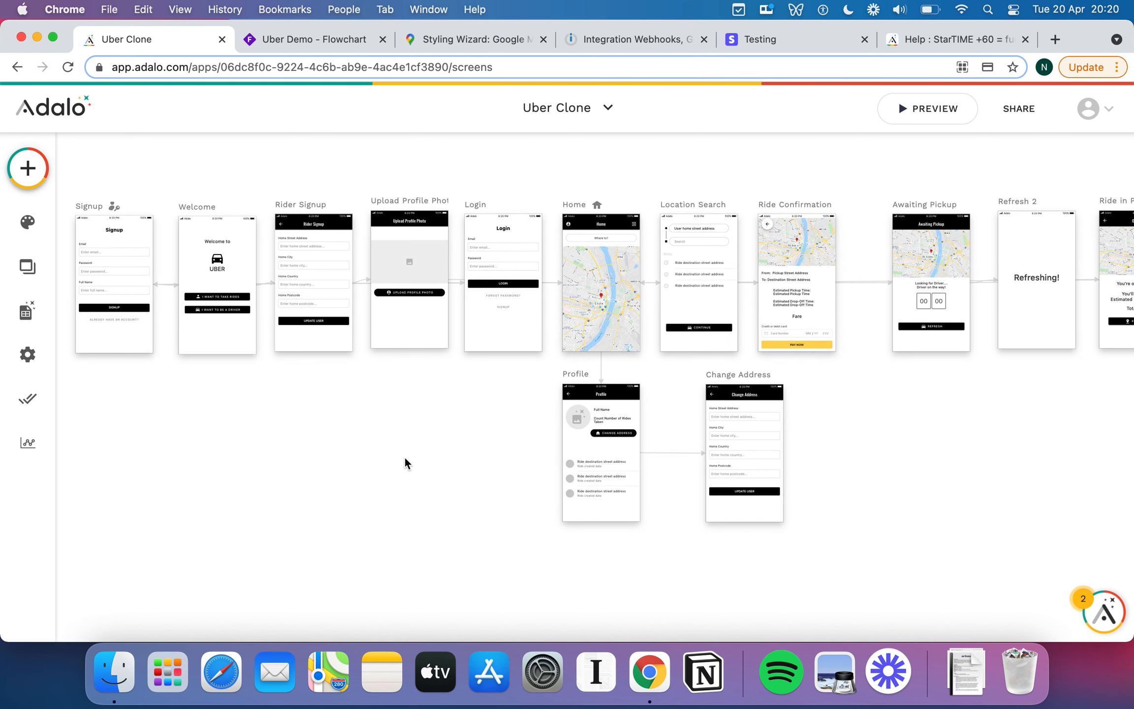
Look over the Uber Clone screens canvas, opening and dismissing the app list.
scroll(454, 440, up, 1)
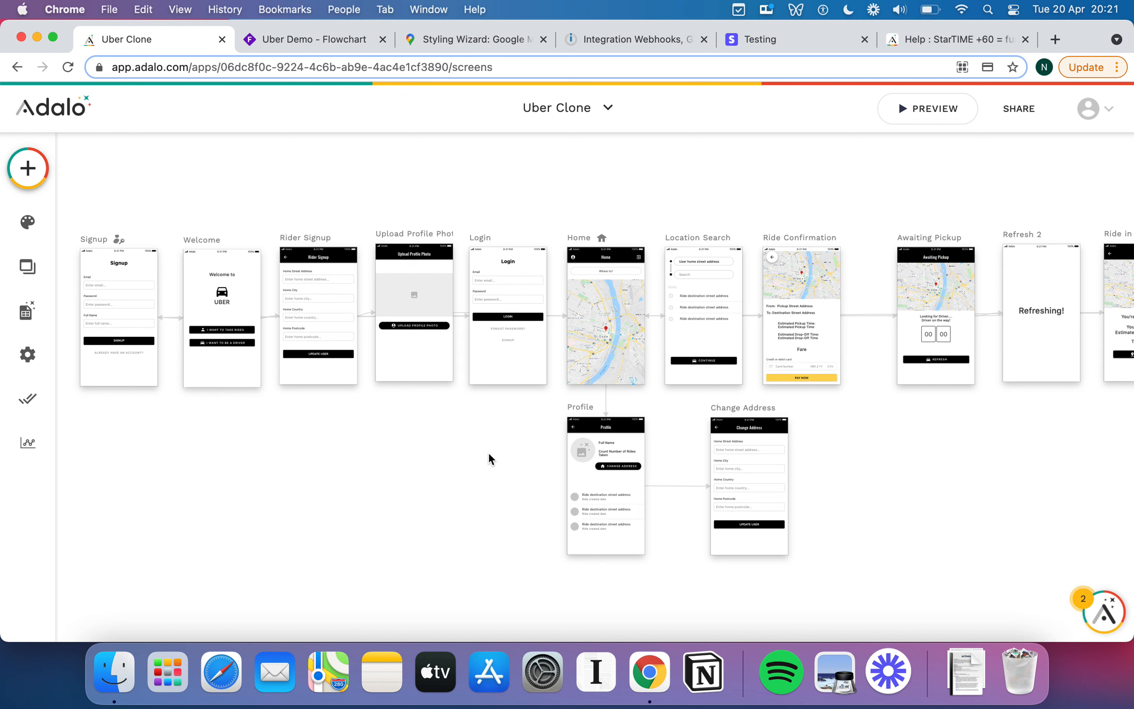
scroll(488, 452, up, 3)
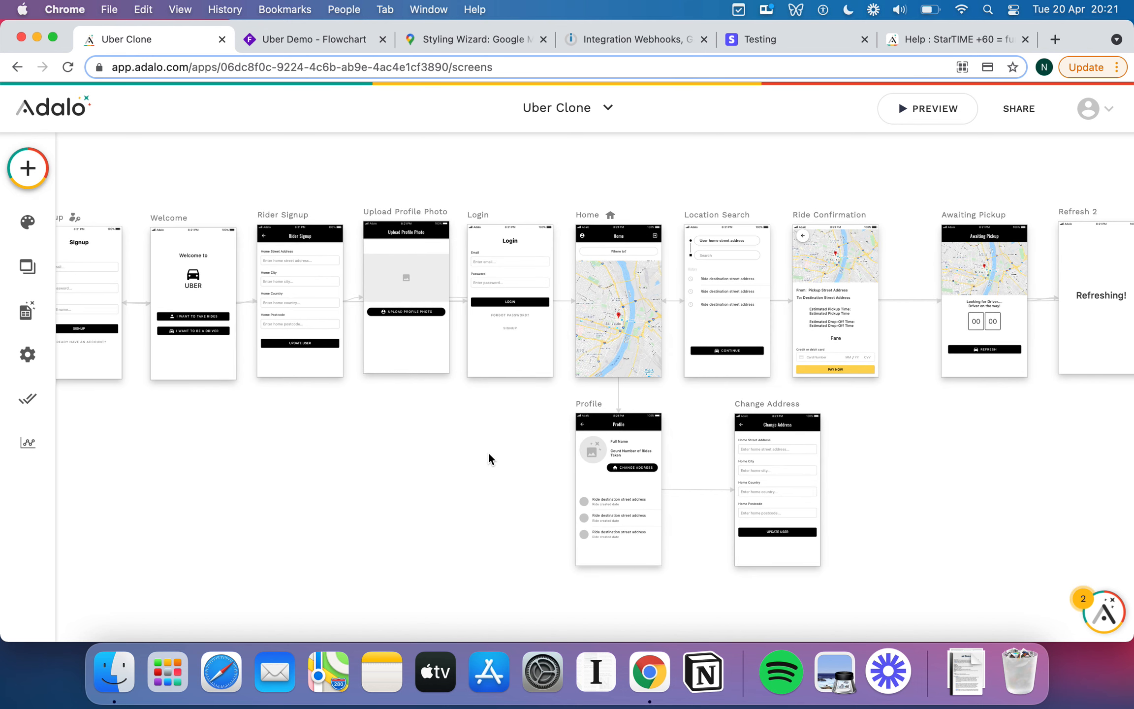
scroll(488, 454, up, 2)
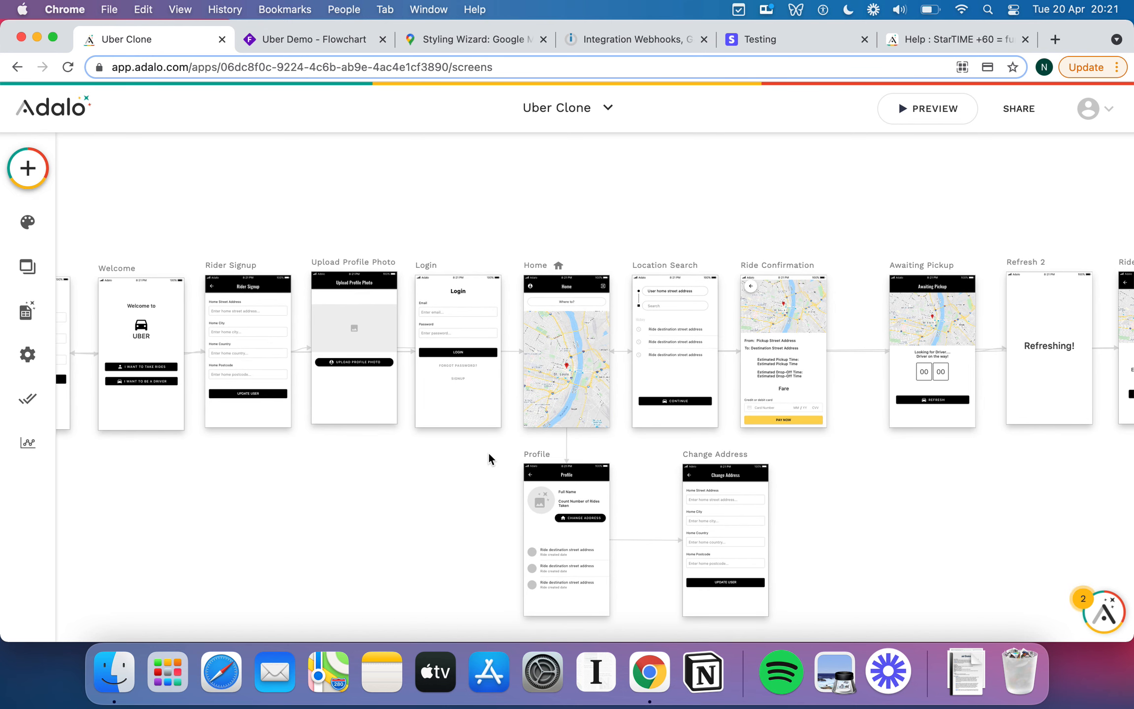
scroll(488, 450, right, 3)
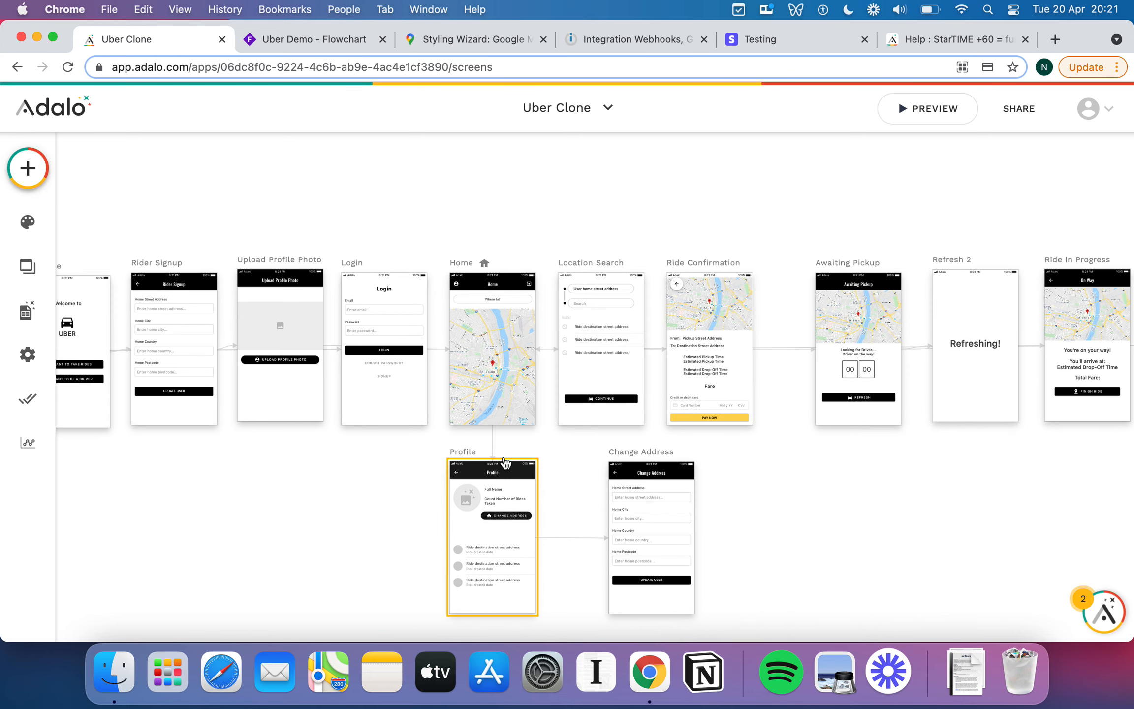
scroll(593, 484, right, 1)
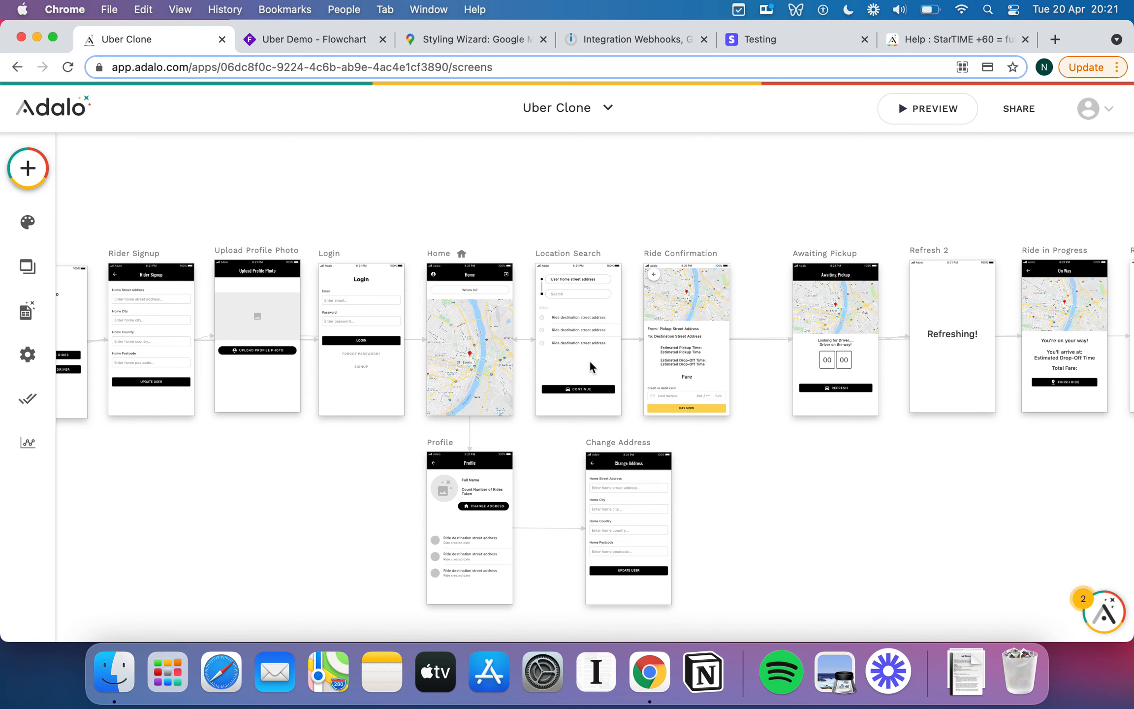
scroll(589, 360, right, 2)
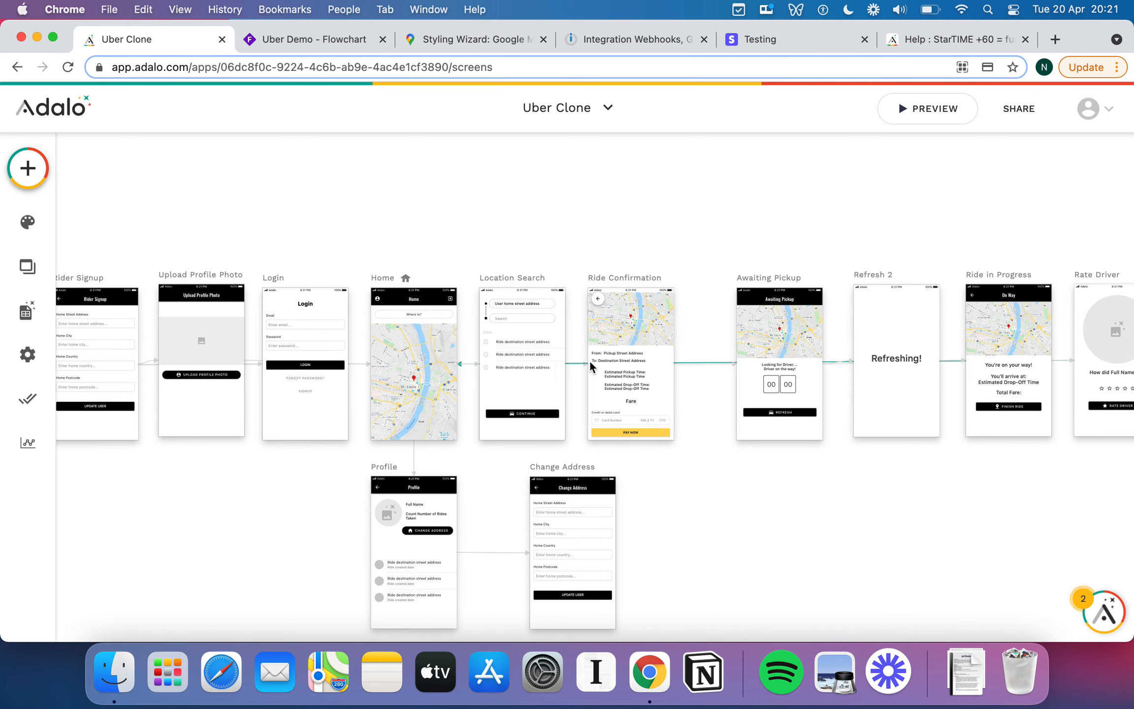
scroll(589, 359, down, 1)
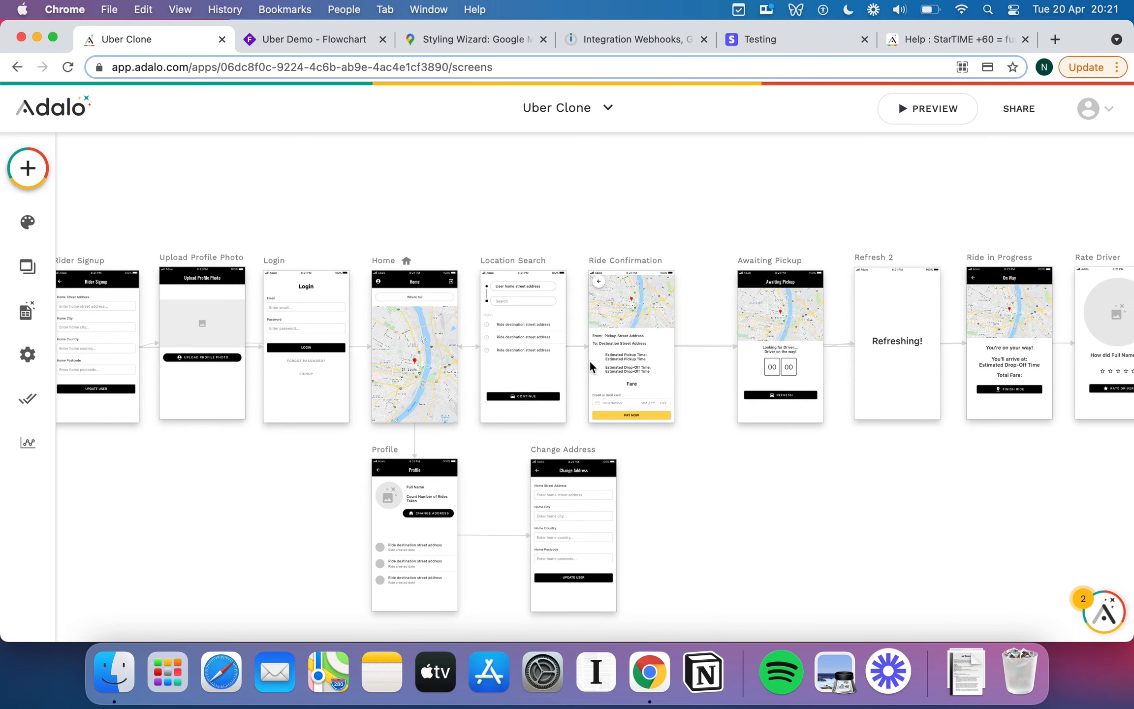
scroll(397, 218, up, 1)
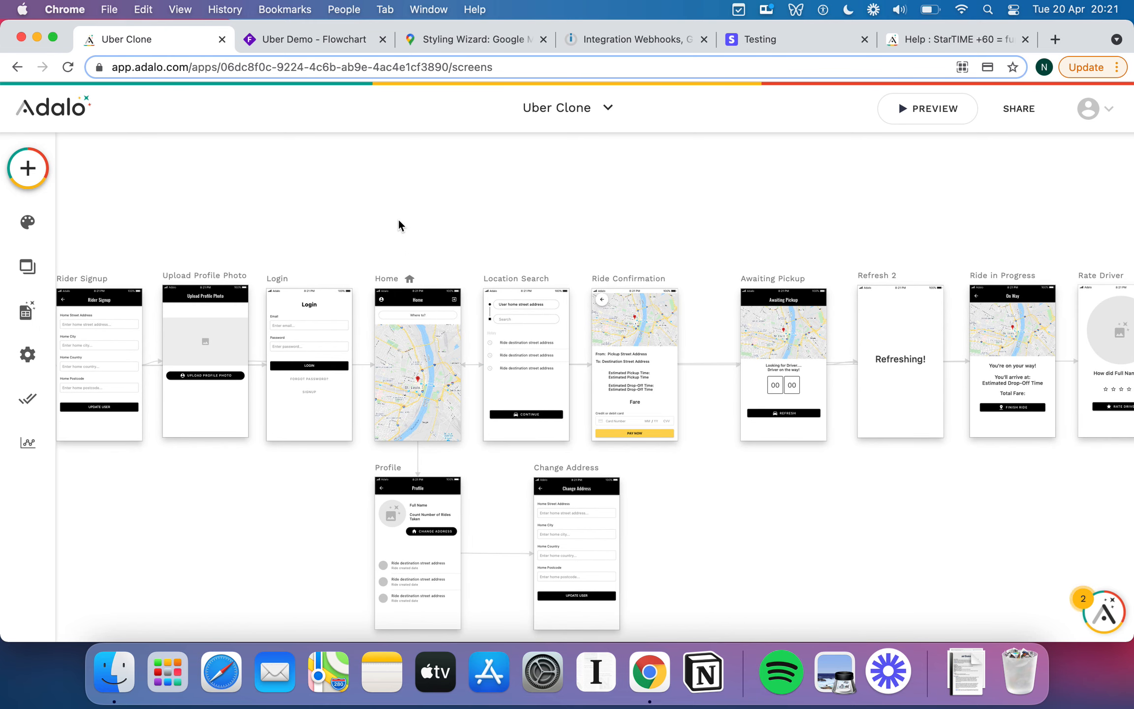
click(603, 117)
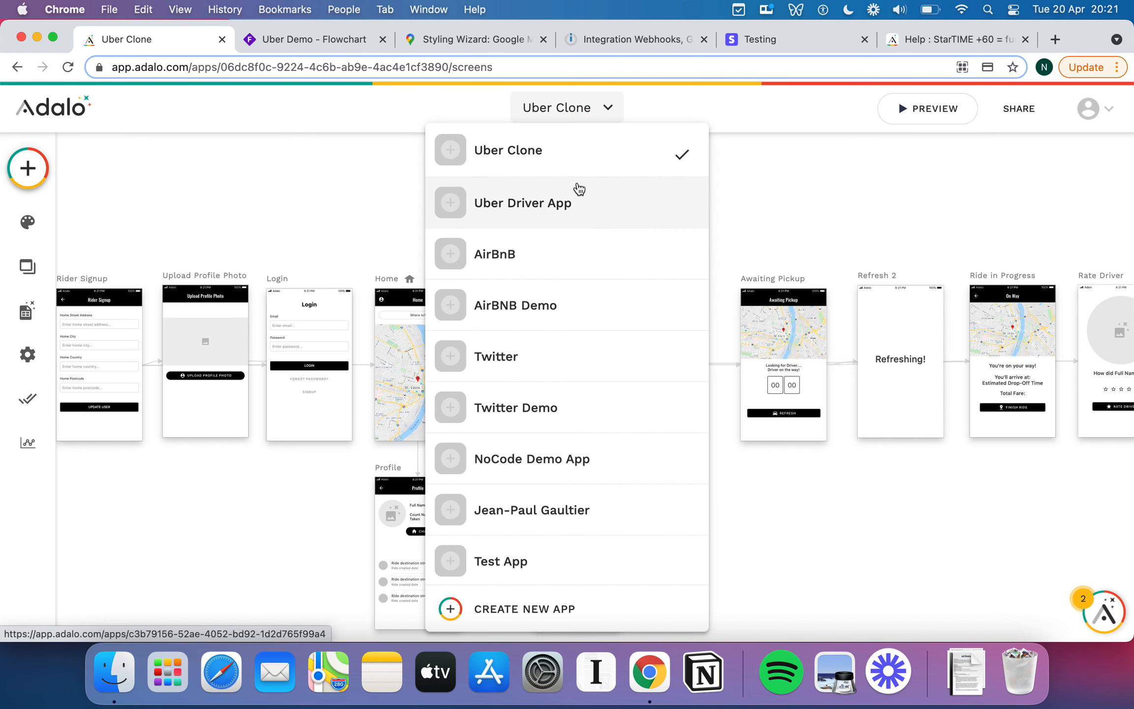
click(765, 194)
scroll(737, 253, right, 2)
scroll(737, 253, up, 1)
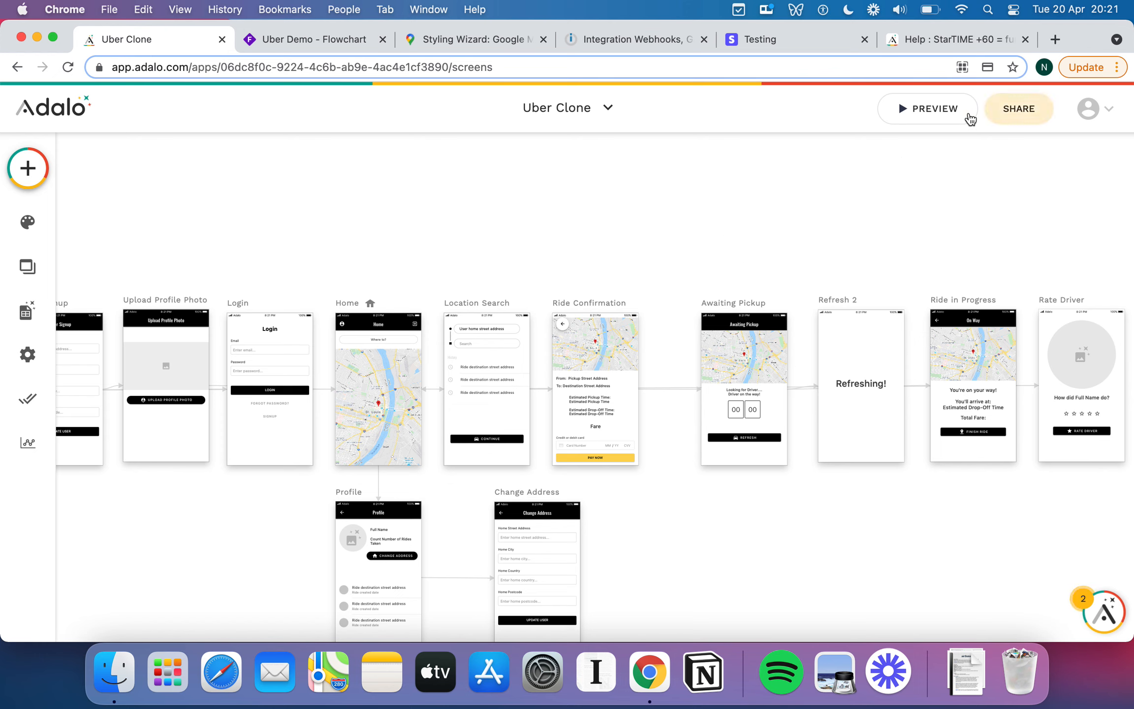
Preview the app, tour Profile and Change Address, then return Home and tap Where to?
click(928, 111)
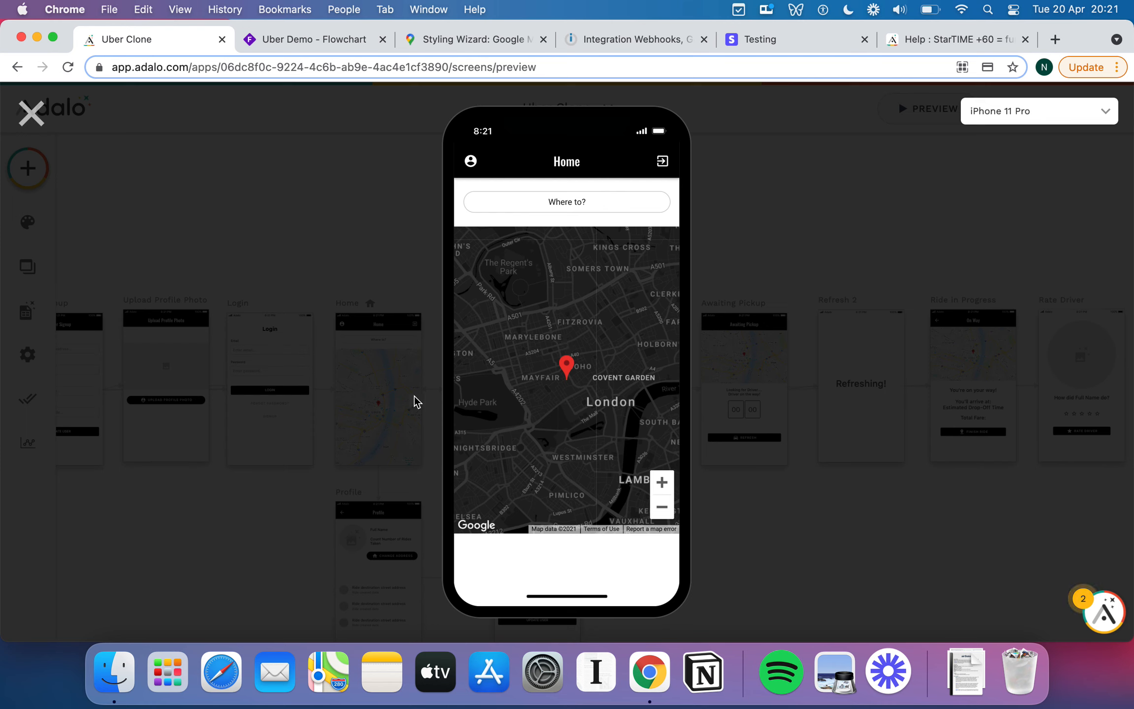
click(471, 161)
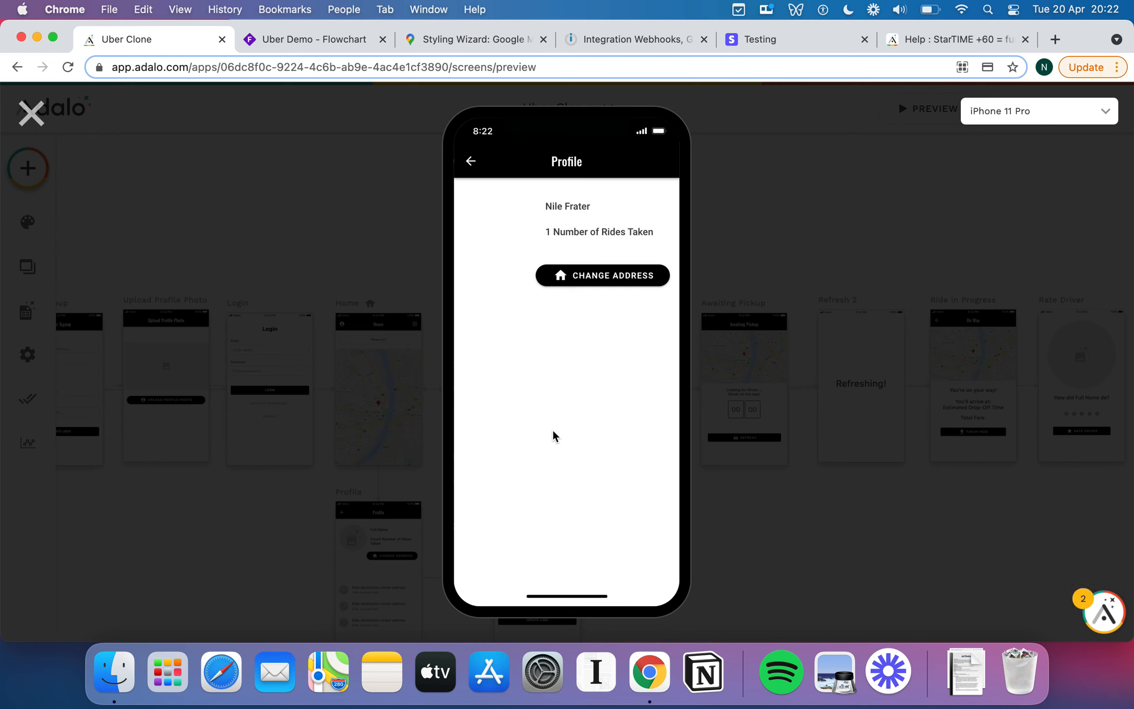
click(604, 277)
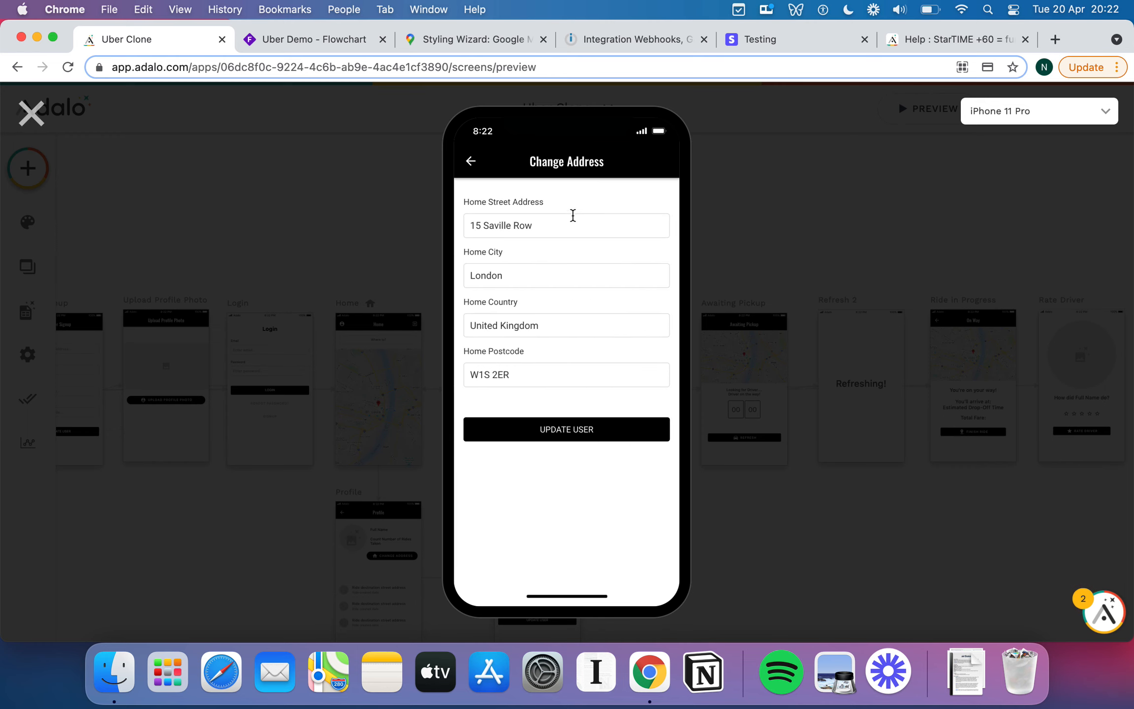
click(471, 163)
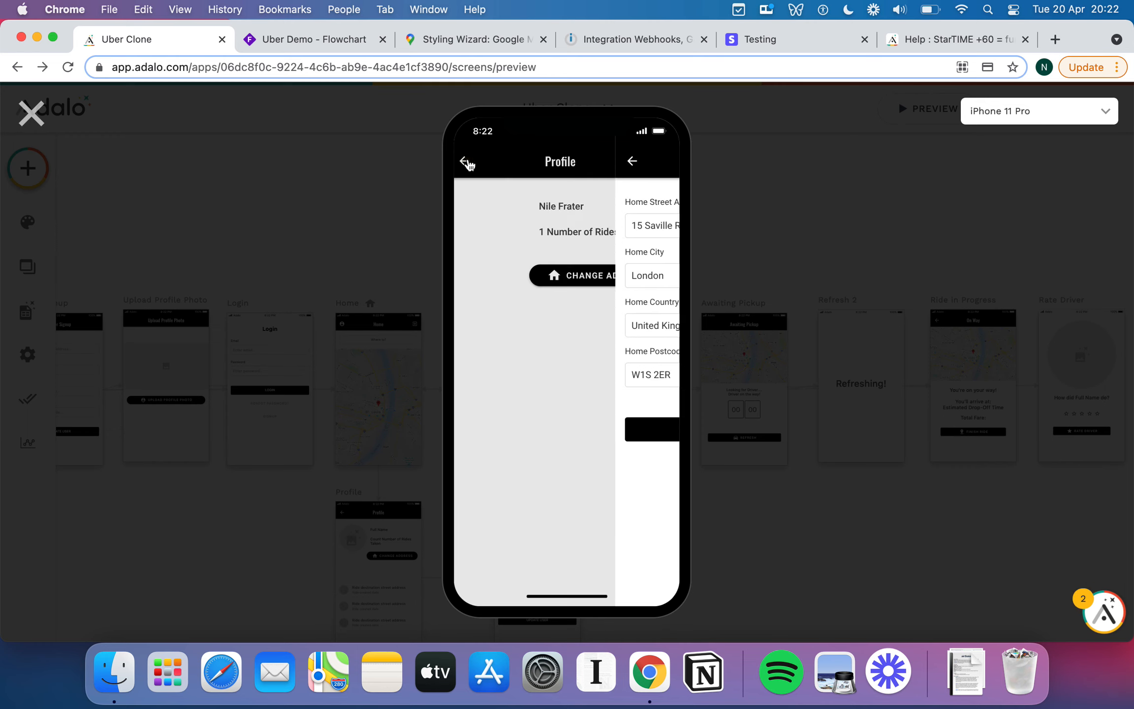
click(467, 166)
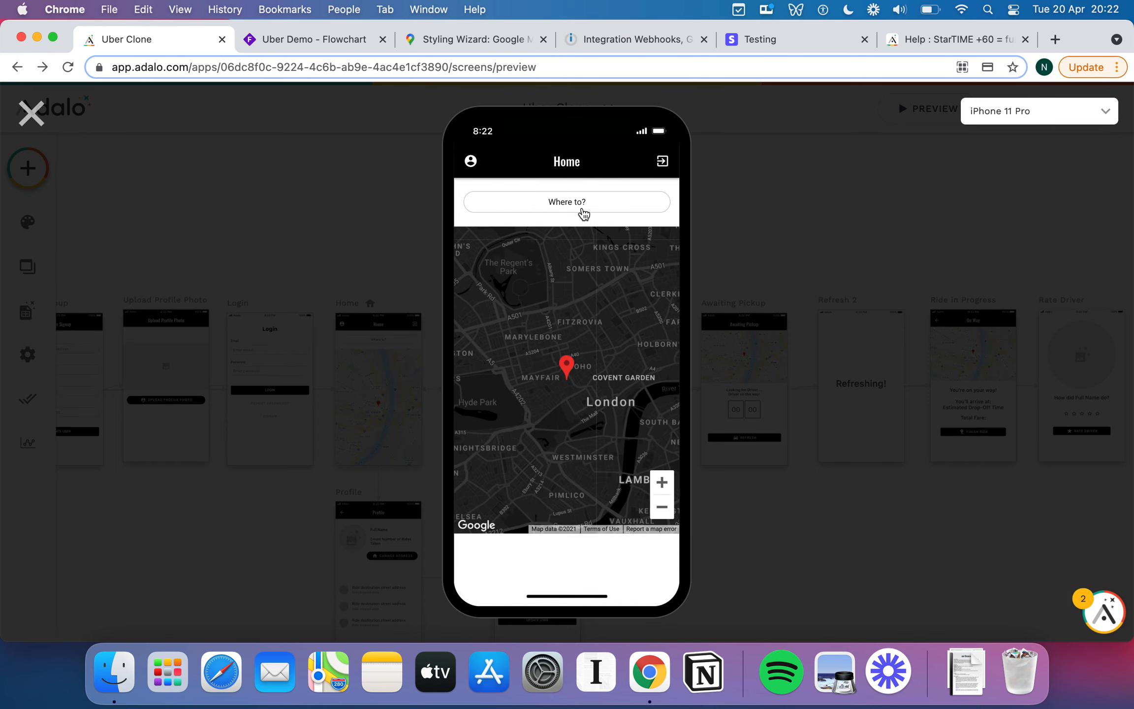
click(582, 207)
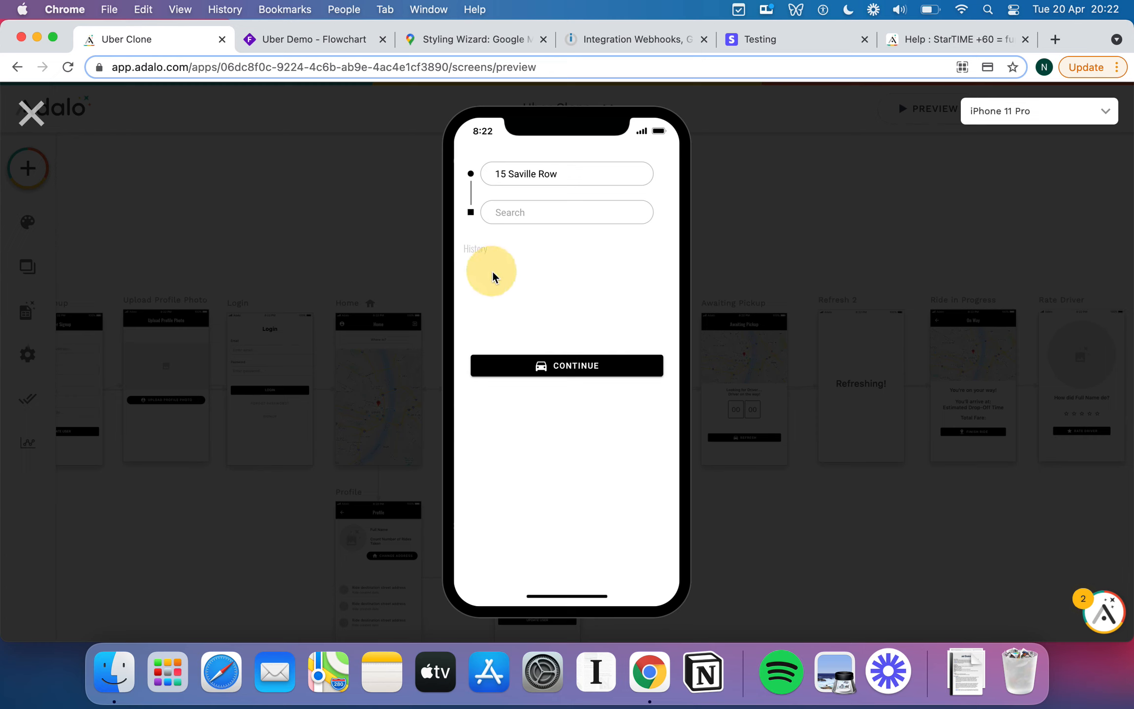
click(515, 218)
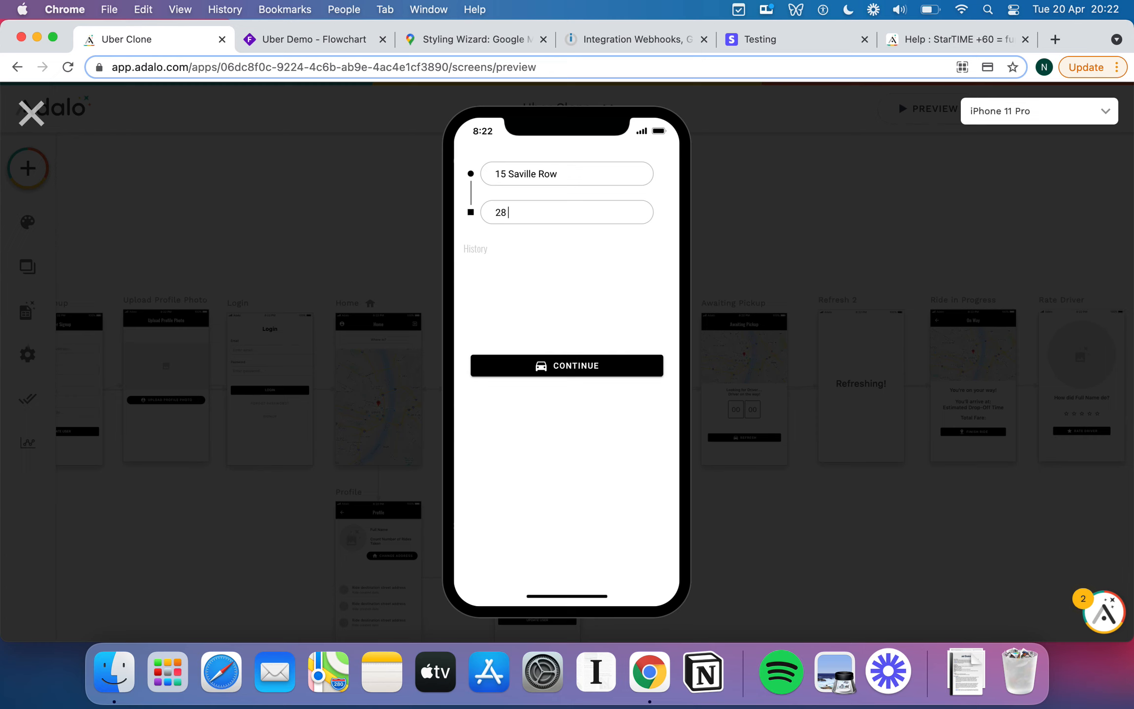
click(602, 368)
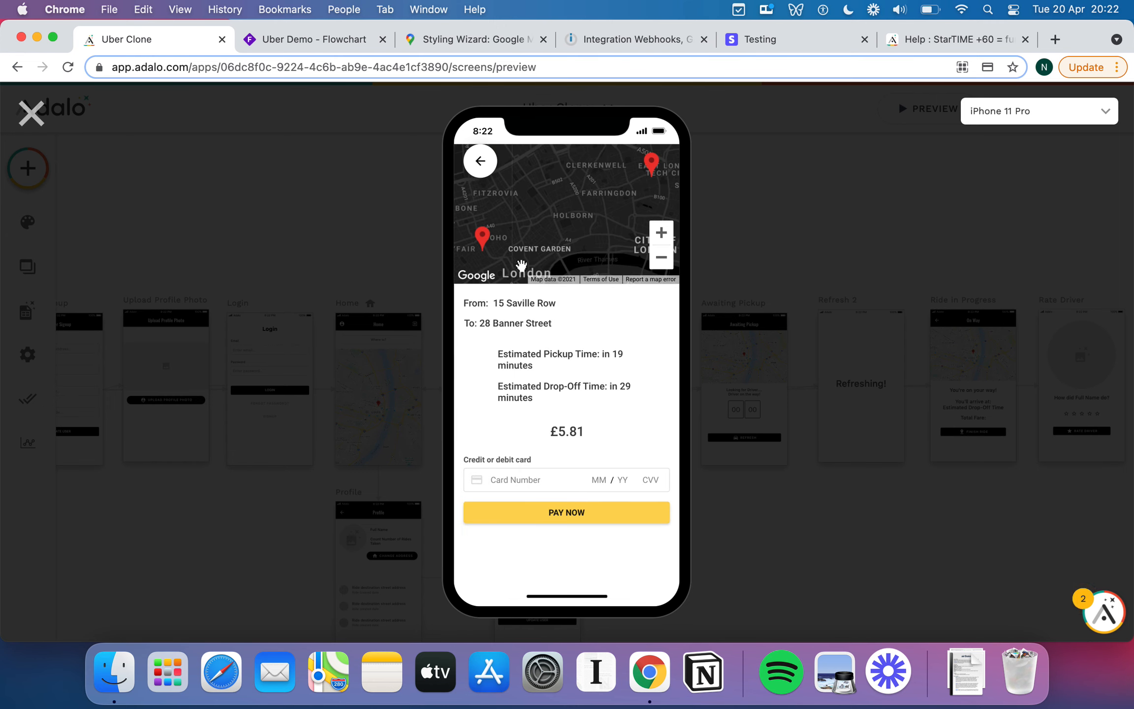
Fill in the card number and expiry, replacing the number with Stripe's copied Visa test card.
click(533, 477)
text(42424242424242424)
click(600, 480)
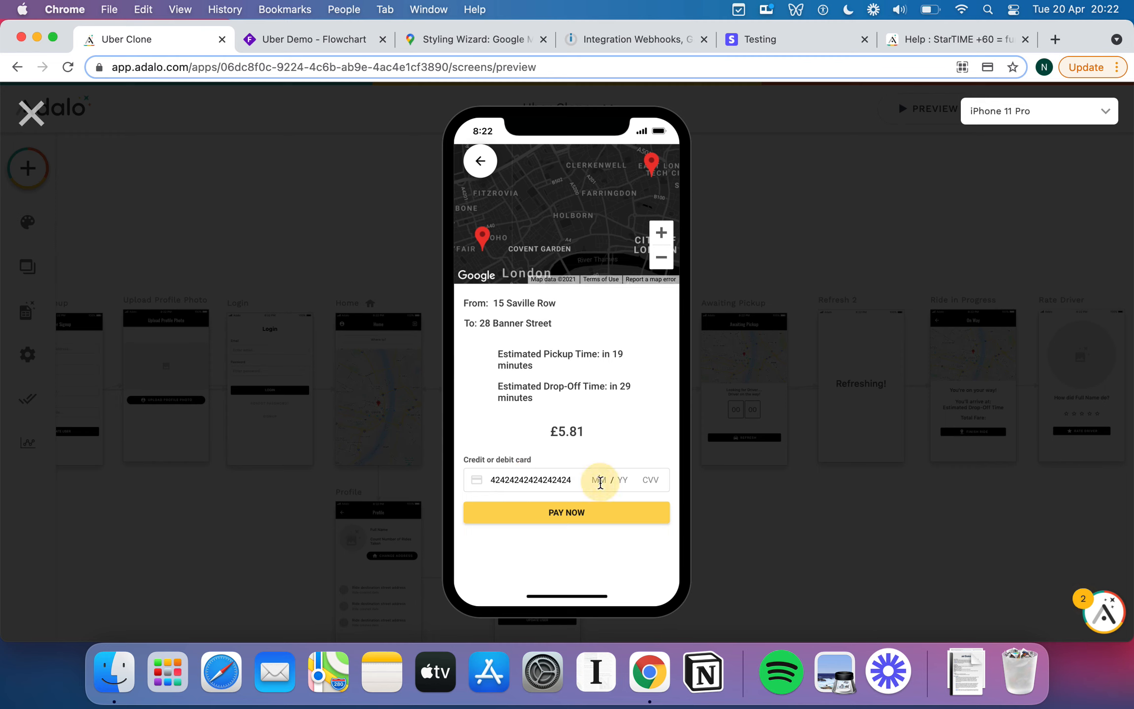
text(03 / 20 )
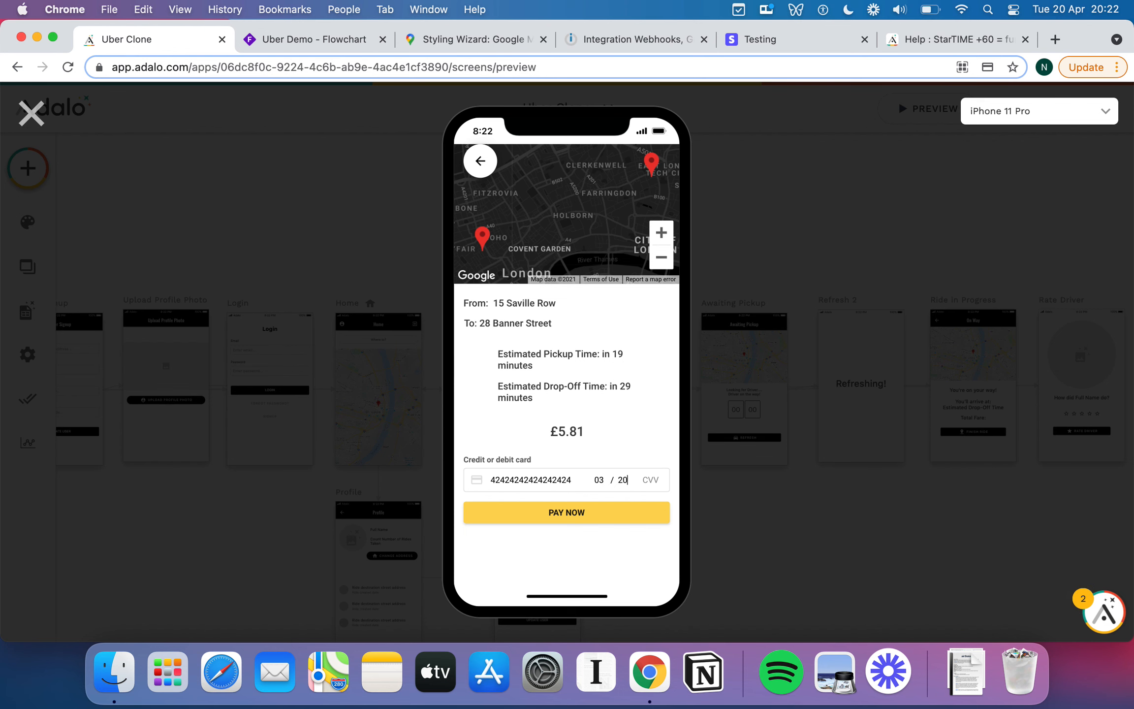
text(019)
click(755, 42)
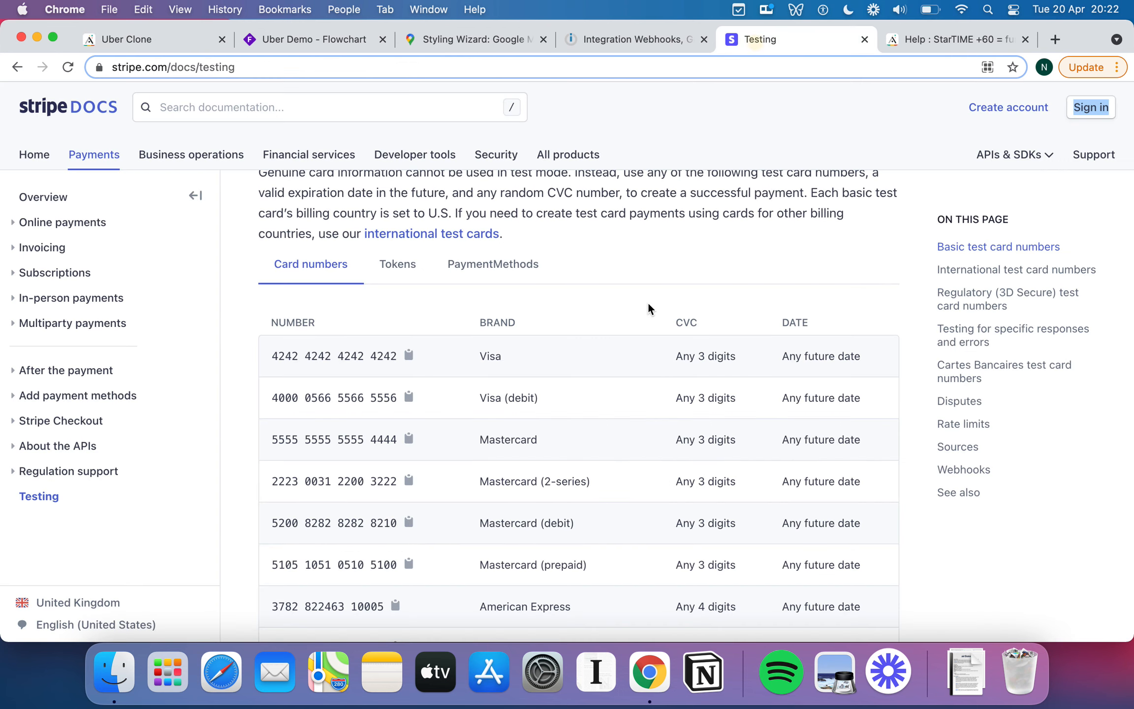
click(409, 355)
click(168, 40)
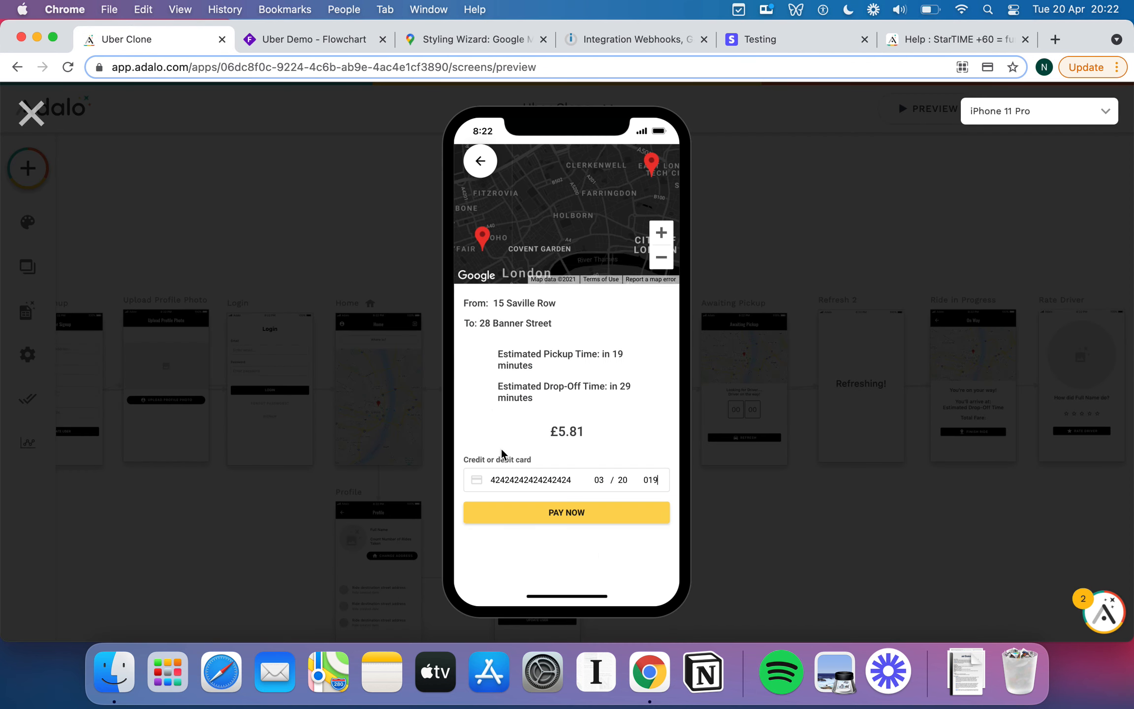
double_click(506, 481)
key(super+v)
Submit payment, correct the expiry year to 22, and pay again.
click(619, 519)
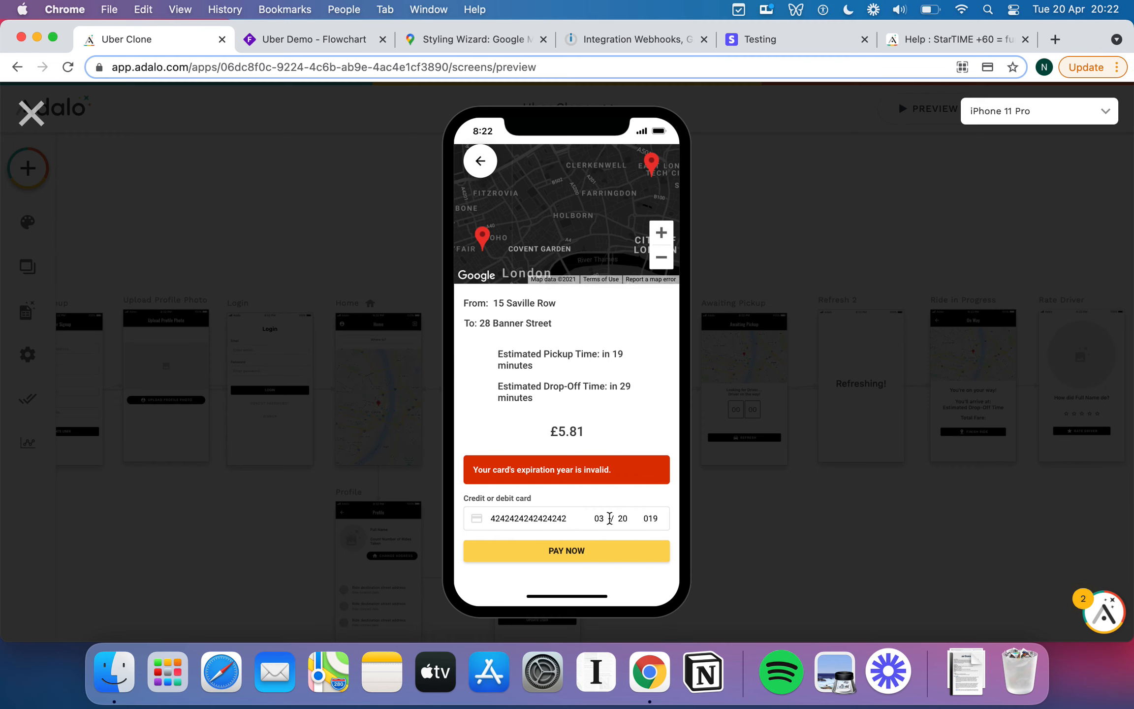
click(625, 519)
key(BackSpace)
text(2)
click(582, 560)
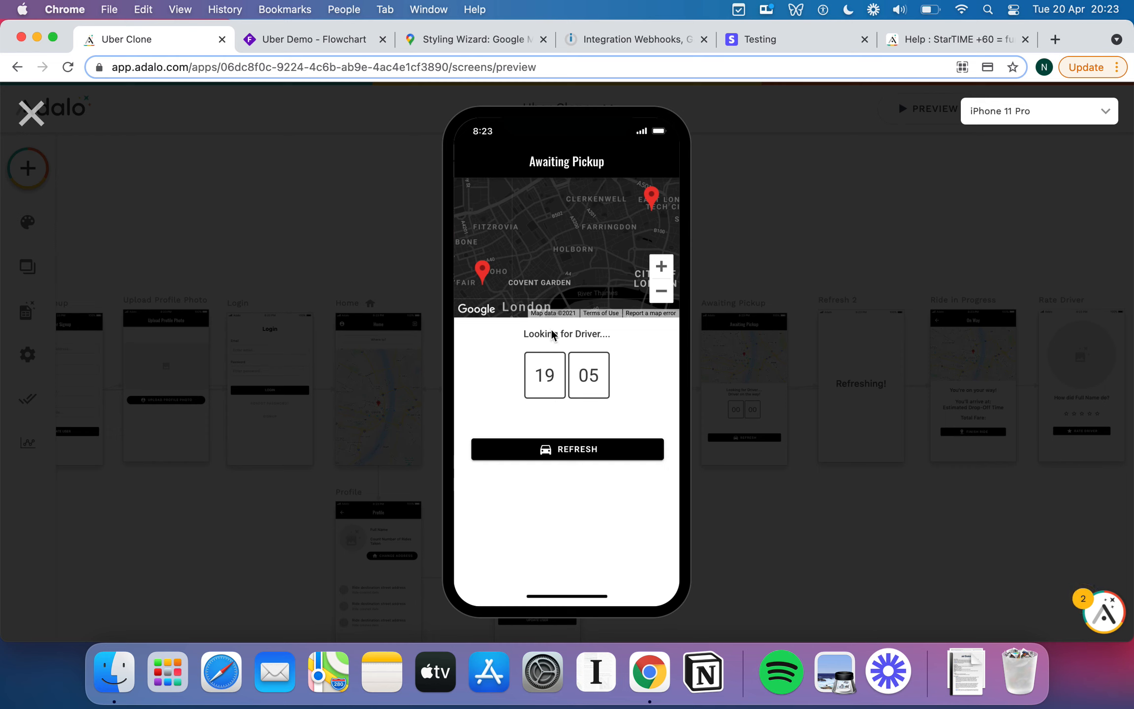
Refresh the pickup status twice and finish the ride.
click(579, 454)
click(580, 450)
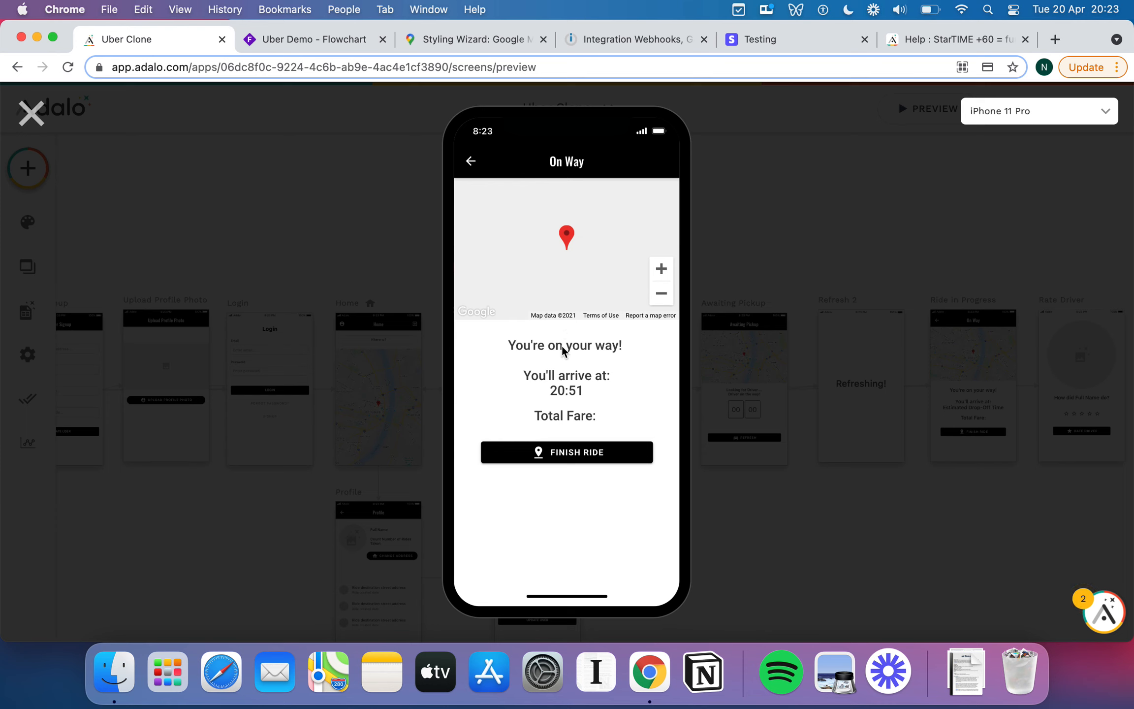
click(580, 455)
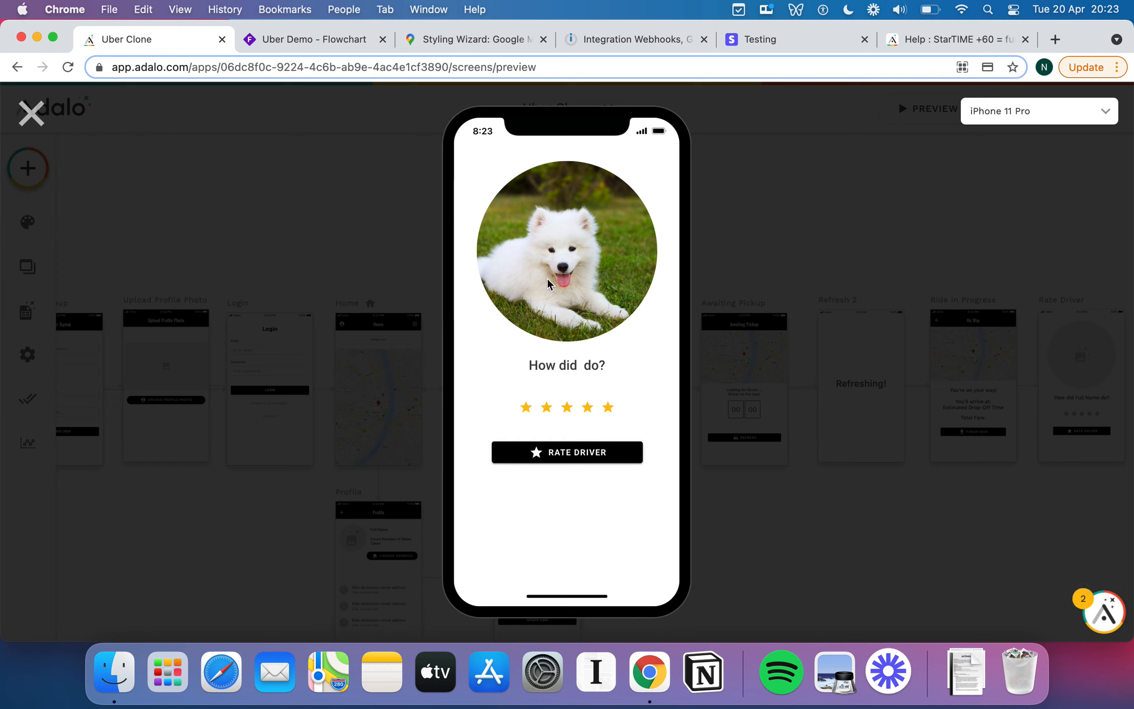
Rate the driver 4 stars, log out, and close the preview.
click(592, 406)
click(600, 449)
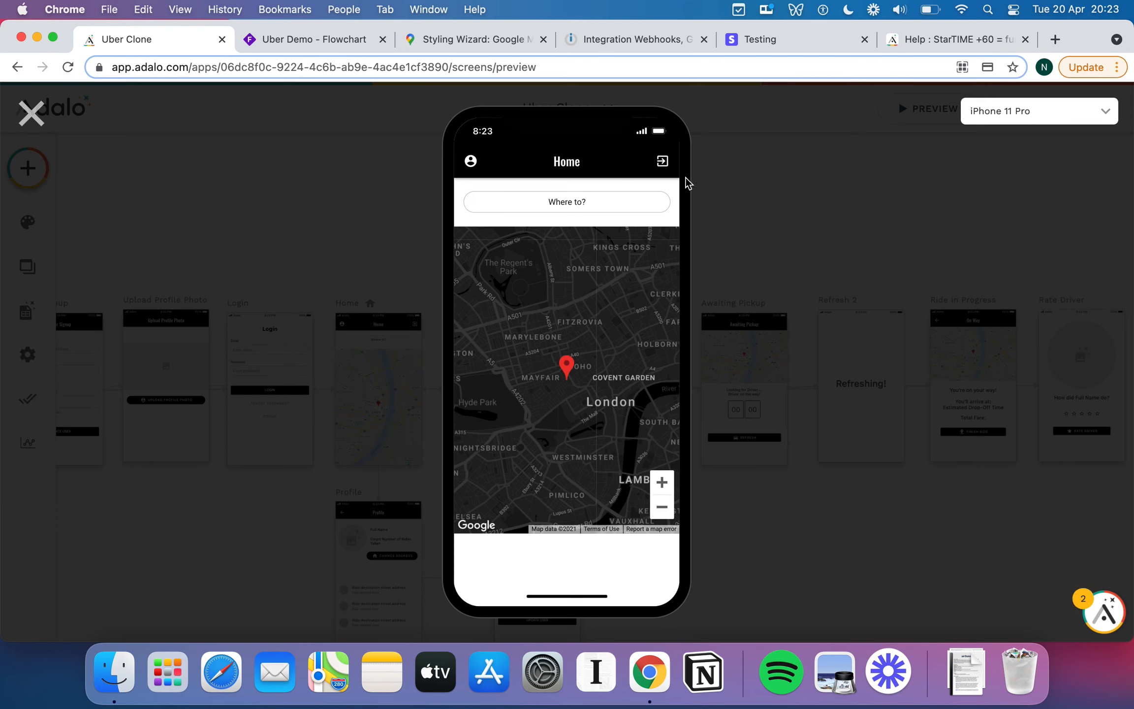
click(662, 161)
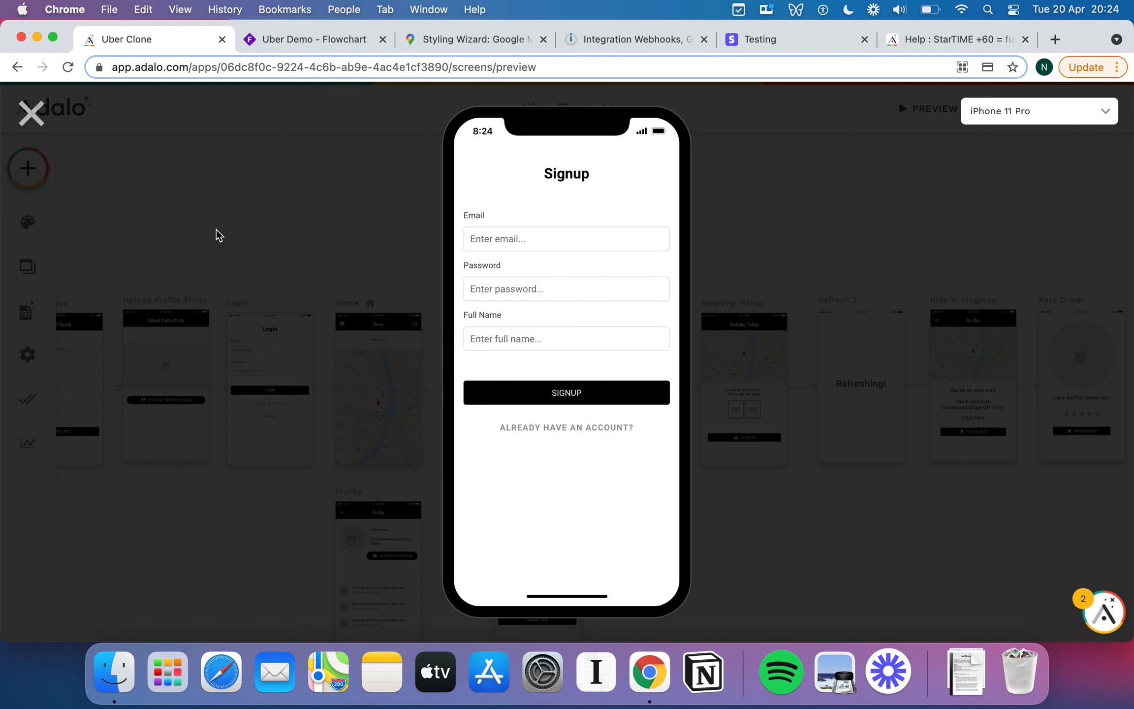
click(31, 113)
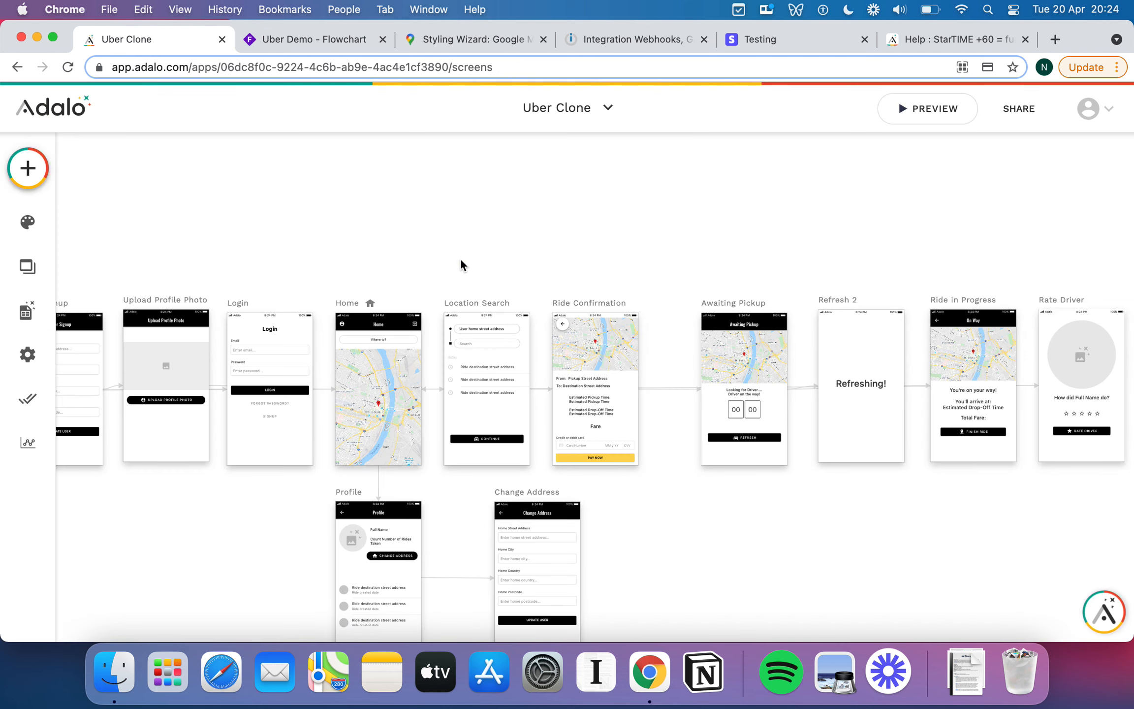
Start a new Native Mobile App from the app list using the Blank template.
scroll(461, 260, right, 3)
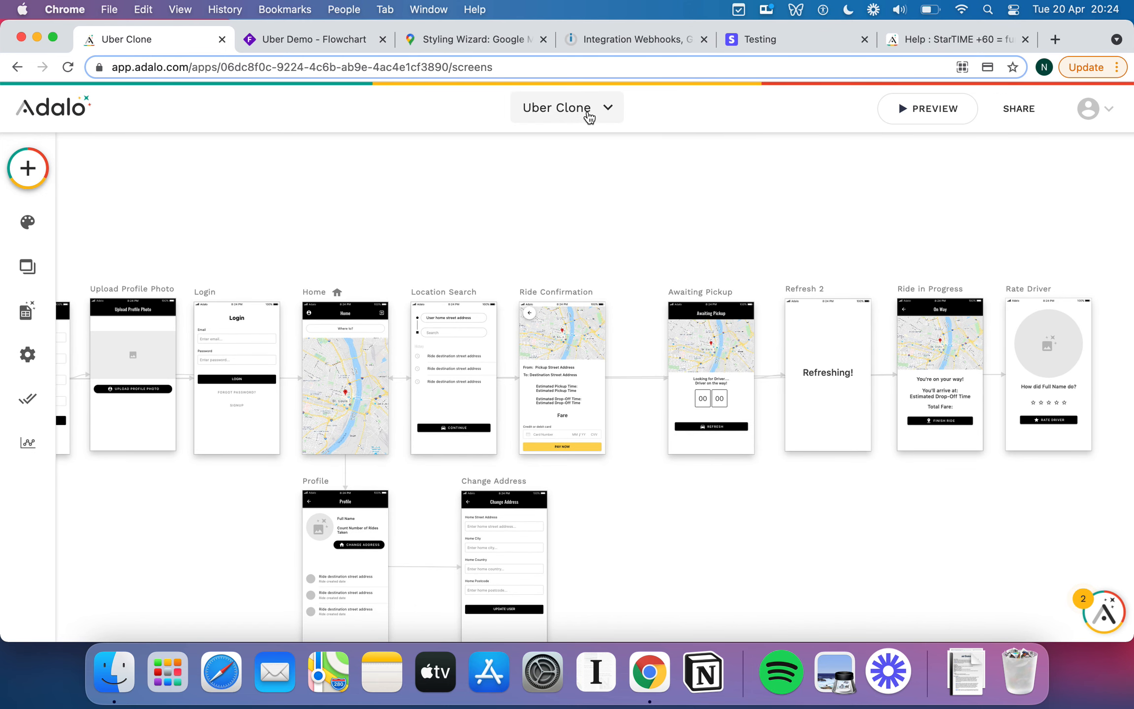
click(589, 114)
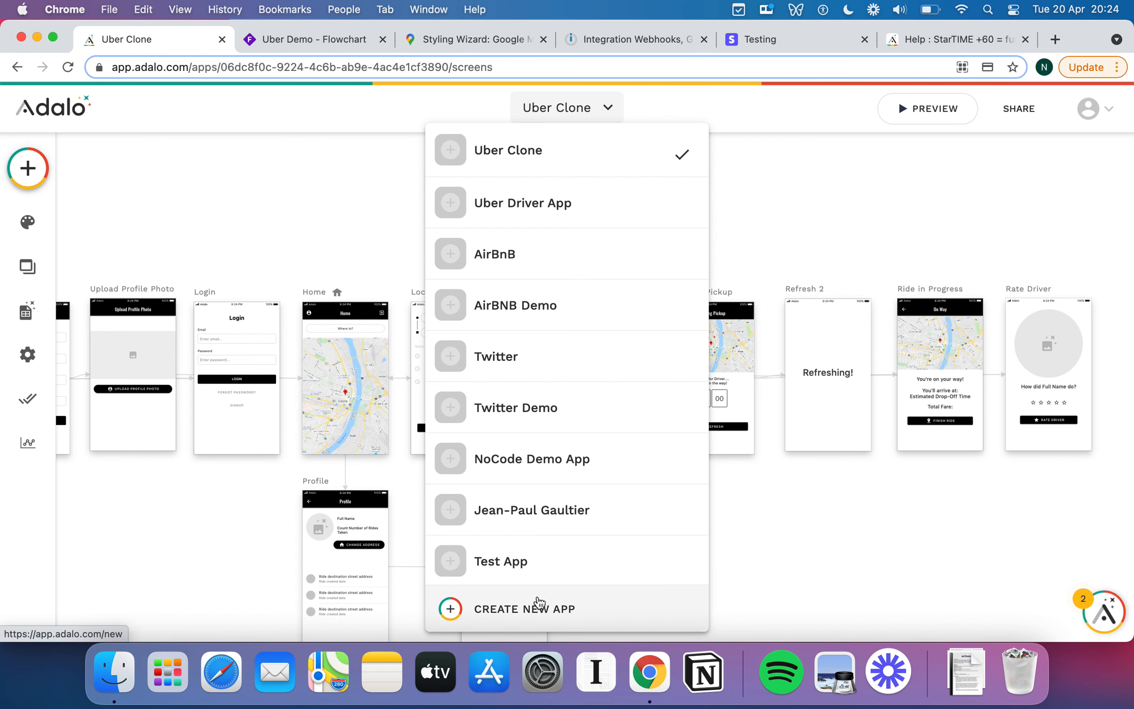
click(538, 596)
click(521, 378)
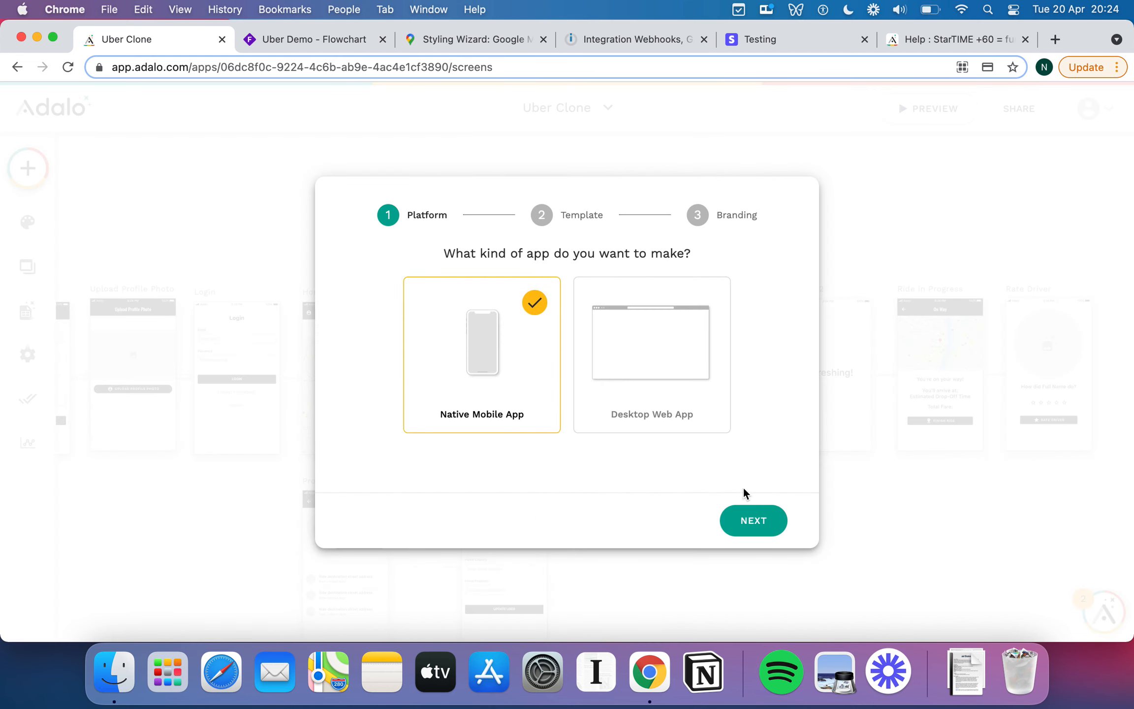
click(767, 520)
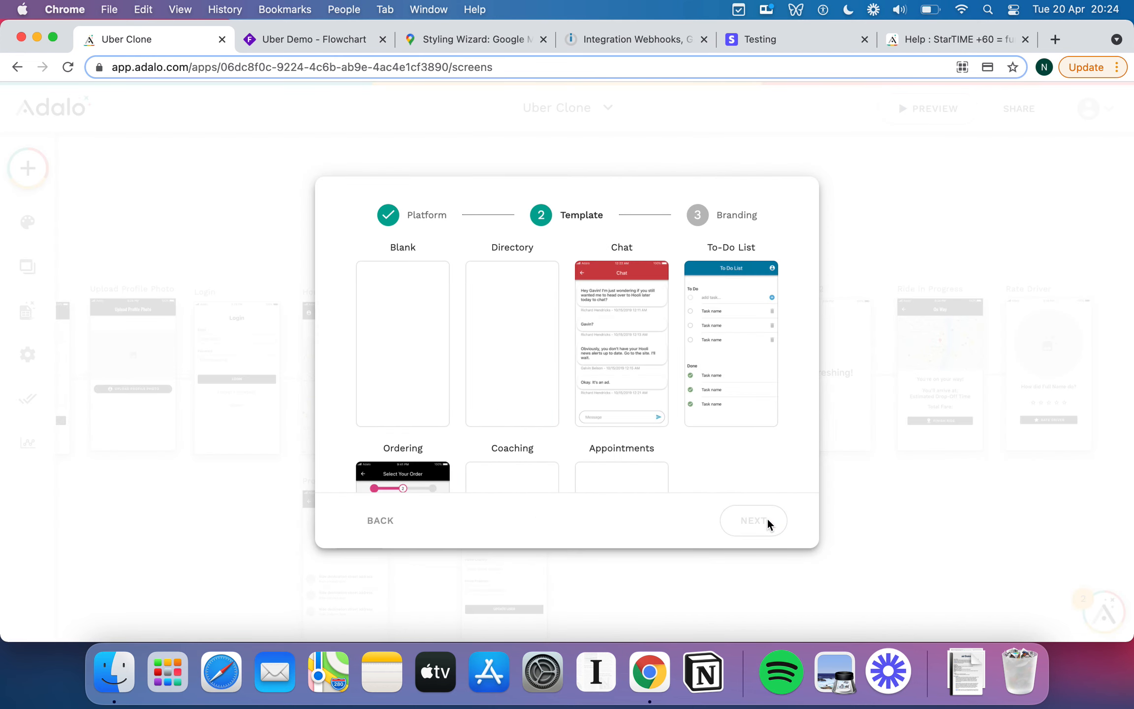
click(426, 400)
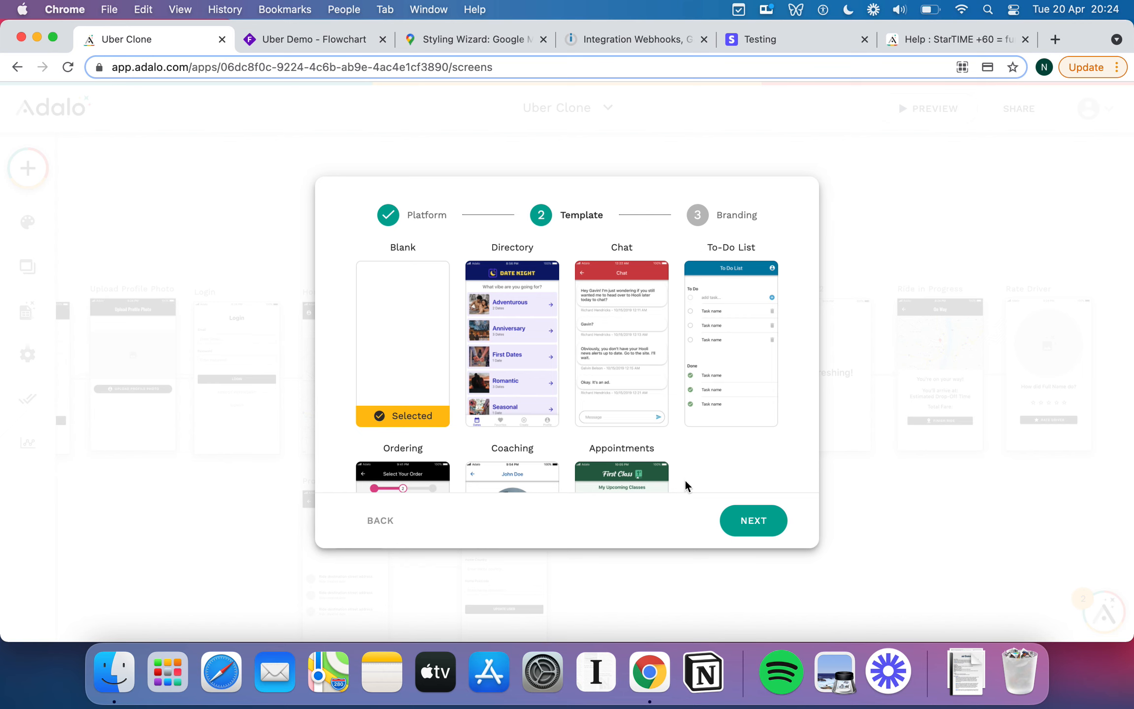
click(756, 526)
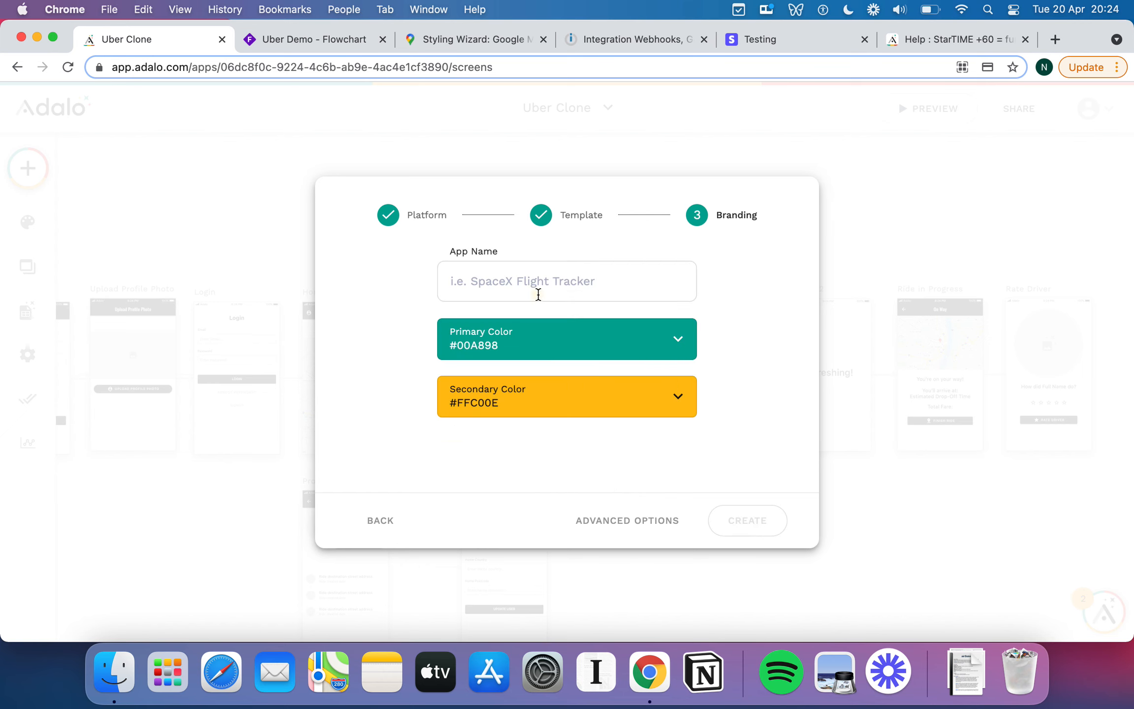
Name it Uber Clone 2, set primary #000000 and secondary #ffffff, and create it.
click(538, 294)
text(Uber Clone 2)
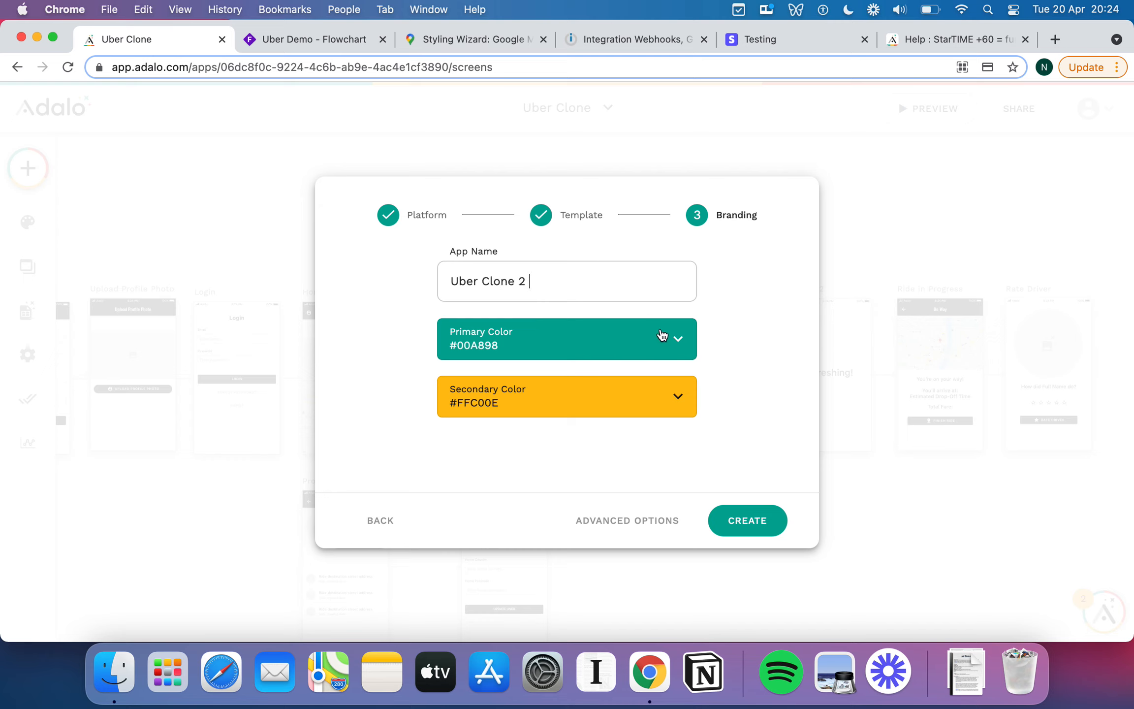
click(649, 337)
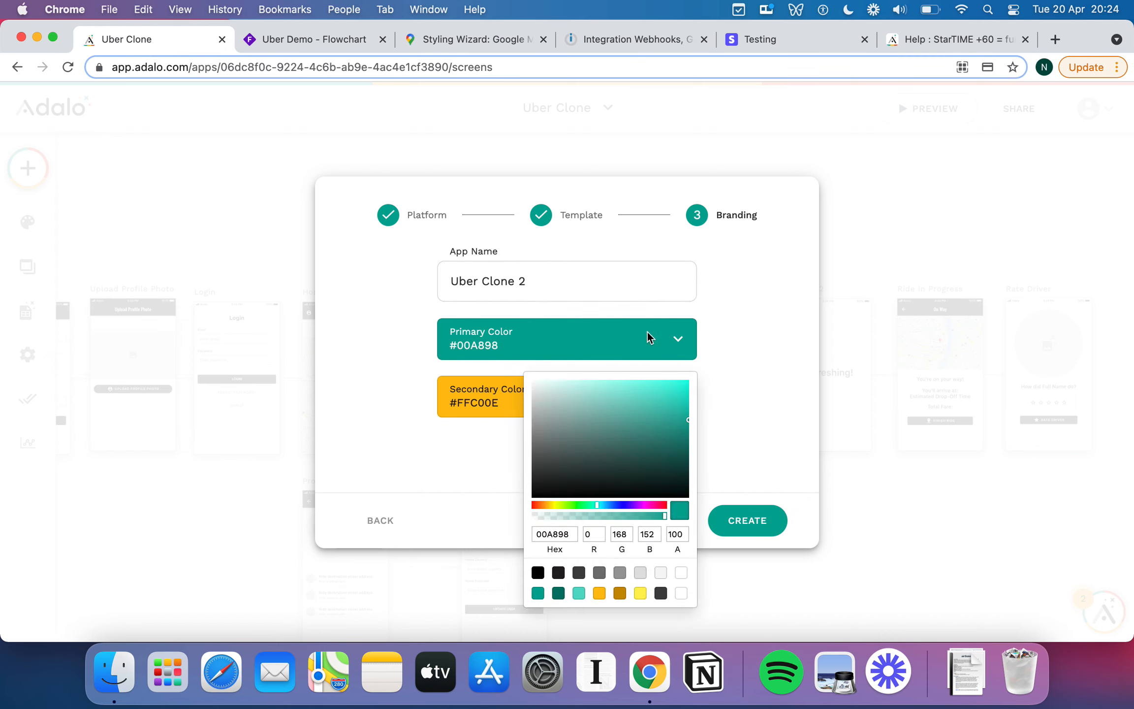
click(537, 572)
click(497, 420)
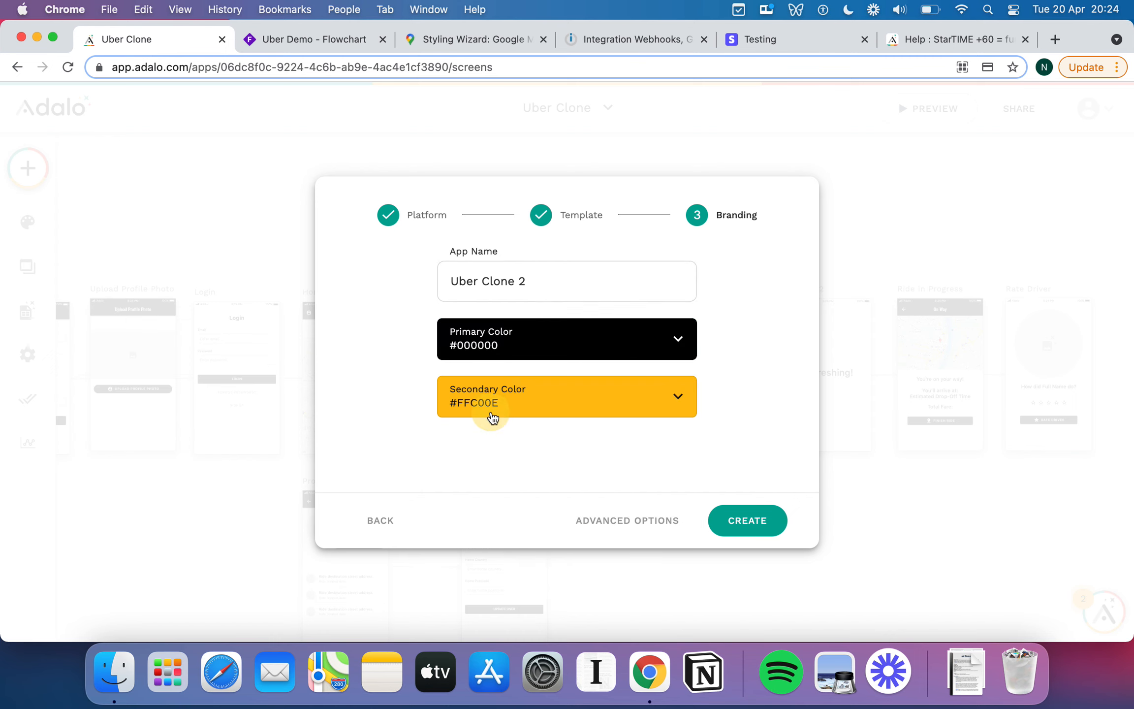
click(536, 406)
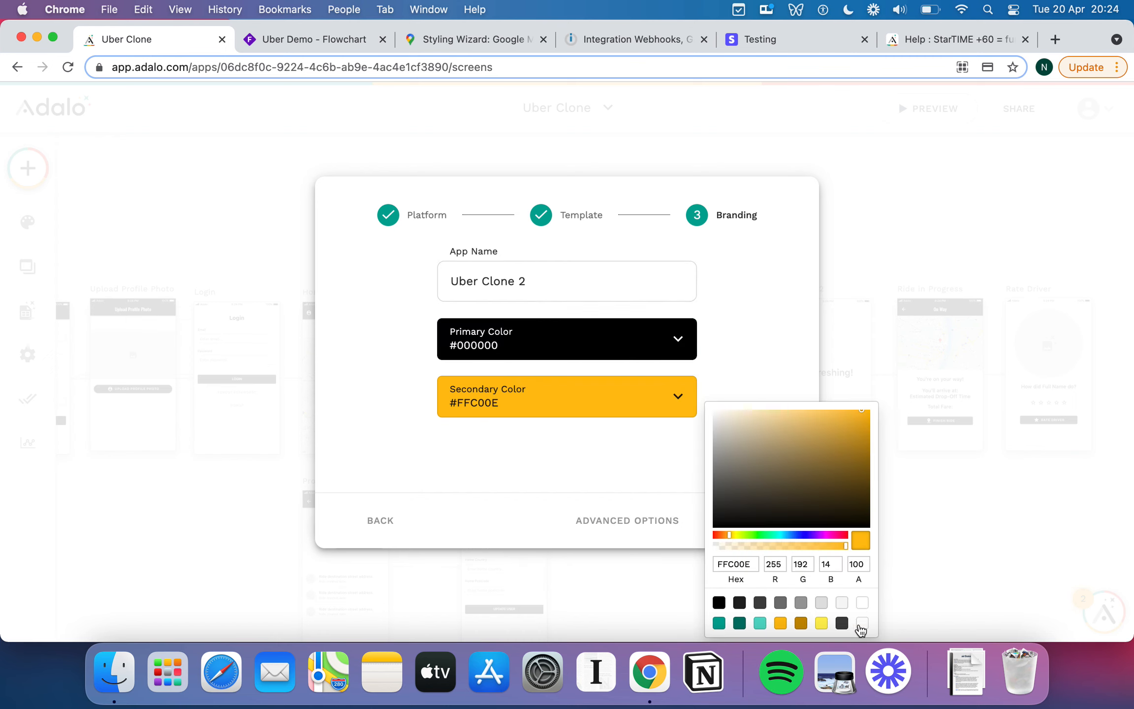
click(861, 602)
click(716, 353)
click(663, 344)
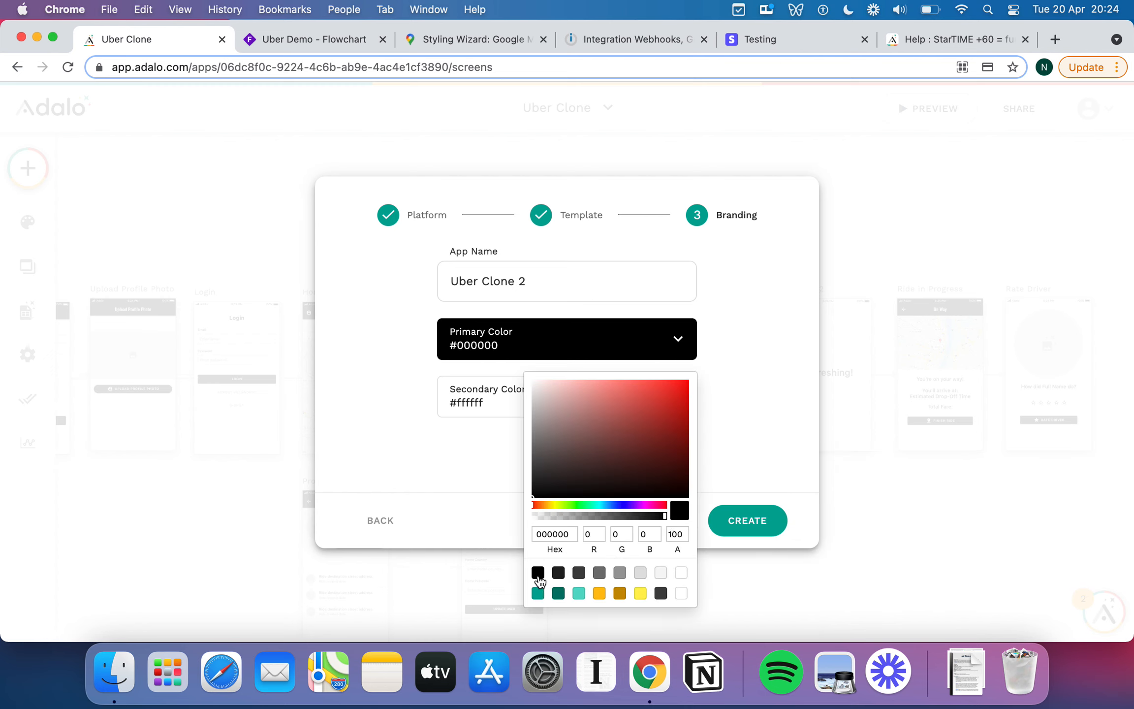
click(790, 393)
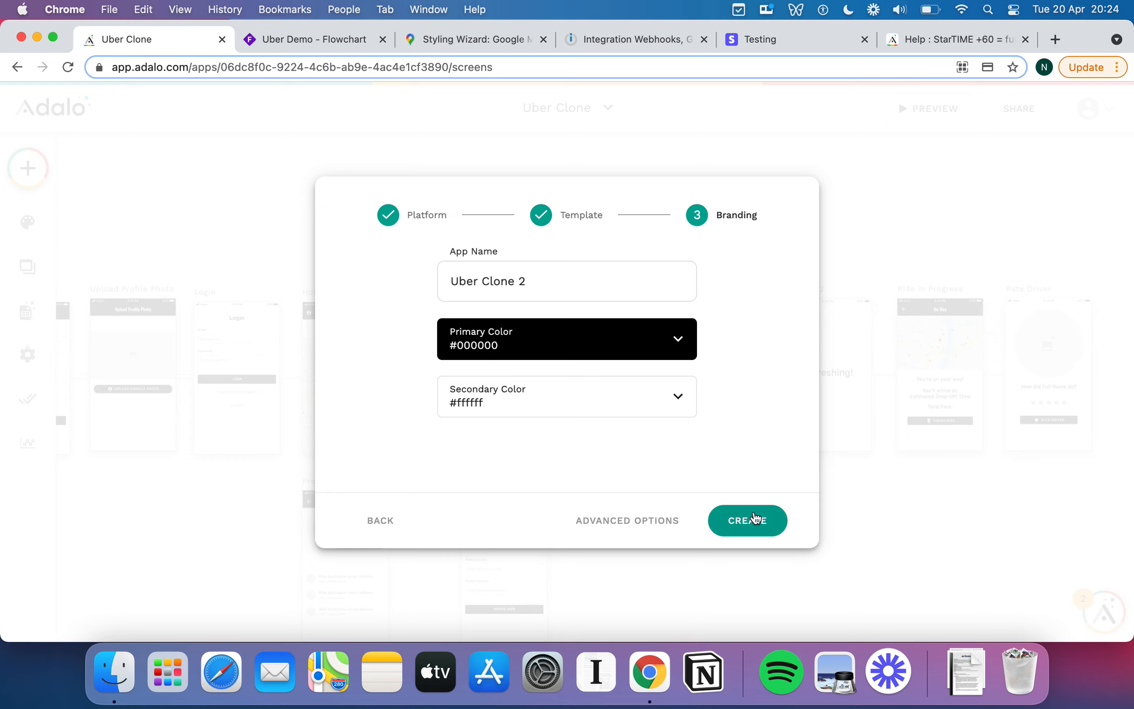
click(751, 520)
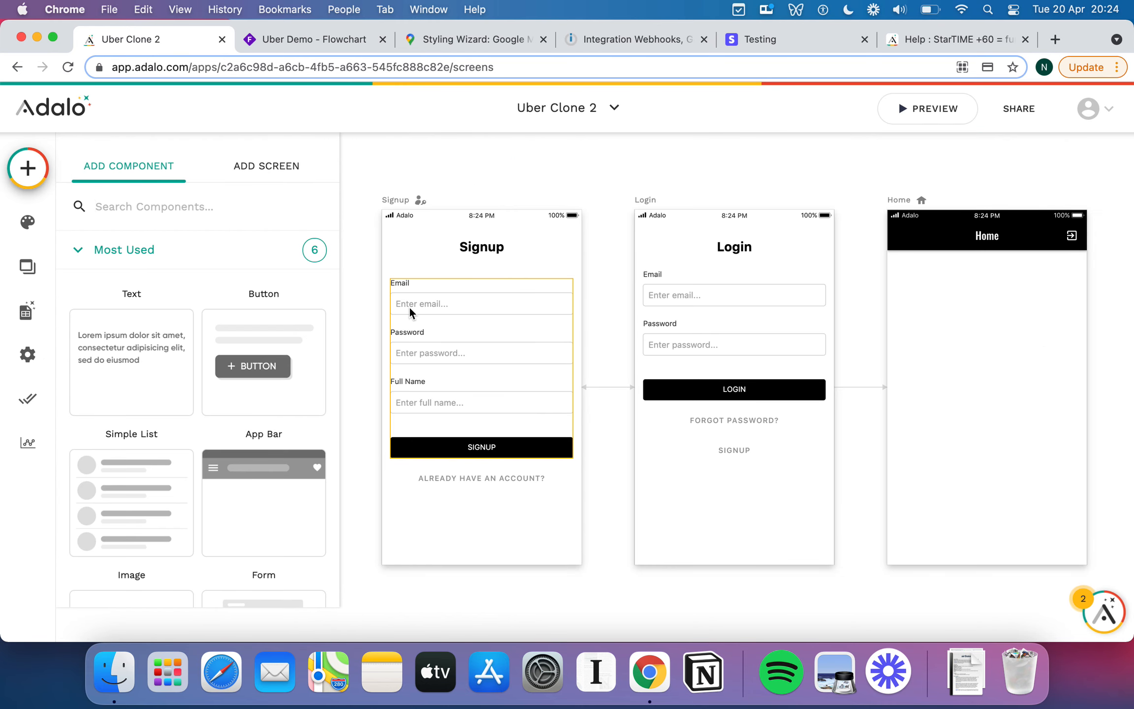
scroll(541, 341, right, 3)
scroll(856, 360, right, 3)
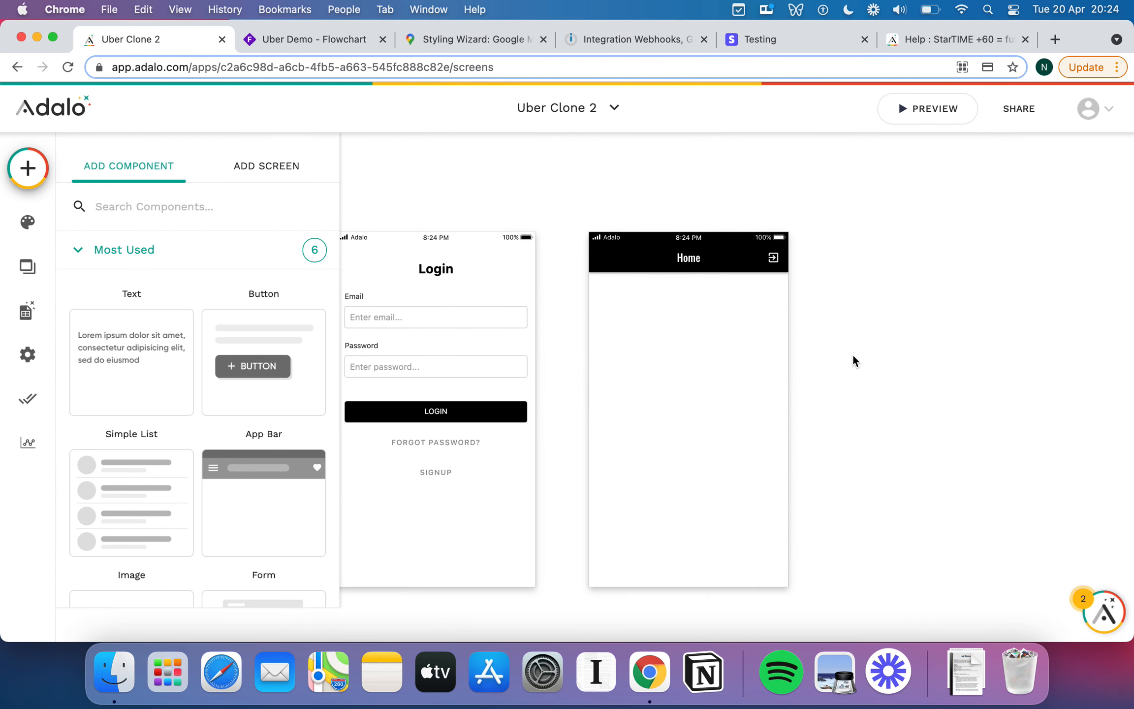
scroll(895, 375, down, 5)
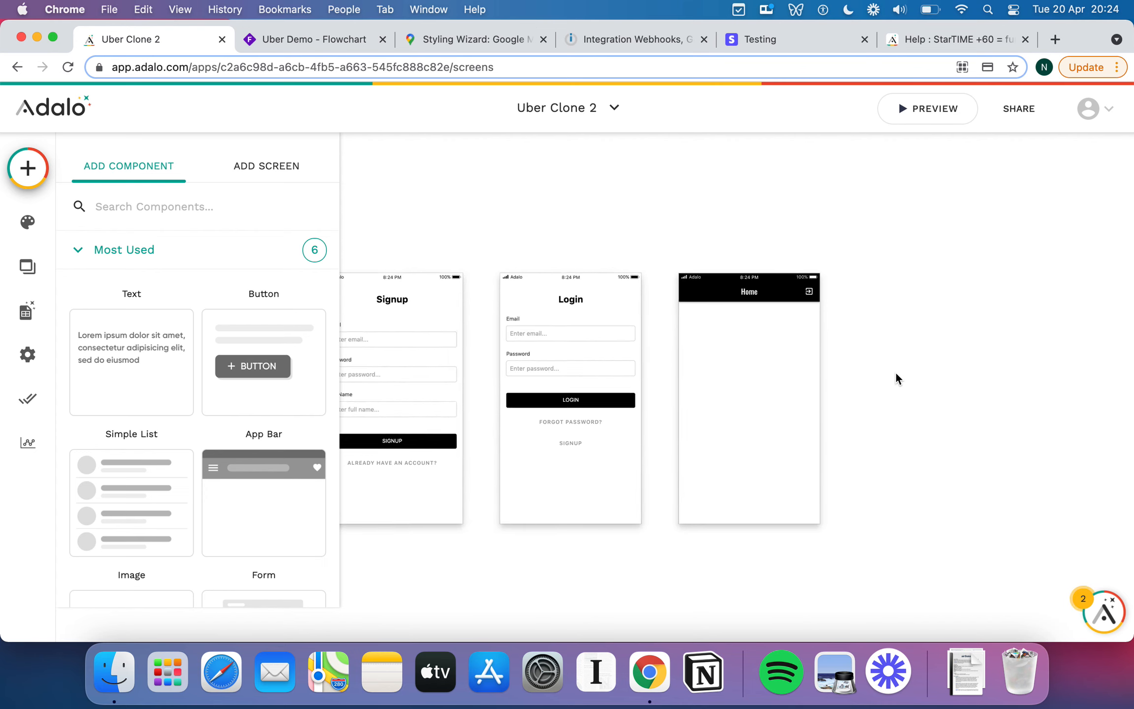
scroll(896, 378, down, 5)
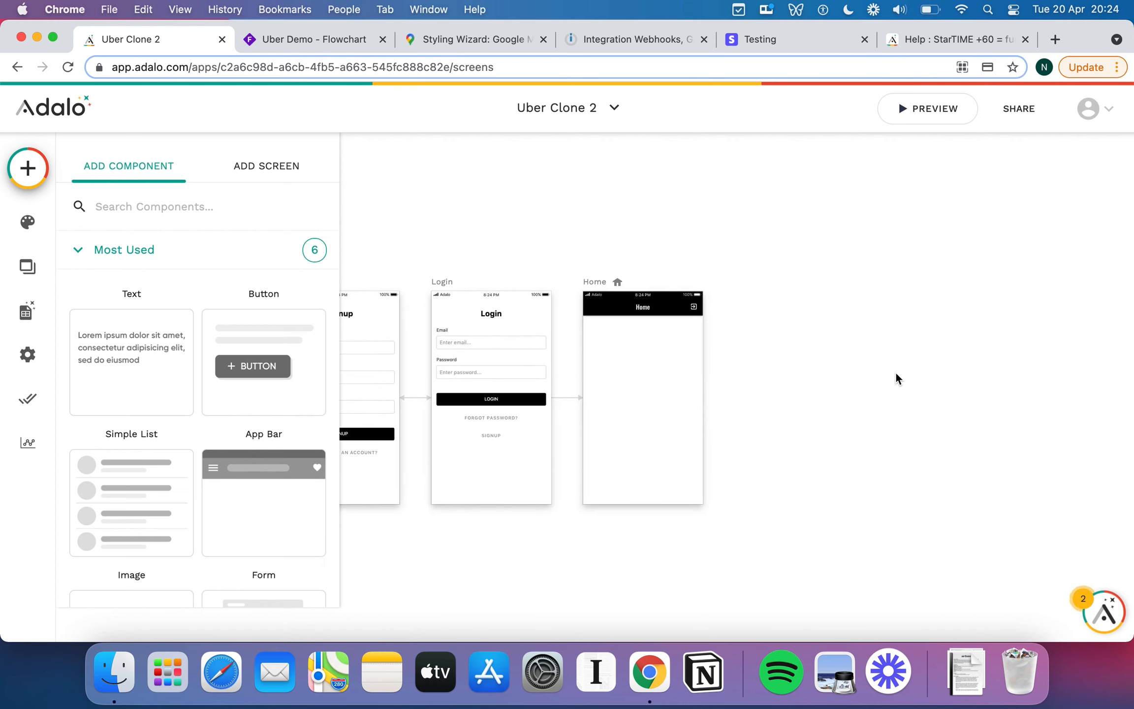
scroll(897, 379, right, 2)
scroll(728, 383, left, 2)
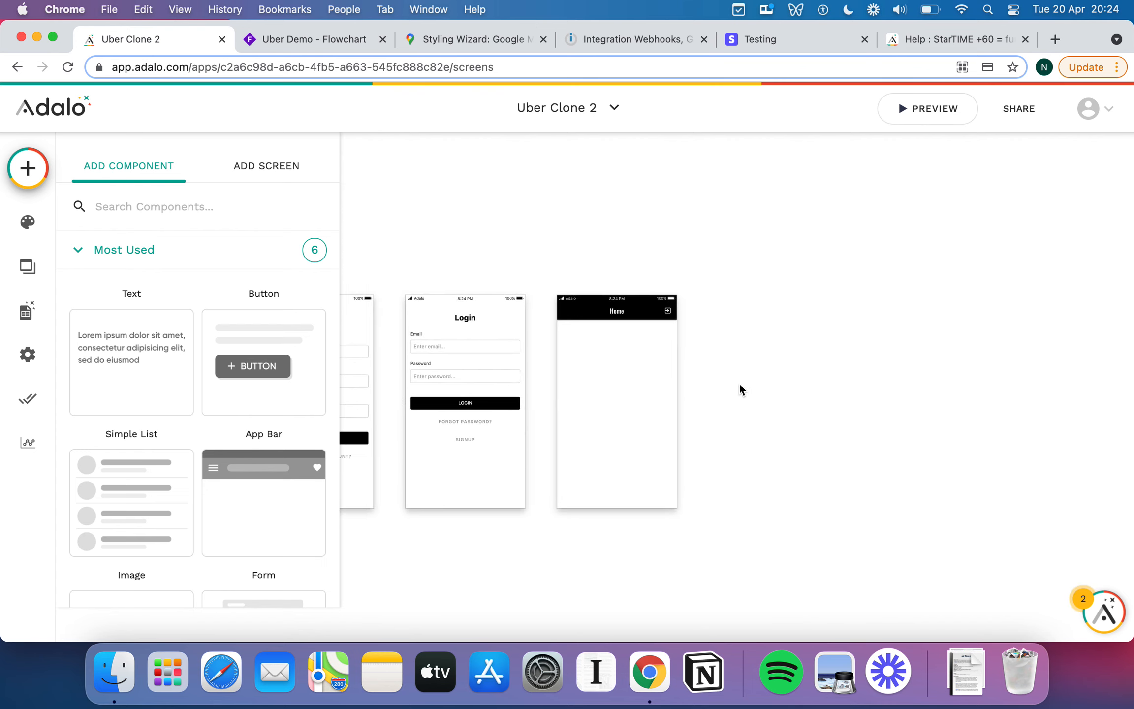
scroll(726, 397, up, 5)
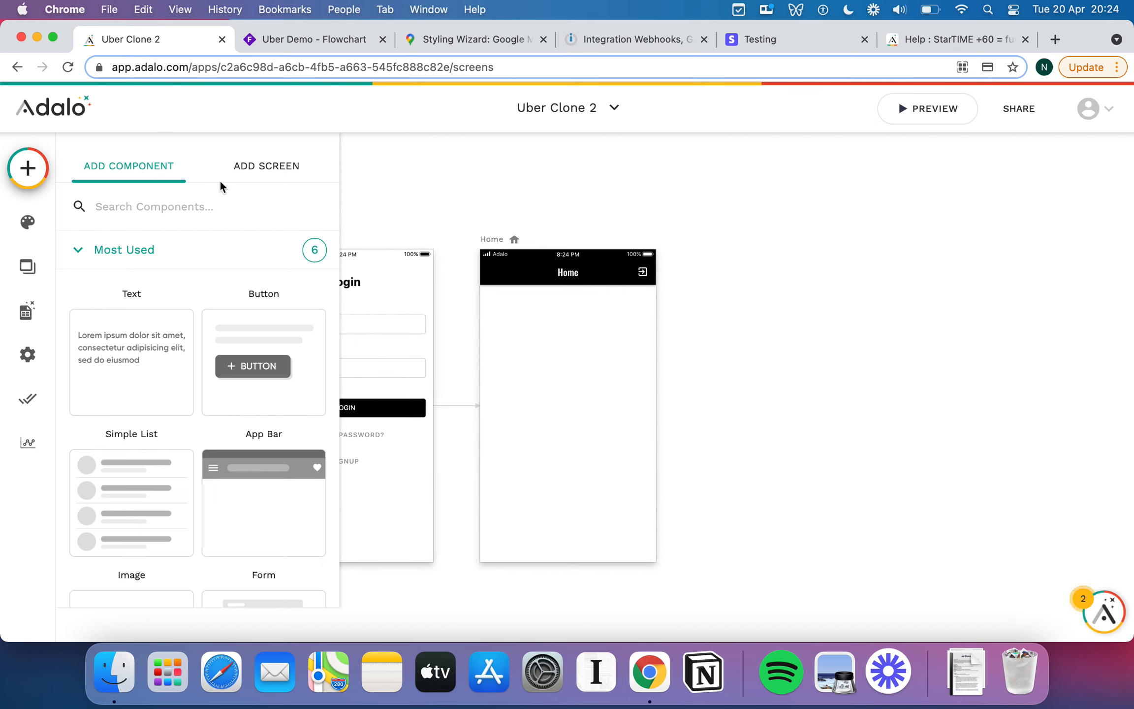
scroll(232, 354, down, 10)
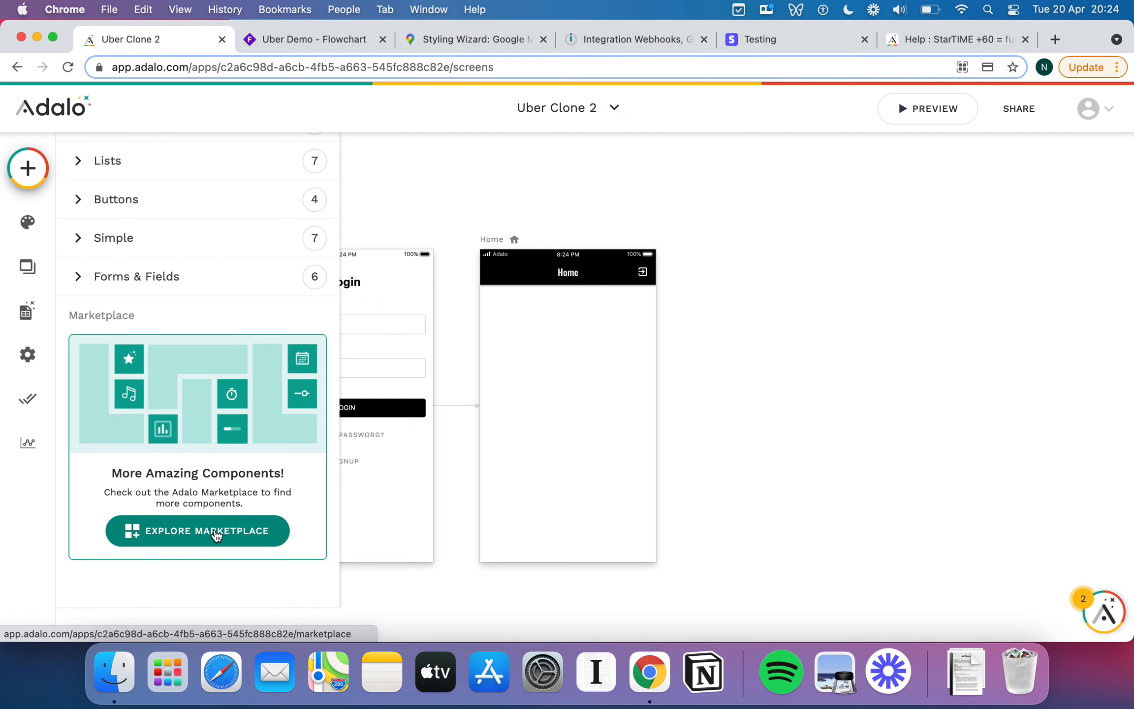
Open the component Marketplace and scroll through its listings.
click(217, 532)
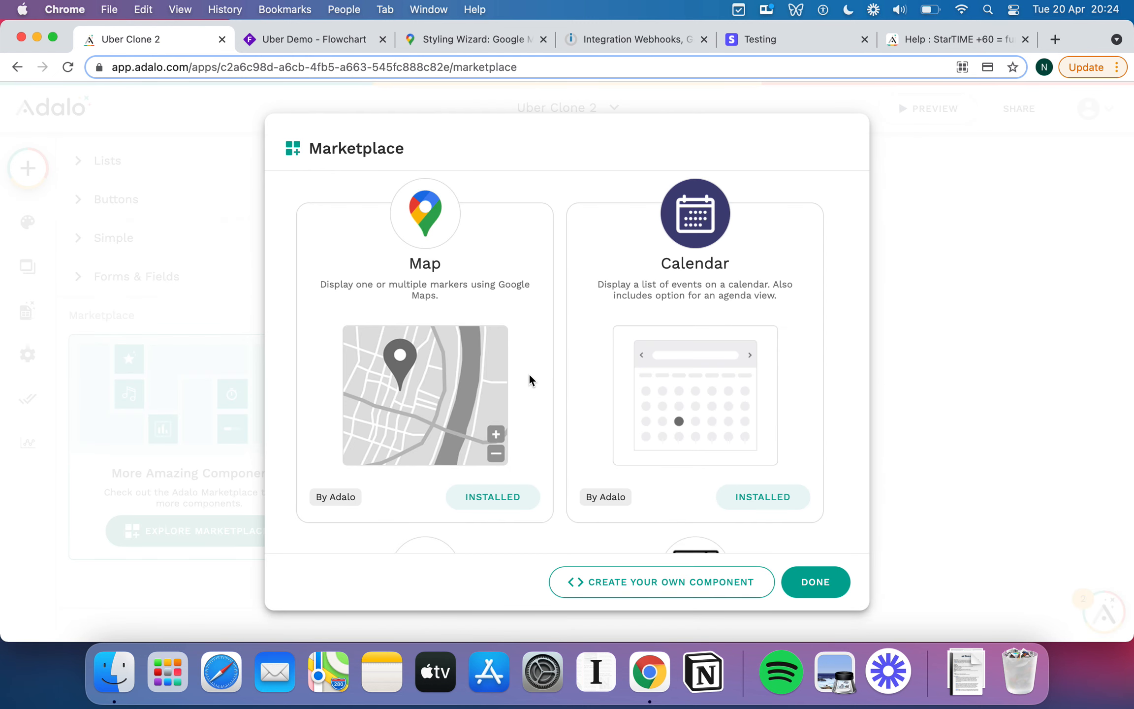
scroll(529, 380, down, 2)
scroll(529, 379, up, 2)
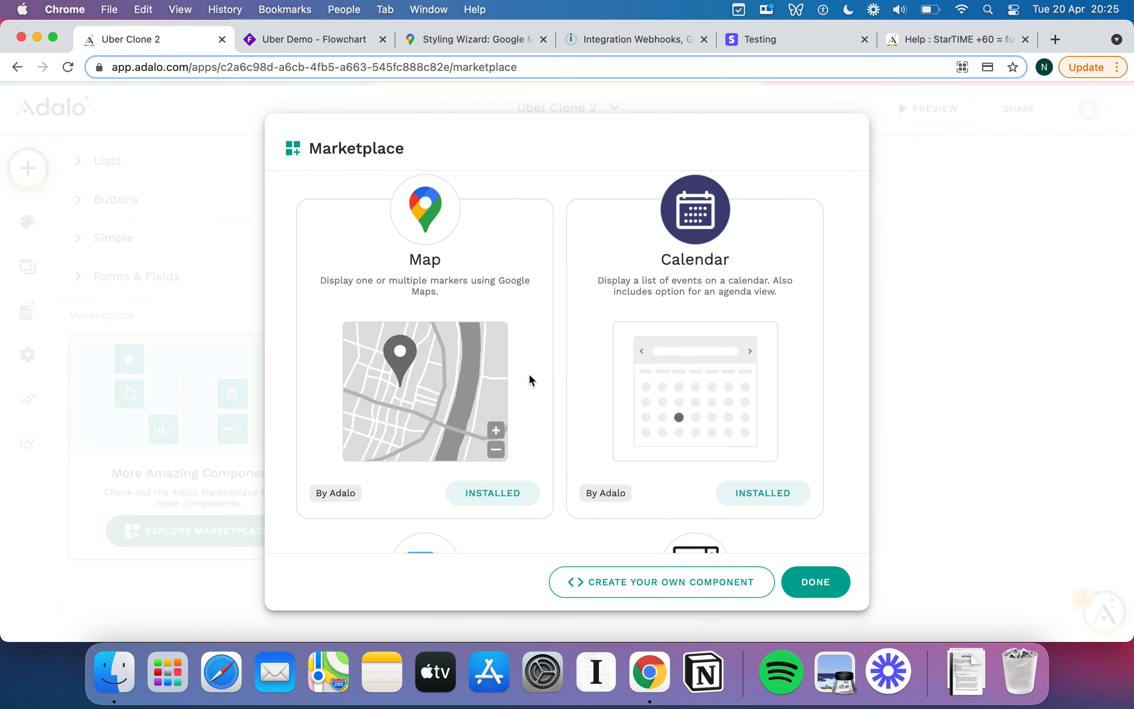
scroll(529, 379, down, 2)
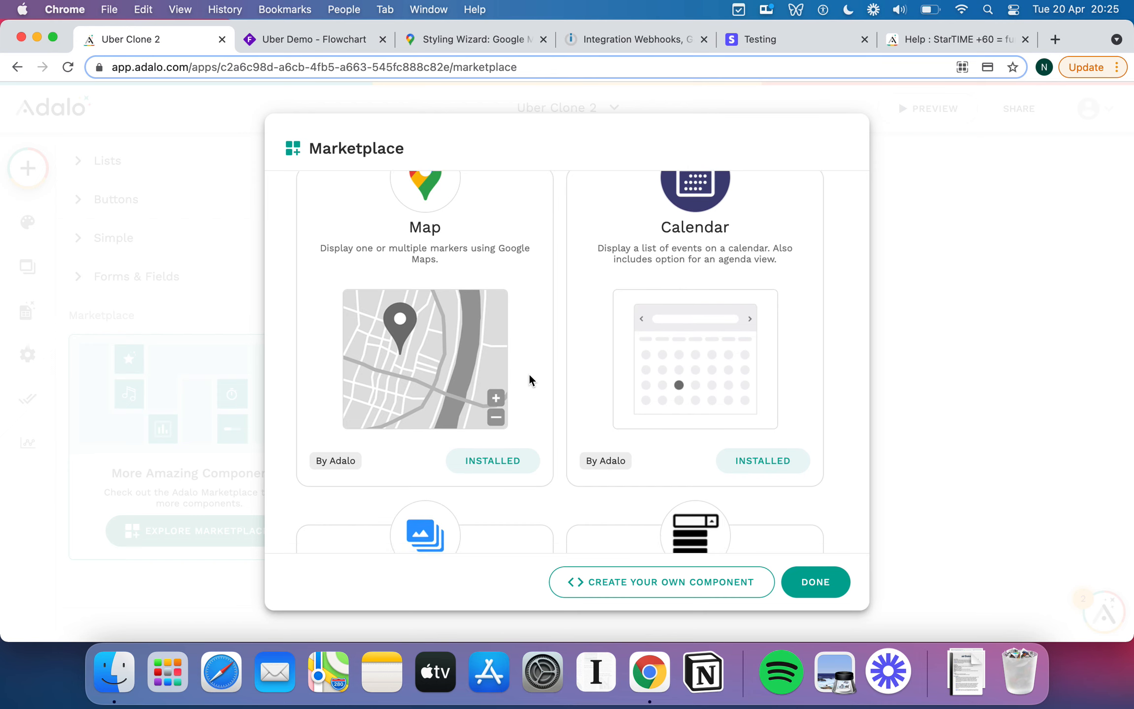
scroll(478, 356, up, 2)
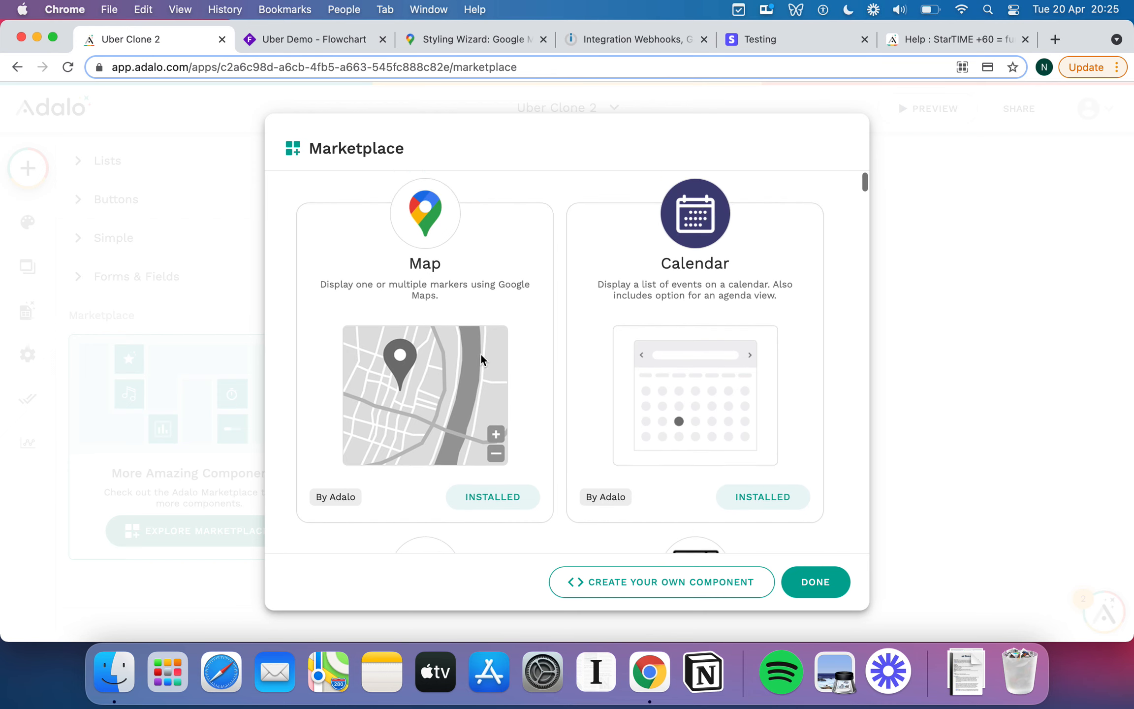
scroll(396, 326, down, 8)
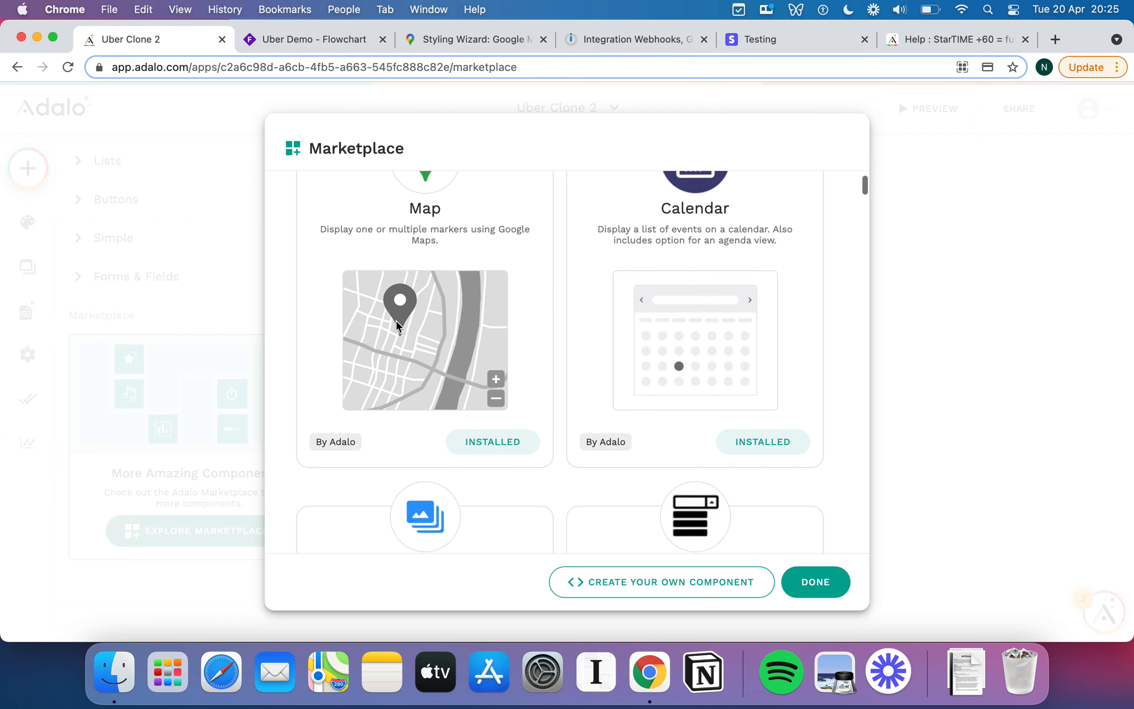
scroll(469, 432, down, 10)
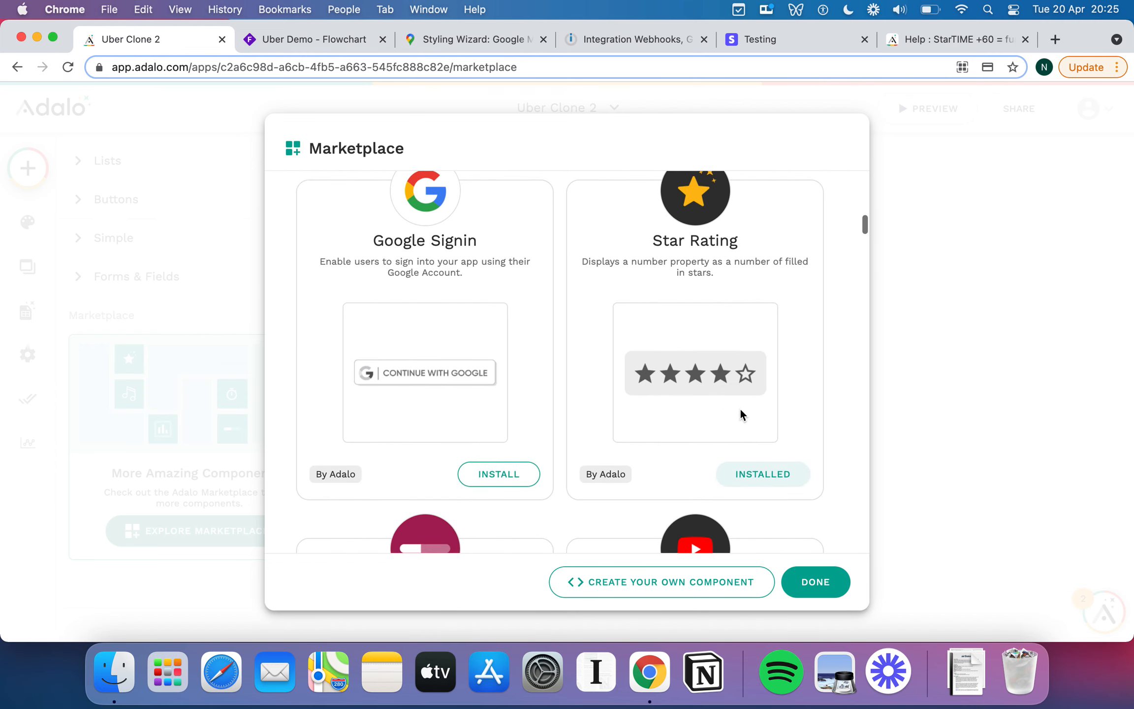
scroll(714, 399, down, 2)
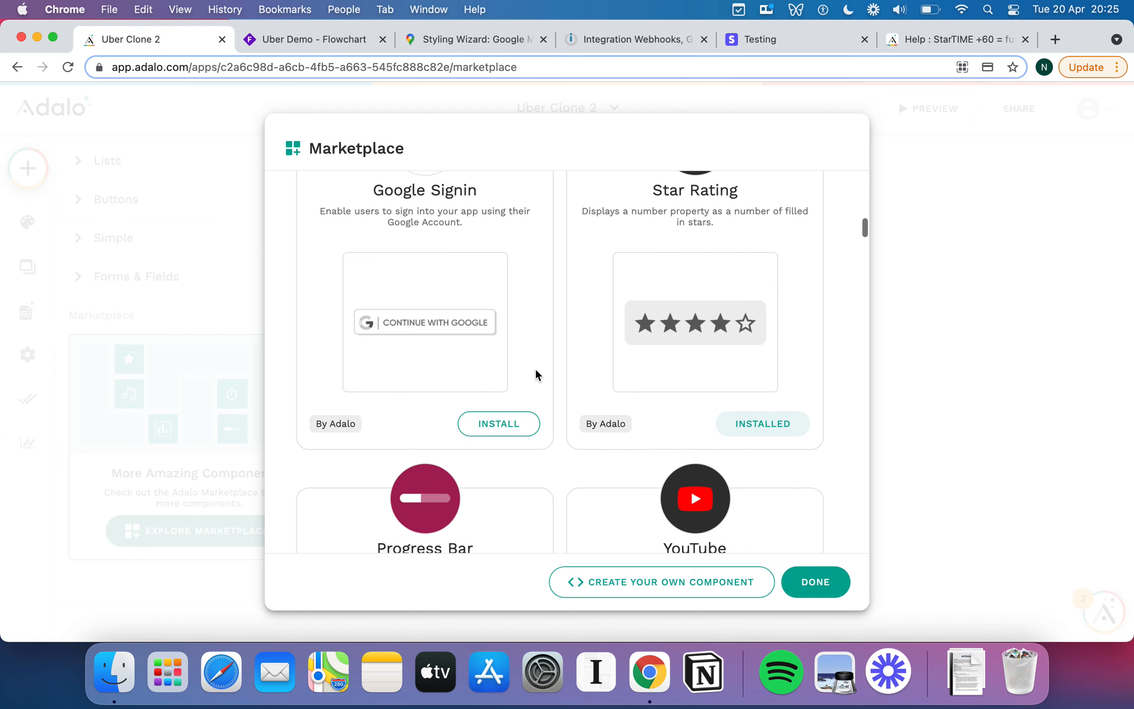
scroll(536, 374, up, 1)
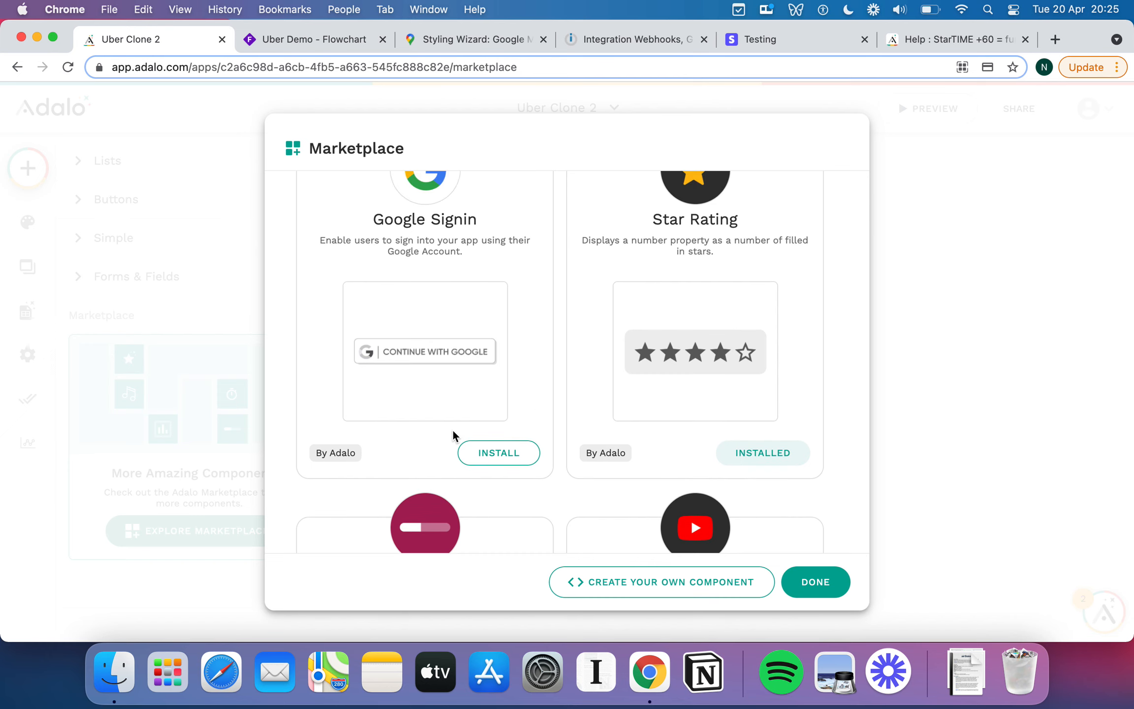
scroll(453, 434, down, 10)
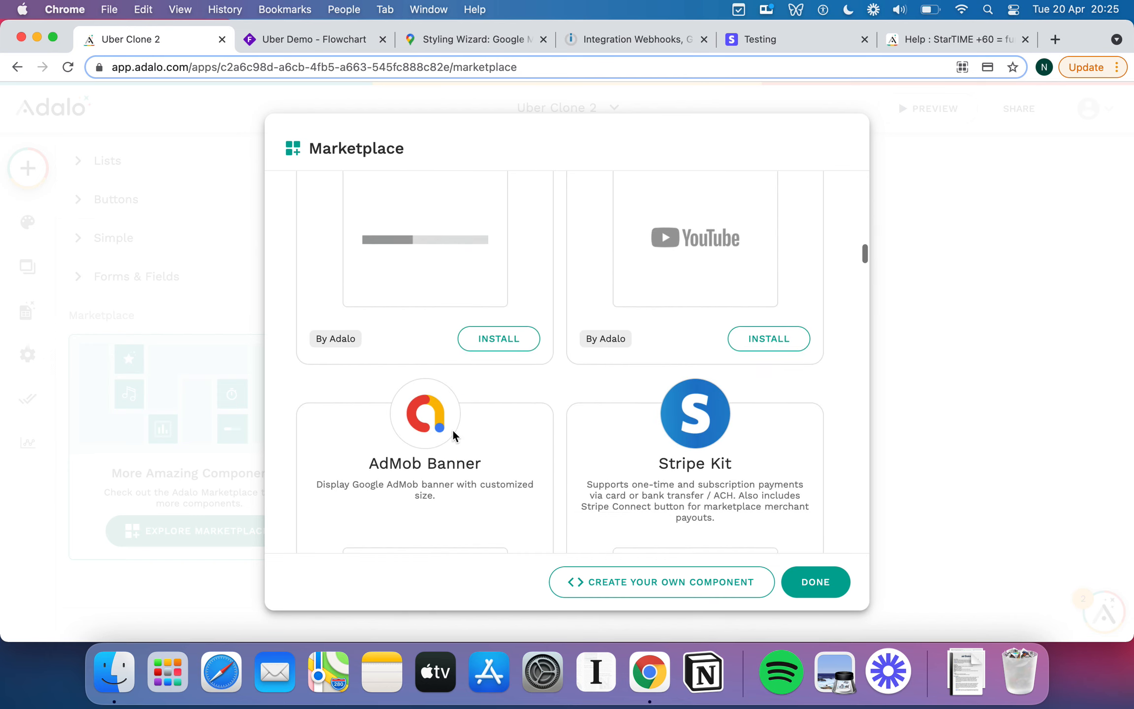
scroll(456, 433, down, 5)
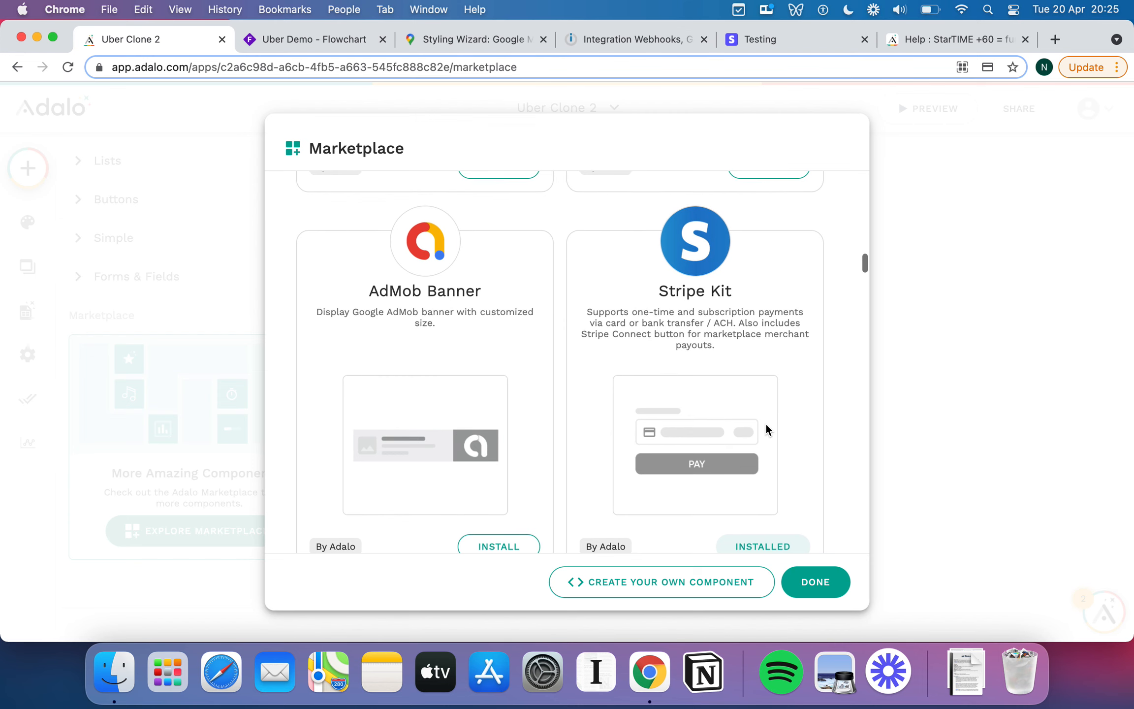
scroll(766, 430, down, 3)
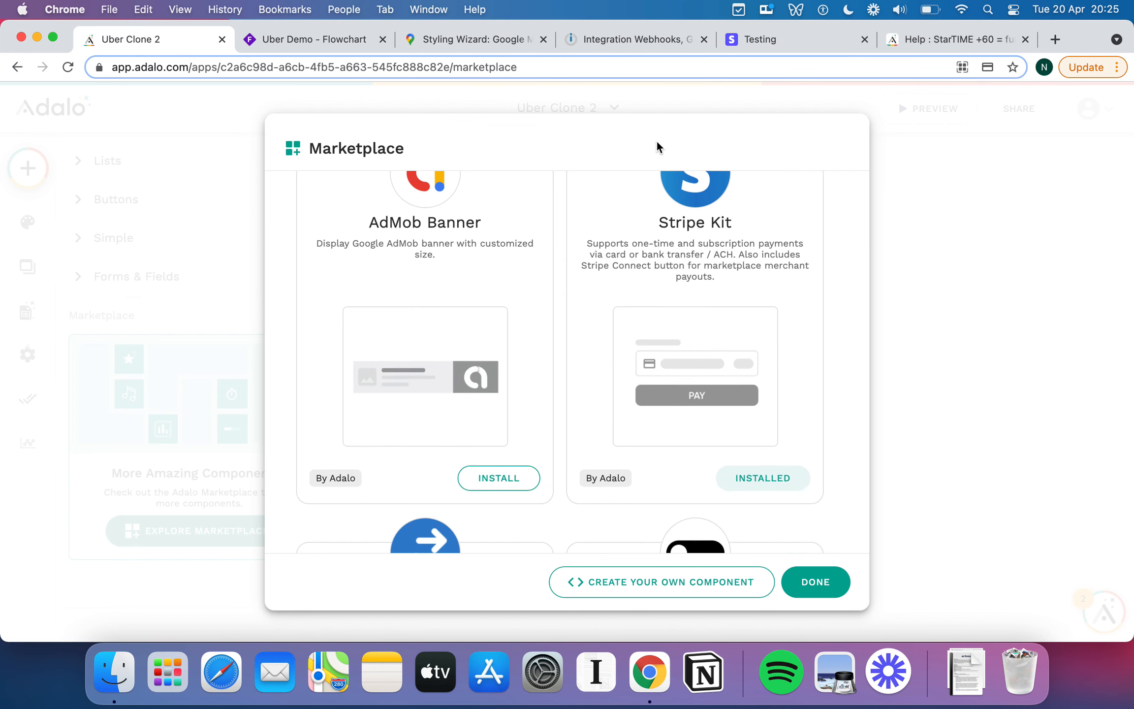
Glance at the Stripe test cards page, then keep browsing the Marketplace and click Done.
click(772, 43)
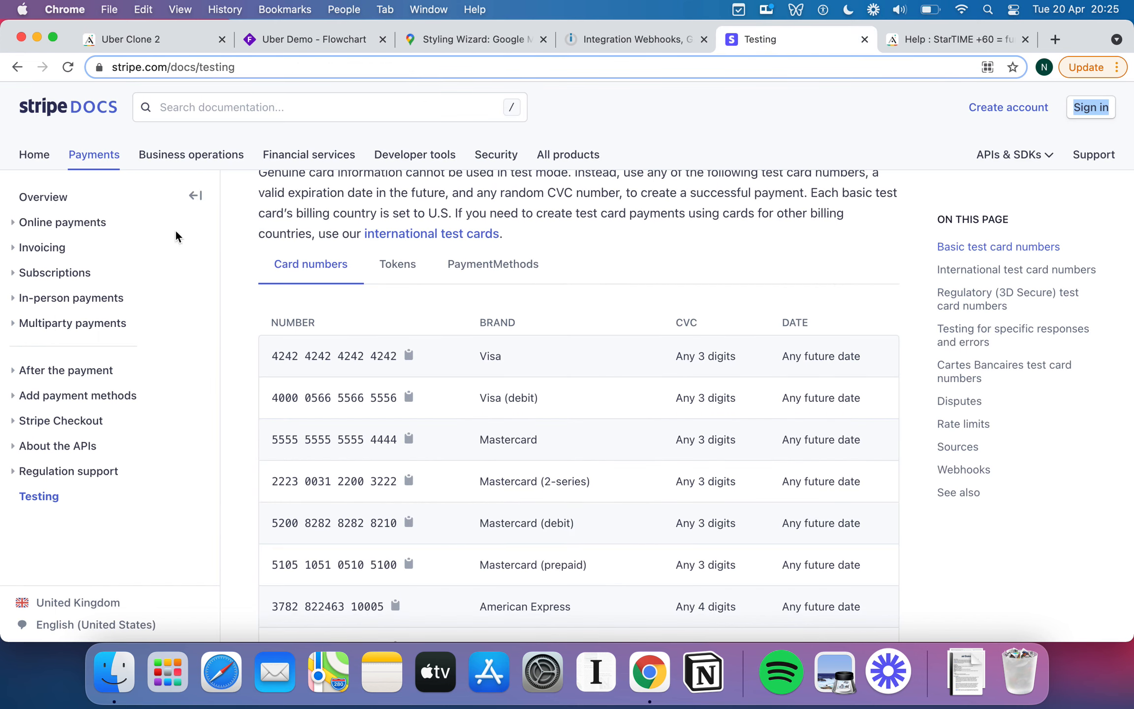
click(172, 42)
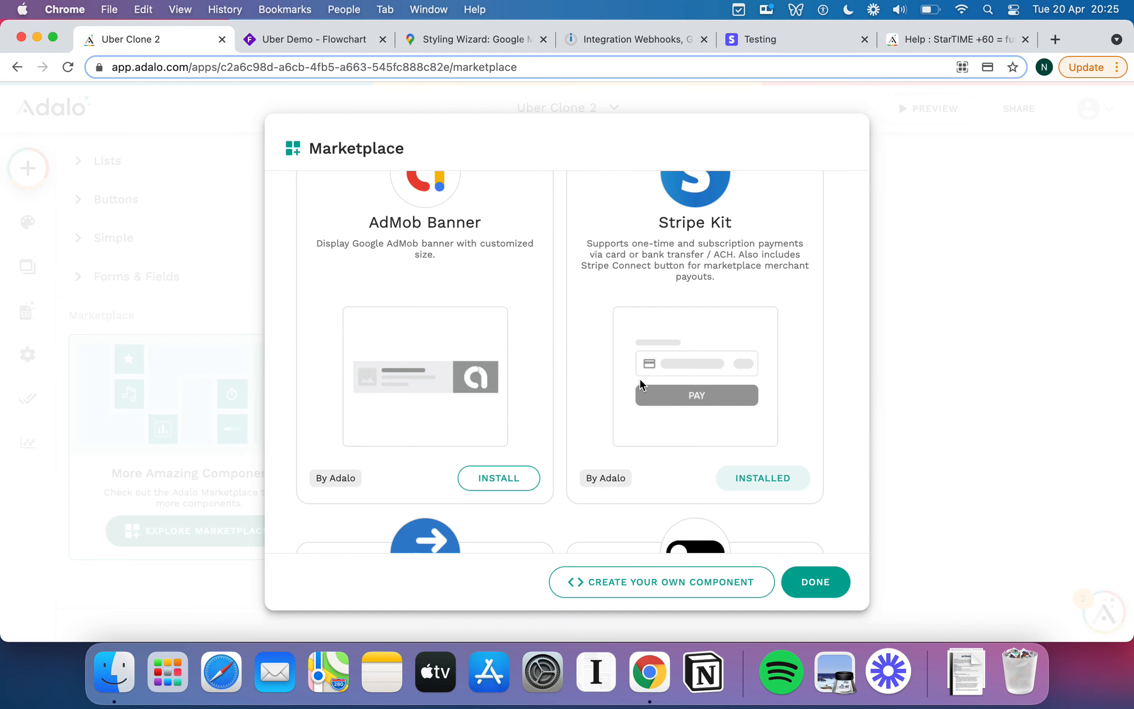
scroll(641, 384, down, 10)
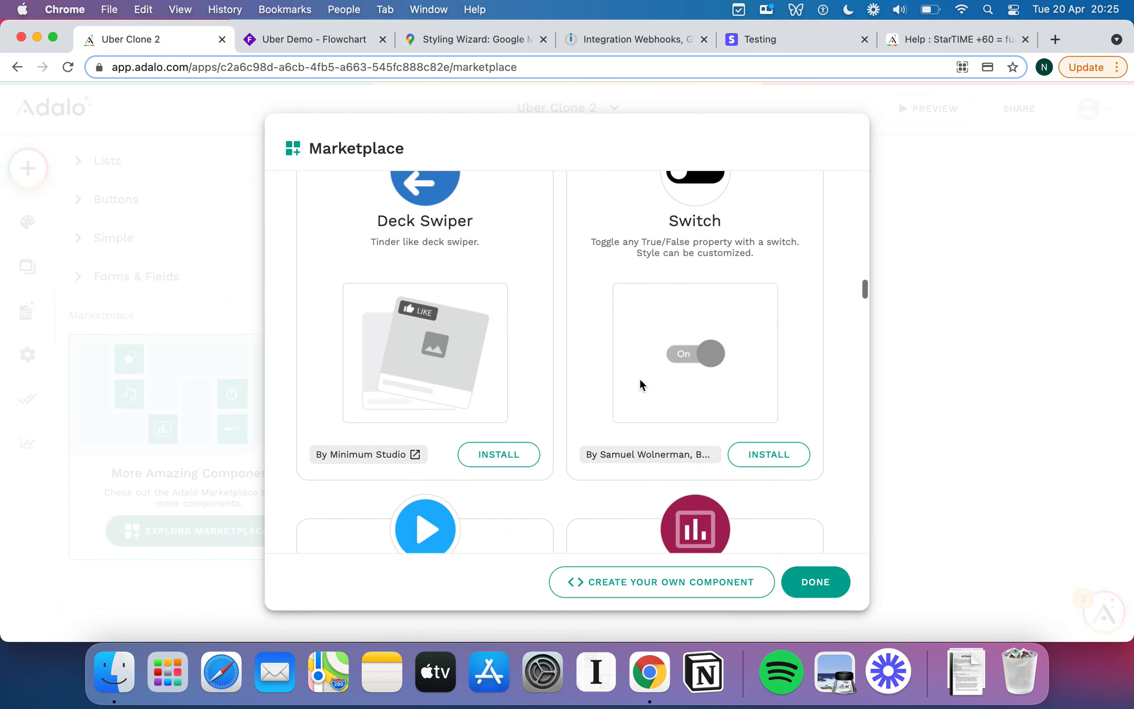
scroll(641, 384, down, 2)
scroll(641, 383, down, 8)
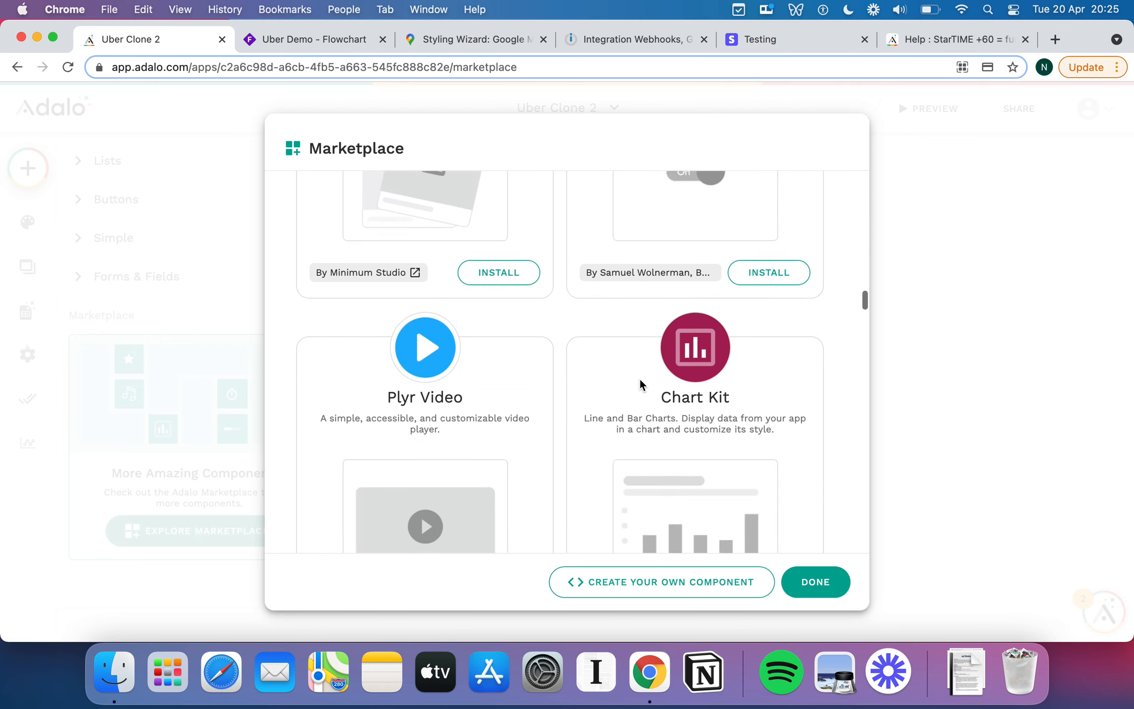
scroll(641, 384, down, 12)
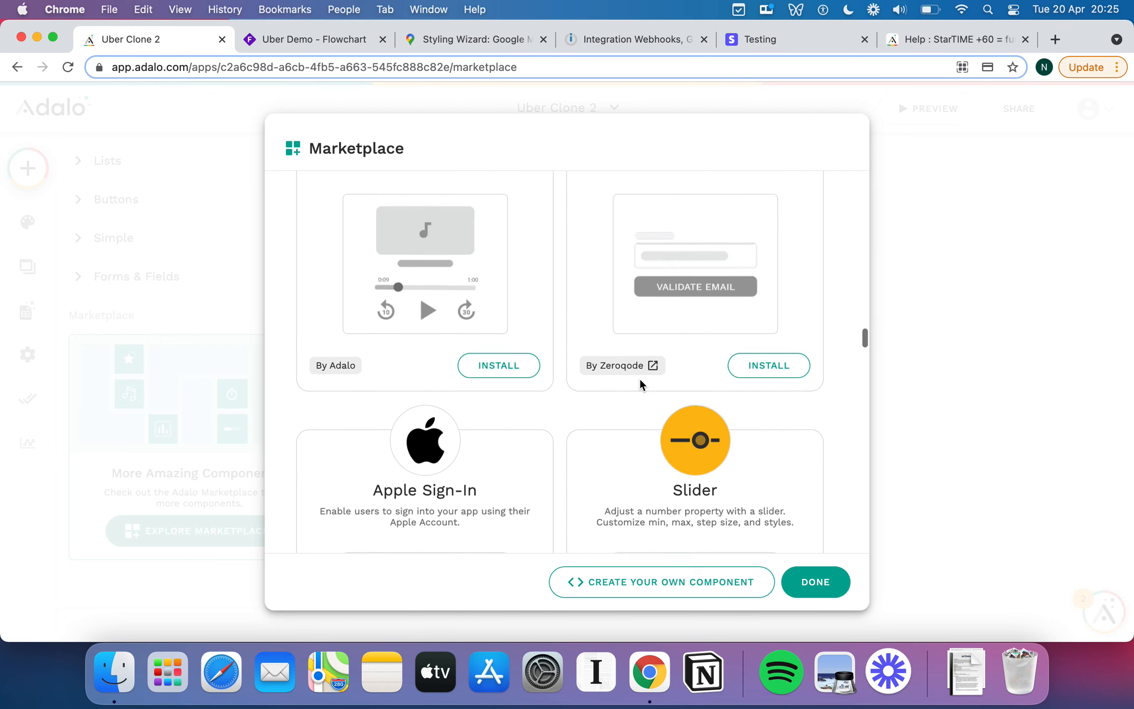
scroll(641, 384, down, 20)
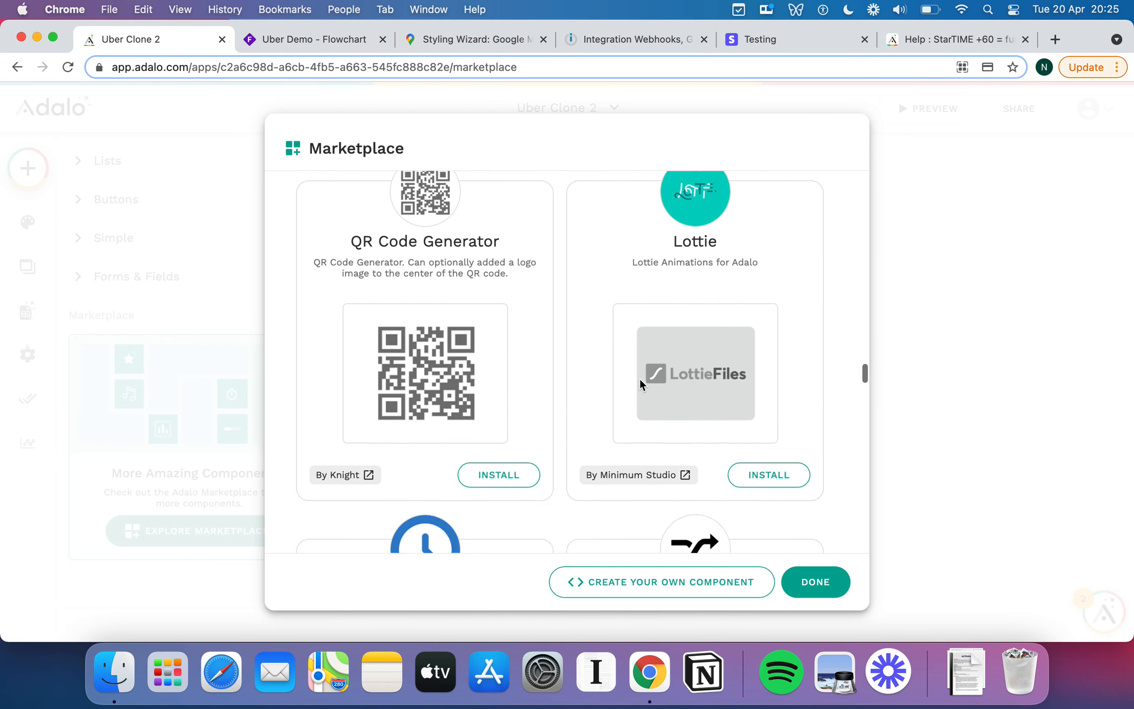
scroll(641, 385, down, 3)
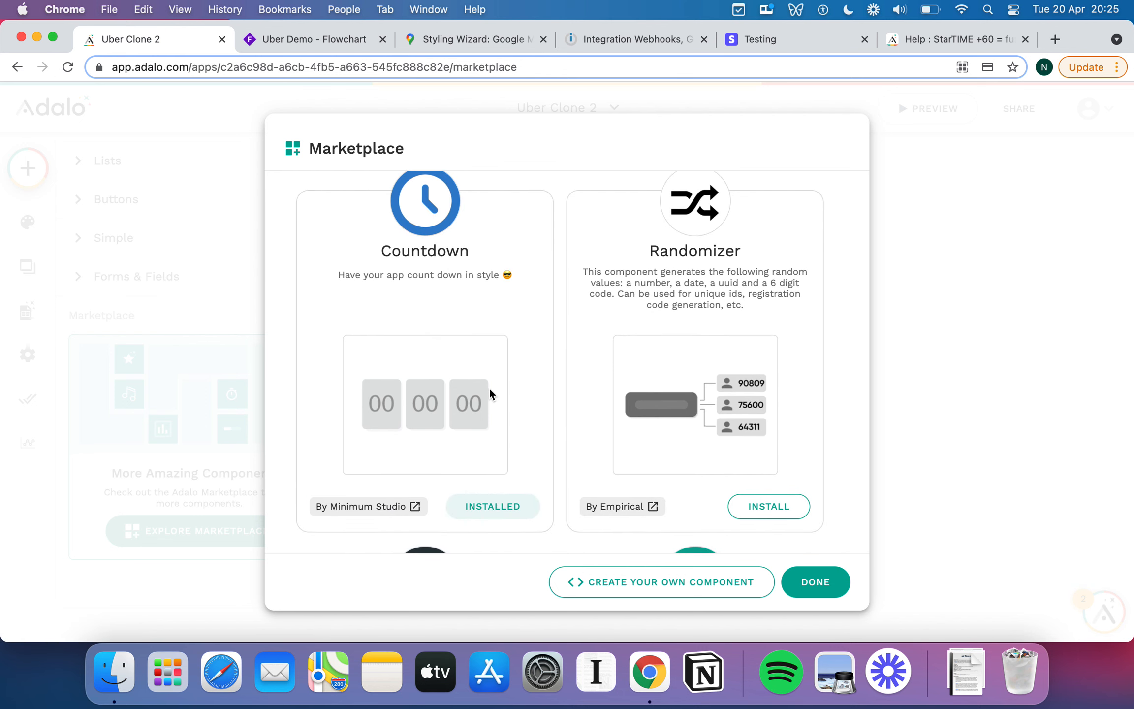
scroll(489, 394, down, 1)
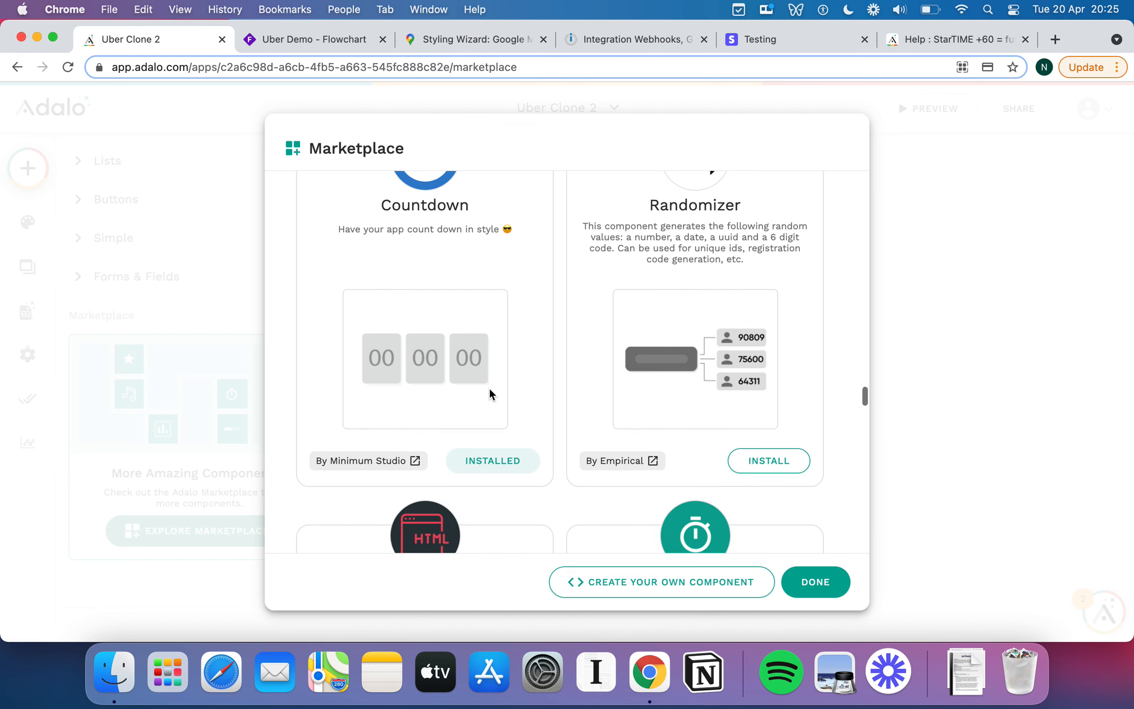
scroll(490, 394, down, 1)
scroll(489, 394, up, 2)
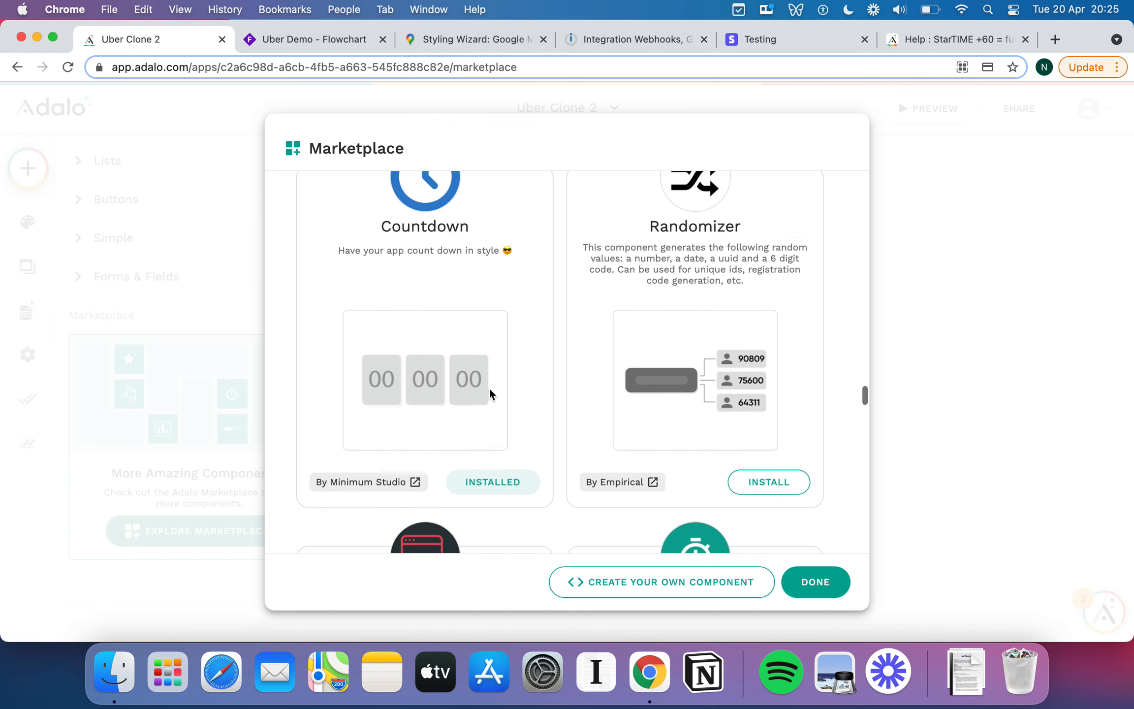
scroll(540, 428, down, 18)
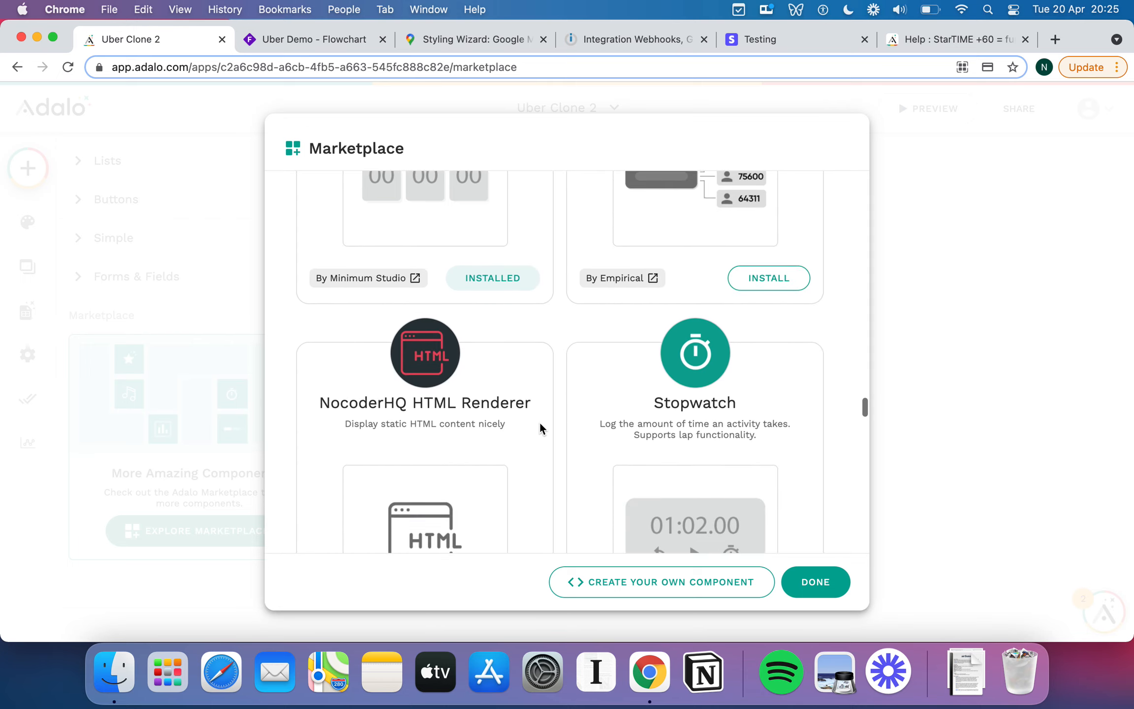
scroll(540, 428, down, 20)
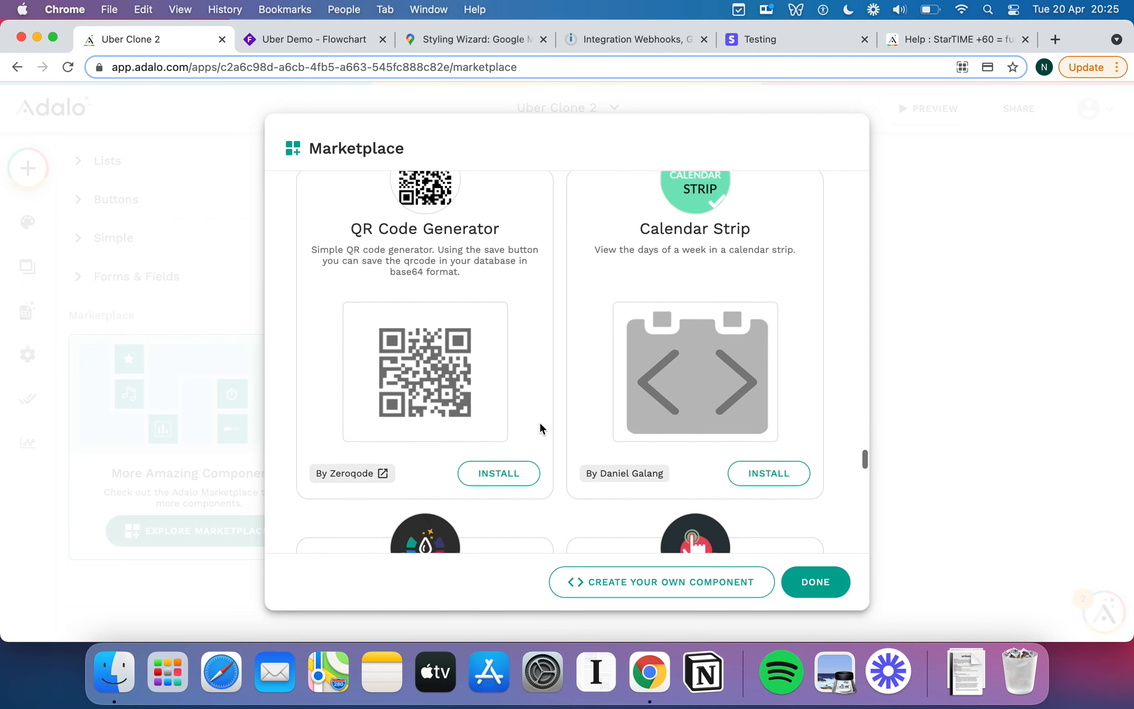
scroll(540, 428, down, 20)
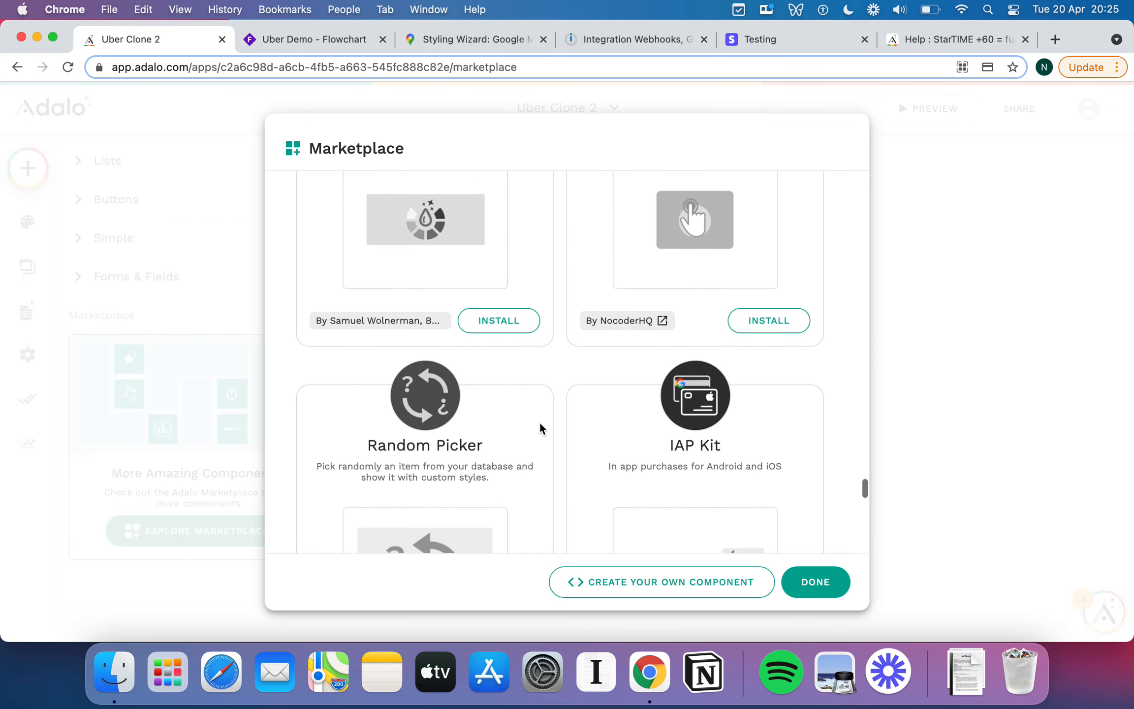
scroll(541, 429, down, 5)
scroll(540, 428, up, 2)
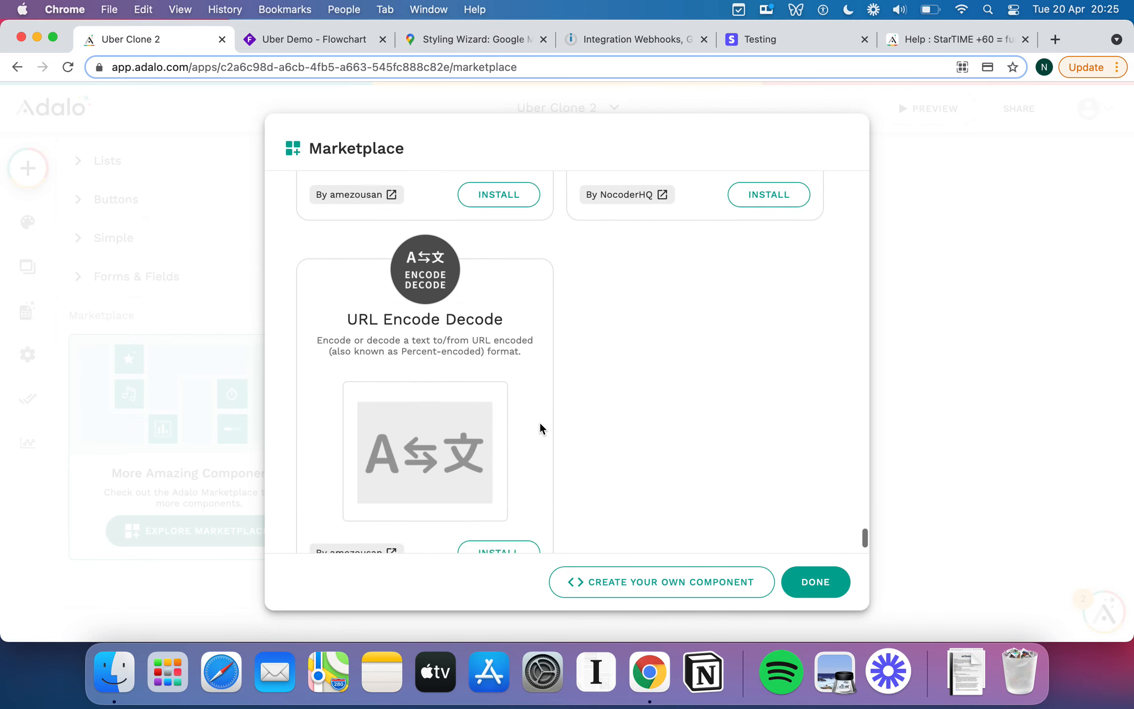
scroll(541, 428, down, 1)
scroll(540, 428, up, 15)
scroll(541, 428, up, 20)
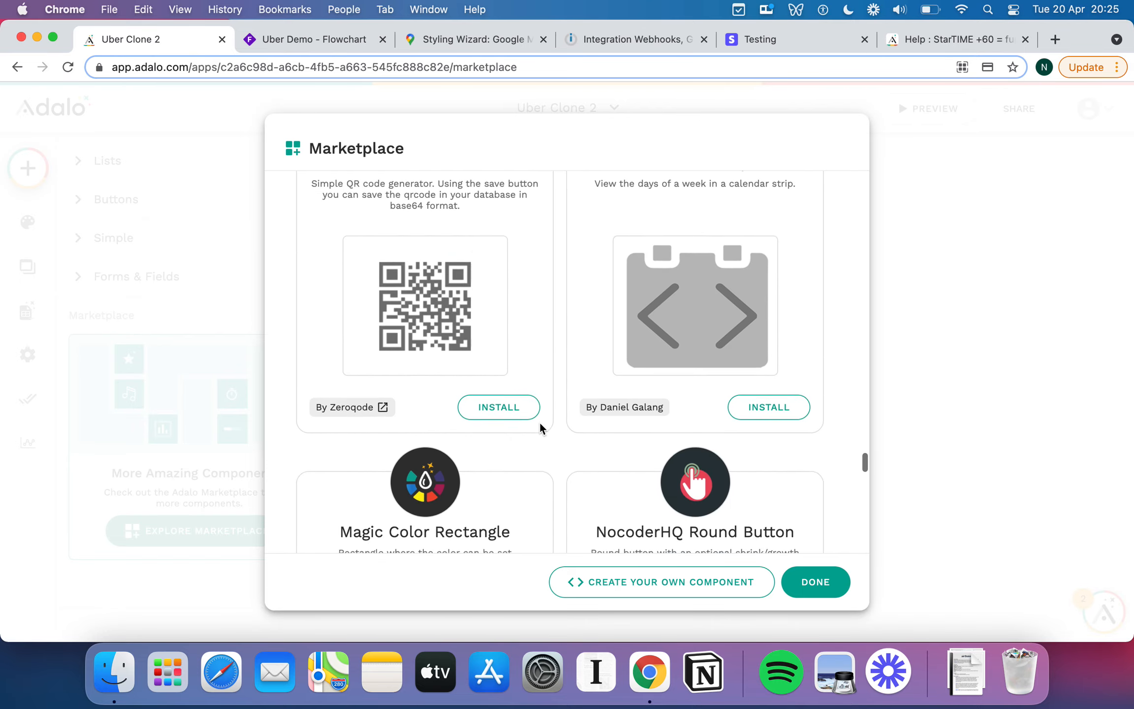
scroll(540, 428, up, 20)
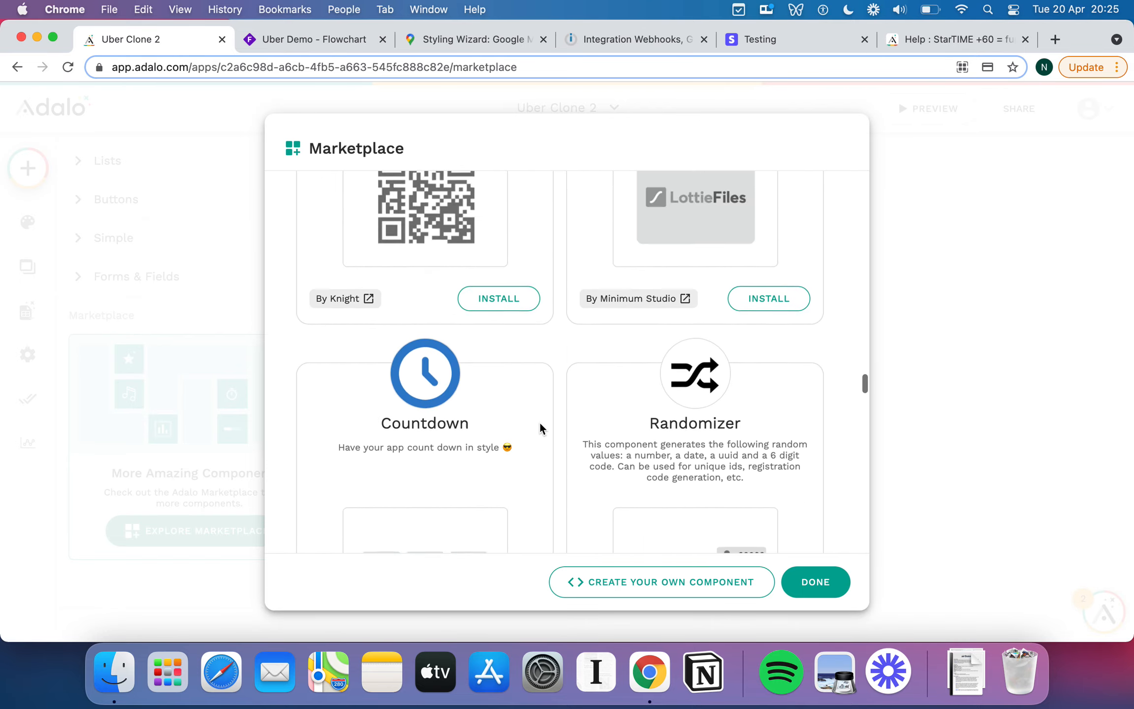
scroll(541, 428, up, 20)
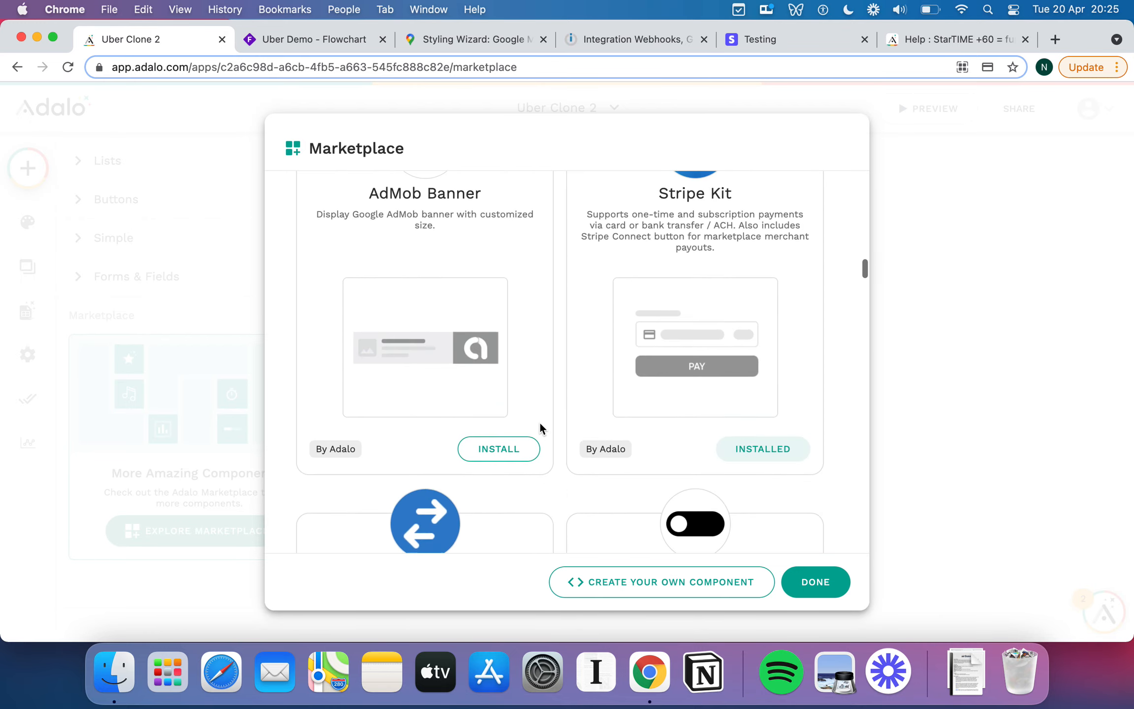
scroll(540, 428, up, 6)
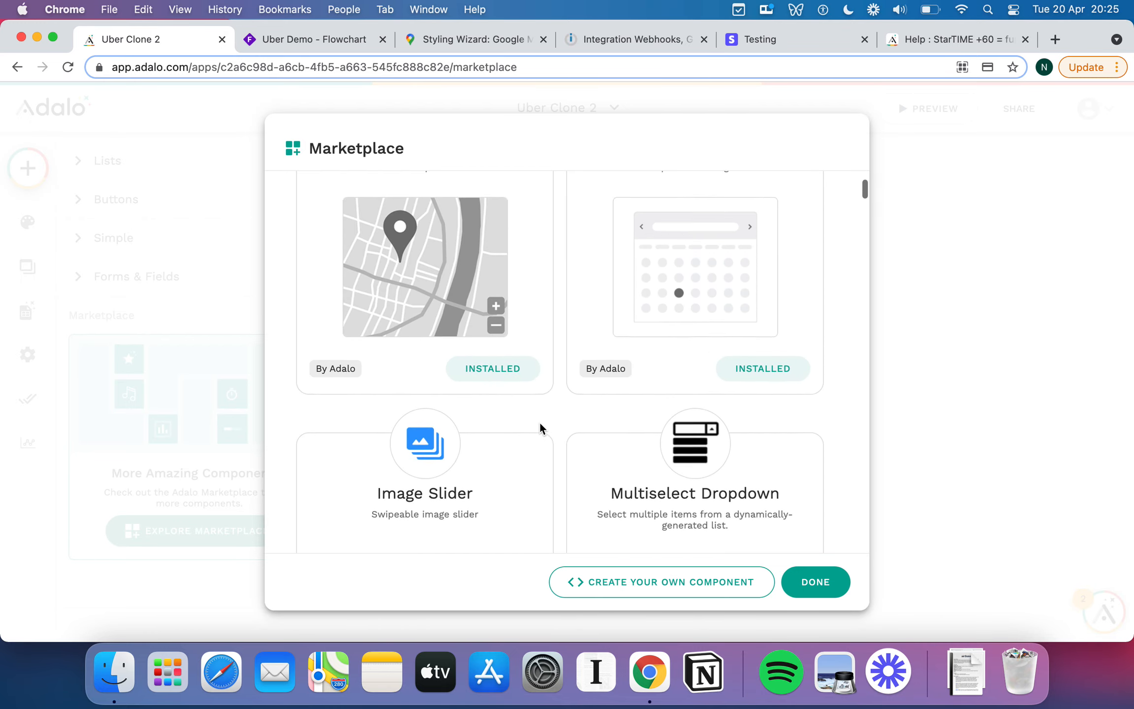
click(840, 583)
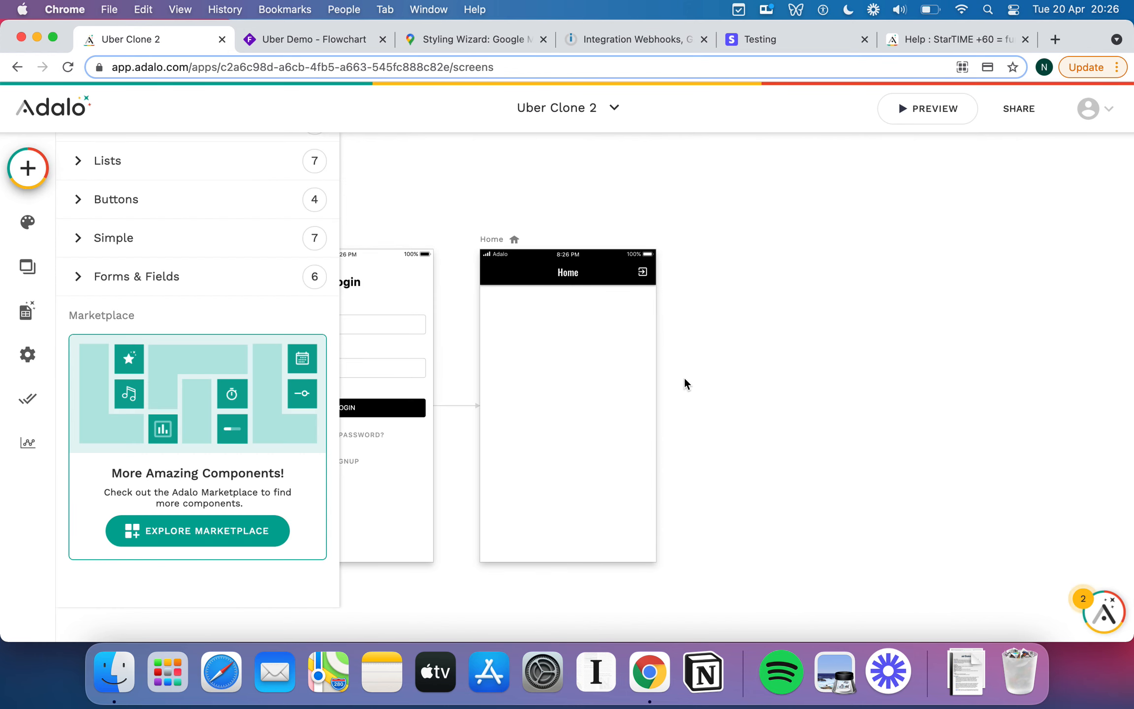
Browse the add-component list, briefly searching for 'map'.
click(730, 389)
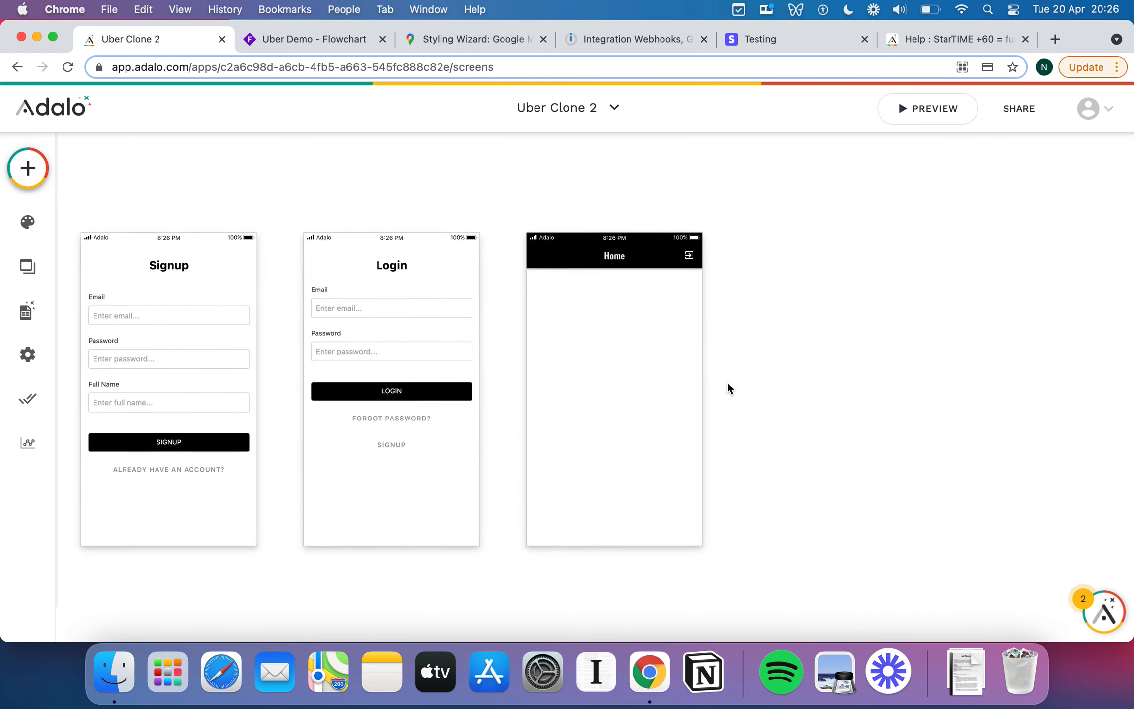
click(28, 168)
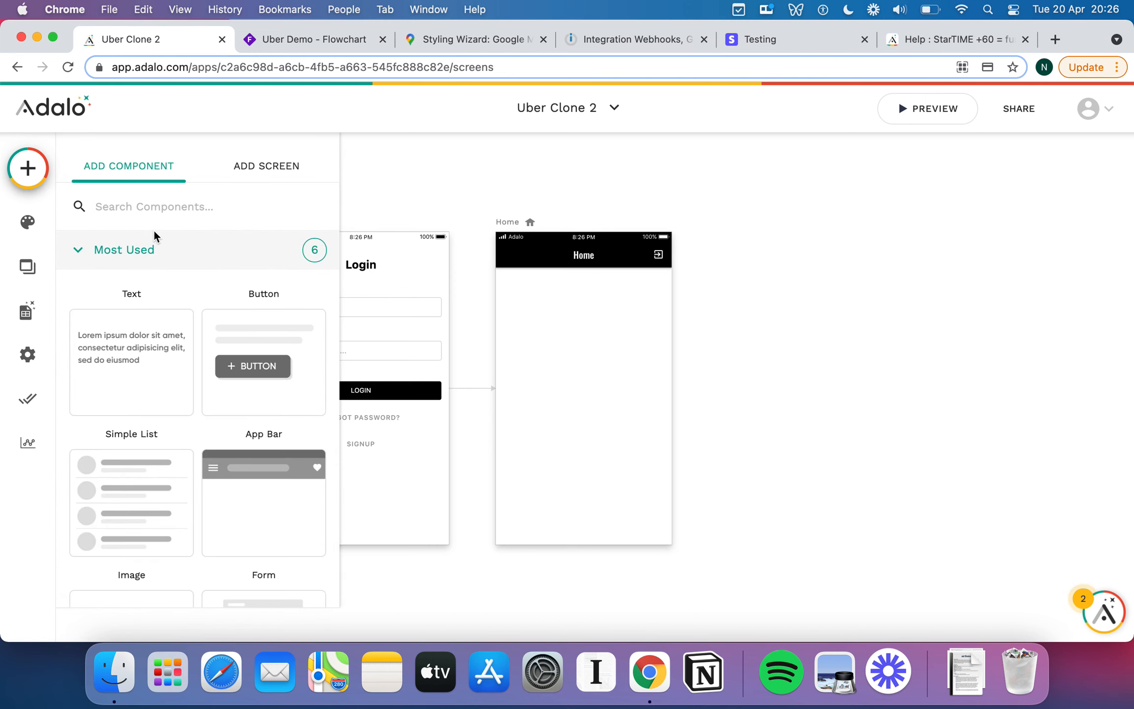
text(map)
key(BackSpace)
key(BackSpace)
key(BackSpace)
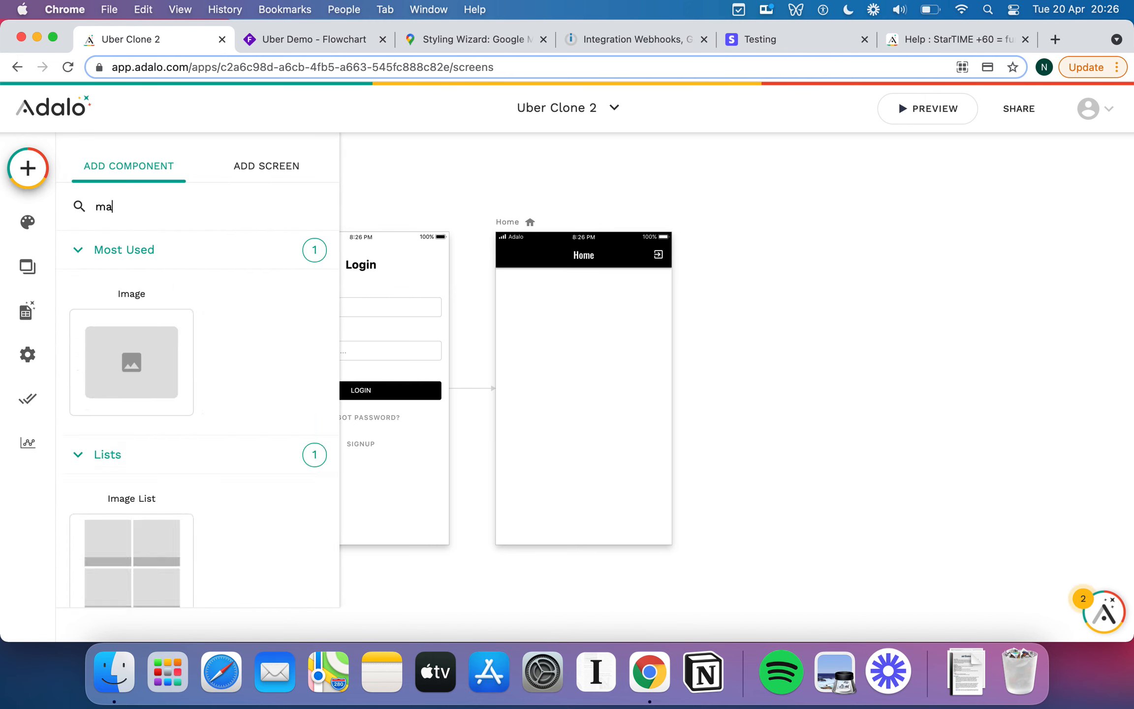
scroll(200, 322, down, 10)
scroll(199, 322, down, 1)
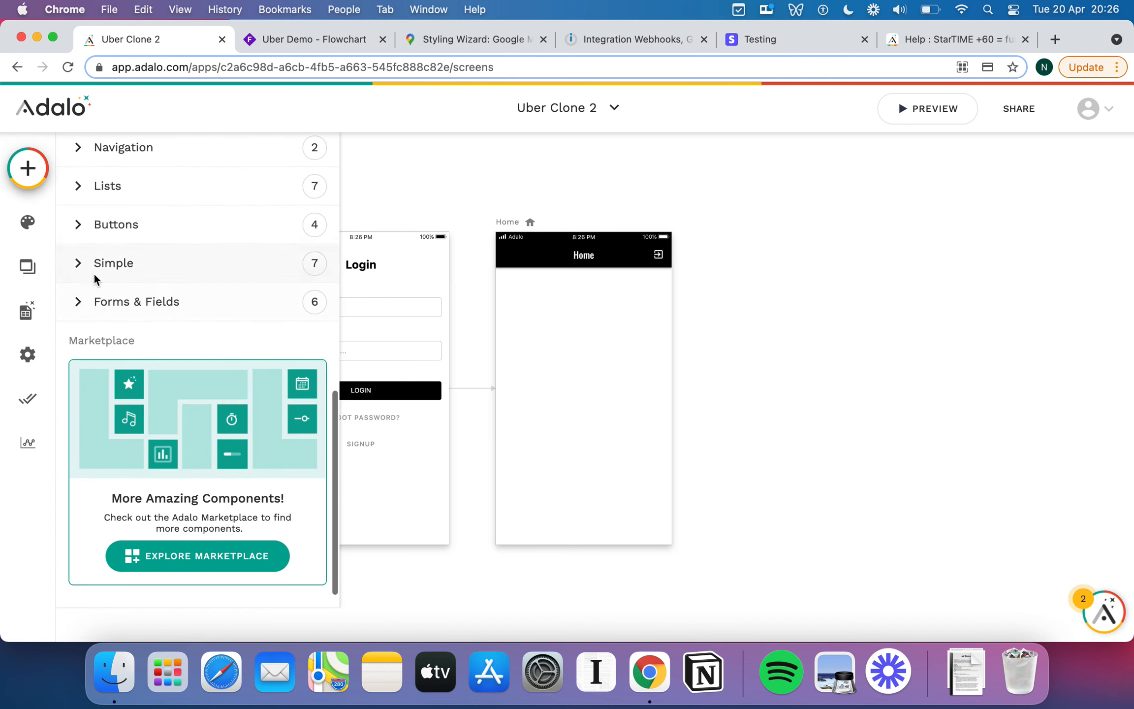
scroll(148, 347, down, 2)
scroll(132, 337, up, 5)
scroll(109, 329, down, 6)
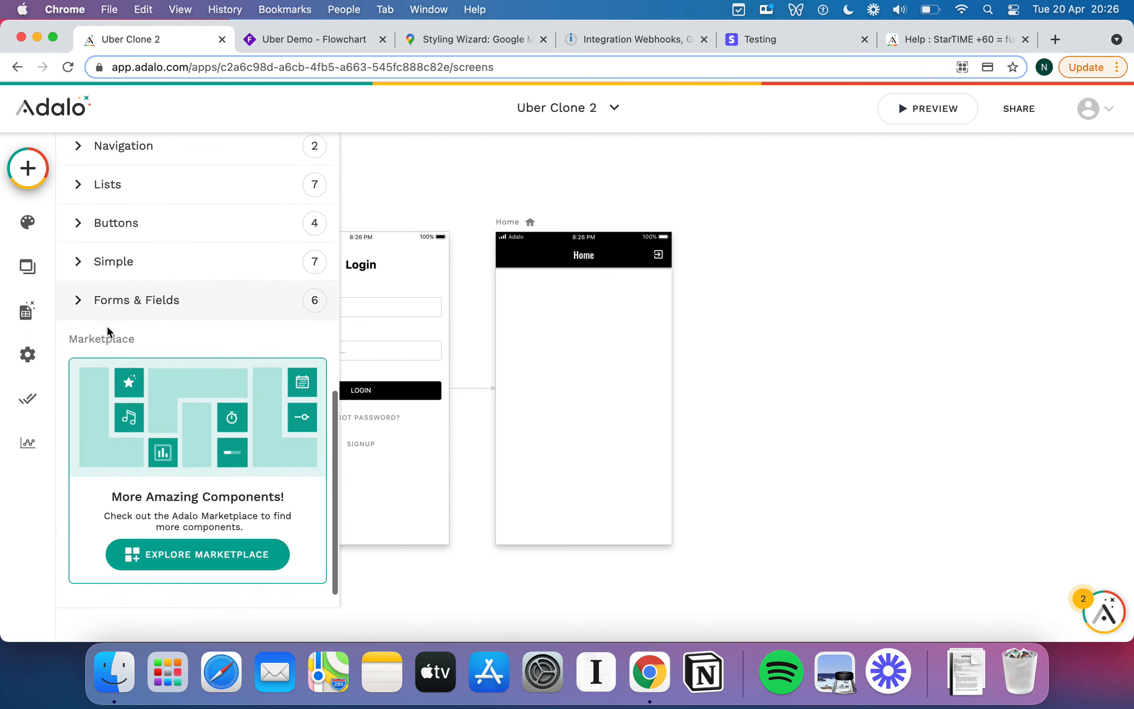
scroll(162, 232, up, 5)
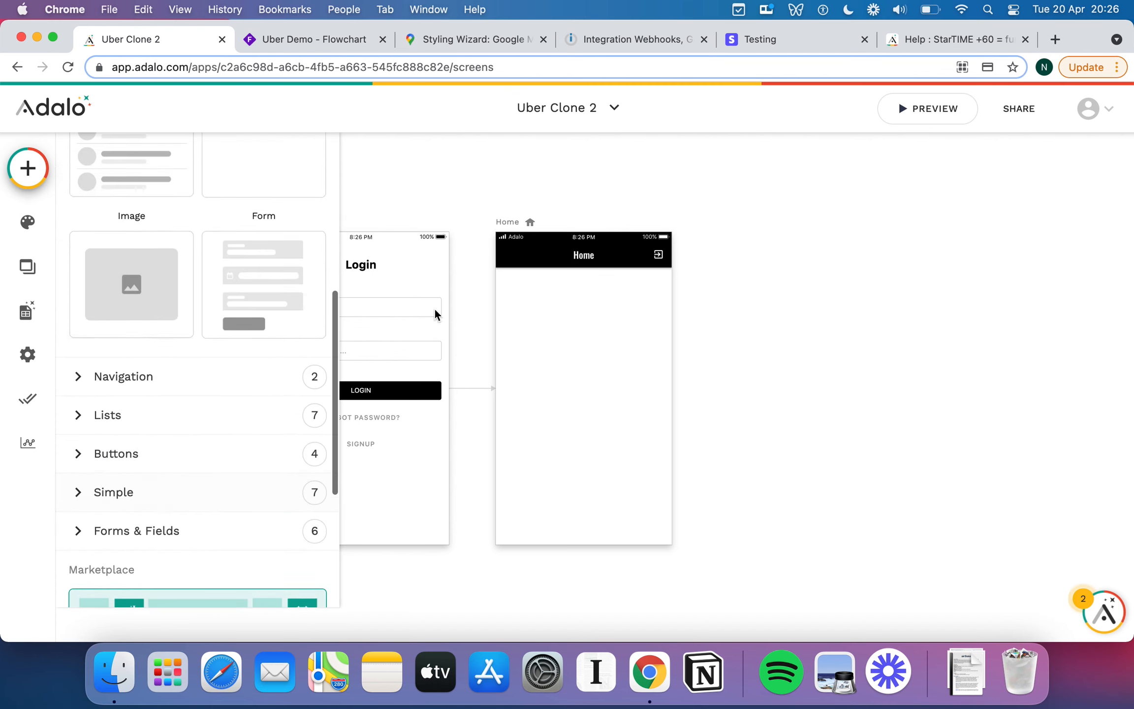
click(494, 317)
click(28, 168)
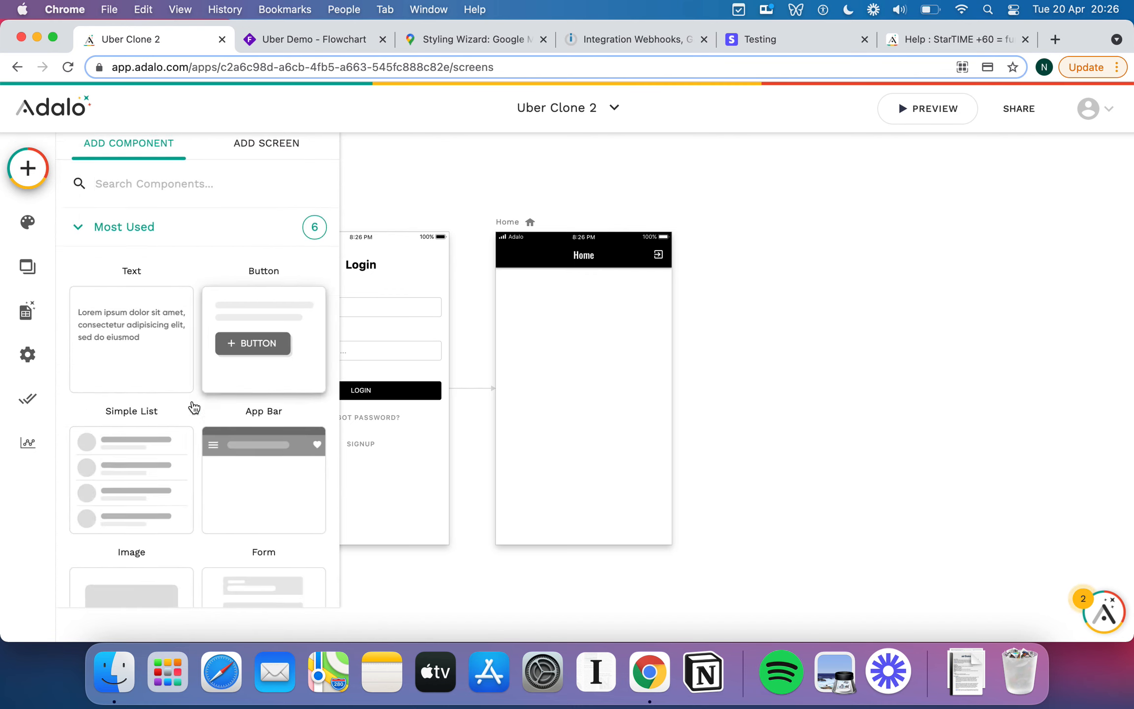
scroll(191, 413, down, 10)
Uninstall and reinstall Map in the Marketplace, then find it under Installed components.
click(175, 532)
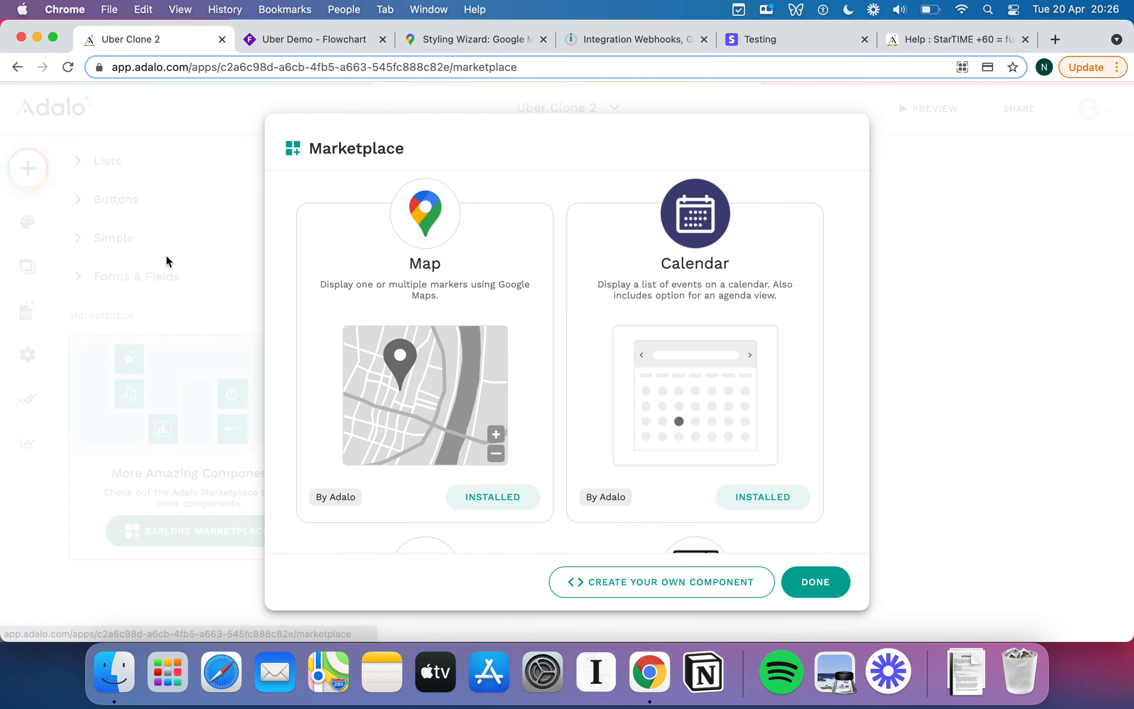
click(505, 498)
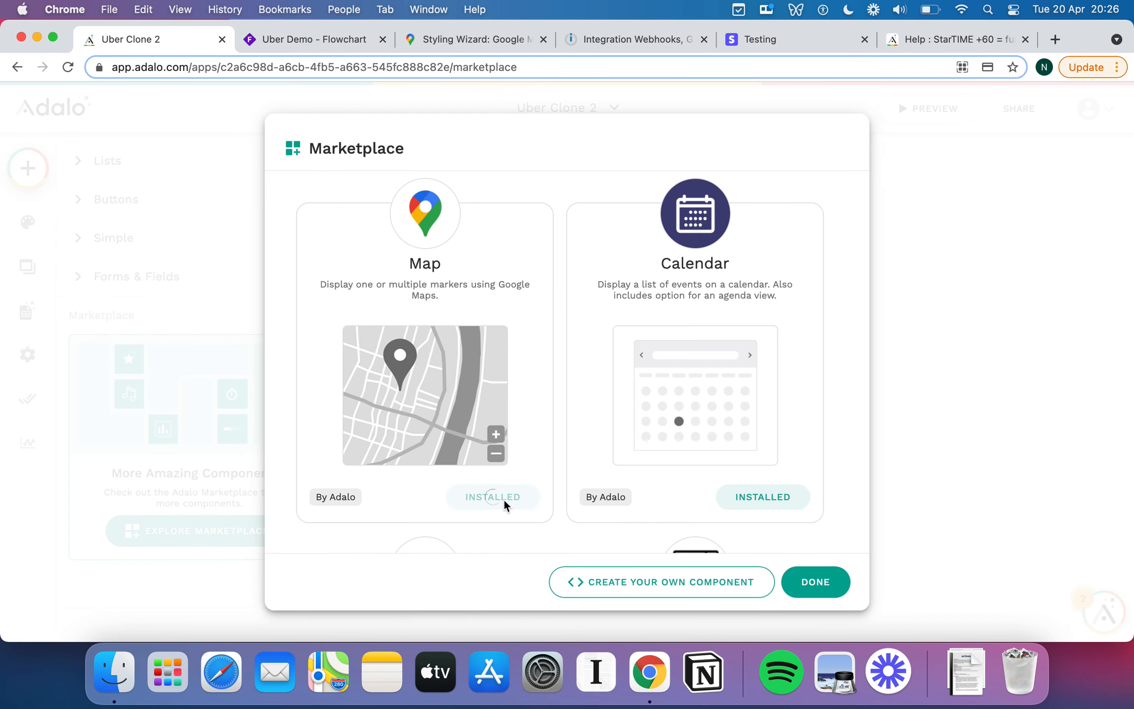
click(506, 500)
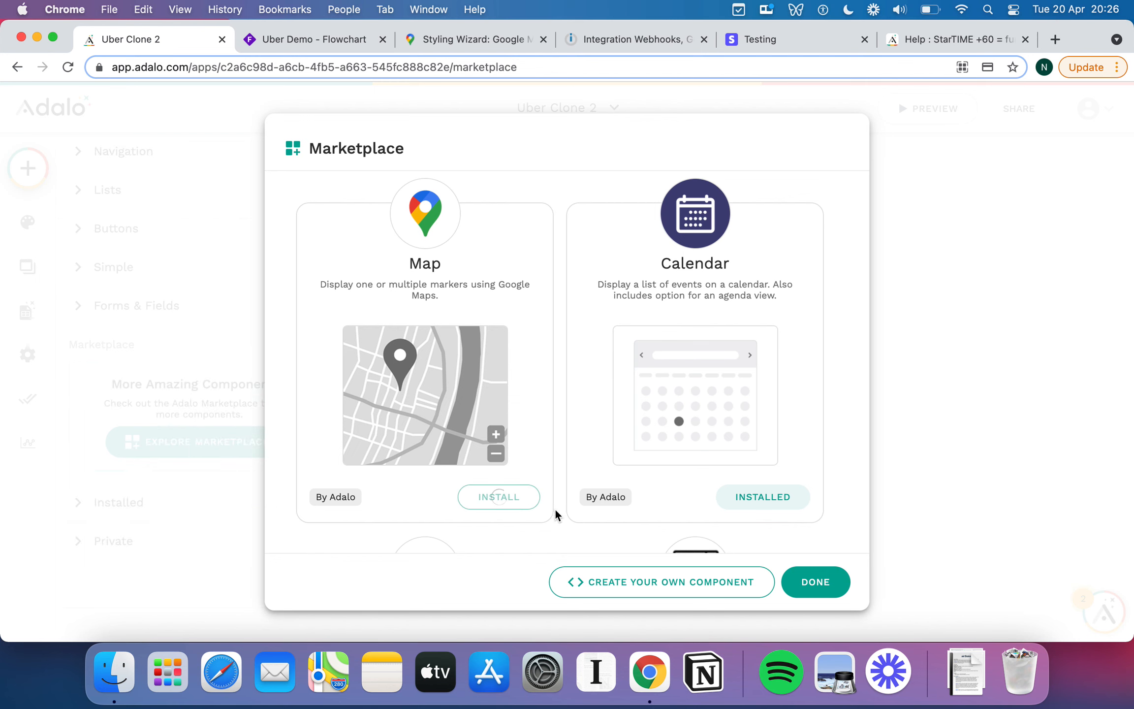
click(819, 587)
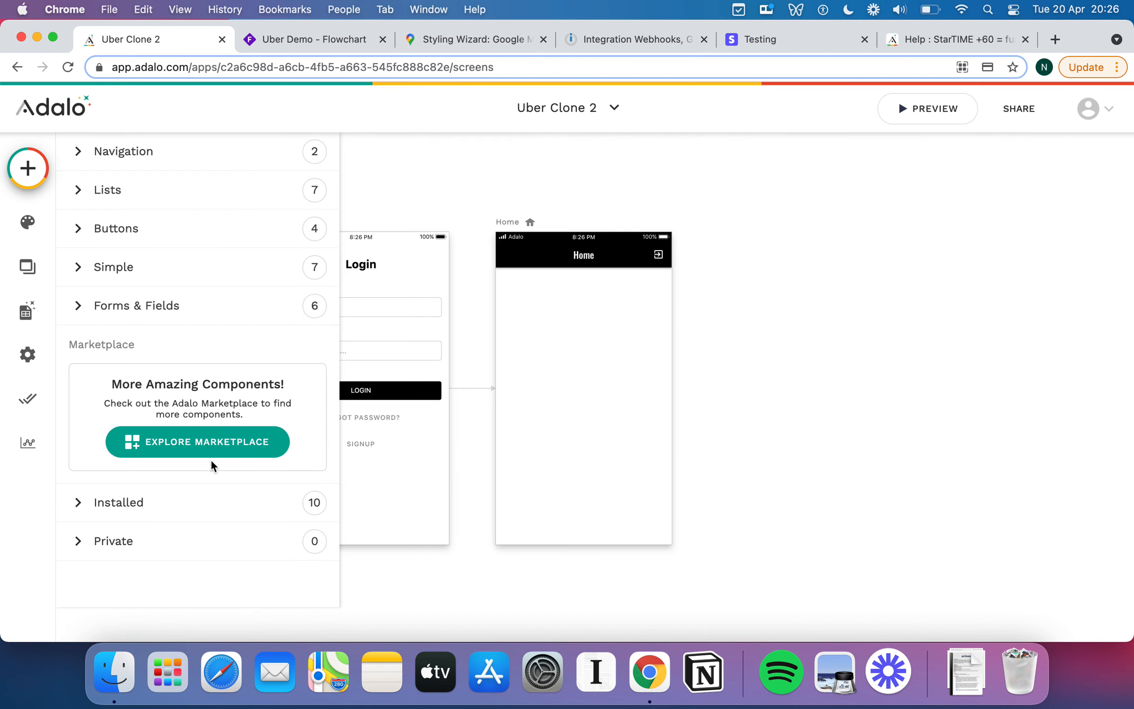
click(191, 509)
scroll(228, 455, down, 5)
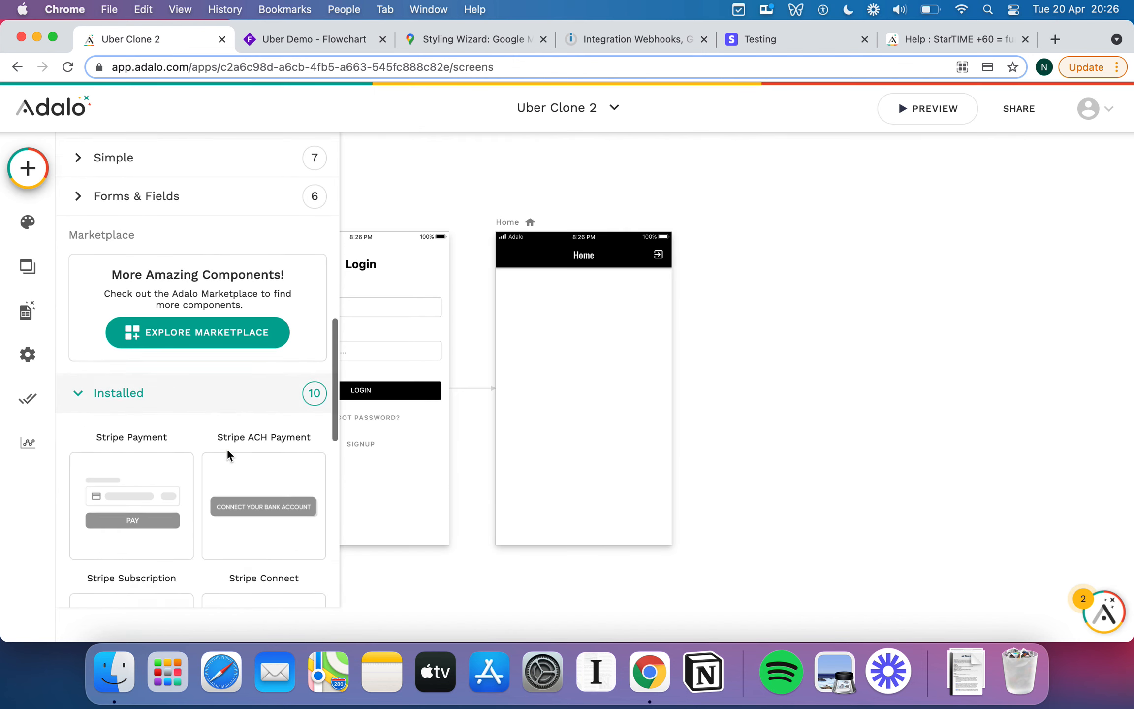
scroll(227, 456, down, 6)
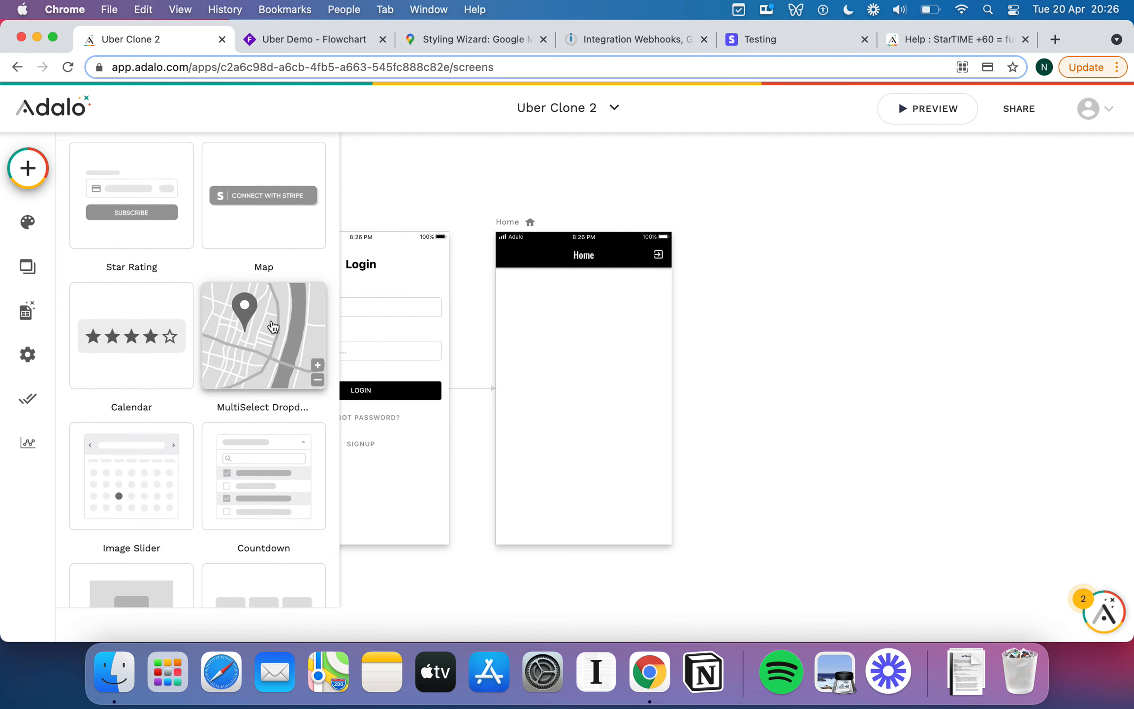
Drop a Map onto the Home screen, then try the Standard theme in the Styling Wizard.
drag(273, 324, 580, 373)
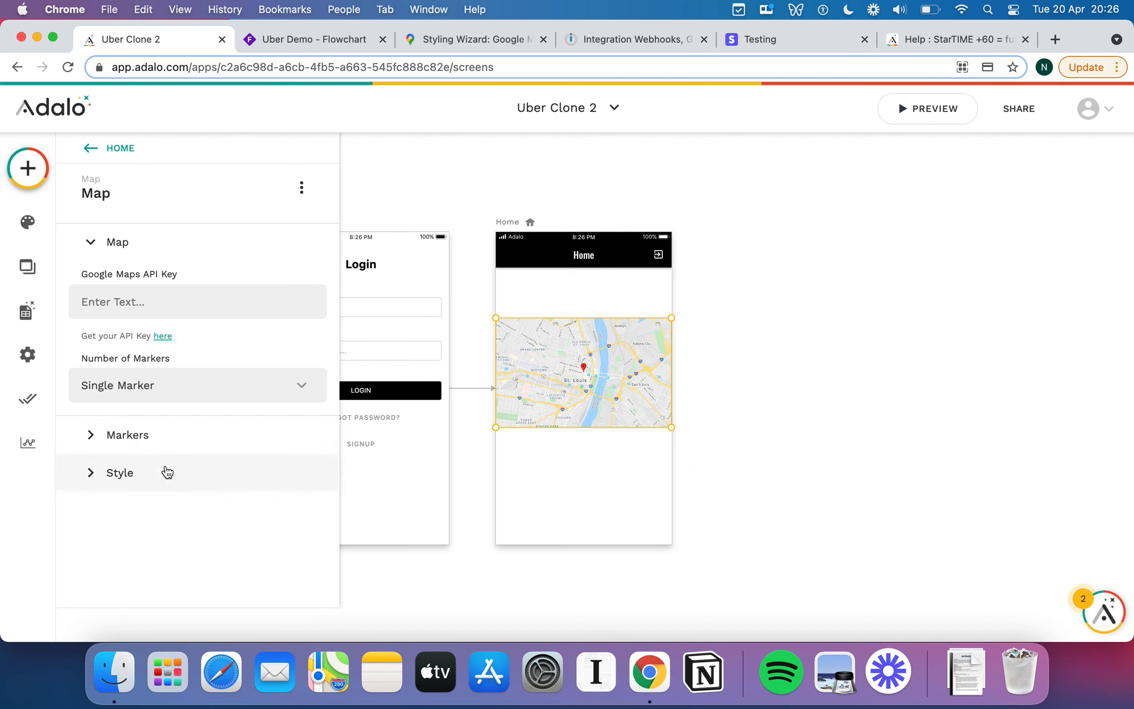
click(107, 478)
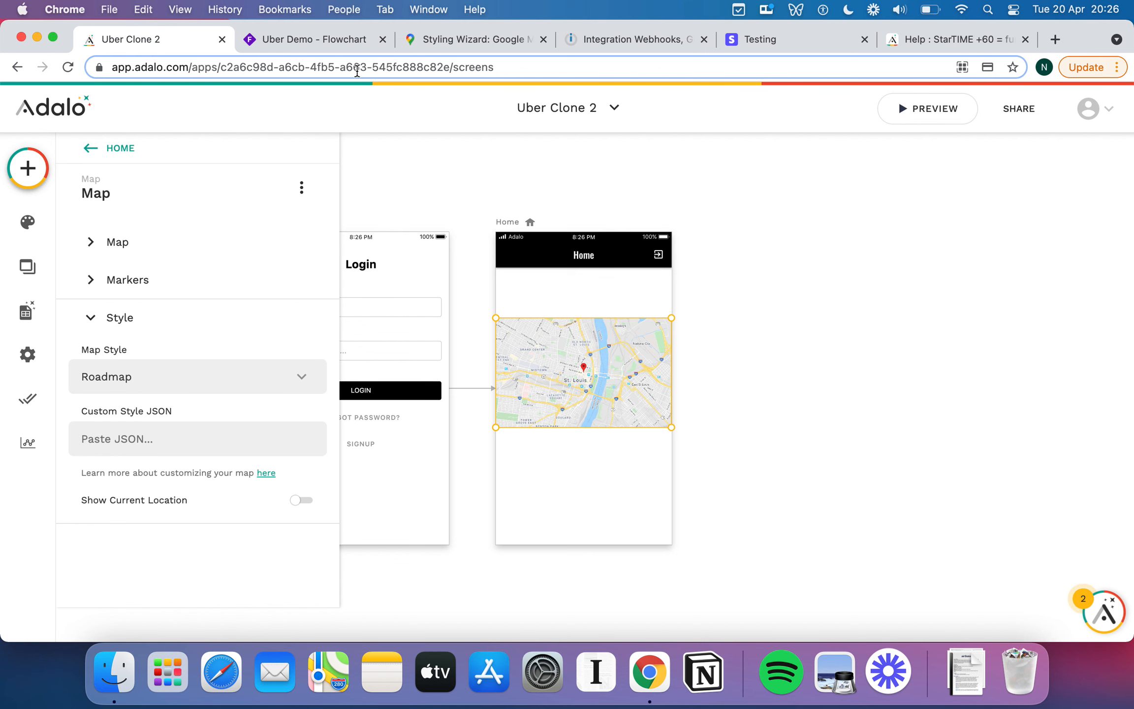
click(492, 43)
click(239, 404)
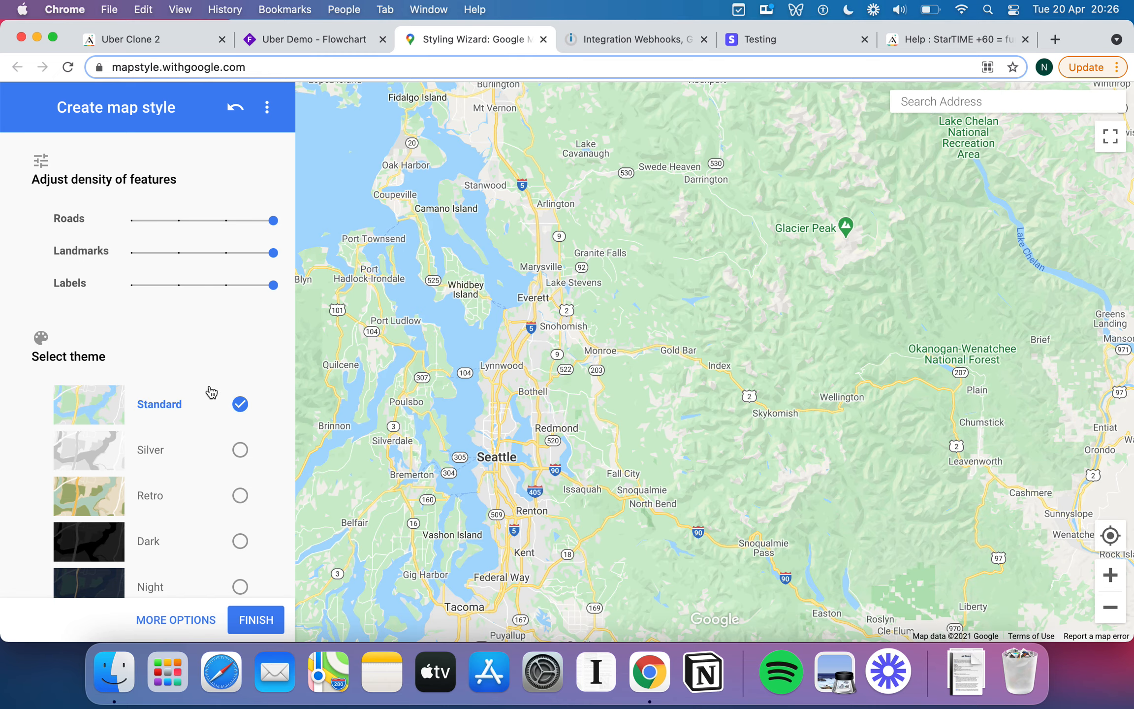
Switch the wizard's map back to Dark and open More Options.
scroll(195, 477, down, 3)
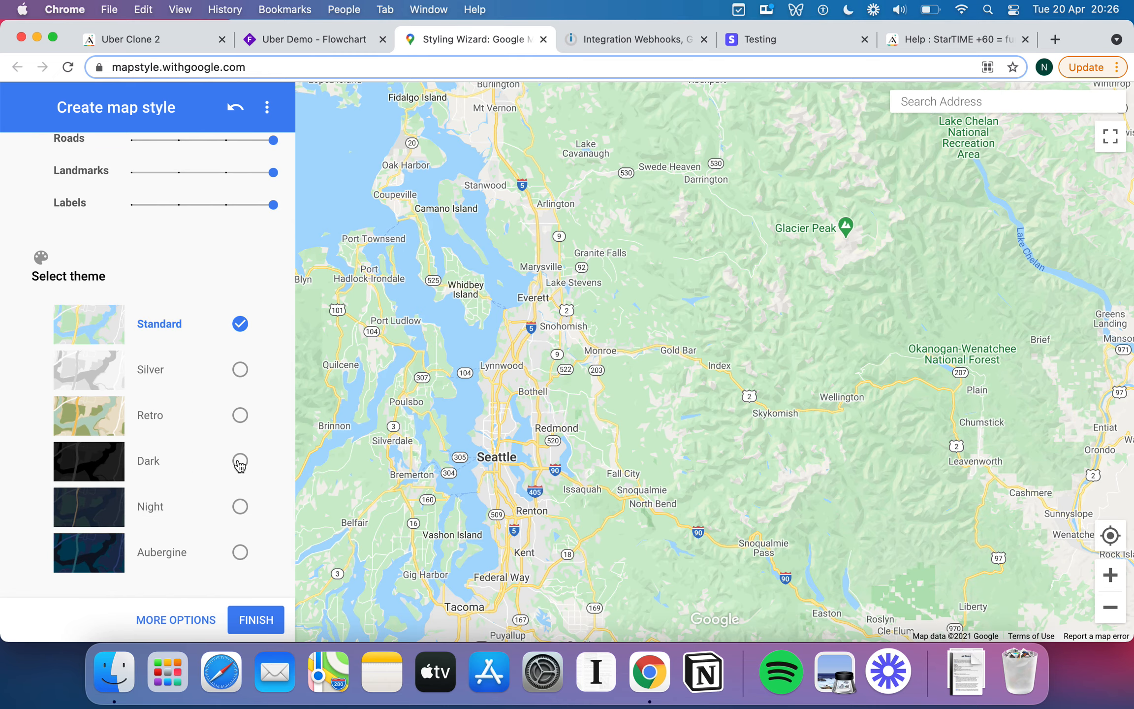
click(240, 463)
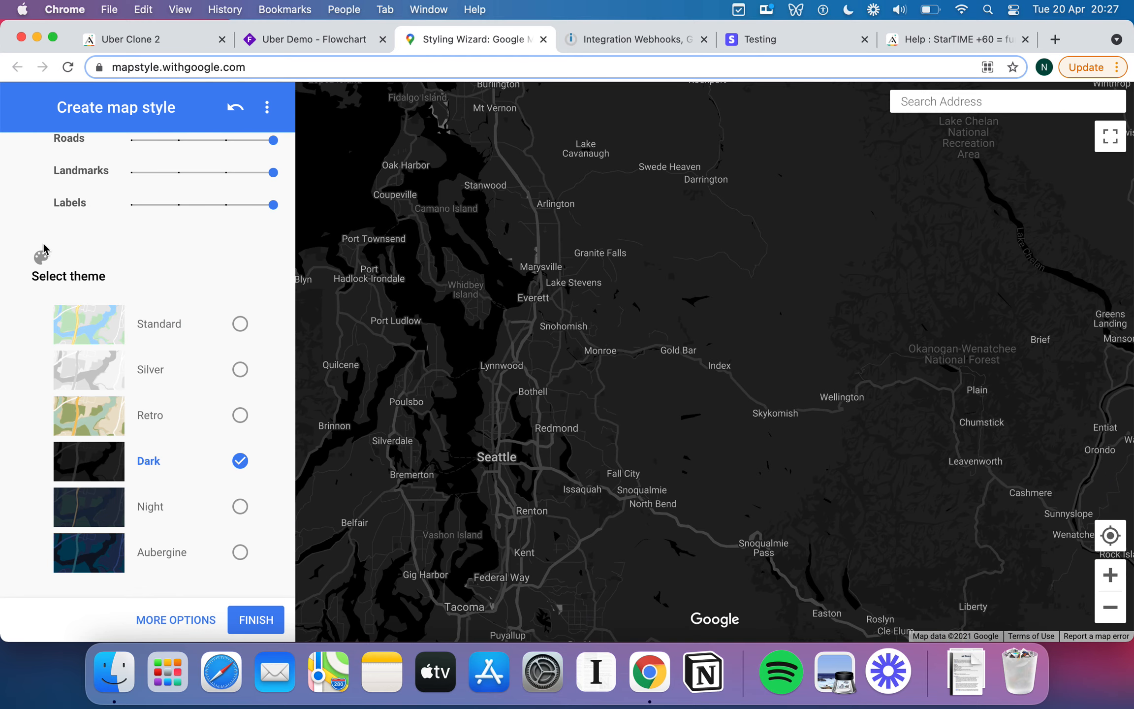
scroll(97, 369, up, 1)
scroll(224, 415, down, 1)
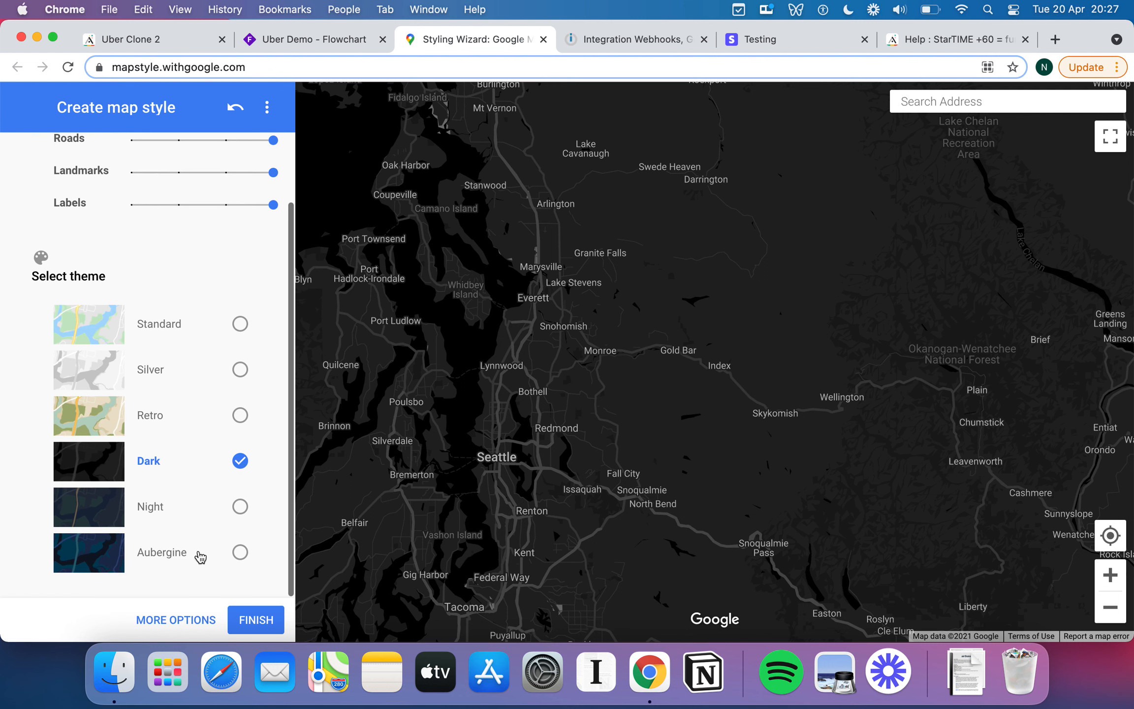
click(175, 619)
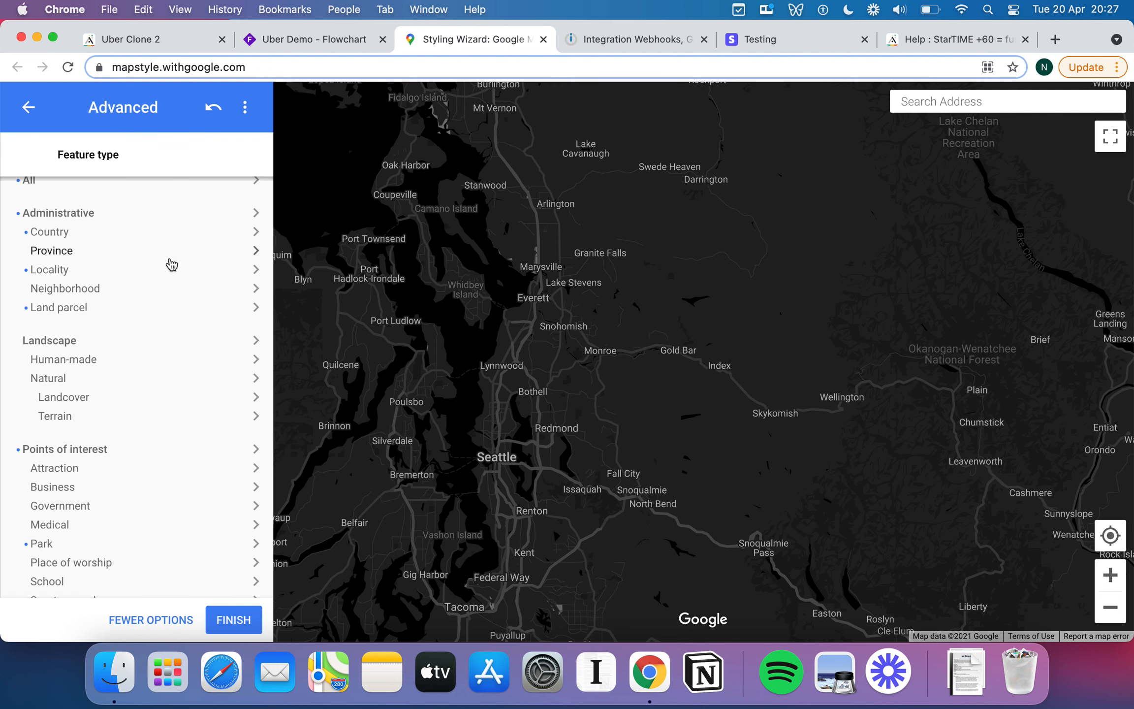
Colour the Road > Highway geometry fill green #a8ff3d, then return to the overview and finish.
scroll(170, 264, up, 1)
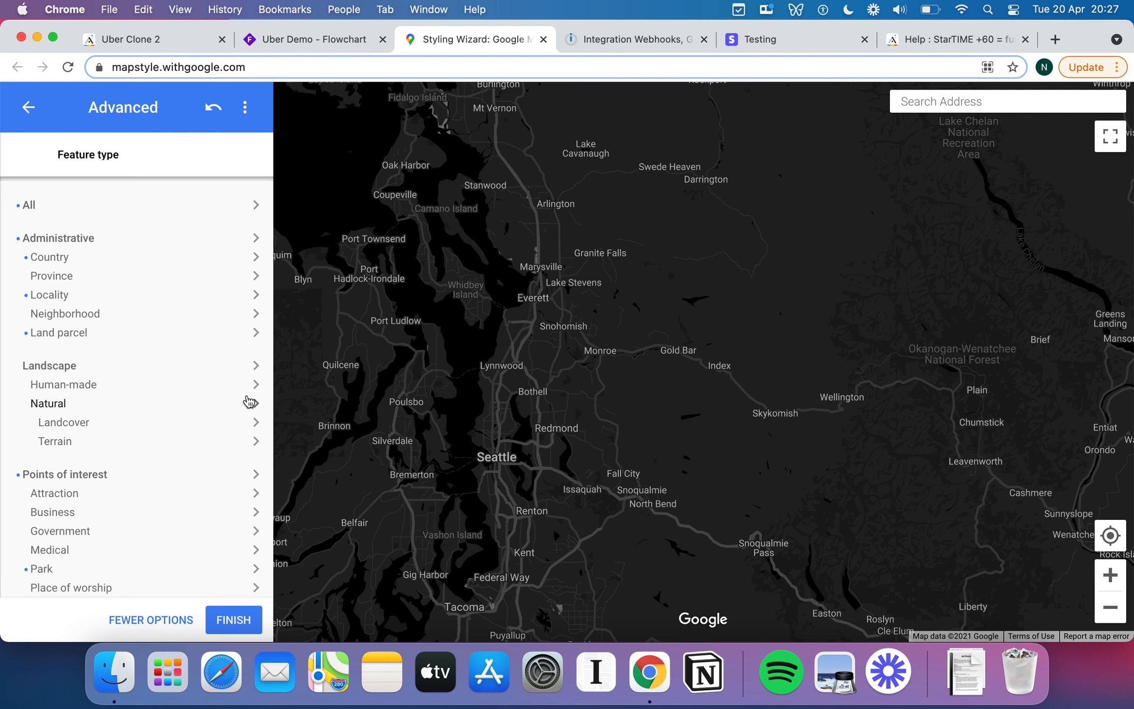
scroll(163, 428, down, 2)
scroll(162, 428, down, 10)
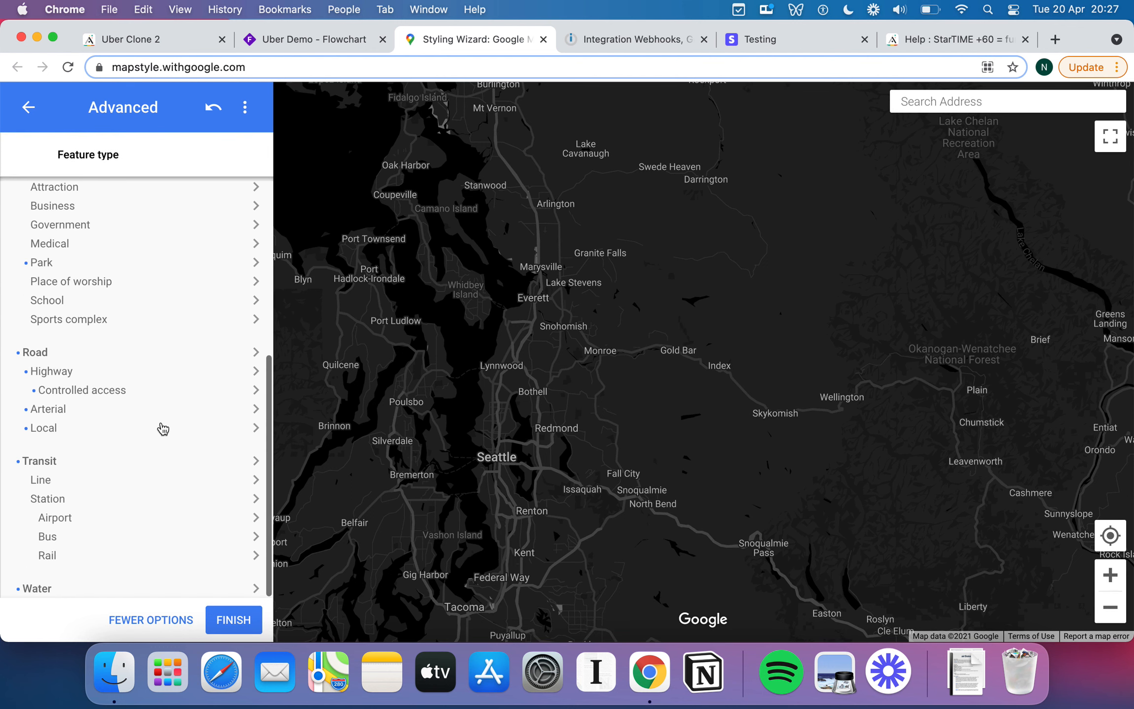
click(91, 378)
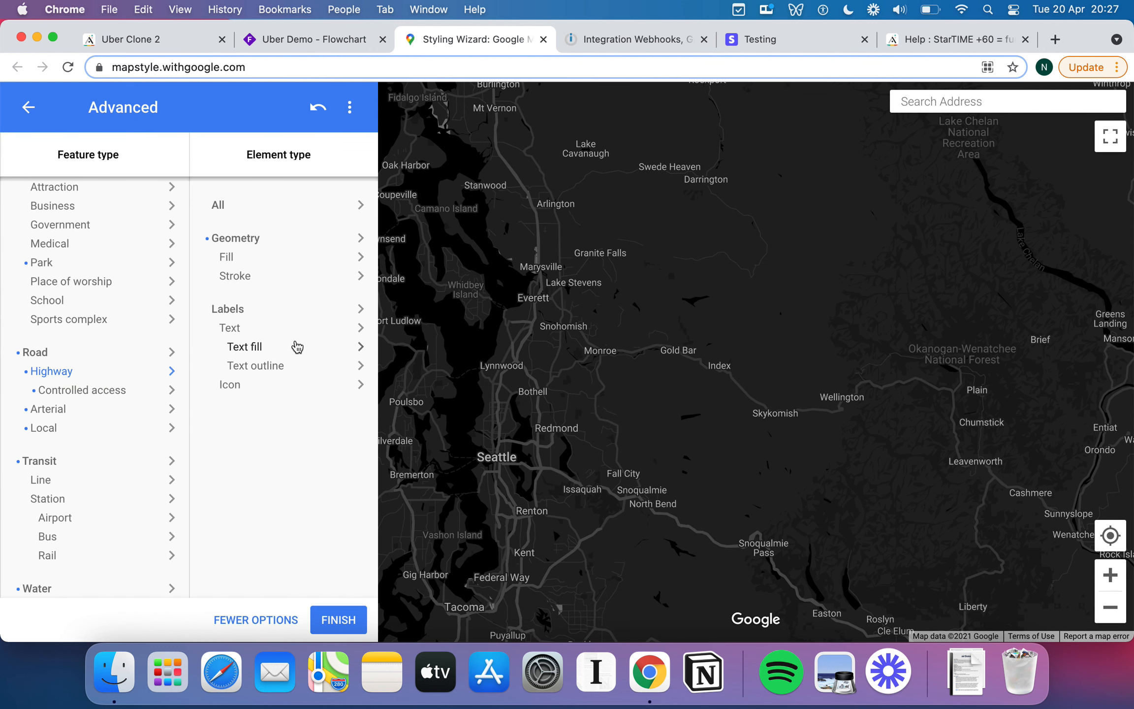
click(241, 264)
click(401, 362)
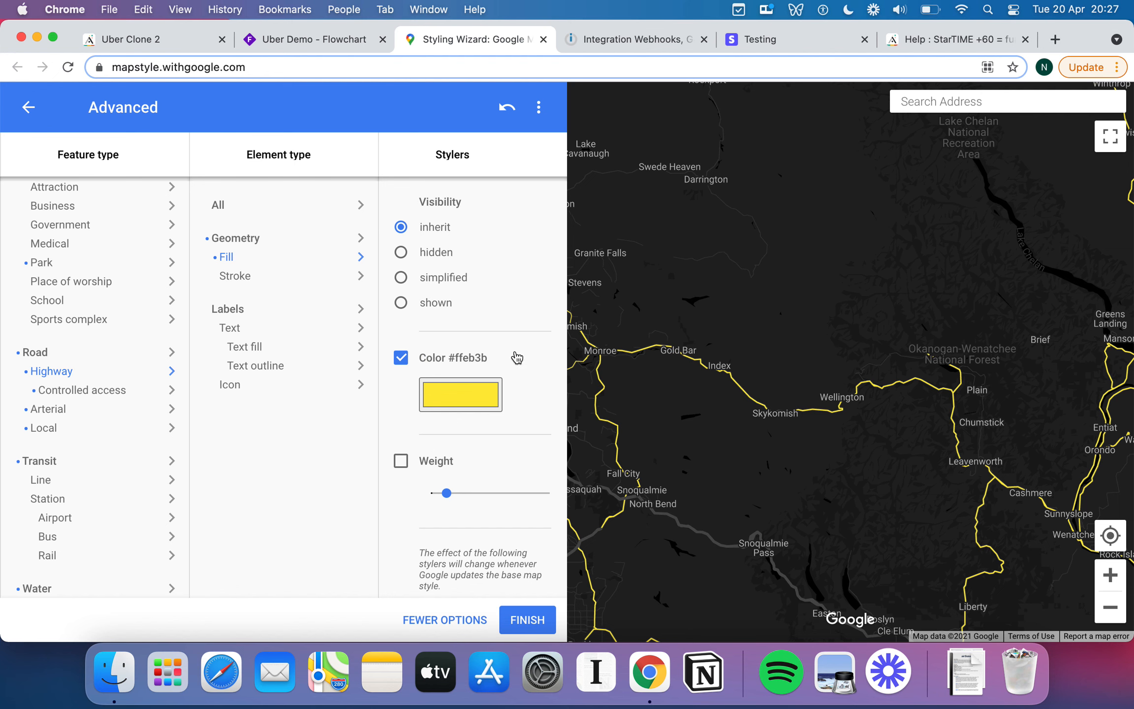
click(472, 392)
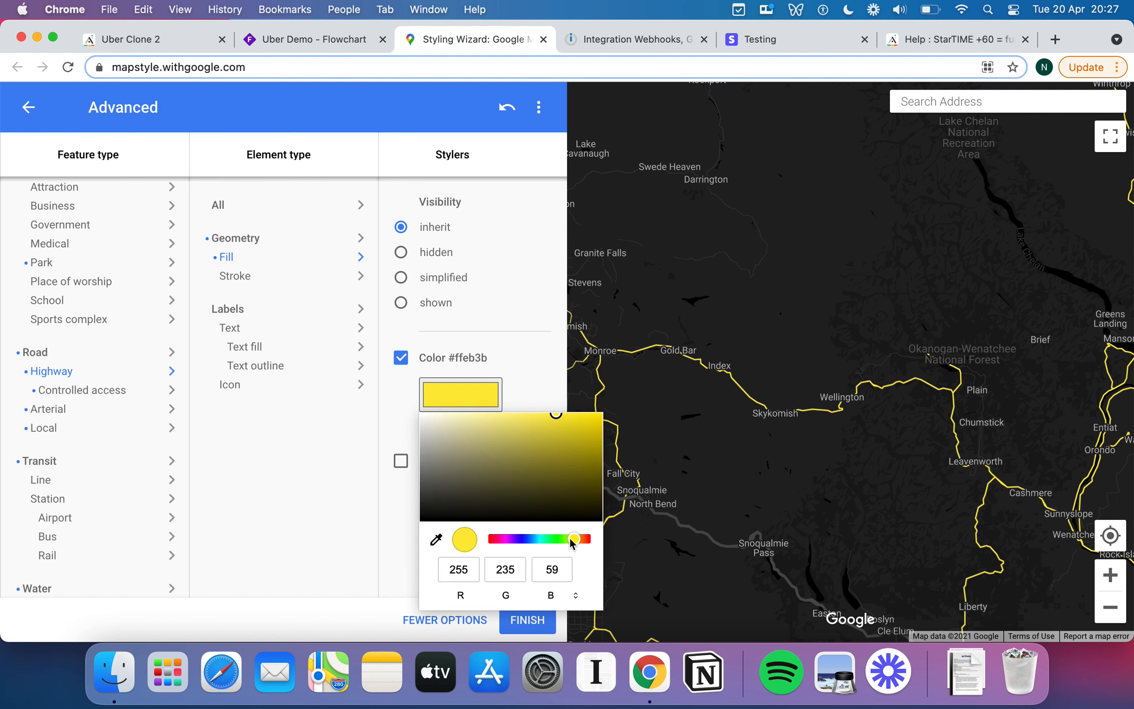
drag(569, 538, 565, 539)
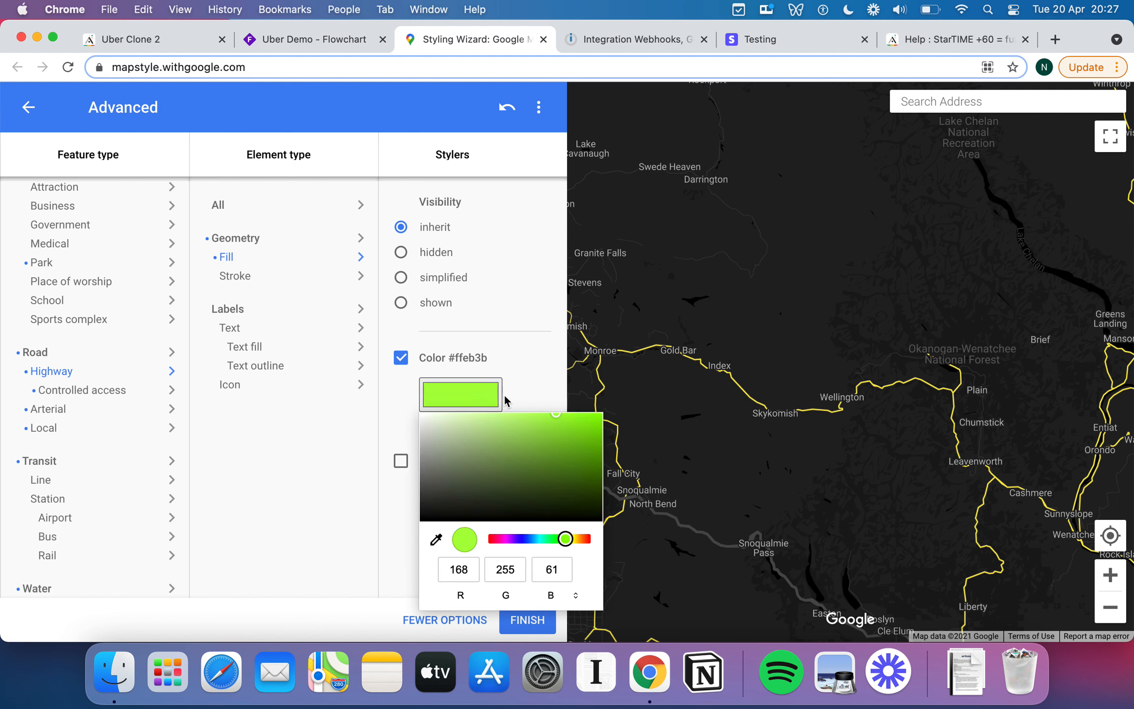
click(538, 356)
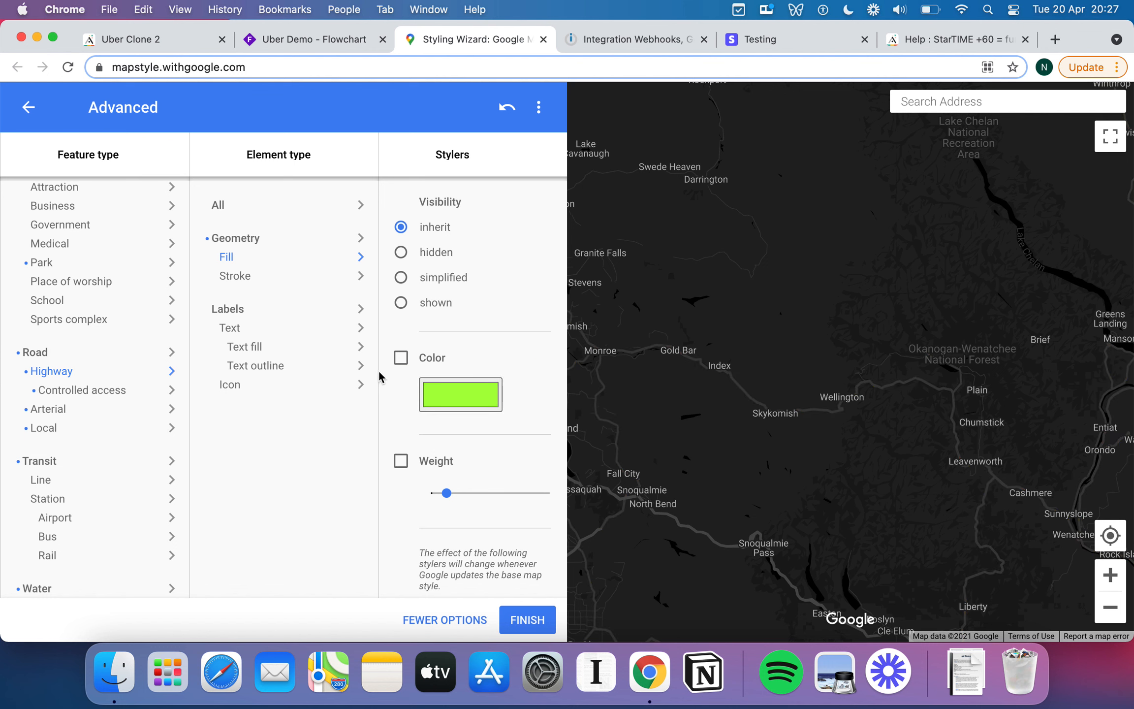
click(401, 363)
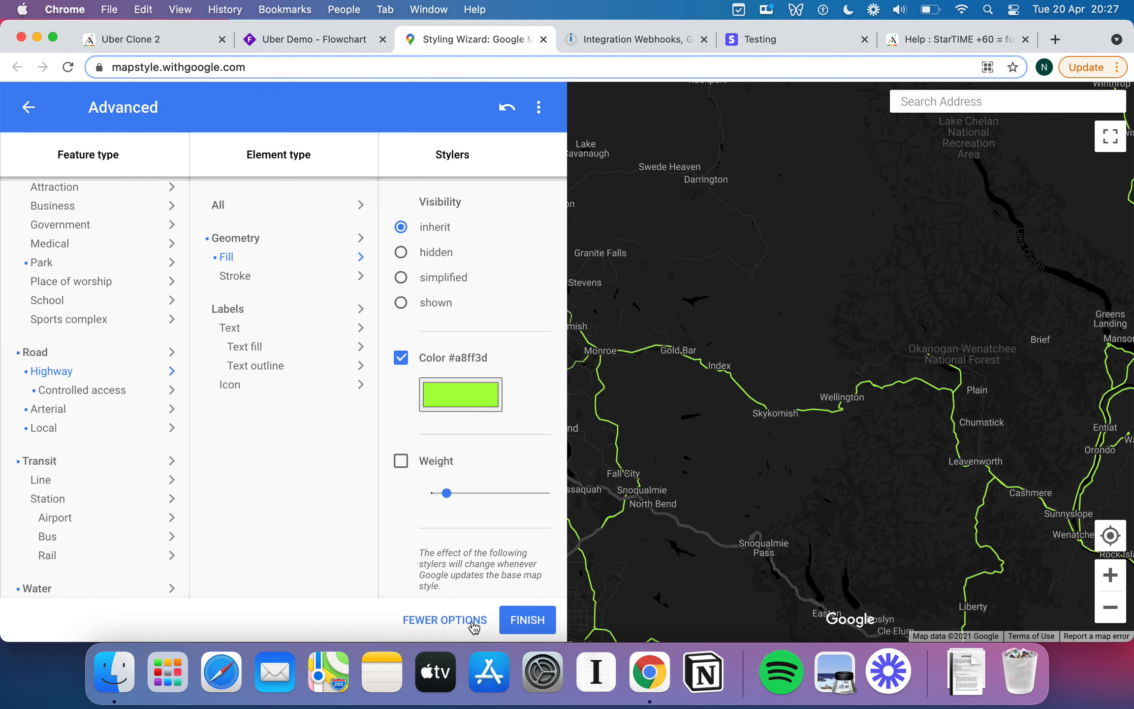
click(472, 622)
click(256, 619)
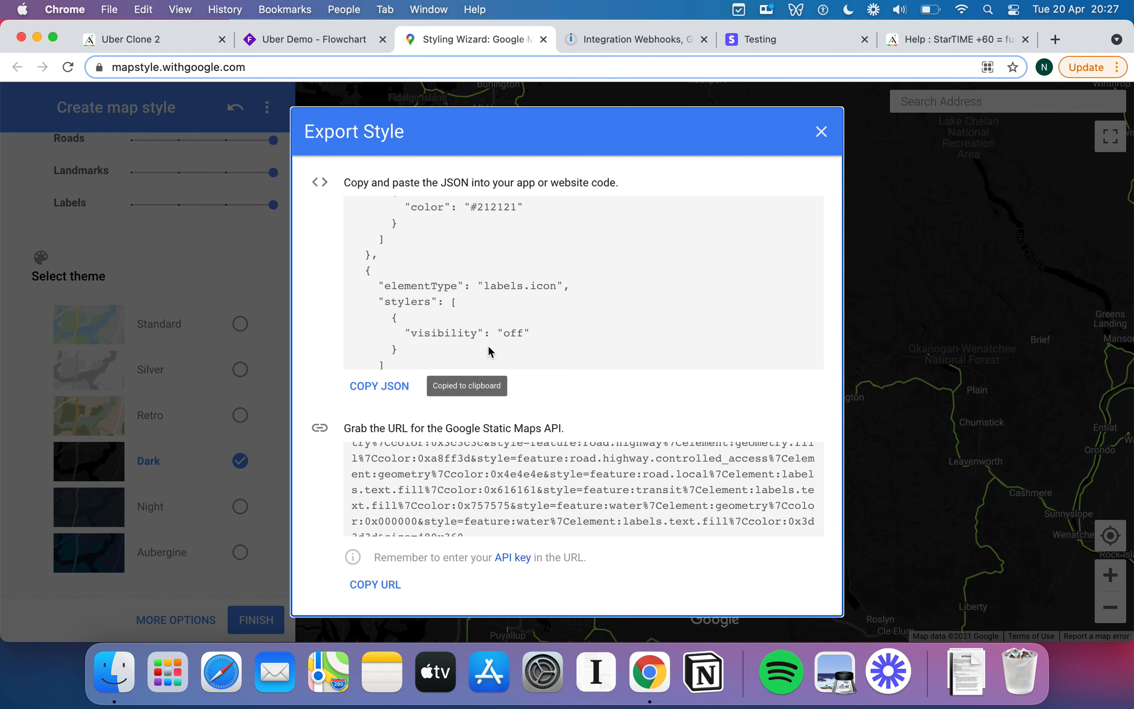
Copy the finished map style's exported JSON and return to the Uber Clone 2 editor tab.
scroll(488, 344, up, 3)
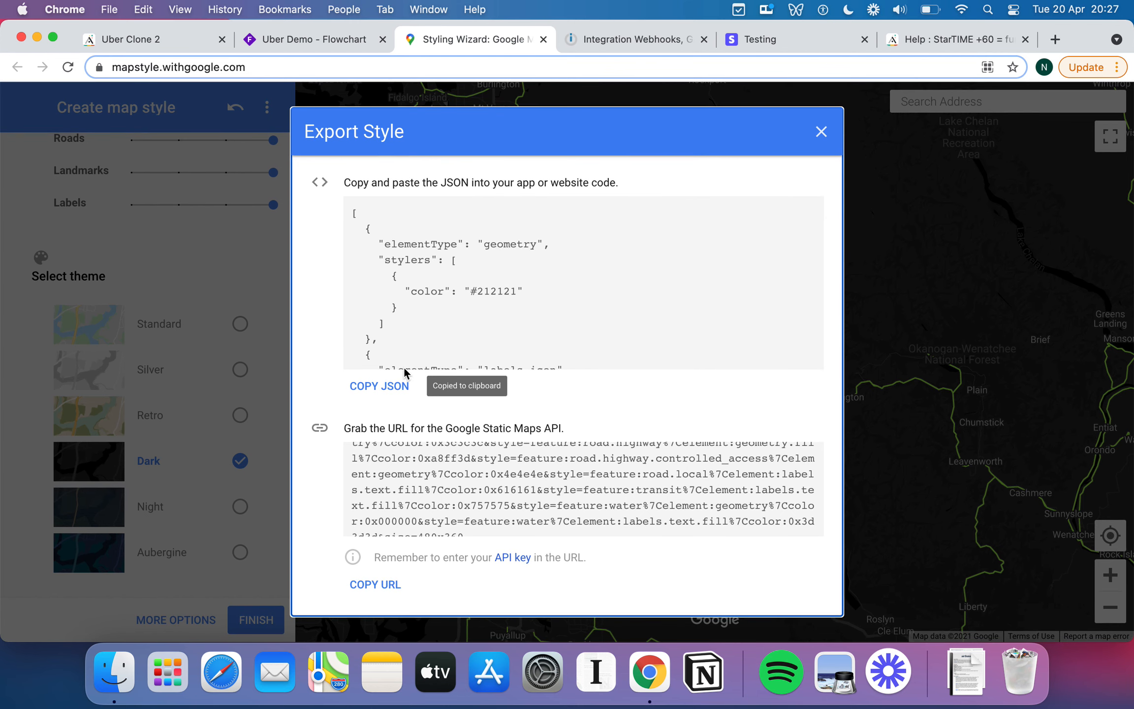
click(389, 391)
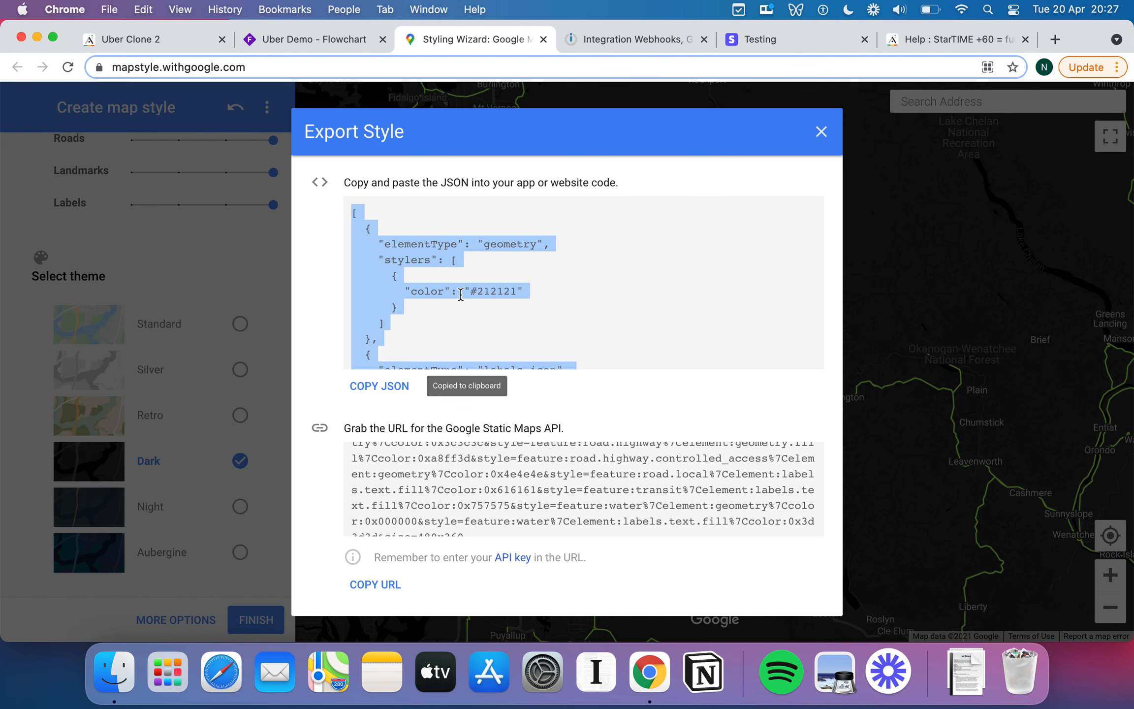
click(331, 373)
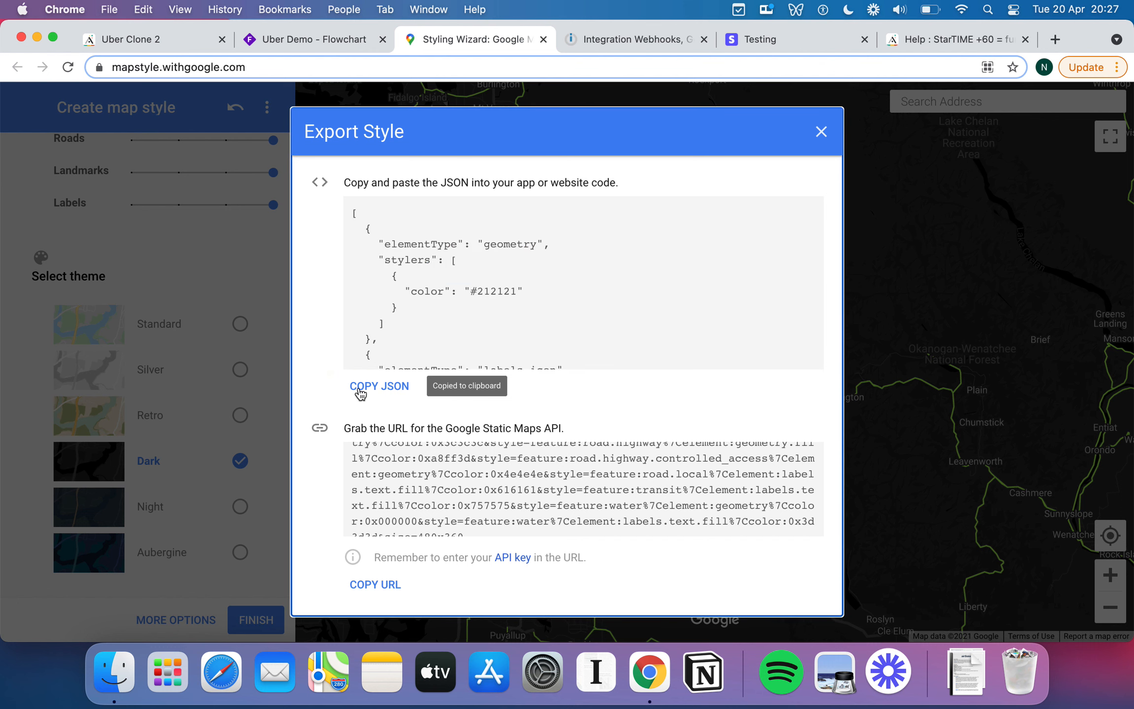
click(384, 389)
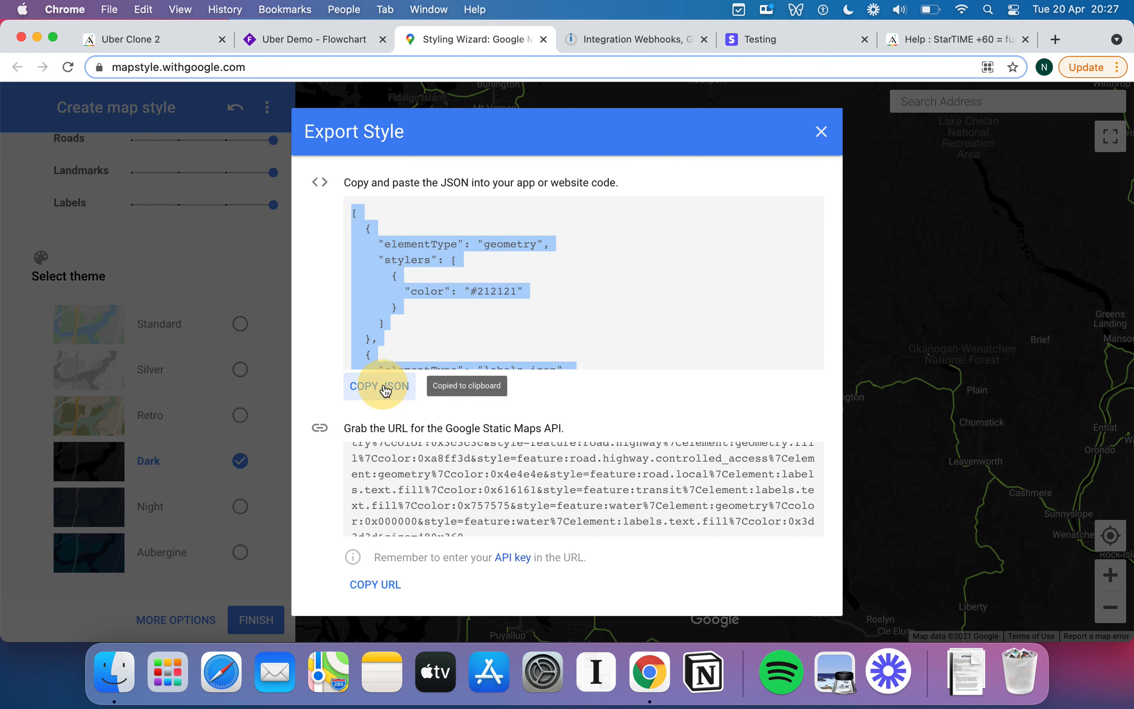
click(150, 39)
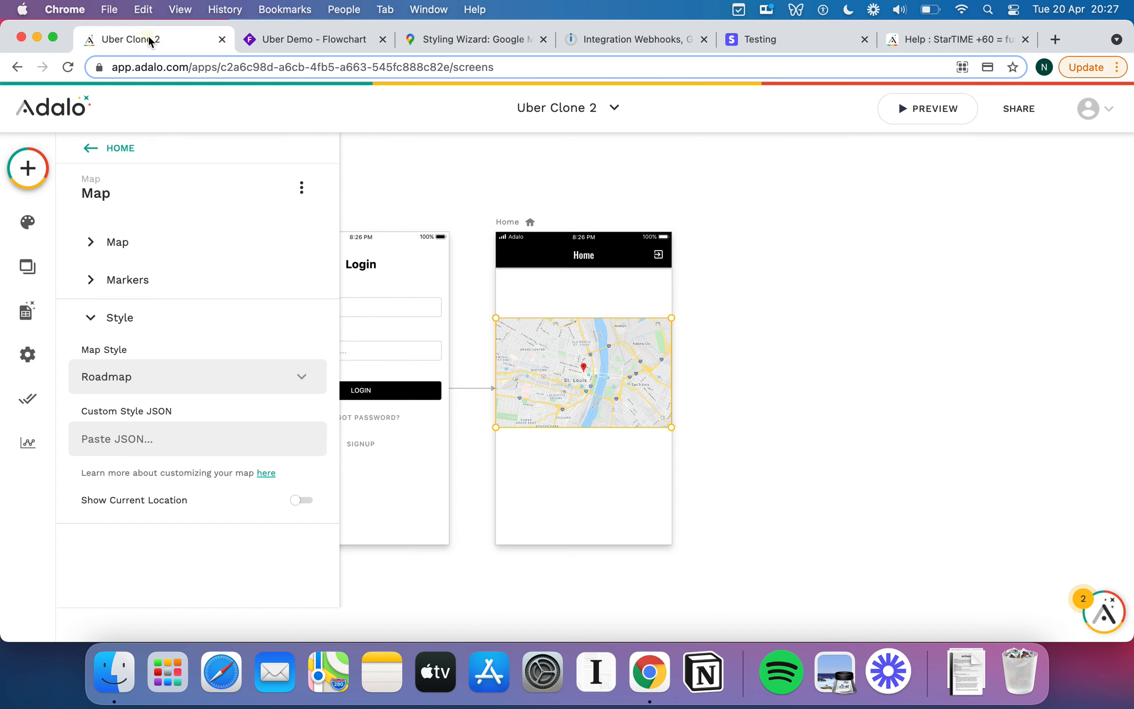
Paste the dark style JSON into the map's Custom Style JSON field, then collapse Style and deselect the map.
click(129, 441)
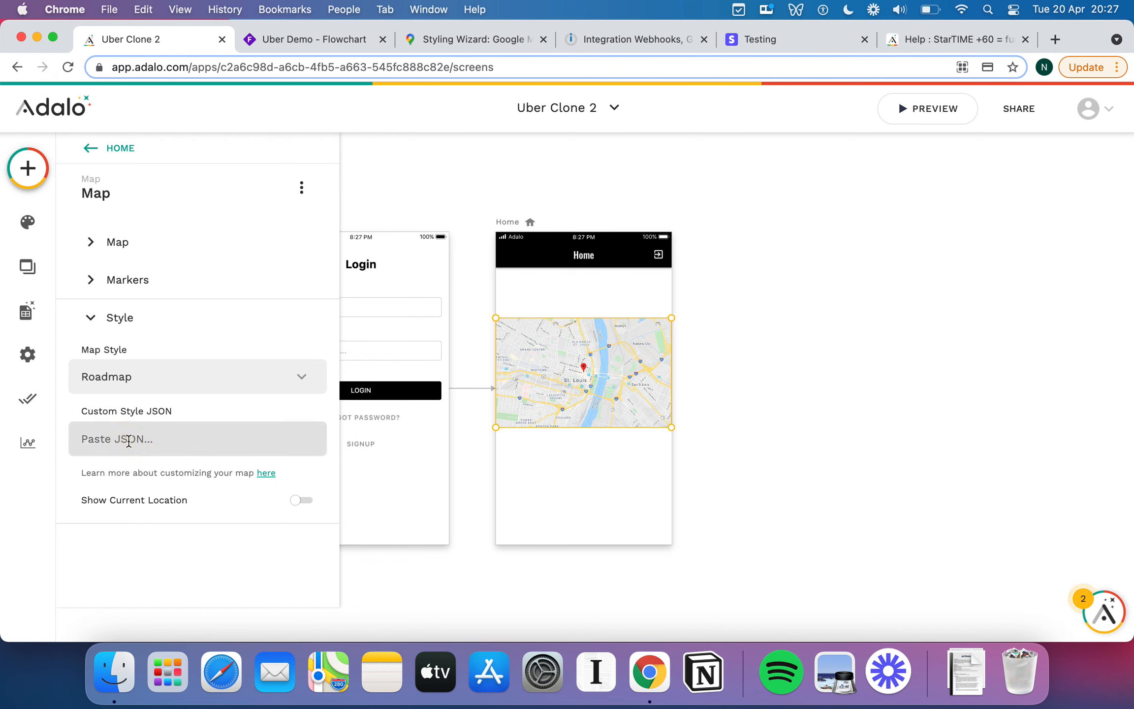
key(super+v)
scroll(186, 449, down, 3)
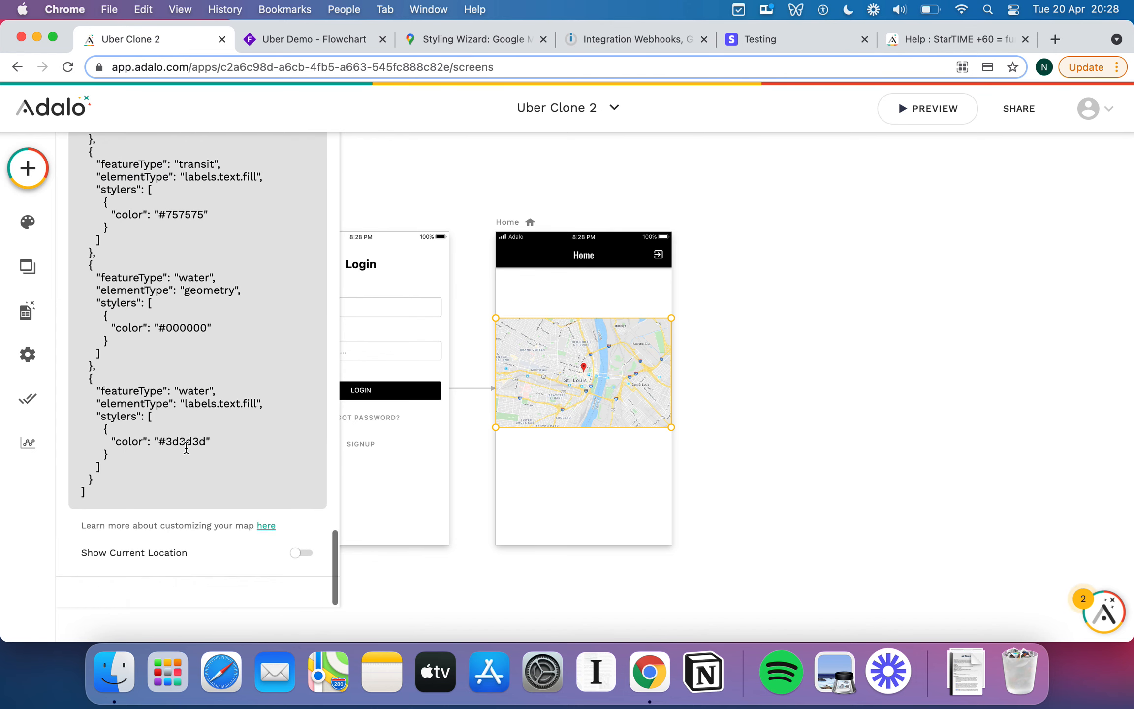
scroll(186, 449, up, 10)
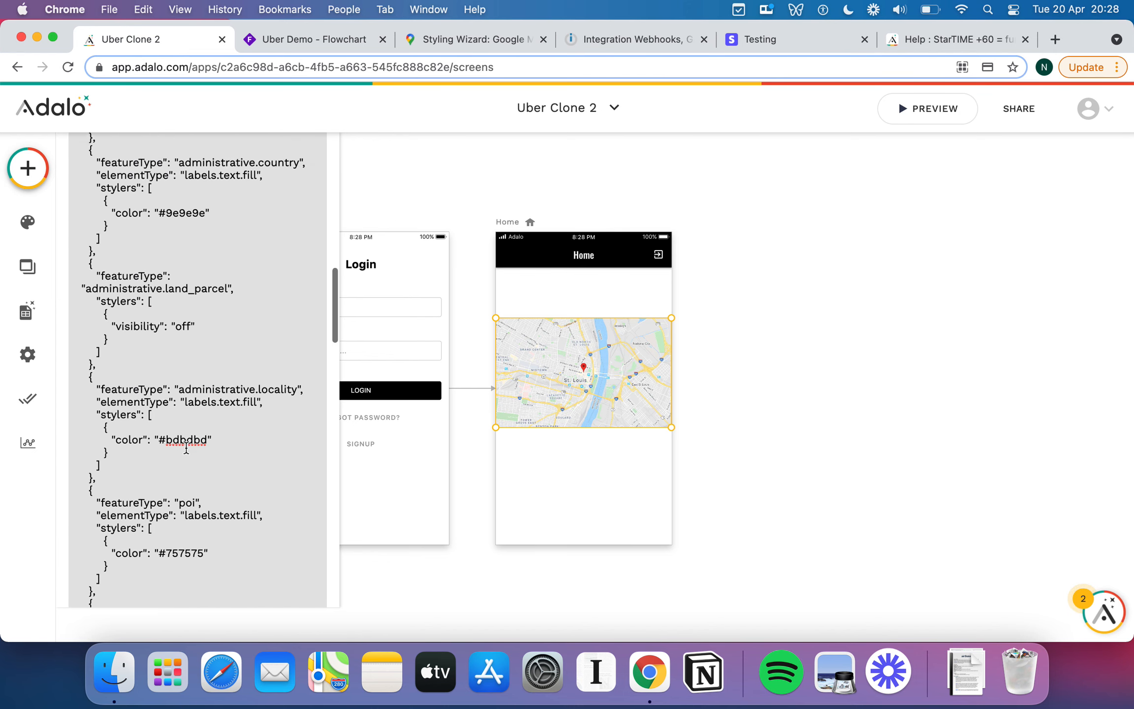
scroll(186, 449, up, 10)
click(102, 327)
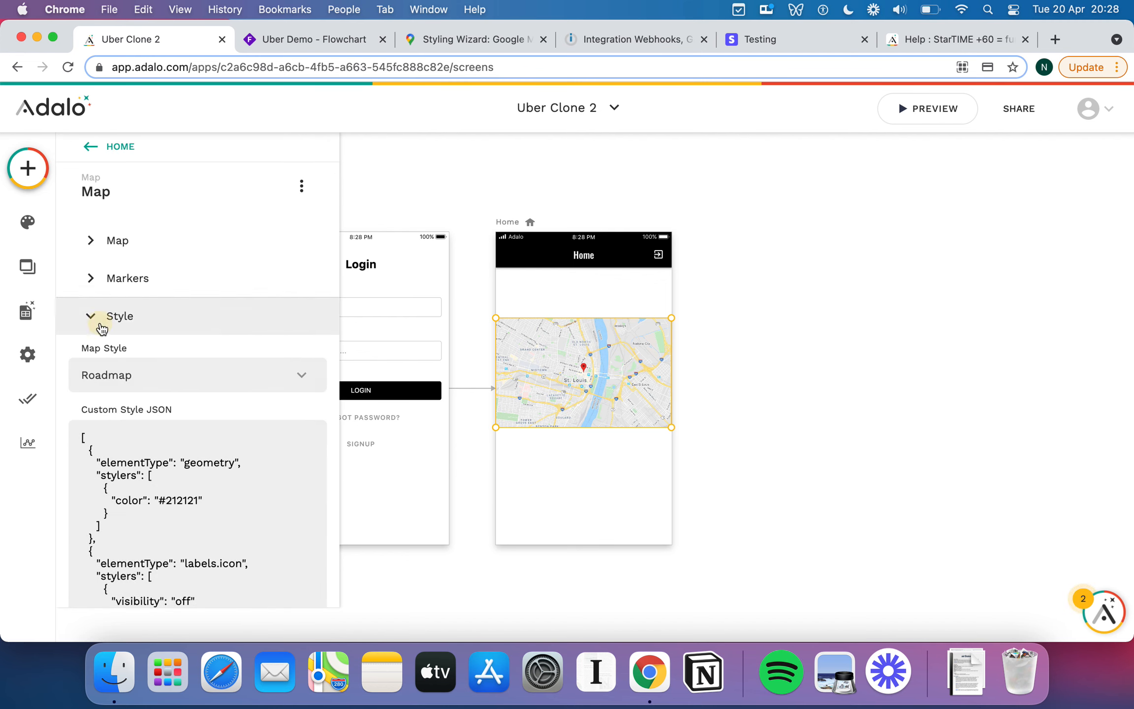
click(484, 278)
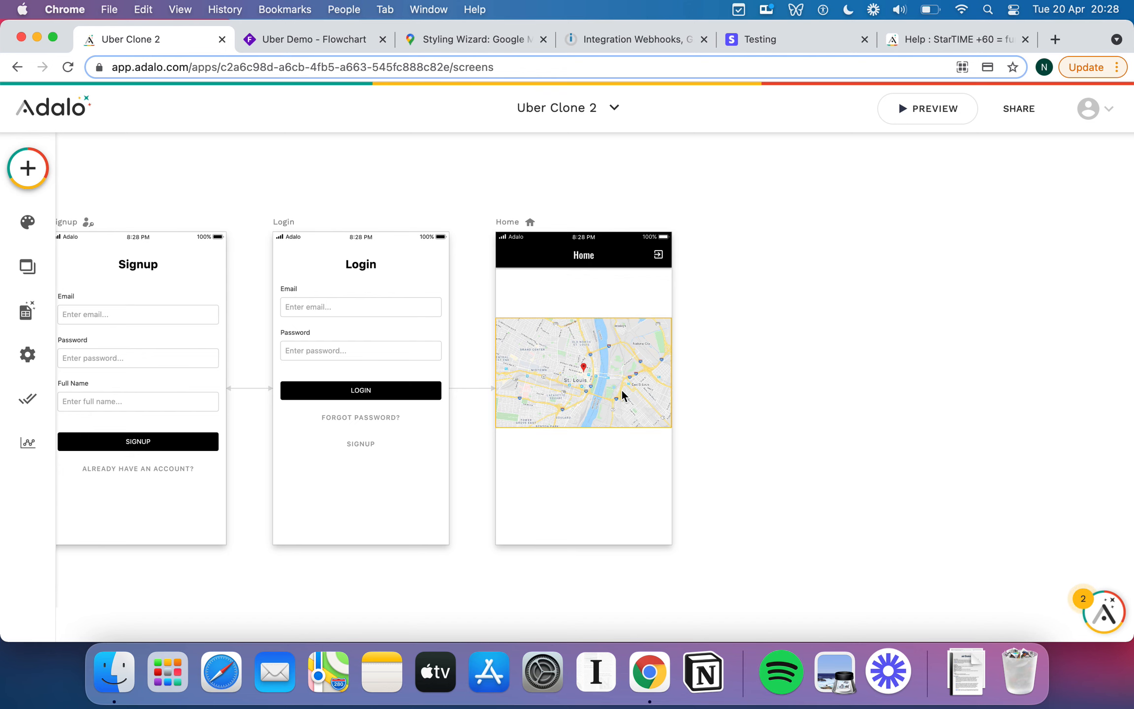
Recheck the copied JSON in the style wizard, then stretch the Home screen's map downward.
scroll(621, 388, up, 5)
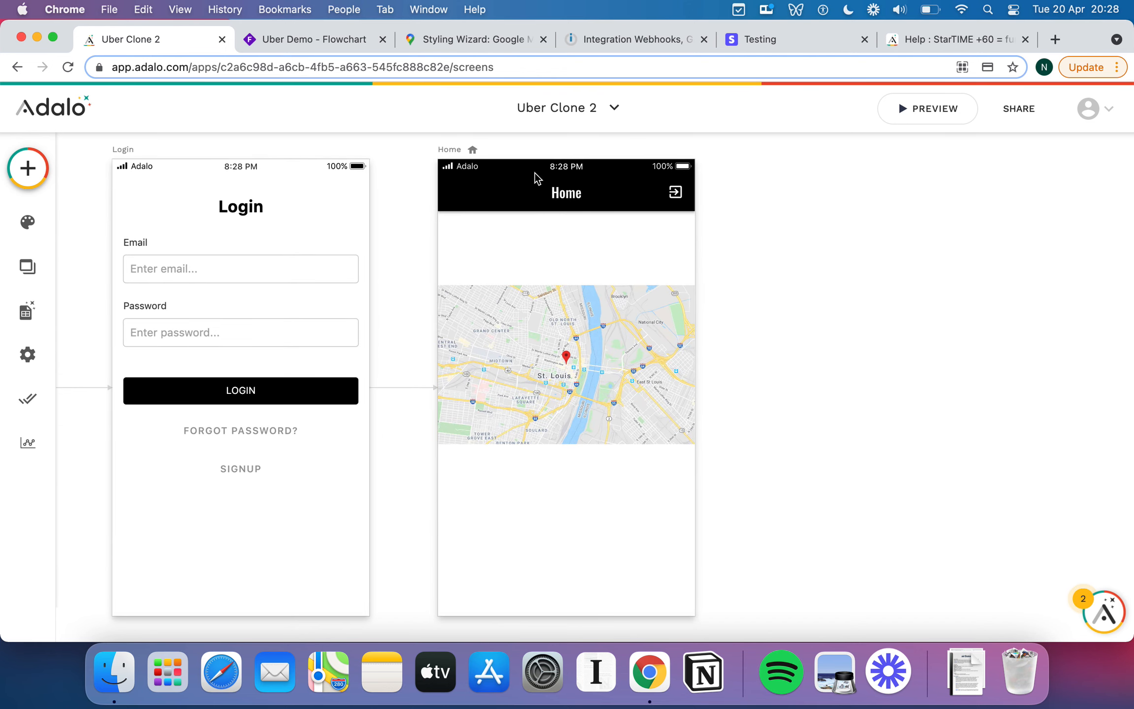
click(495, 45)
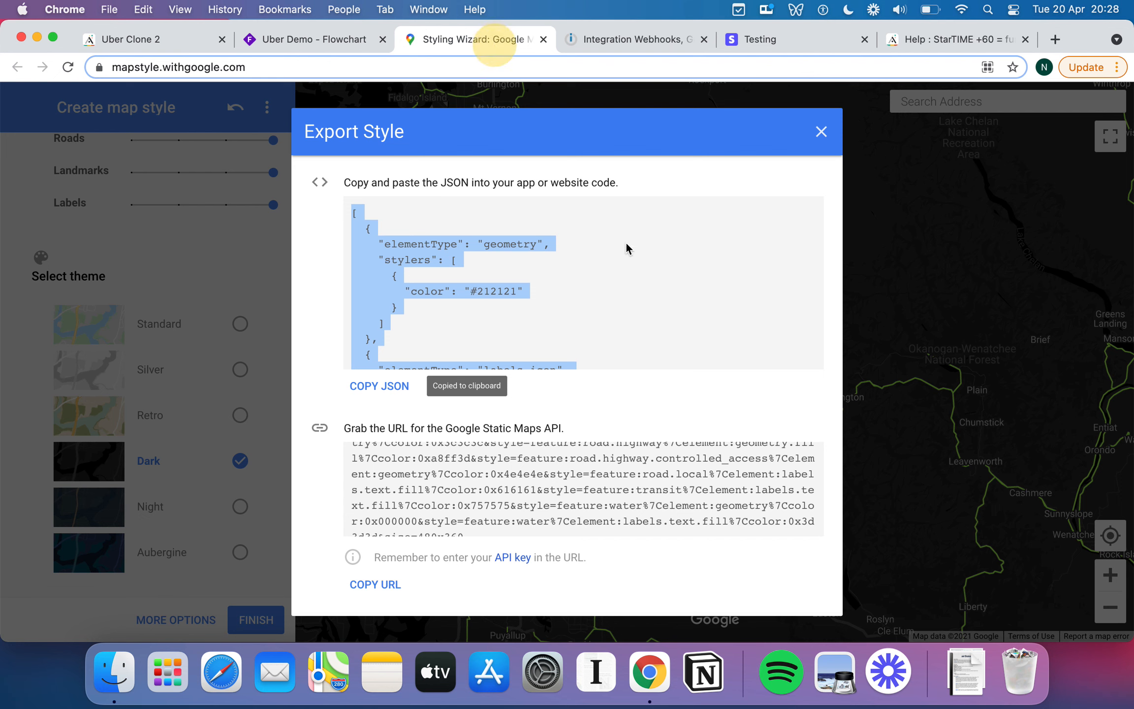
click(112, 40)
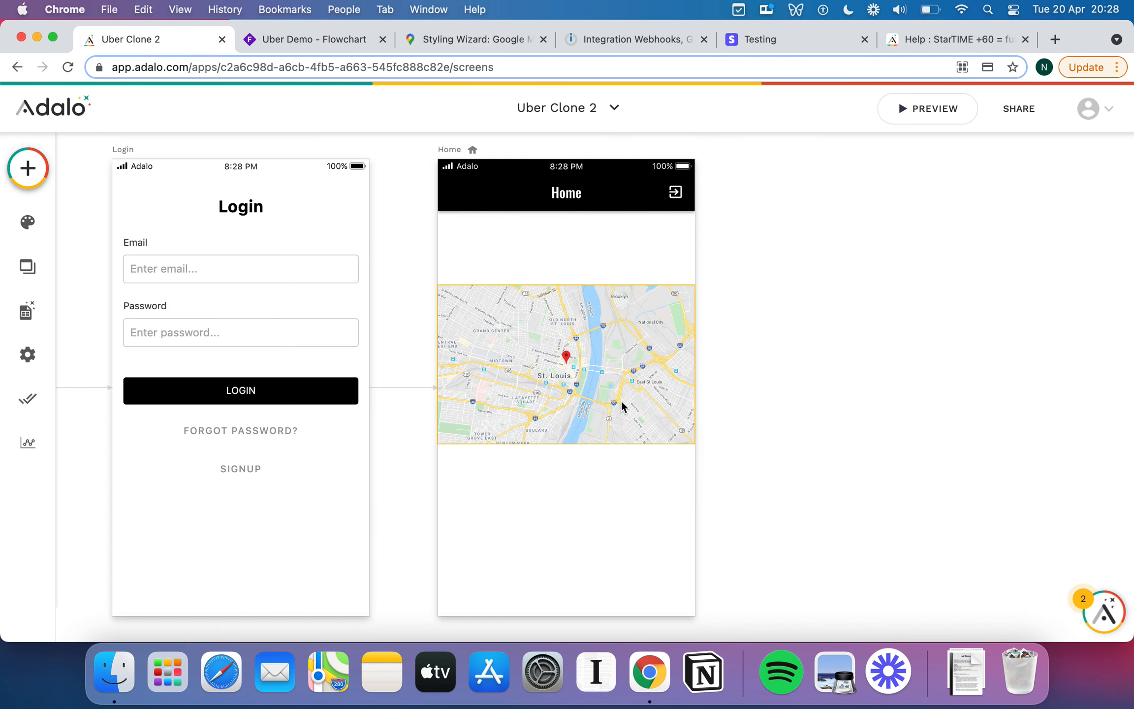
click(611, 369)
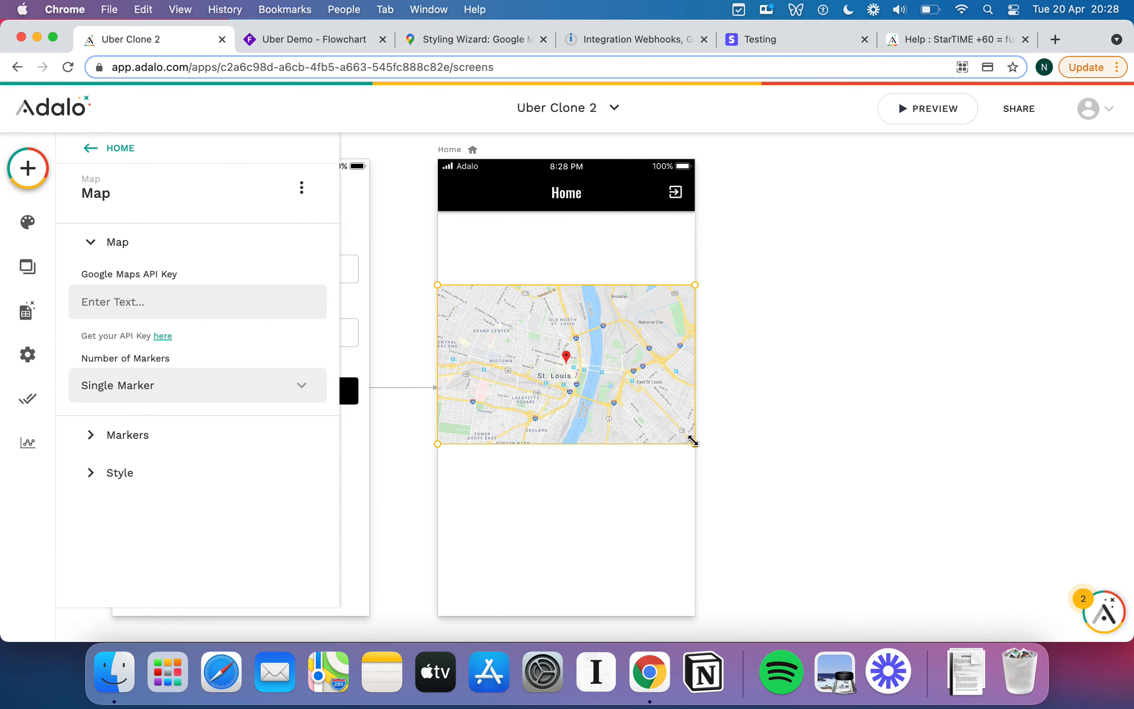
drag(694, 443, 698, 616)
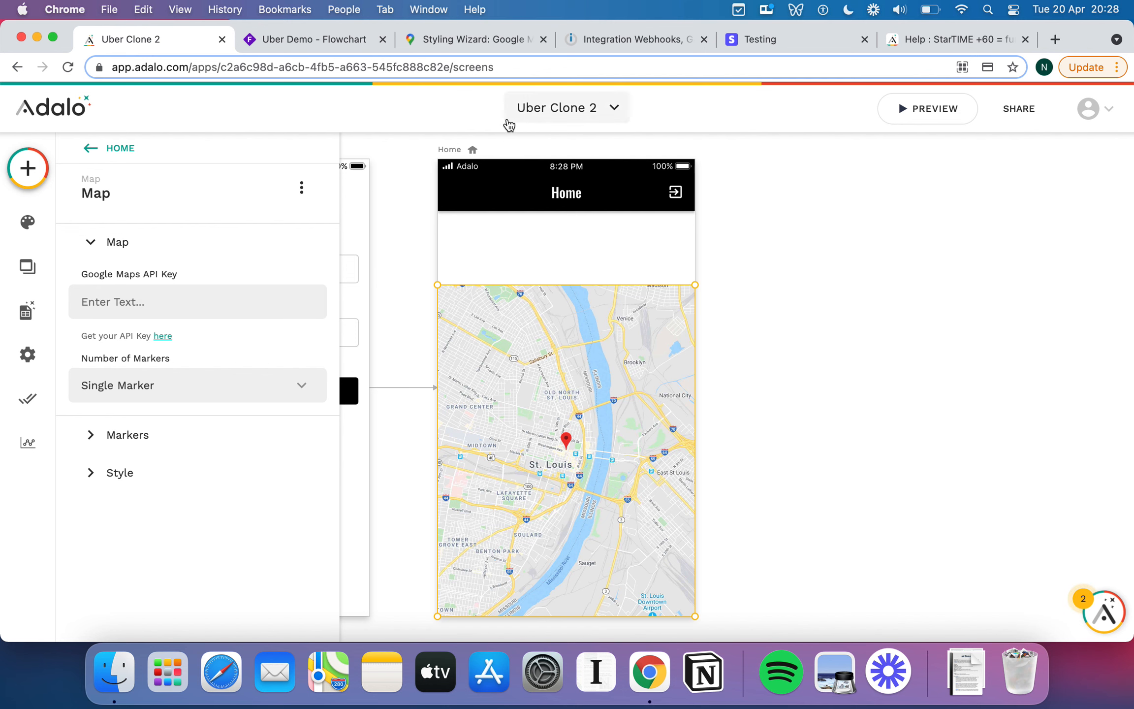
Increase the Home screen height from 667 to 815.
click(450, 149)
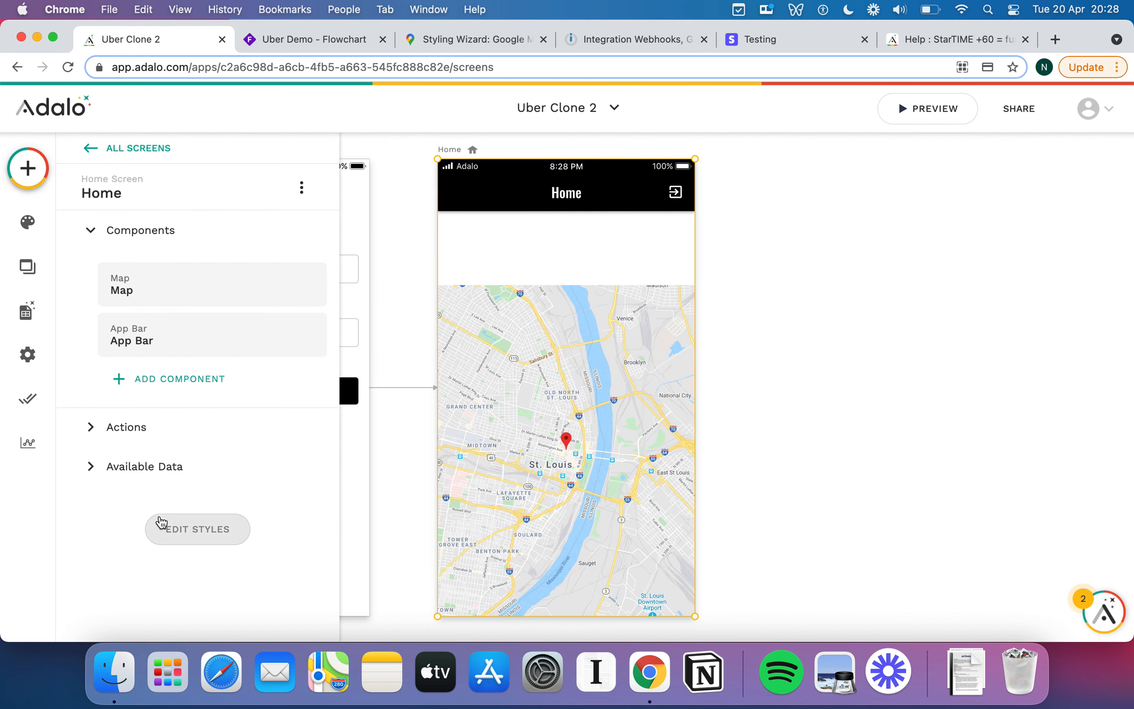
click(161, 524)
scroll(232, 496, down, 5)
double_click(276, 395)
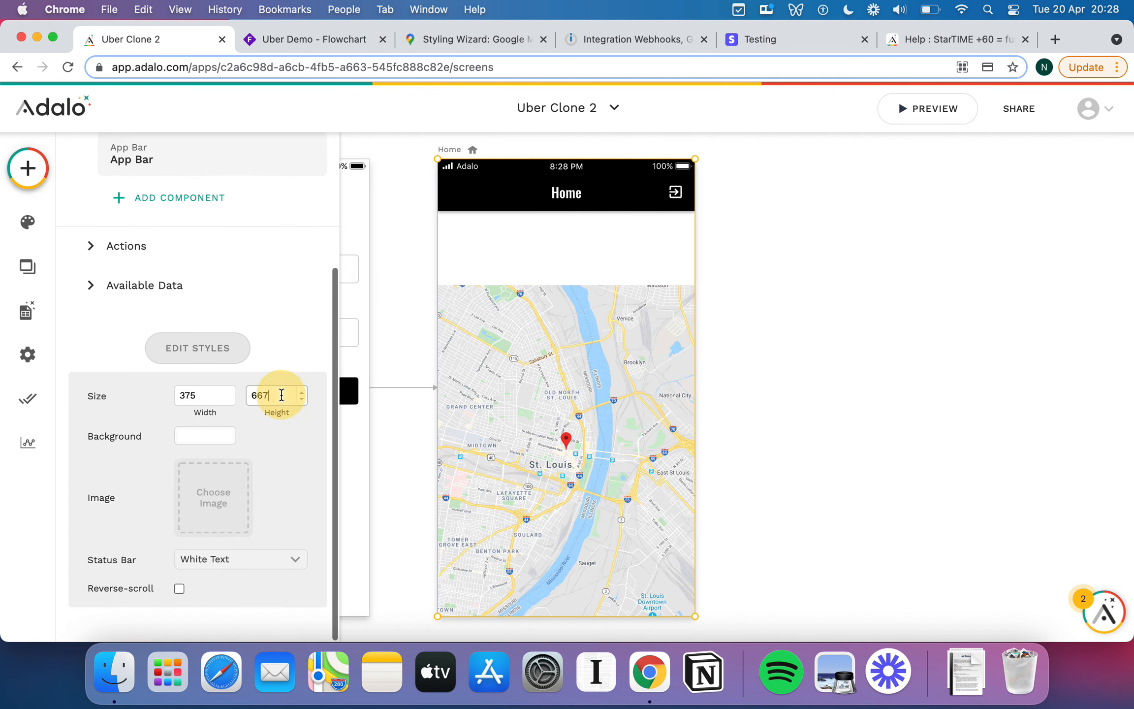
text(815)
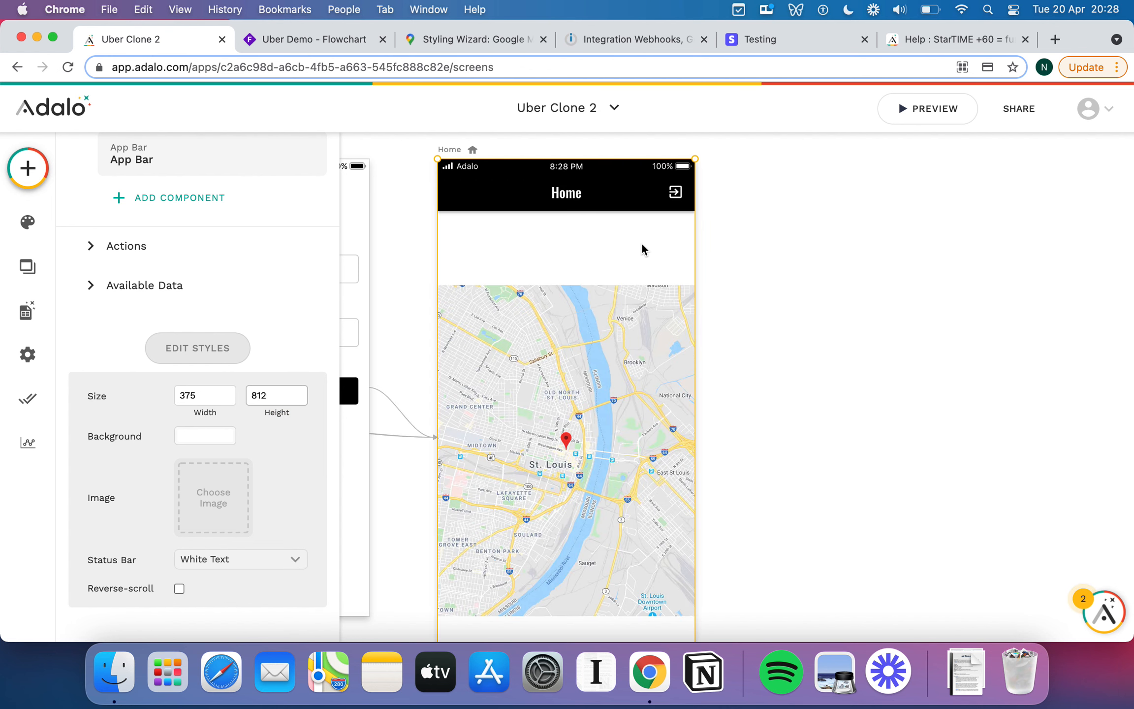
click(638, 245)
Stretch the map again so it reaches the taller screen's bottom.
scroll(631, 319, down, 6)
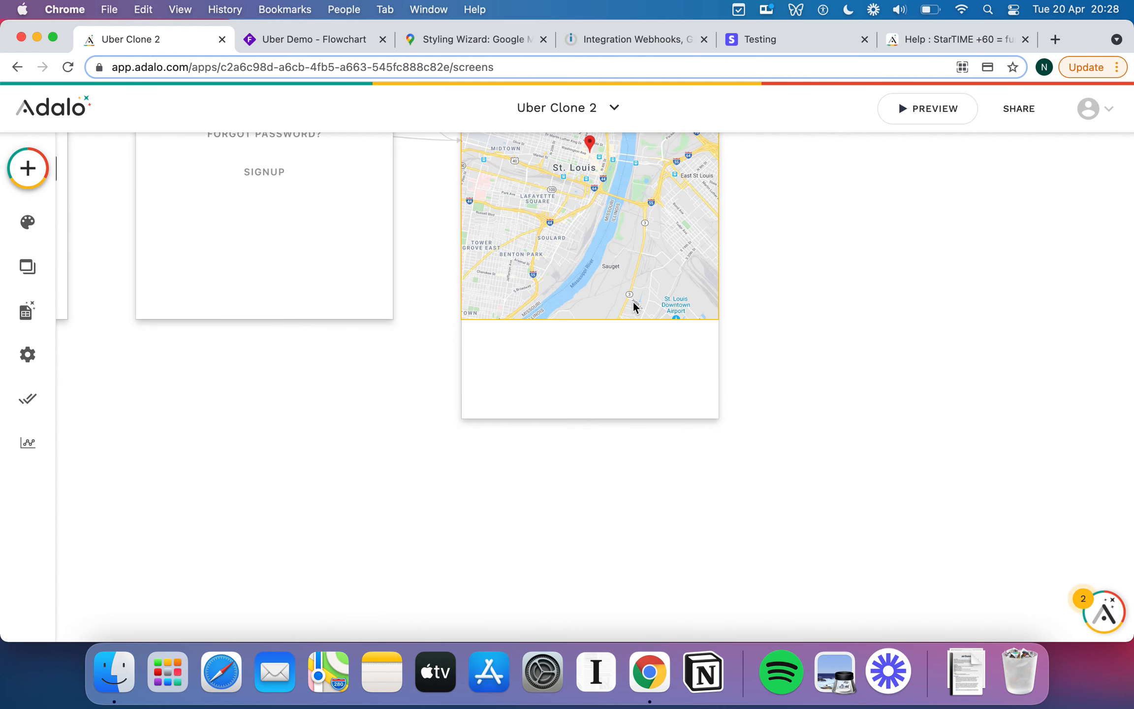
click(640, 304)
drag(717, 323, 714, 422)
scroll(772, 340, up, 10)
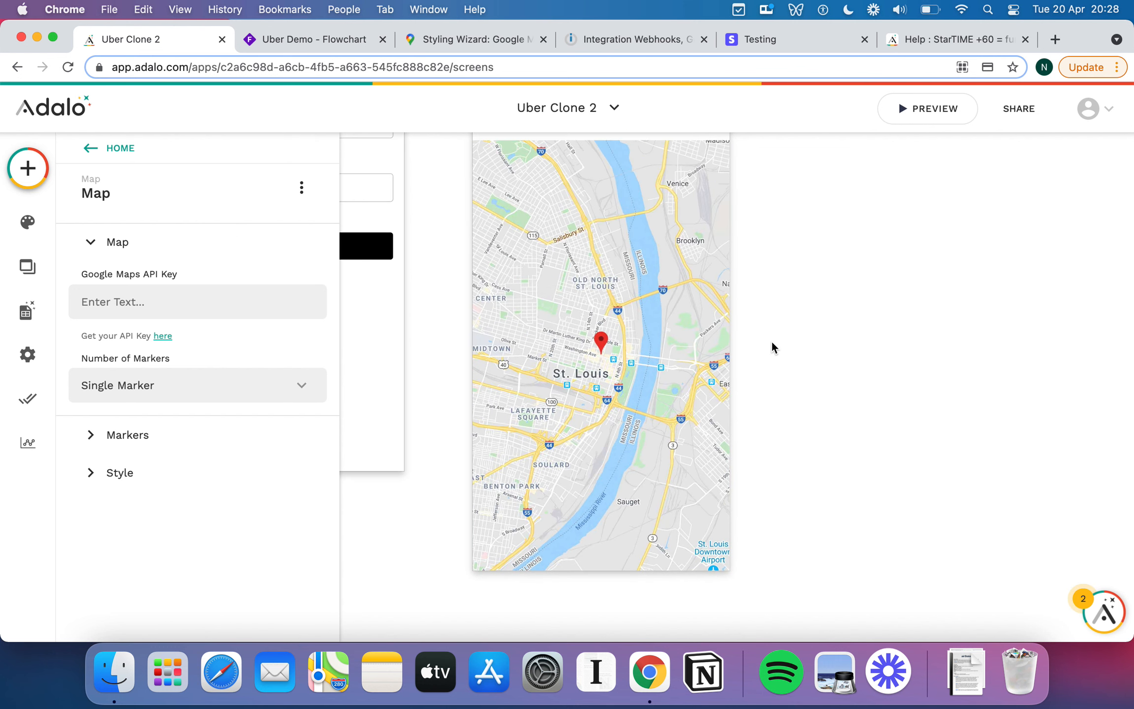
click(796, 317)
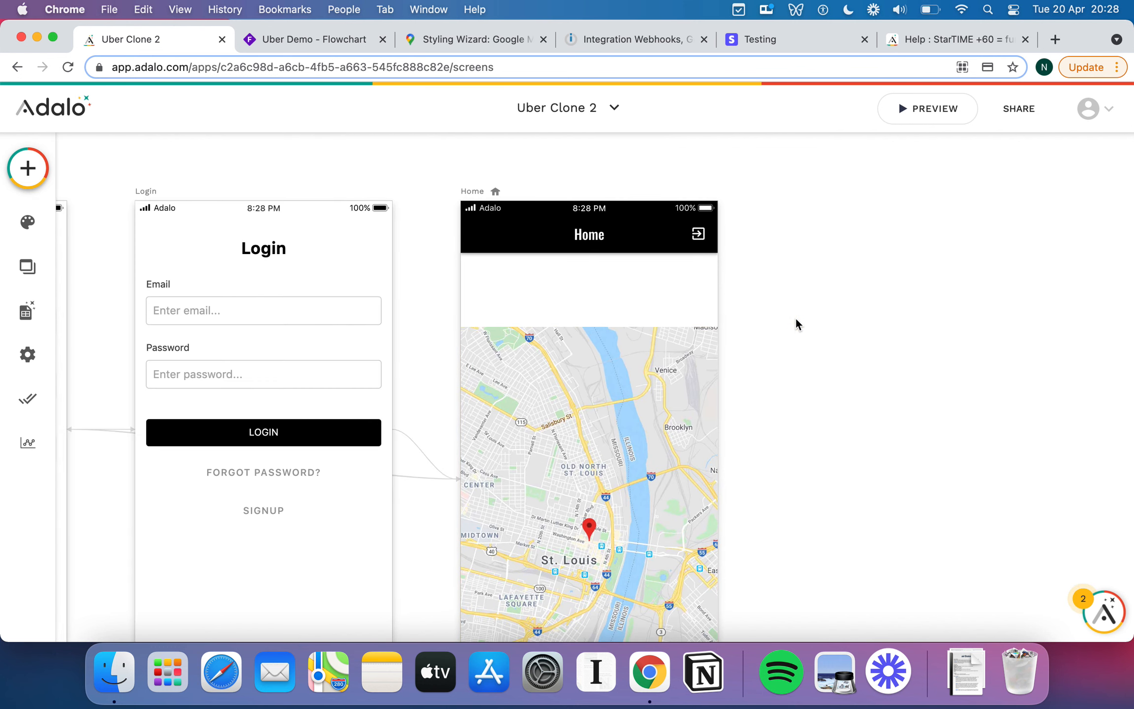
scroll(795, 317, down, 5)
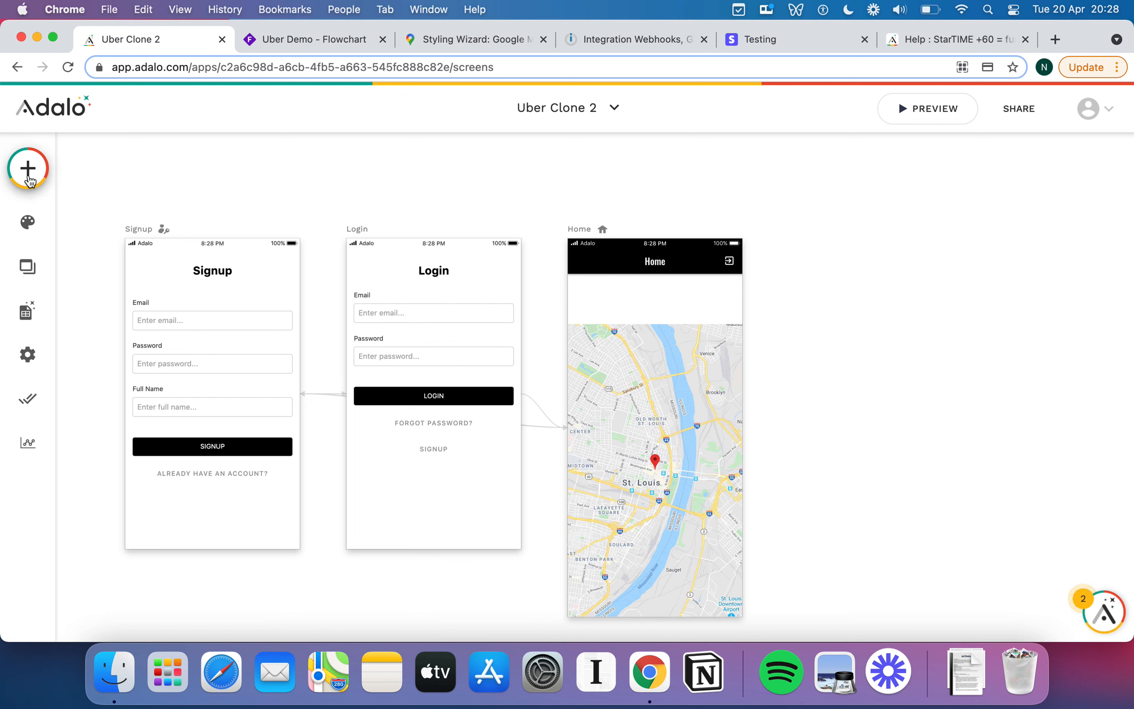
Drag a Button from Forms & Fields onto the Home screen just above the map.
click(28, 172)
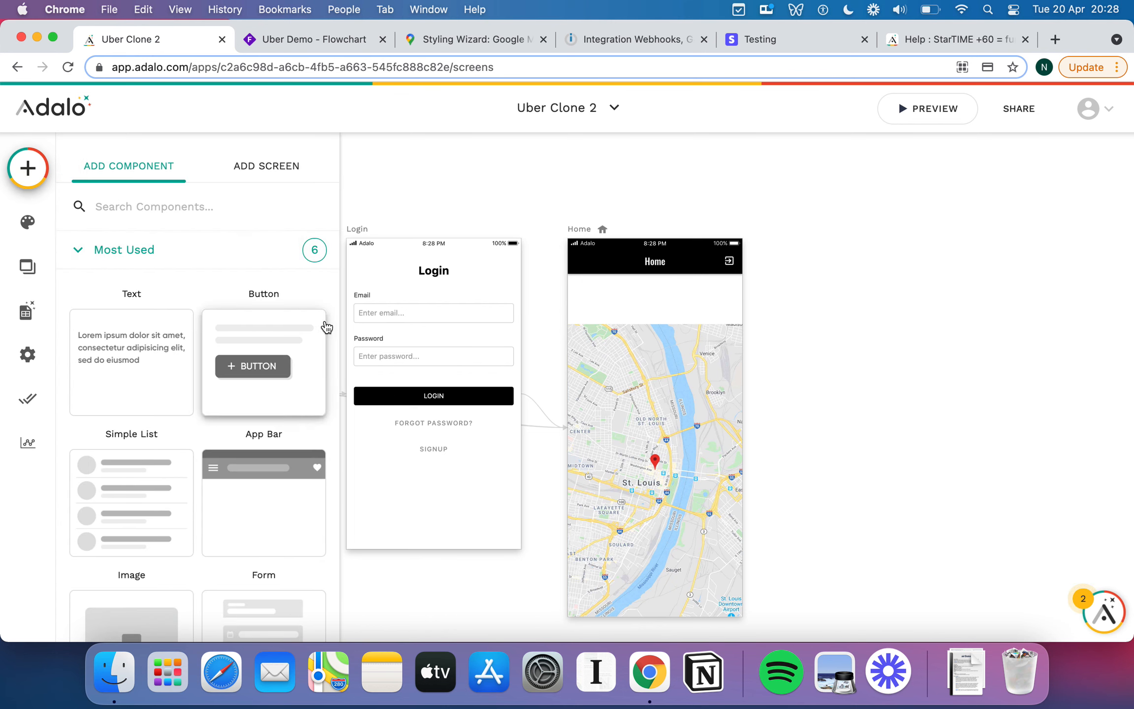
scroll(291, 463, down, 10)
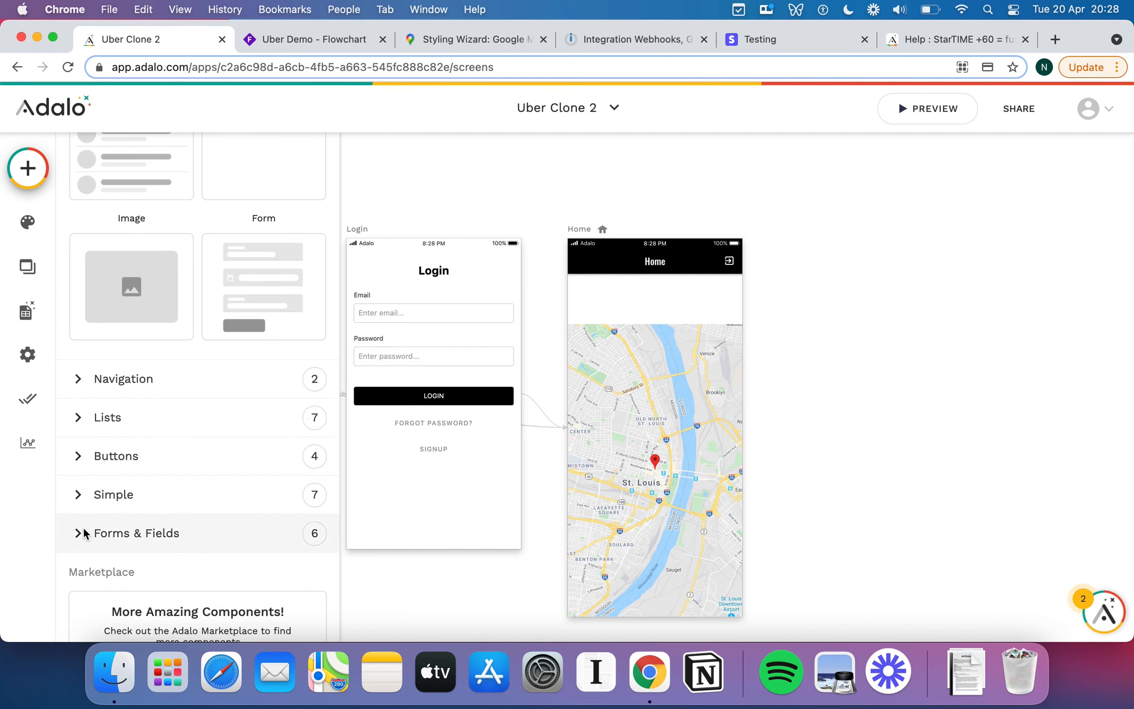
click(81, 533)
scroll(220, 428, down, 5)
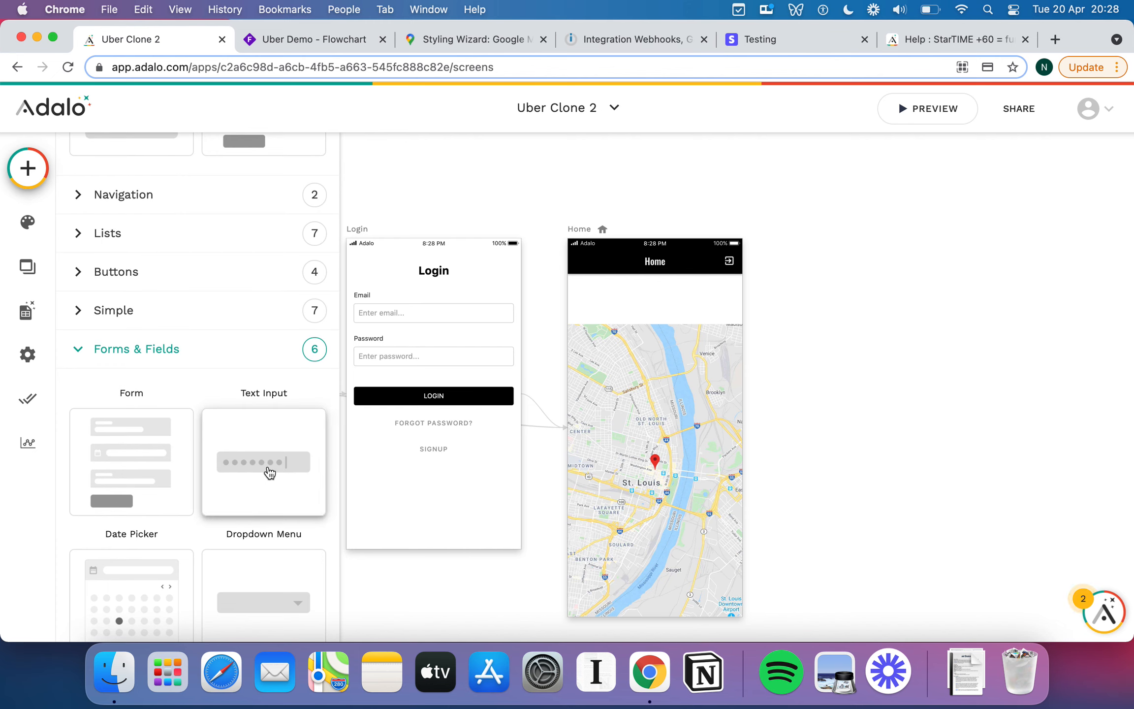
scroll(270, 473, down, 5)
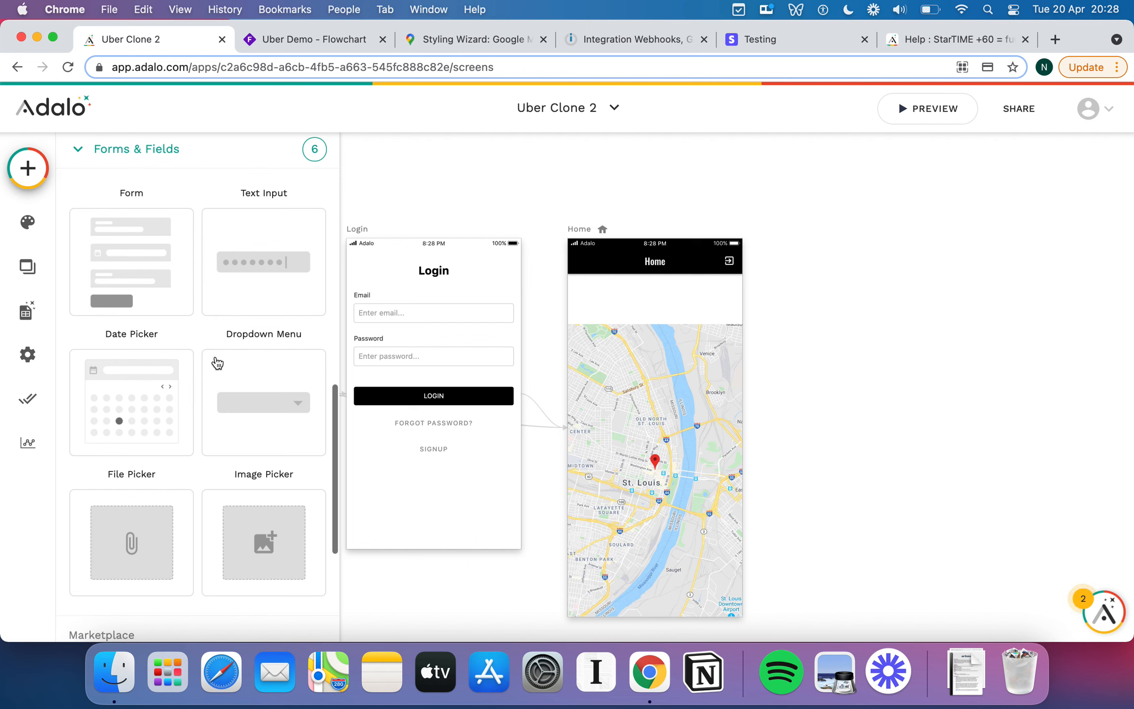
scroll(251, 282, up, 10)
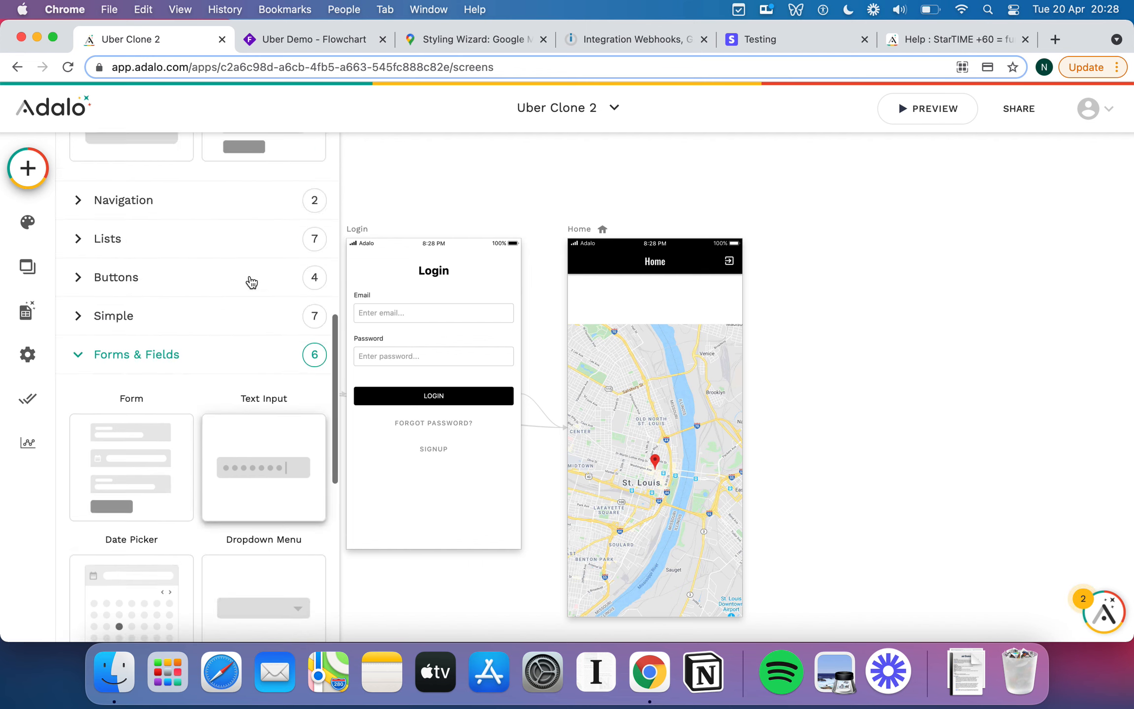
drag(248, 350, 577, 295)
Widen the new button and relabel it 'Where to?'.
drag(692, 294, 725, 295)
double_click(164, 325)
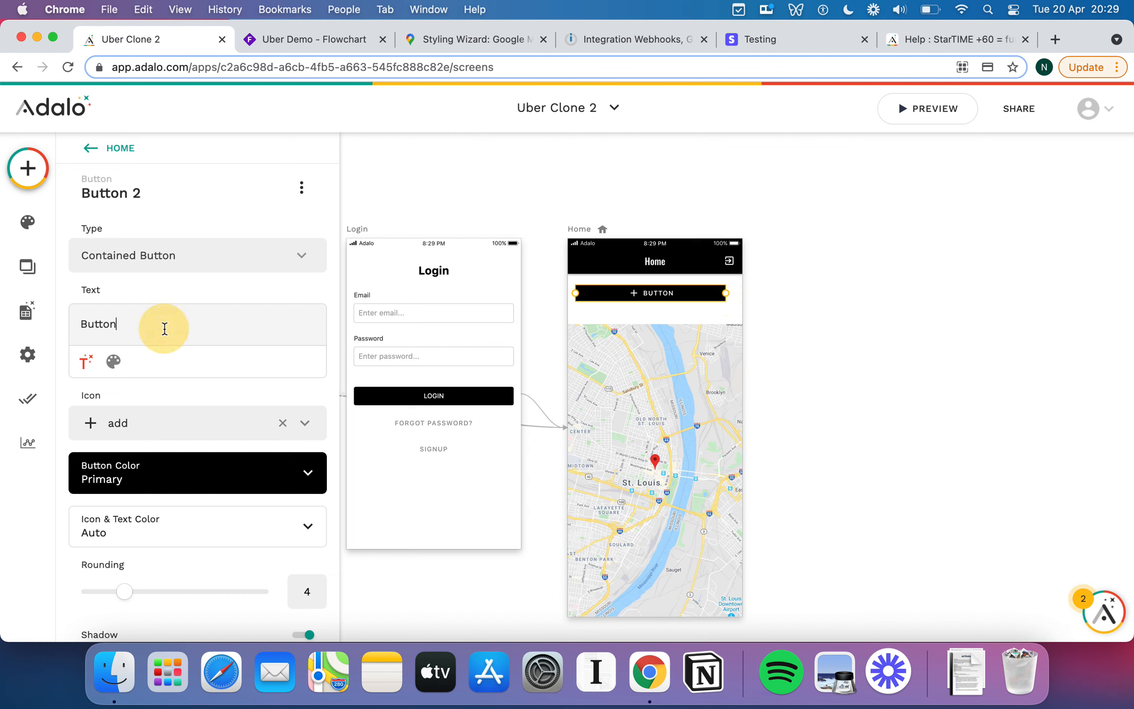
text(Where to?)
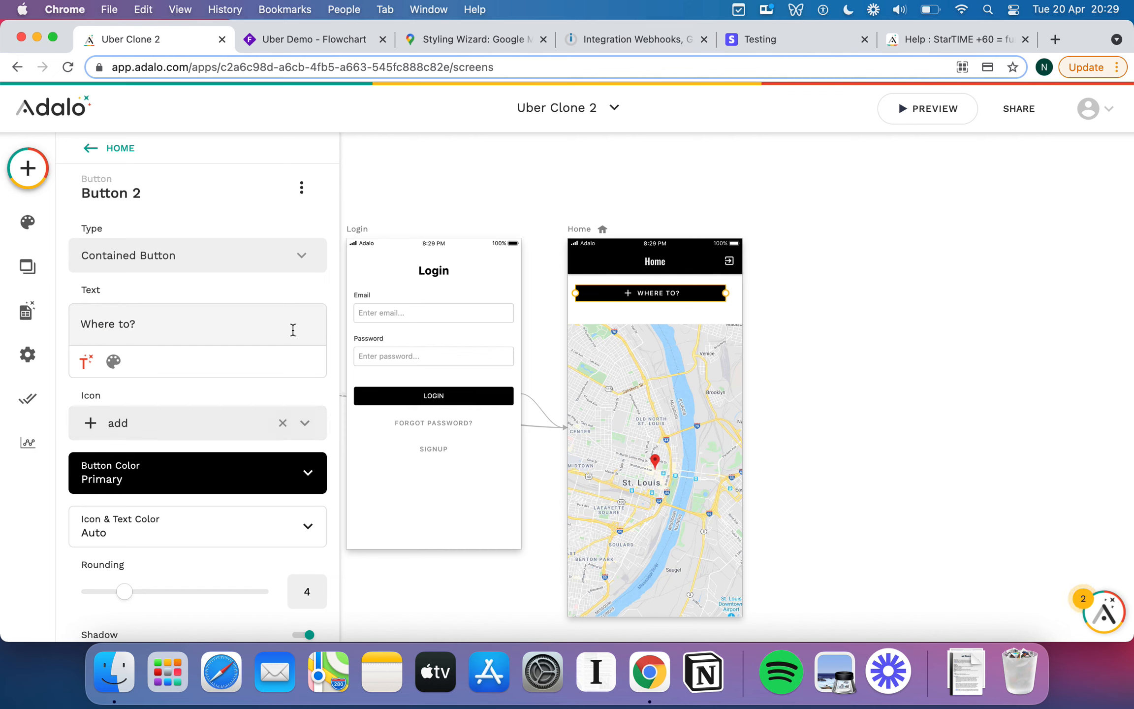
Remove the button's plus icon and nudge it slightly to the right.
scroll(292, 330, down, 1)
scroll(293, 329, down, 3)
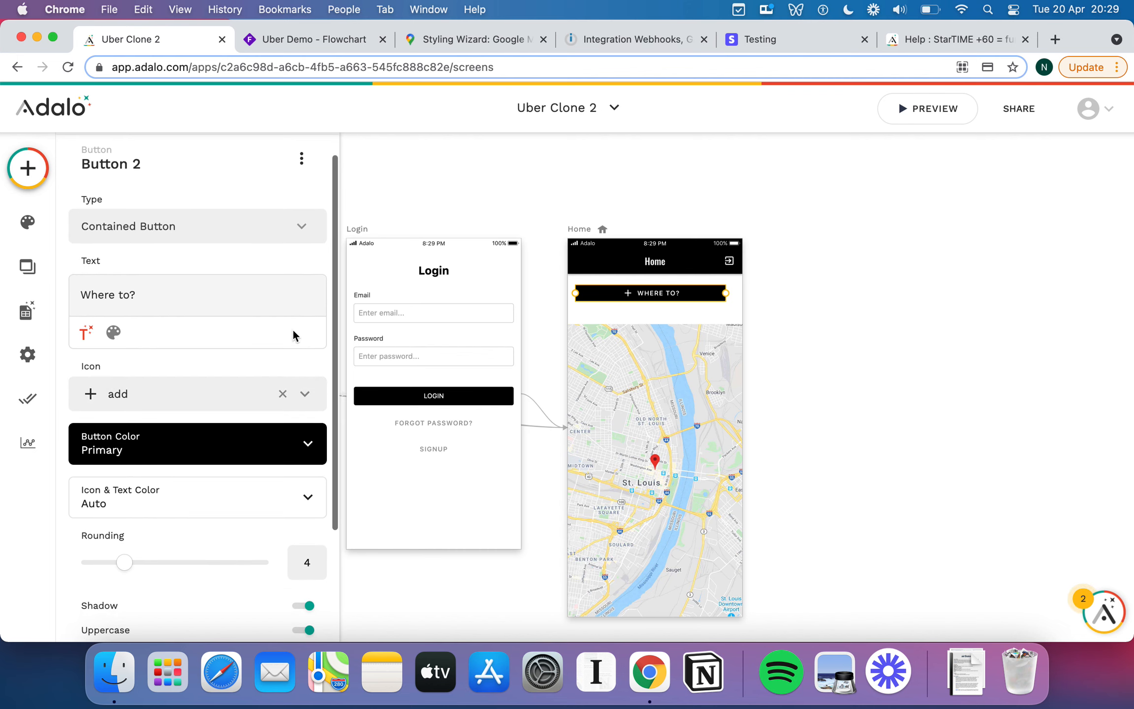
click(283, 394)
scroll(278, 423, down, 4)
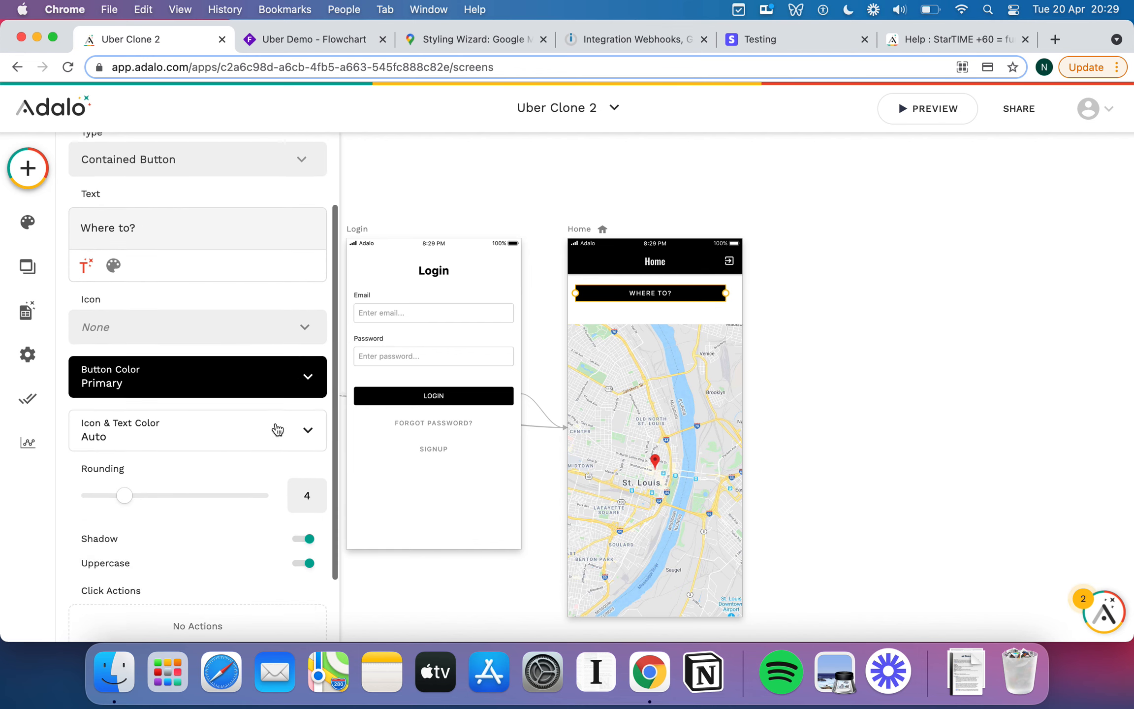
scroll(273, 433, down, 2)
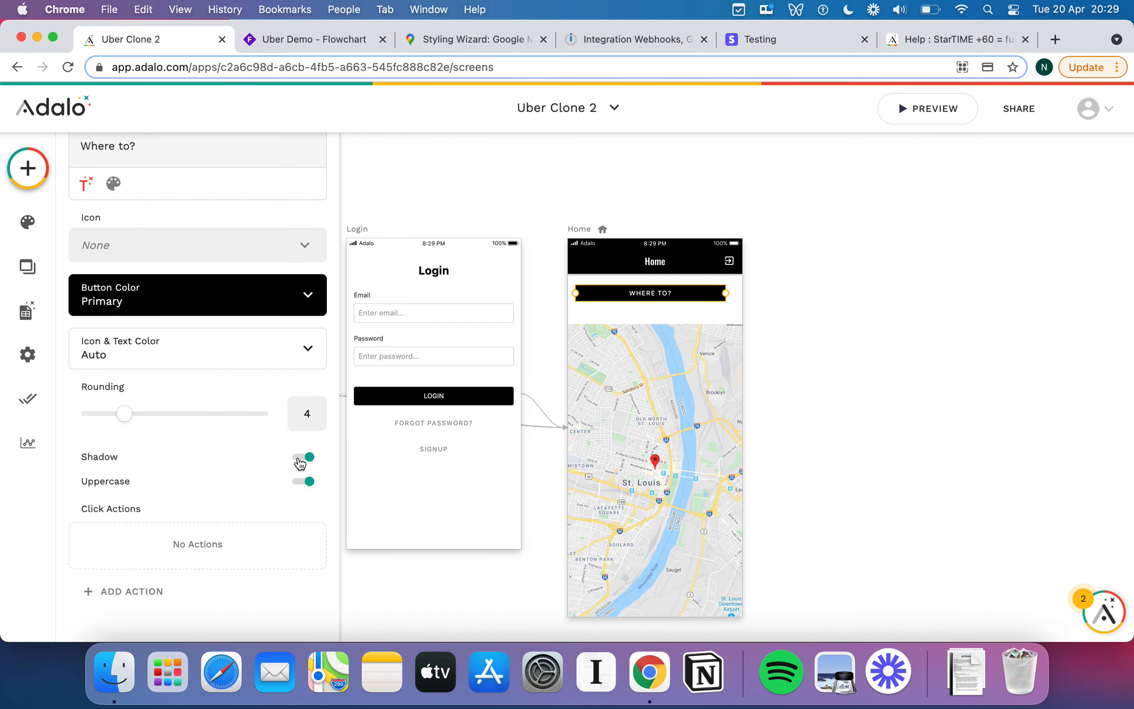
drag(662, 295, 671, 296)
click(286, 353)
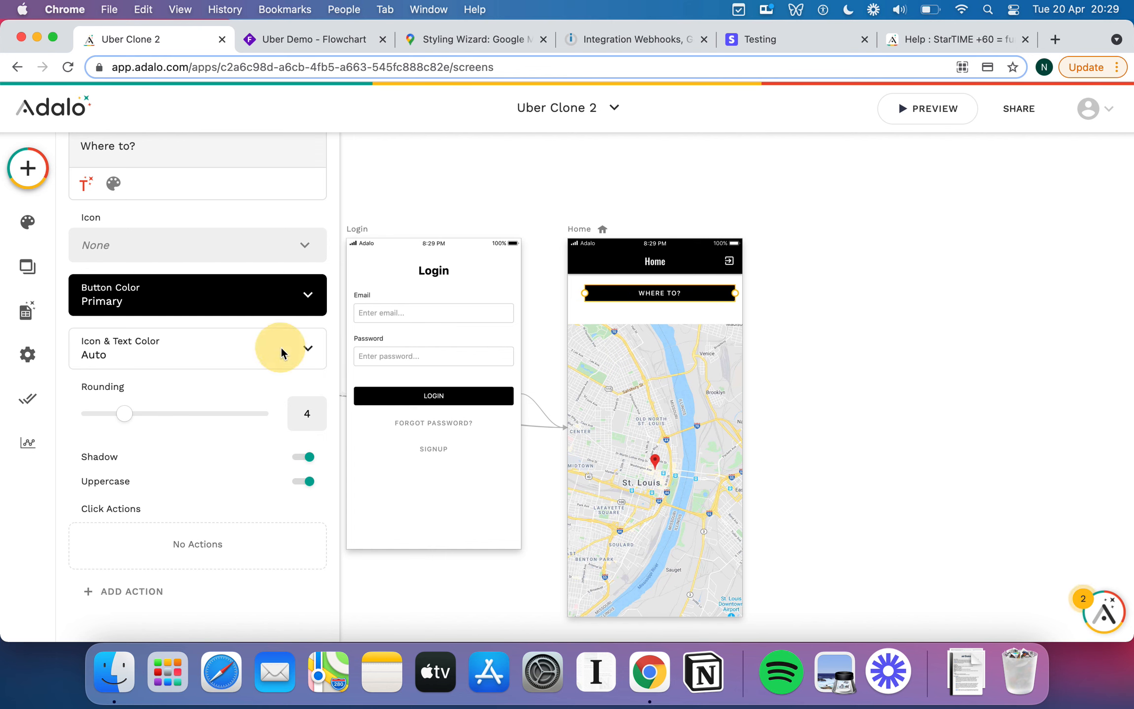
Make the button's text black and its fill white.
click(168, 582)
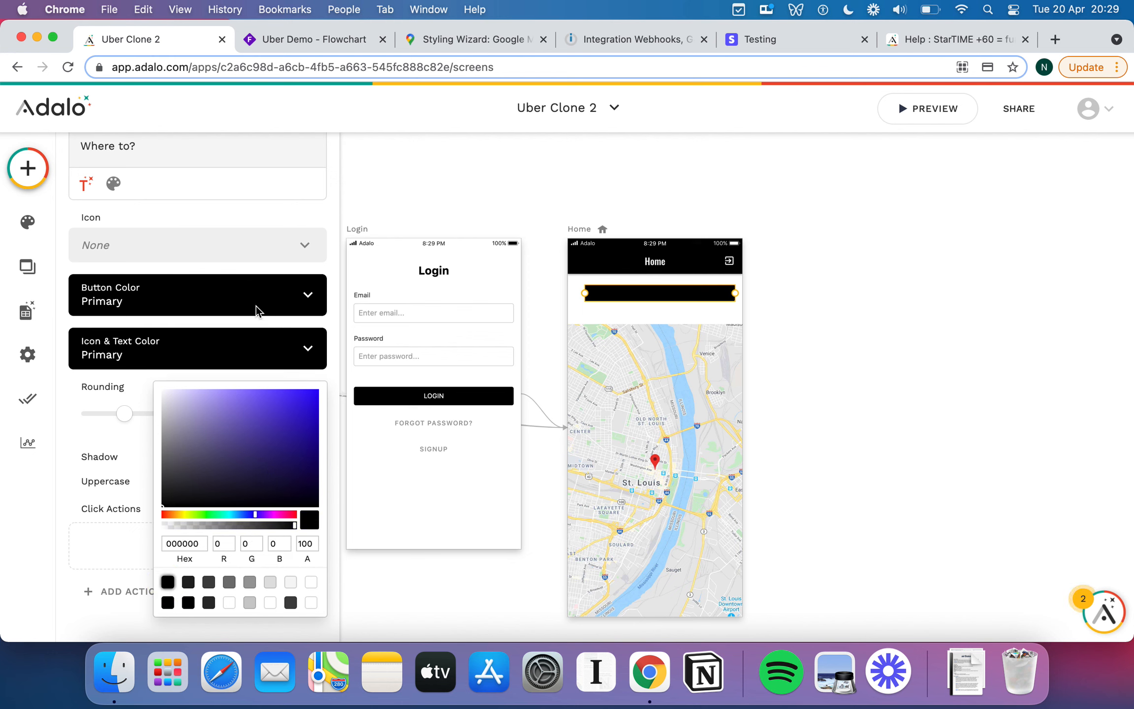
click(231, 294)
click(224, 302)
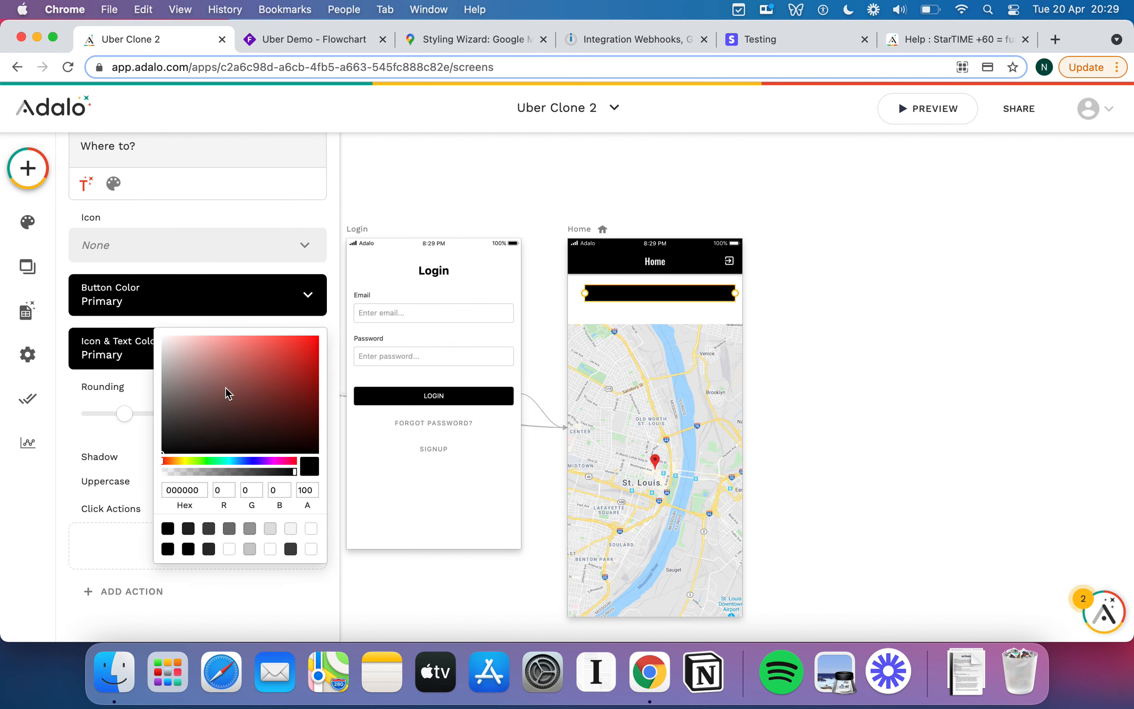
click(311, 550)
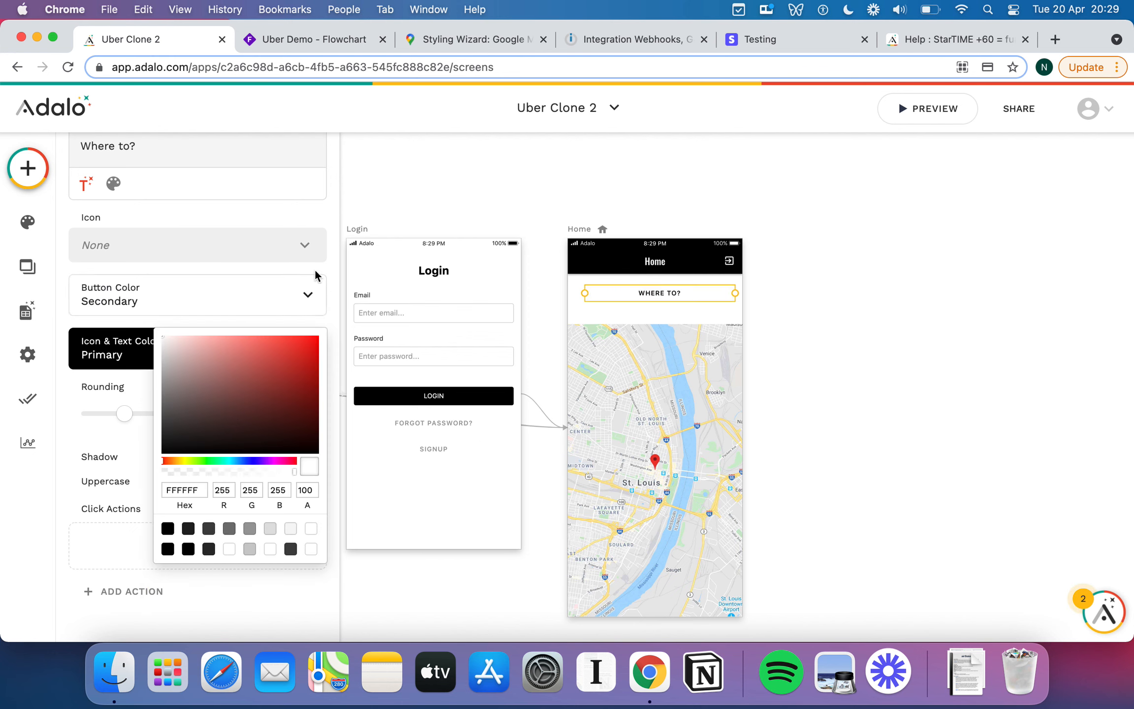
click(325, 280)
Change the button to an Outlined Button with a black Primary button colour.
scroll(251, 243, up, 5)
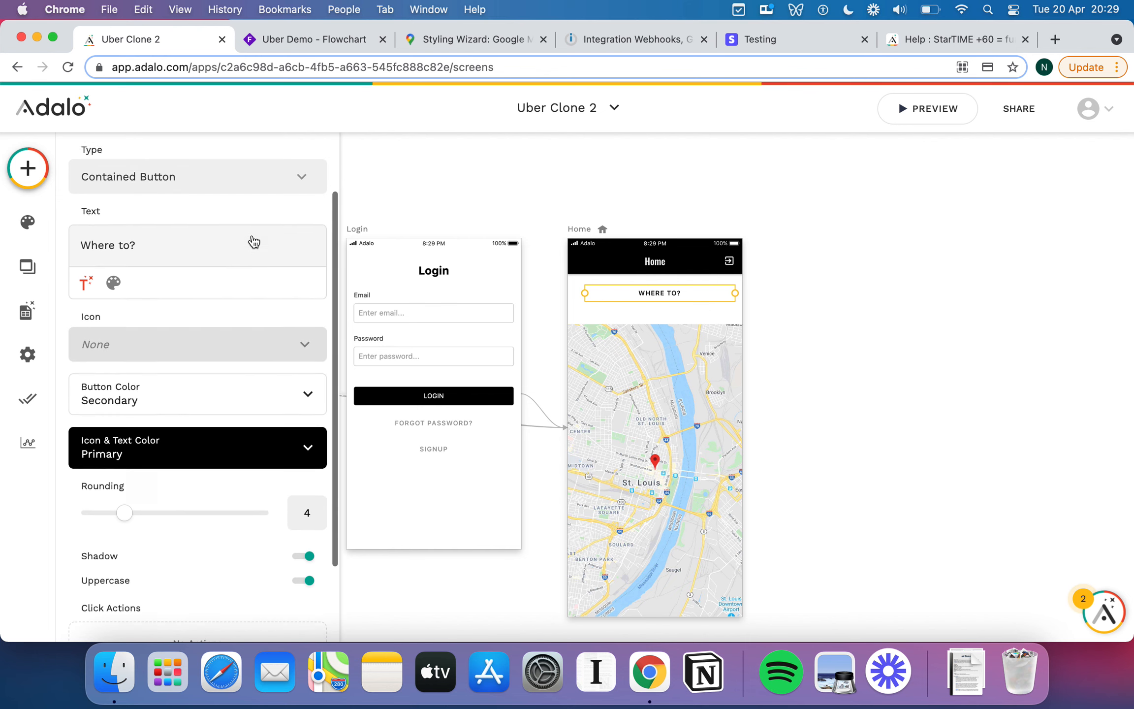
click(244, 249)
click(215, 328)
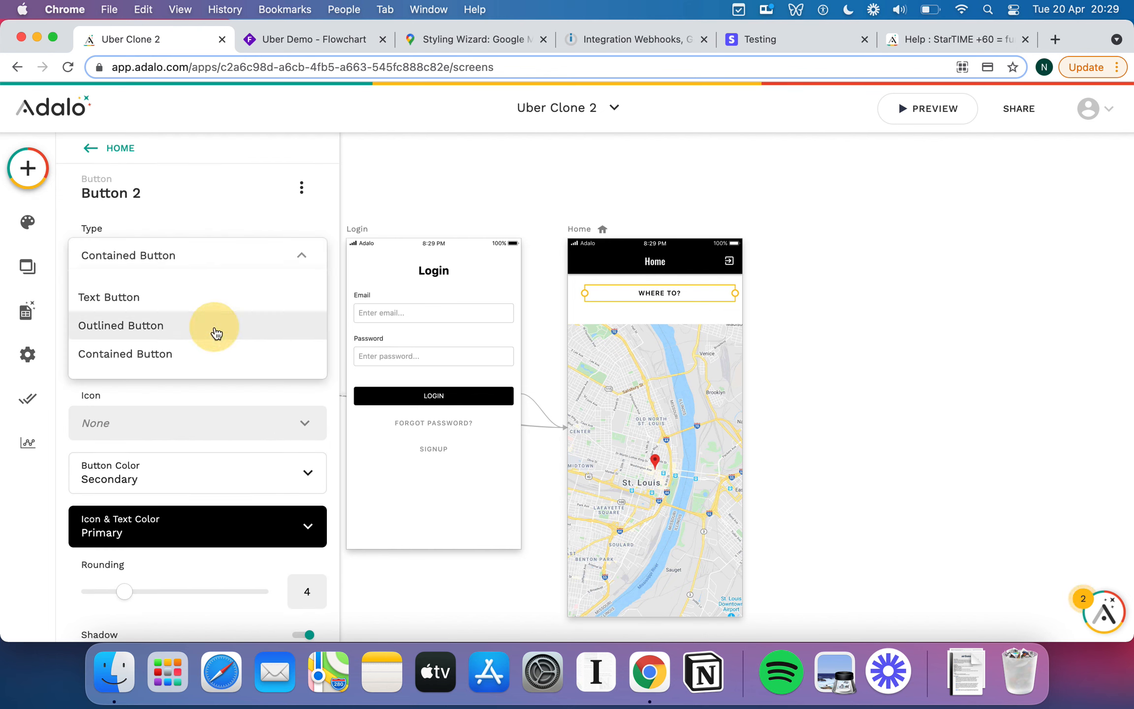
scroll(248, 370, down, 3)
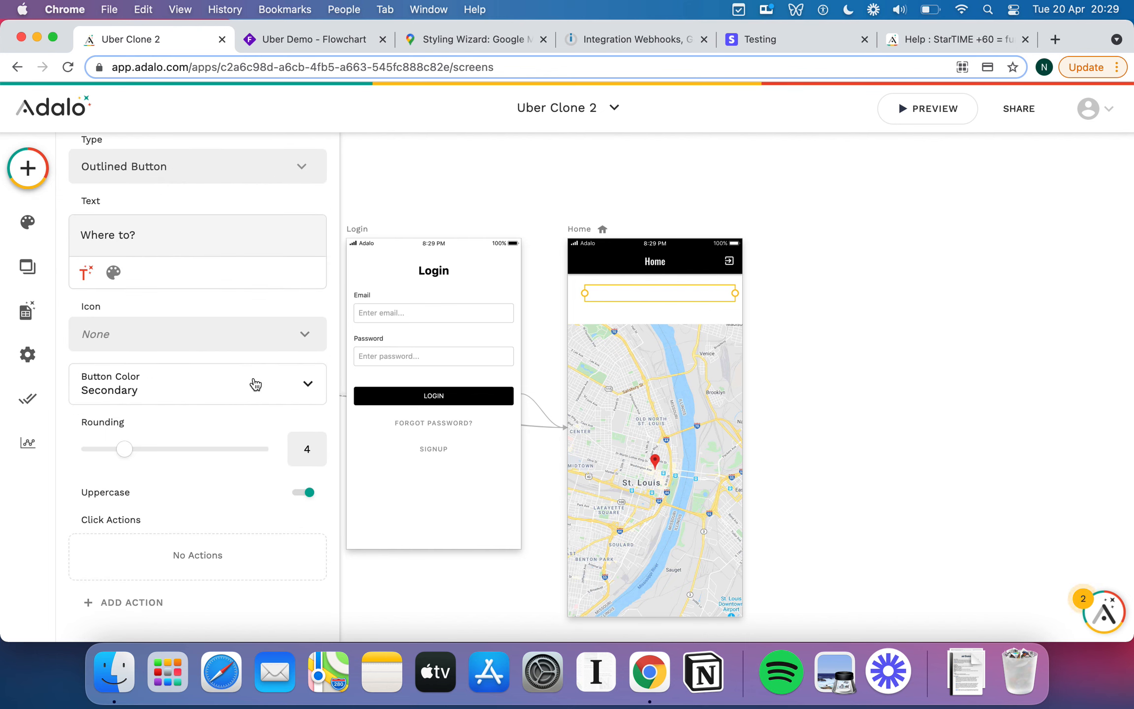
click(254, 383)
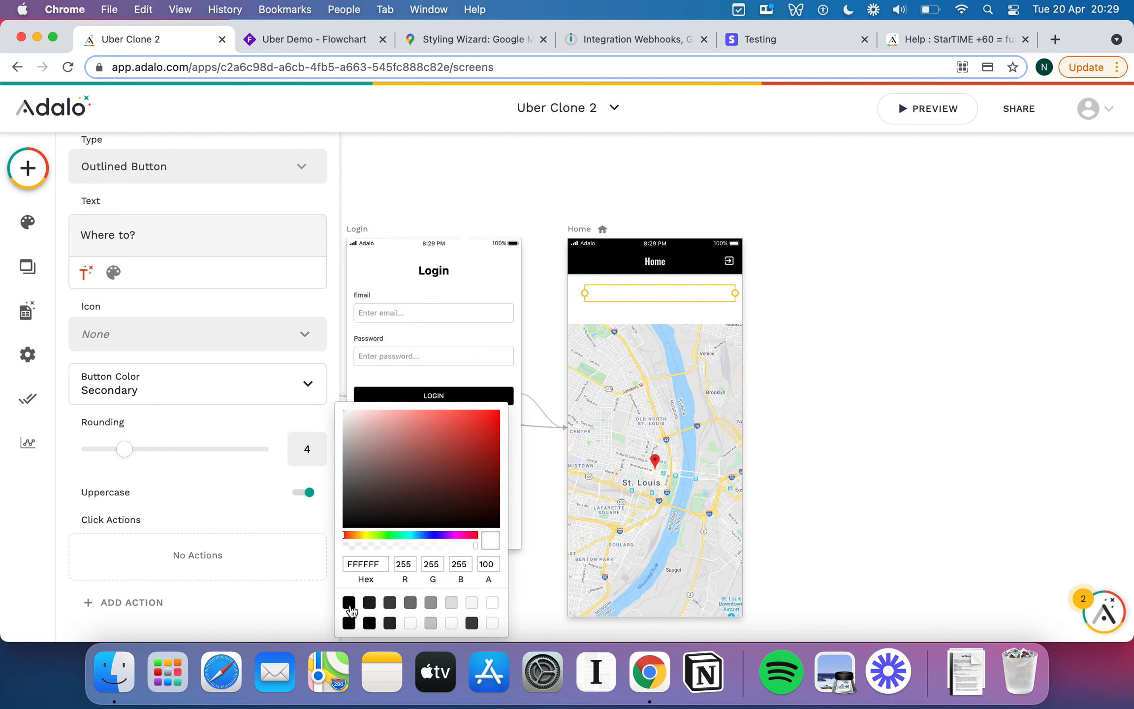
click(349, 603)
click(674, 315)
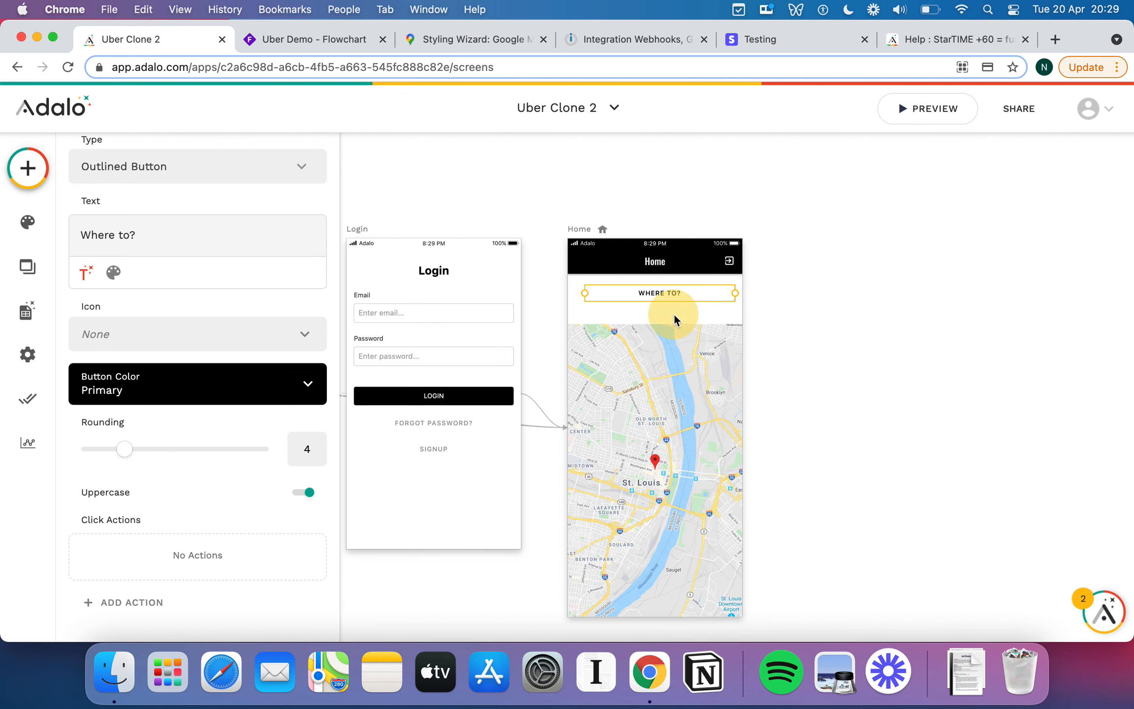
click(713, 311)
click(719, 299)
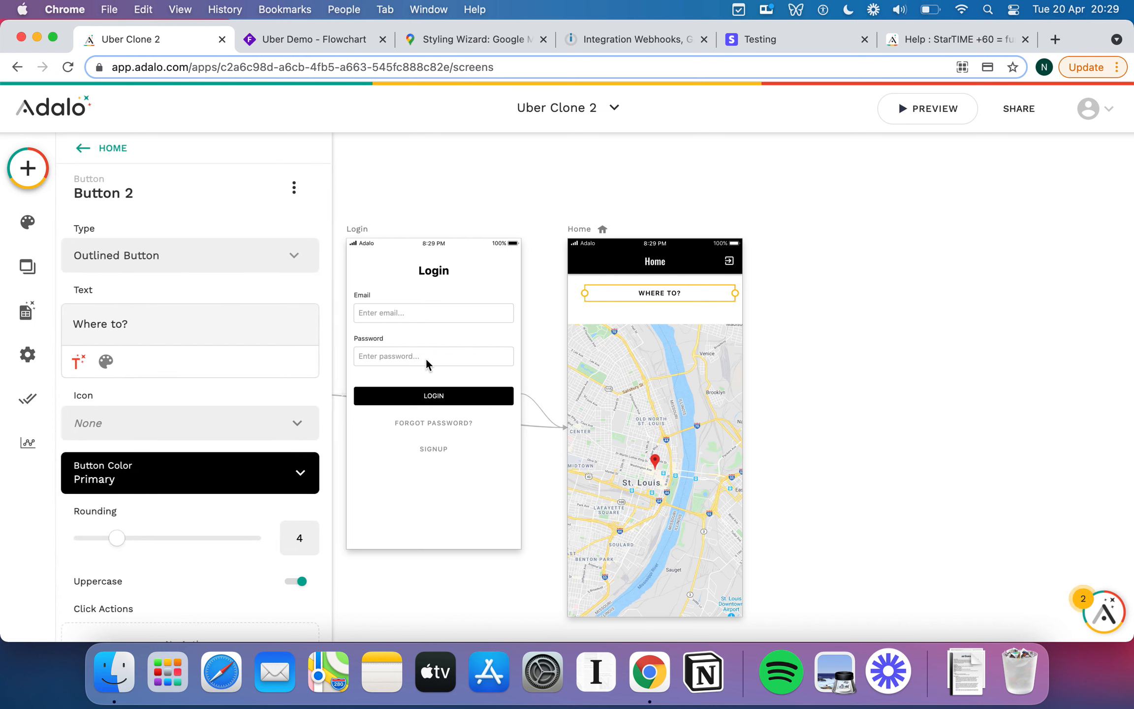
scroll(202, 431, down, 3)
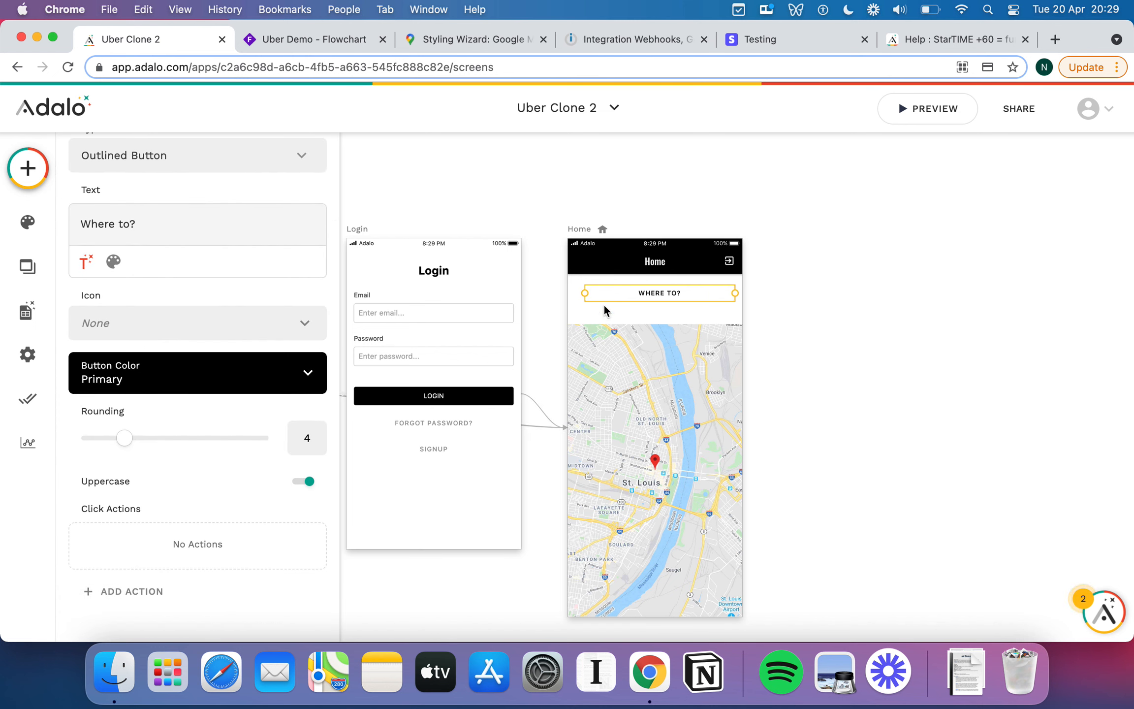
Round the Where to? button's corners to 18.
click(130, 439)
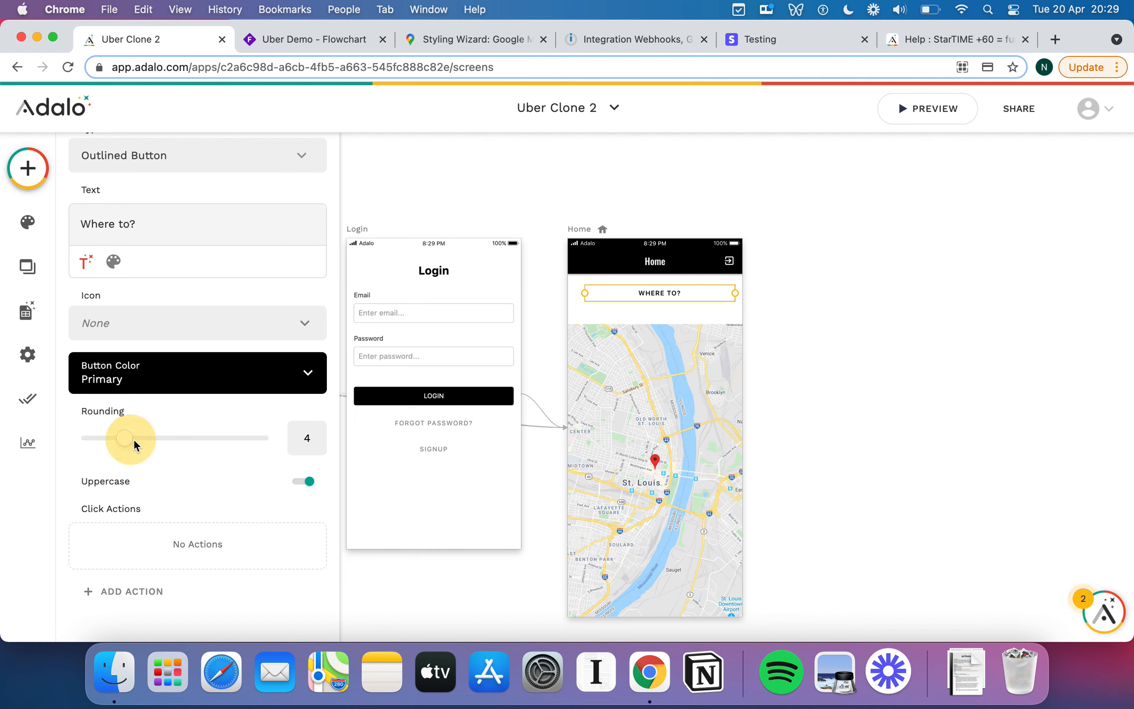
drag(138, 442, 301, 438)
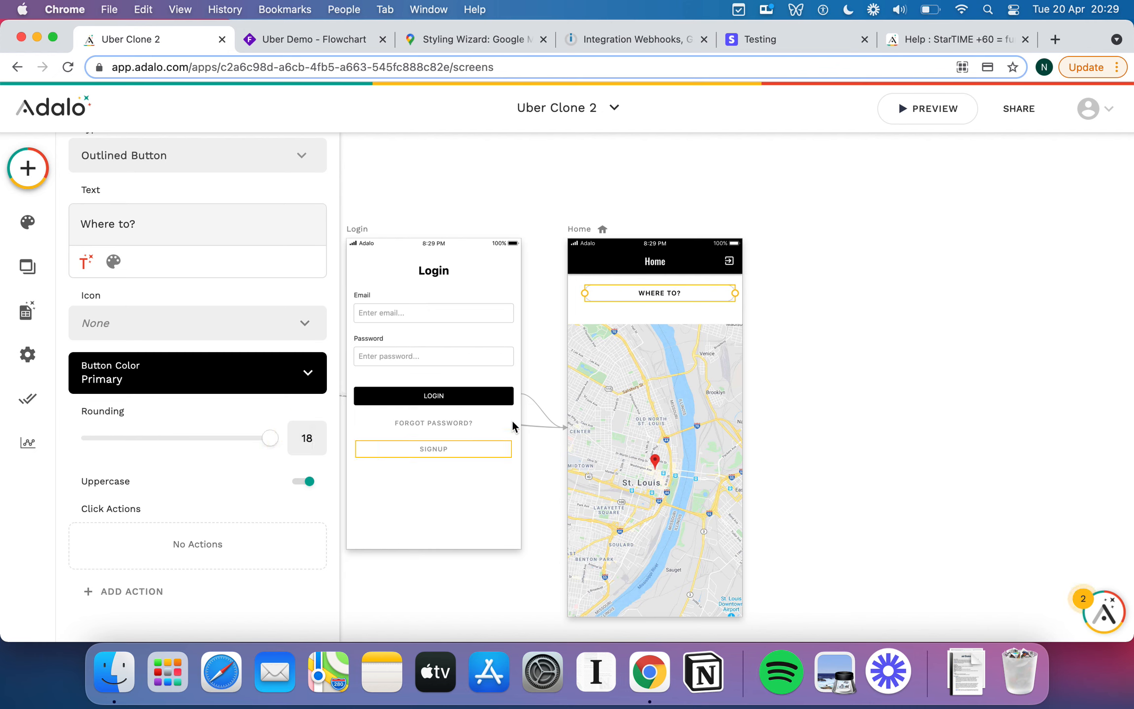
click(667, 323)
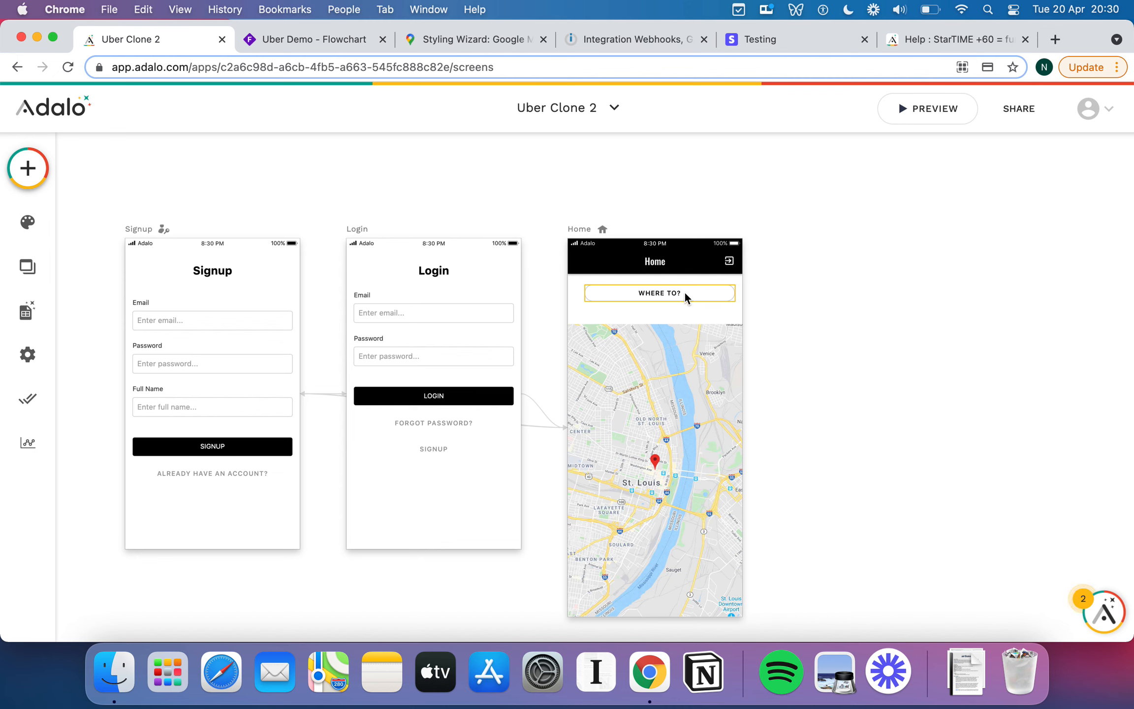
click(655, 301)
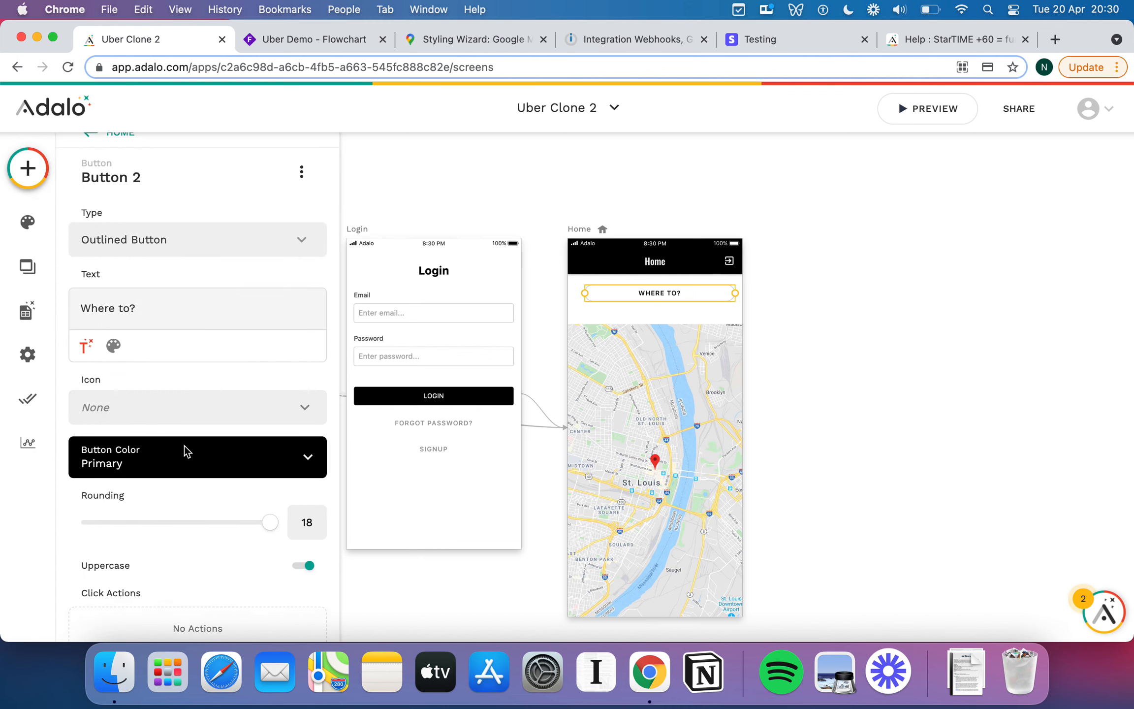
Turn off Uppercase so the label shows in mixed case.
scroll(184, 446, down, 3)
click(212, 411)
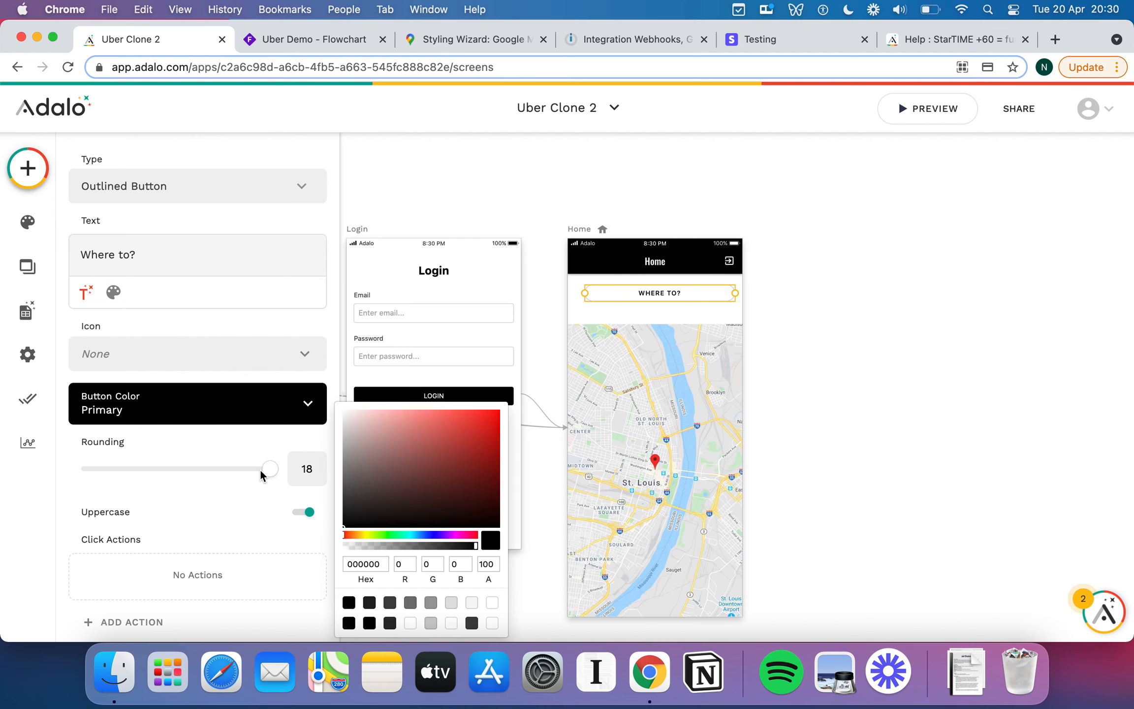
click(198, 448)
scroll(197, 445, down, 1)
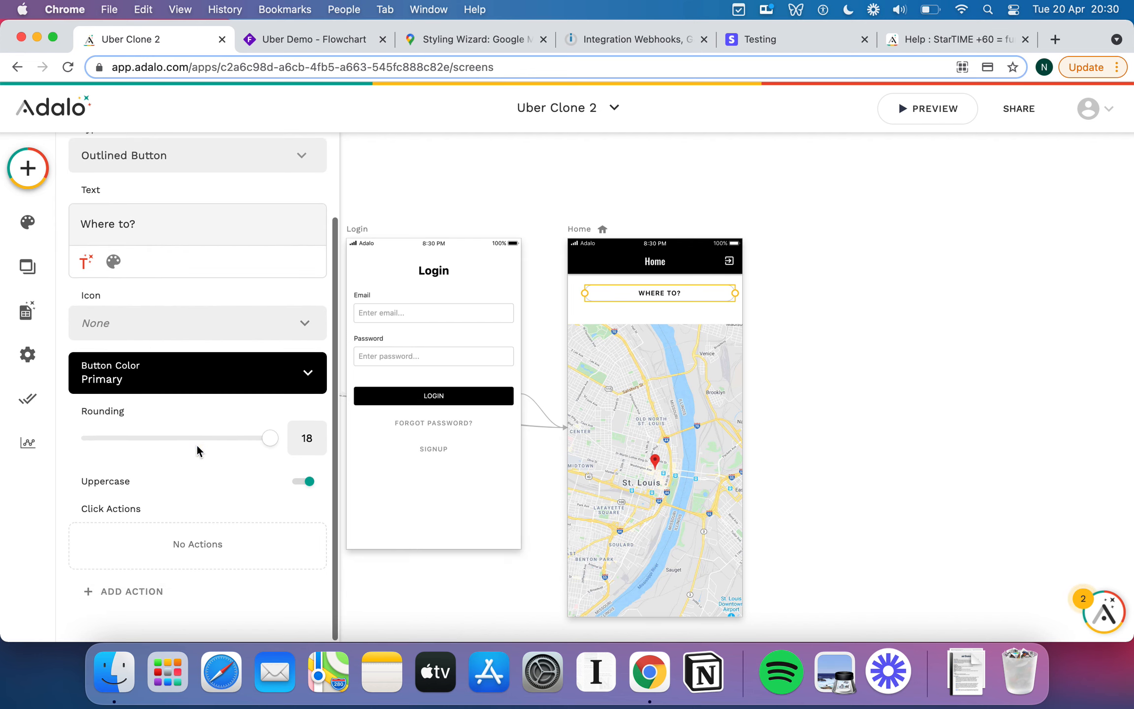
click(306, 481)
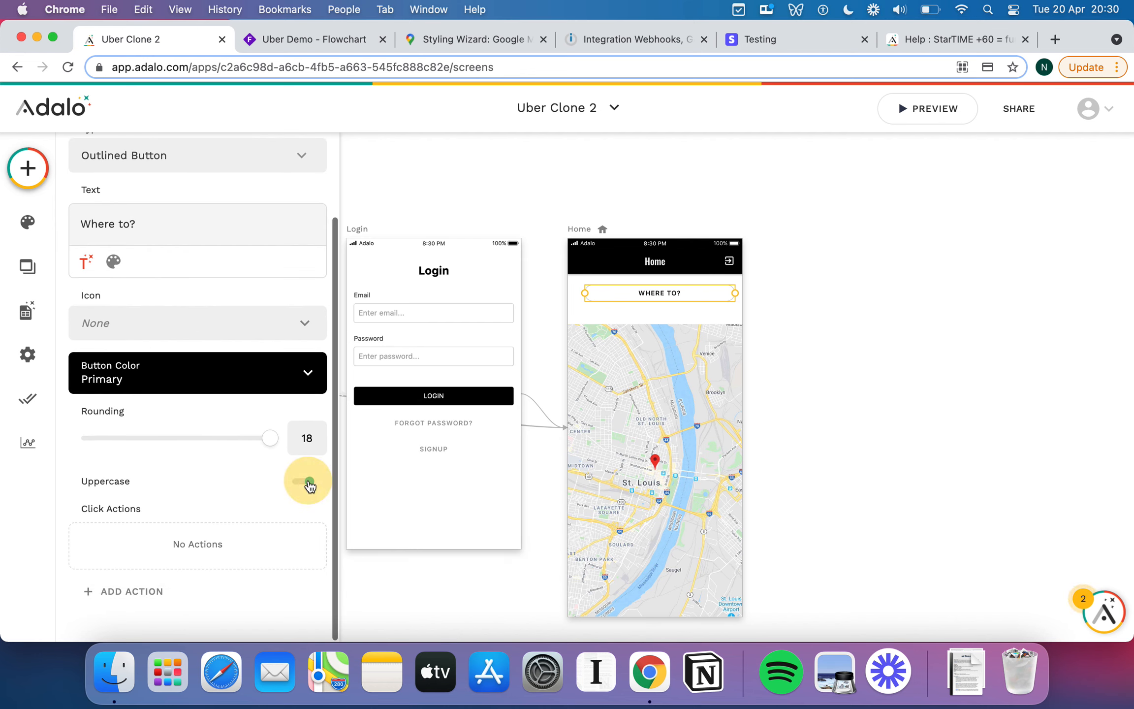
scroll(202, 480, up, 1)
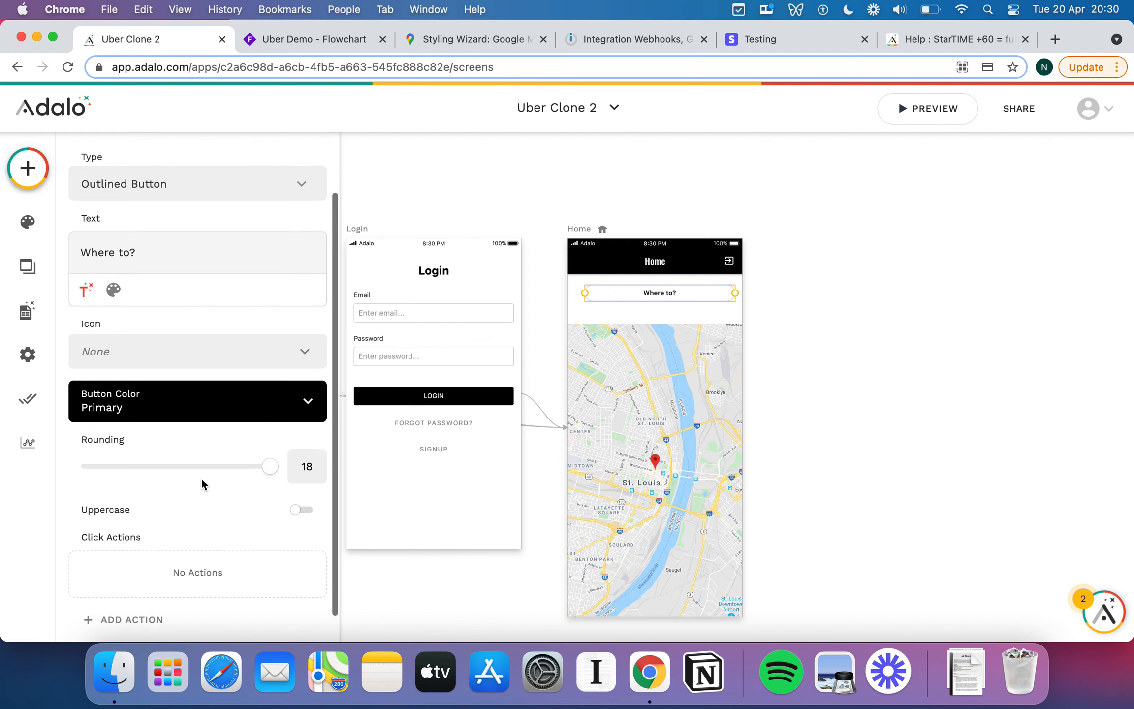
scroll(201, 478, up, 3)
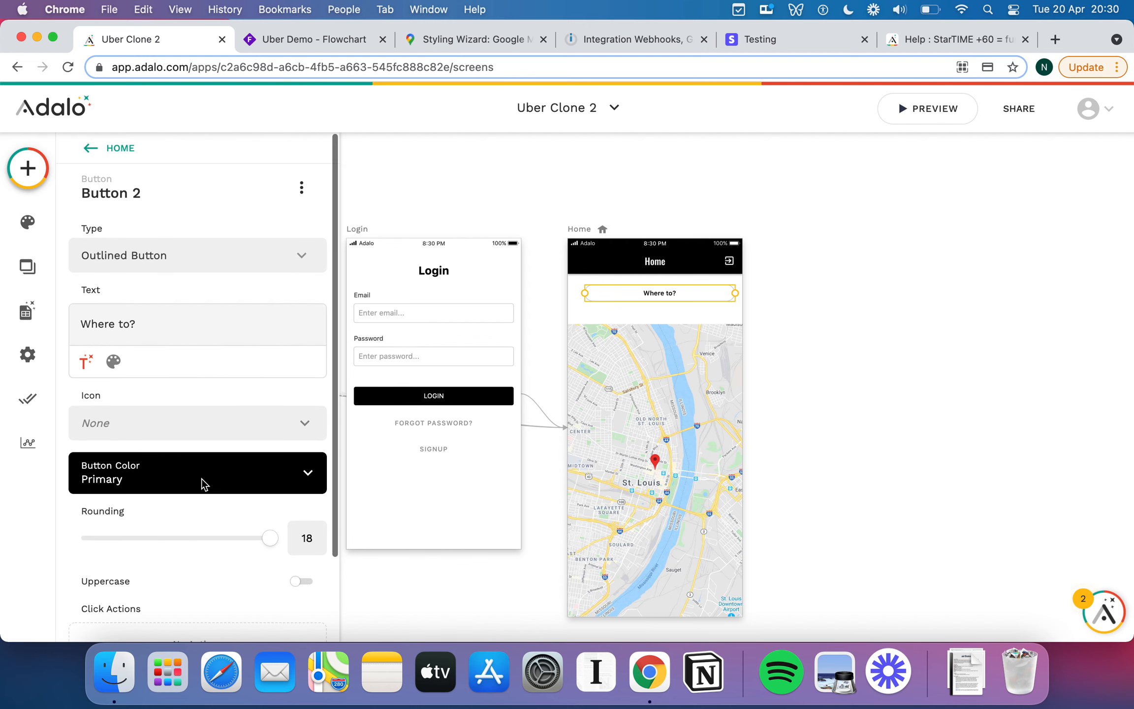
Set the button label's text weight to Light and confirm it.
click(114, 362)
click(268, 363)
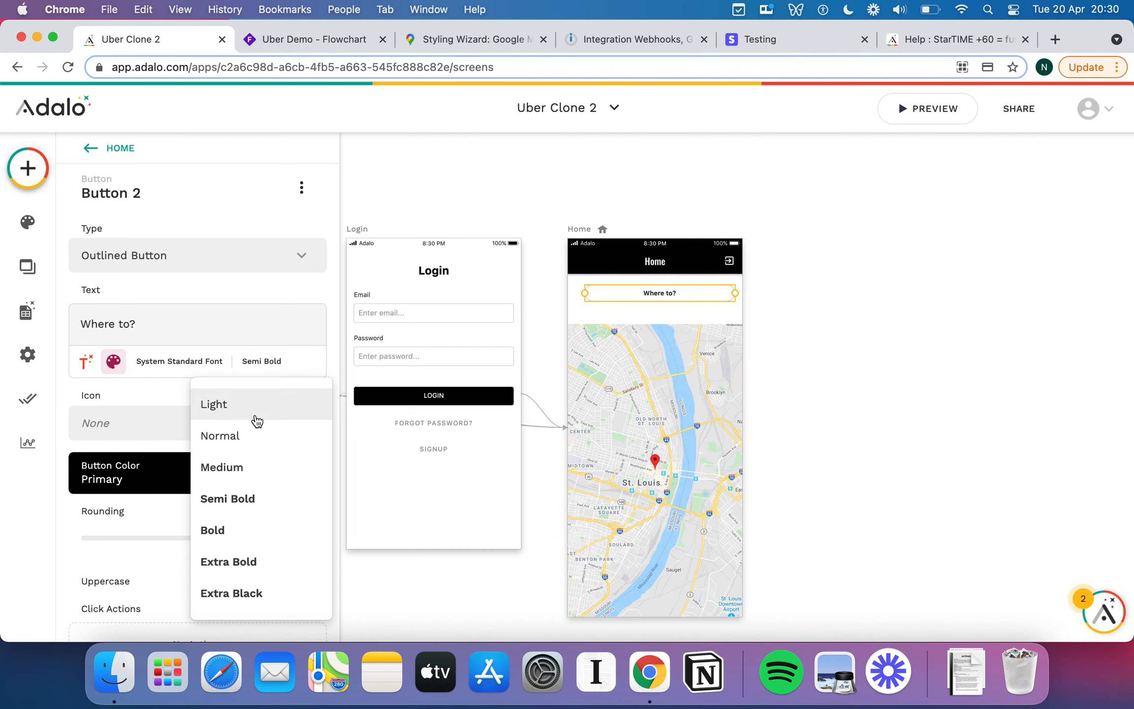
click(254, 438)
click(256, 362)
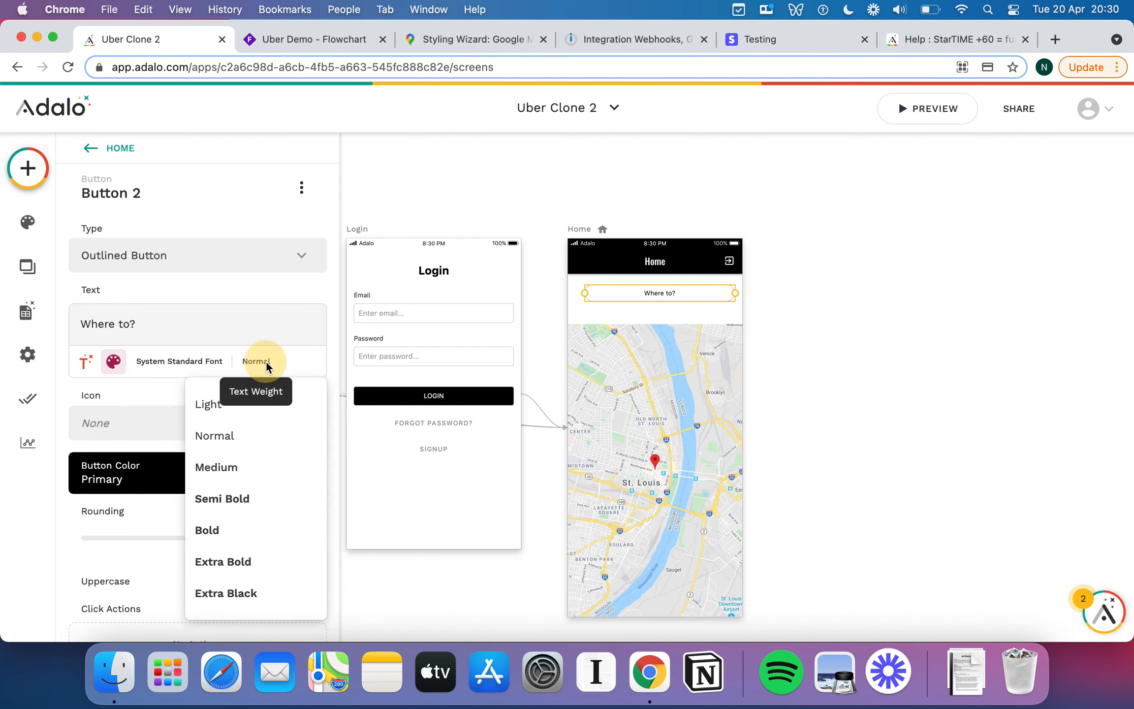
click(259, 410)
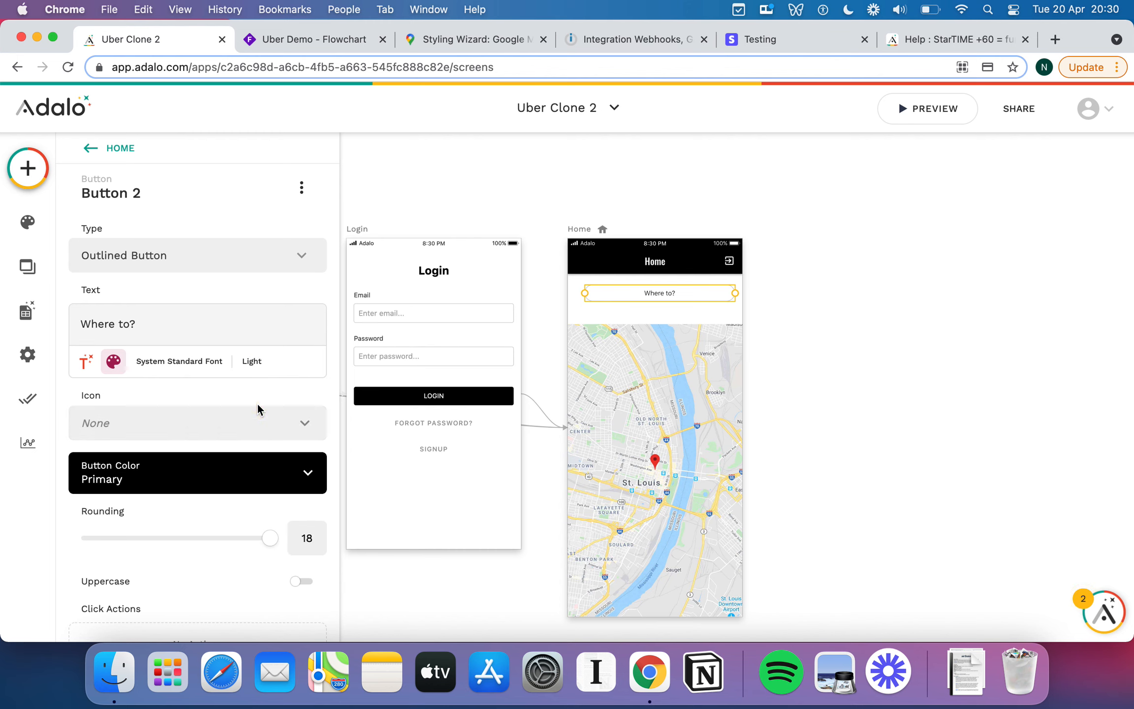
click(679, 309)
click(698, 286)
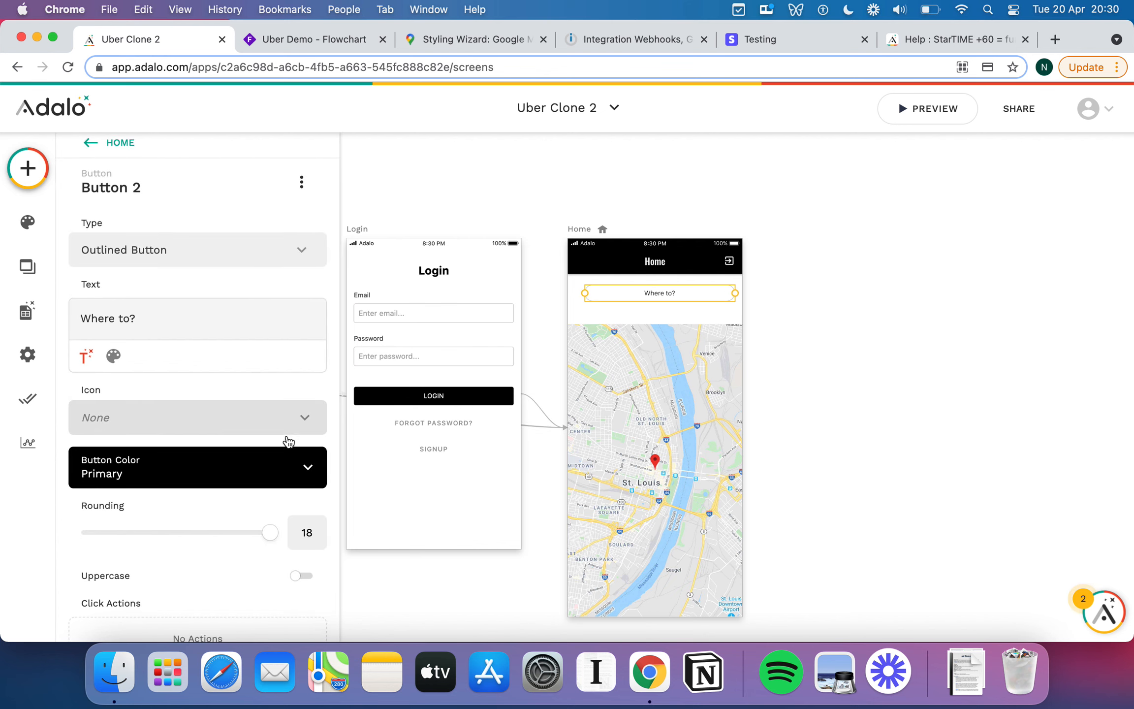
scroll(288, 443, down, 3)
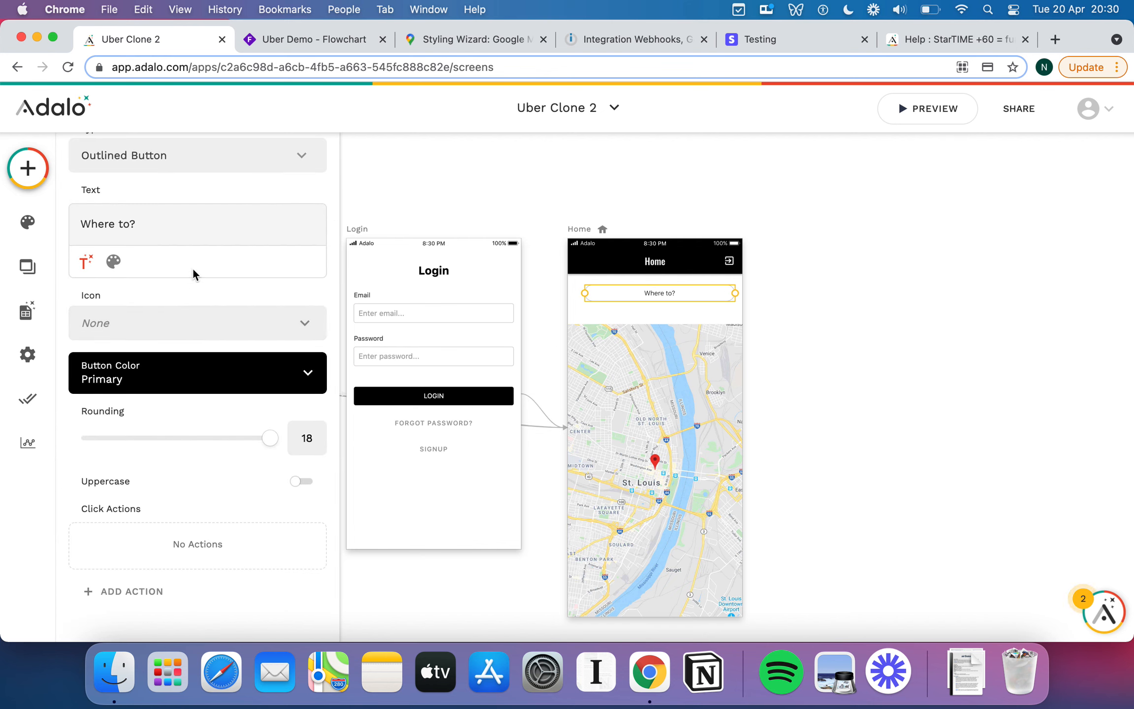
click(124, 261)
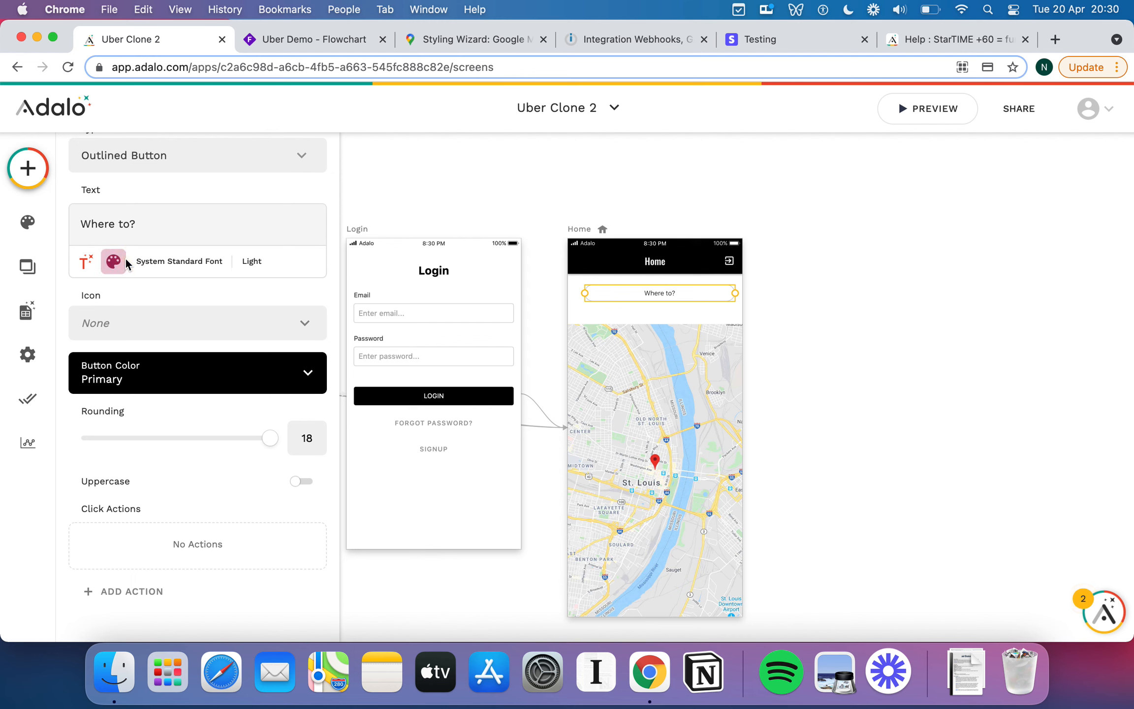
click(287, 290)
Add a Text Input under the button, then delete it again.
click(27, 168)
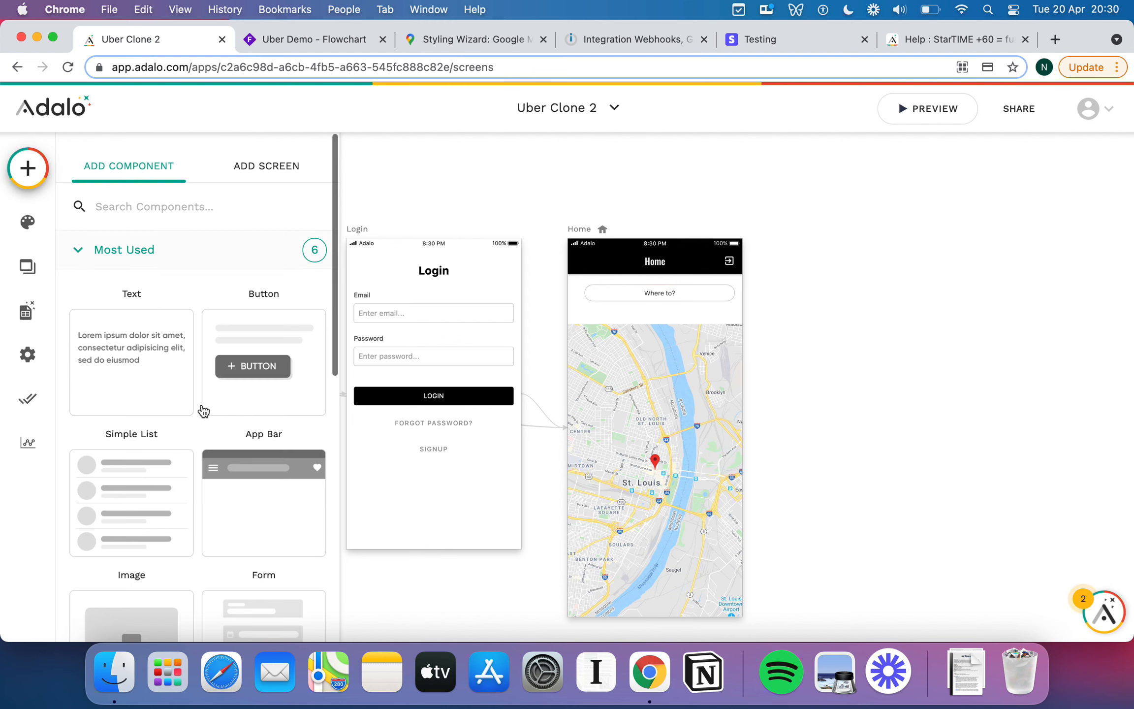
scroll(206, 393, down, 6)
click(81, 340)
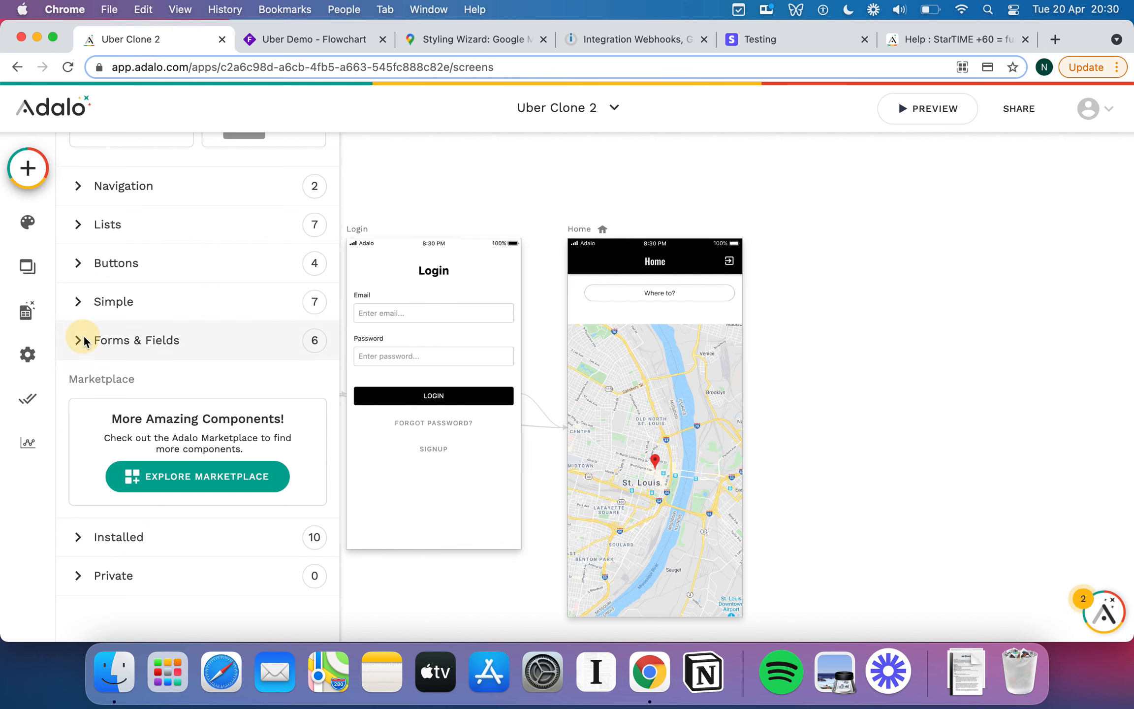
scroll(254, 375, down, 3)
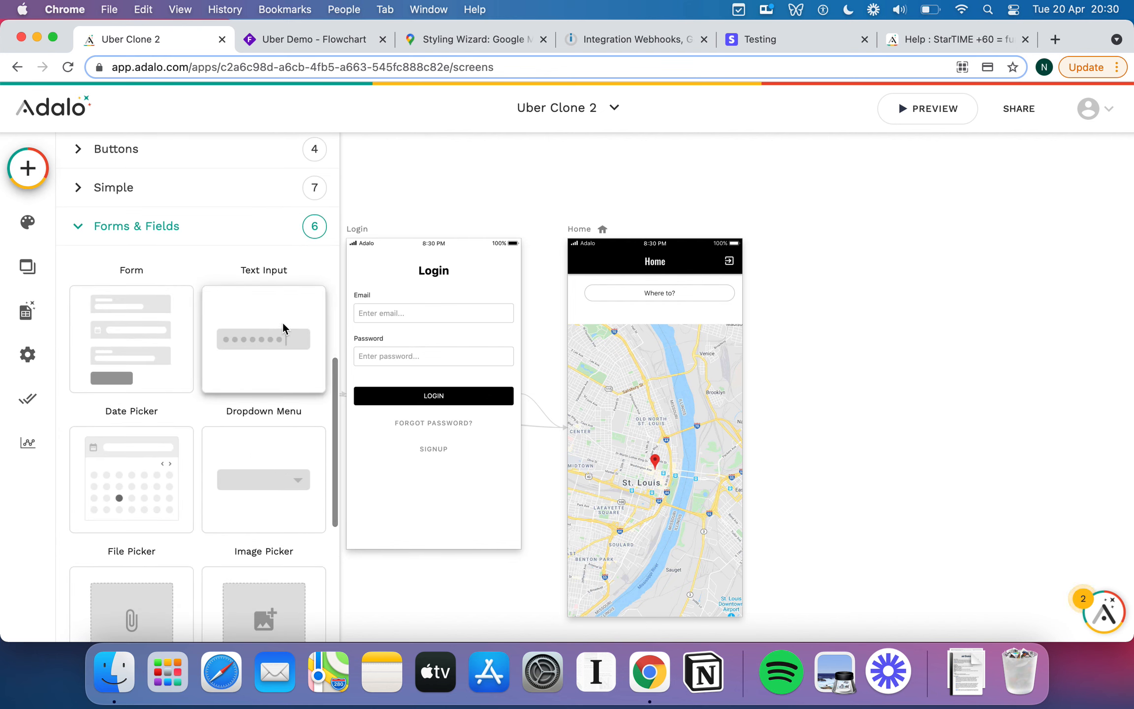
drag(282, 321, 659, 316)
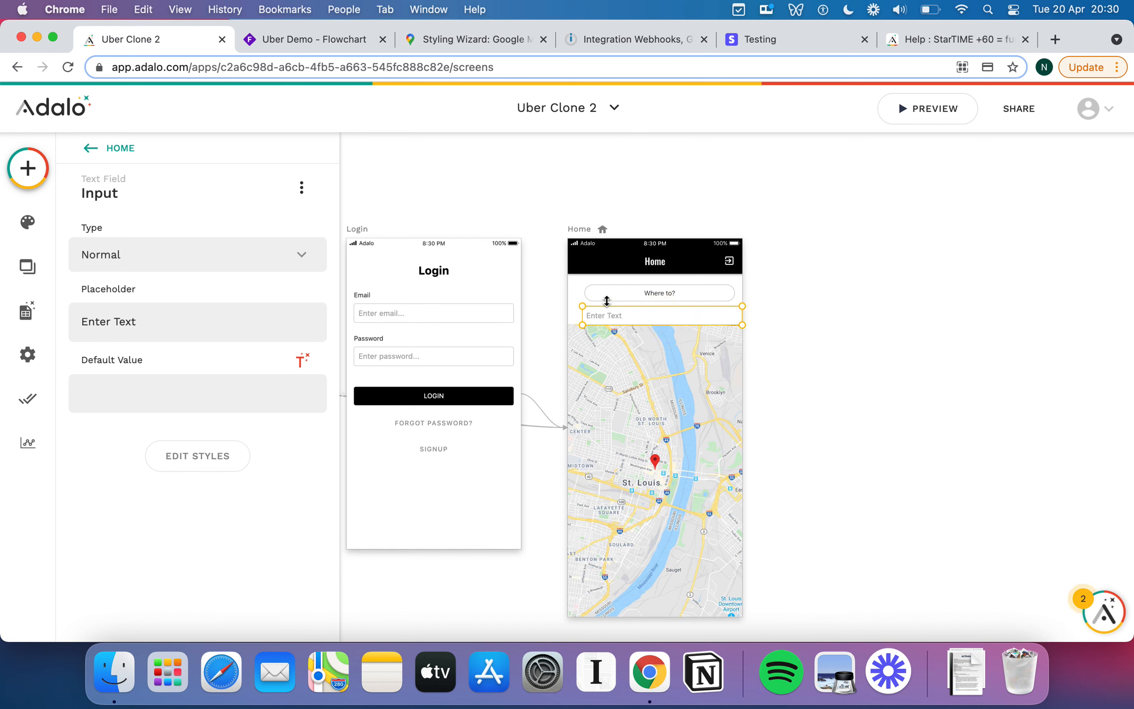
click(573, 293)
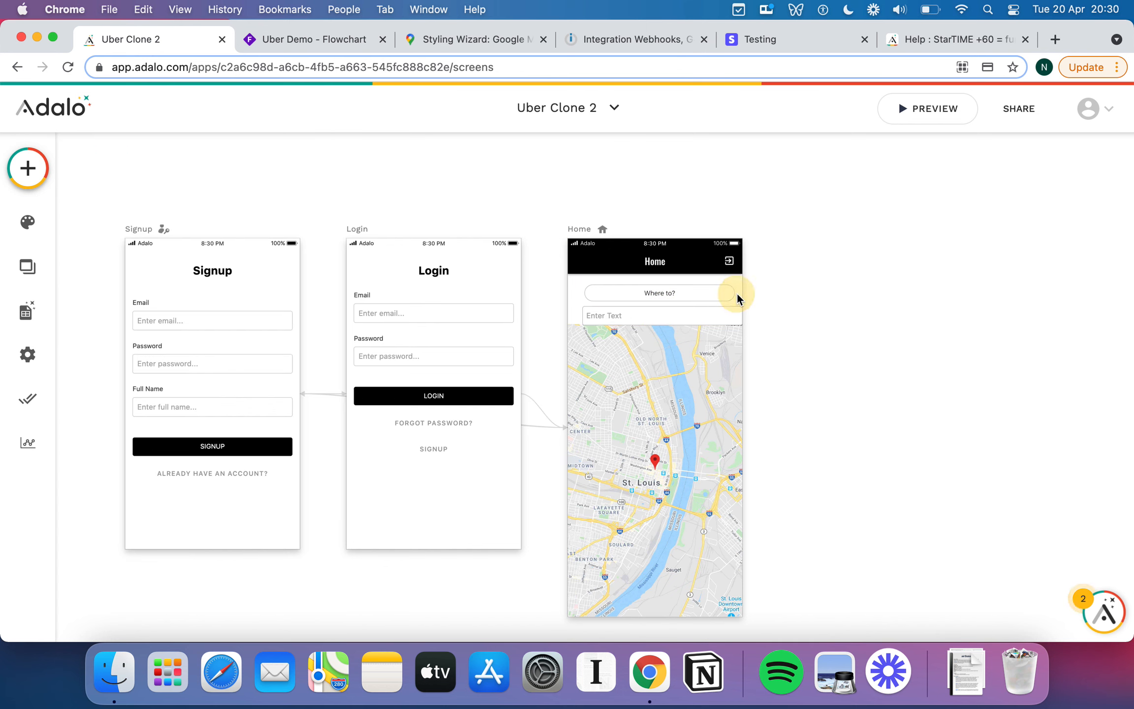
click(628, 317)
key(BackSpace)
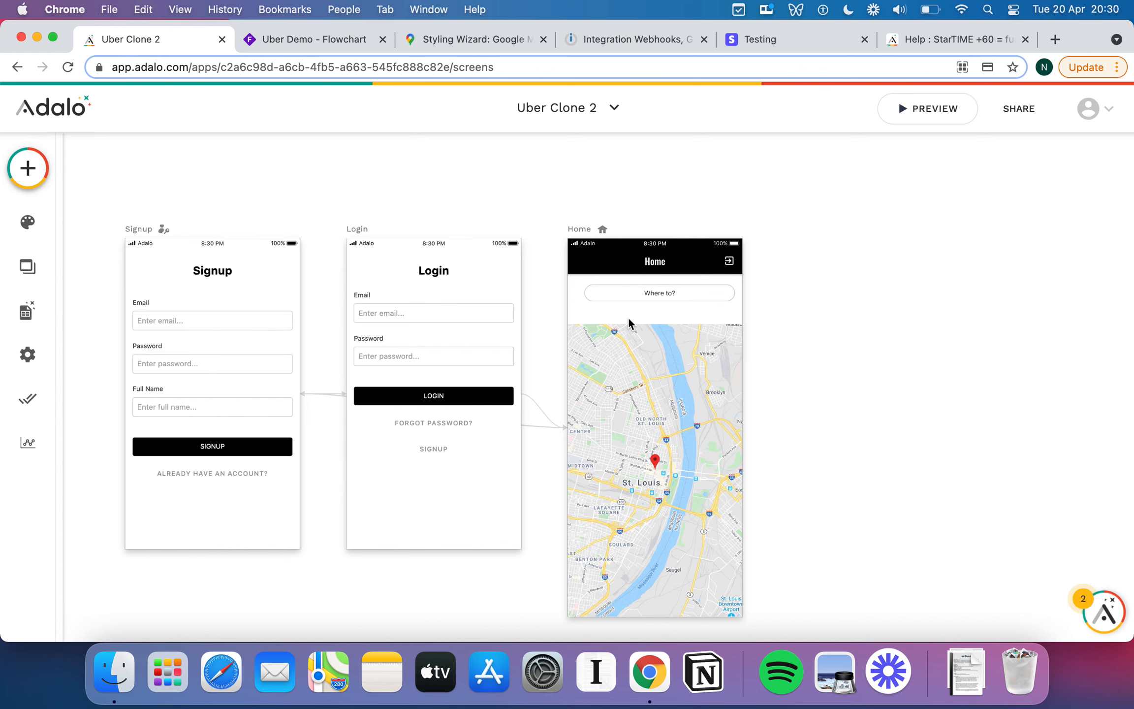
Stretch the map's top edge up to sit just beneath the Where to? button.
drag(672, 289, 671, 294)
click(667, 371)
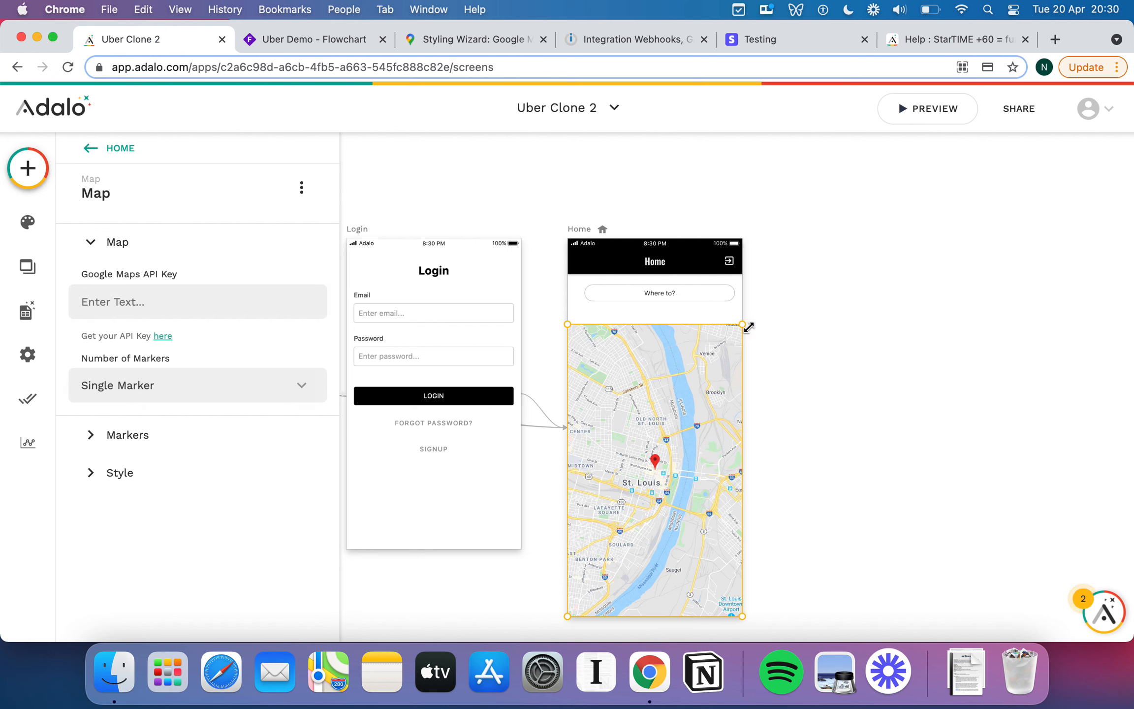
mouse_move(742, 324)
mouse_down()
mouse_move(733, 307)
mouse_move(739, 313)
mouse_up()
click(675, 295)
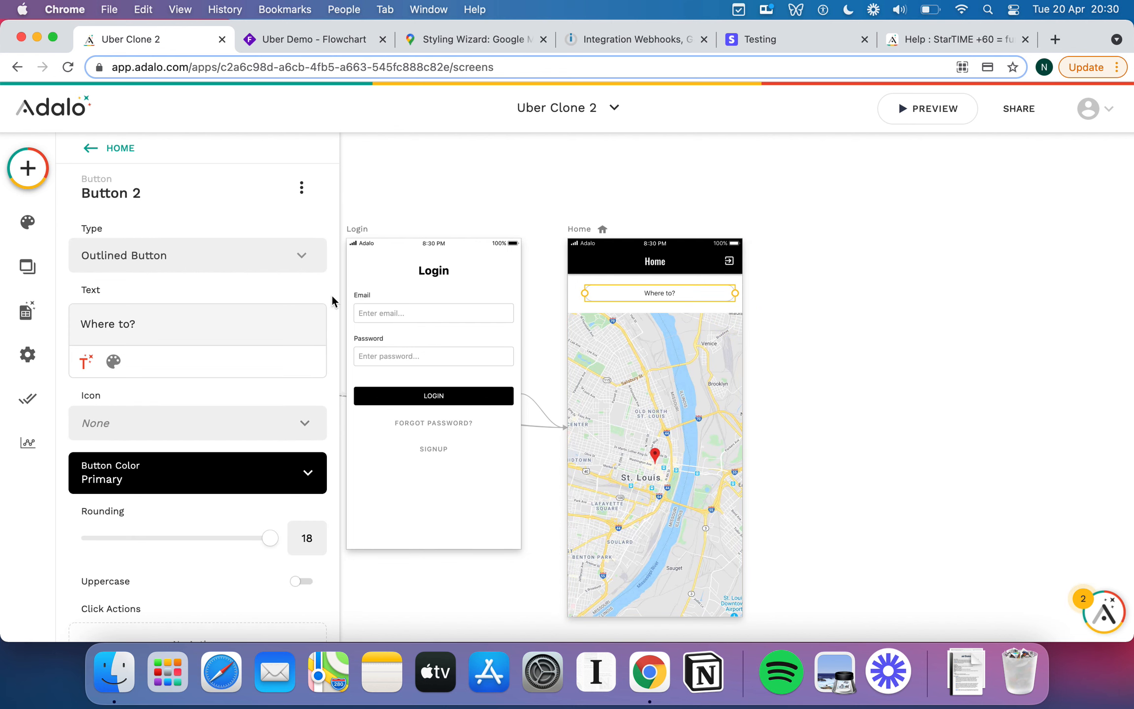
Link the Where to? button to a new blank screen named 'Location Search'.
scroll(162, 318, down, 3)
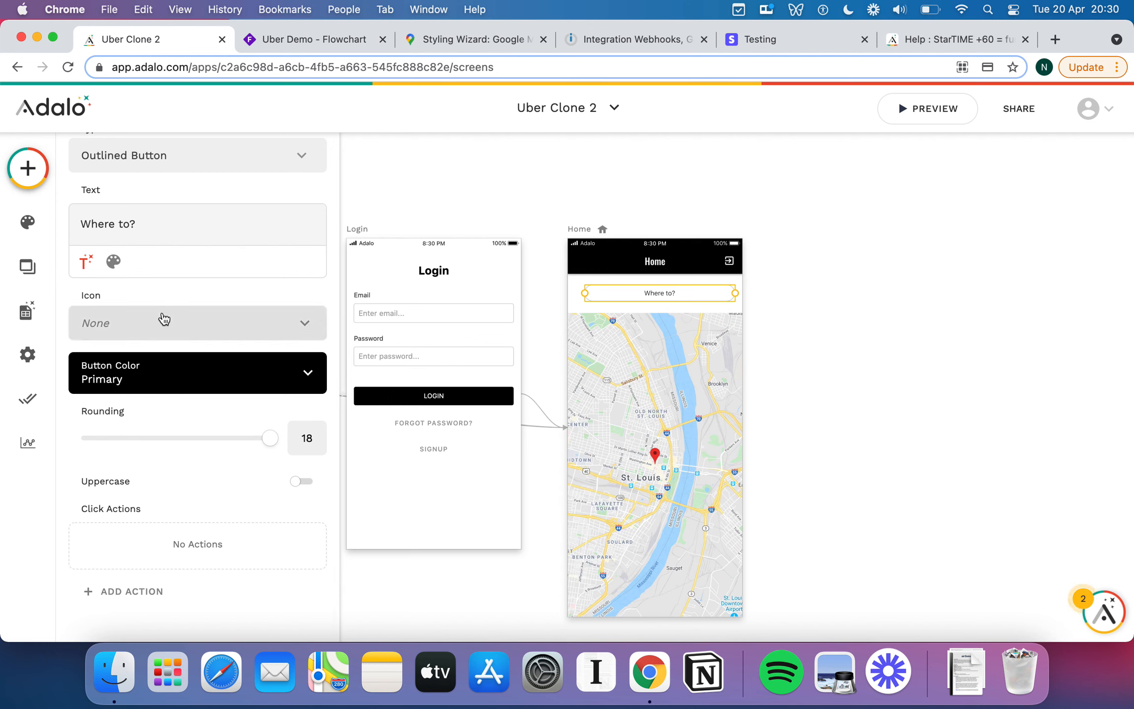
click(125, 589)
mouse_move(228, 302)
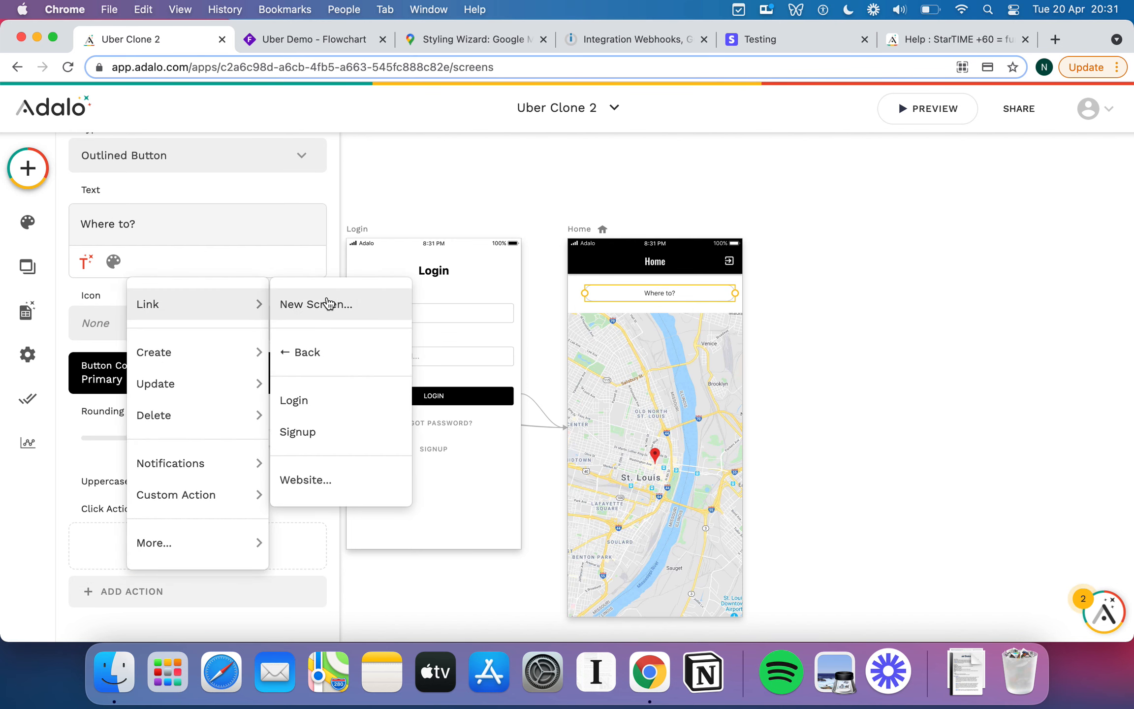
click(396, 316)
click(428, 236)
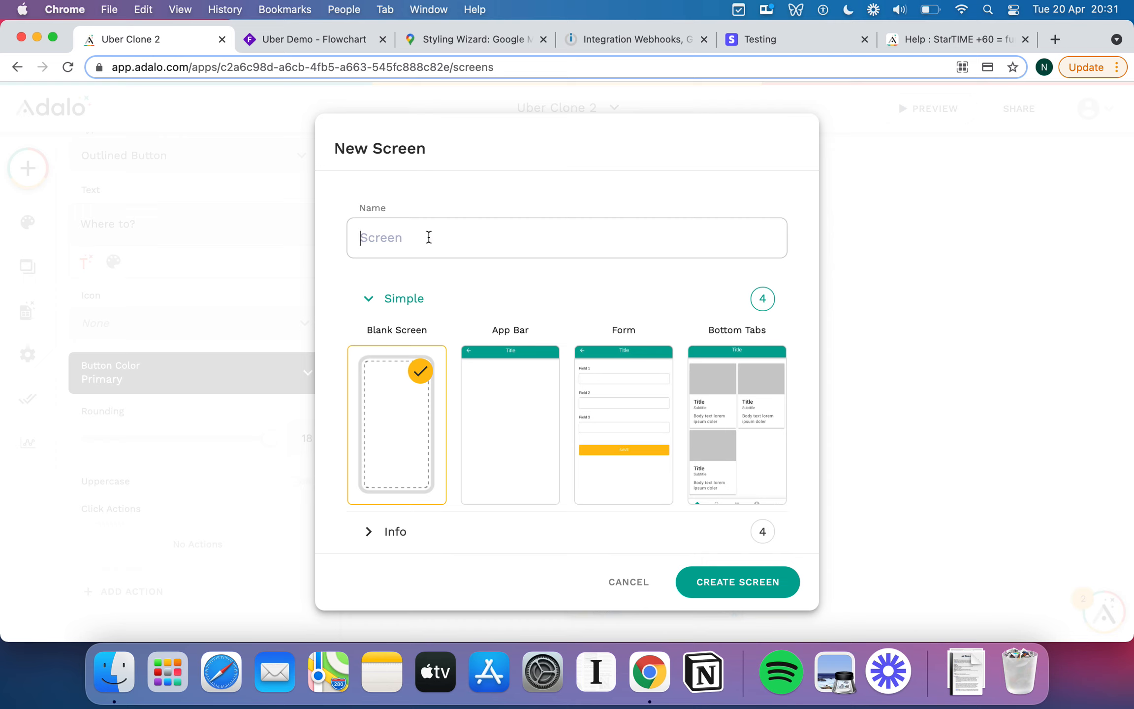
text(Location Seart)
click(733, 583)
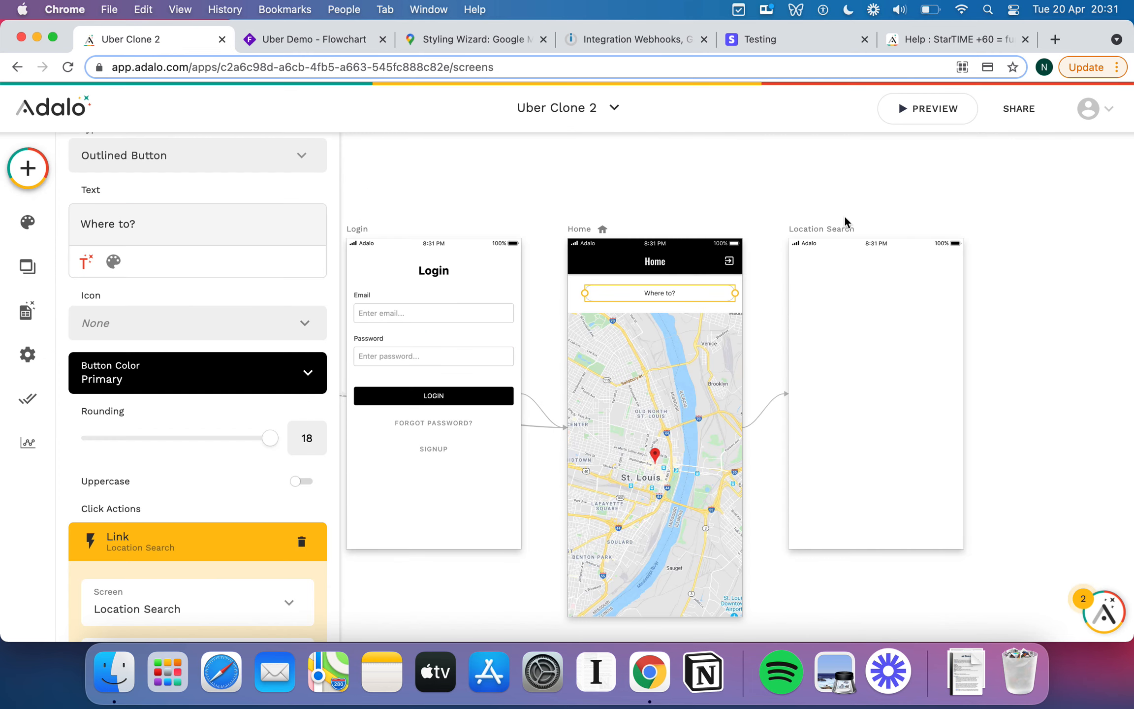
scroll(913, 330, right, 2)
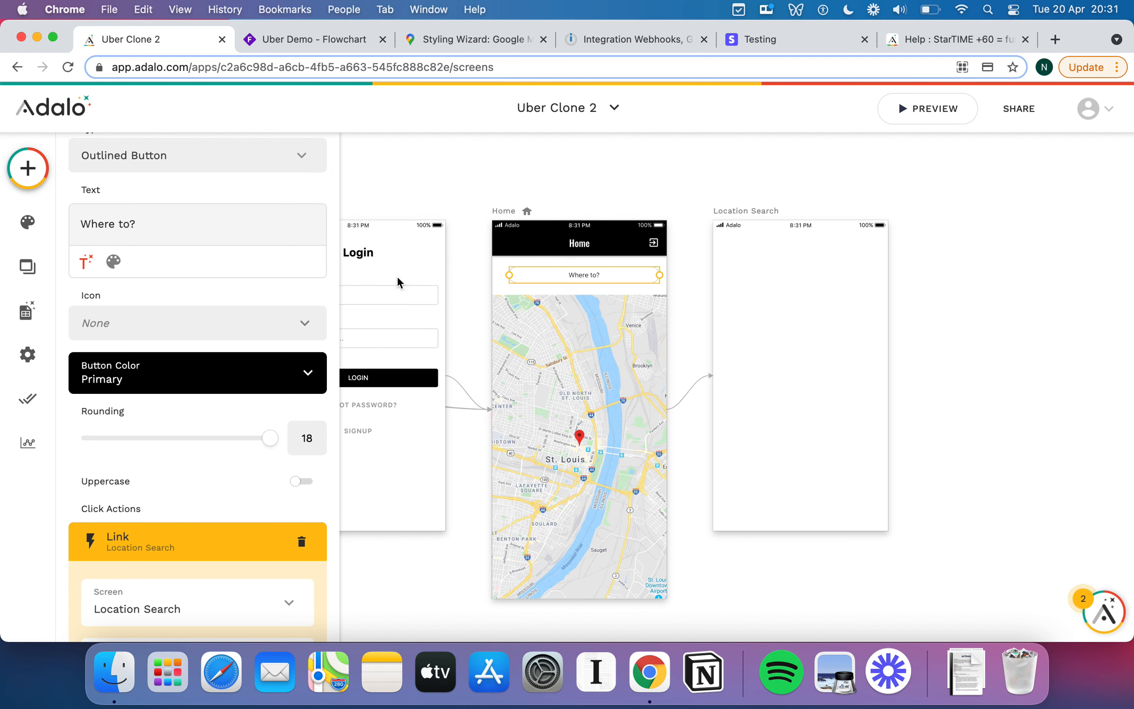
Place a Text Input at the top of the Location Search screen.
click(29, 168)
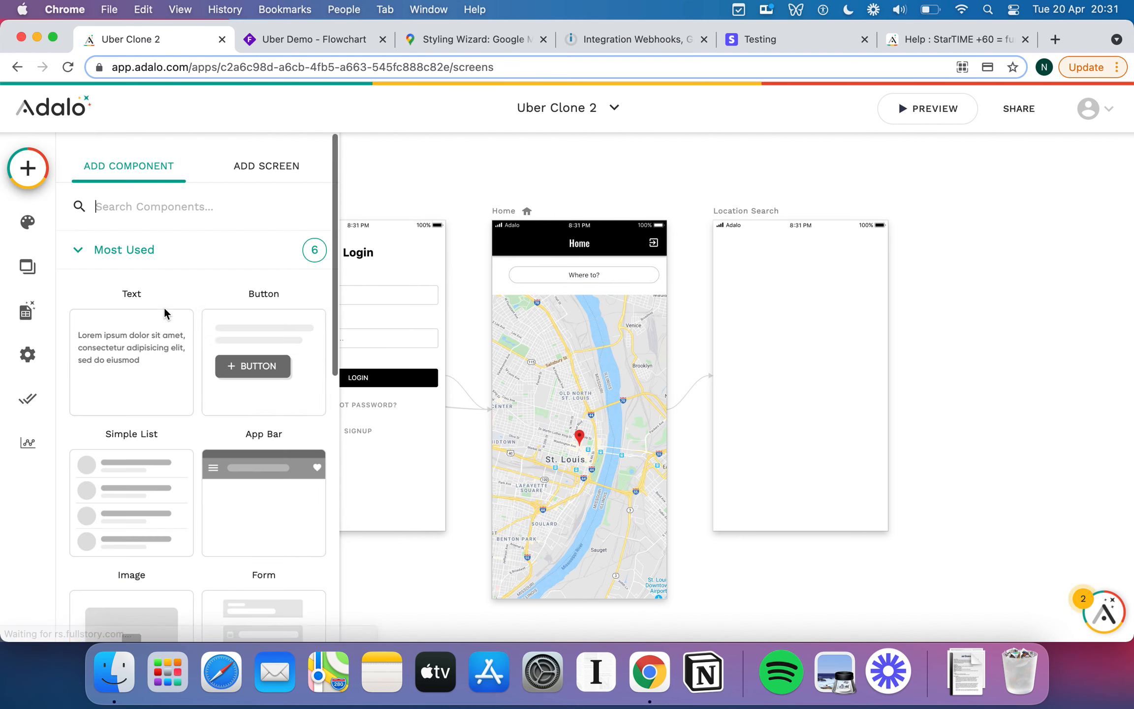
scroll(162, 417, down, 10)
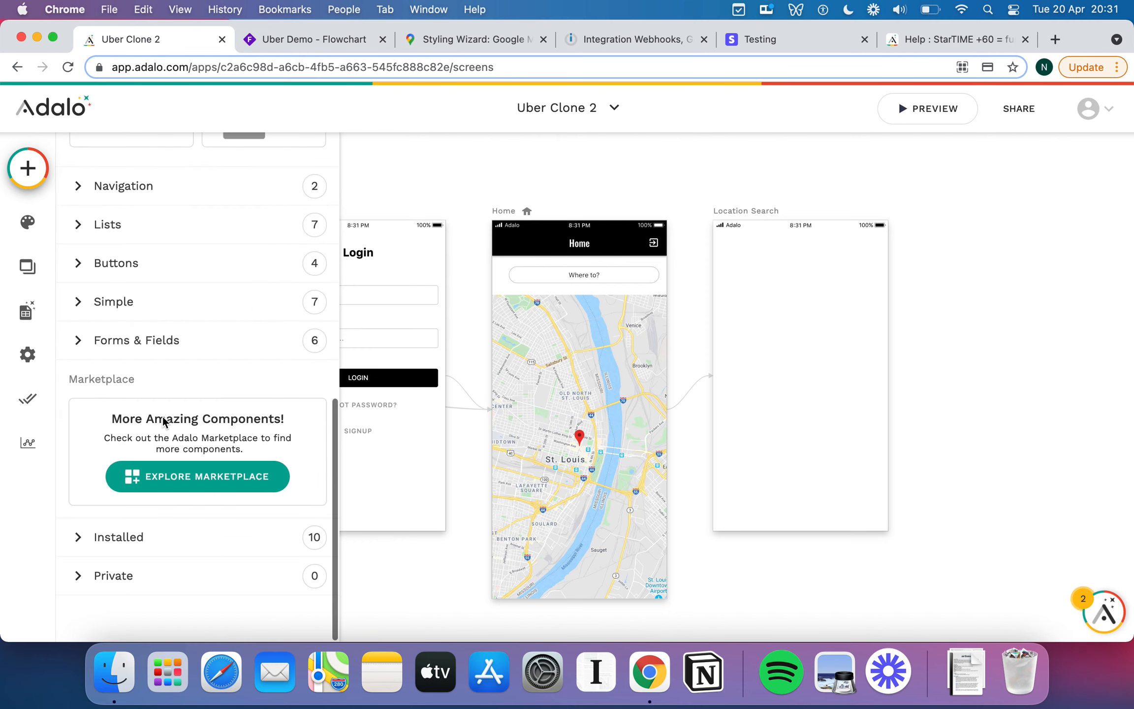
click(84, 343)
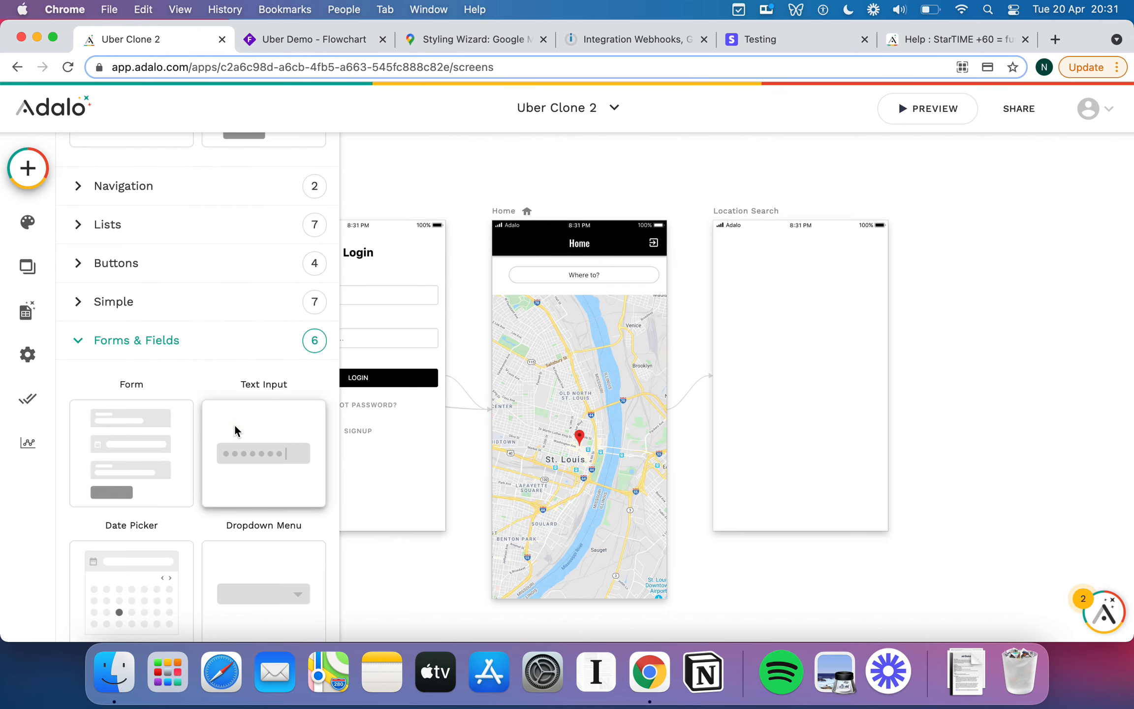
drag(236, 430, 826, 301)
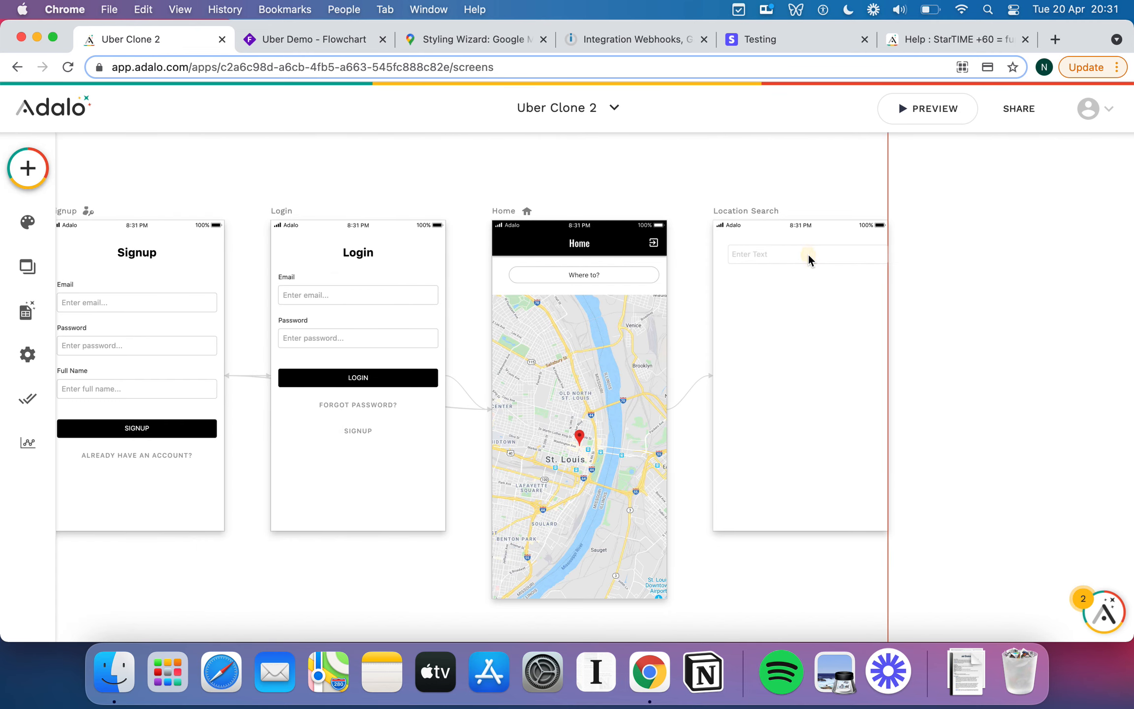
click(808, 254)
drag(805, 253, 803, 254)
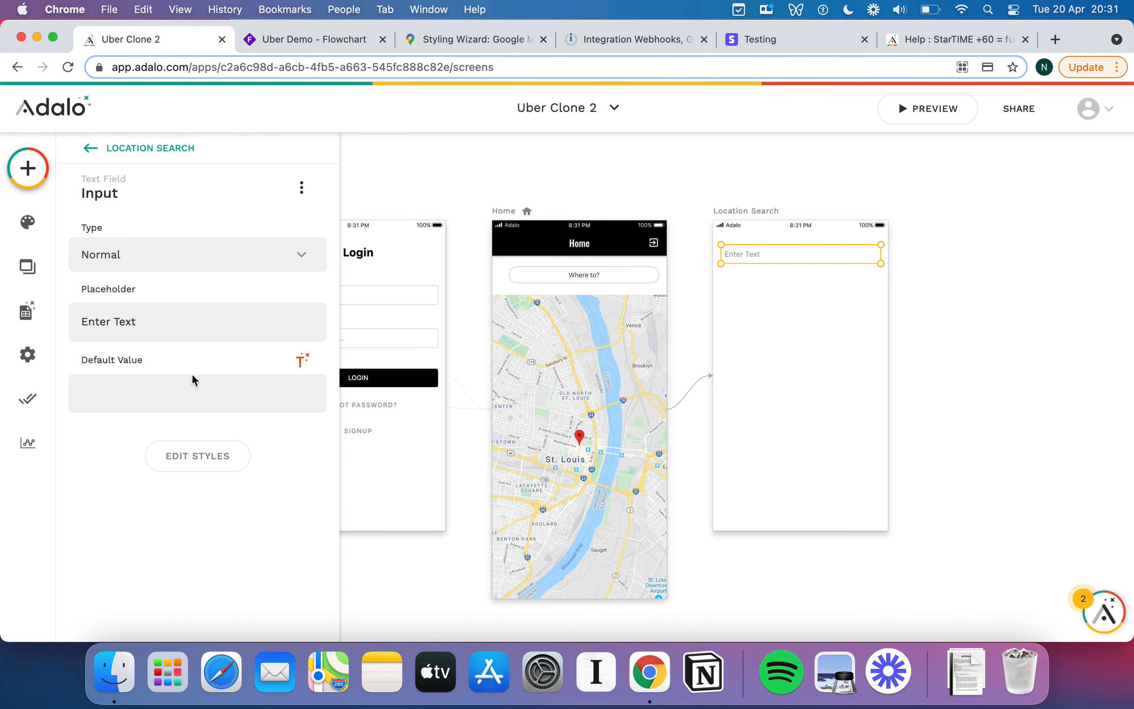
Raise the text input's corner rounding to 20.
click(212, 449)
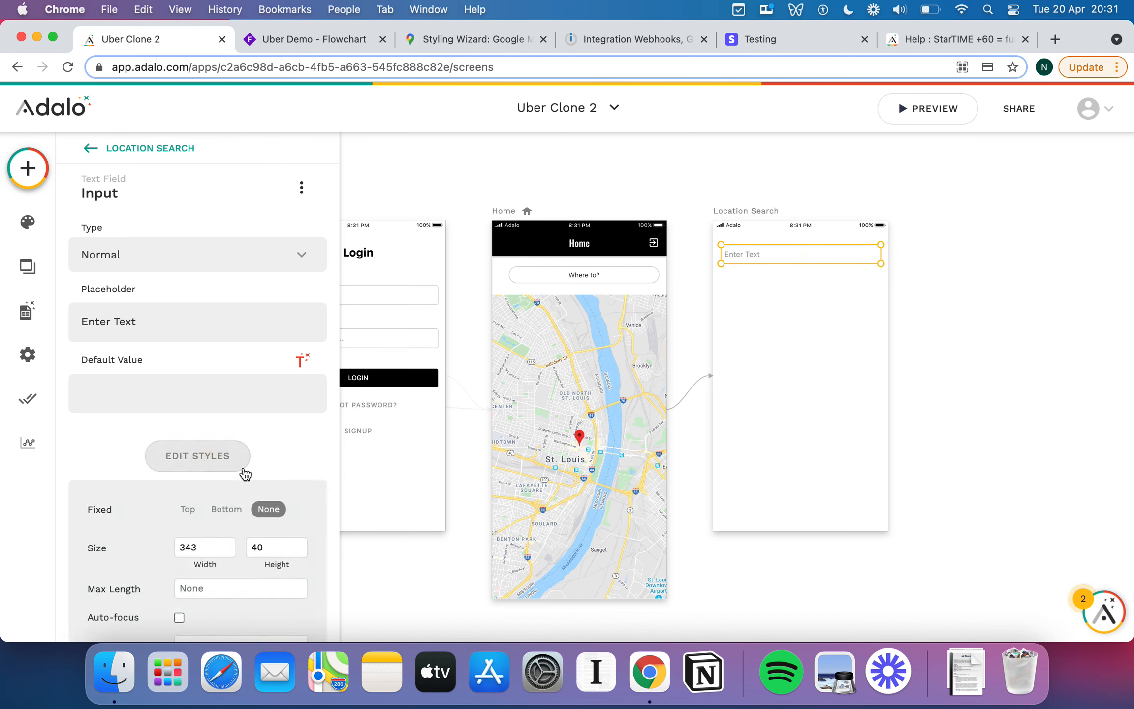
scroll(243, 475, down, 5)
scroll(246, 473, down, 2)
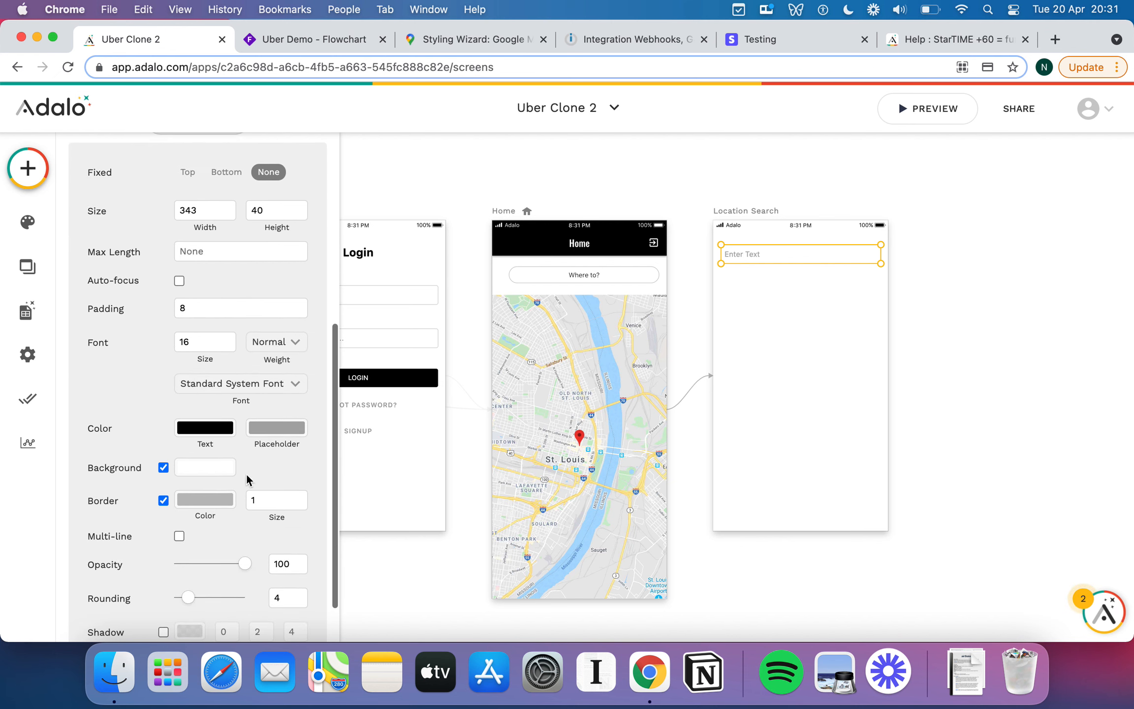
drag(192, 601, 295, 597)
click(779, 361)
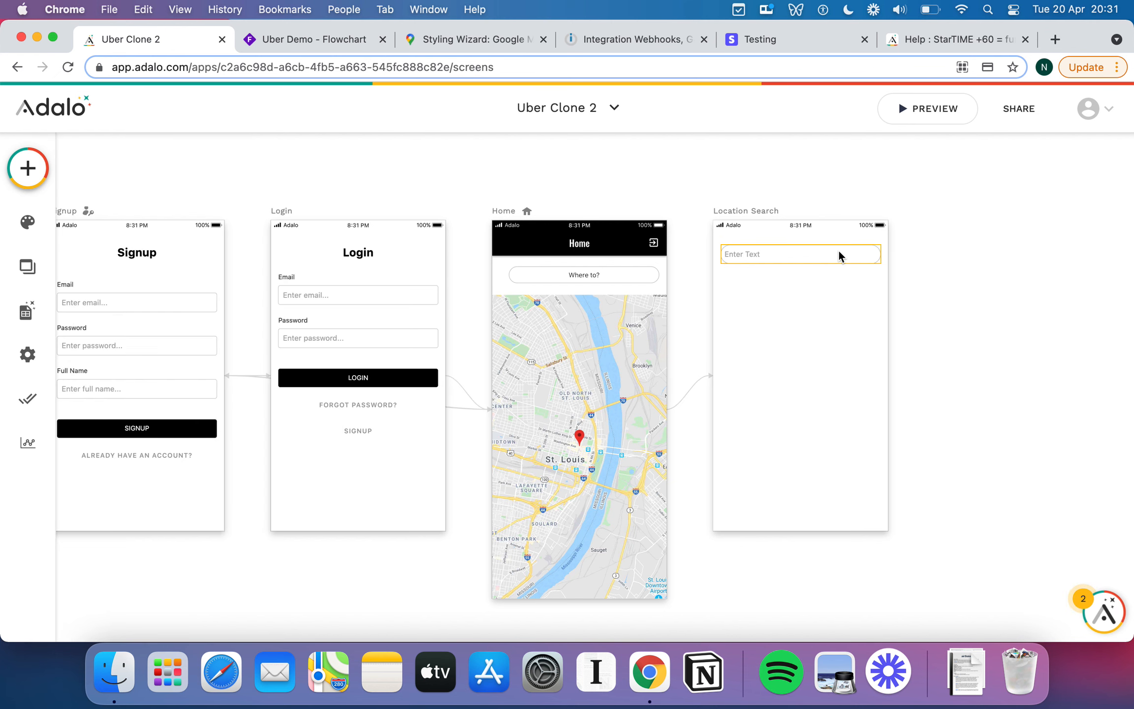
Narrow the text input from 343 to about 307 wide.
click(839, 253)
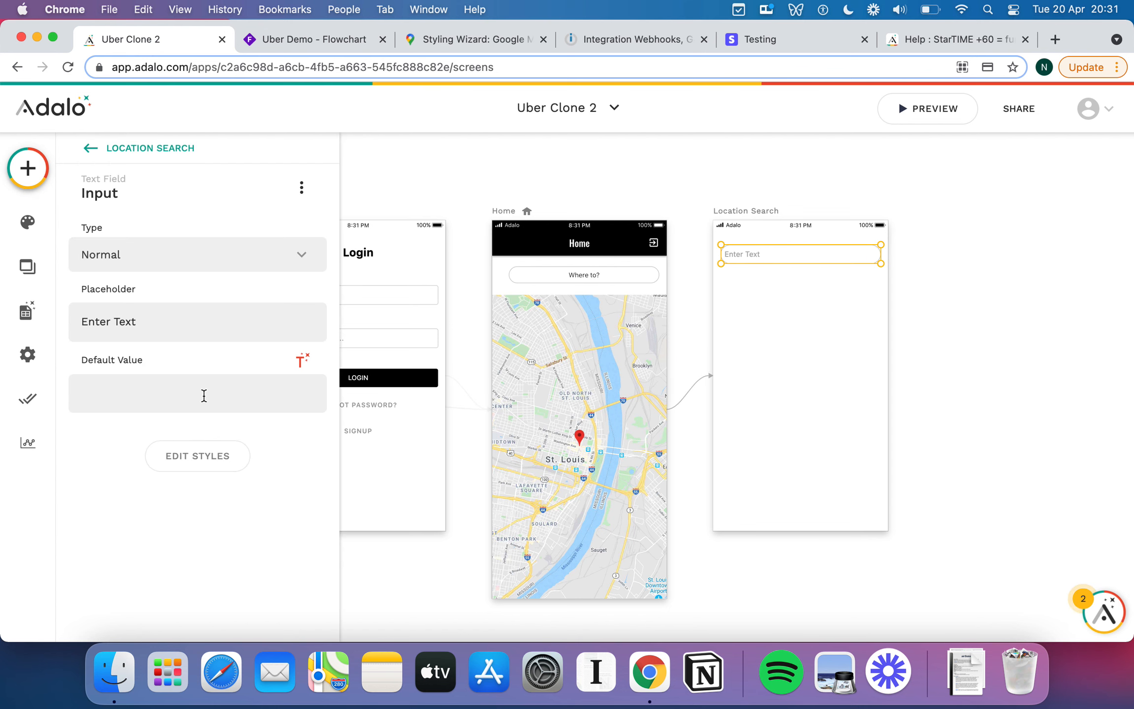
click(211, 454)
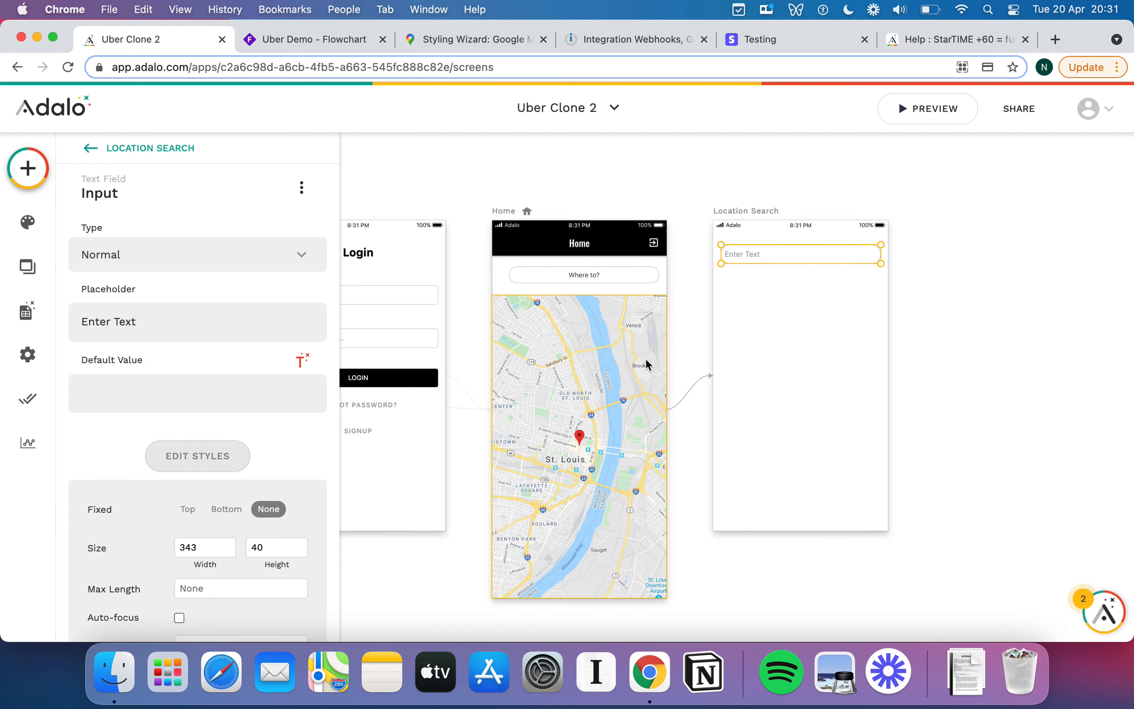
drag(721, 265, 737, 264)
click(801, 309)
scroll(799, 304, up, 5)
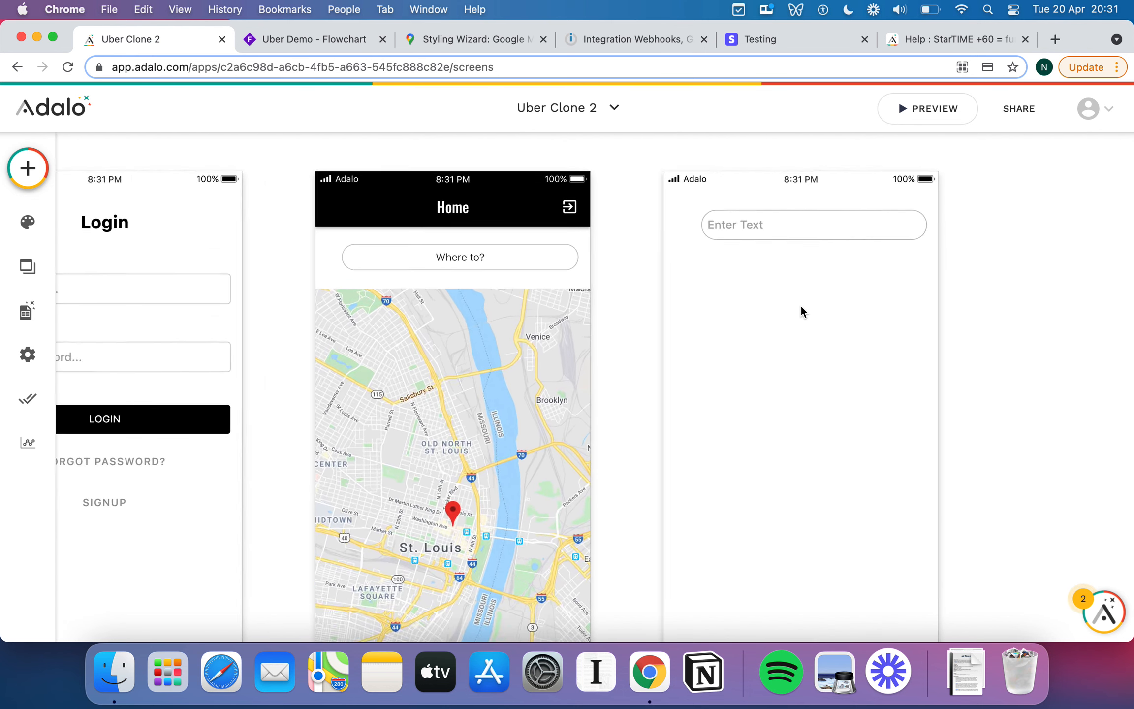
Raise the text input's padding from 14 to 20 and check the result.
click(727, 215)
click(201, 455)
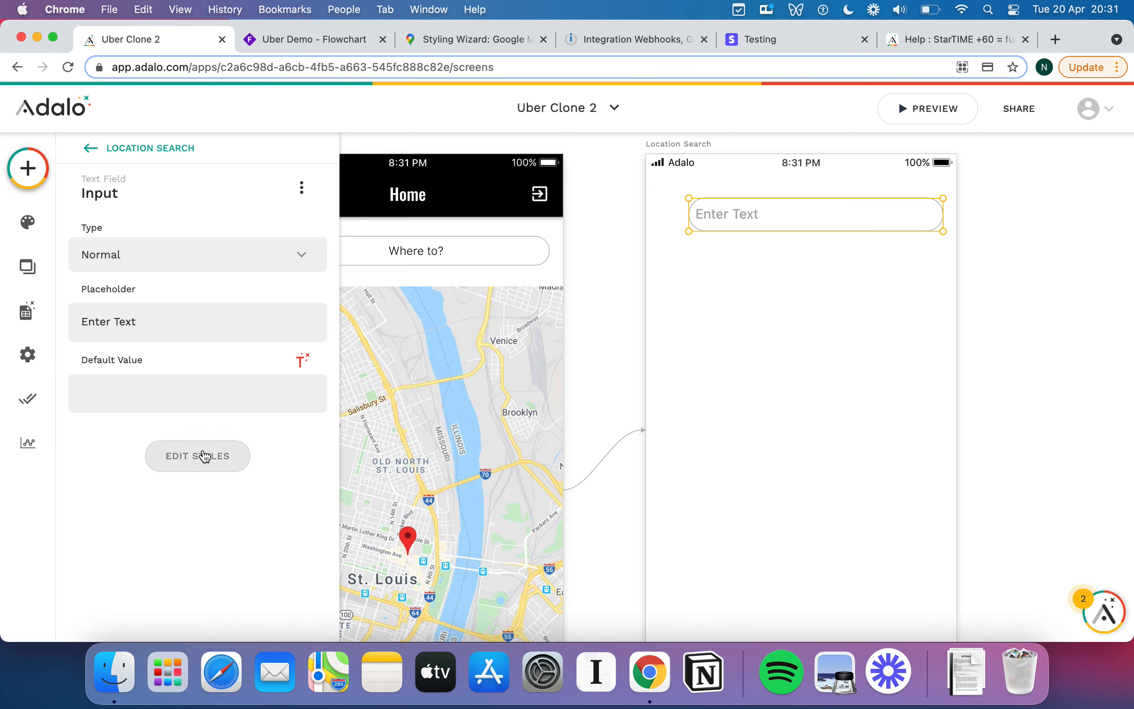
scroll(235, 508, down, 5)
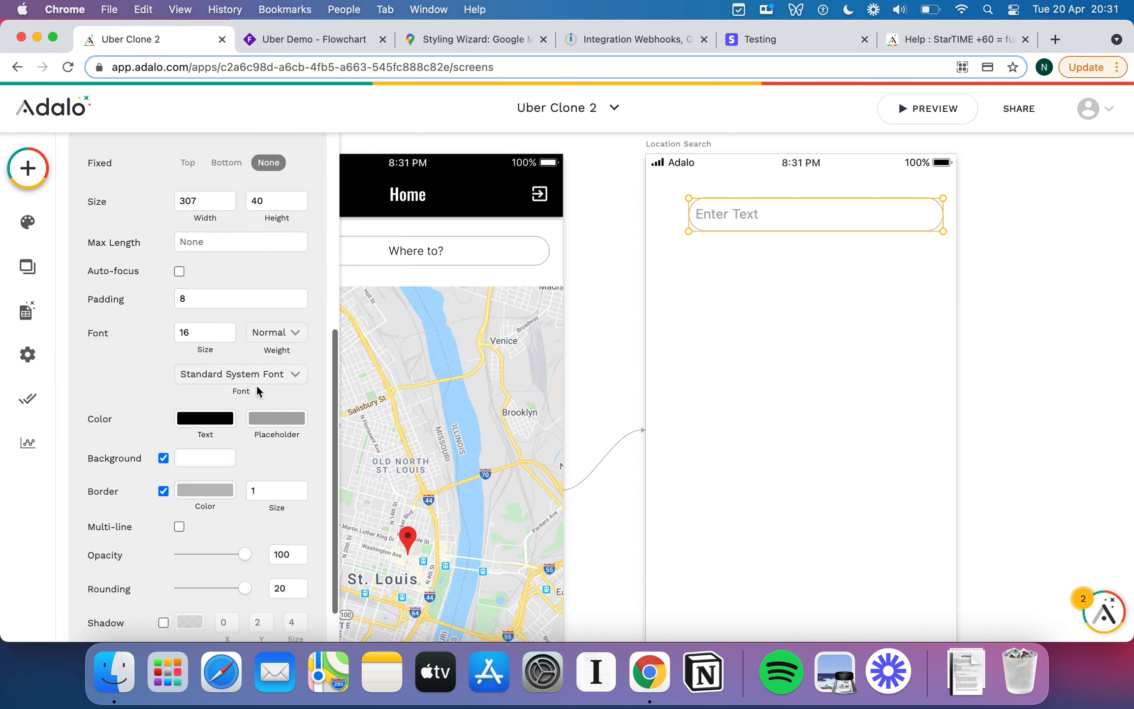
click(205, 299)
key(BackSpace)
text(14)
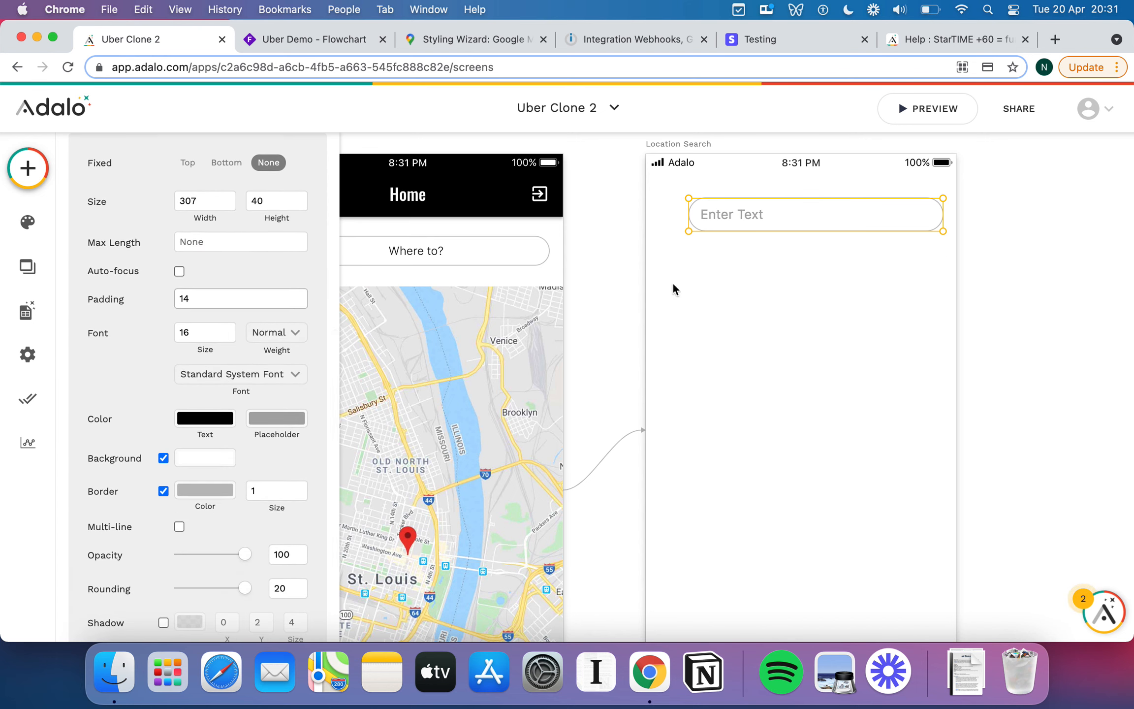
key(BackSpace)
key(BackSpace)
text(0)
key(BackSpace)
text(20)
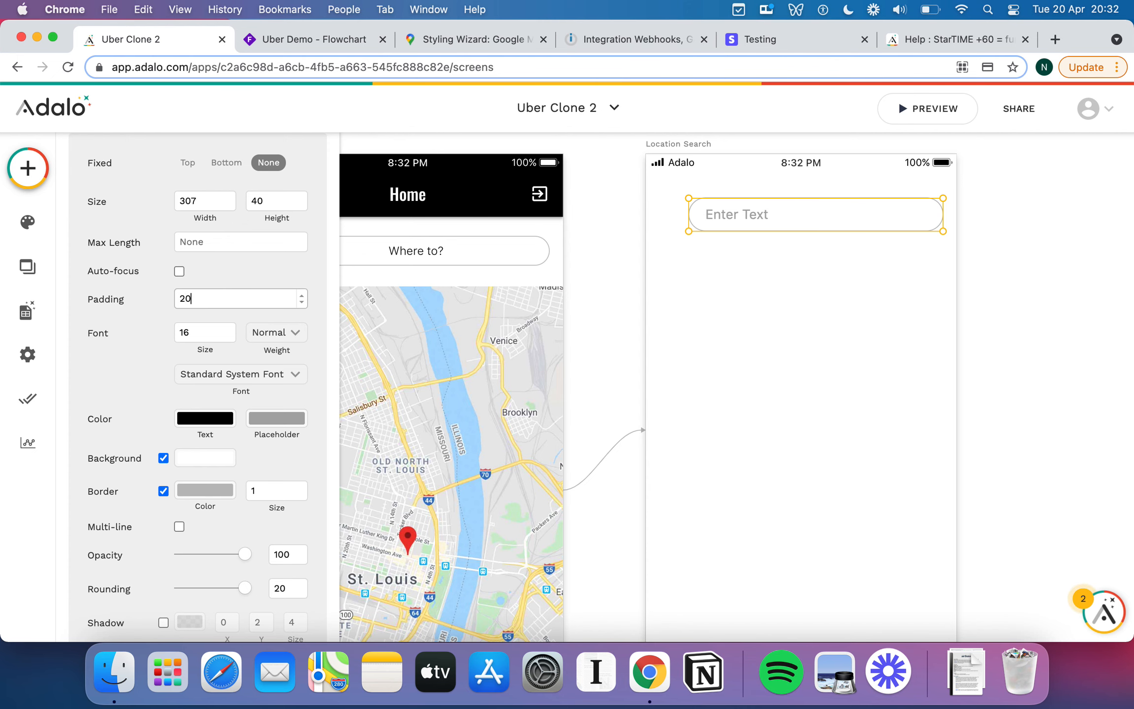
click(744, 237)
click(799, 215)
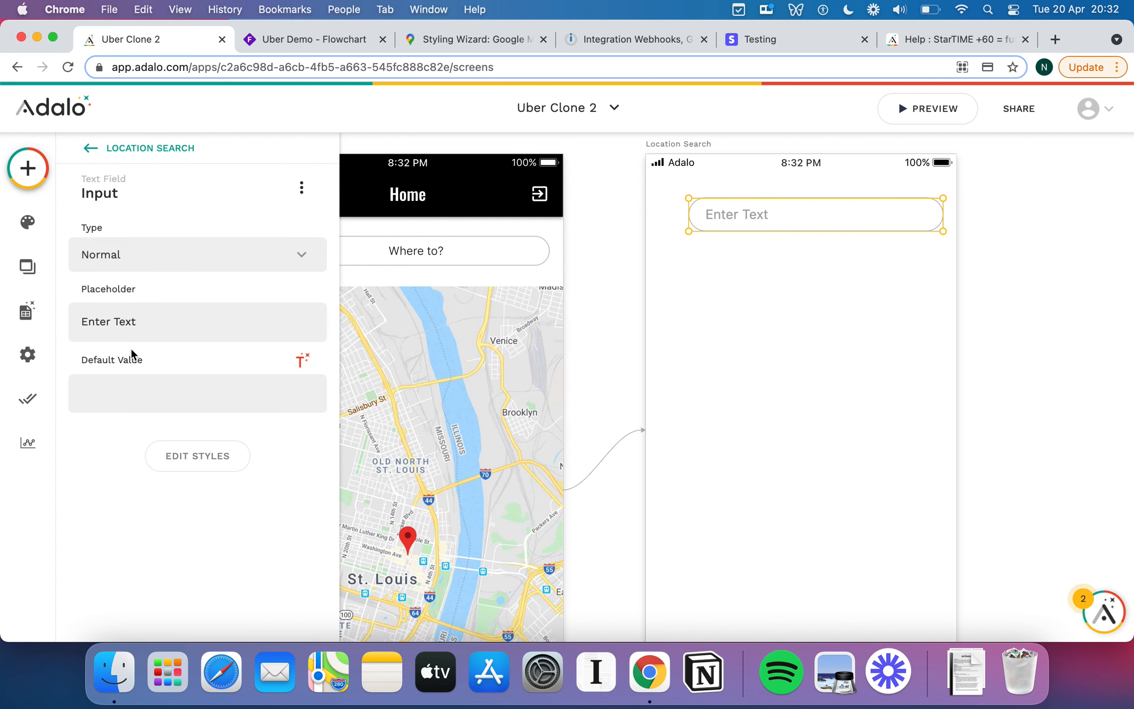
click(202, 455)
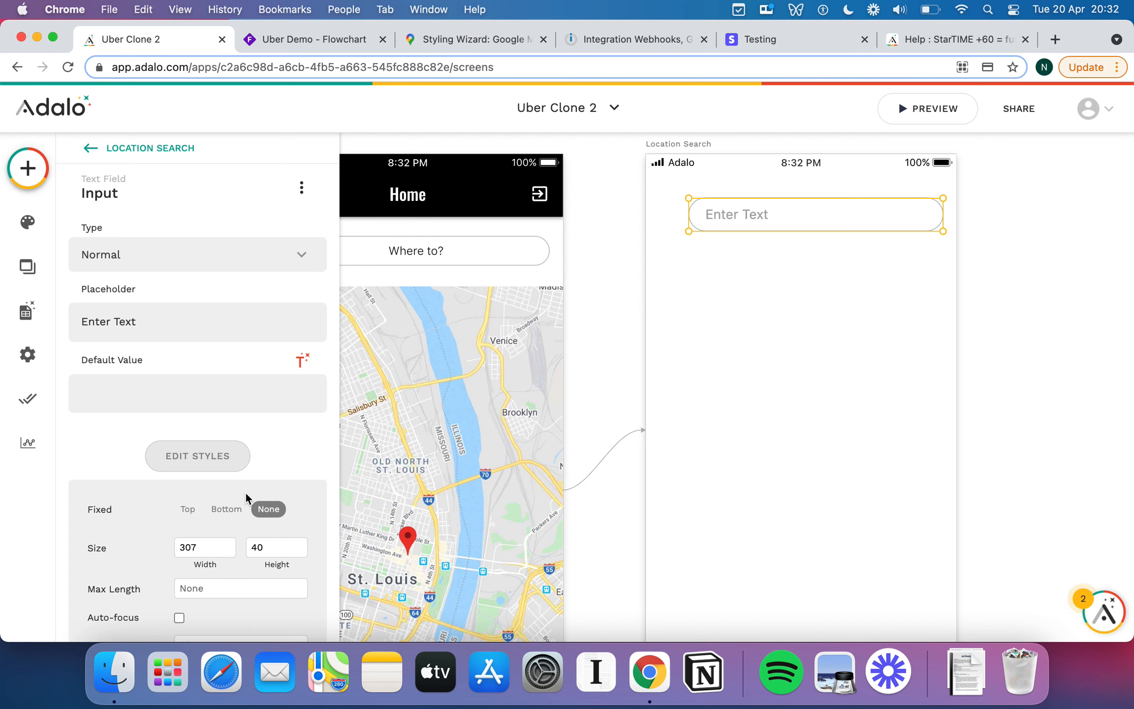
scroll(245, 490, down, 6)
scroll(246, 491, up, 6)
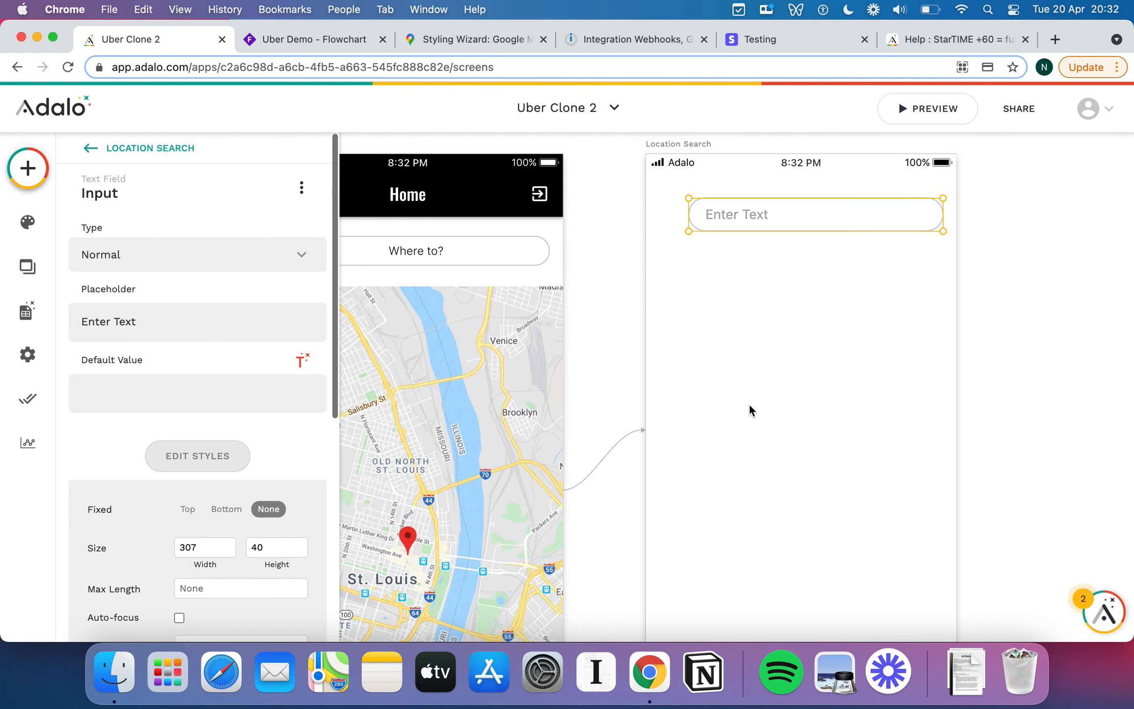
Rename the Enter Text field to 'Current Address Input'.
click(796, 395)
click(758, 215)
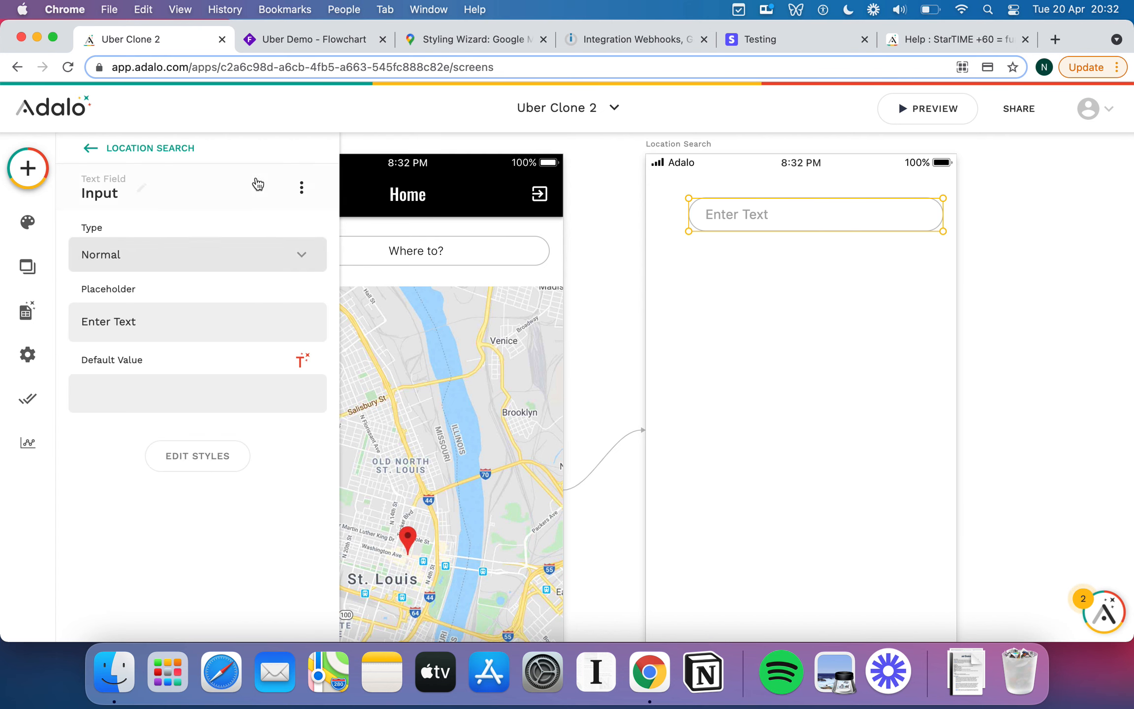
click(141, 187)
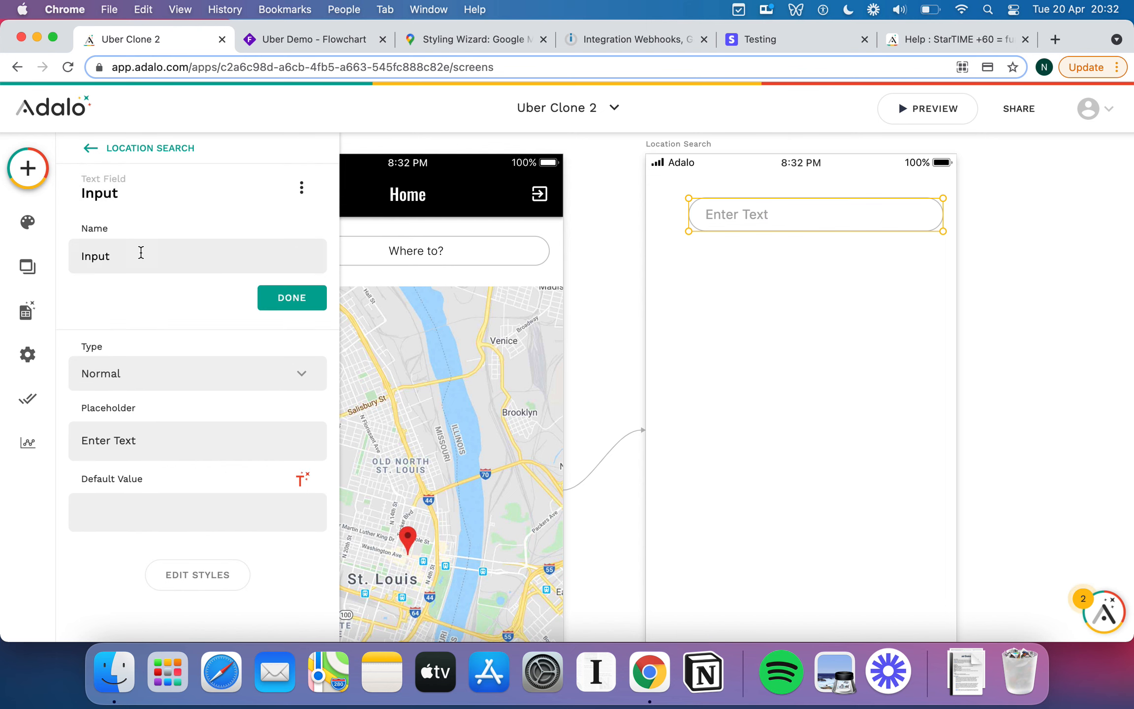
double_click(140, 250)
text(Hom)
key(BackSpace)
key(BackSpace)
key(BackSpace)
text(C)
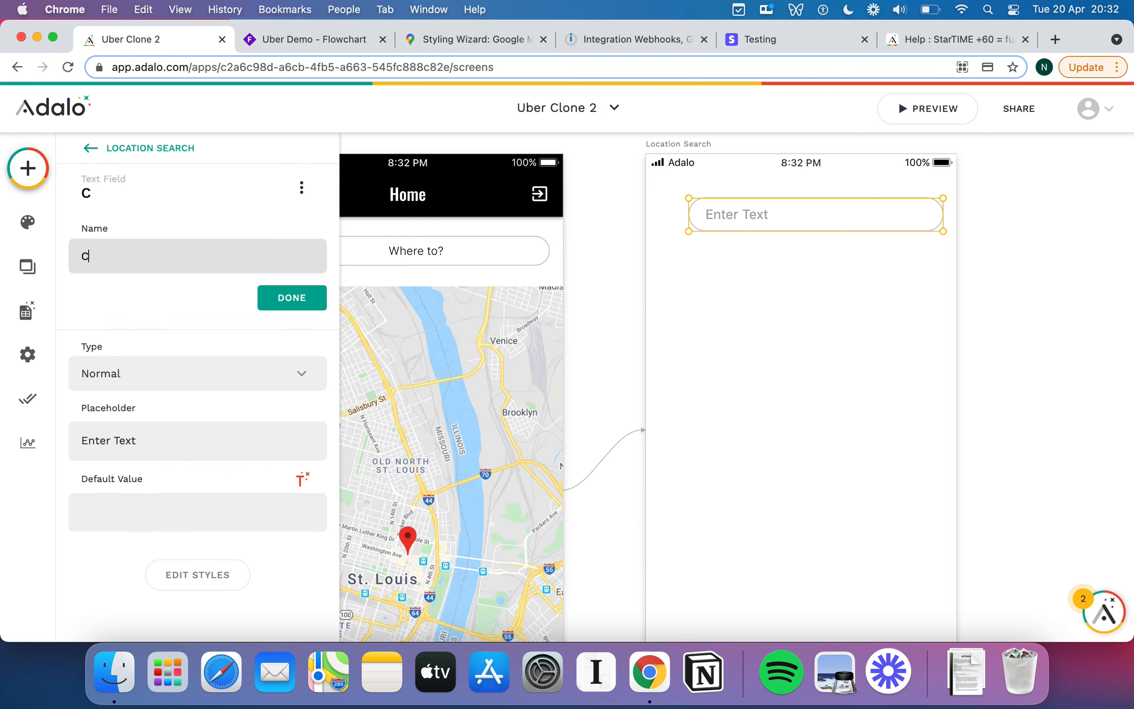
text(urrent Addre)
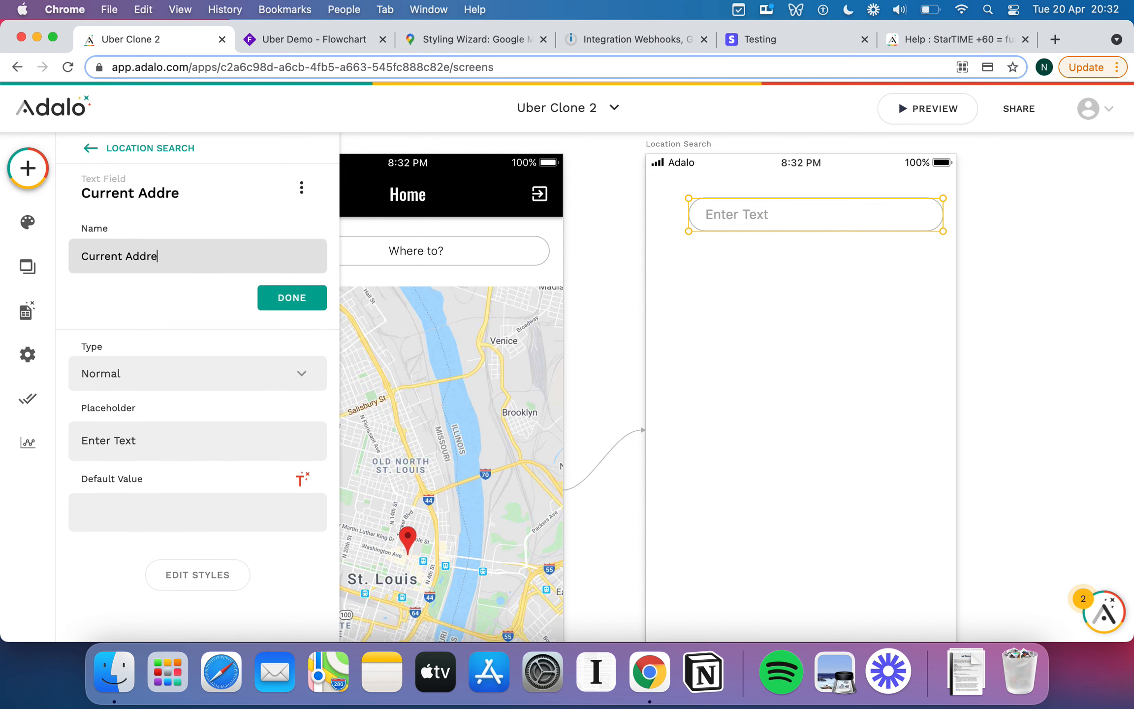
text(ss Input)
click(279, 297)
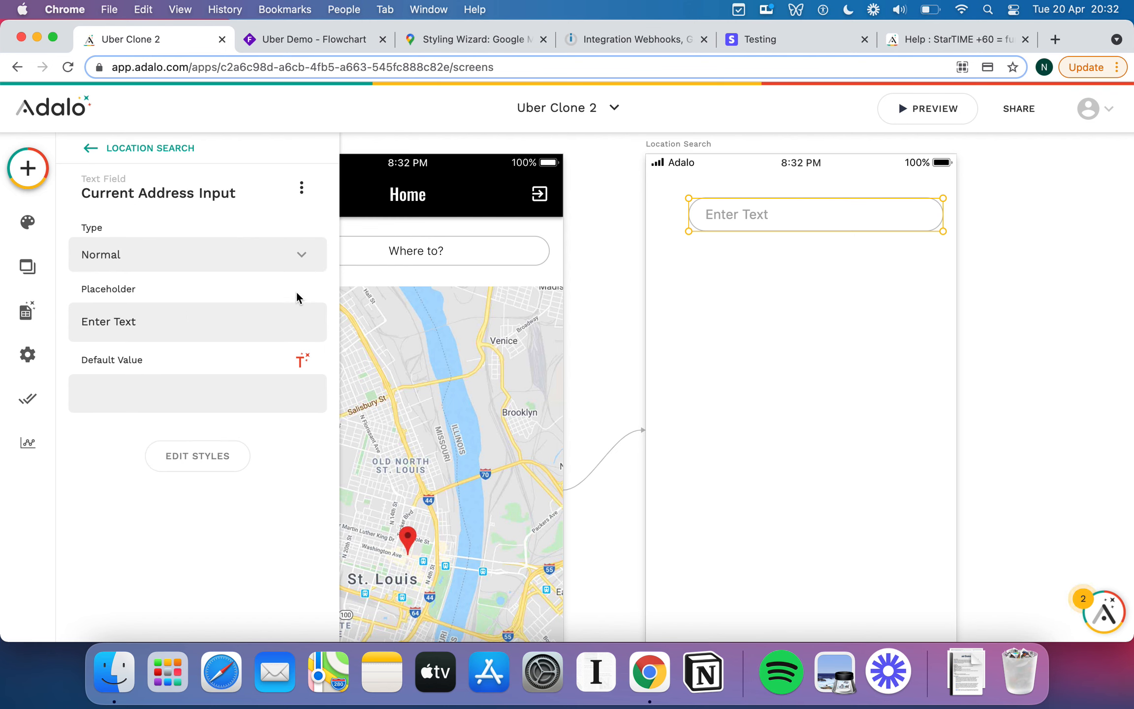
Set its placeholder to 'Where are you?' and paste a copy of the field.
triple_click(218, 321)
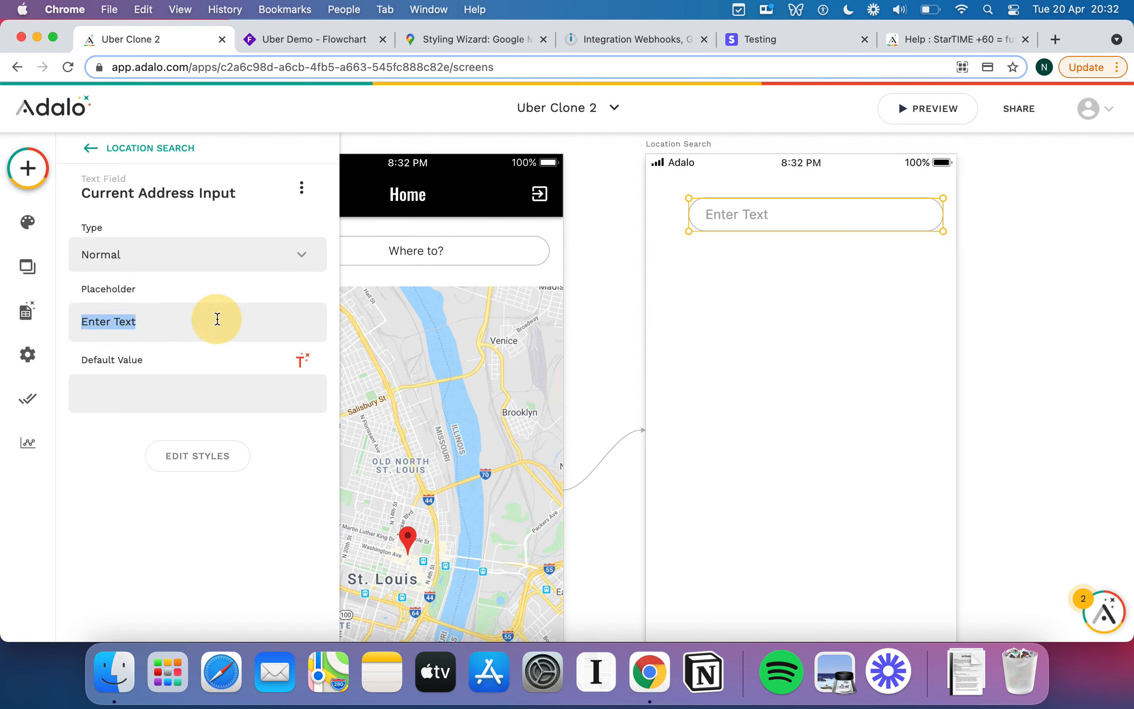
text(Where are you'/)
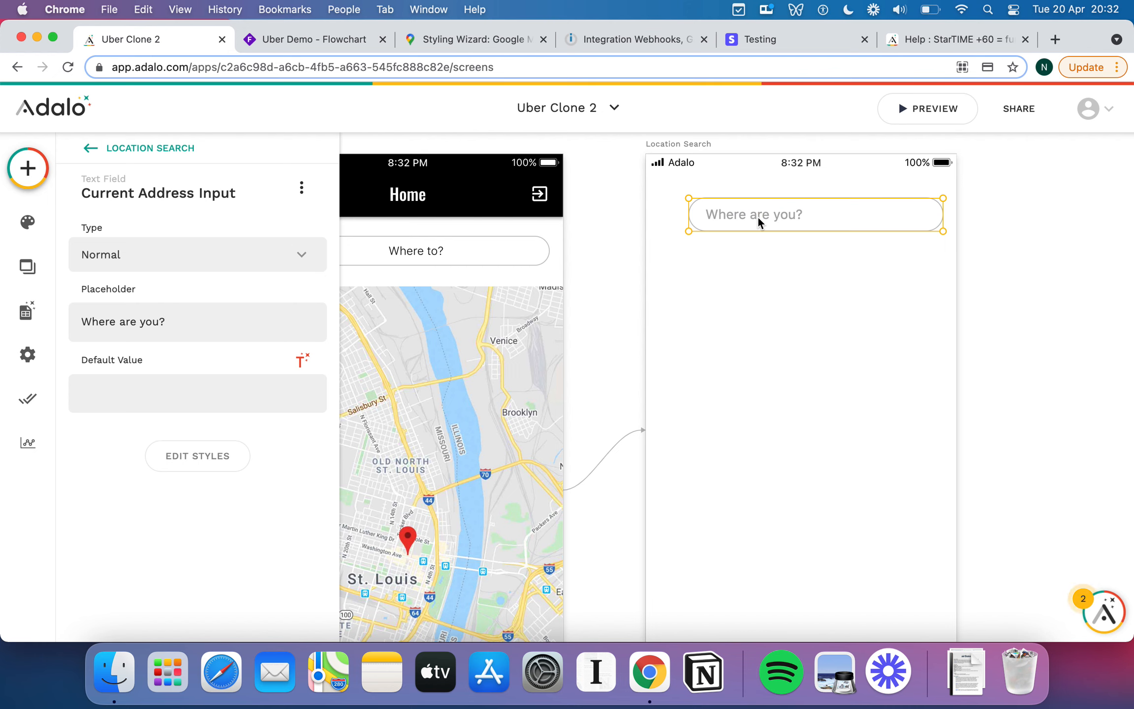
key(super+v)
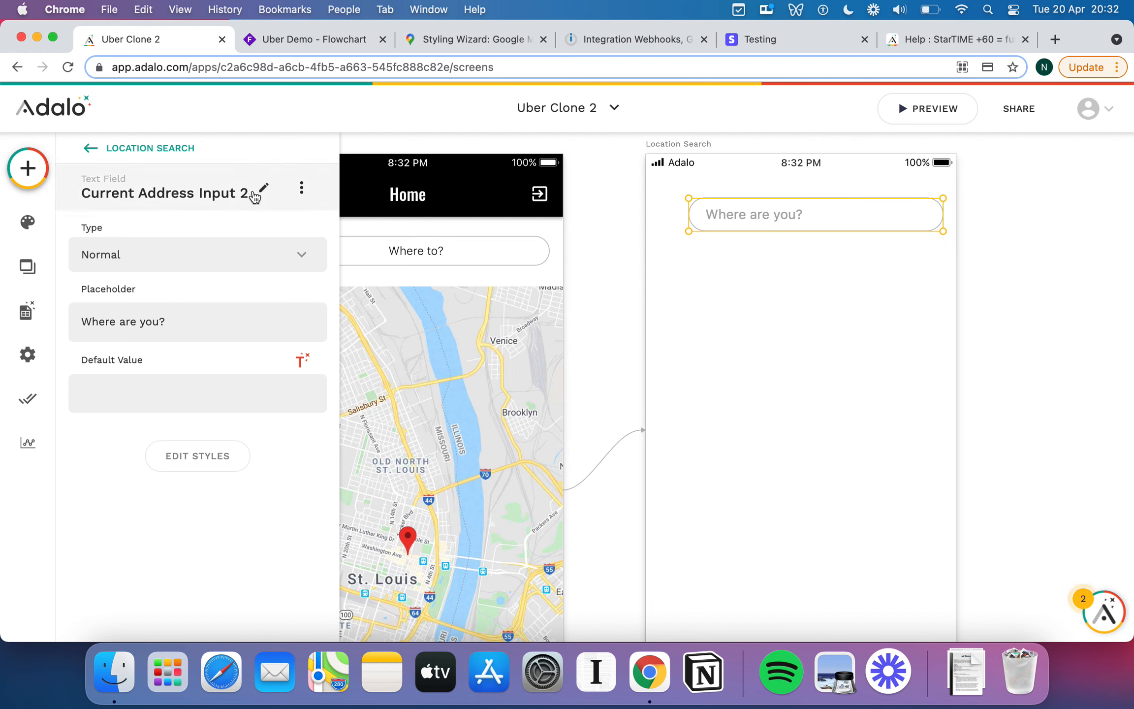
Move the copy below the first field and set its placeholder to 'Where to?'.
drag(835, 220, 831, 269)
click(179, 329)
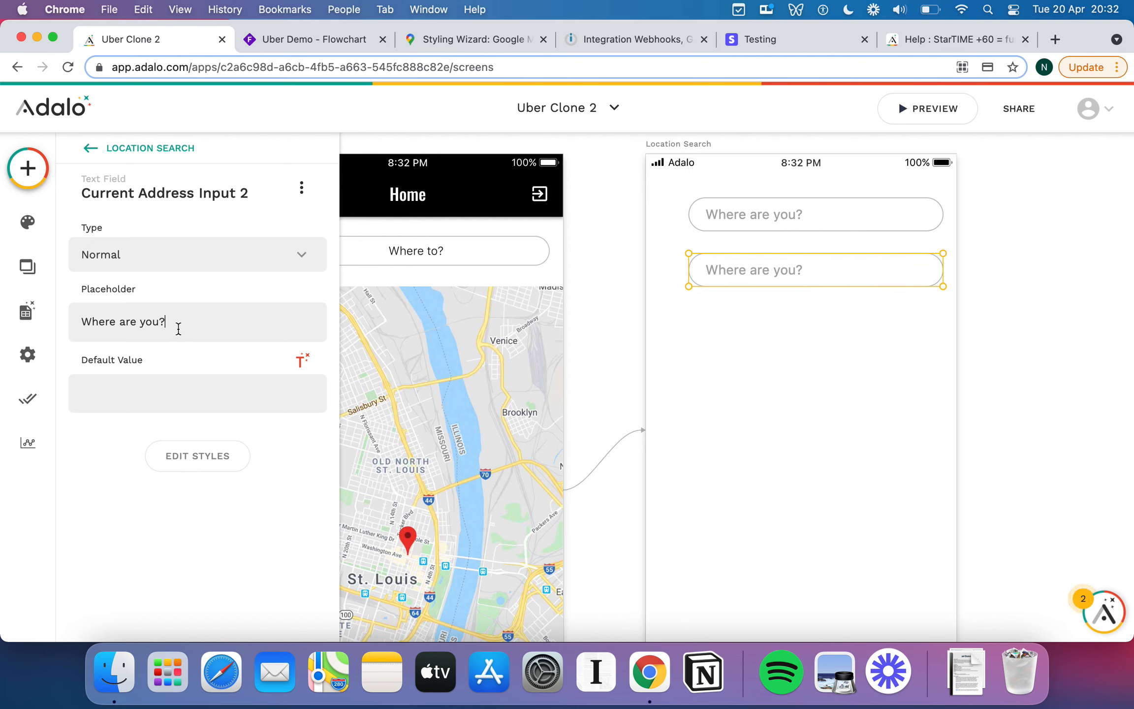
triple_click(179, 329)
text(Where are you going)
key(super+a)
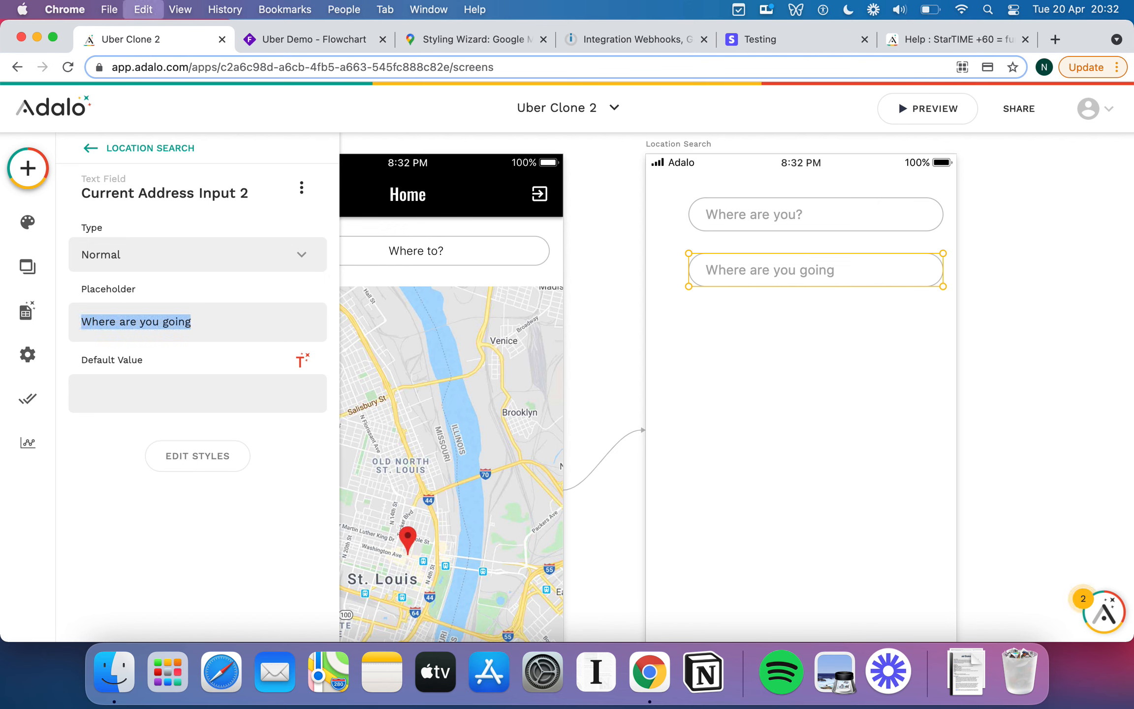
text(Where to?)
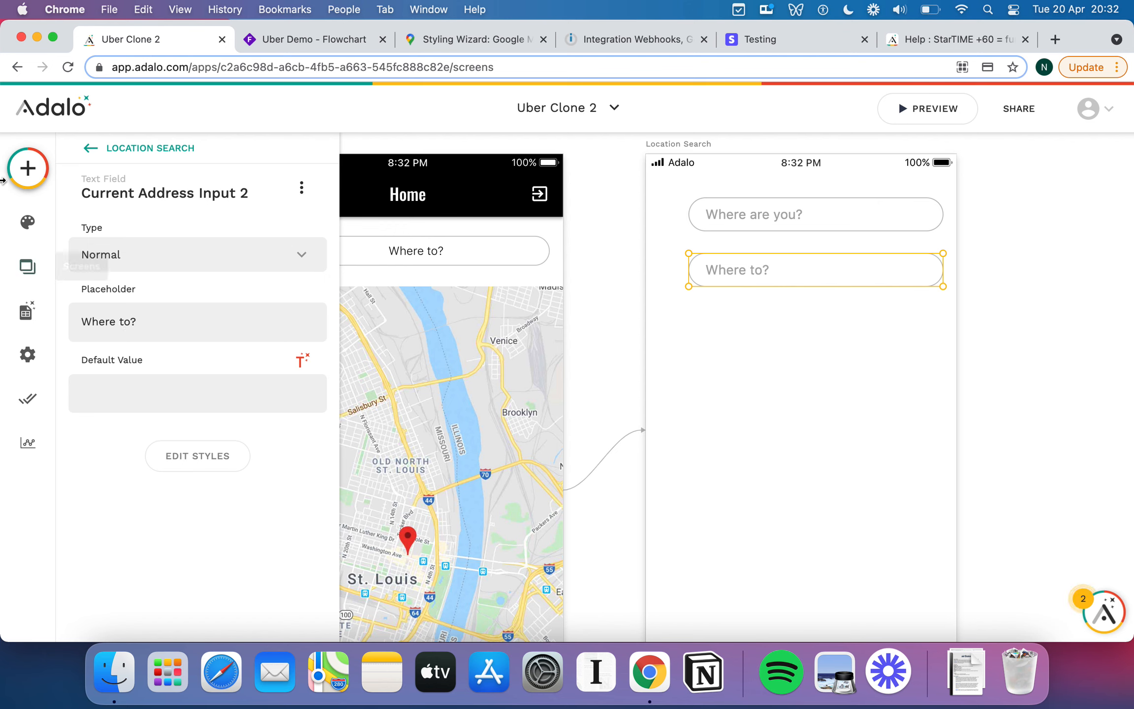
Rename the copied field 'To Address Input'.
click(230, 202)
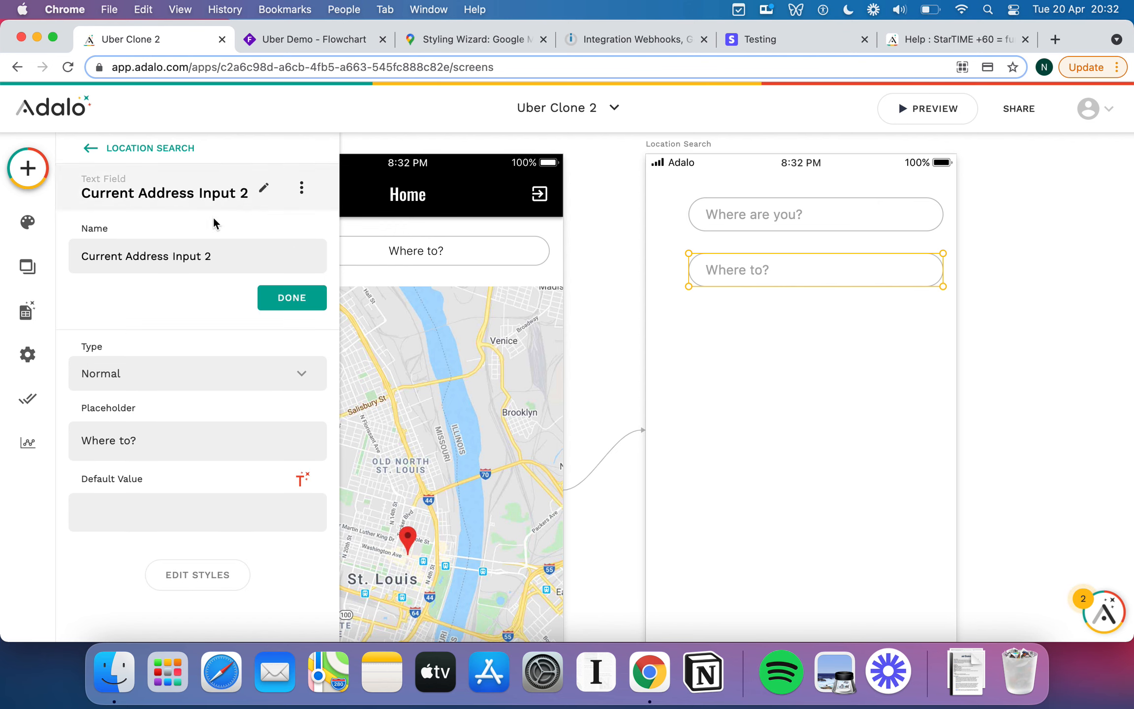
double_click(99, 256)
text(To)
click(212, 255)
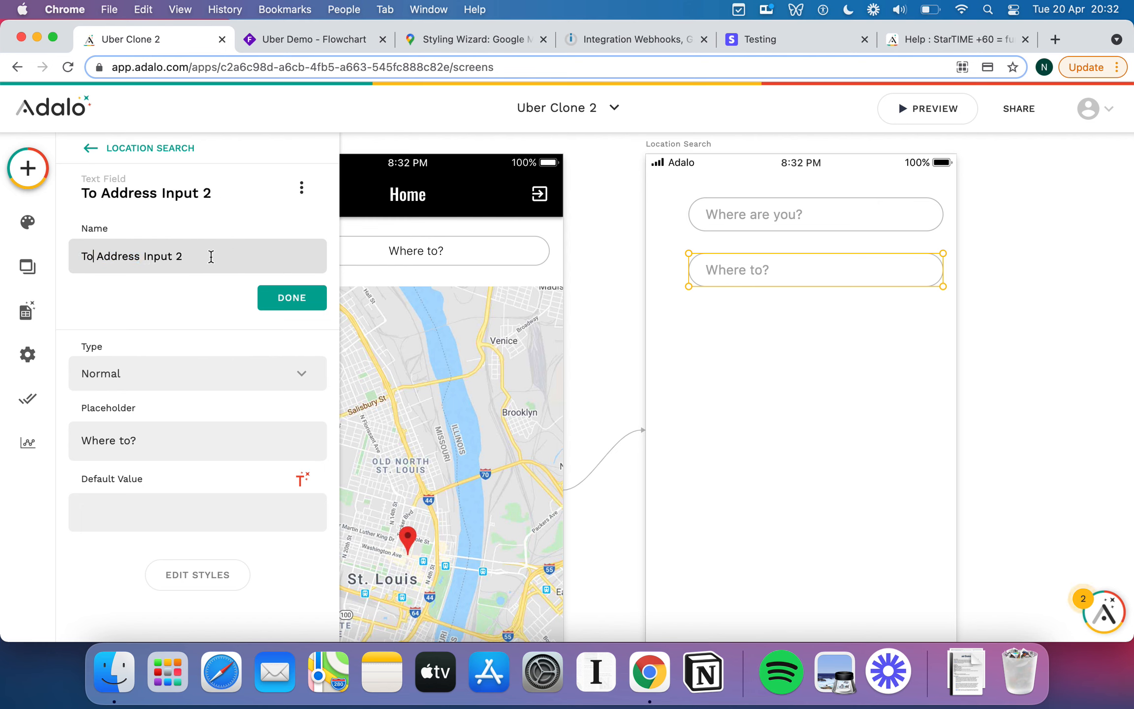
key(BackSpace)
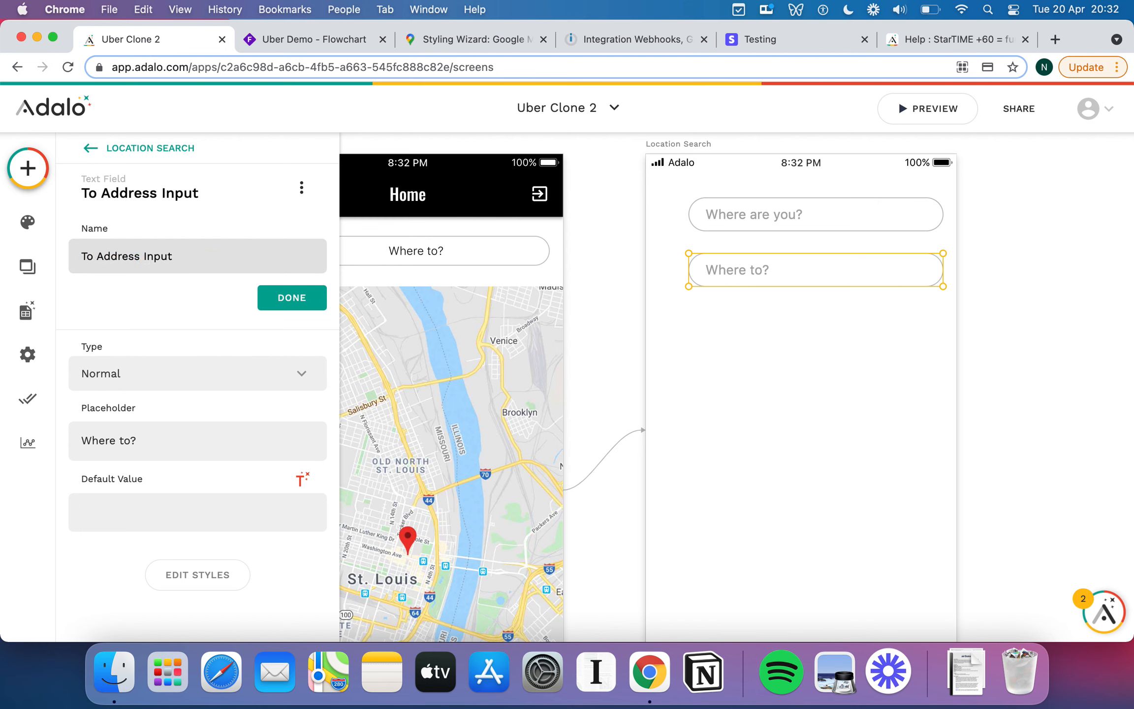
click(309, 299)
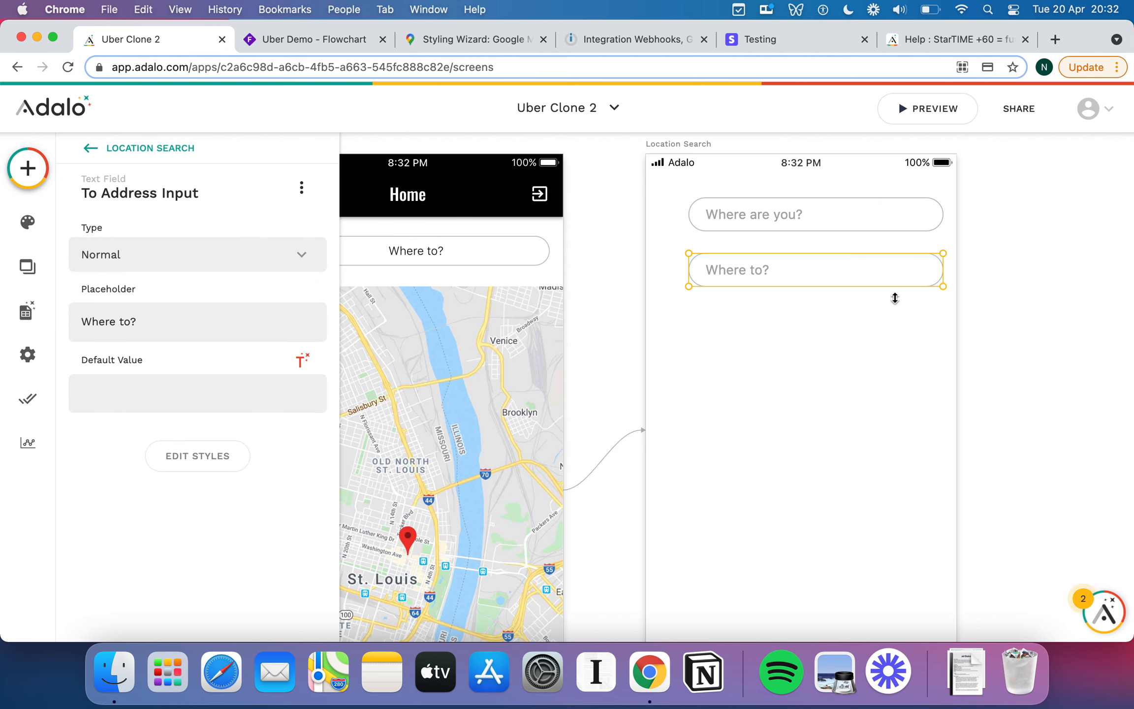
click(897, 336)
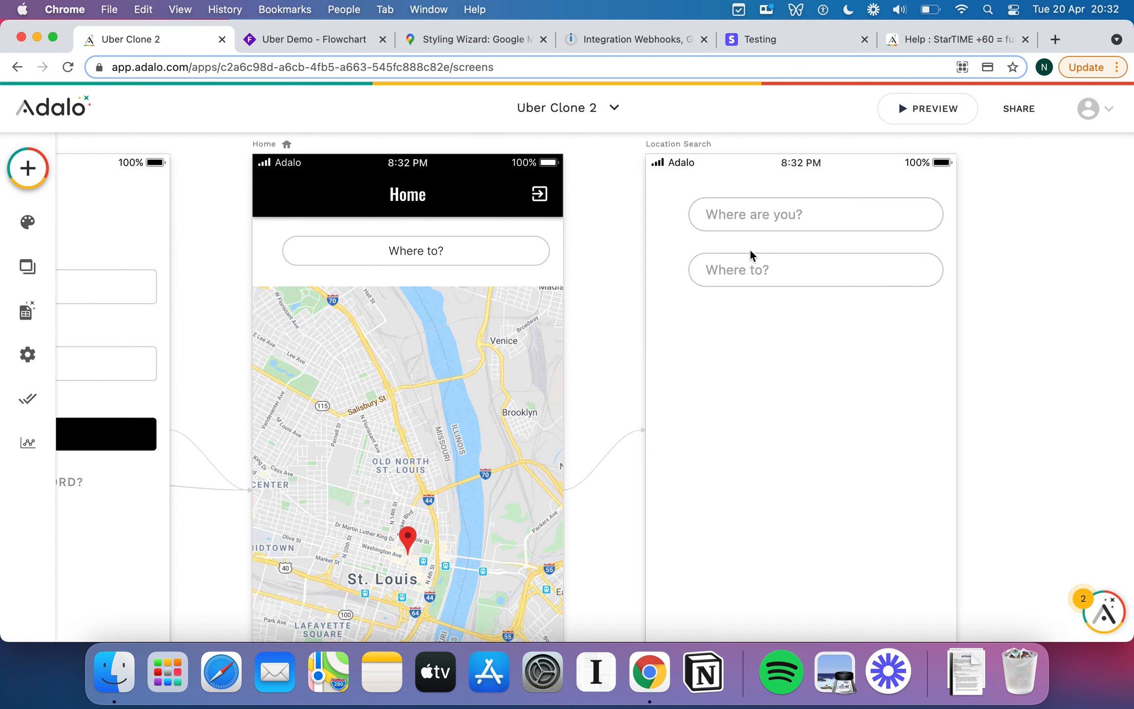
Add a Rectangle from the Simple components onto the screen.
click(29, 174)
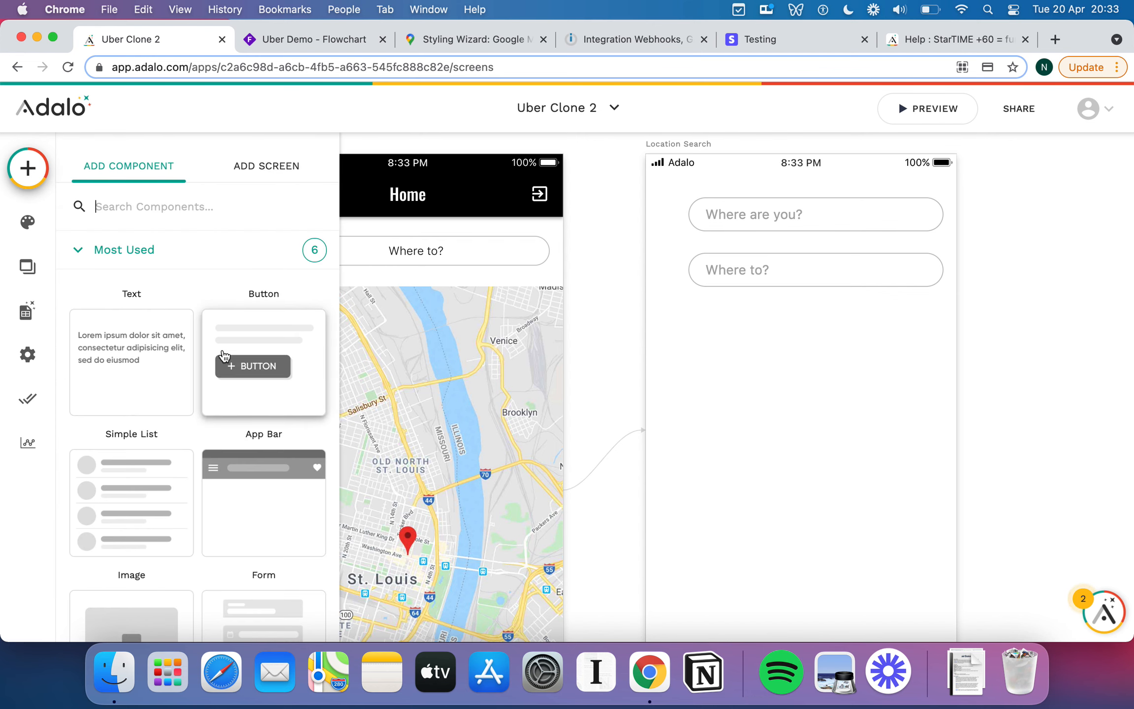
scroll(224, 354, down, 7)
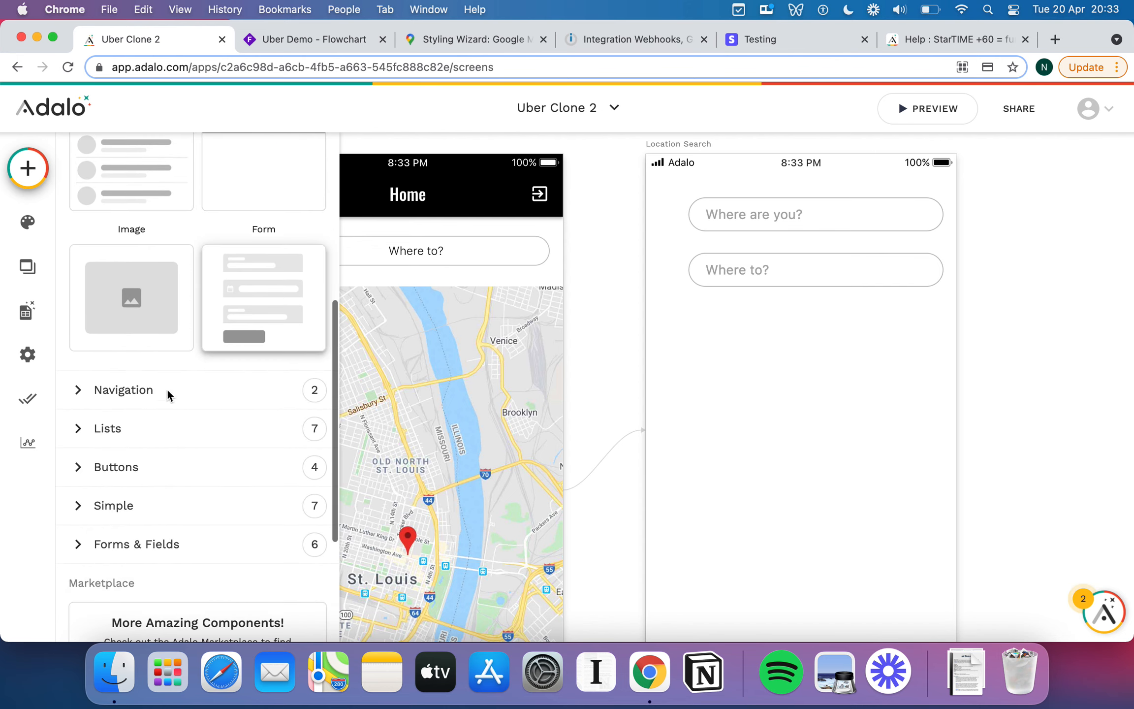
click(81, 514)
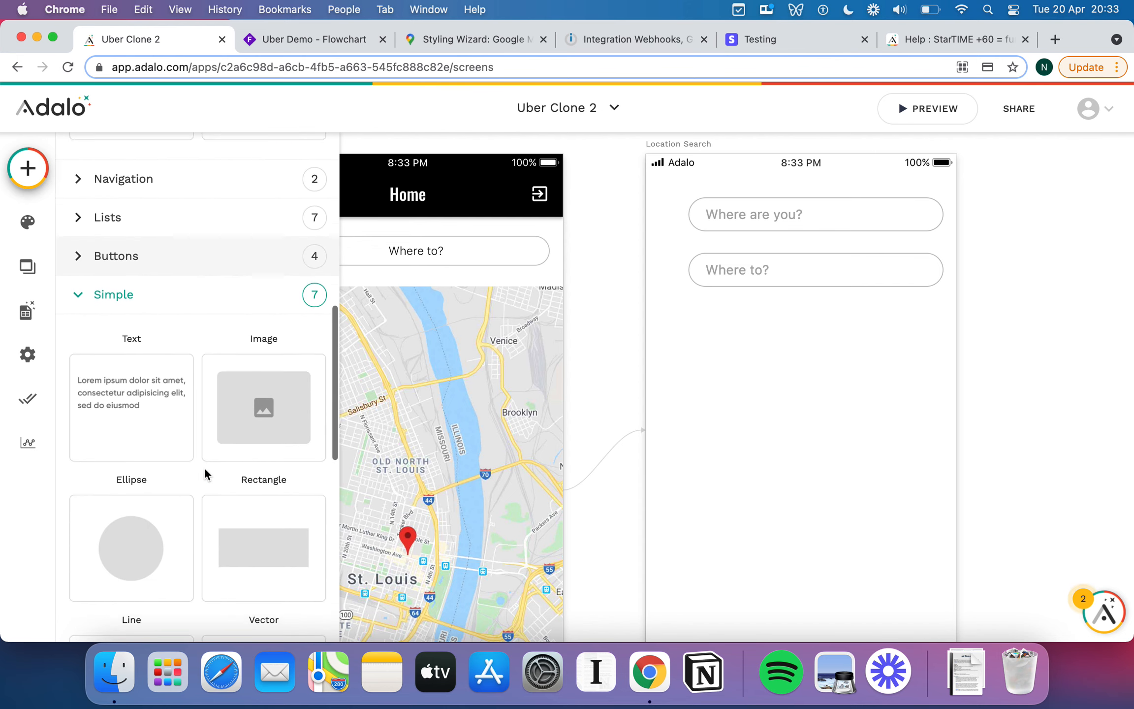
scroll(205, 467, down, 3)
drag(291, 423, 831, 373)
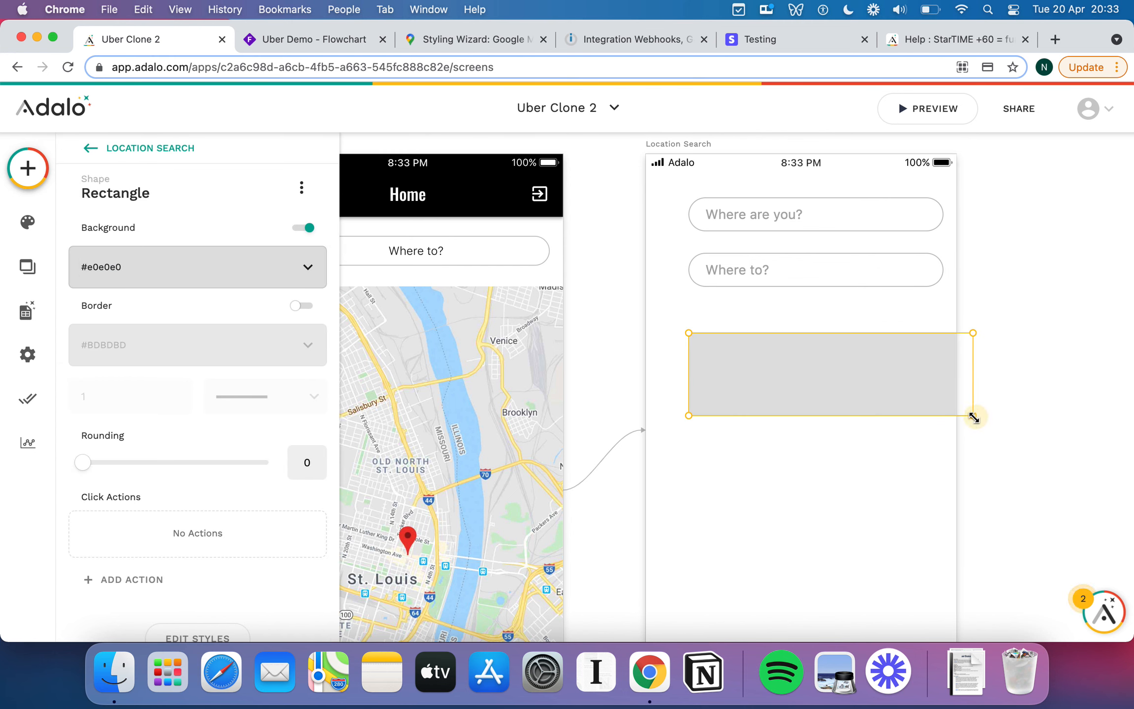
Shrink the rectangle to a small grey square and place it beside Where to?
drag(974, 418, 707, 354)
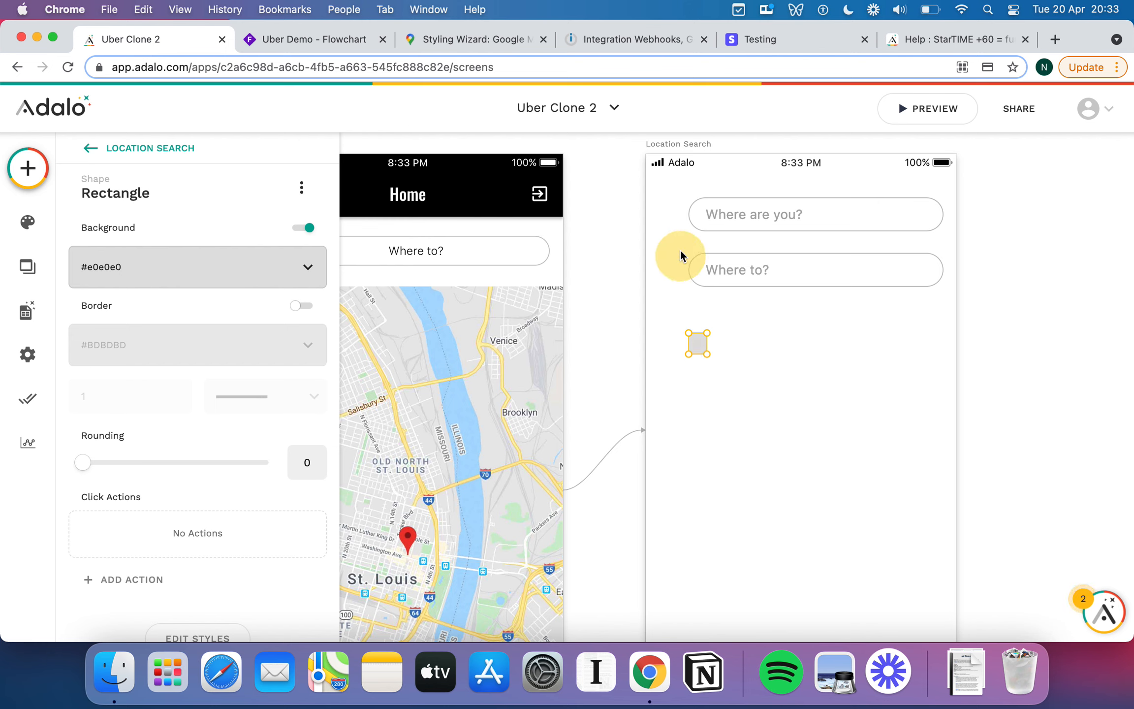
drag(680, 250, 667, 214)
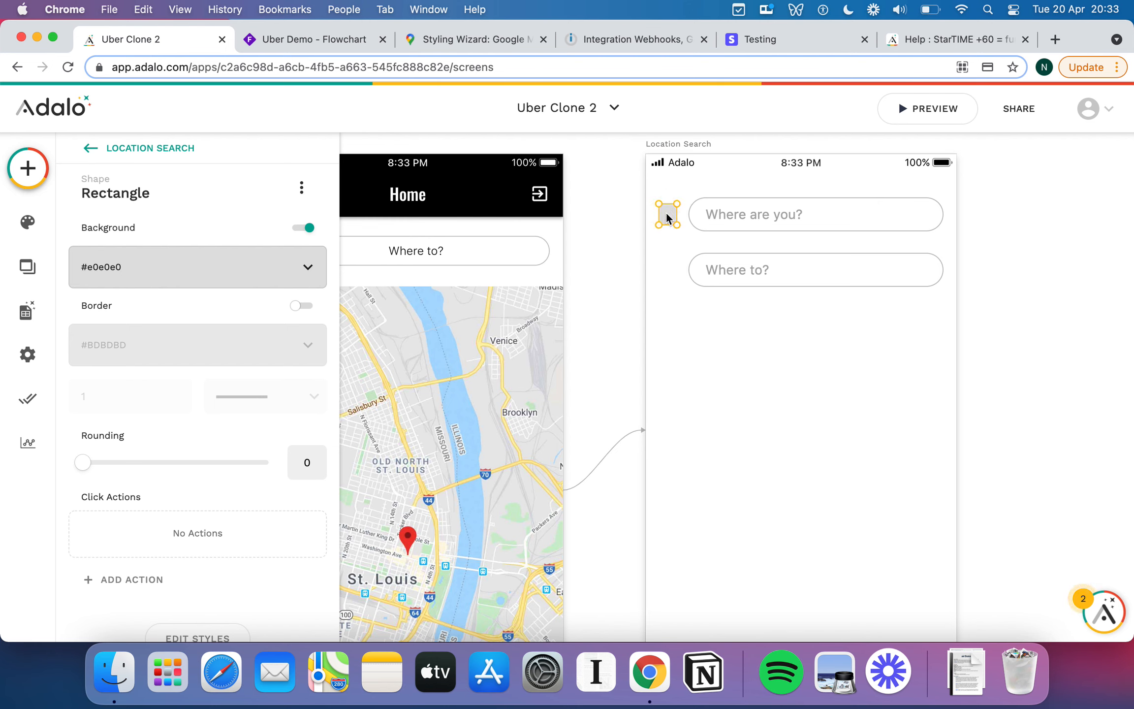
drag(666, 213, 665, 269)
click(28, 178)
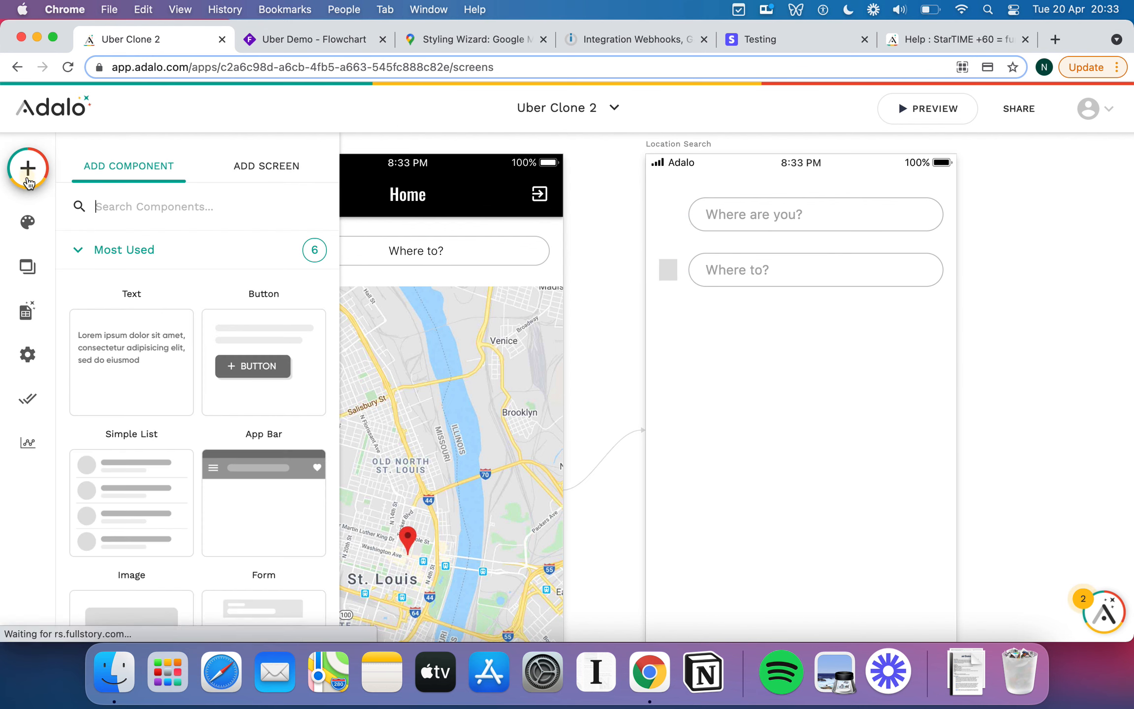
scroll(215, 419, down, 10)
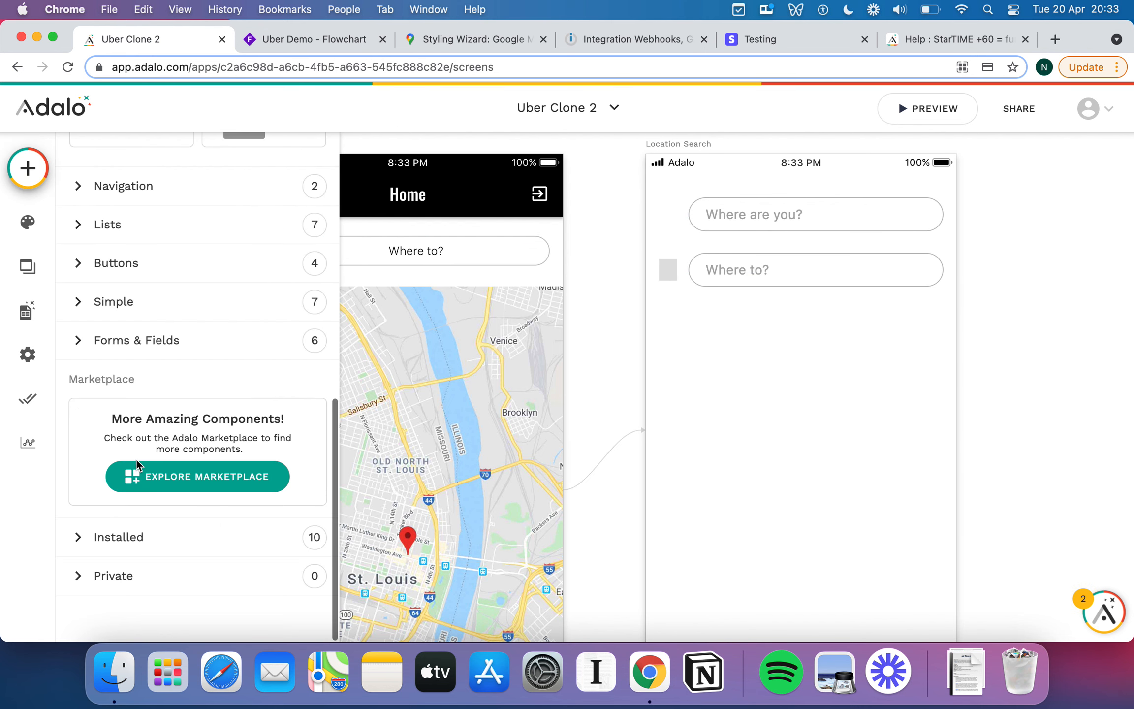
Add a 20×20 Ellipse and move it beside the Where are you? field.
click(82, 310)
click(157, 534)
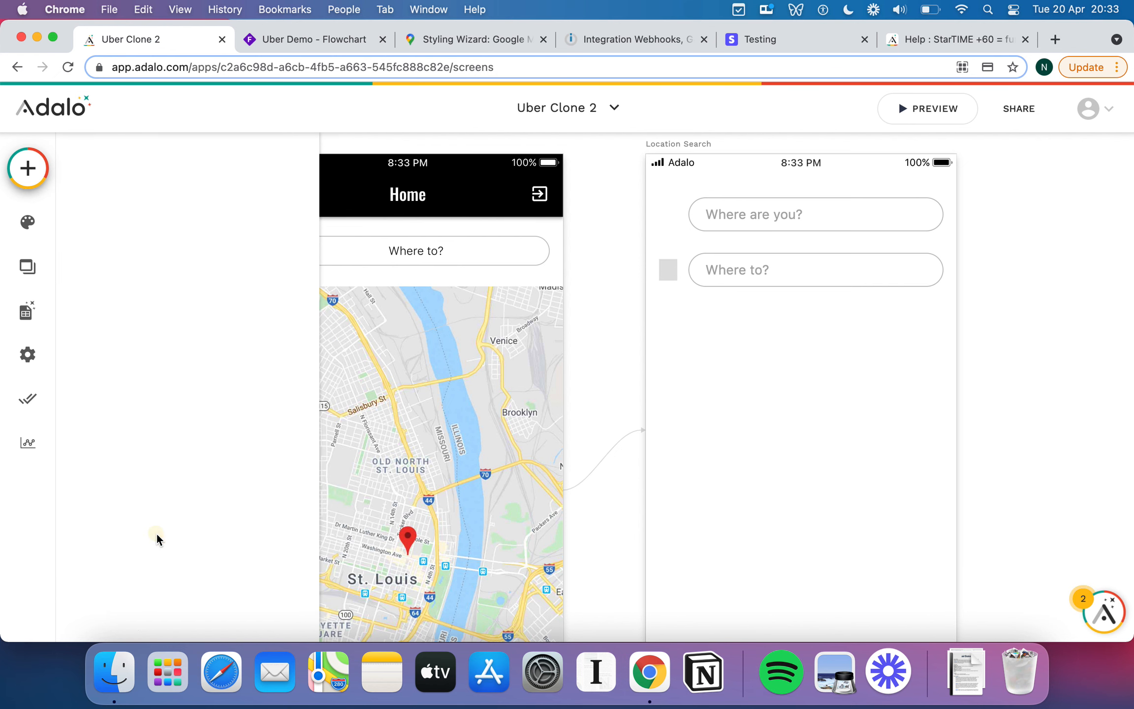
click(786, 417)
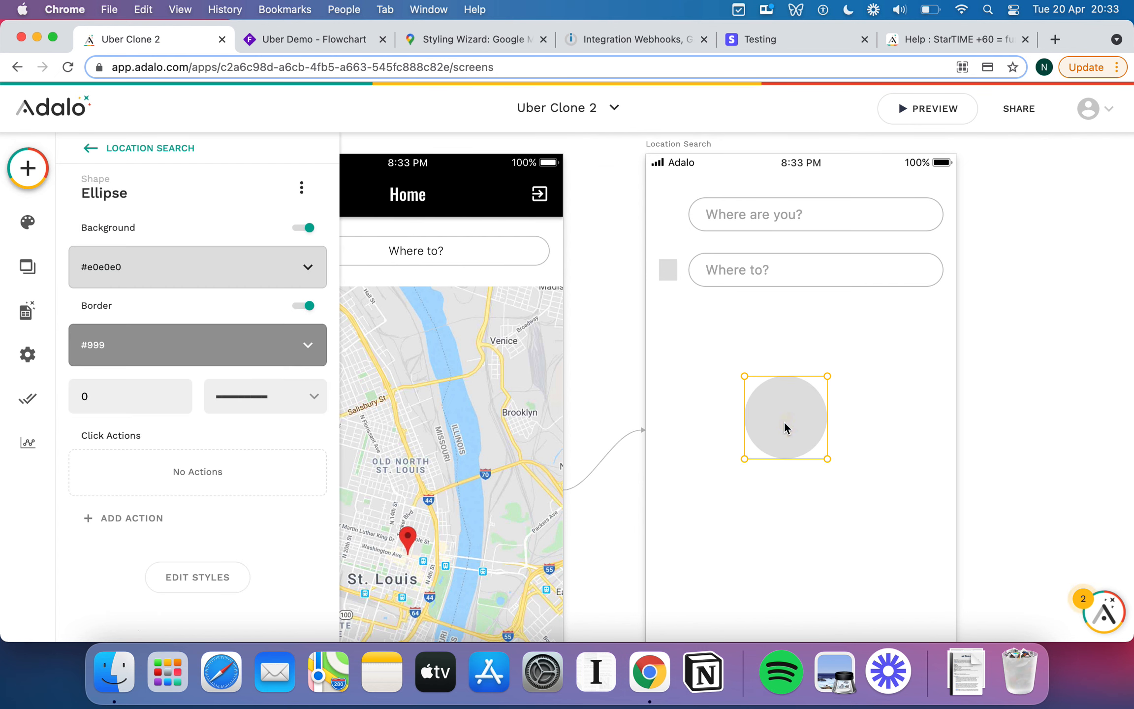
click(195, 579)
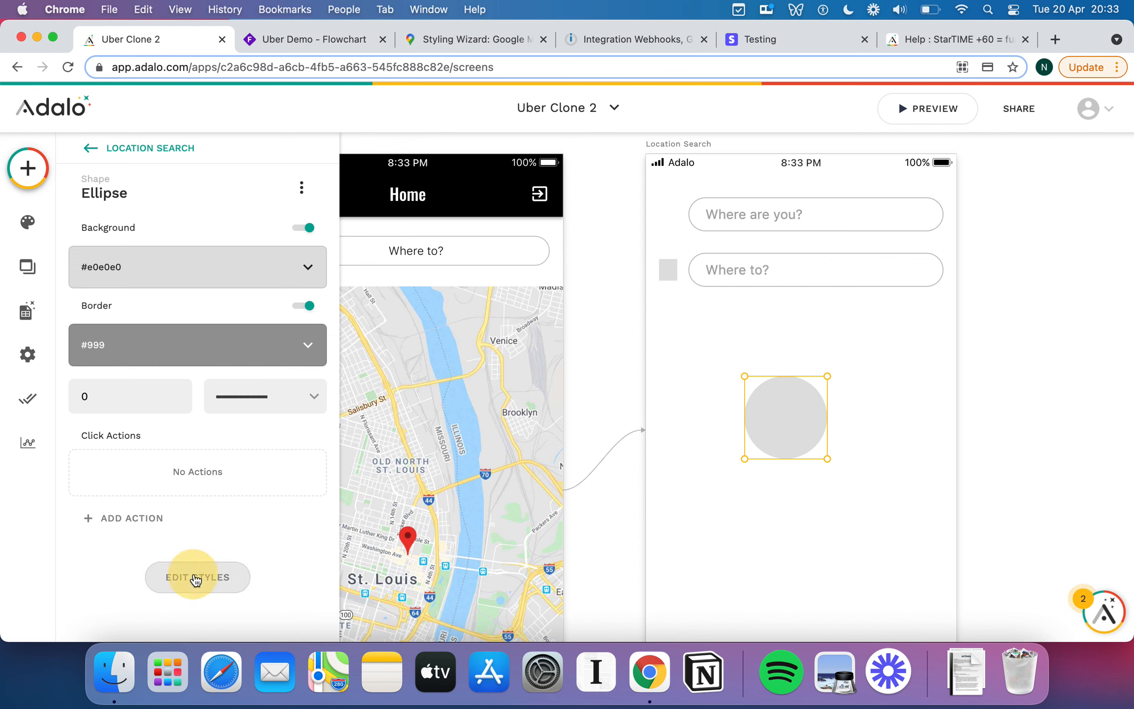
scroll(212, 492, down, 3)
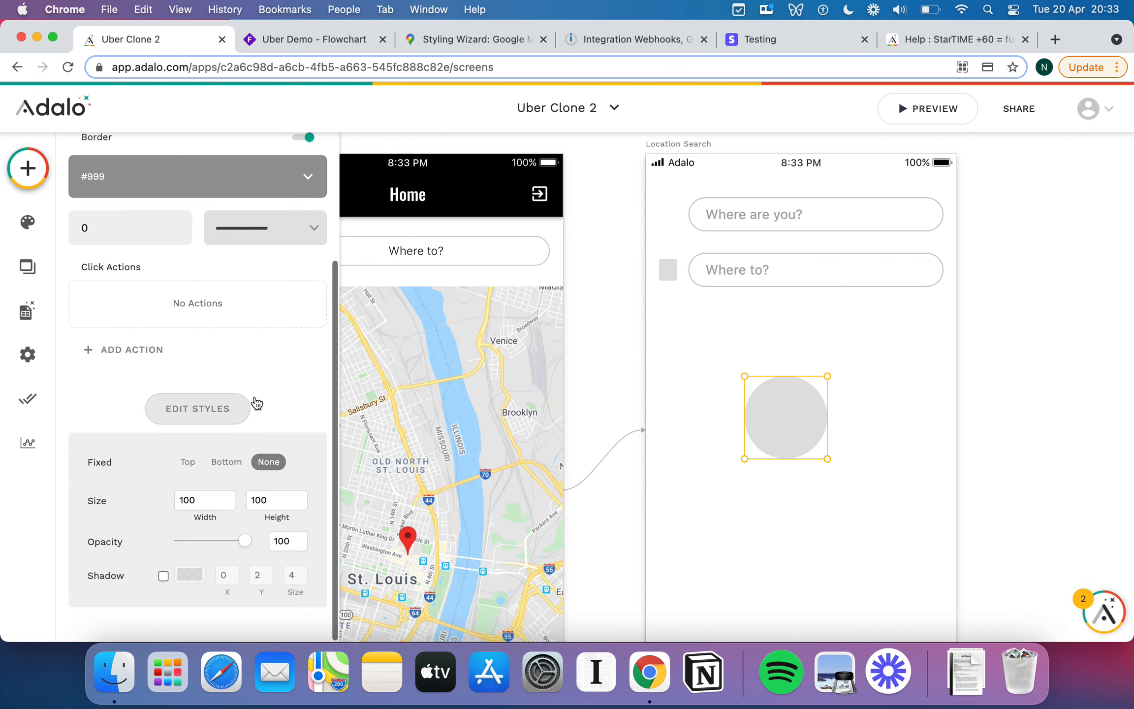
double_click(214, 500)
text(20)
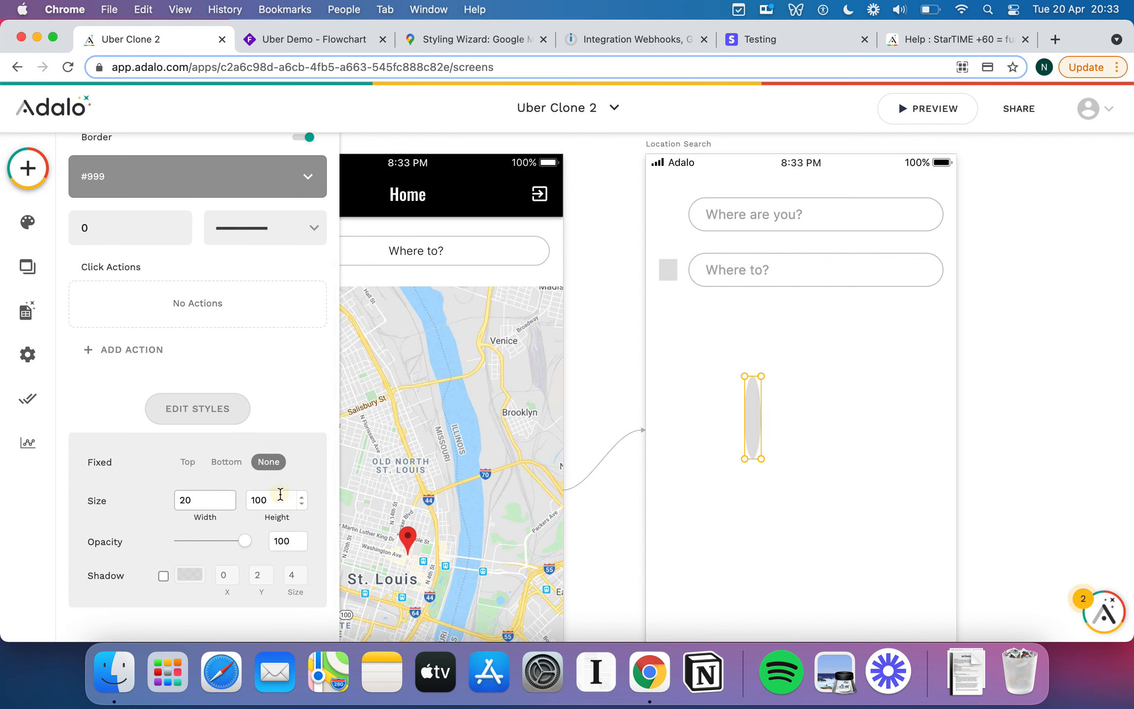
double_click(280, 494)
text(20)
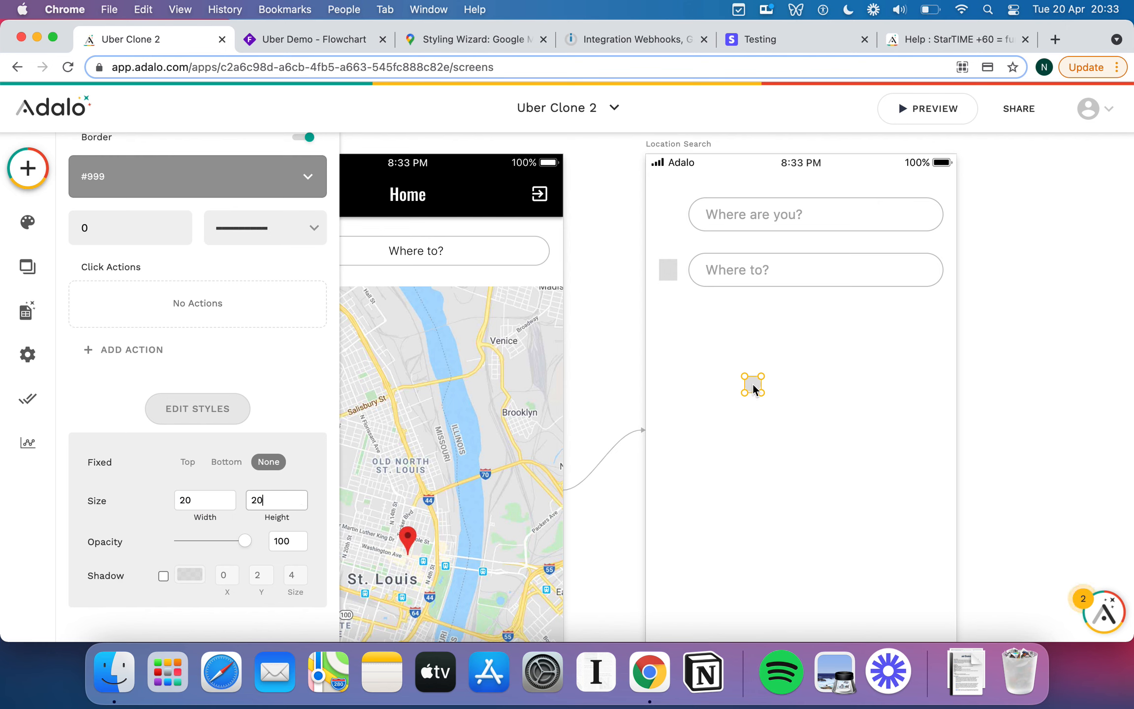
drag(753, 387, 672, 216)
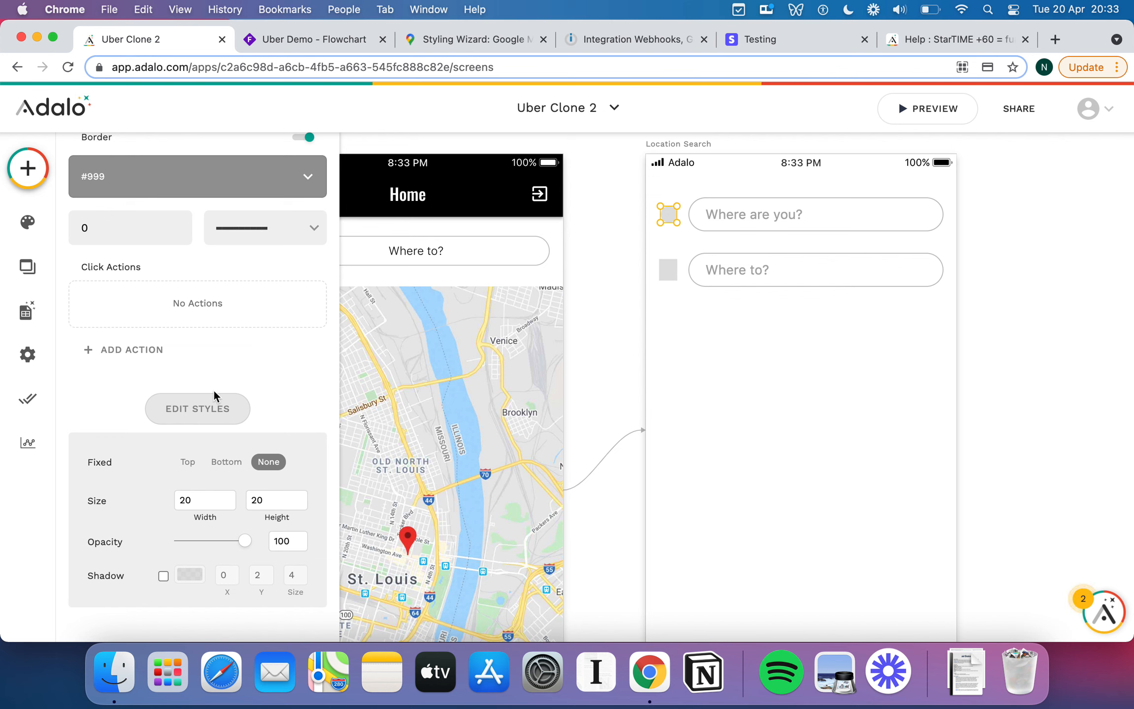
Set the circle's fill colour to grey #9E9E9E.
scroll(214, 389, up, 2)
click(213, 237)
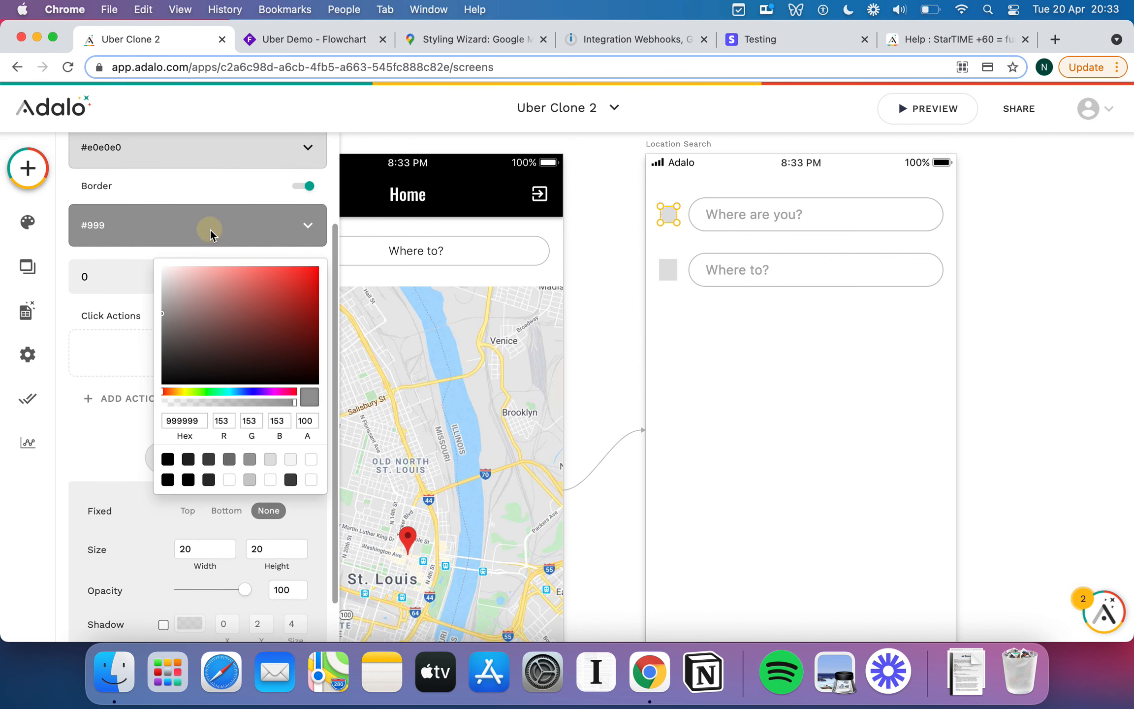
click(159, 197)
scroll(167, 197, up, 5)
click(182, 276)
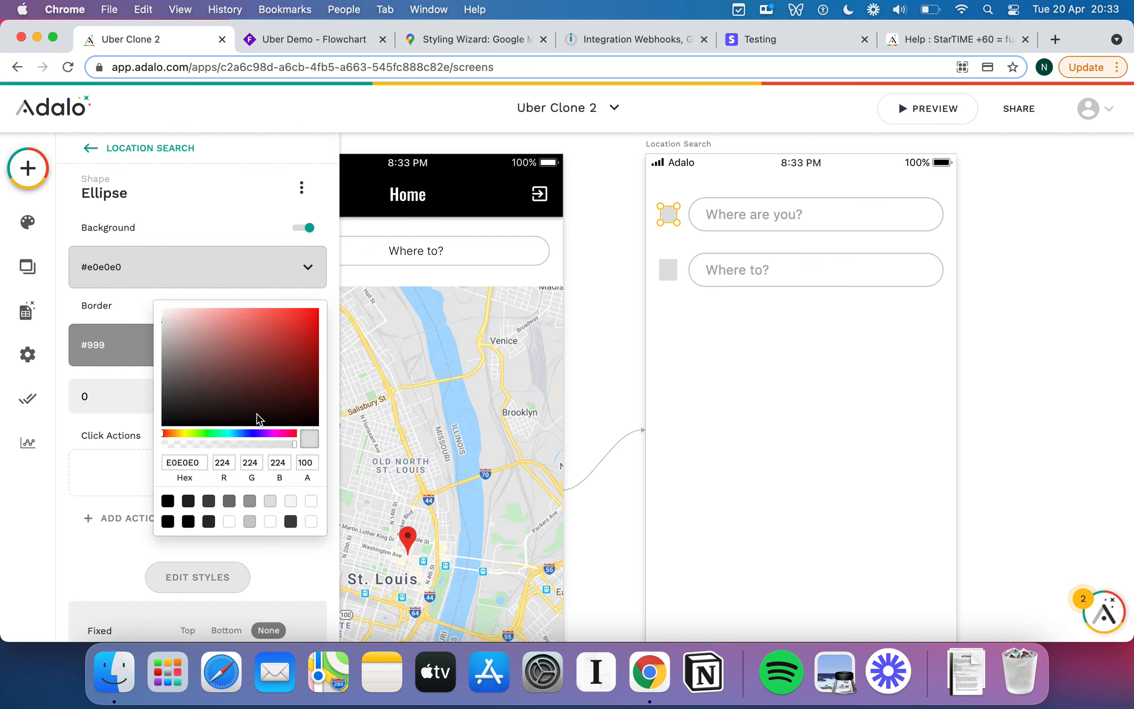
click(168, 502)
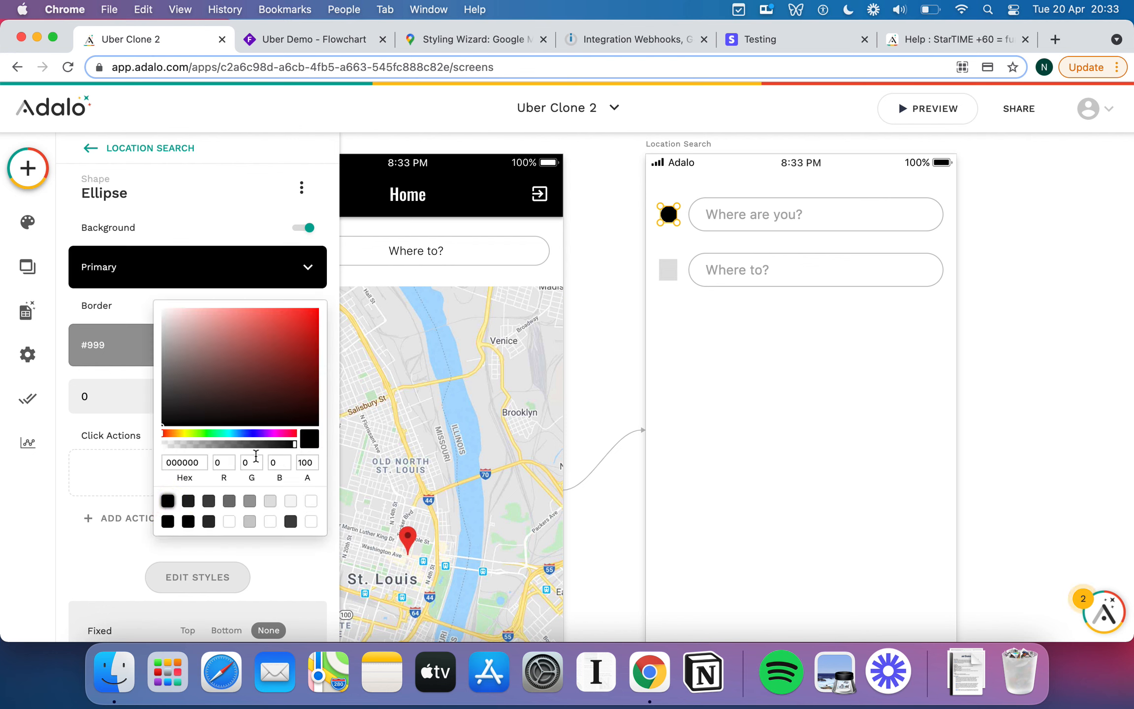
click(250, 501)
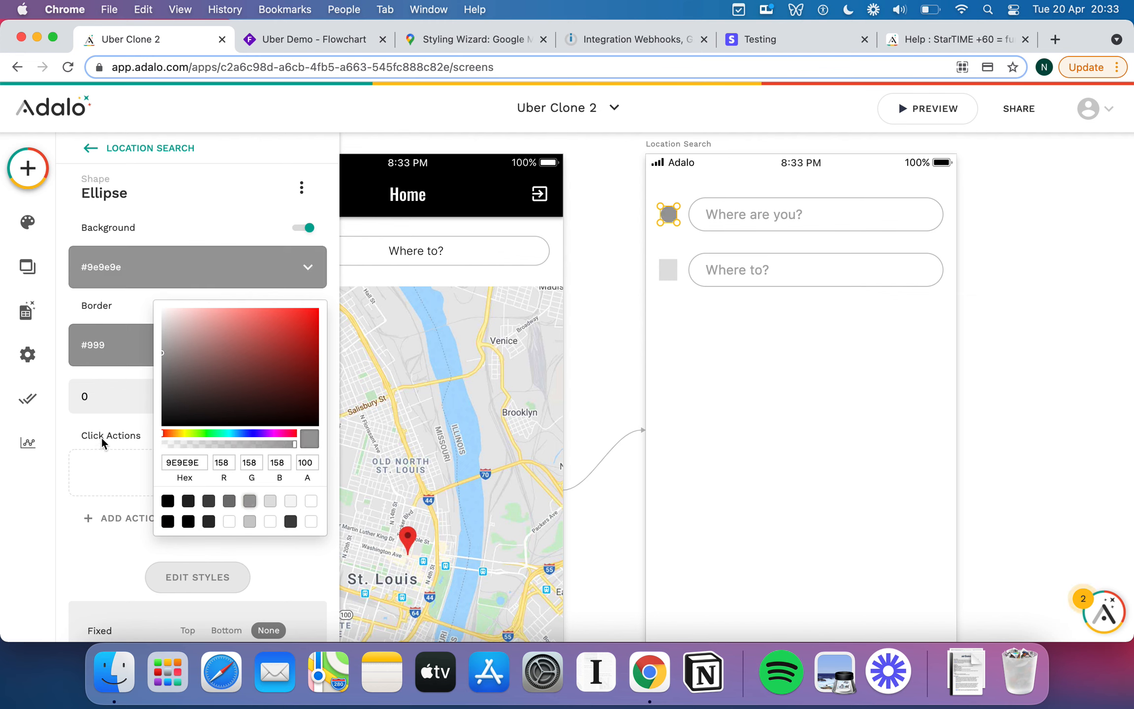
click(96, 548)
Resize the grey circle to 10×10.
scroll(96, 548, down, 3)
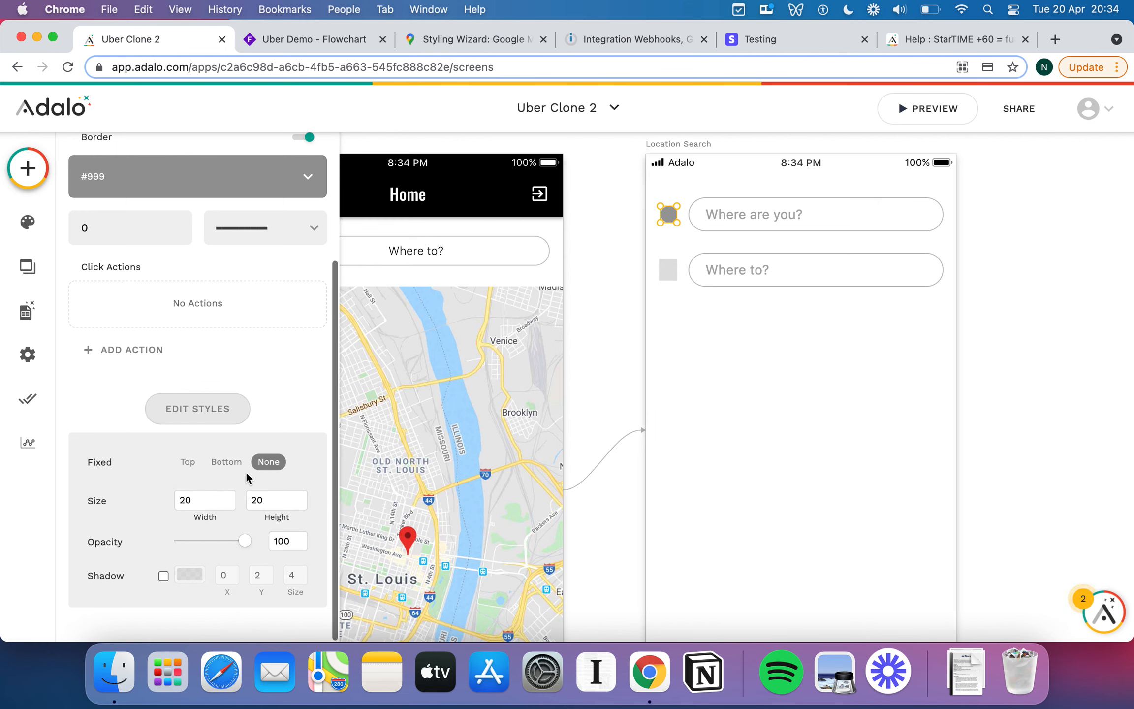
double_click(211, 501)
text(10)
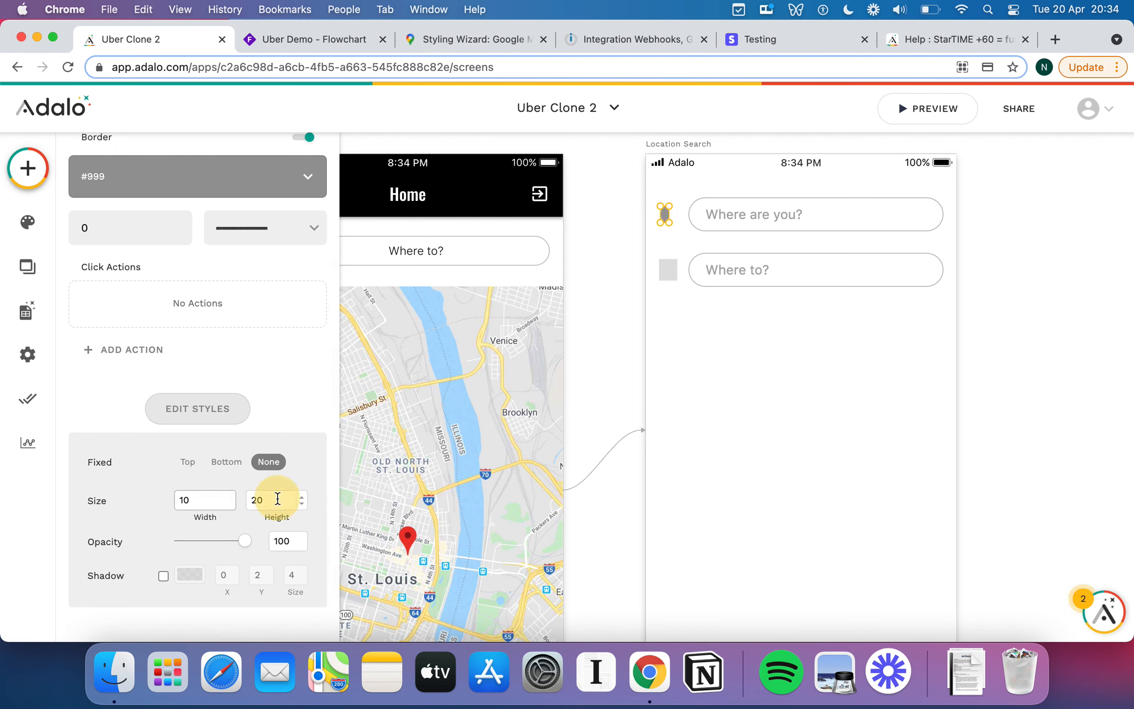
double_click(261, 500)
text(10)
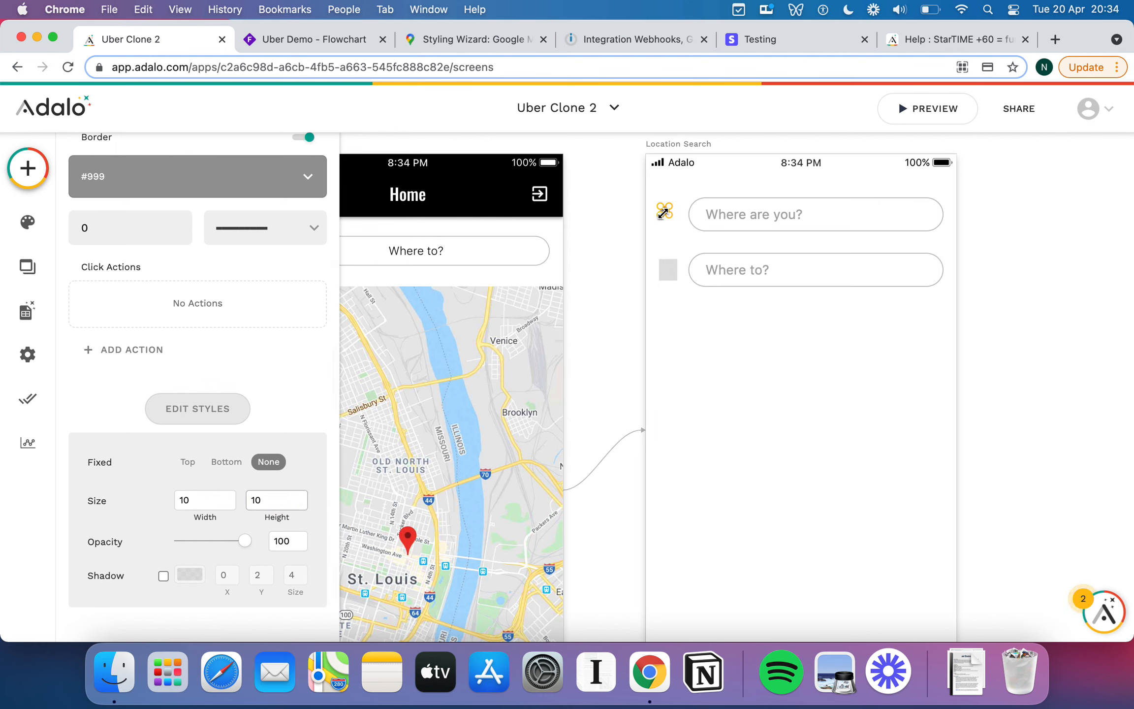
click(668, 269)
Resize the square beside Where to? to 18×18.
scroll(280, 484, down, 2)
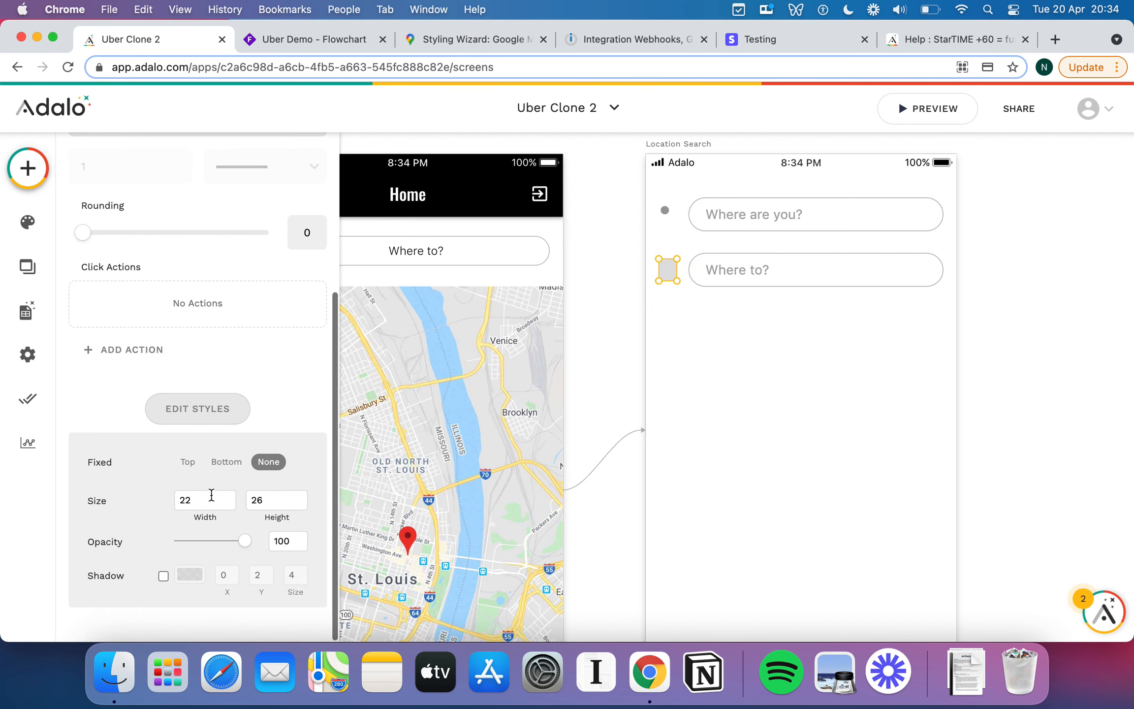
double_click(210, 500)
double_click(287, 500)
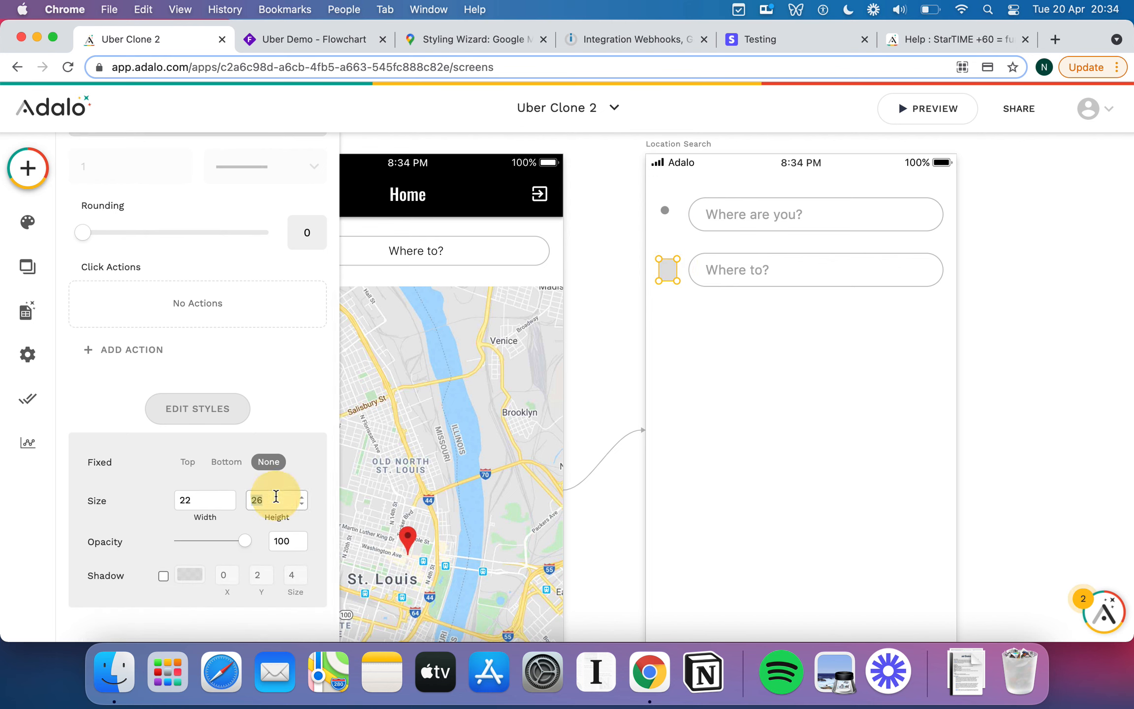
text(22)
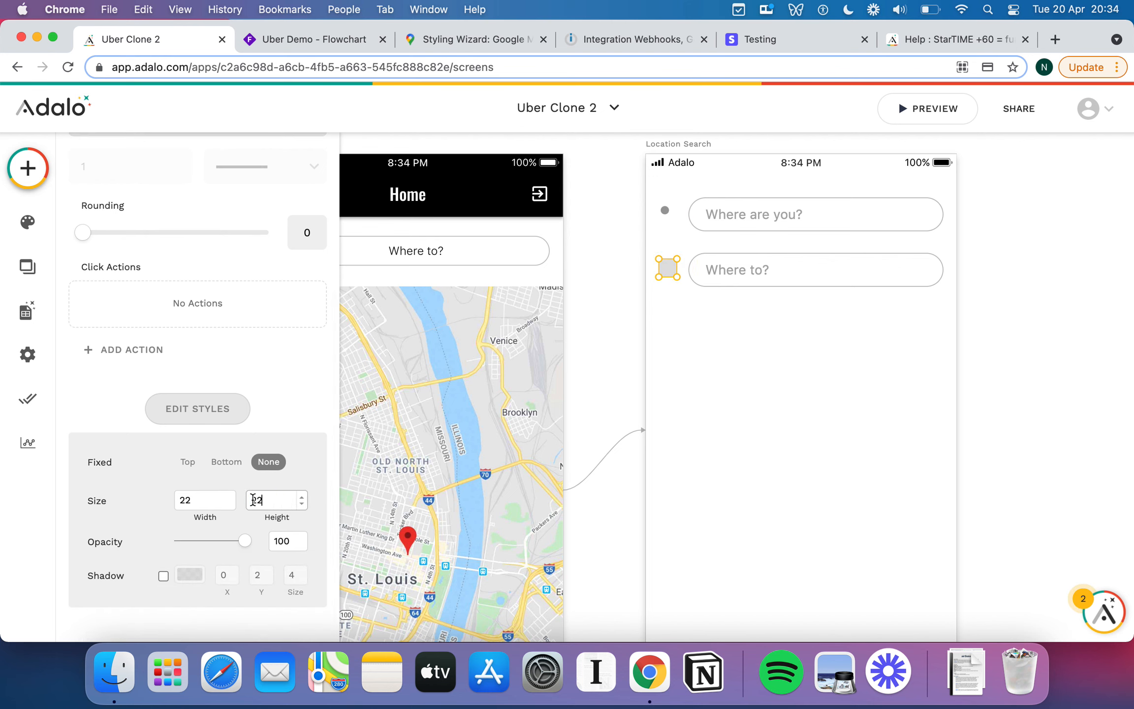
double_click(193, 498)
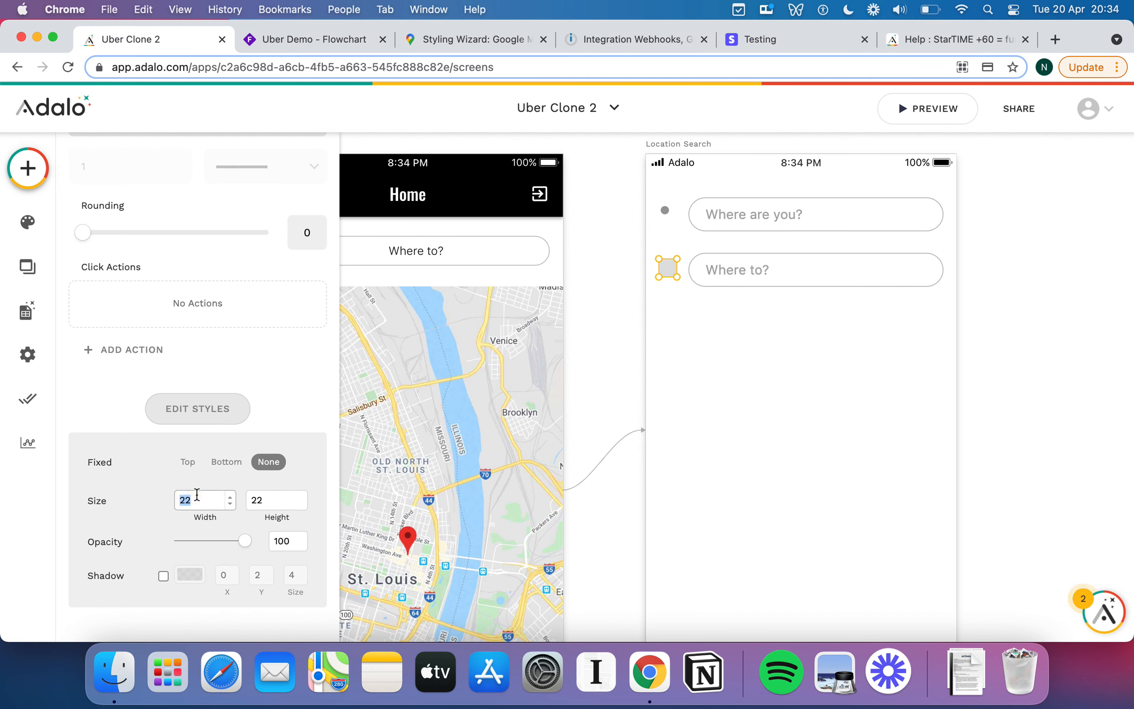
text(18)
double_click(272, 499)
text(18)
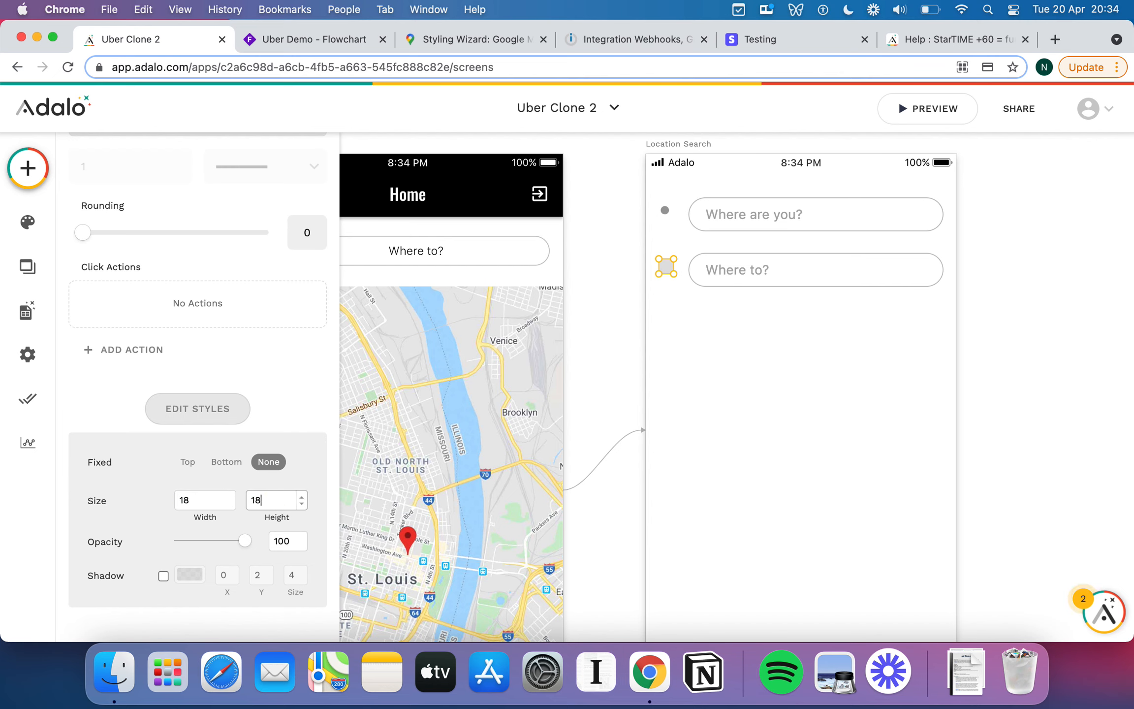
click(695, 313)
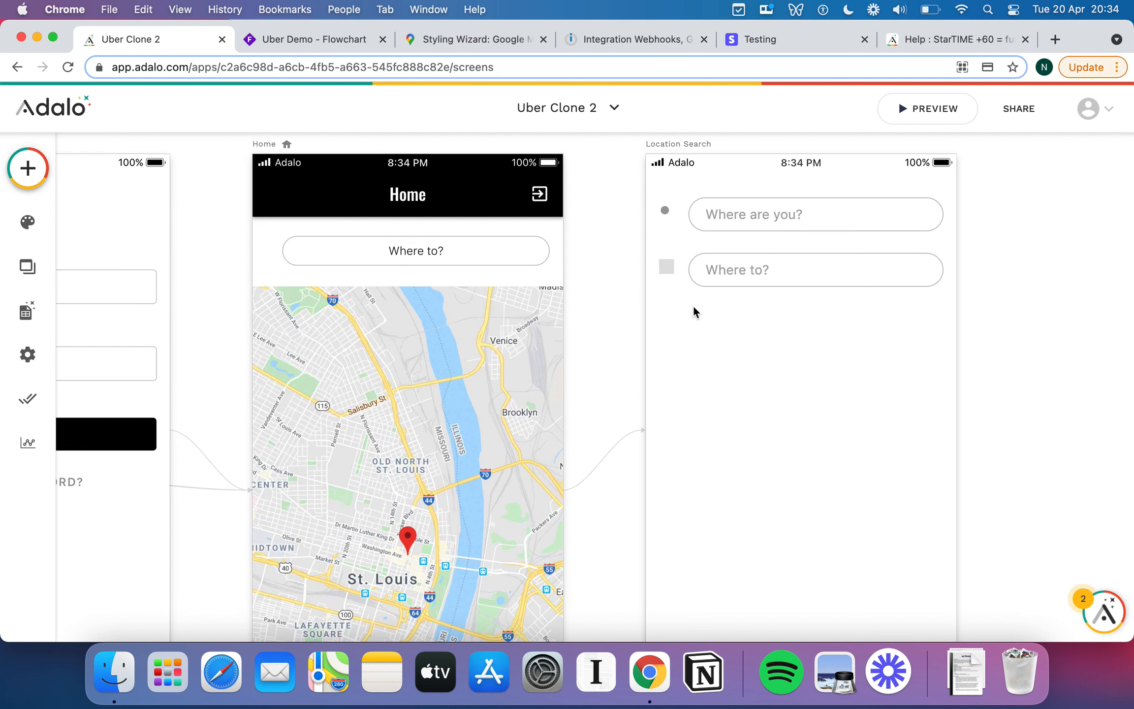
click(668, 270)
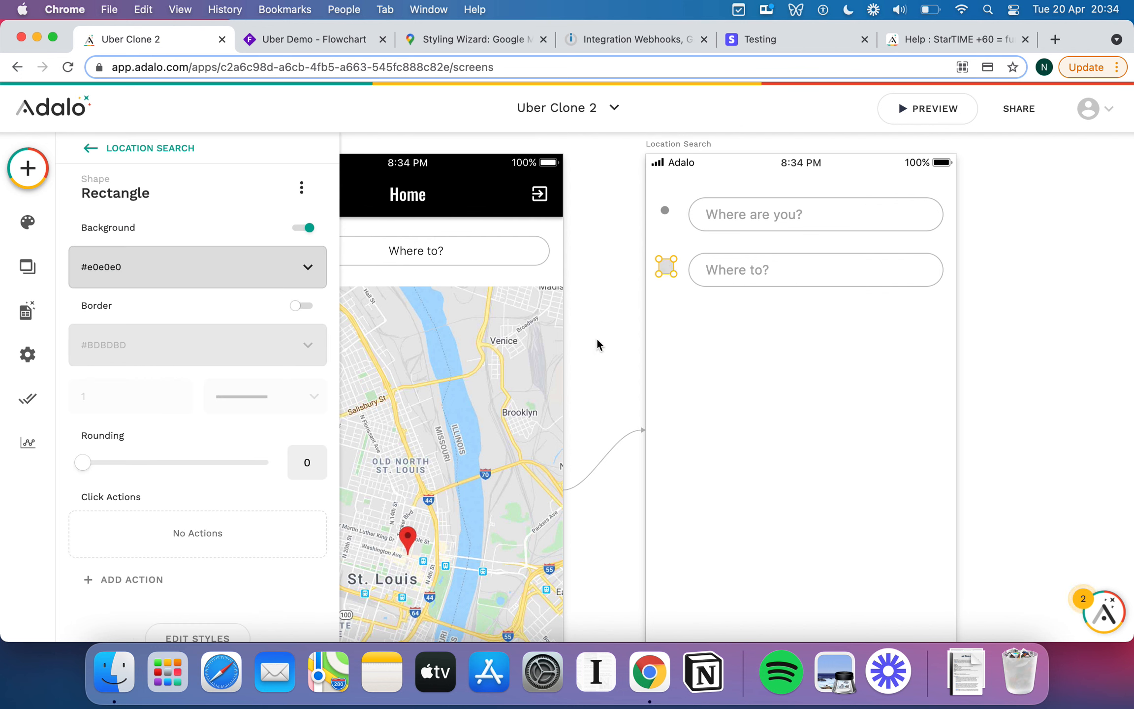
Fill the square with black.
click(227, 268)
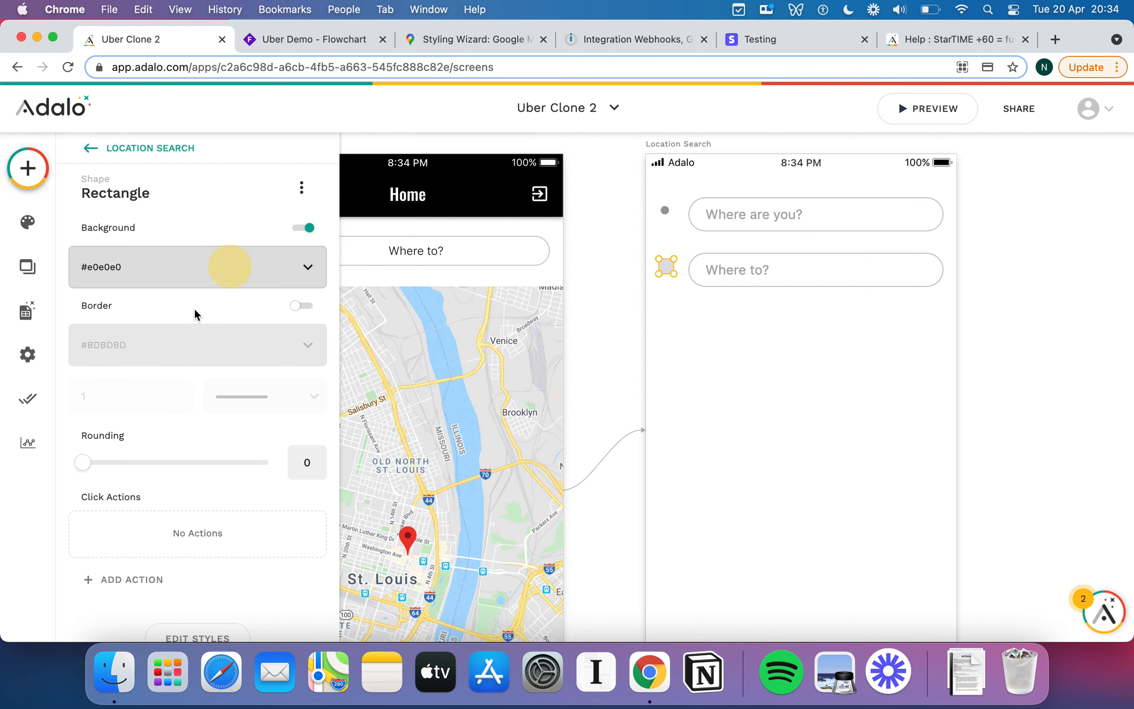
click(167, 500)
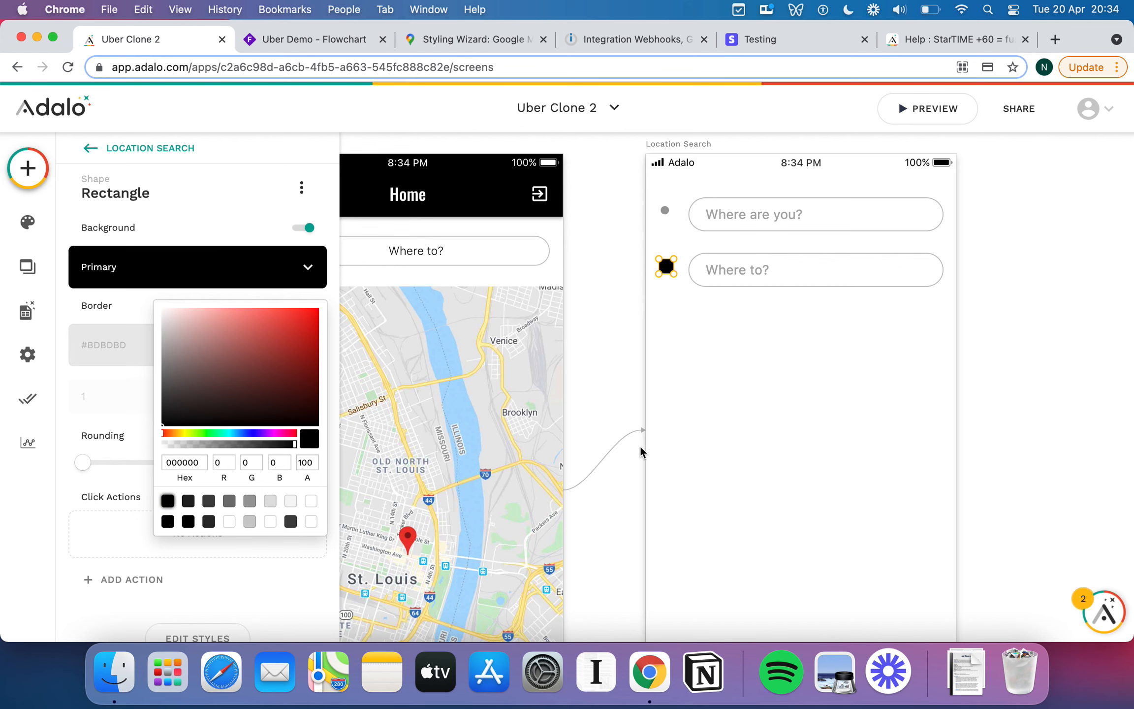
click(730, 325)
click(680, 237)
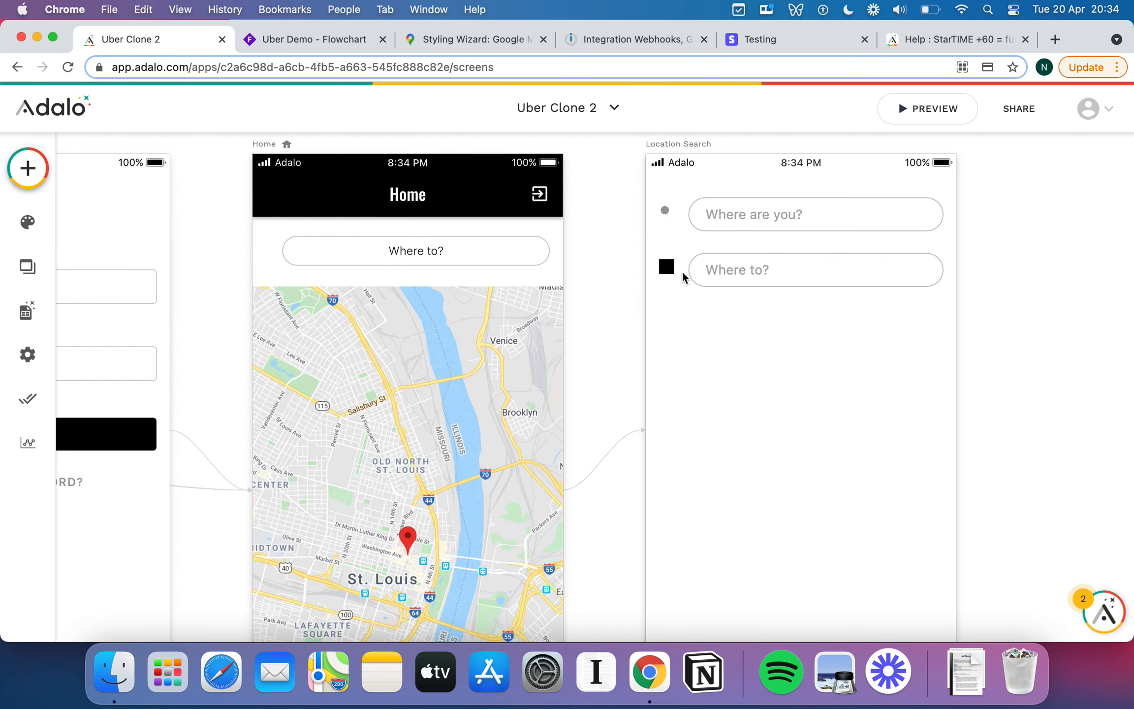
click(667, 267)
Shrink the black square to 14×14.
scroll(216, 492, down, 3)
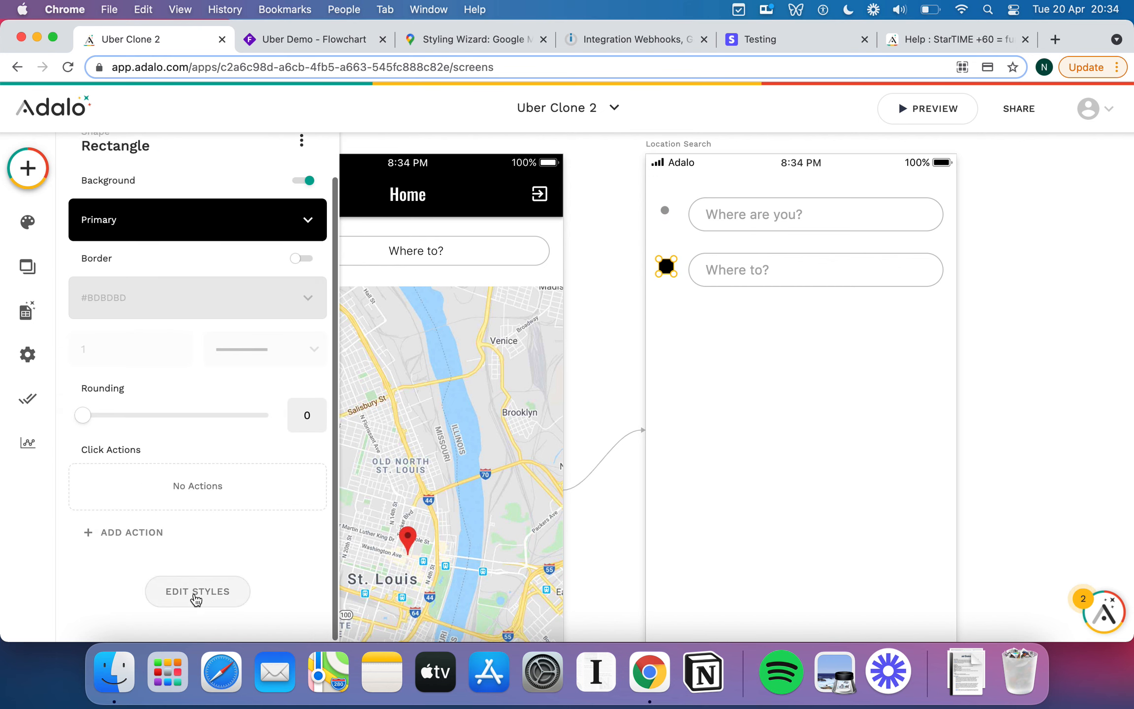
scroll(206, 566, down, 2)
click(238, 523)
scroll(238, 522, down, 3)
double_click(184, 500)
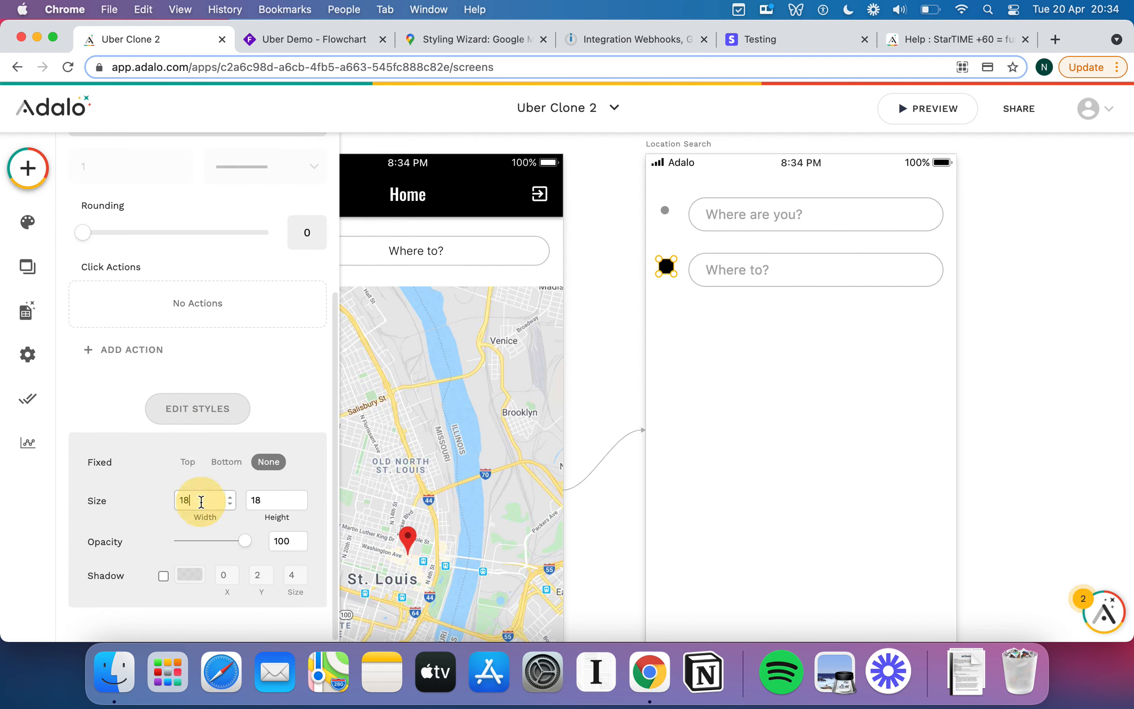
text(14)
double_click(263, 504)
text(14)
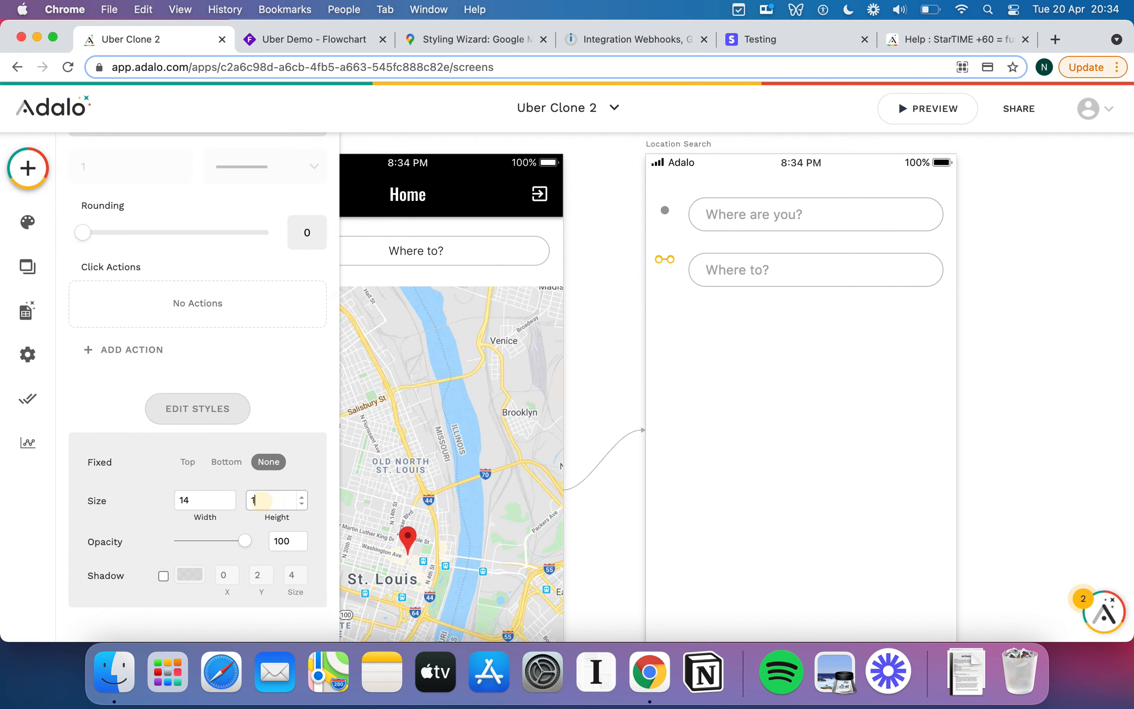
click(802, 370)
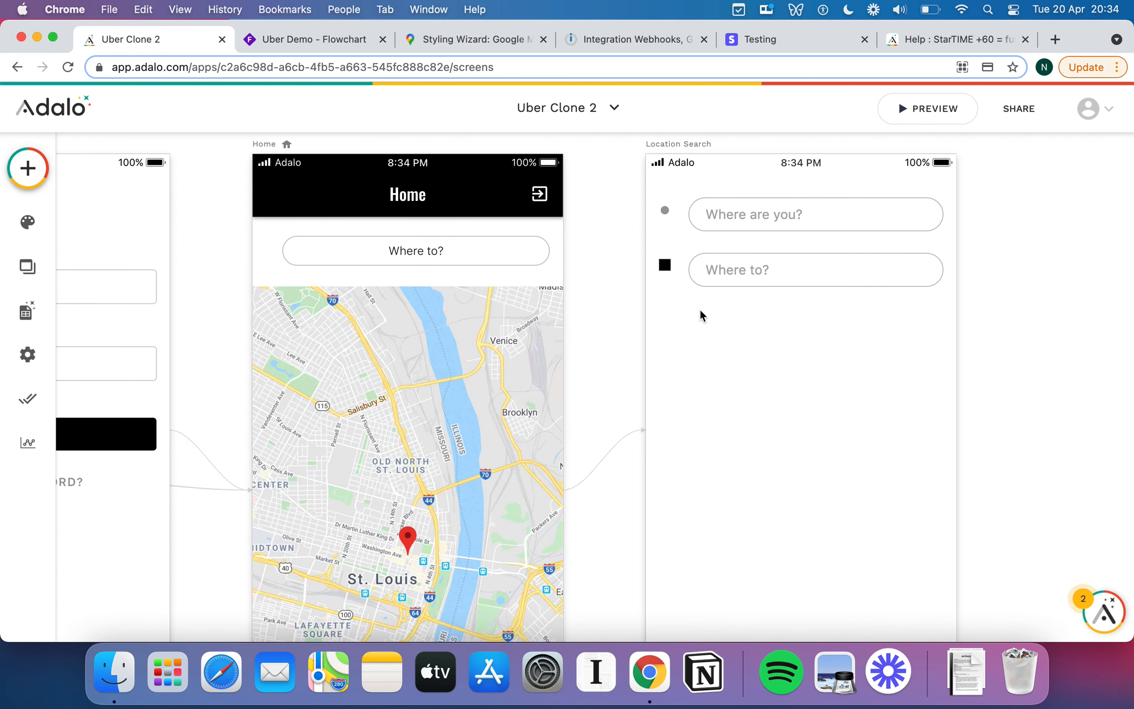
click(27, 168)
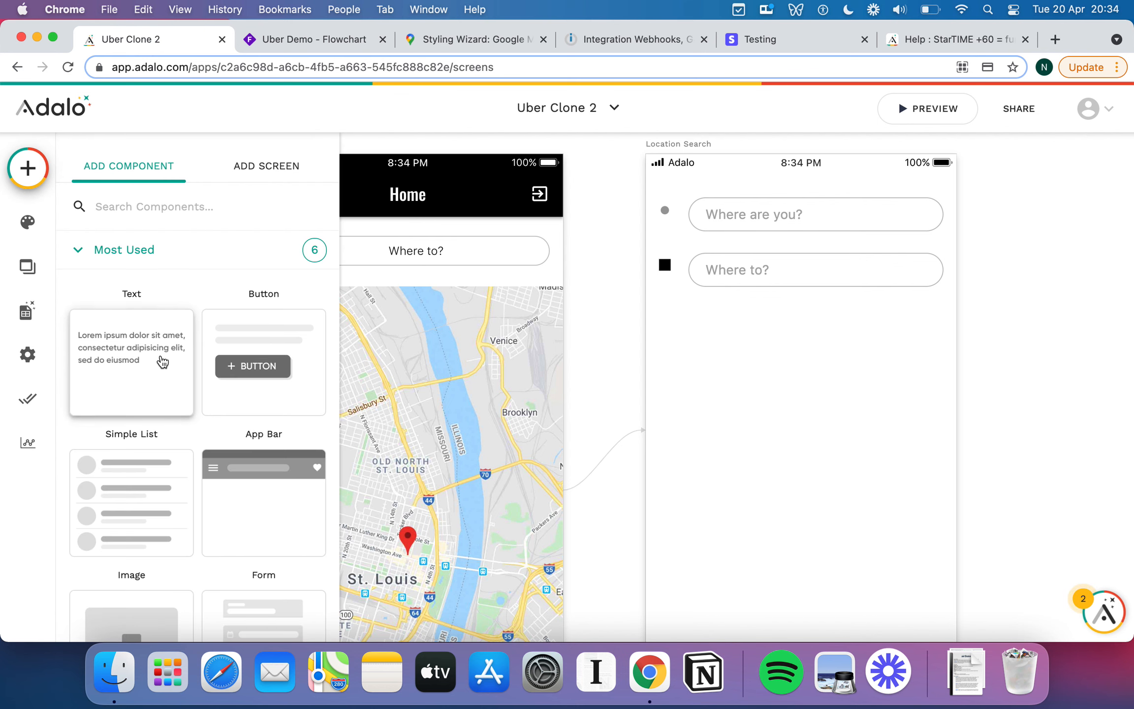
Nudge the black square and grey dot markers down slightly.
scroll(162, 361, down, 10)
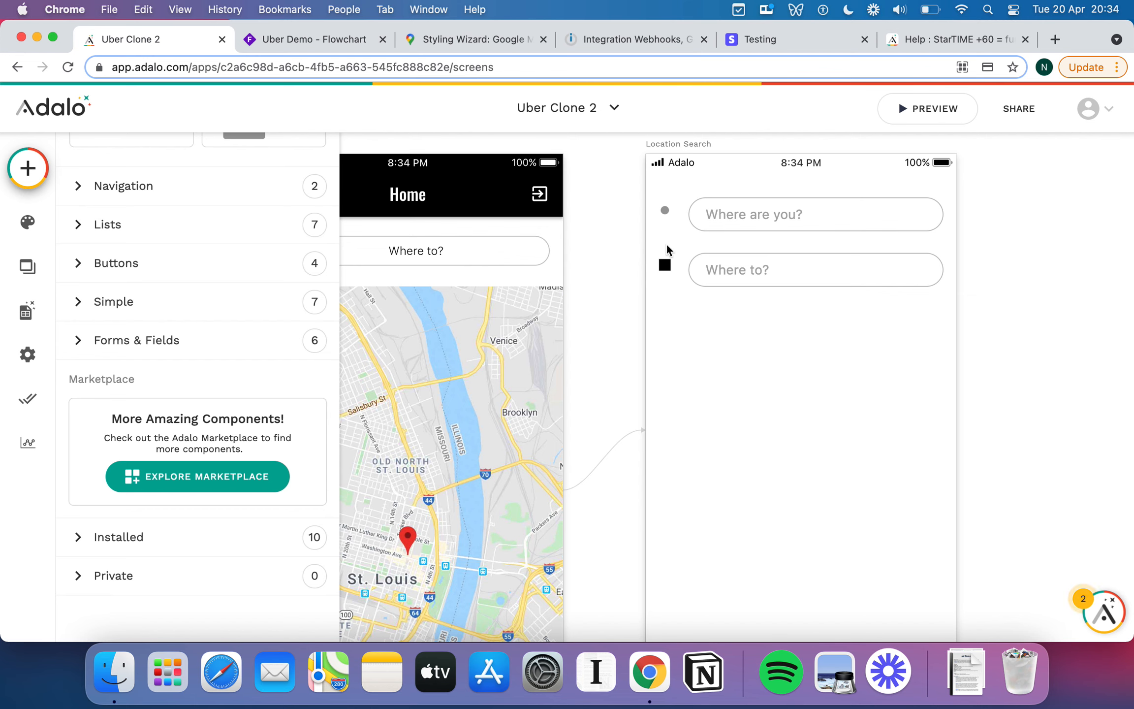
click(664, 266)
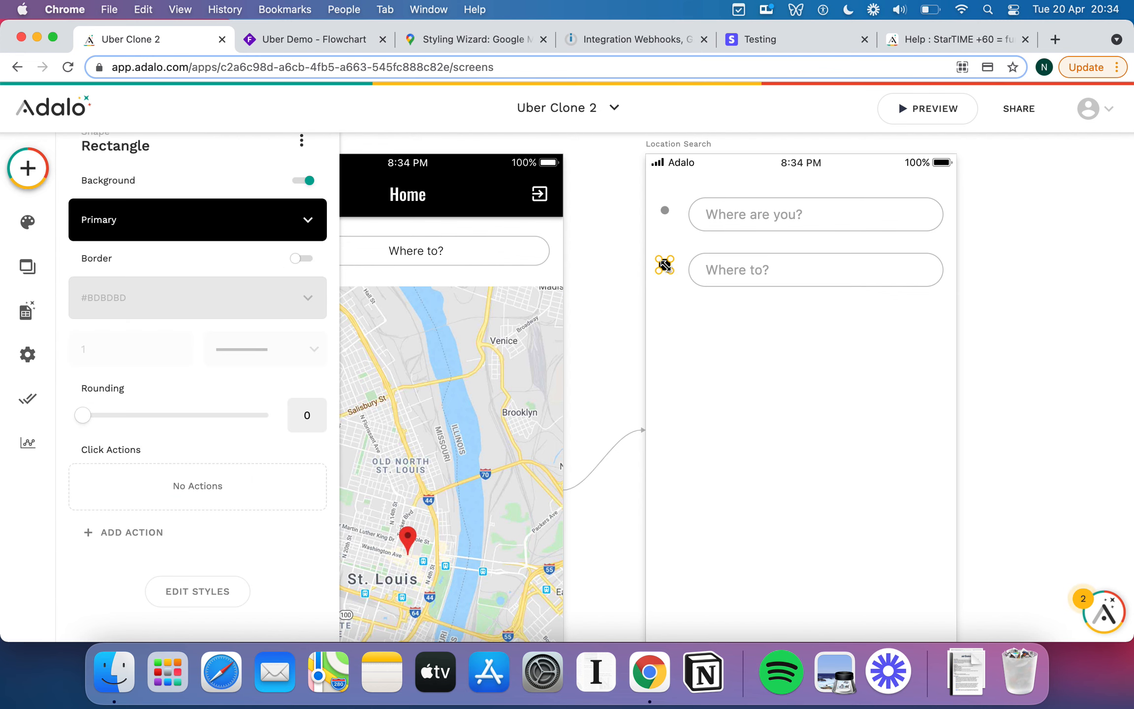
key(Down)
key(Down)
key(Down)
key(Down)
key(Down)
click(663, 214)
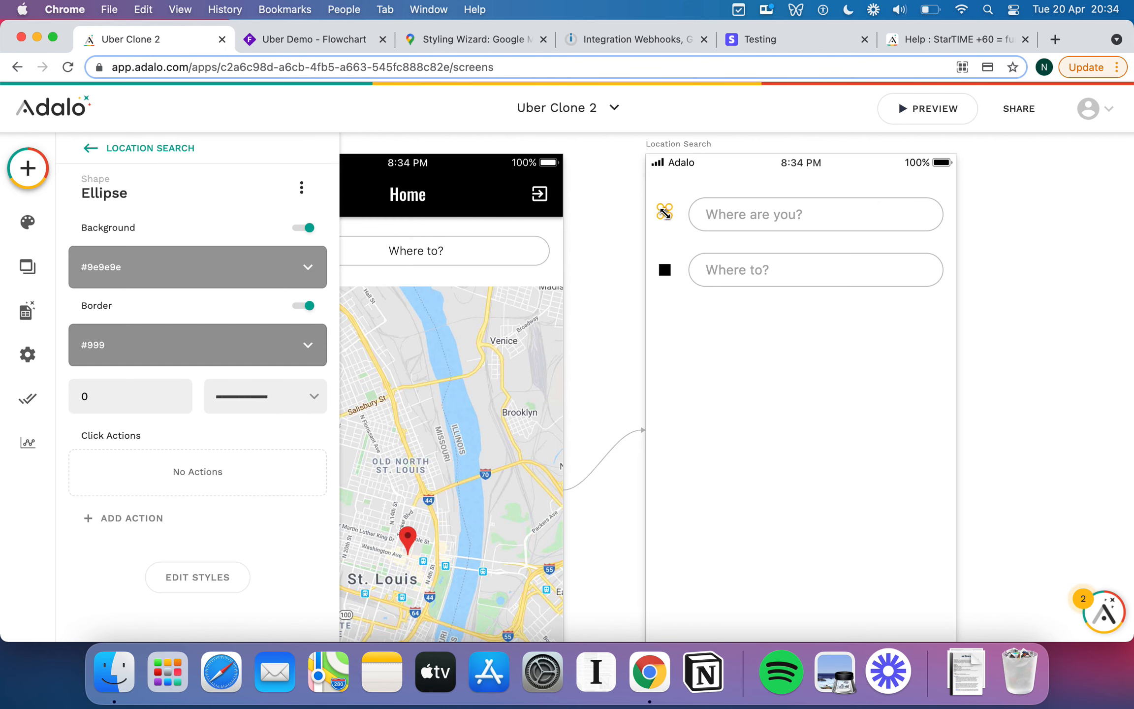
key(Down)
key(Down)
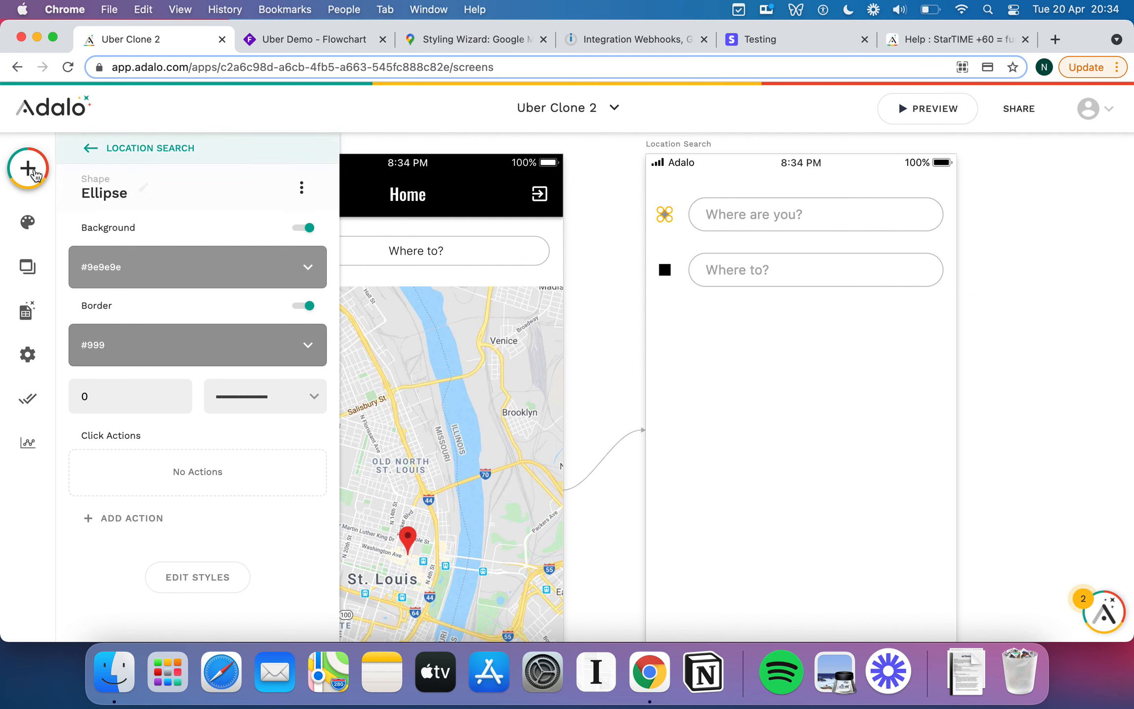
Drag a new Rectangle from the Simple components toward the screens.
click(28, 168)
scroll(154, 465, down, 10)
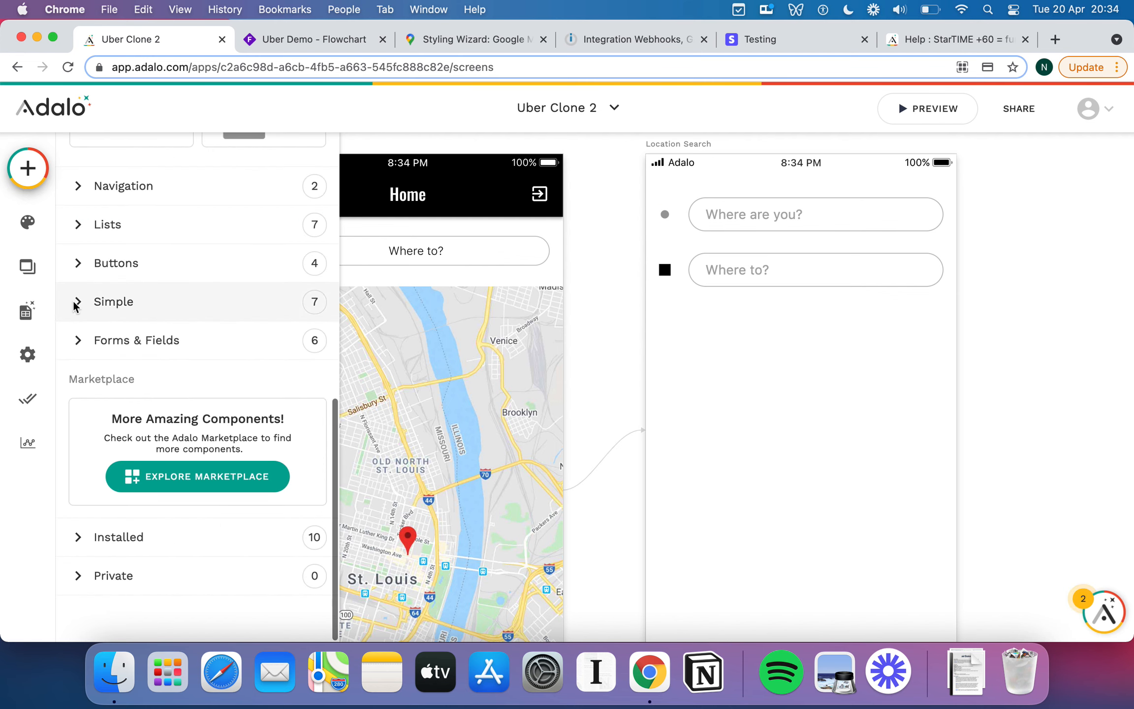
click(113, 301)
scroll(236, 413, down, 1)
scroll(238, 413, down, 5)
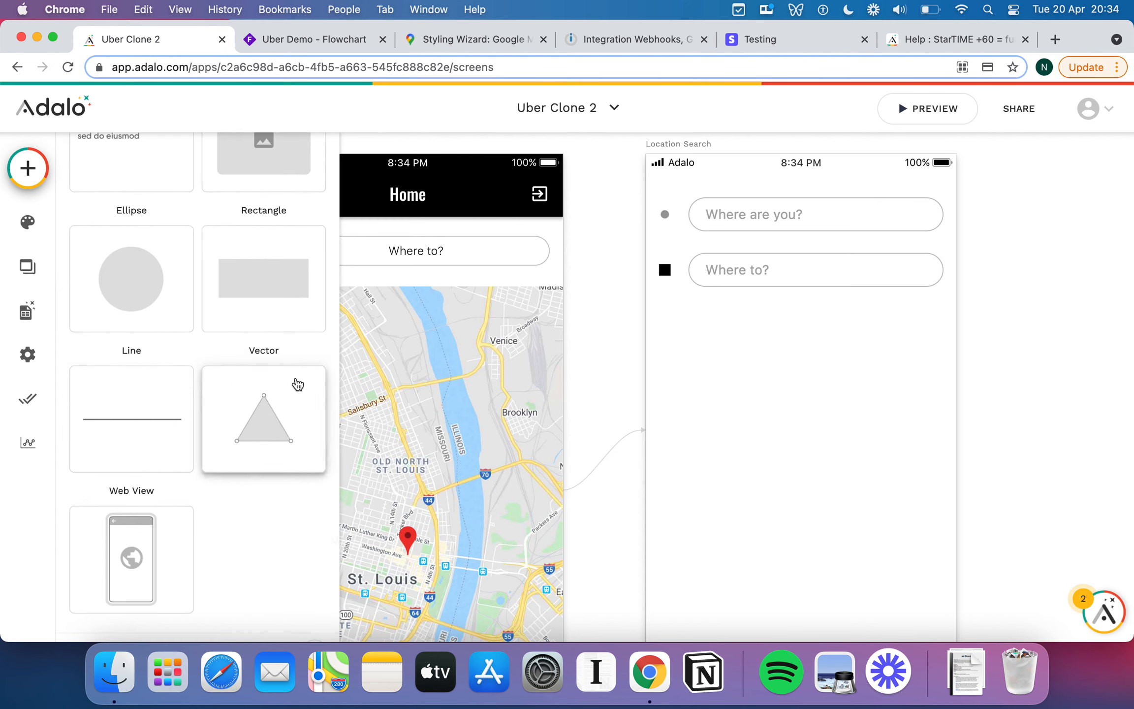
drag(283, 292, 965, 406)
Drop the rectangle on Location Search, fill it Secondary Dark, and fit it between the fields at height 35.
click(197, 219)
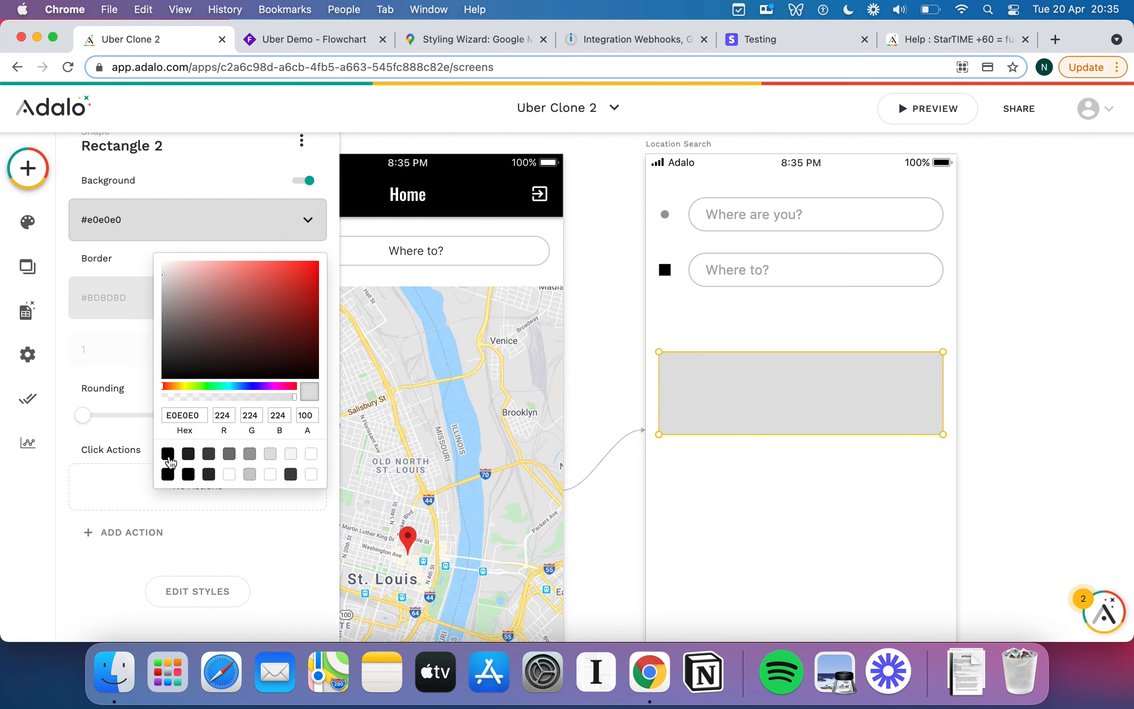
click(250, 454)
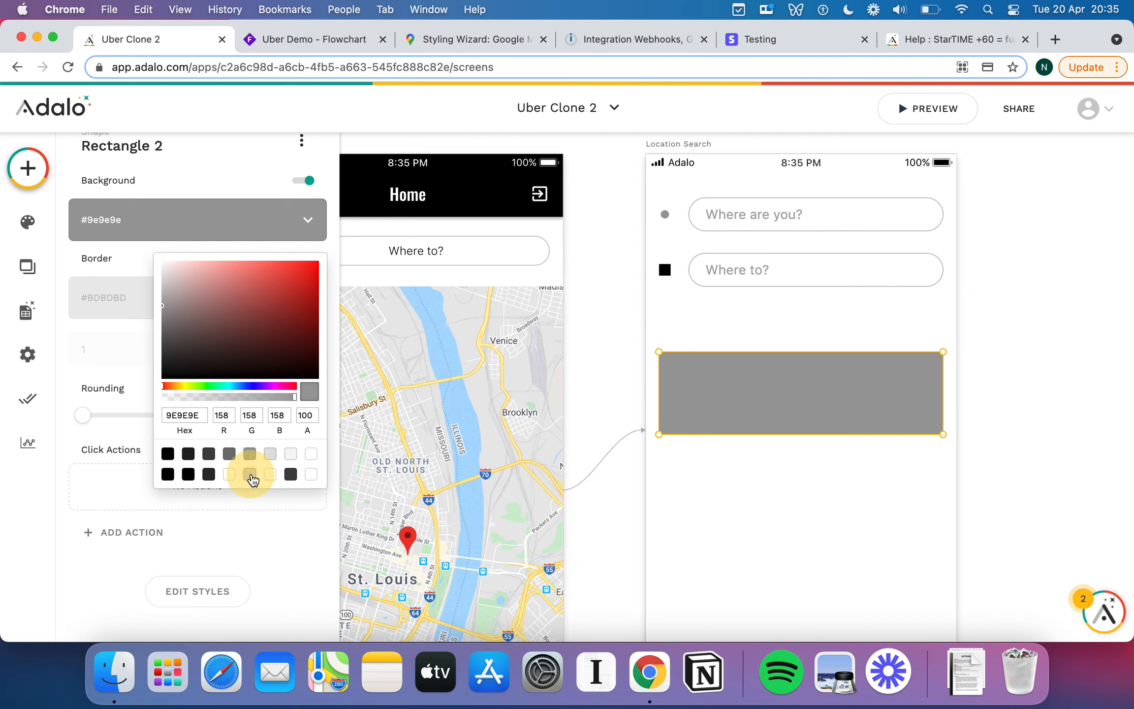
click(248, 473)
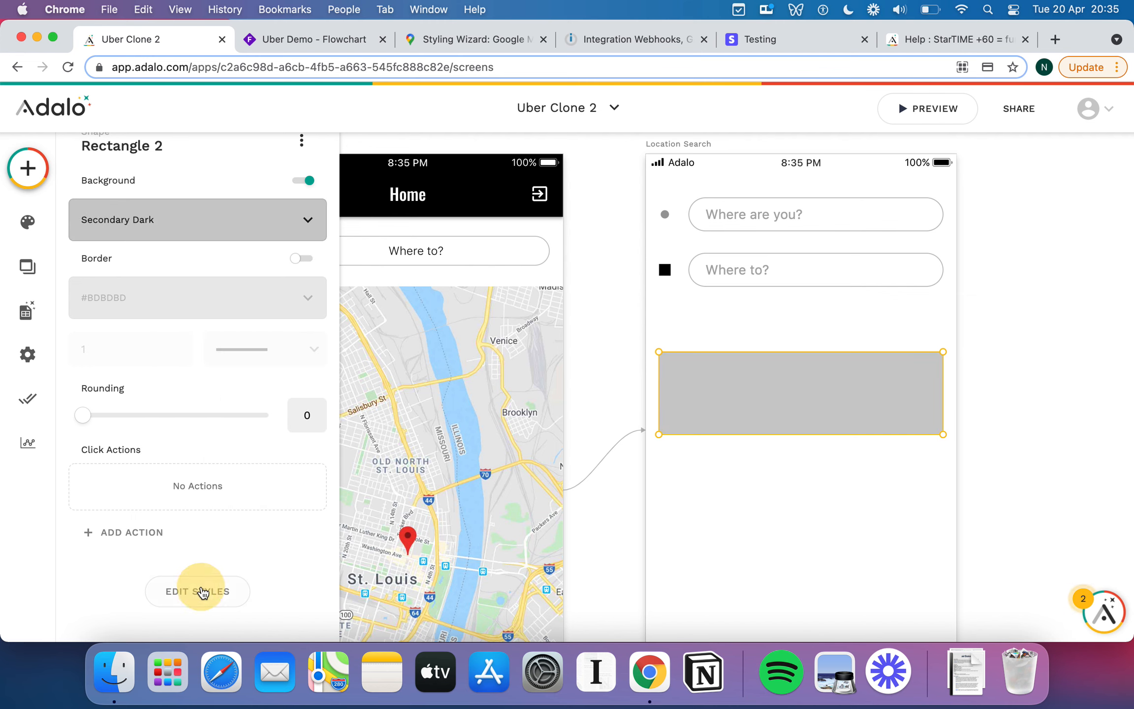
click(204, 592)
scroll(212, 551, down, 4)
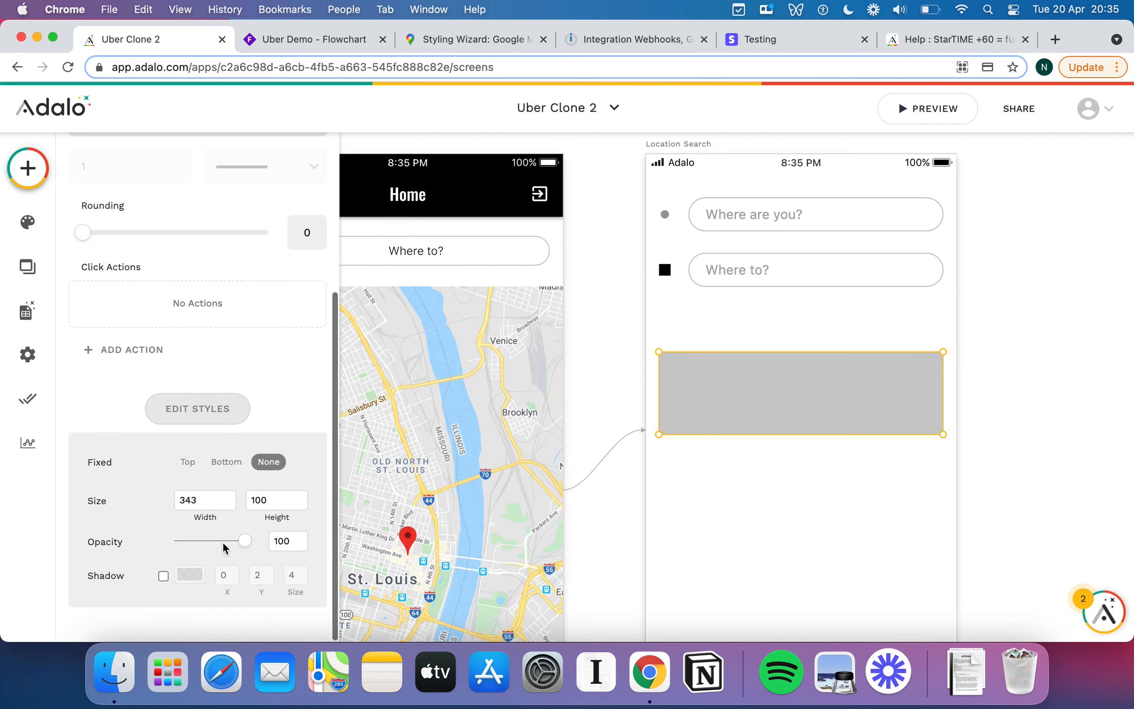
drag(803, 387, 804, 250)
drag(661, 210, 687, 241)
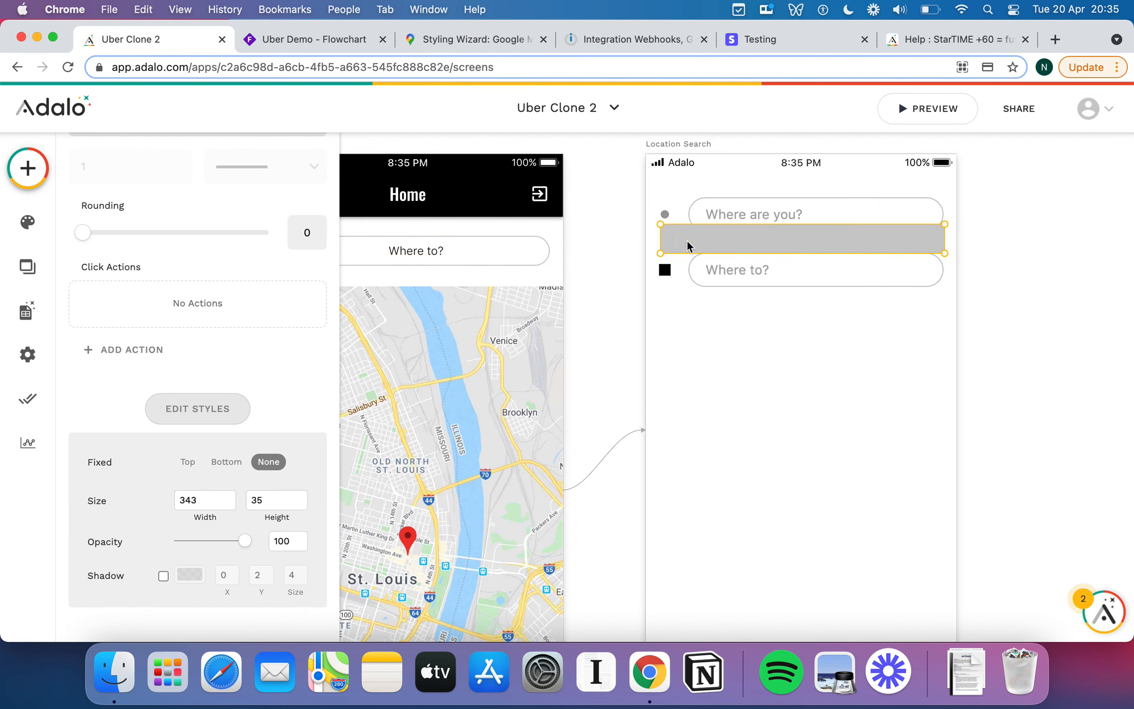
Make the rectangle 2 wide and align the thin line with the grey dot.
double_click(215, 500)
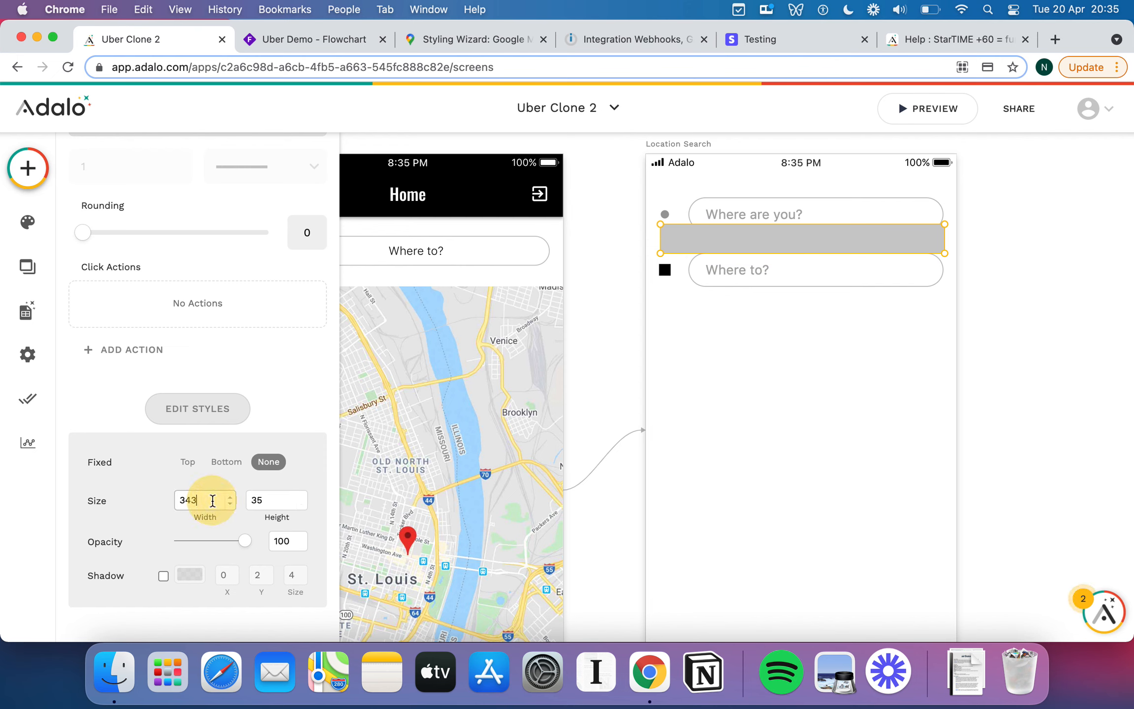
text(2)
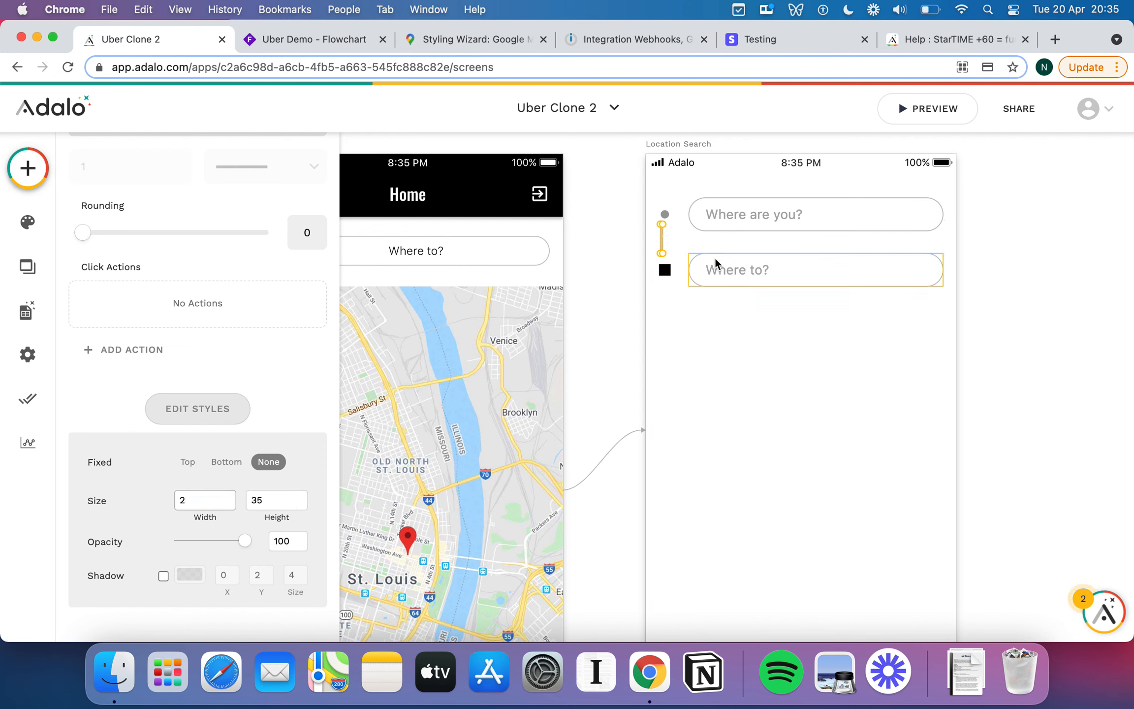
click(694, 245)
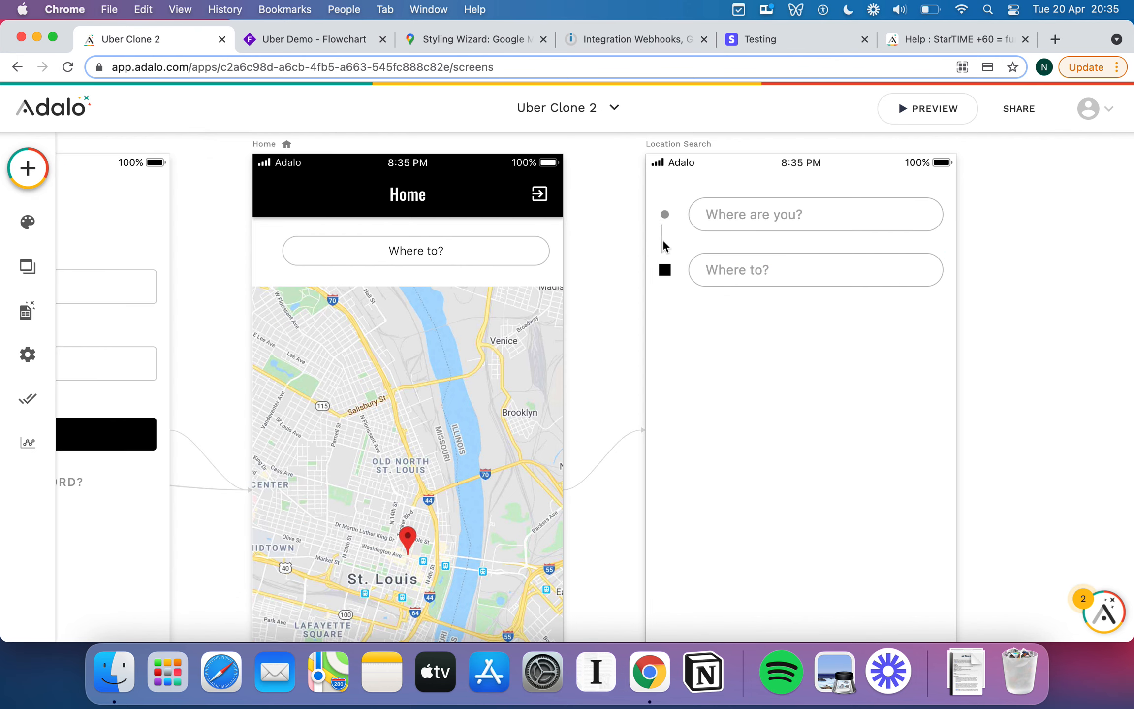
click(663, 241)
key(Right)
key(Right)
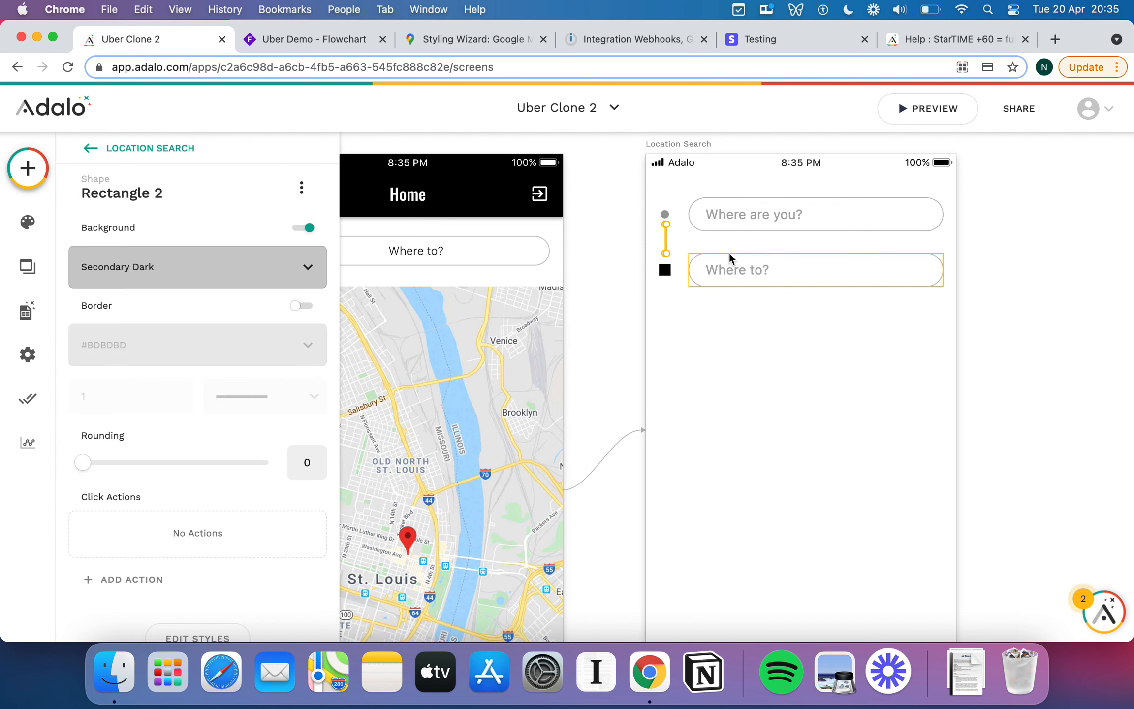
click(664, 270)
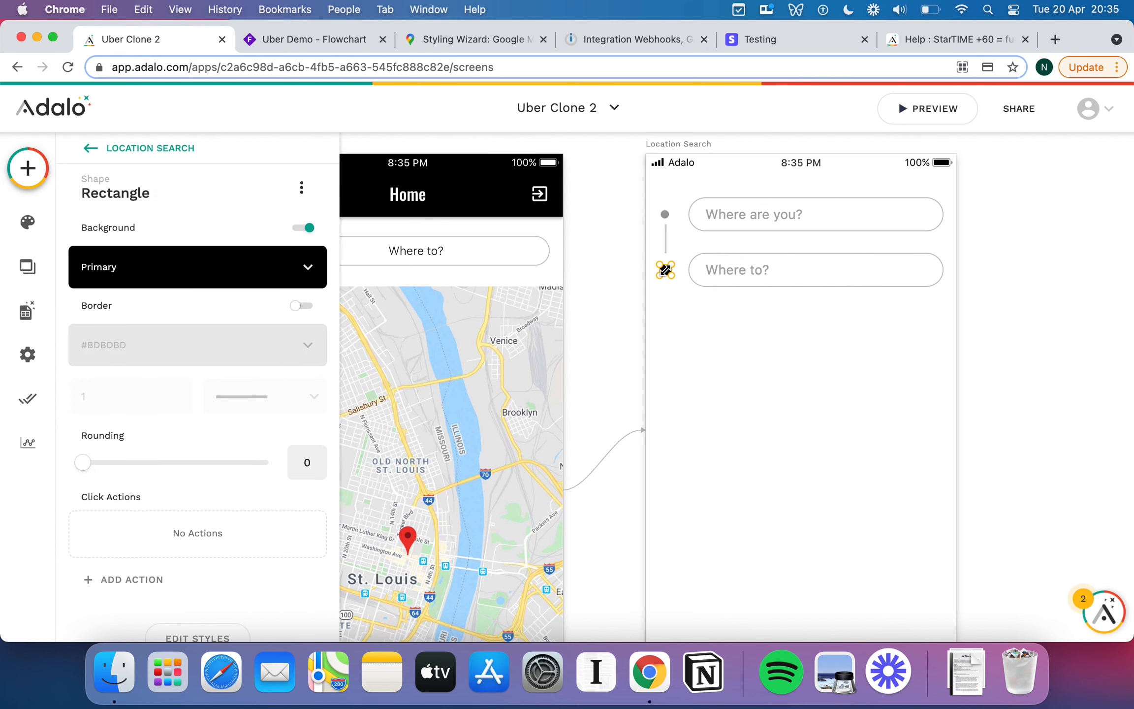
key(Escape)
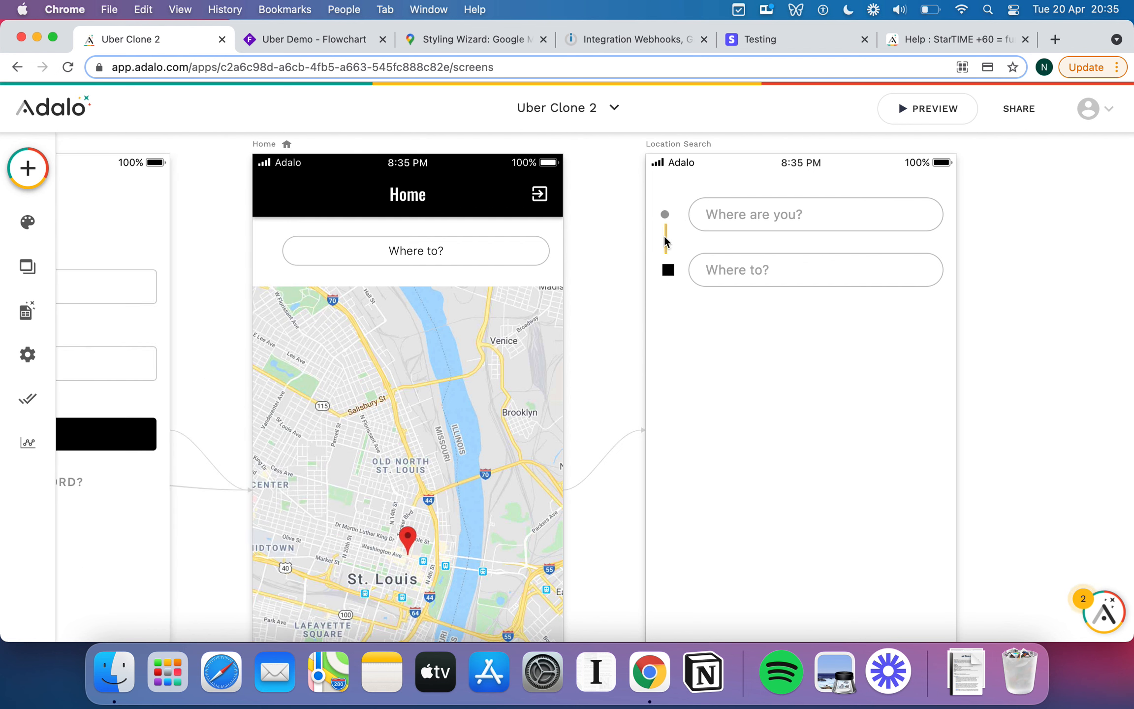
click(664, 236)
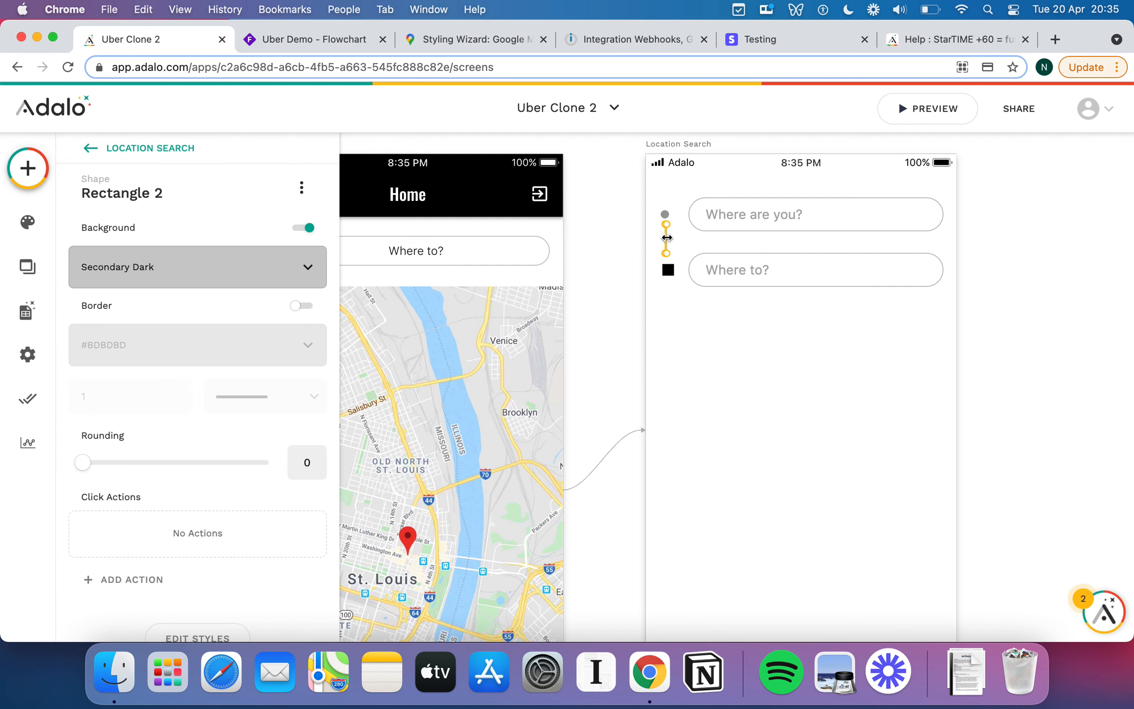
key(Left)
key(Left)
key(Left)
key(Right)
key(Right)
key(Left)
Move the Where to? field up and nudge the black square up to meet the line.
click(669, 270)
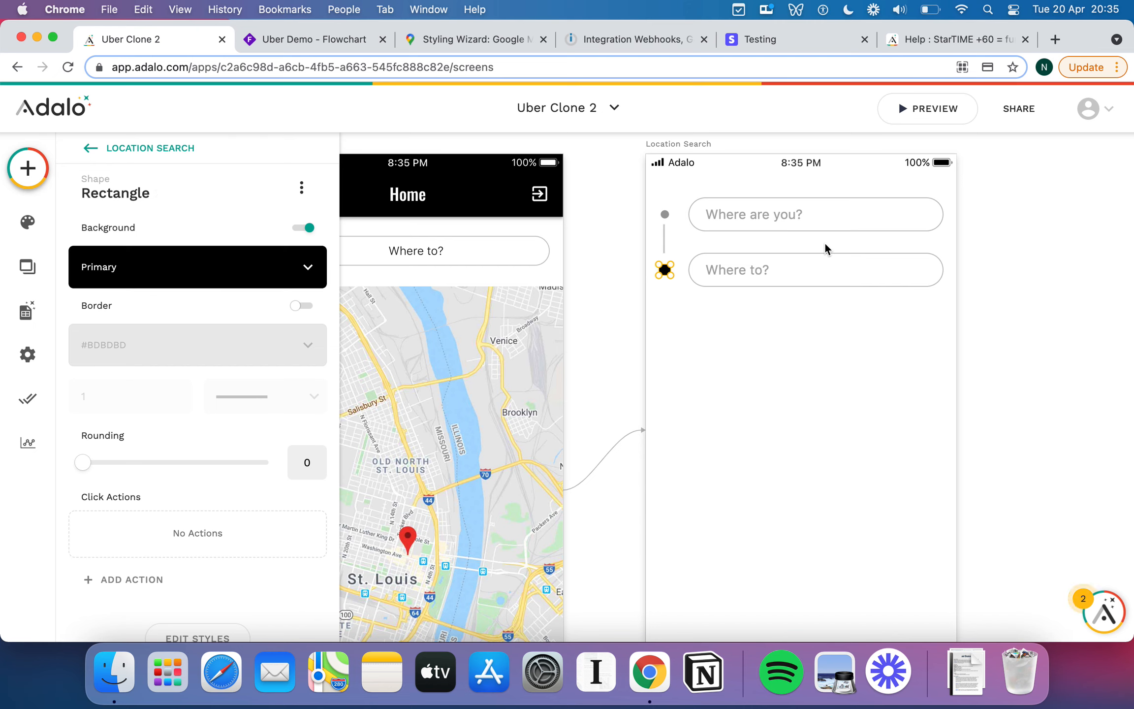
key(Left)
key(Left)
key(Left)
drag(826, 261, 825, 258)
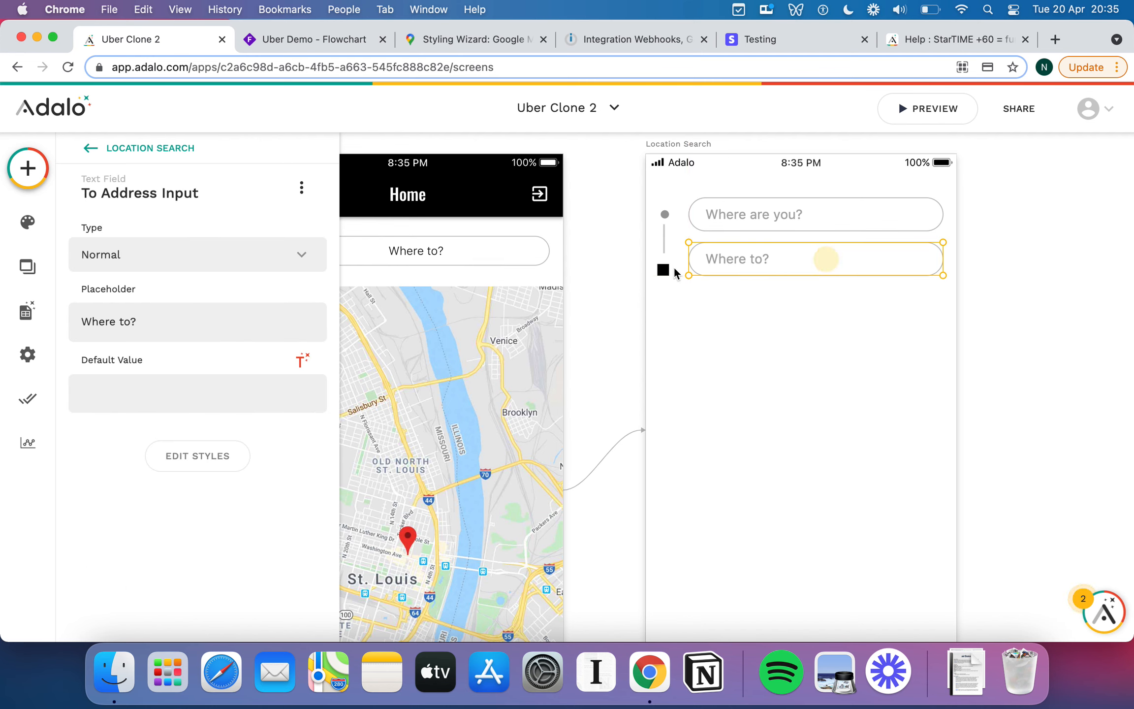
click(667, 270)
key(Up)
key(Up)
key(Up)
key(Up)
key(Up)
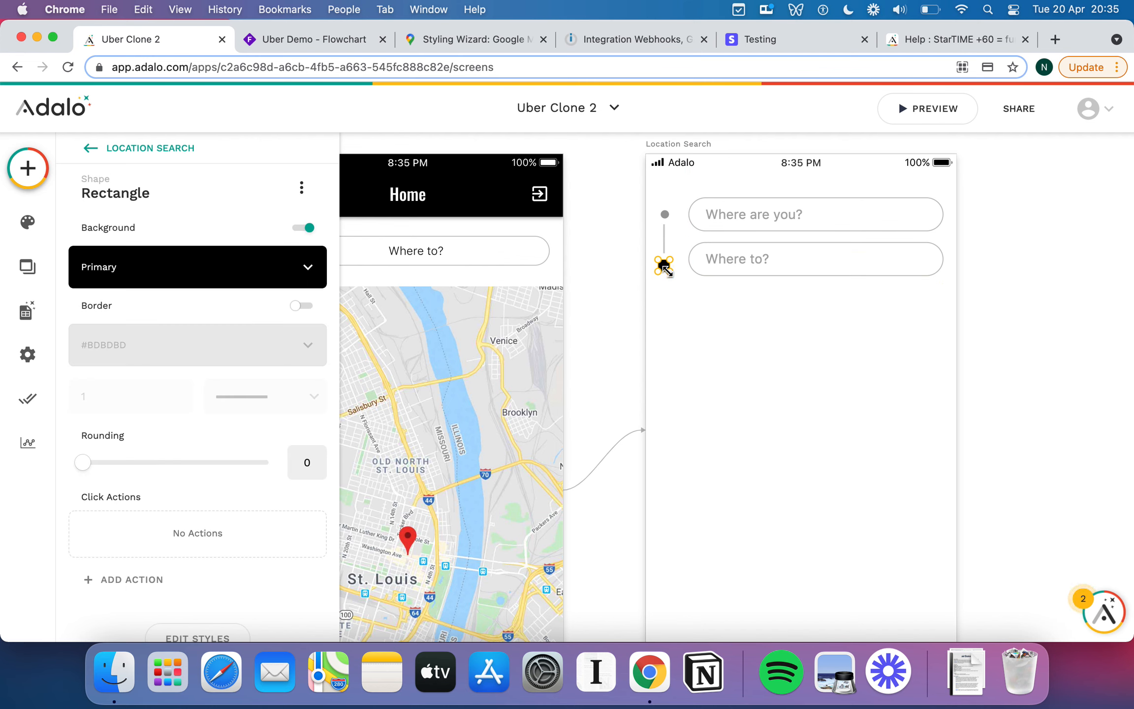
key(Up)
key(Up)
key(Up)
key(Up)
key(Up)
key(Up)
key(Up)
key(Up)
key(Escape)
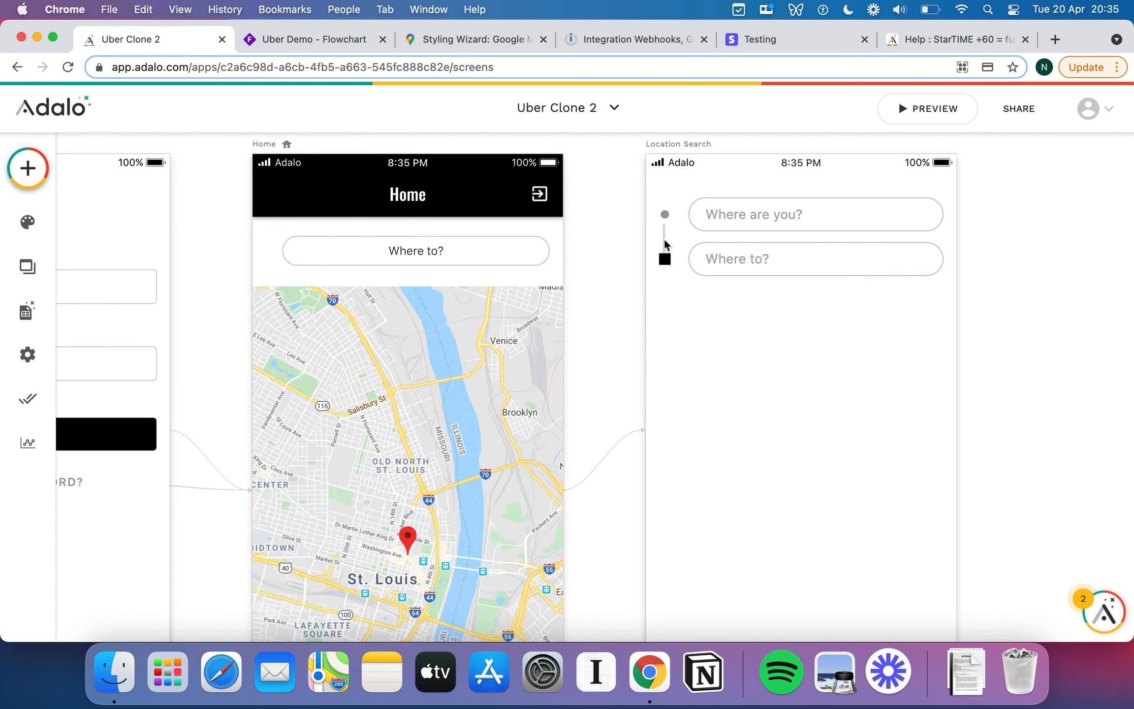
click(665, 239)
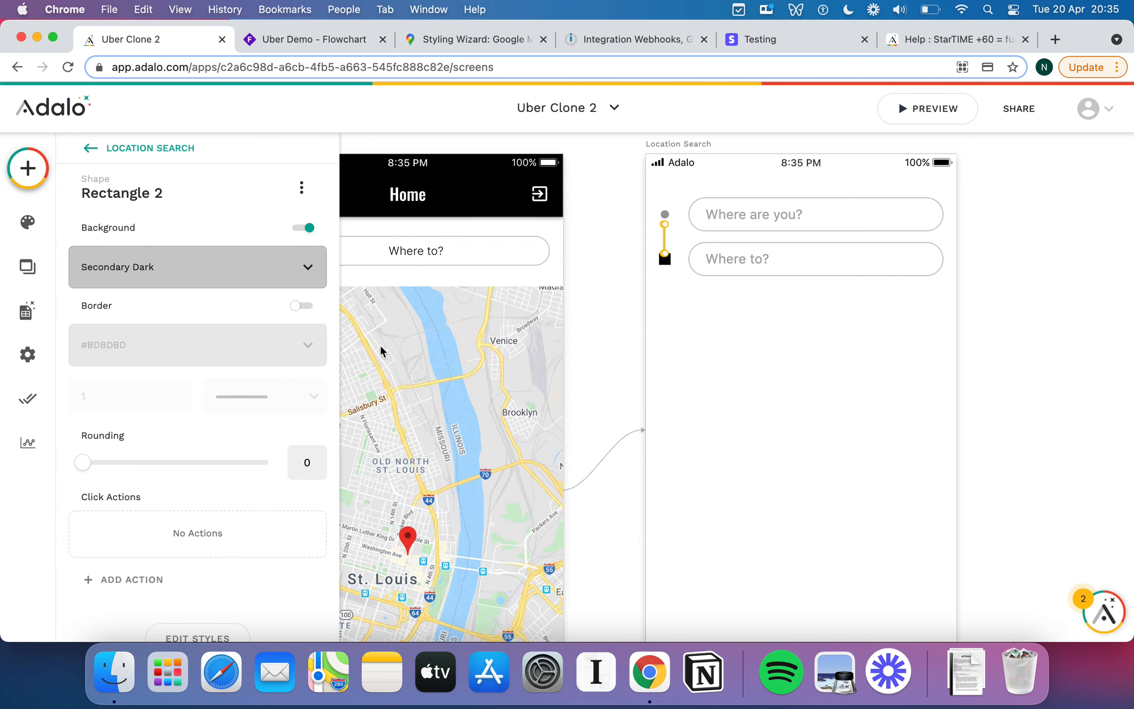
scroll(254, 433, down, 1)
click(195, 612)
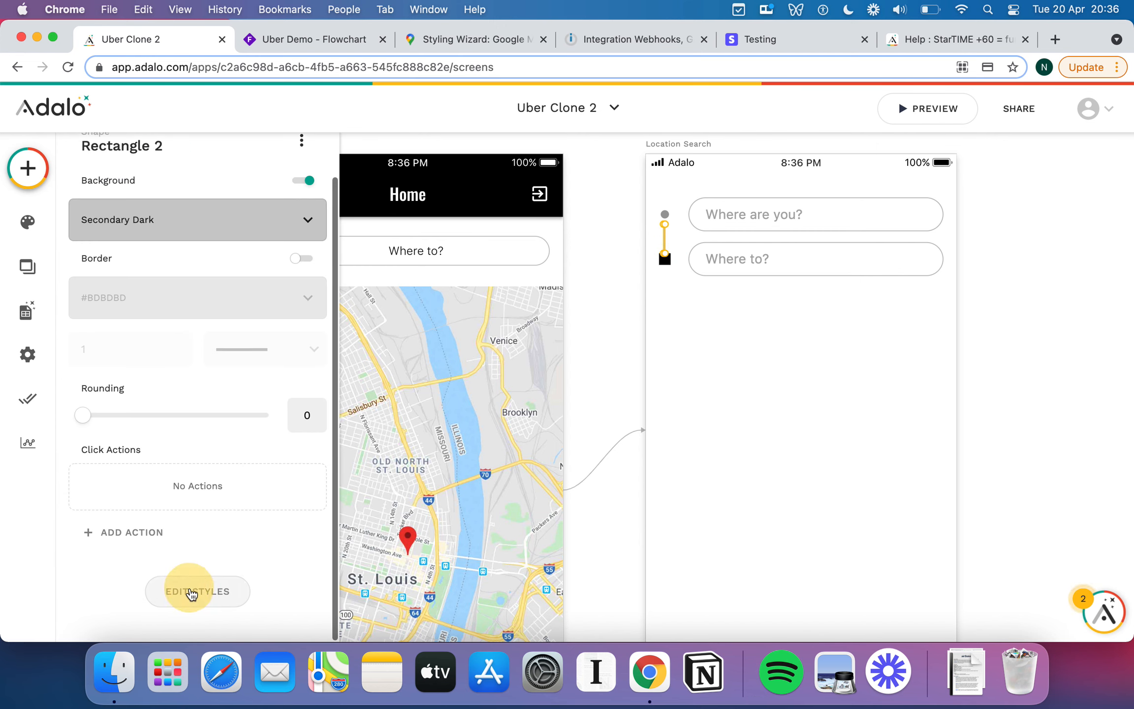
scroll(232, 462, down, 4)
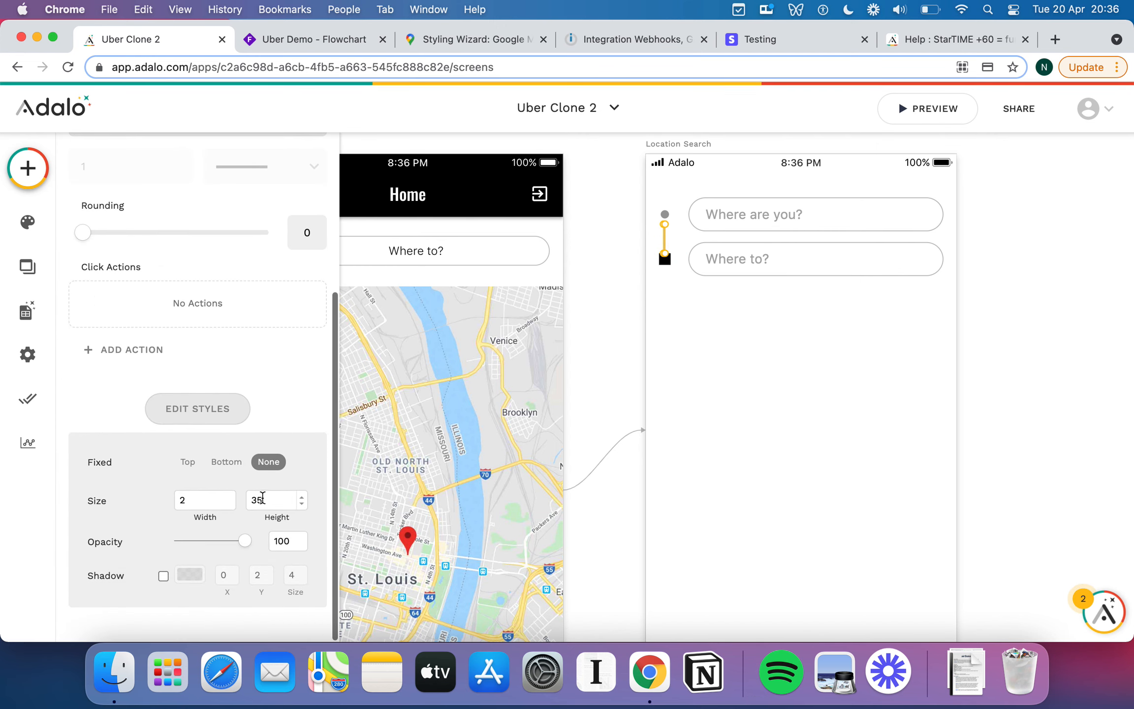
click(754, 374)
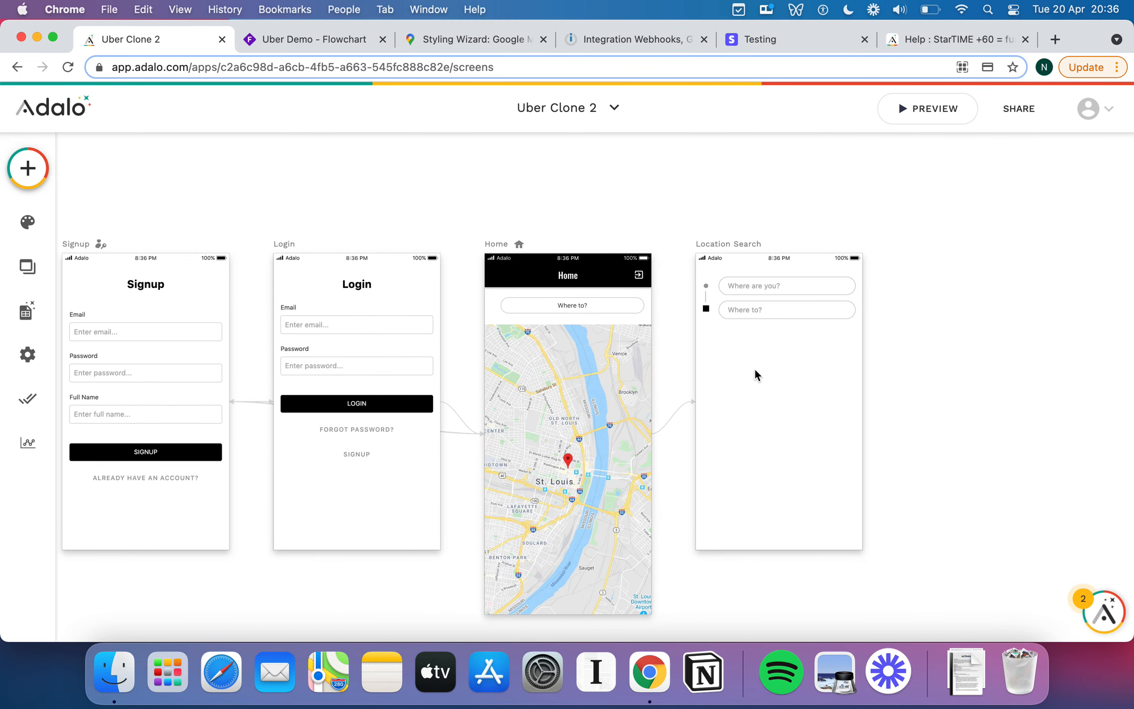
scroll(839, 412, right, 3)
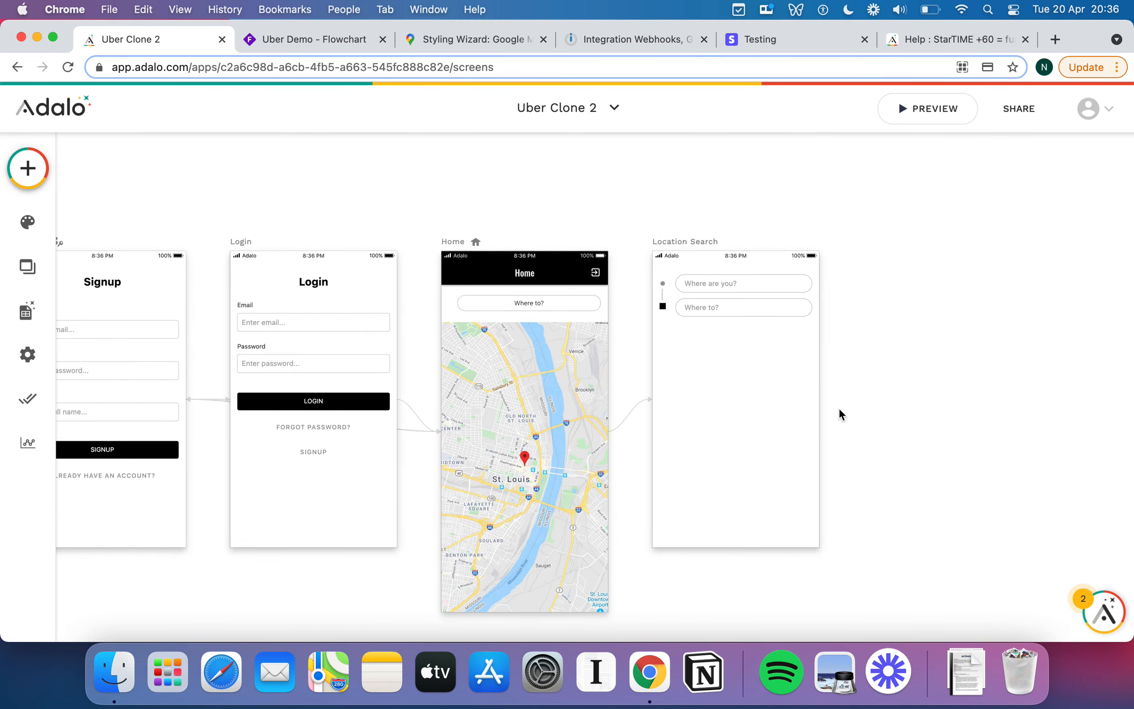
scroll(756, 386, up, 3)
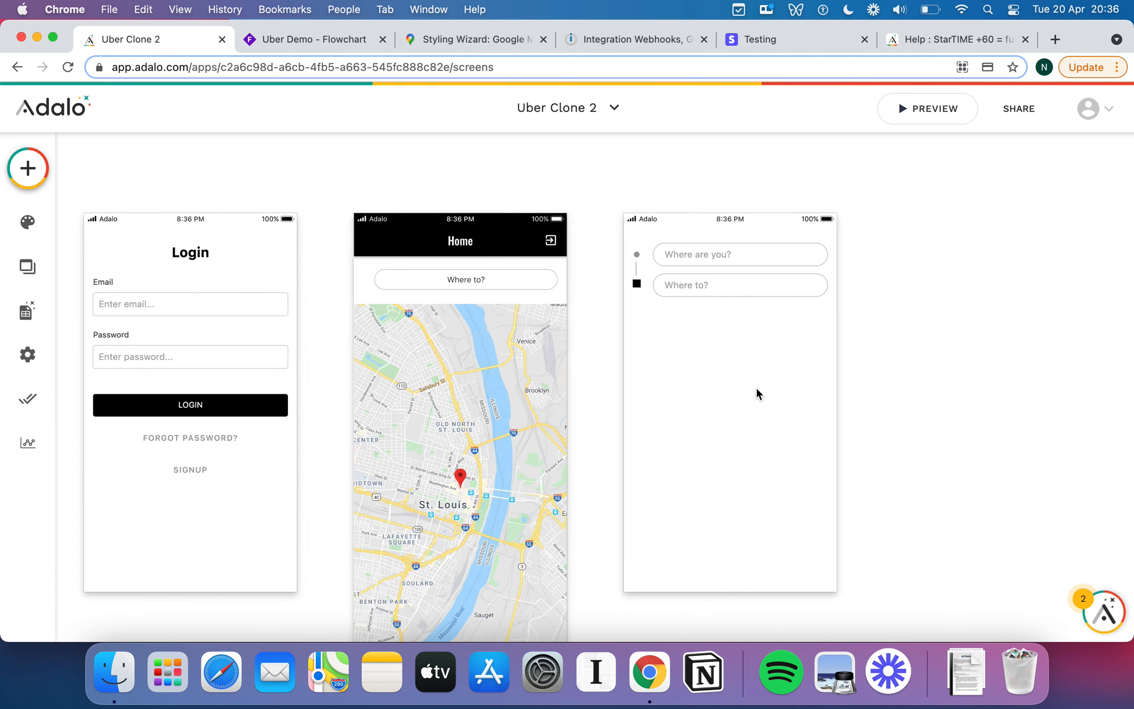
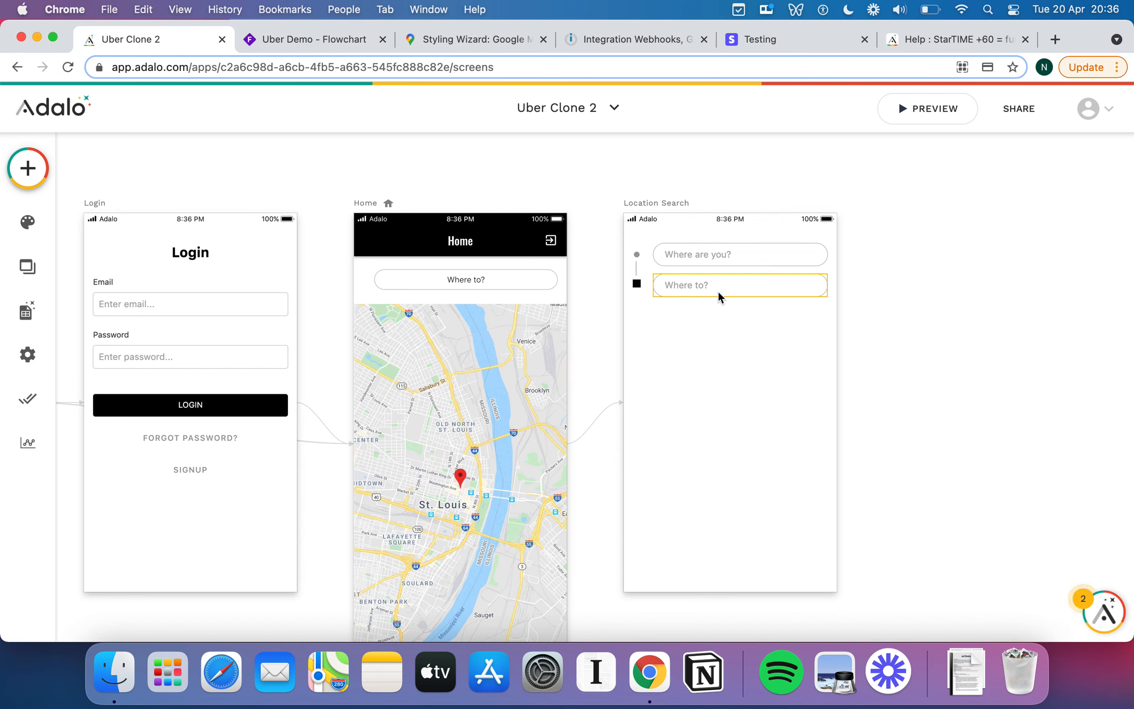
Drop a Simple List component beneath the two location inputs on Location Search.
click(27, 168)
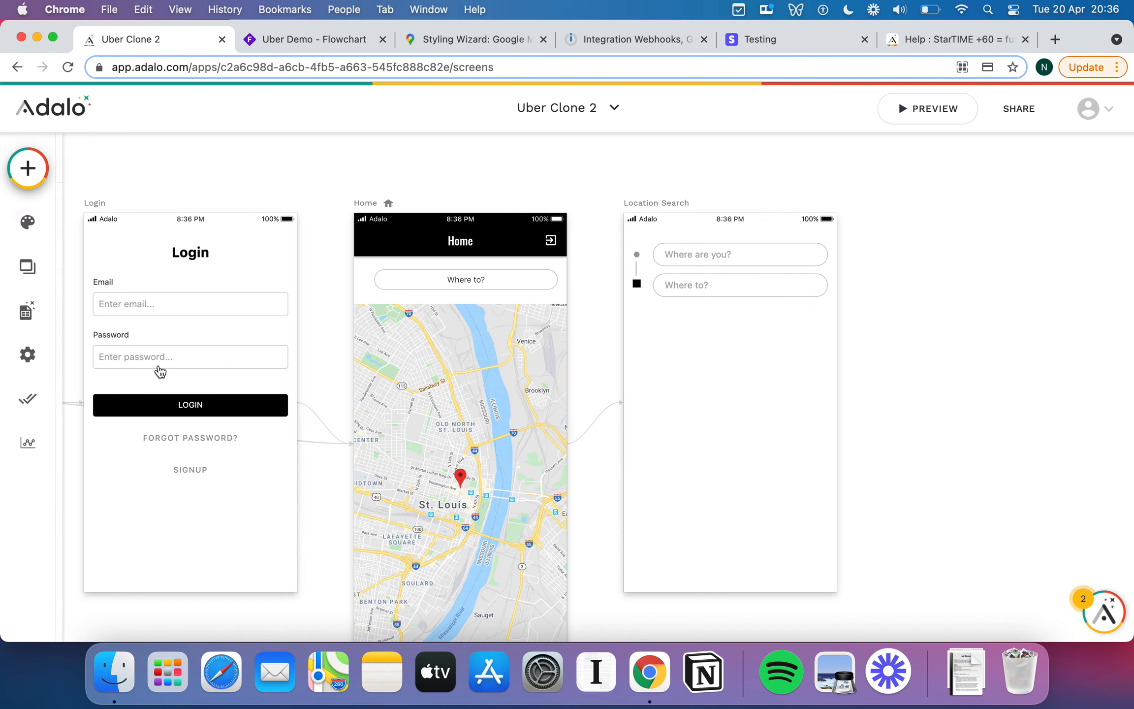
scroll(175, 408, down, 1)
scroll(175, 408, down, 3)
drag(182, 332, 737, 376)
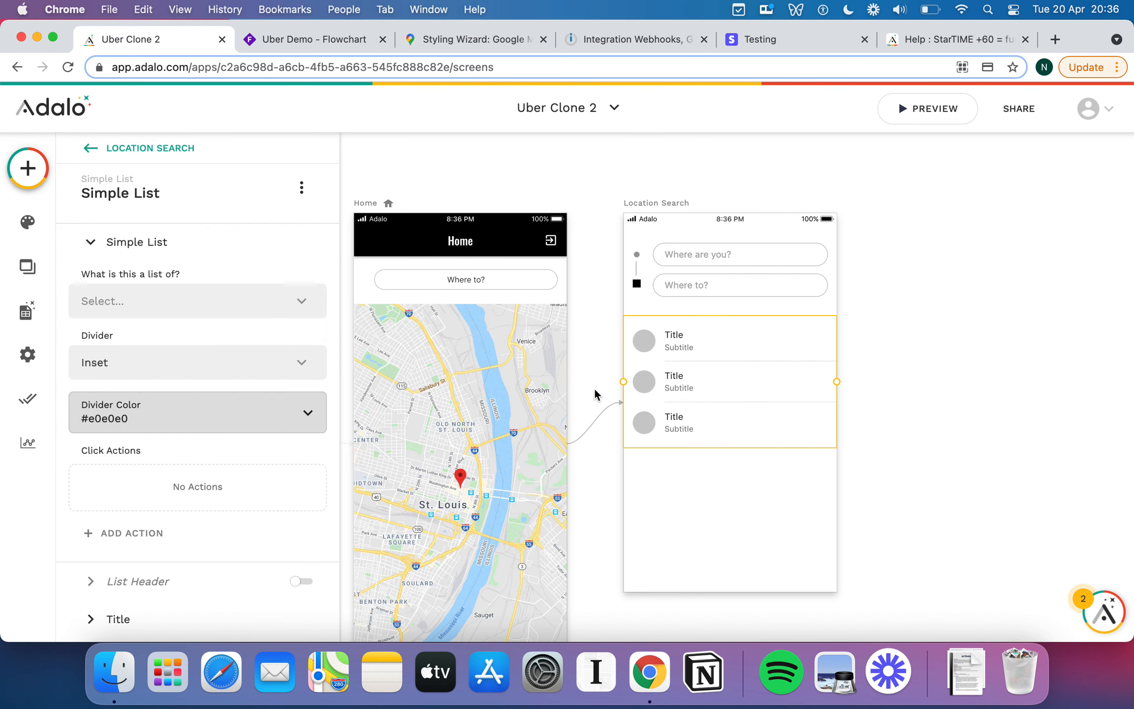
Turn on the list header and title it History.
click(301, 581)
click(197, 346)
text(History)
click(113, 383)
Colour the History header text light grey #CCCCCC.
click(253, 383)
click(282, 603)
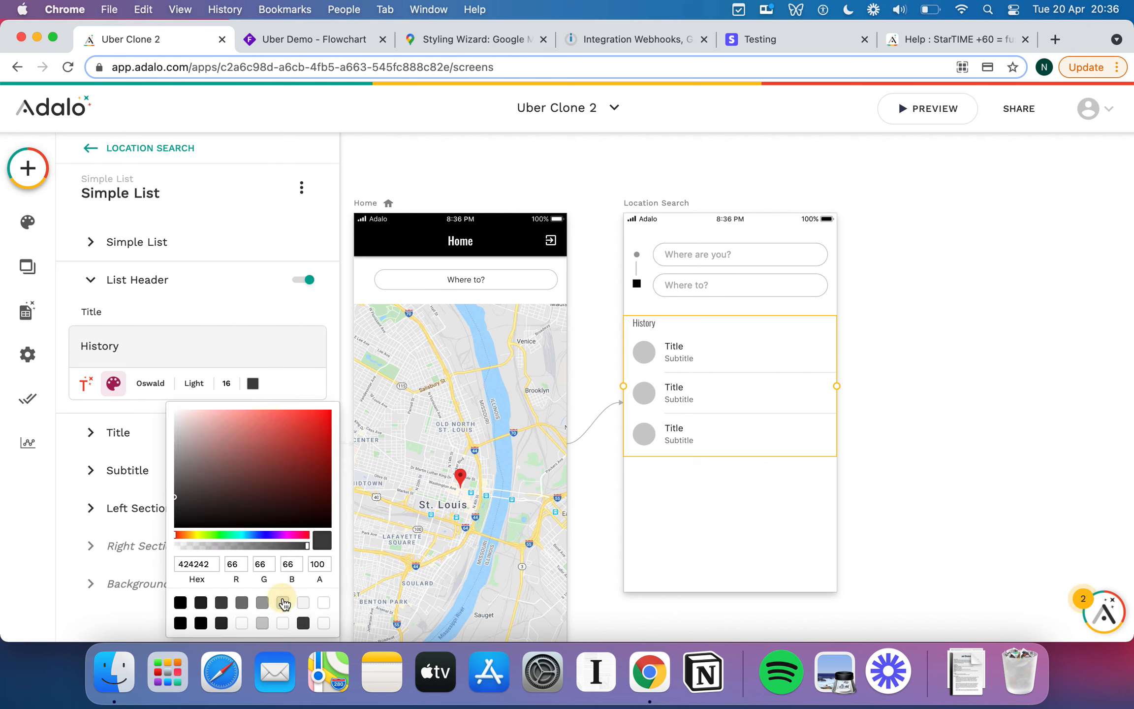
click(262, 623)
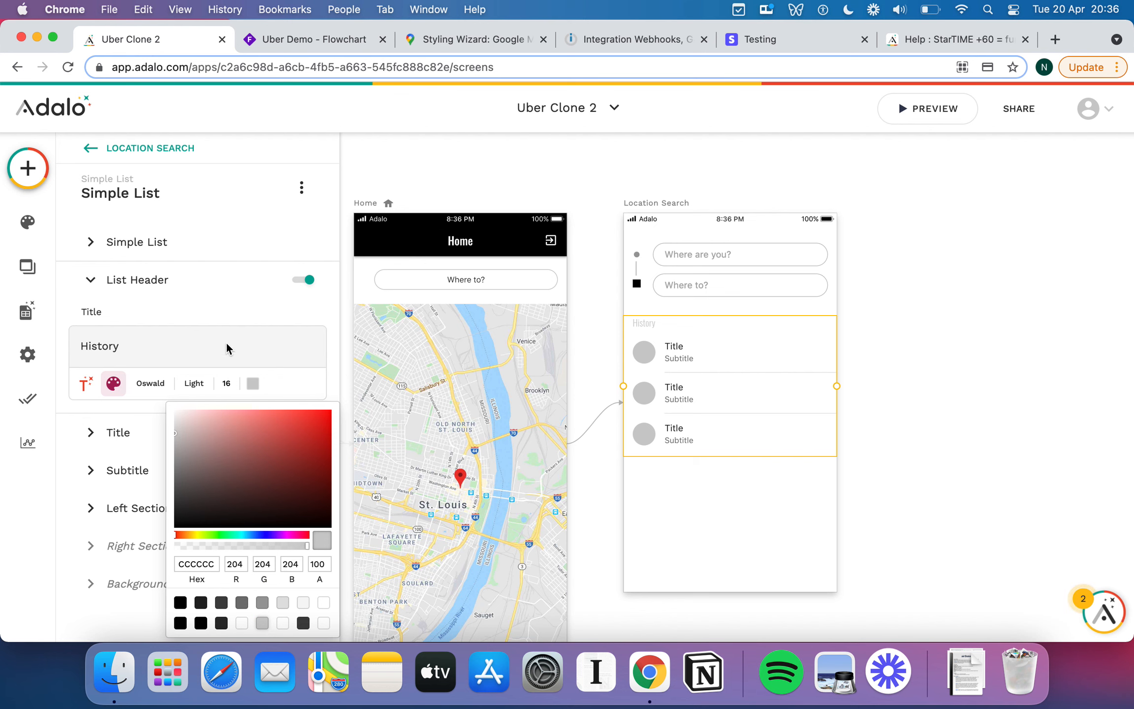
click(219, 311)
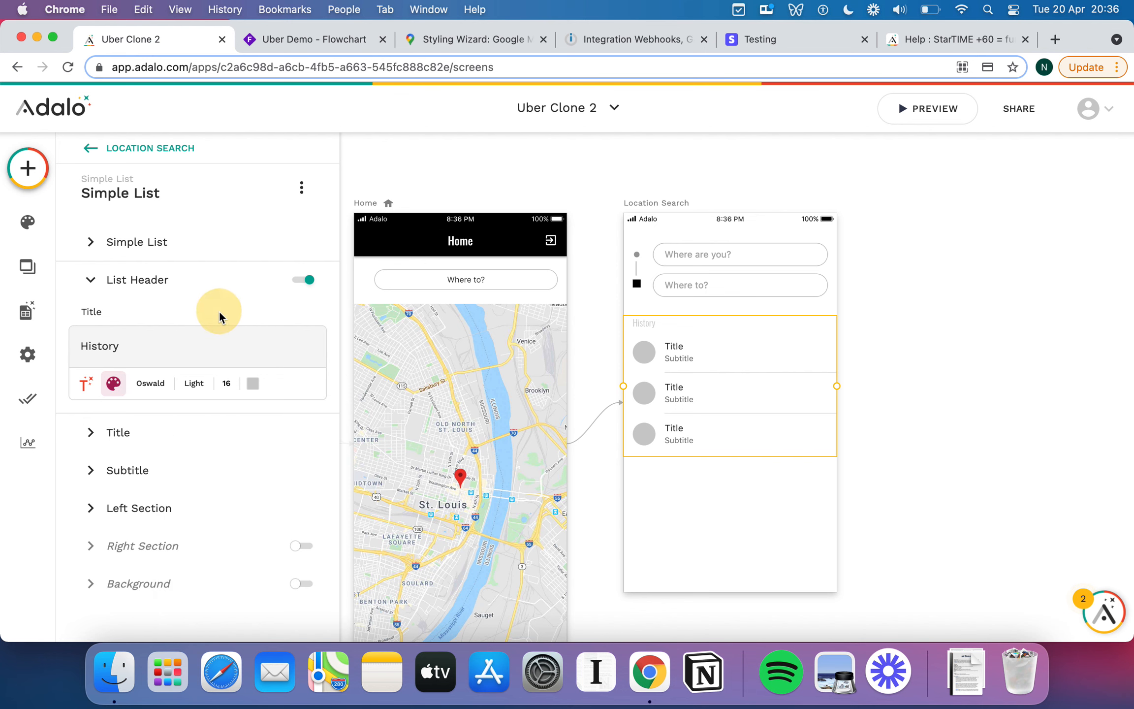
click(97, 501)
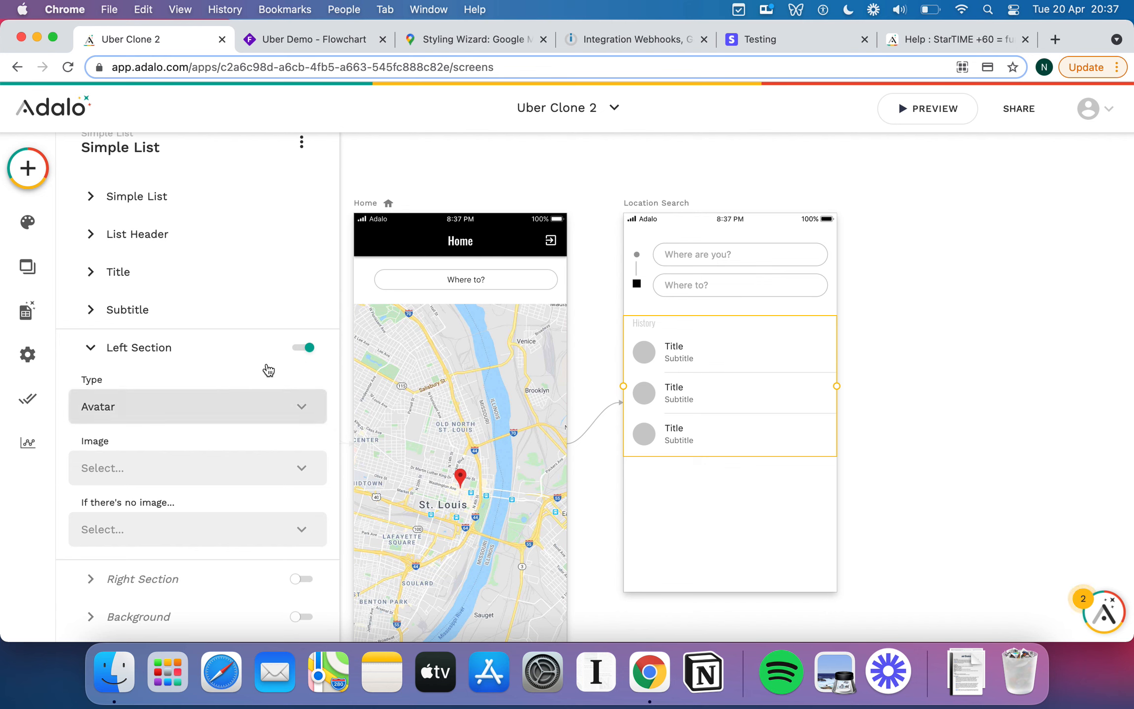
Set each row's left section to an access_time clock icon.
click(183, 408)
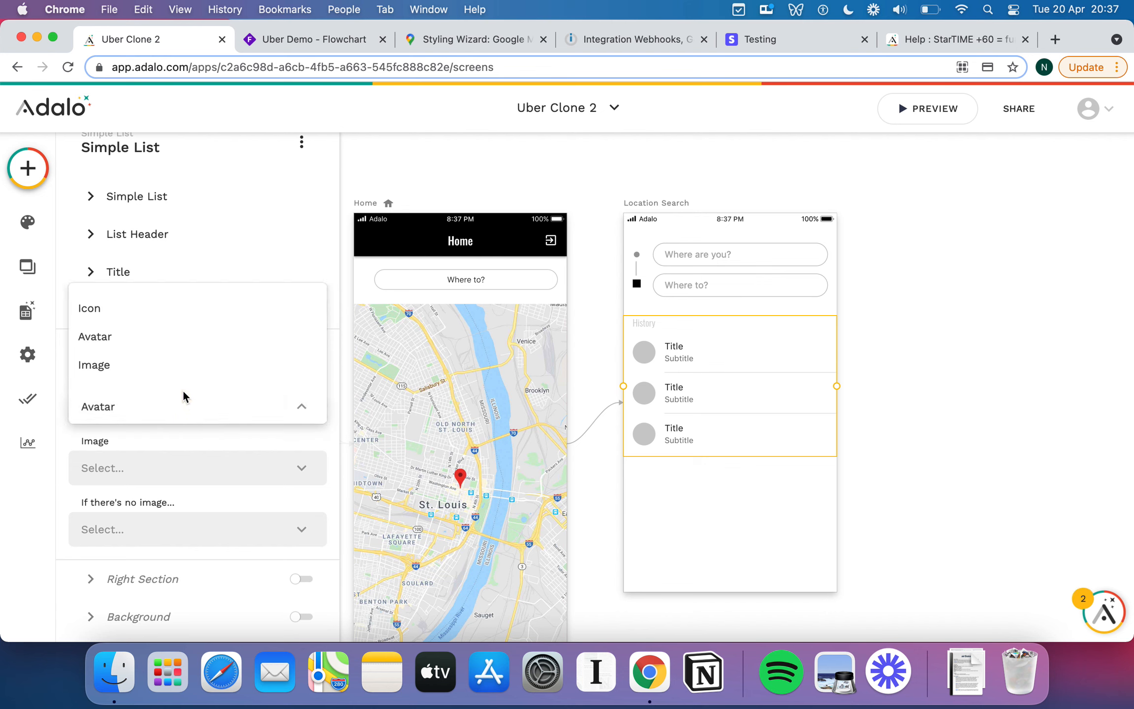
click(118, 309)
click(153, 471)
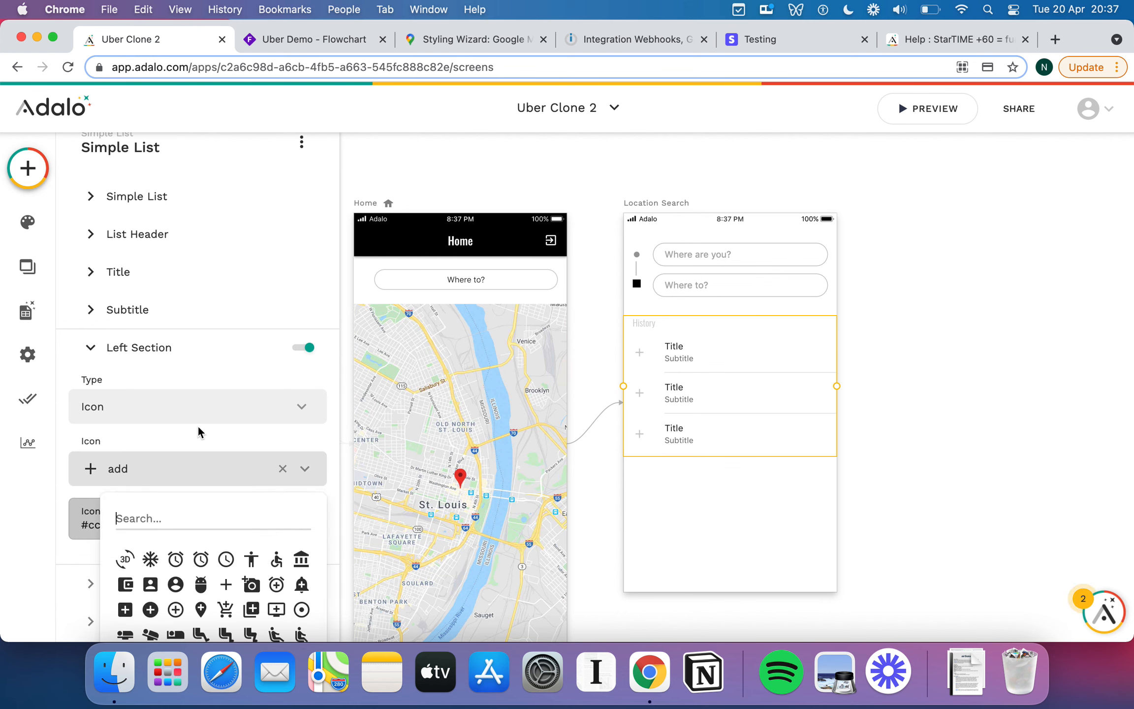
scroll(254, 556, down, 5)
scroll(254, 556, up, 5)
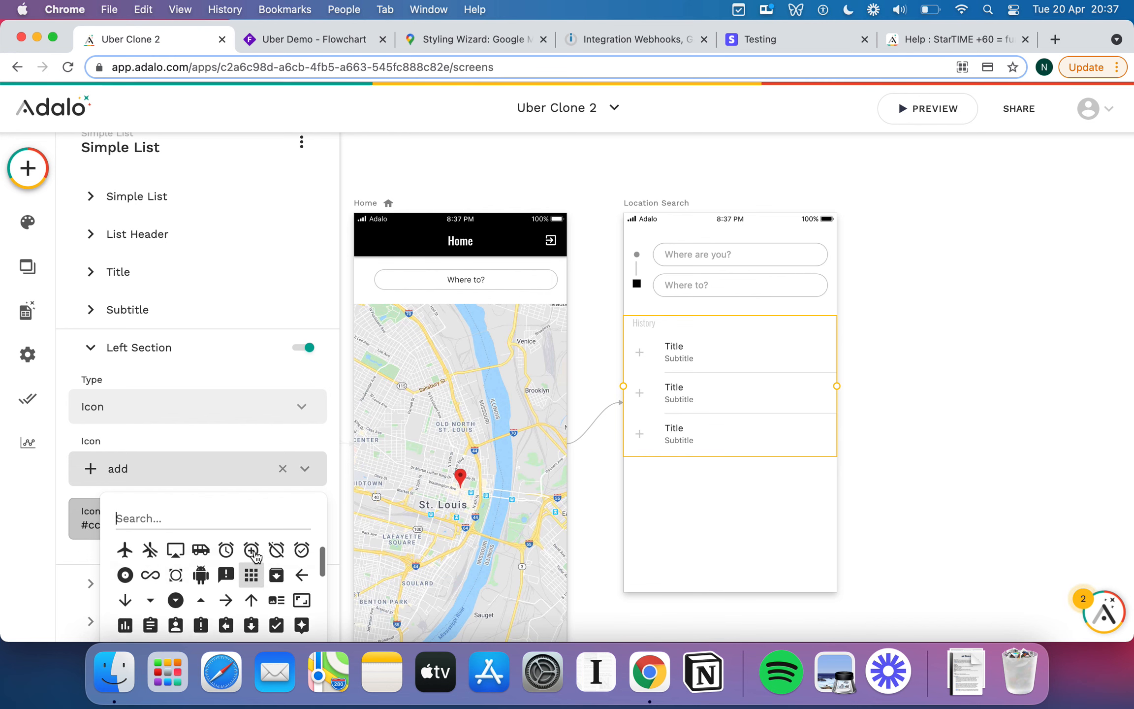
click(226, 558)
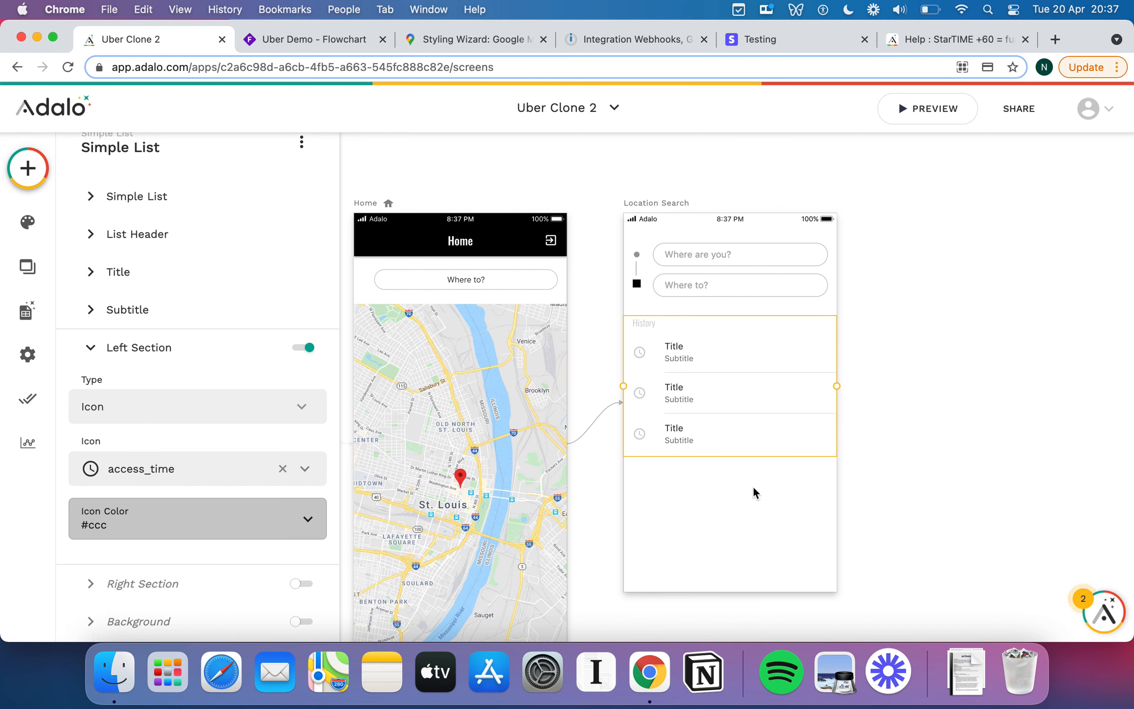
Enable the right section so every row shows an add icon.
scroll(182, 472, down, 1)
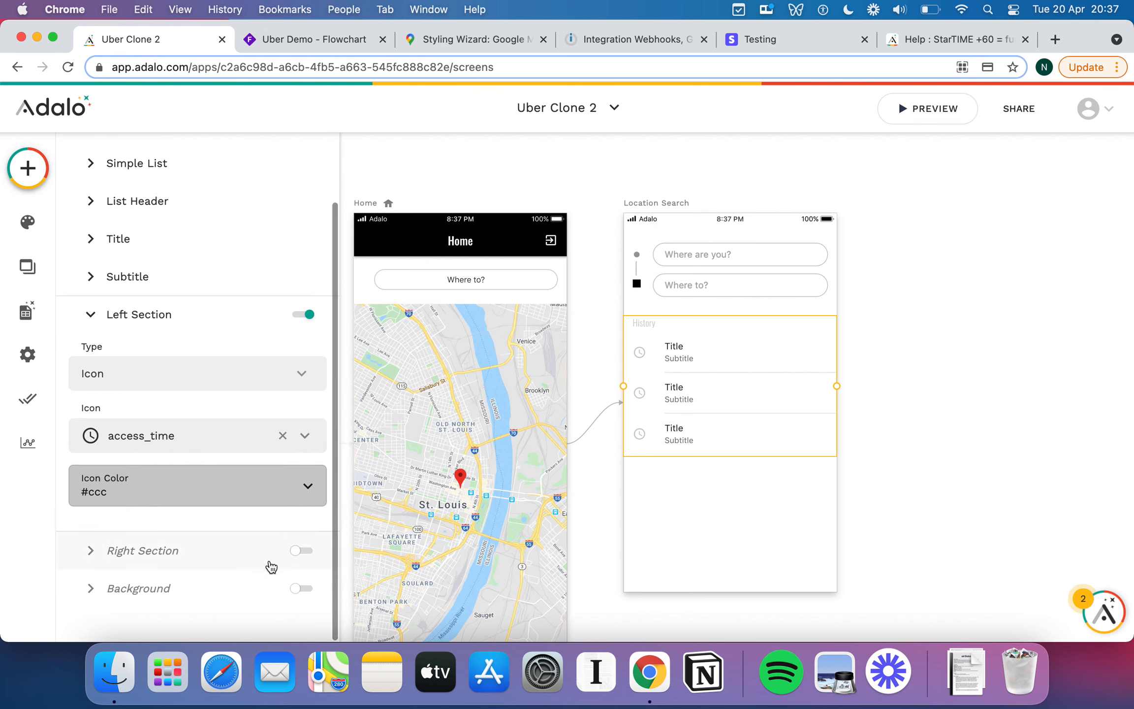
click(299, 551)
scroll(212, 495, down, 1)
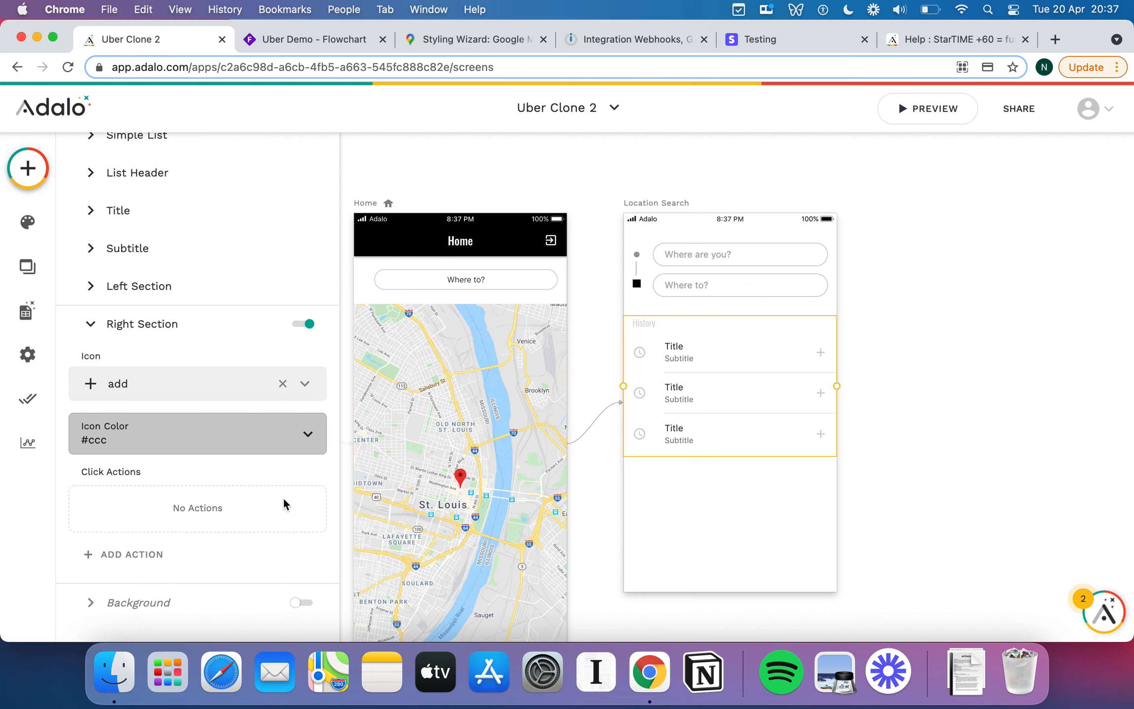
click(792, 552)
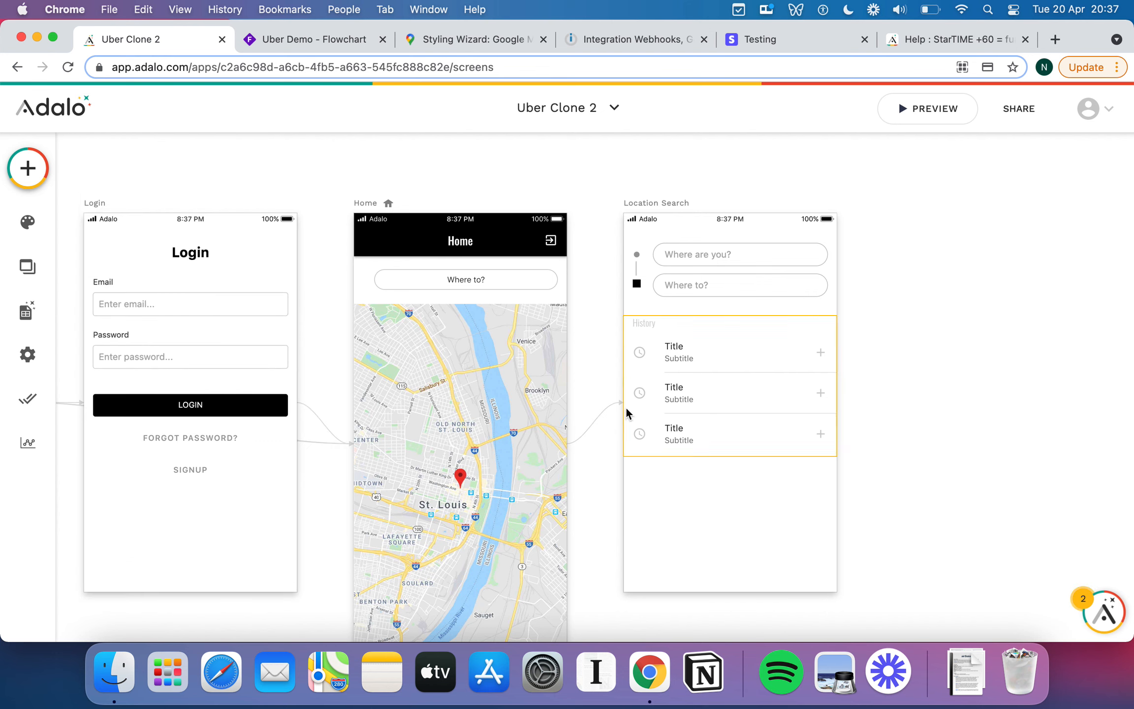
Add a widened Continue button below the History list with a directions_car icon.
click(29, 181)
drag(256, 366, 734, 512)
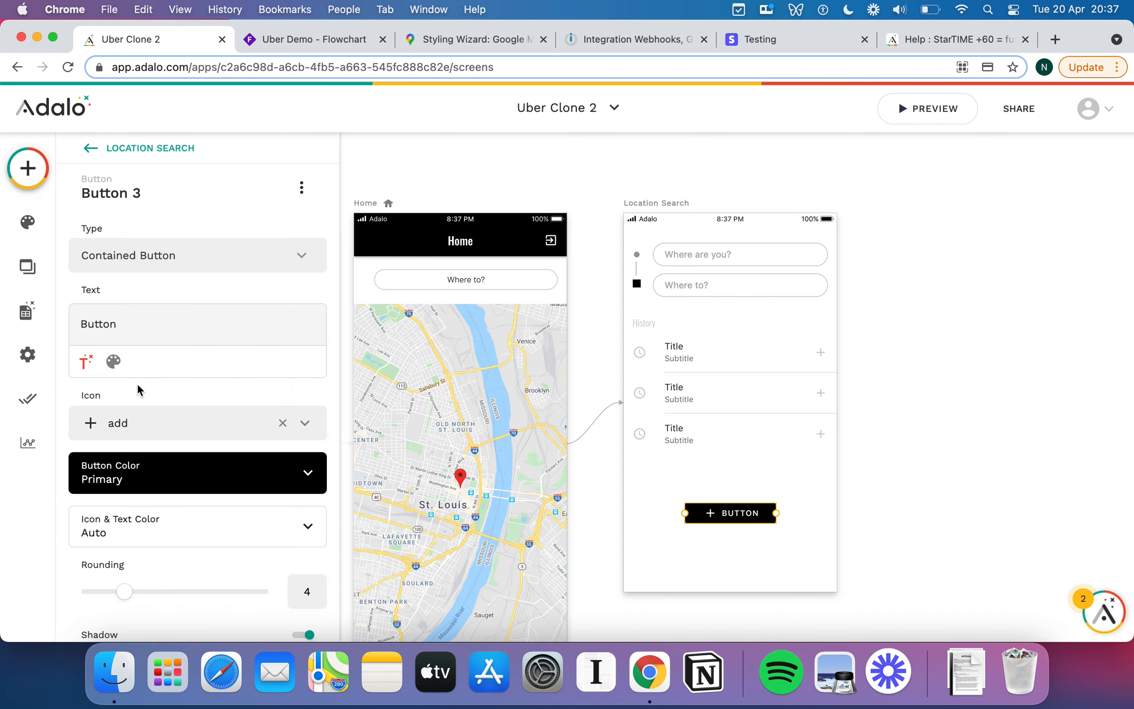
double_click(112, 325)
text(Continue)
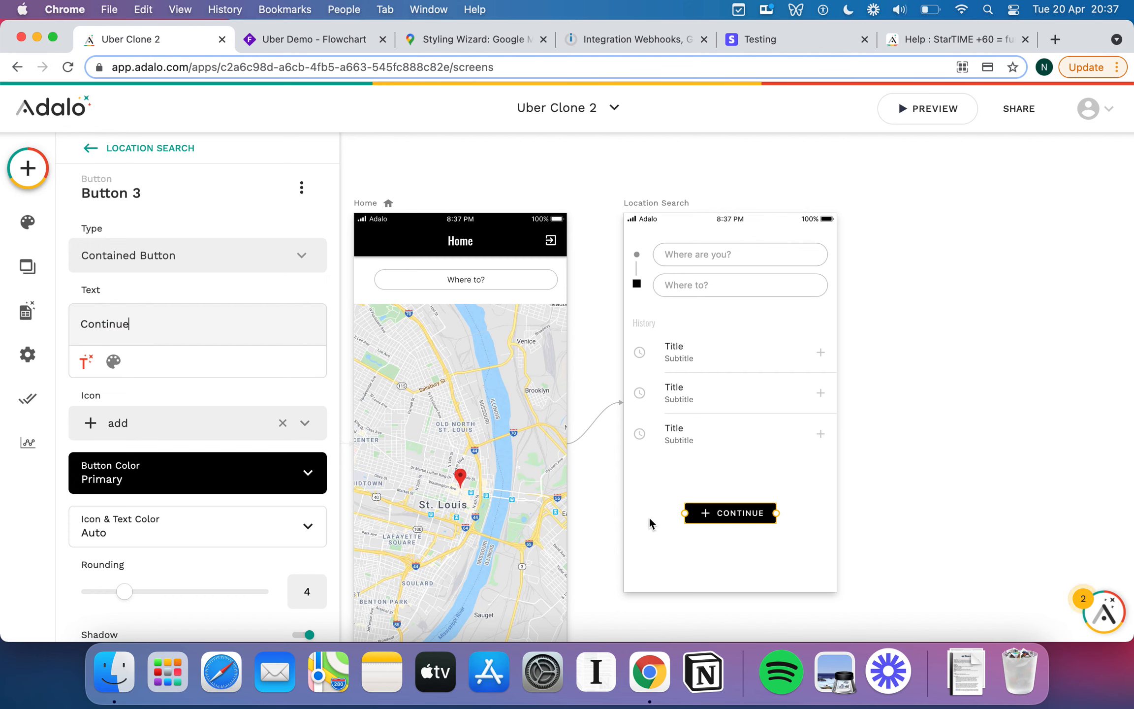
drag(776, 513, 822, 520)
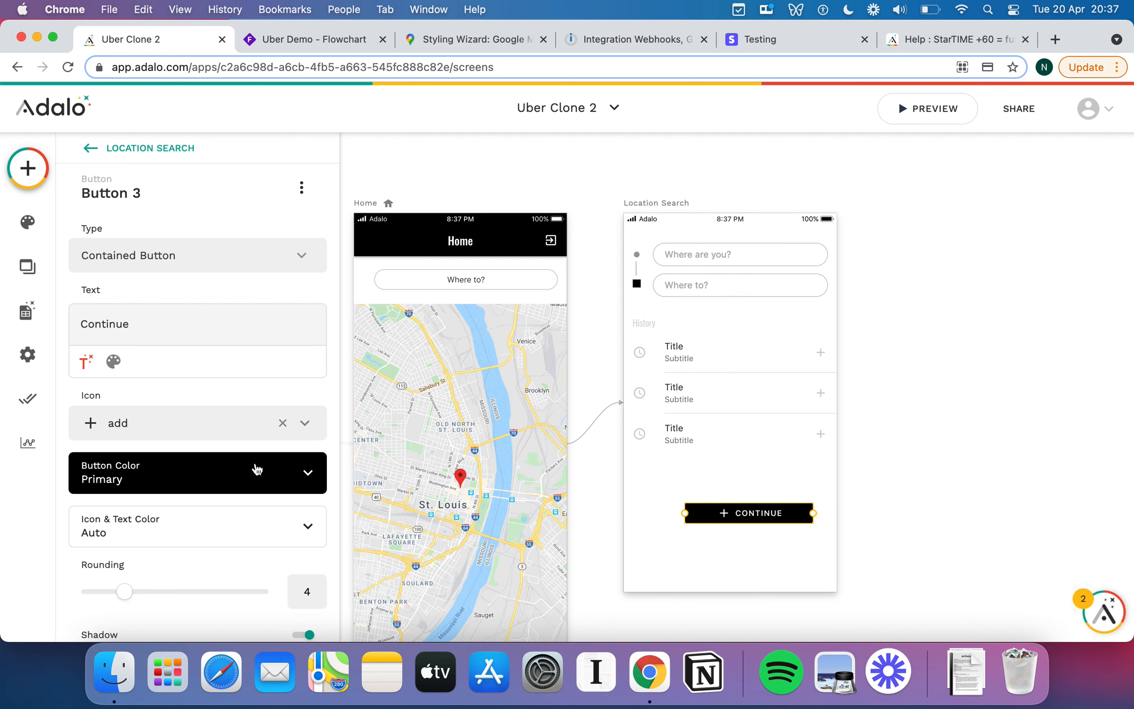
click(195, 430)
text(car)
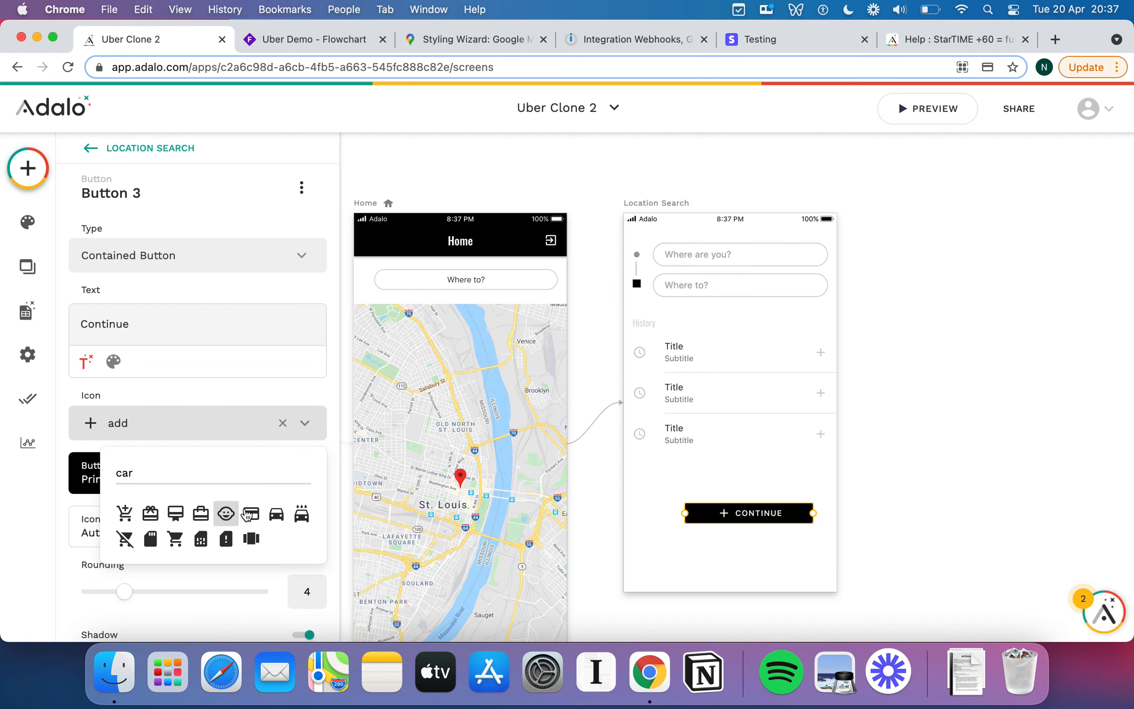
click(276, 516)
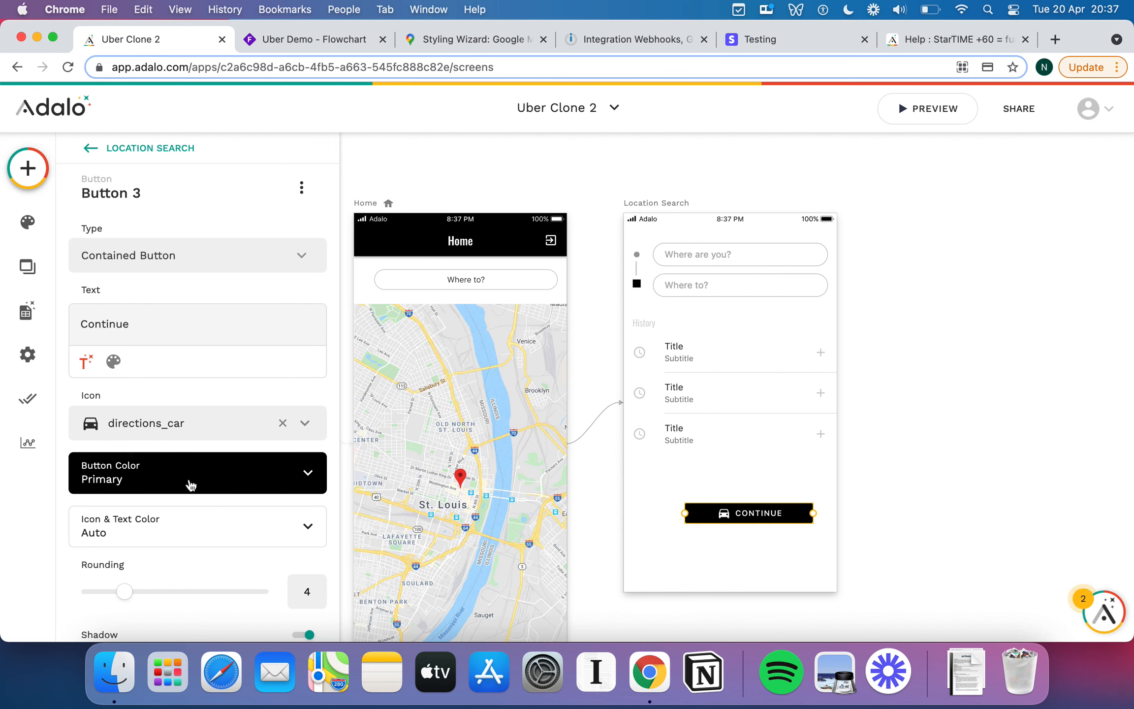
Position the Continue button neatly just beneath the History list.
click(740, 516)
drag(740, 516, 821, 495)
drag(665, 492, 667, 492)
click(734, 529)
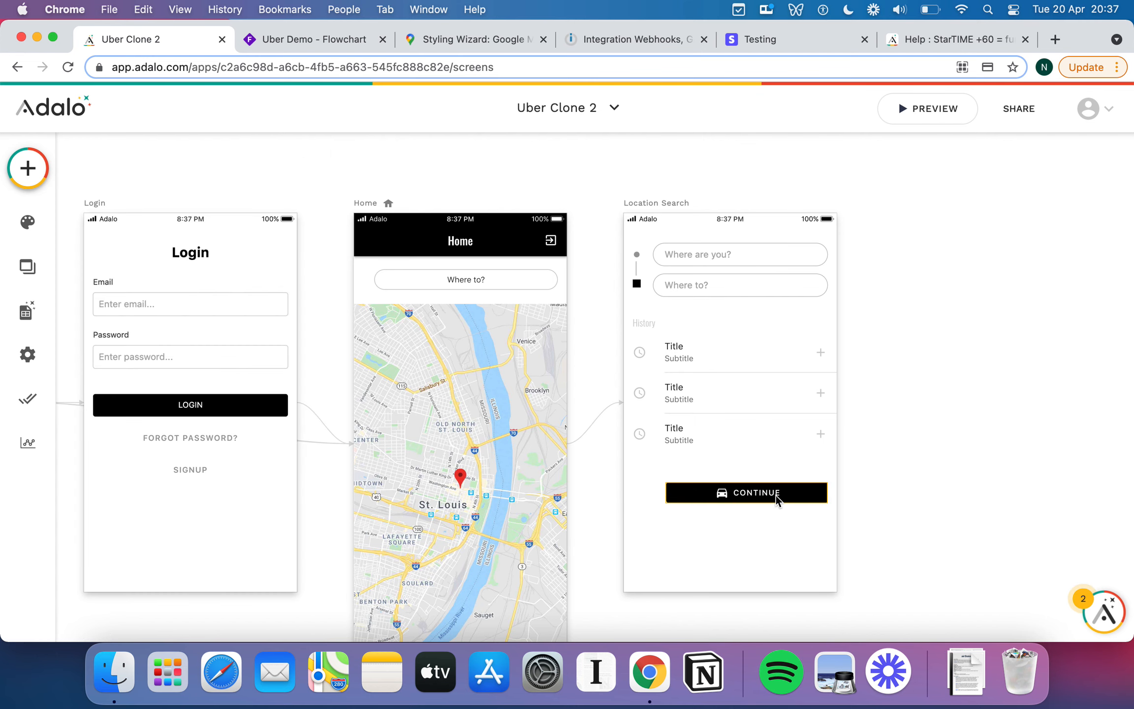
drag(777, 494, 768, 511)
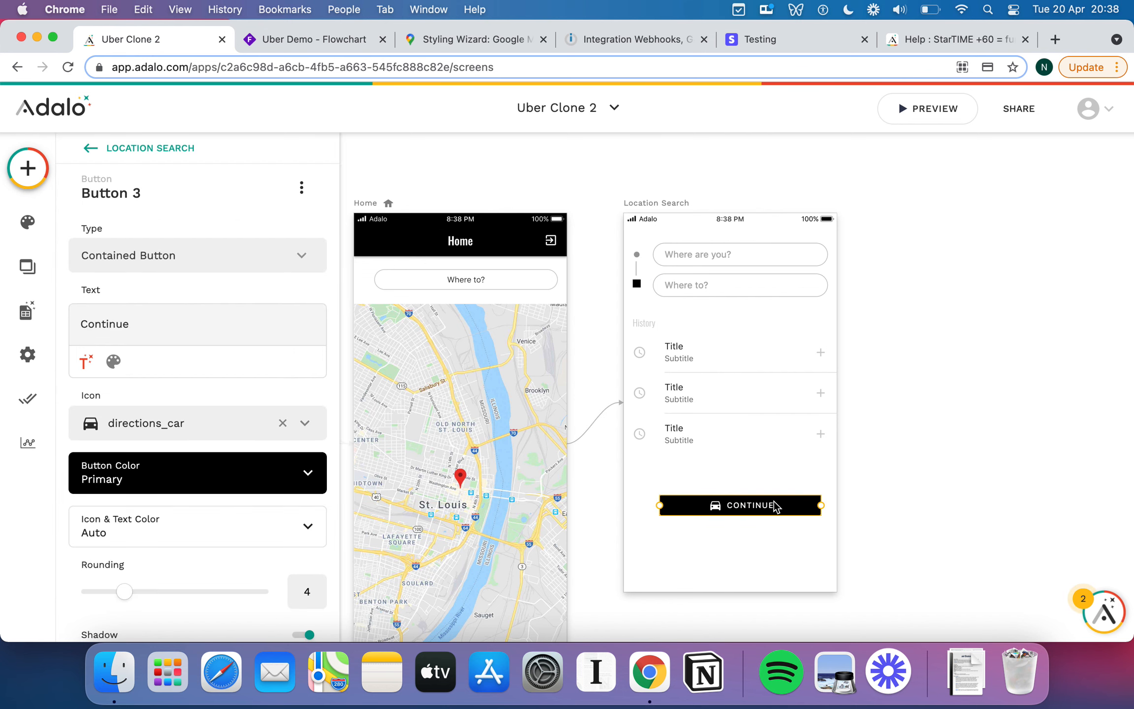
click(782, 473)
scroll(782, 476, right, 5)
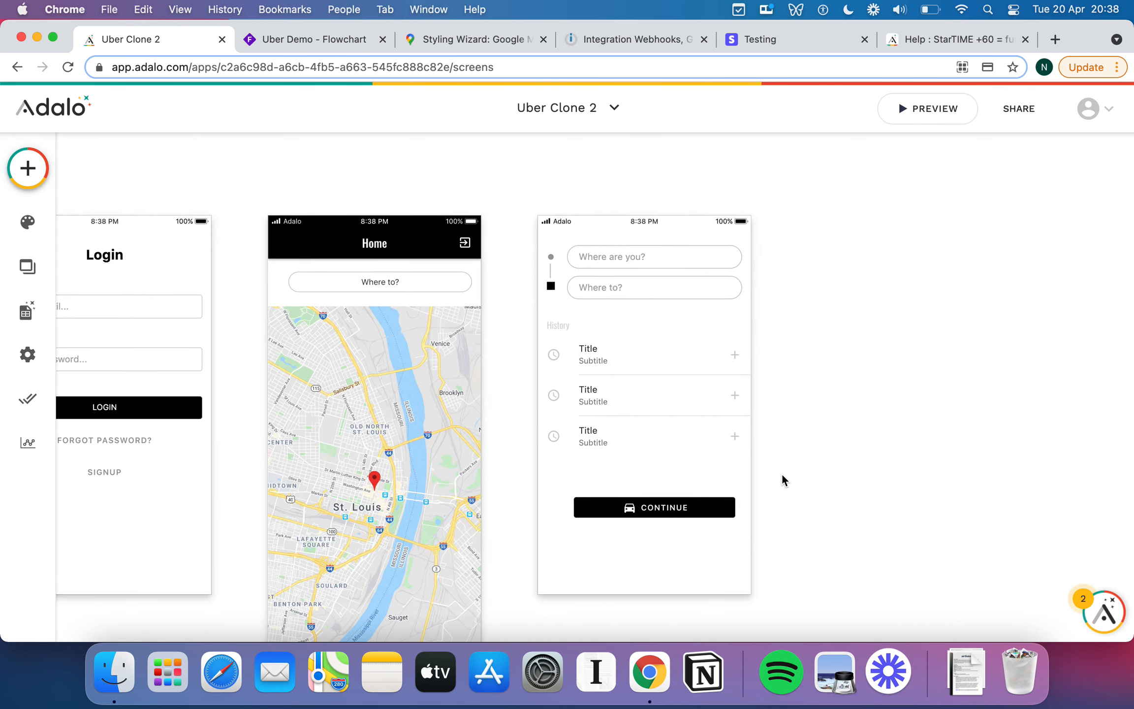
scroll(777, 472, down, 5)
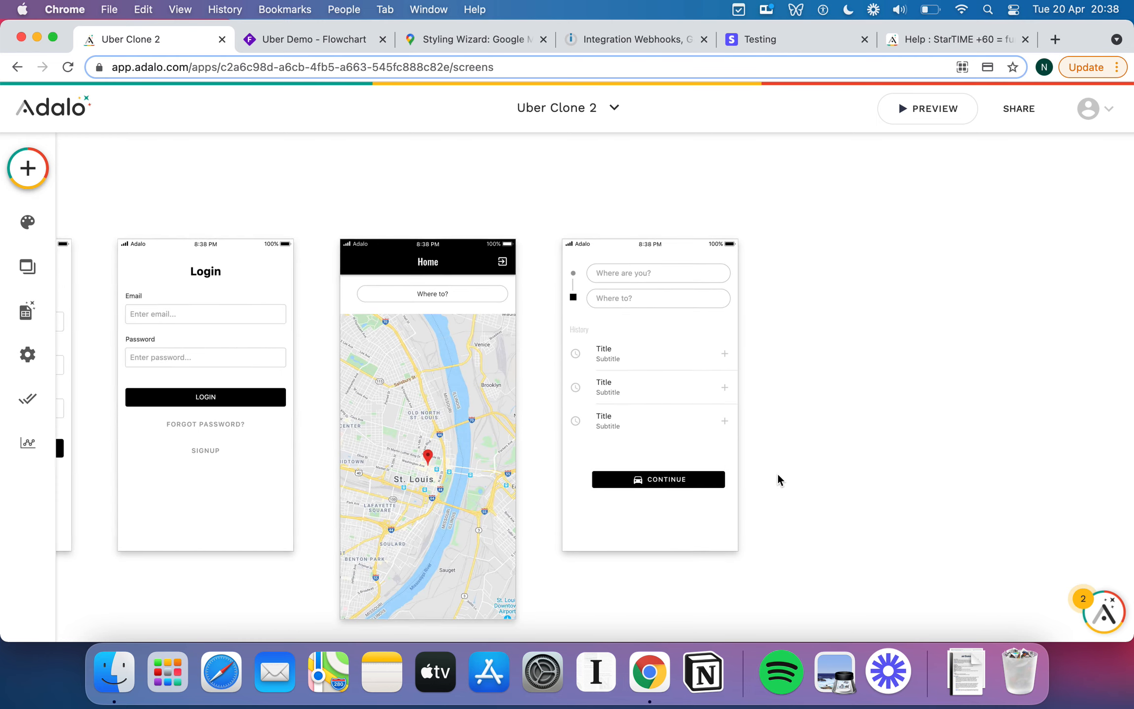
drag(673, 486, 667, 475)
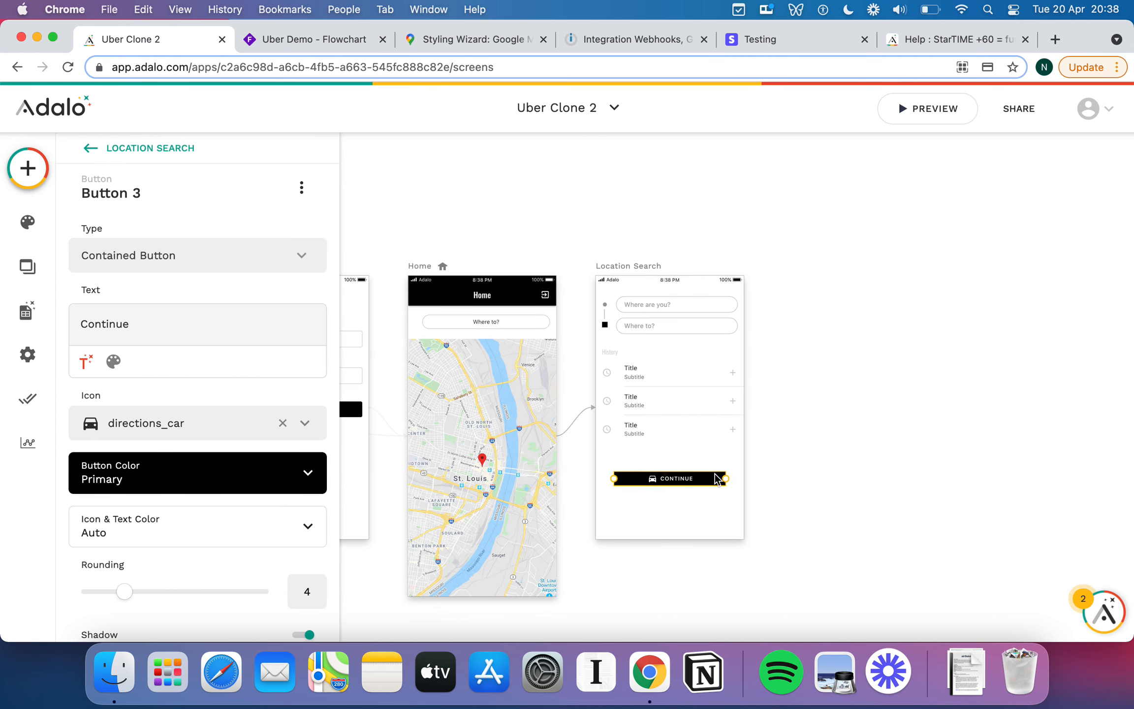
scroll(161, 487, down, 4)
Link the Continue button to a new App Bar screen named Ride Confirmation.
click(143, 591)
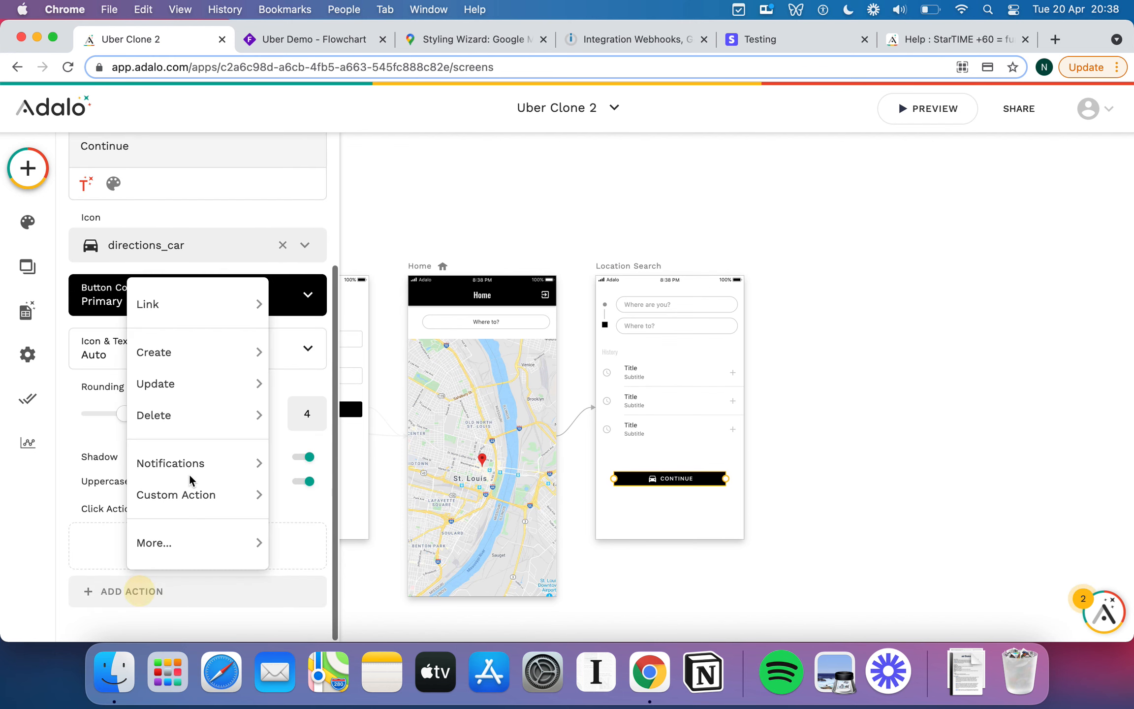
mouse_move(215, 296)
click(347, 298)
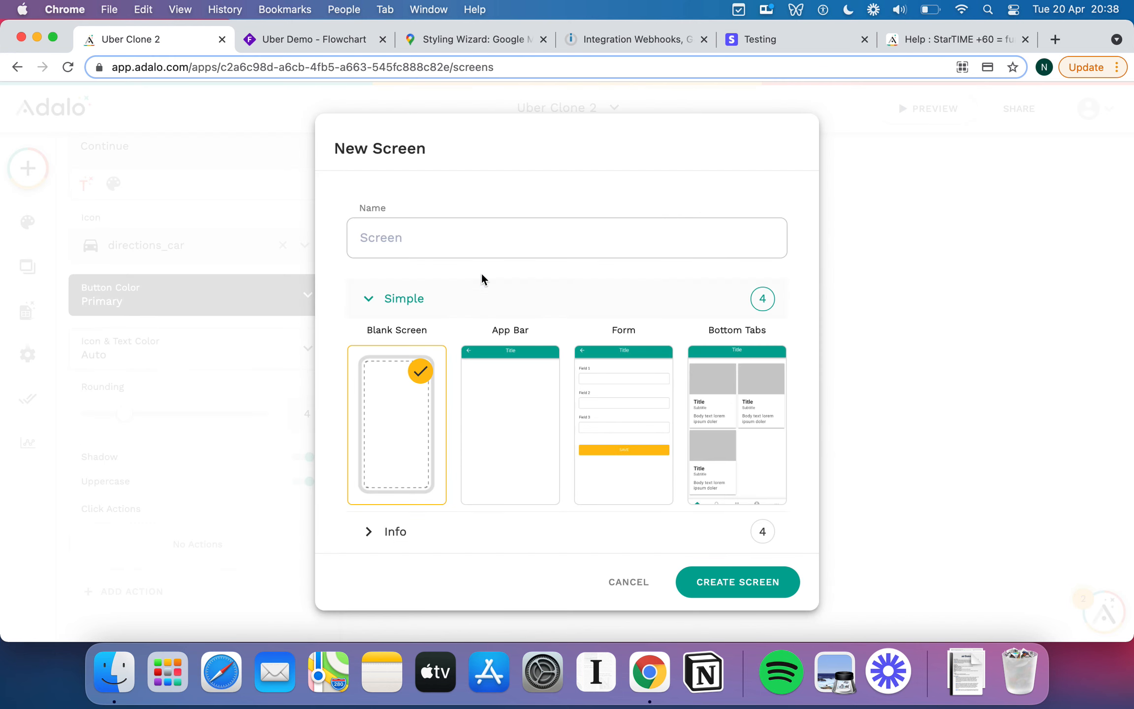
click(510, 406)
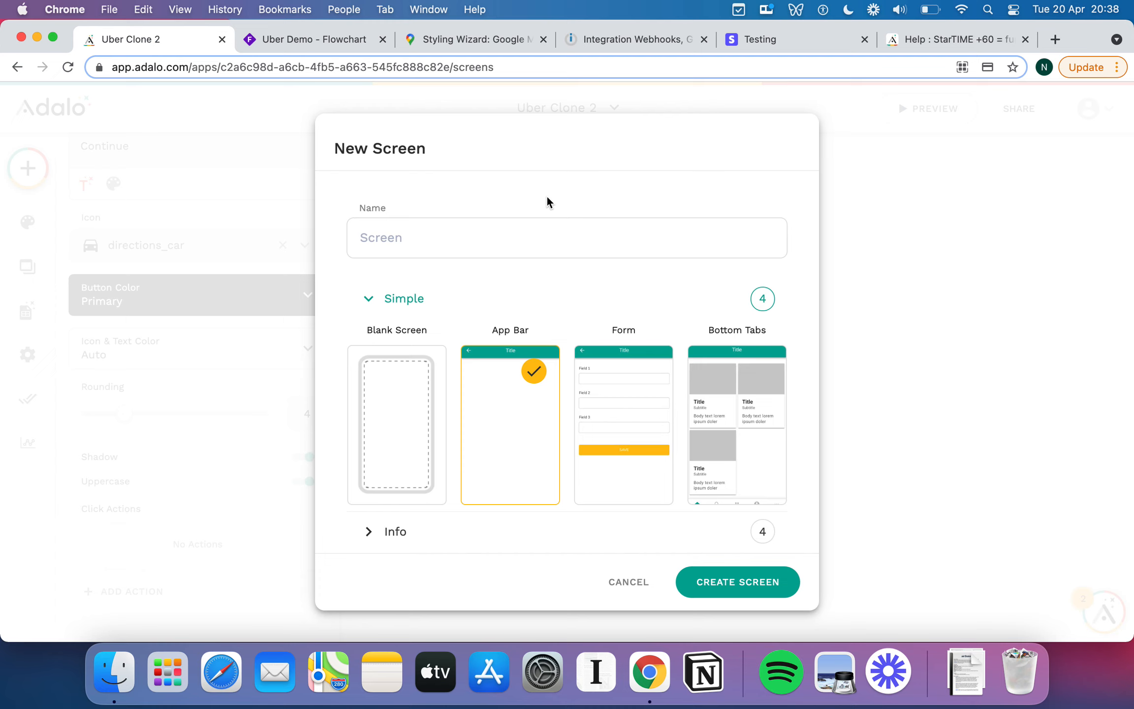
click(494, 246)
text(A)
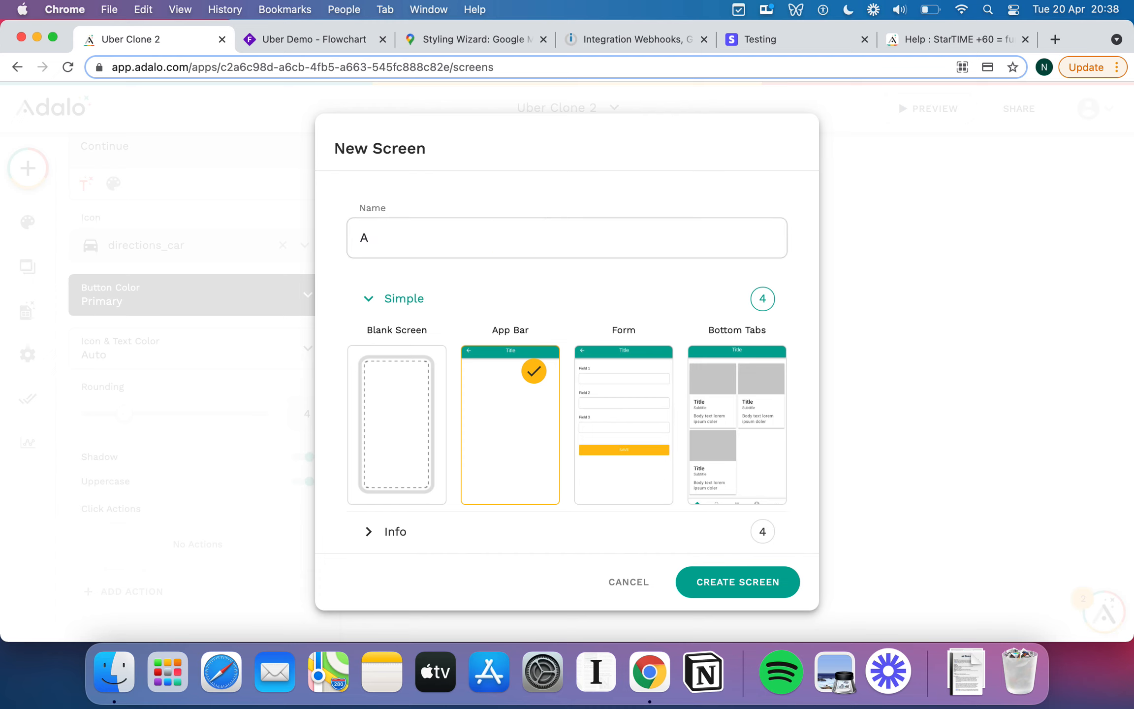
key(BackSpace)
text(Ride Confirmation)
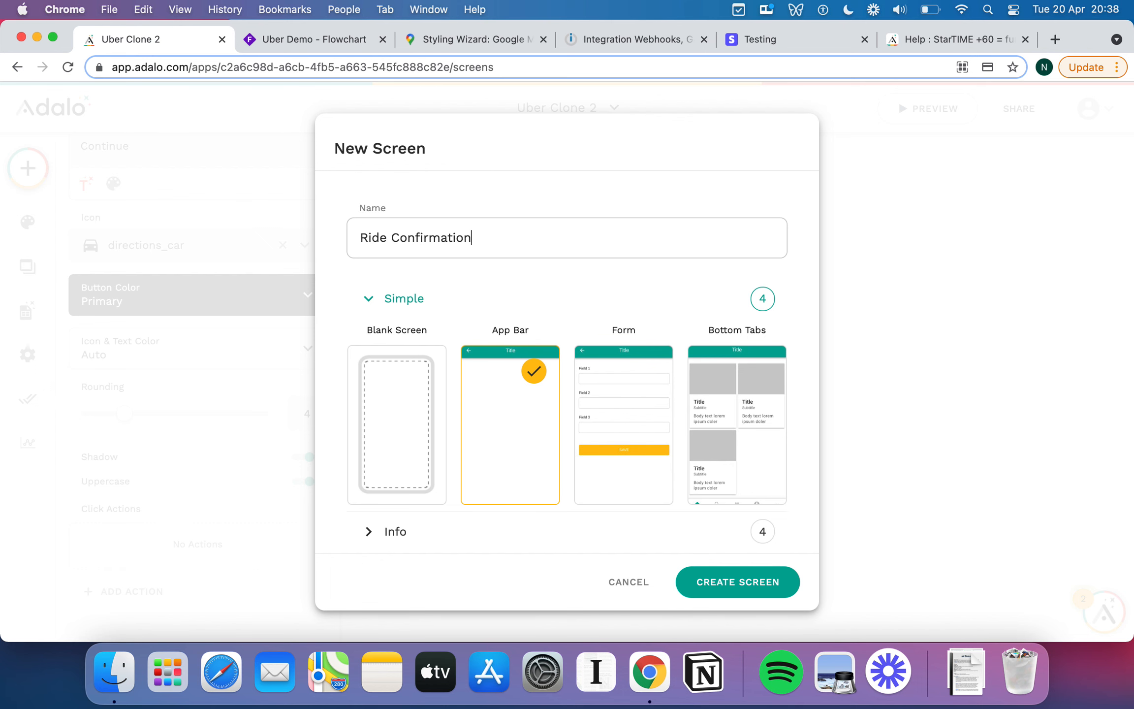
click(719, 578)
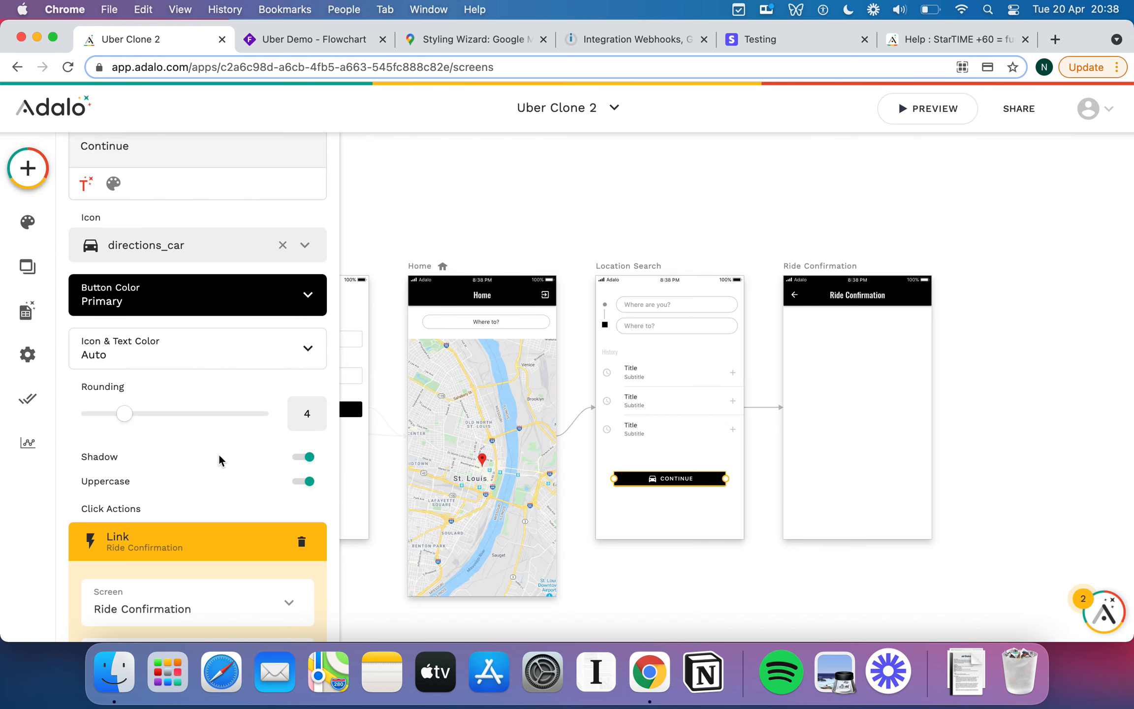
click(815, 346)
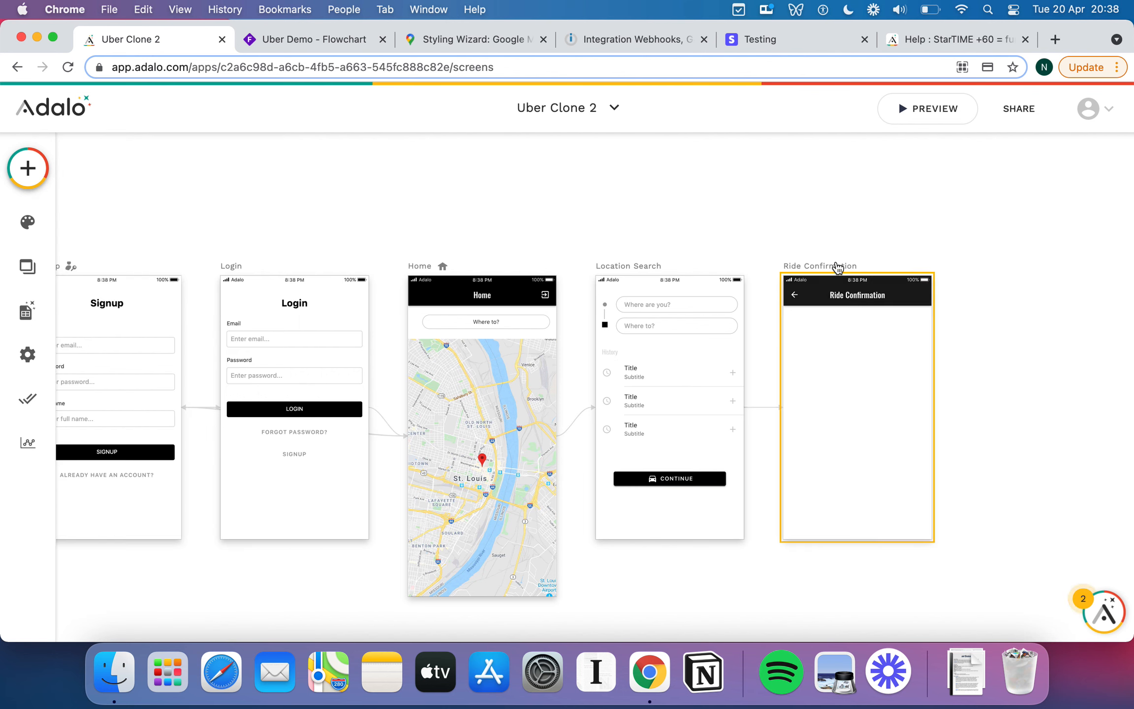
Copy the Home map onto Ride Confirmation and size it as a full-width strip under the header.
click(490, 406)
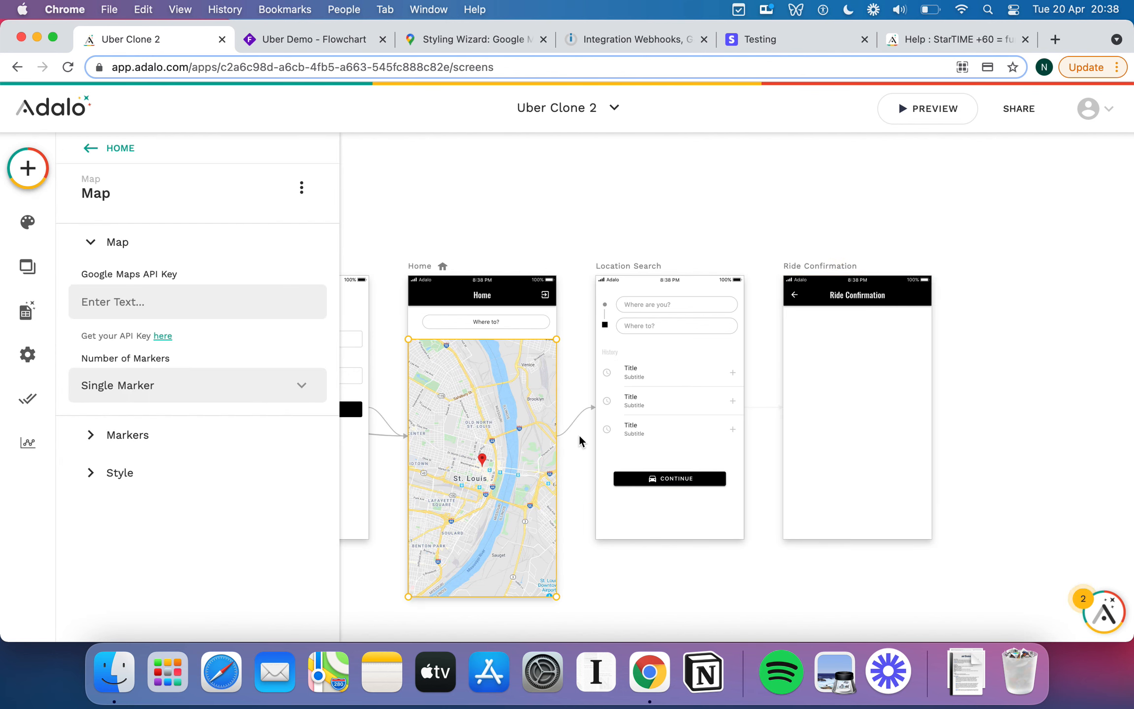
key(super+c)
click(865, 418)
key(super+v)
drag(865, 419, 863, 394)
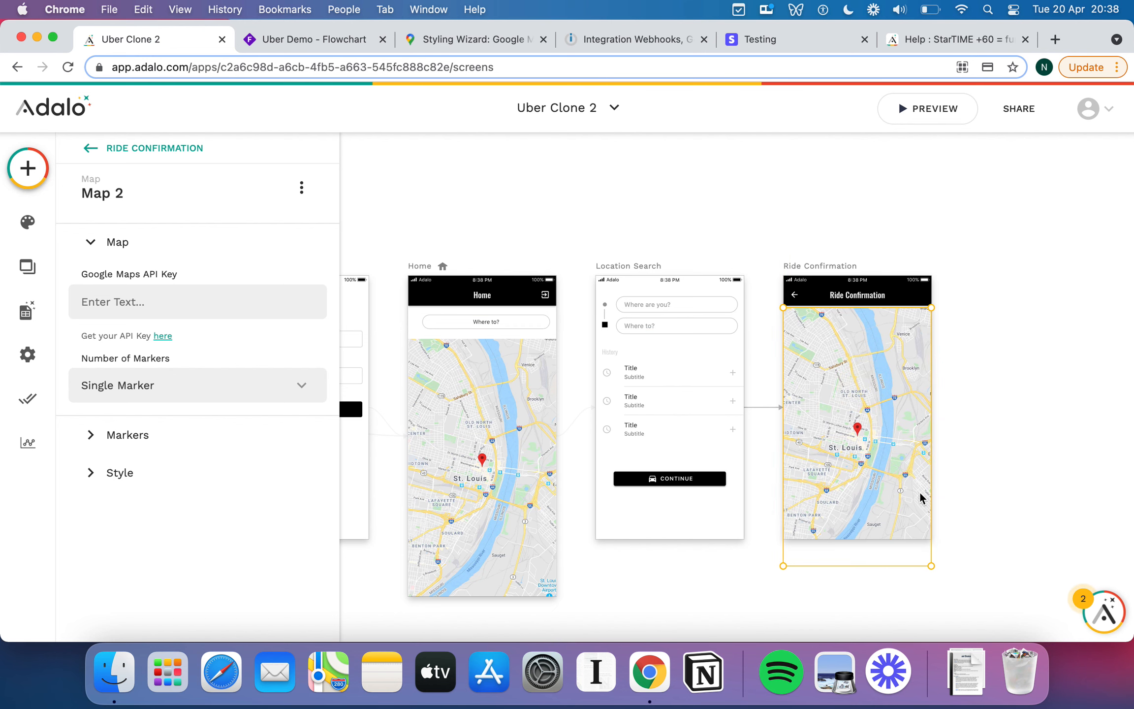
drag(931, 566, 932, 363)
click(1009, 428)
Review the pasted map's style settings on Ride Confirmation.
scroll(1009, 428, up, 5)
click(792, 282)
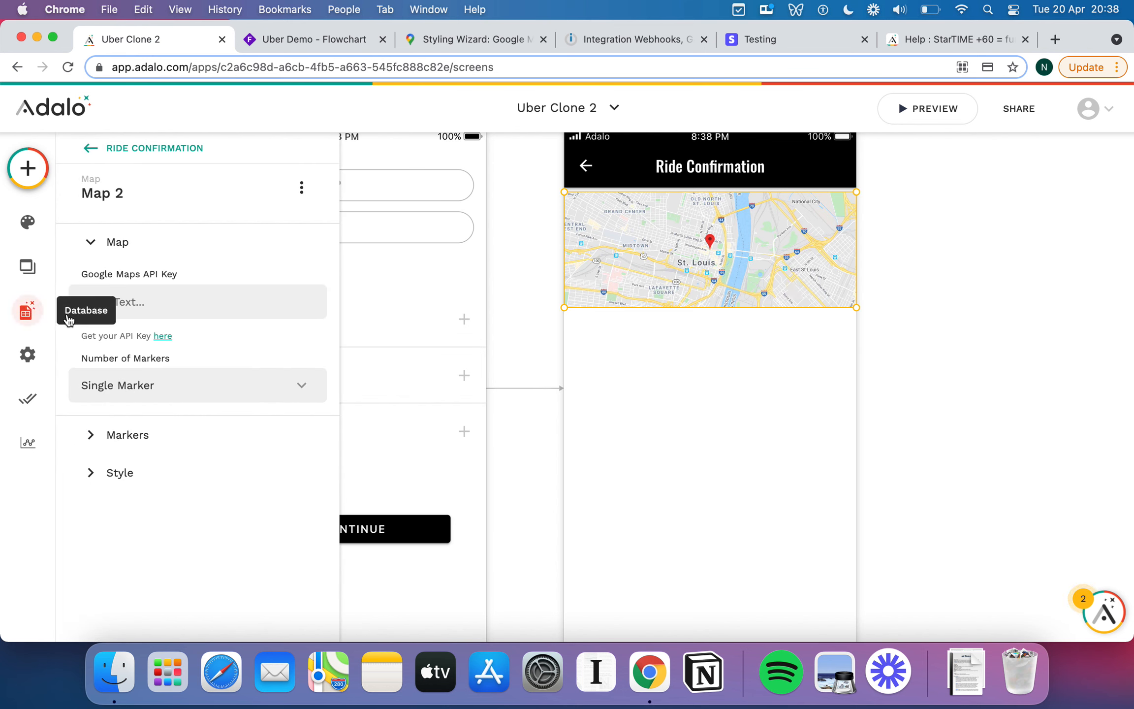
click(96, 473)
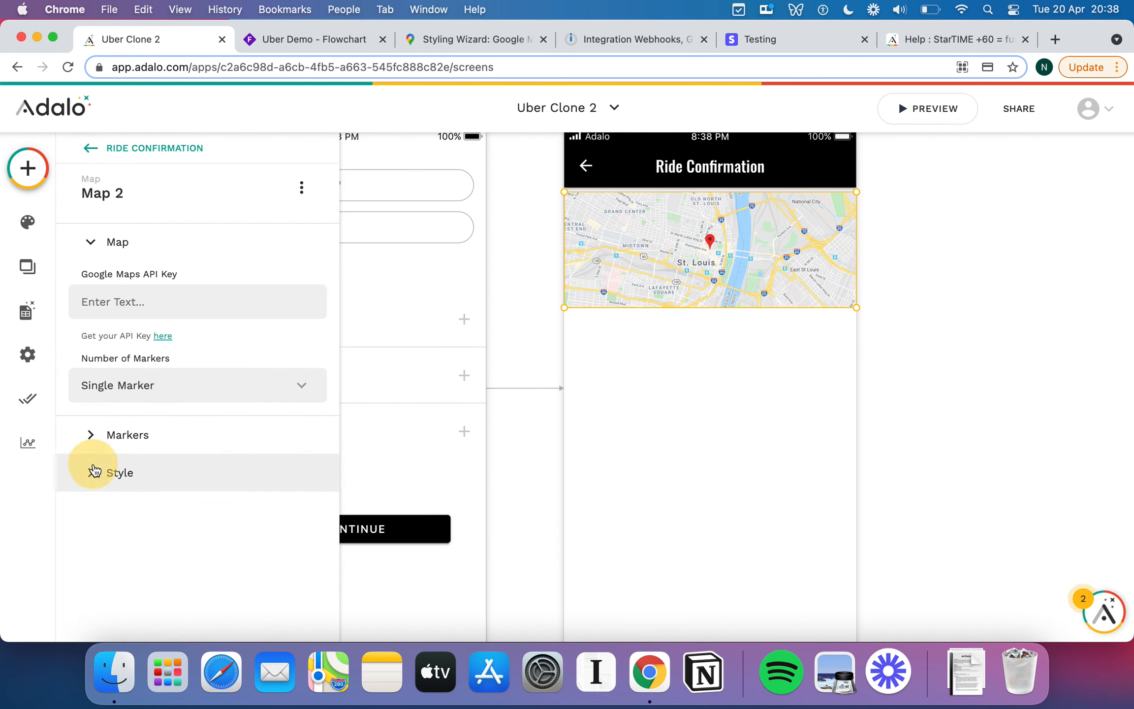
scroll(168, 448, down, 5)
scroll(168, 448, up, 10)
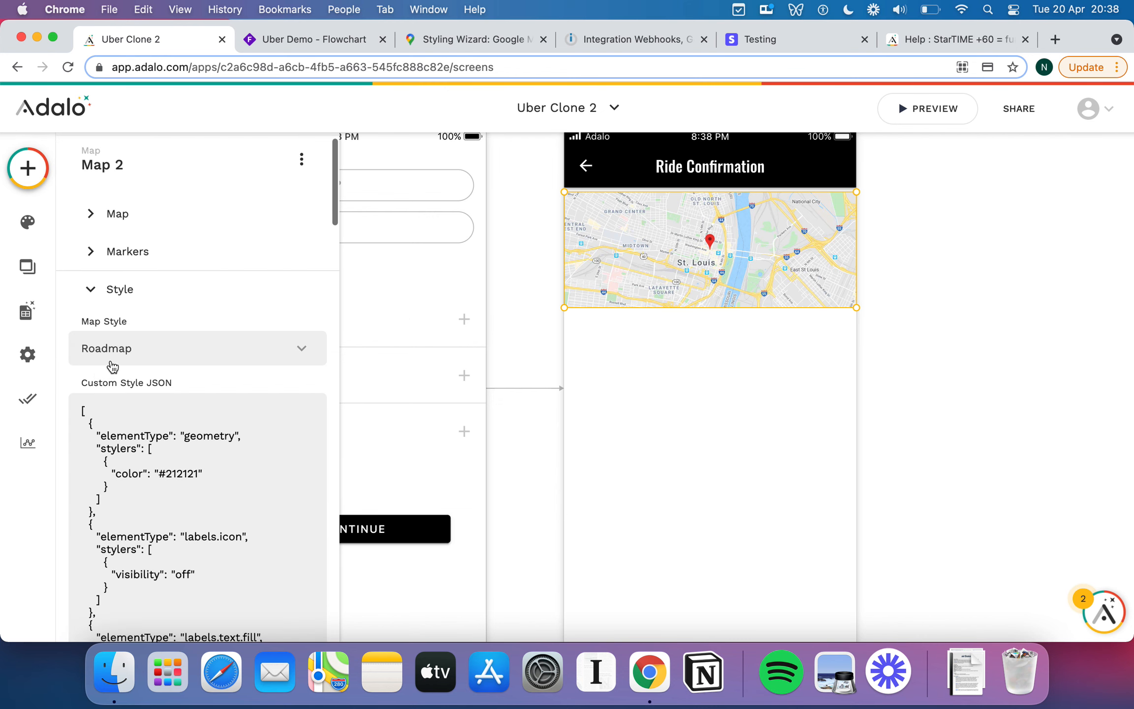
click(154, 289)
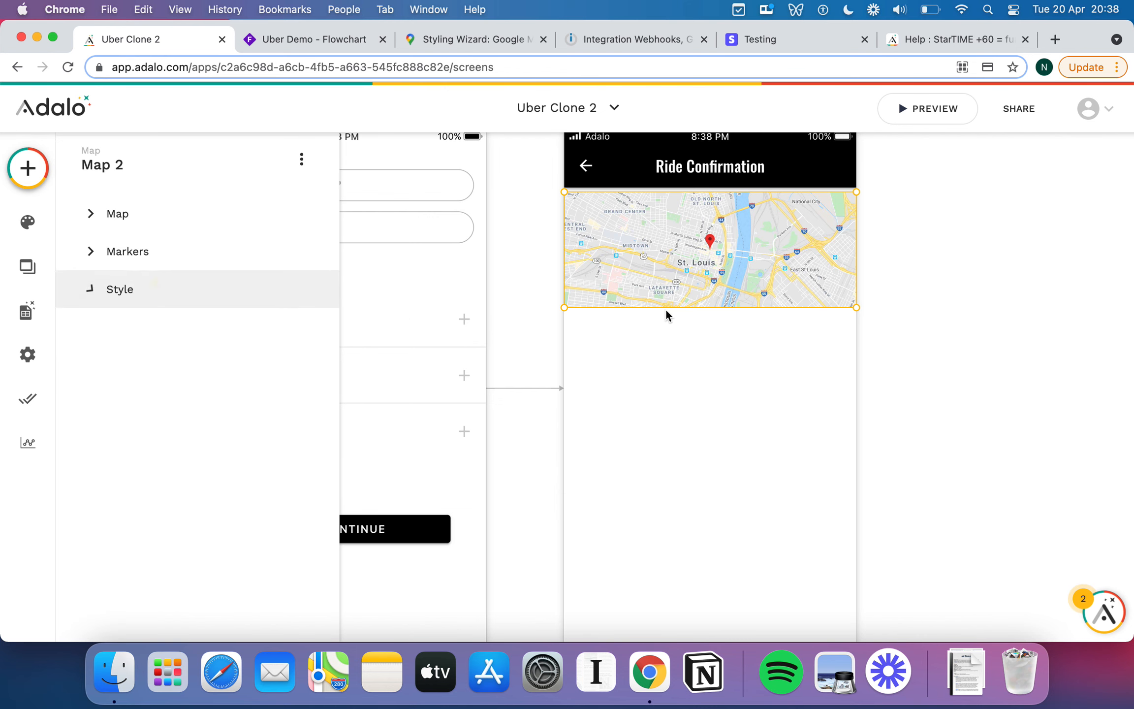
click(675, 355)
click(28, 168)
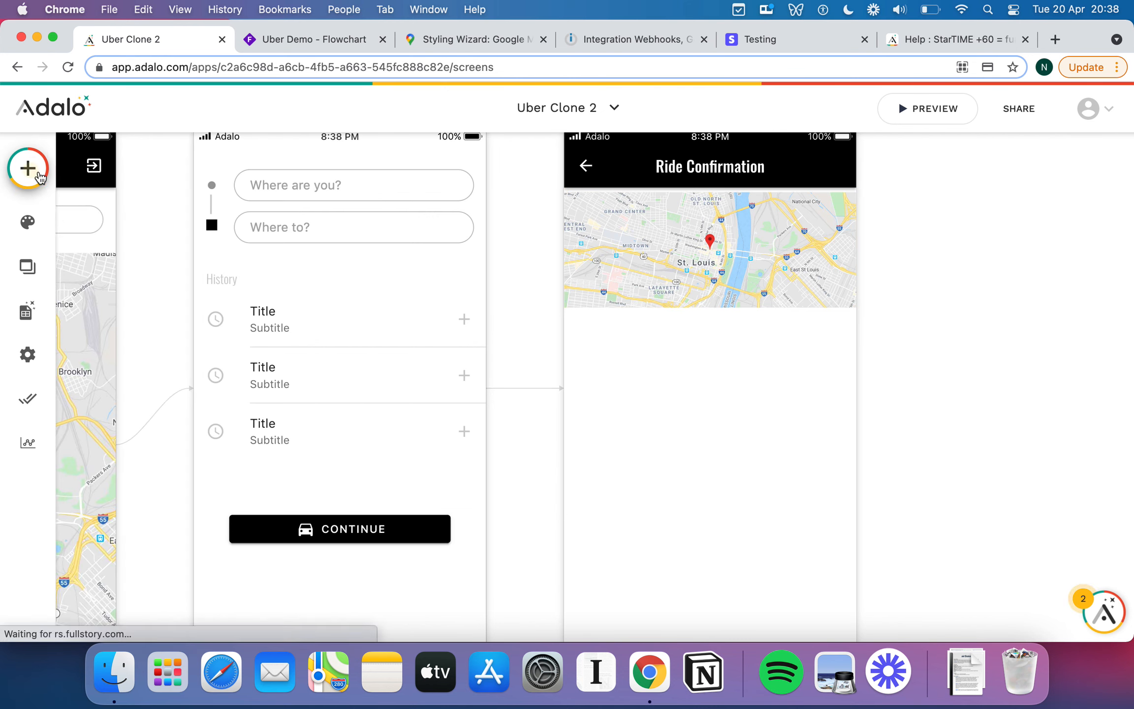
Add an 'Estimated Pickup Time:' label centred below the map.
drag(150, 346, 672, 379)
triple_click(213, 279)
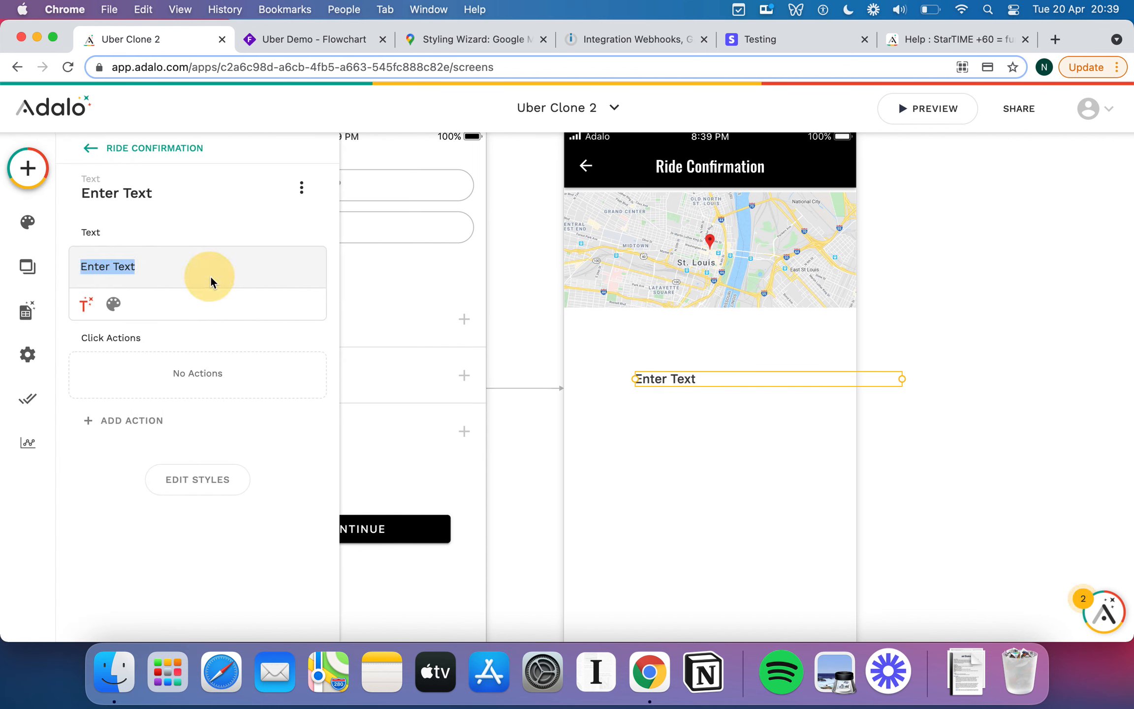
text(Estimated Pickup Time:)
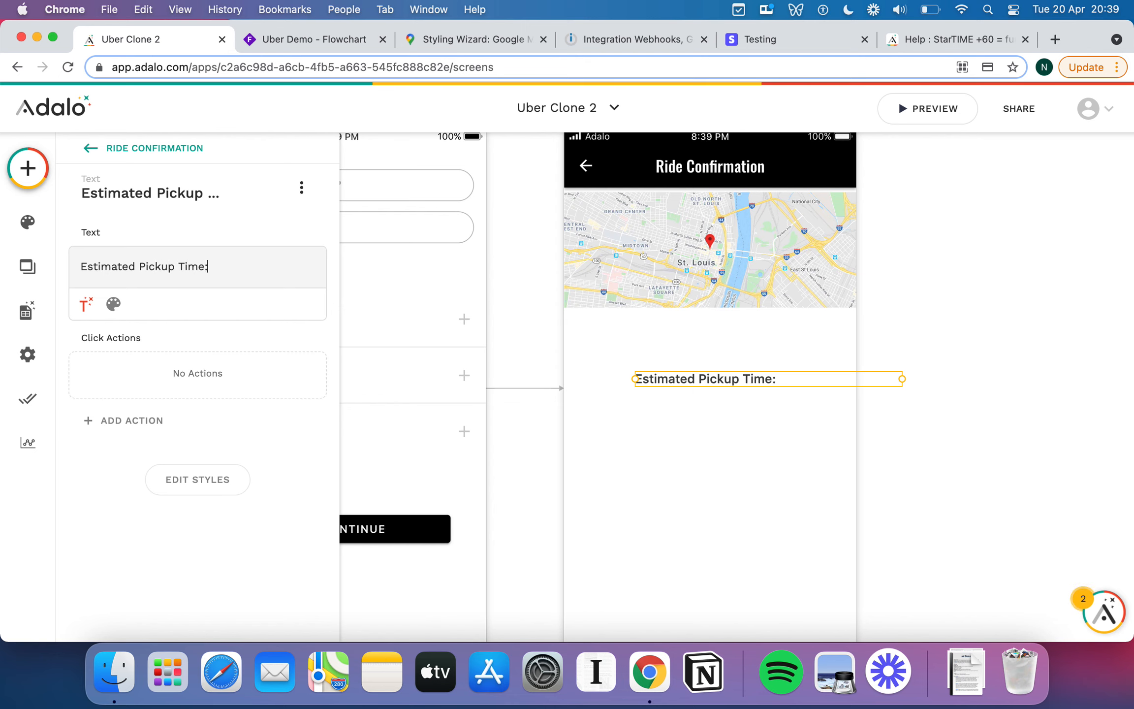
key(Return)
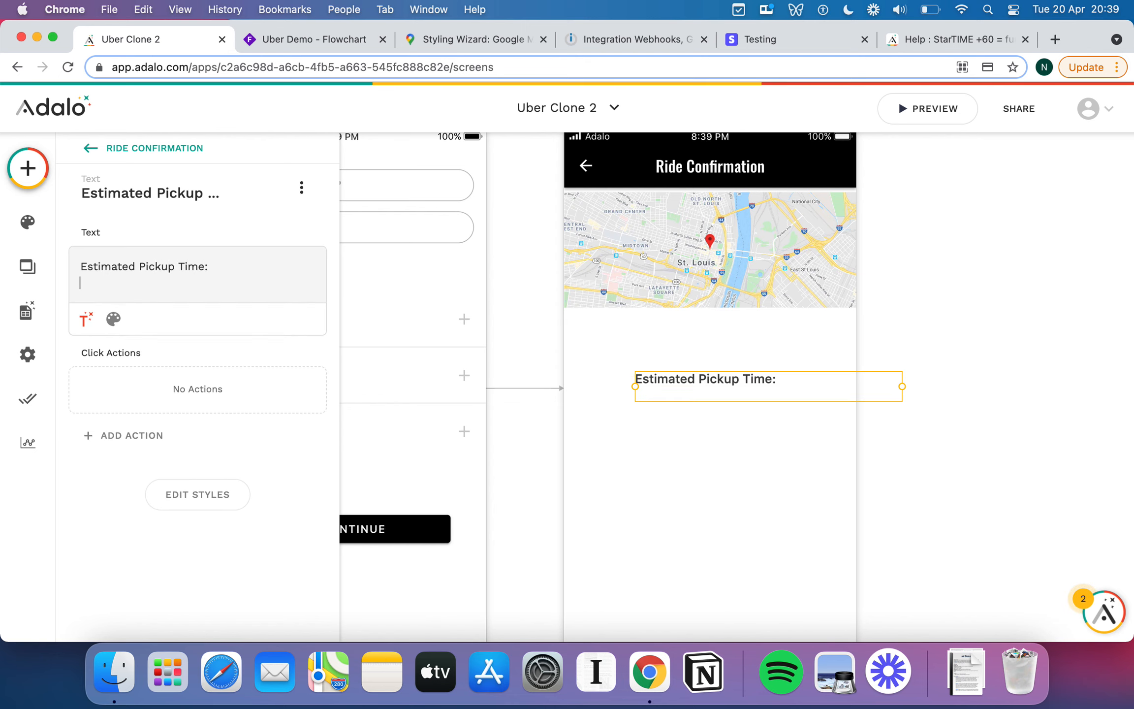
click(725, 380)
drag(694, 380, 675, 382)
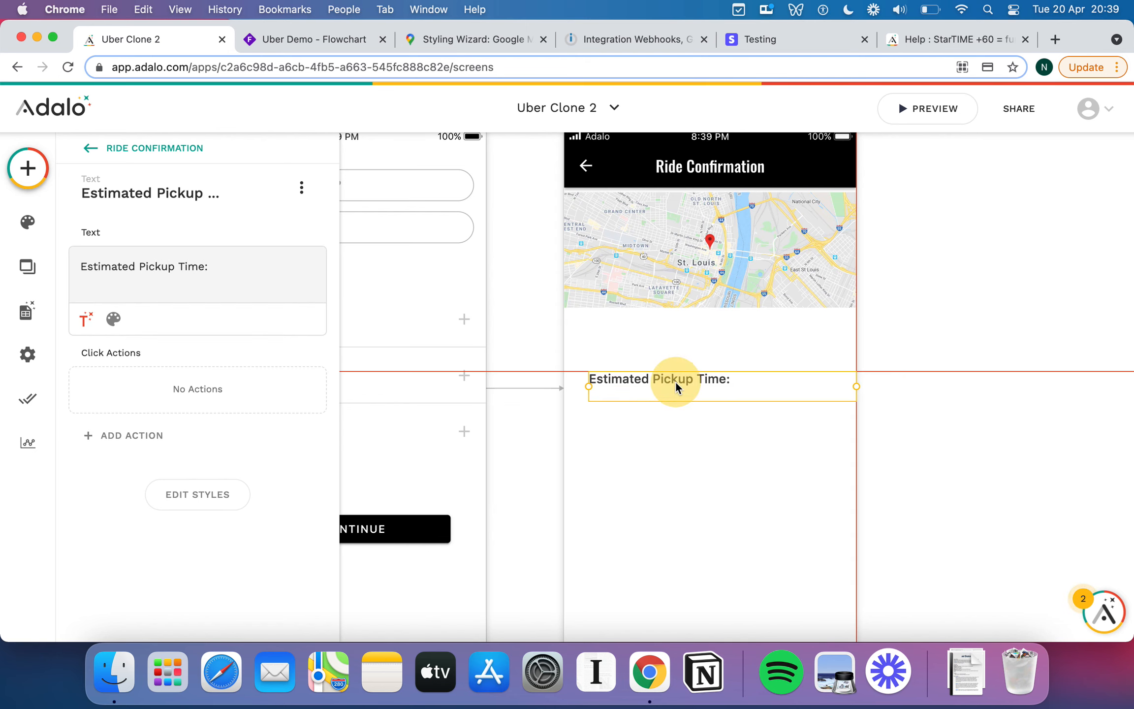
drag(823, 388, 726, 379)
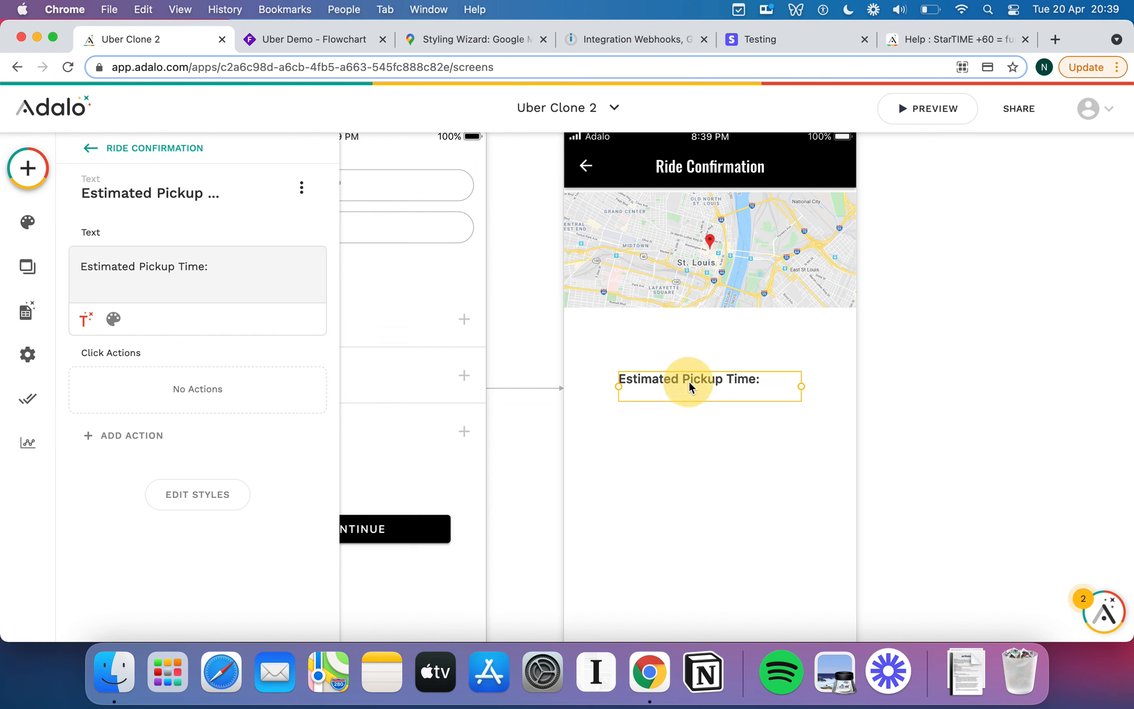
Duplicate the label below and change the copy to 'Estimated Drop-Off Time:'.
alt+drag(689, 386, 688, 417)
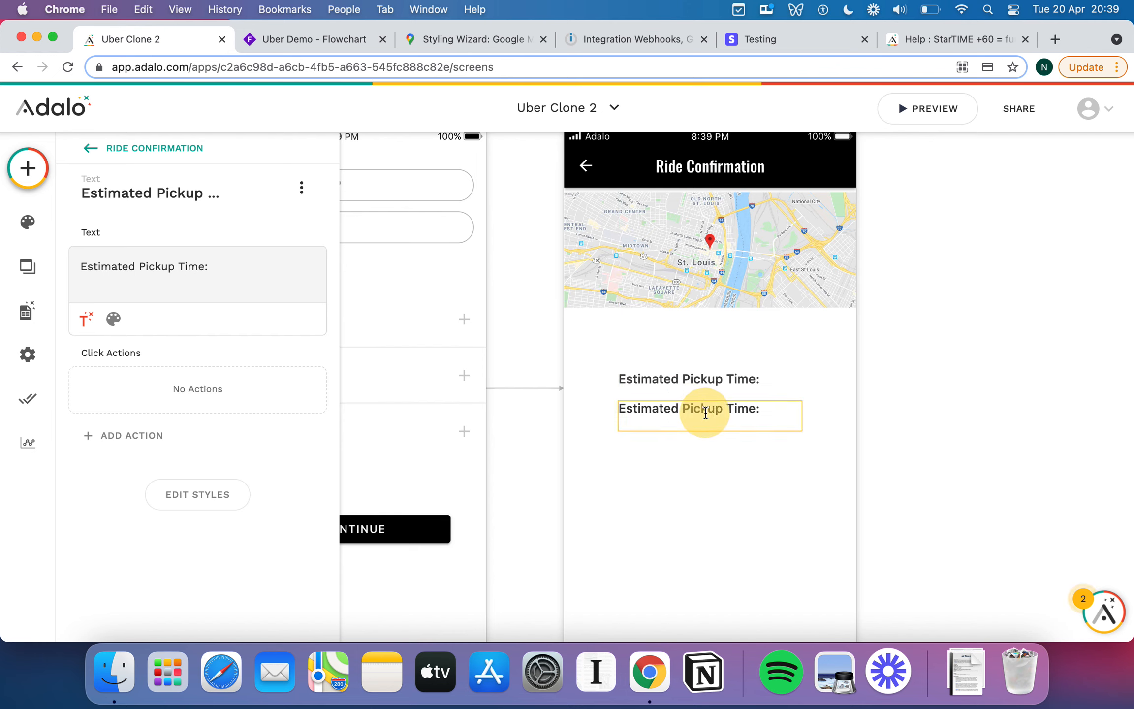
double_click(157, 267)
text(Drop-)
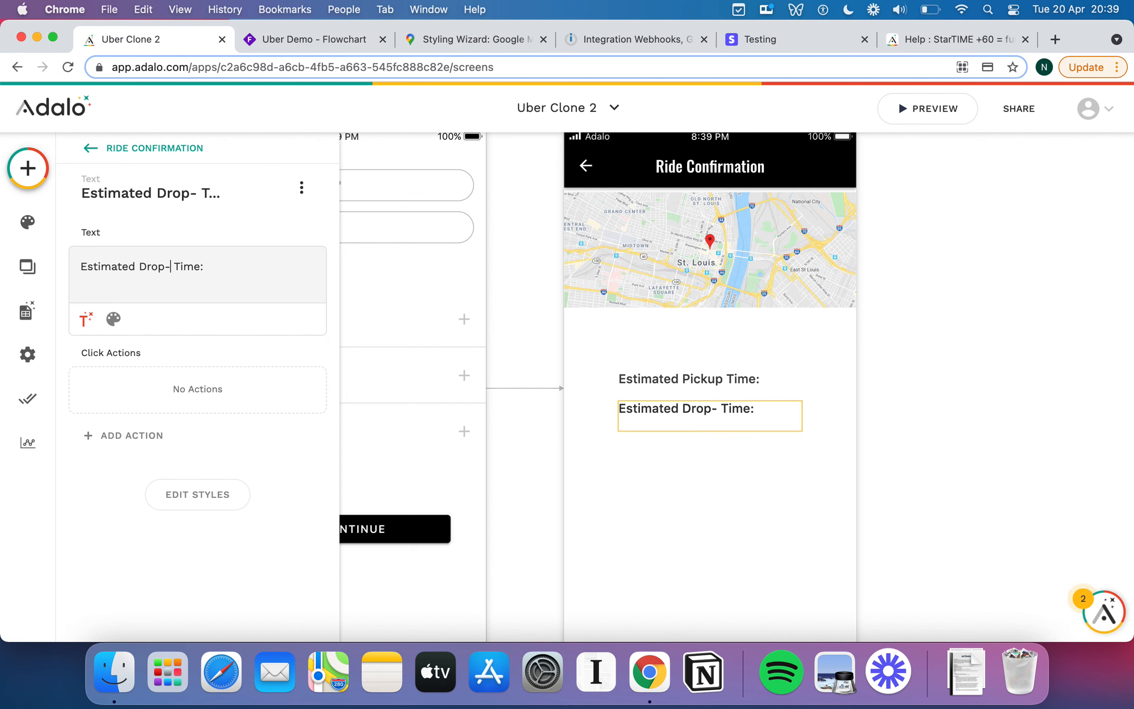
text(o)
key(BackSpace)
text(Off)
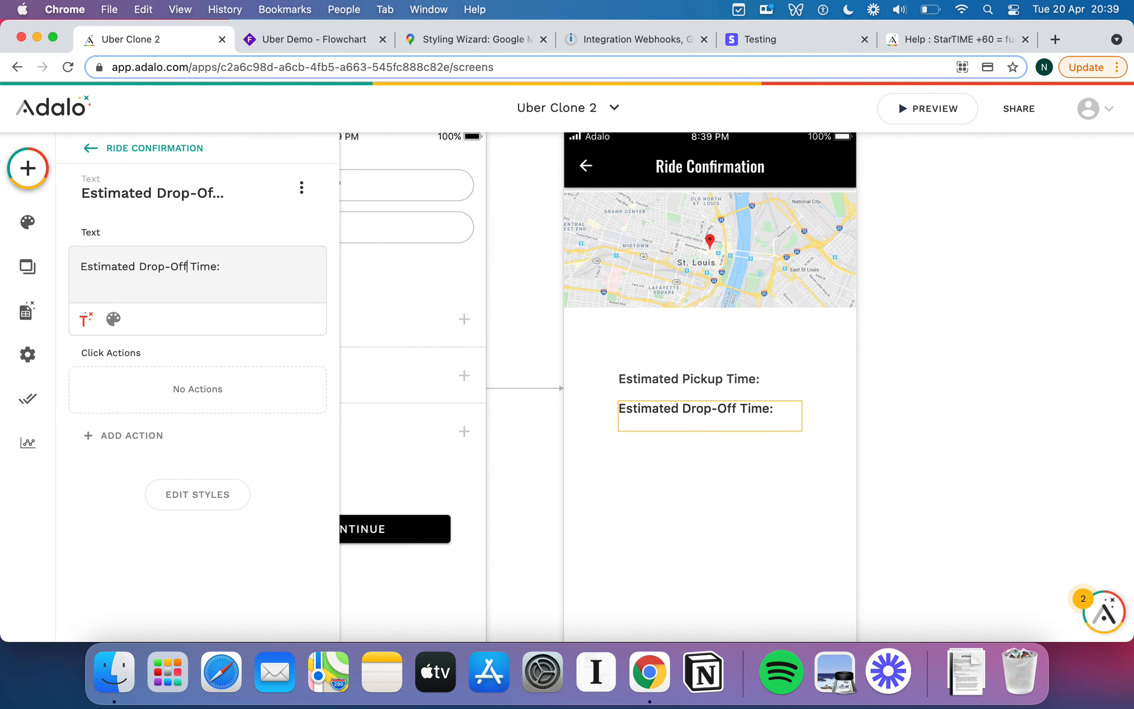
scroll(738, 453, down, 5)
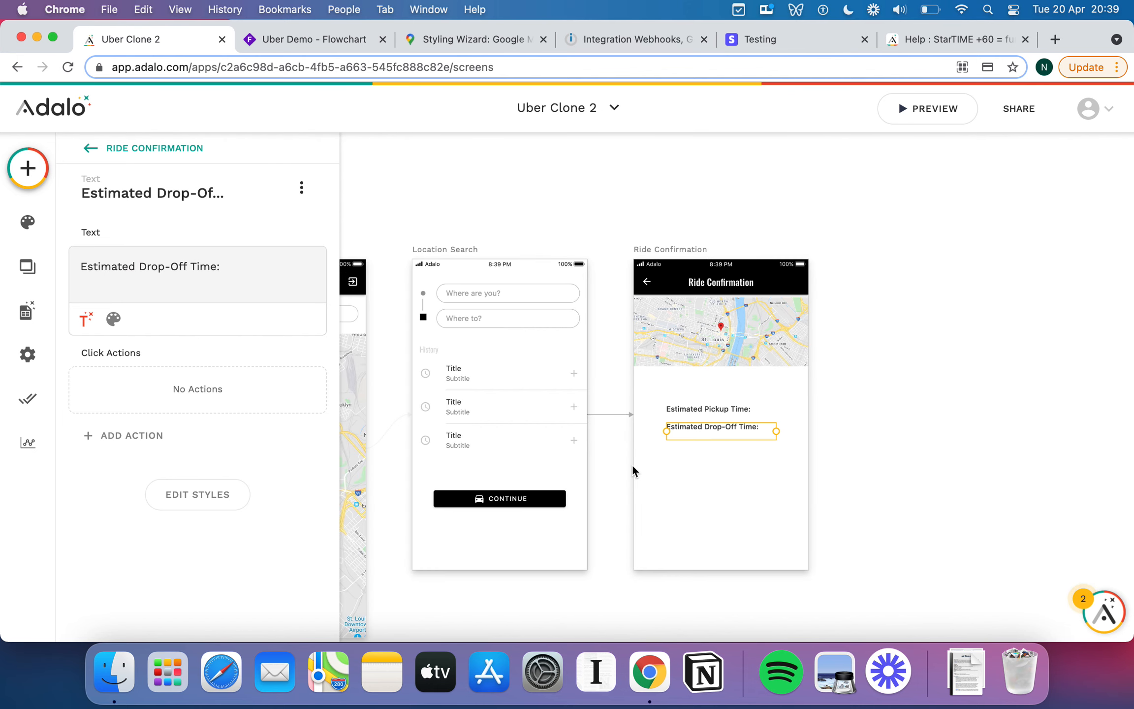
scroll(532, 427, left, 2)
scroll(533, 428, left, 4)
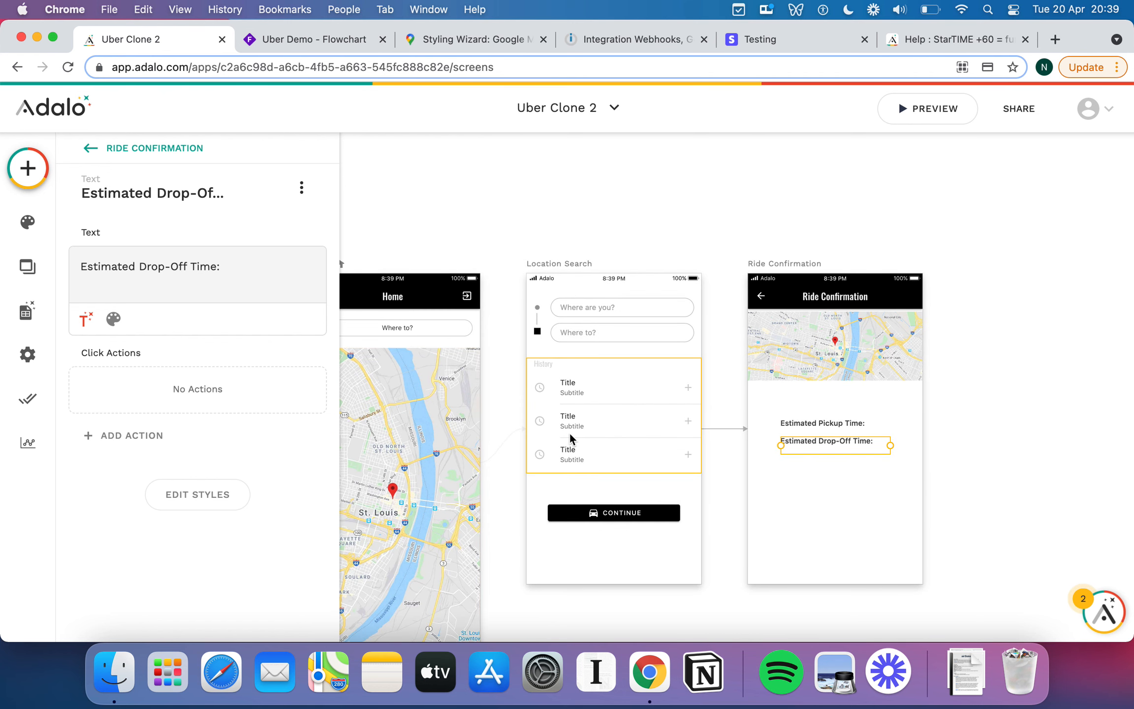
scroll(570, 433, right, 2)
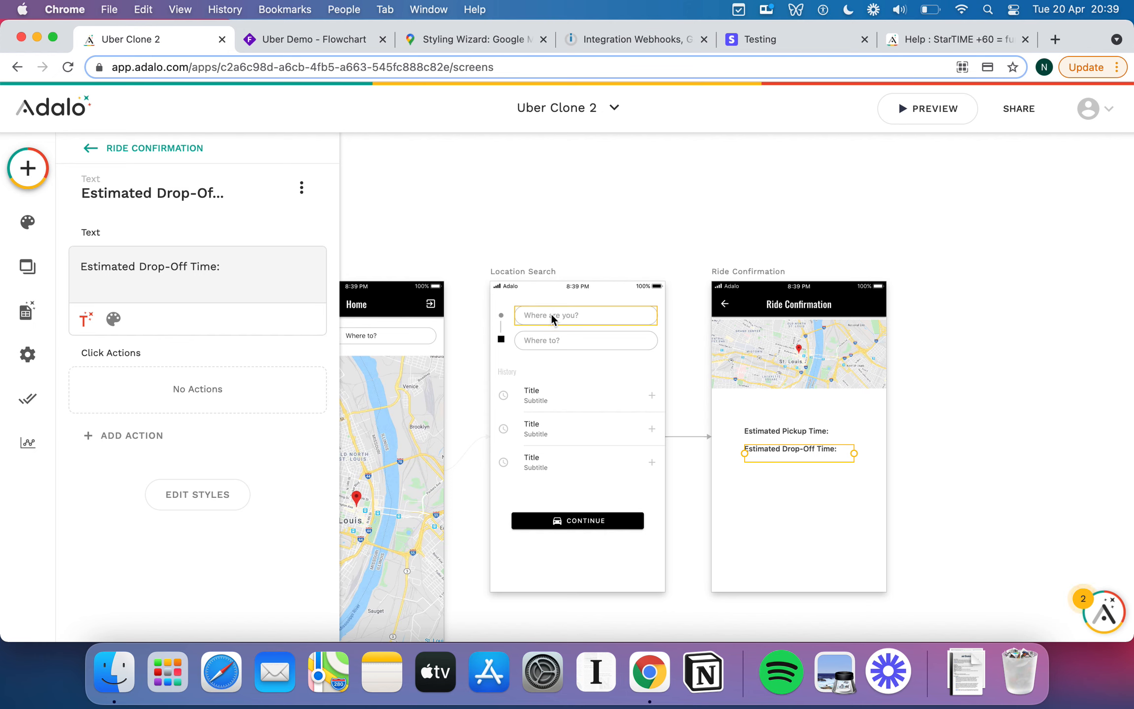
scroll(794, 445, right, 3)
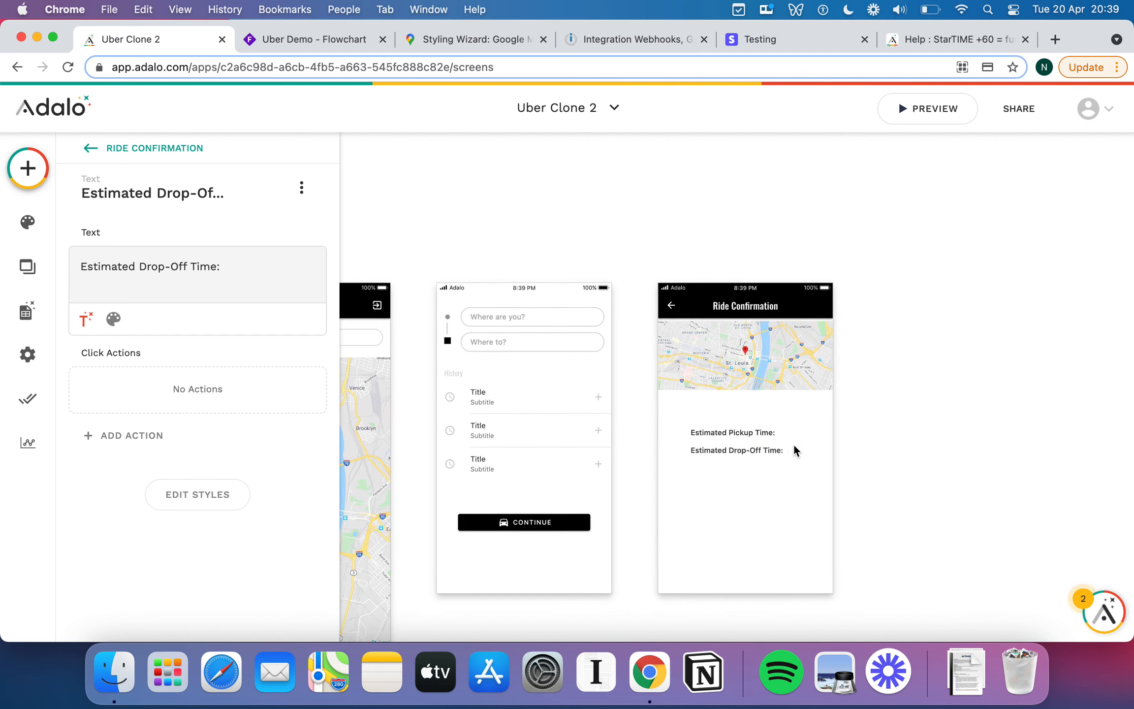
scroll(751, 389, up, 5)
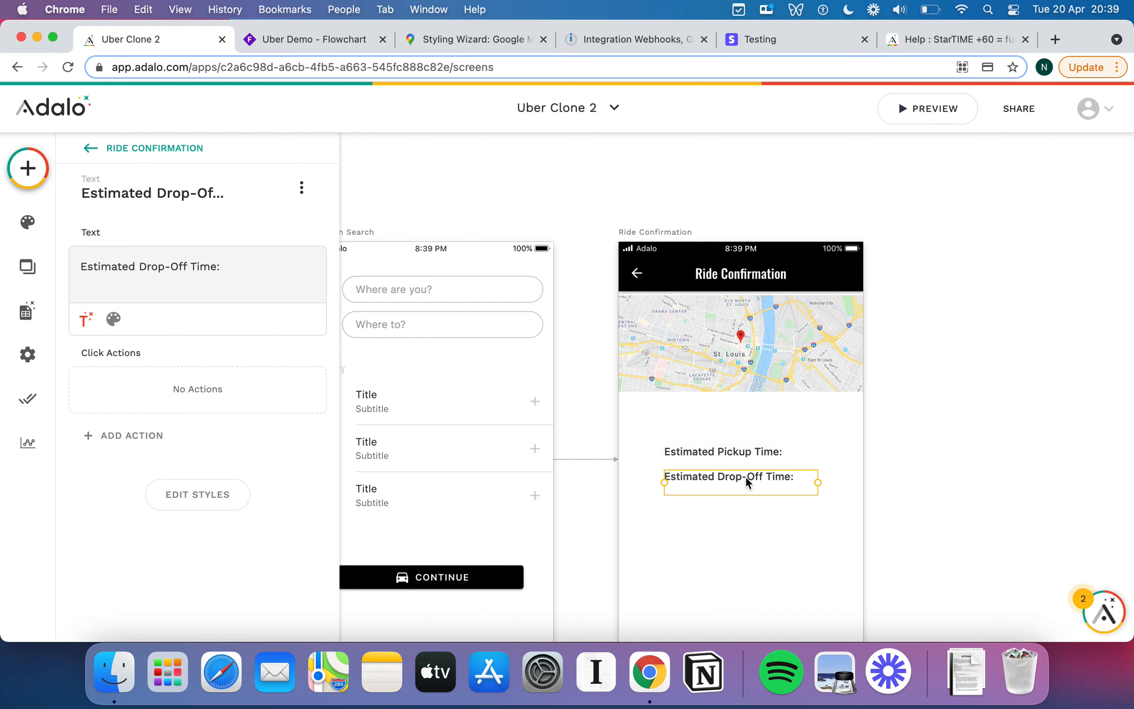
drag(744, 490, 744, 449)
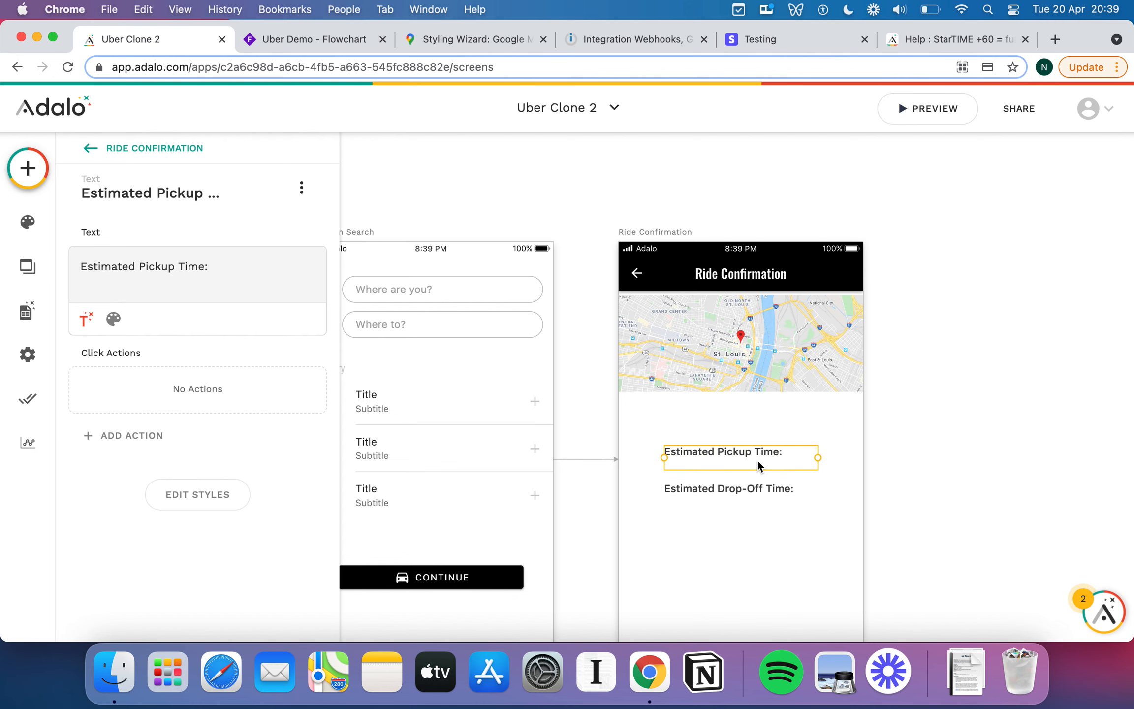
scroll(743, 454, down, 2)
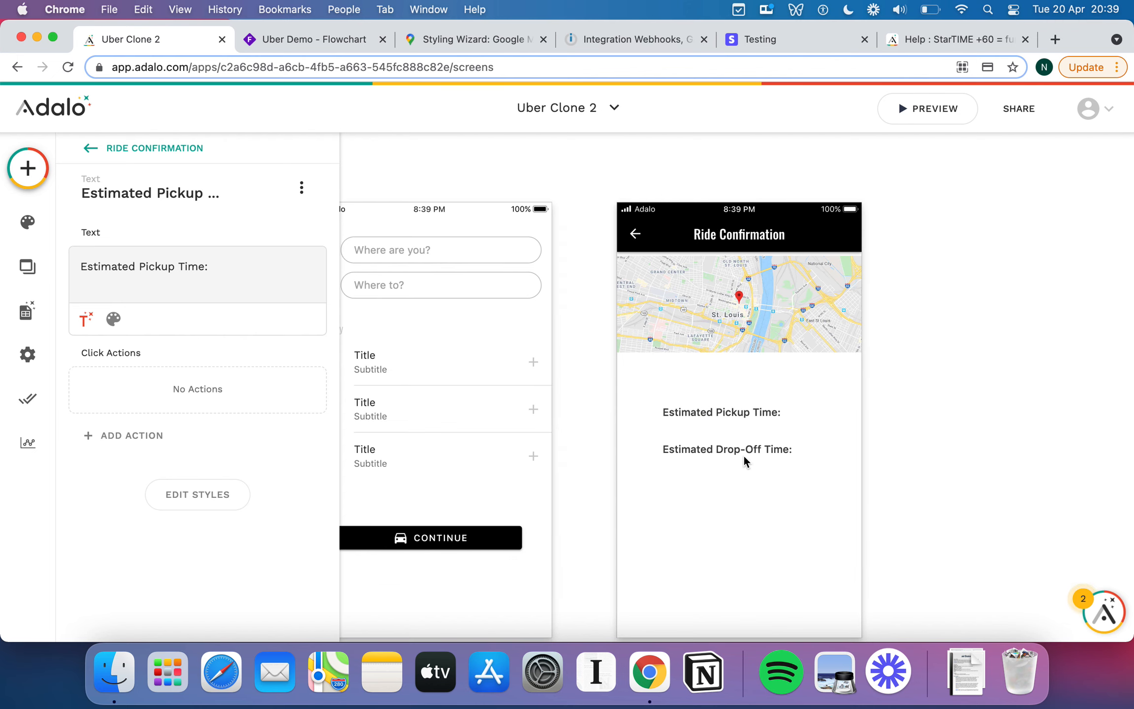
Add the installed card payment form below the time labels.
click(29, 166)
scroll(228, 397, down, 10)
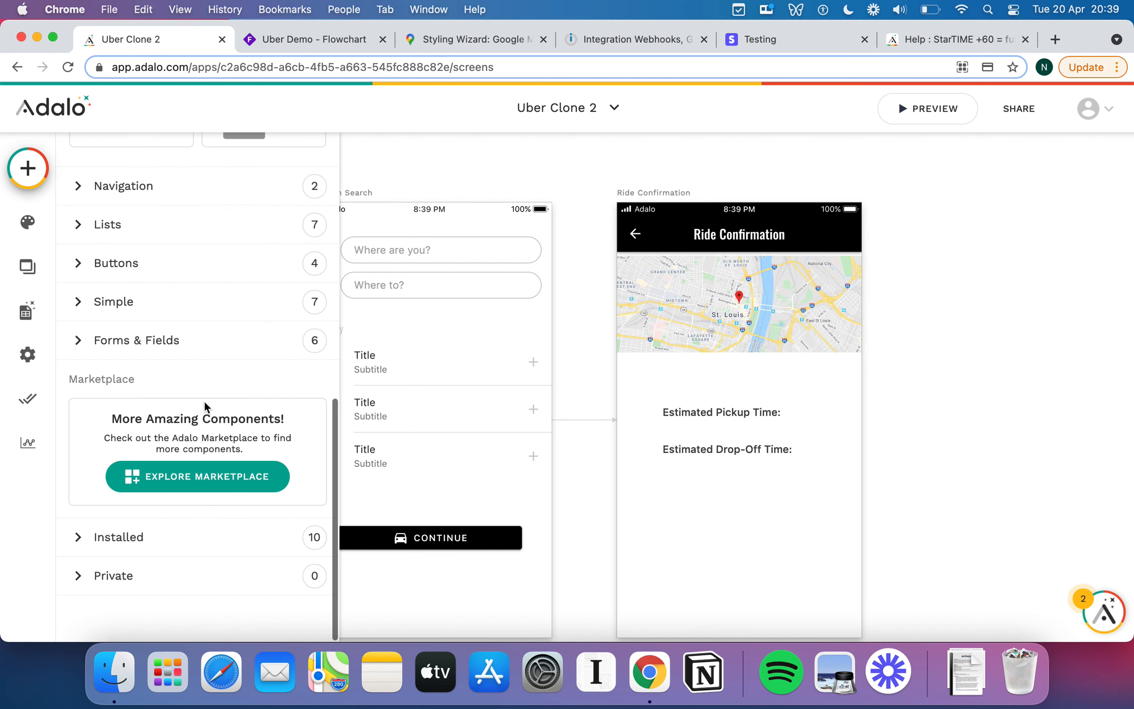
click(127, 535)
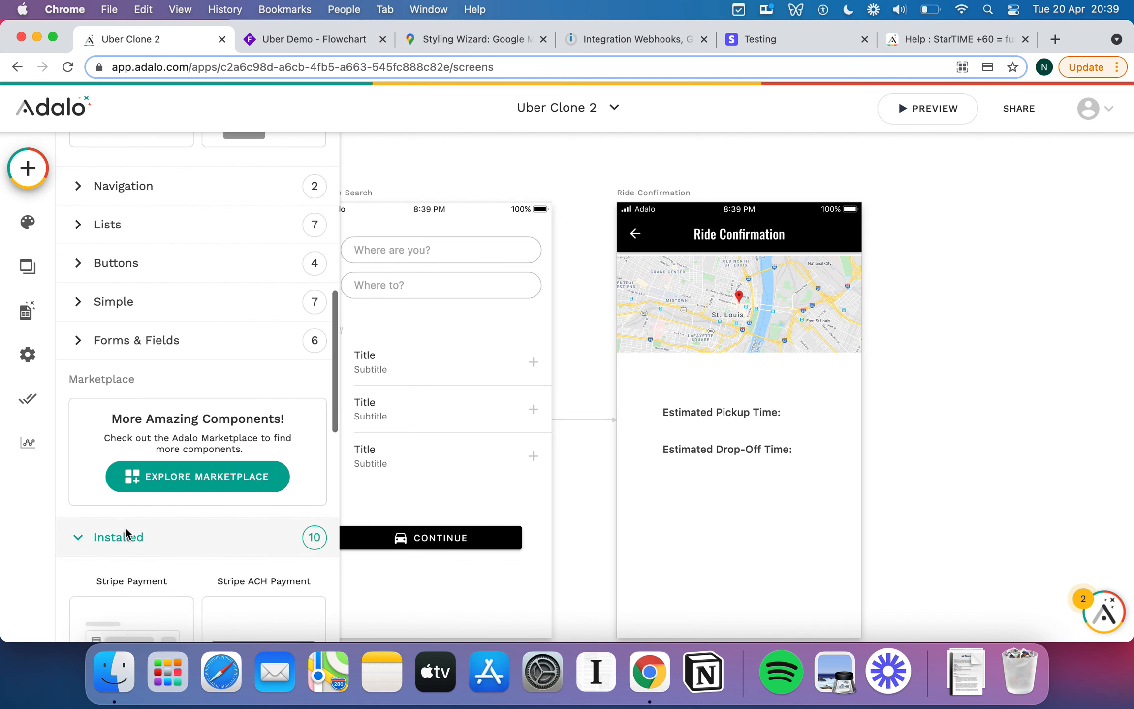
scroll(128, 534, down, 3)
scroll(167, 496, up, 2)
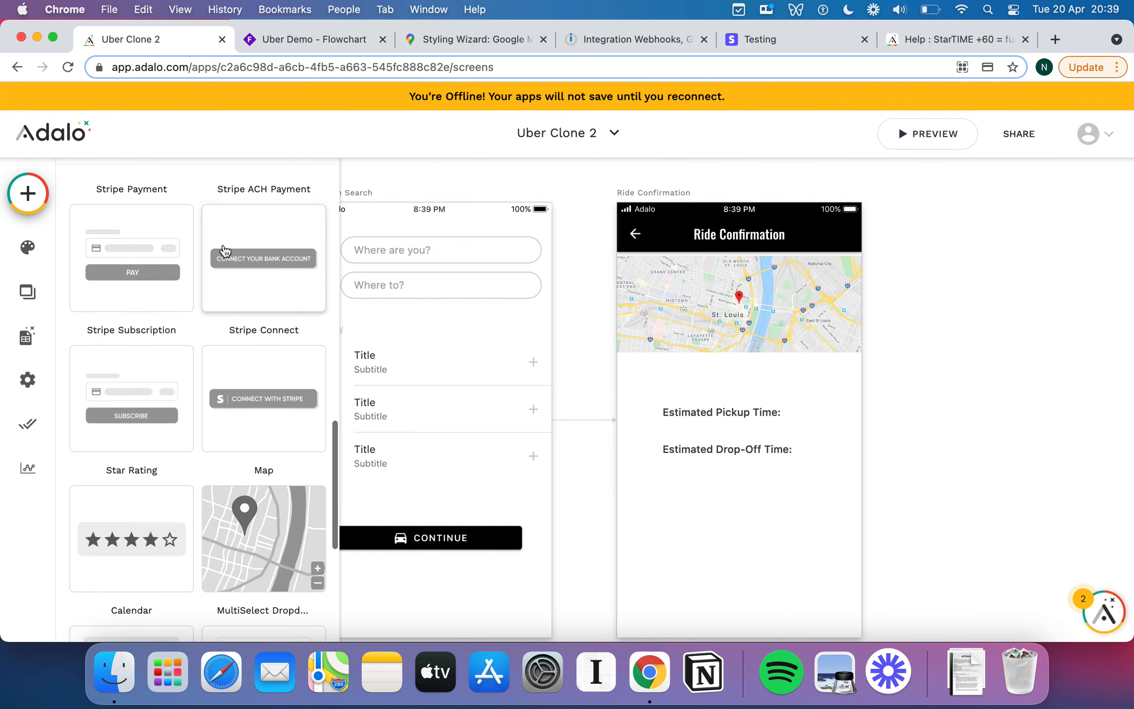
scroll(141, 404, up, 2)
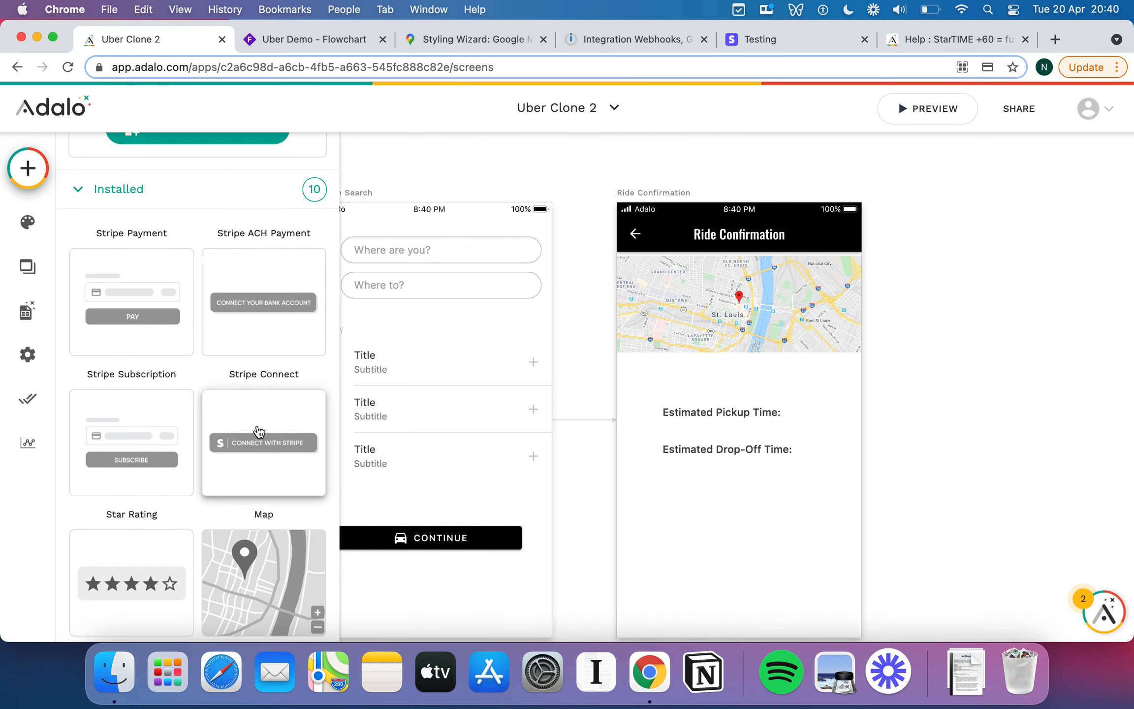
drag(131, 302, 739, 529)
scroll(800, 461, down, 2)
drag(800, 460, 800, 481)
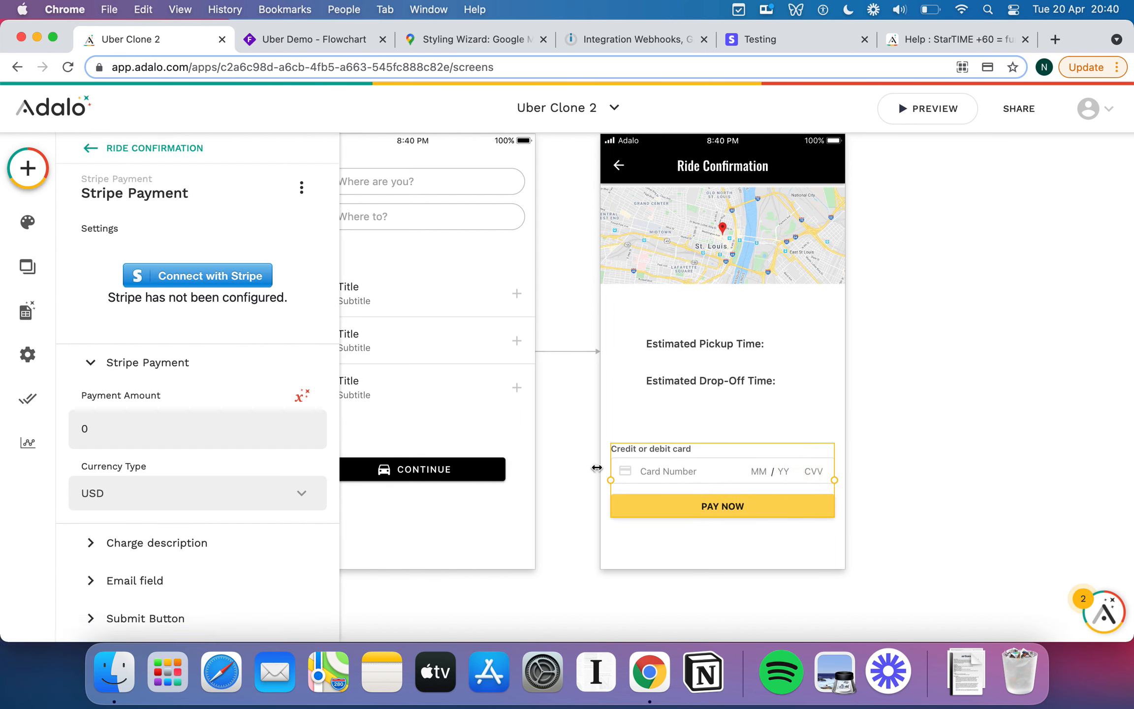
Give the PAY NOW button a Primary black fill and white text.
click(145, 618)
scroll(173, 512, down, 5)
click(197, 506)
click(349, 602)
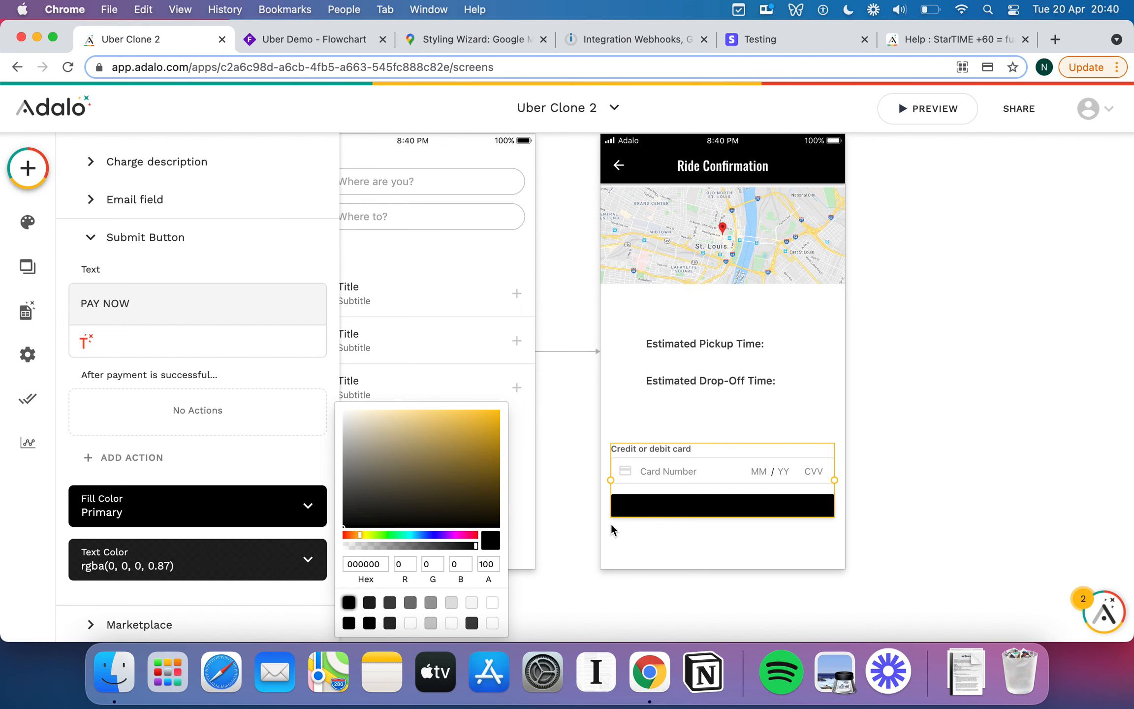
click(265, 556)
click(308, 559)
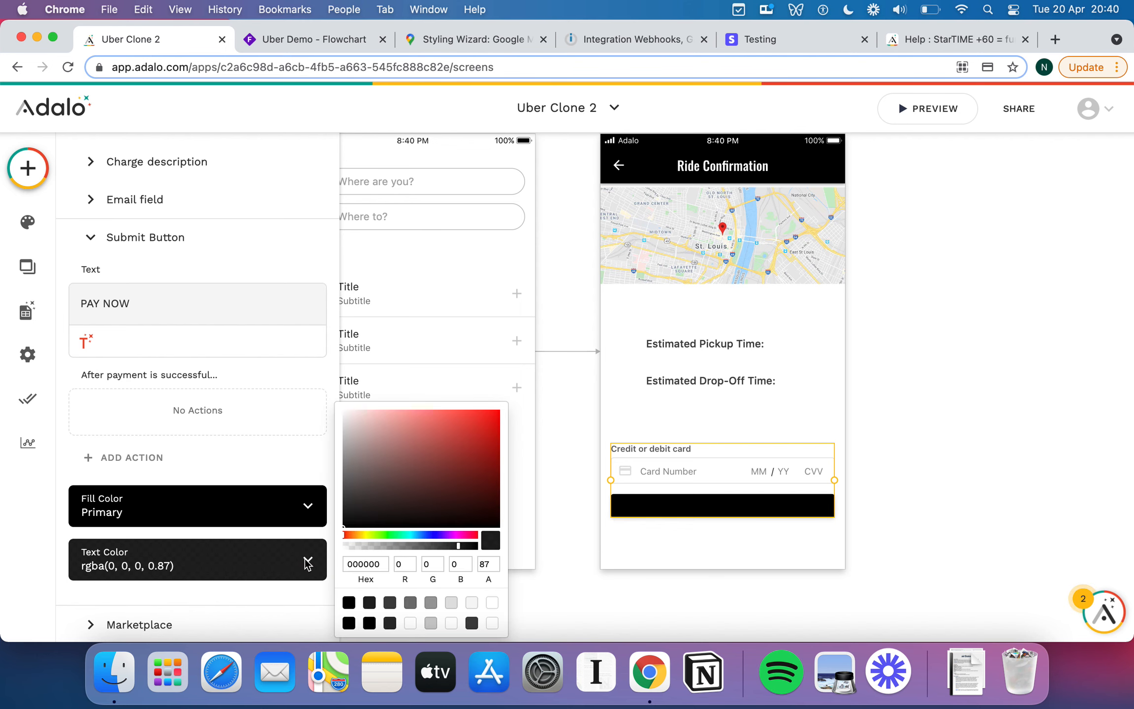
click(491, 623)
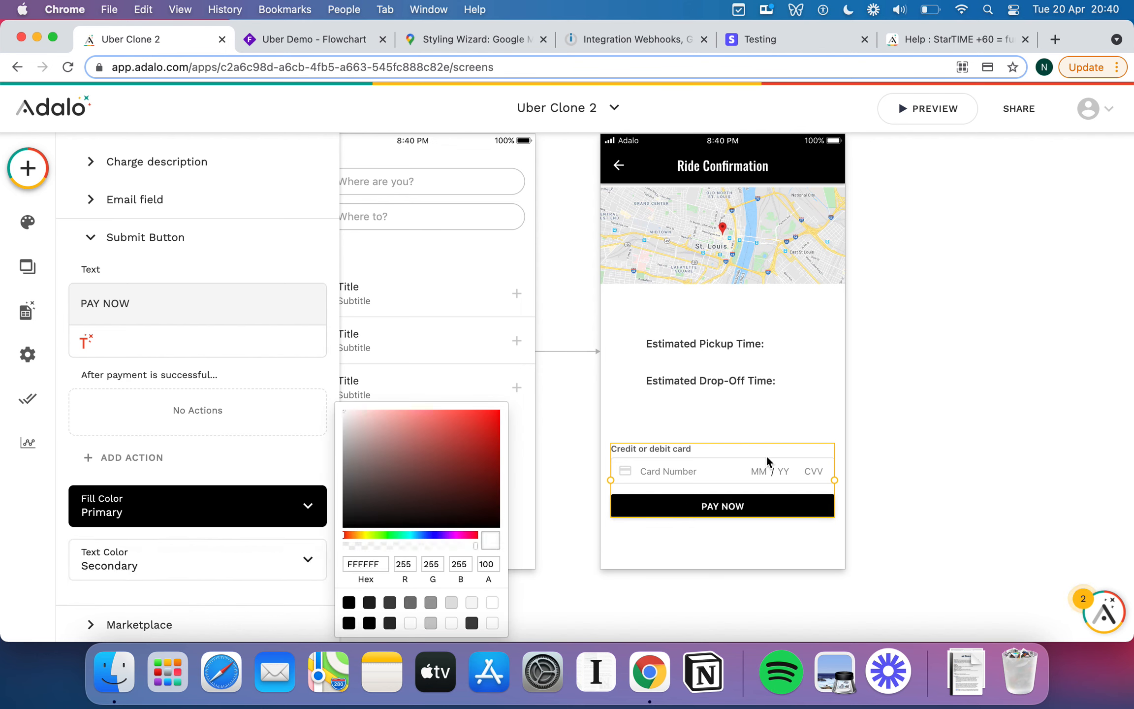
click(776, 433)
Move the card form and the pickup and drop-off labels higher up.
drag(723, 471, 723, 455)
drag(694, 345, 694, 328)
drag(682, 389, 682, 366)
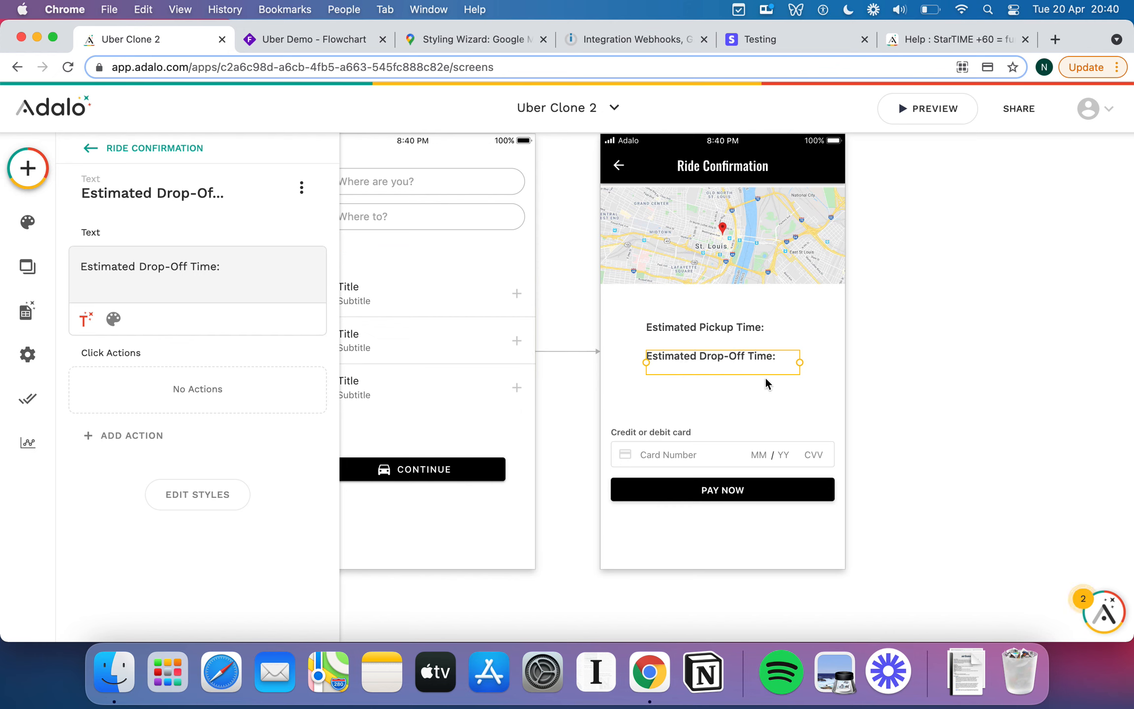
Duplicate the drop-off label beneath it and change its text to 'Fare: £10'.
key(super+c)
key(super+v)
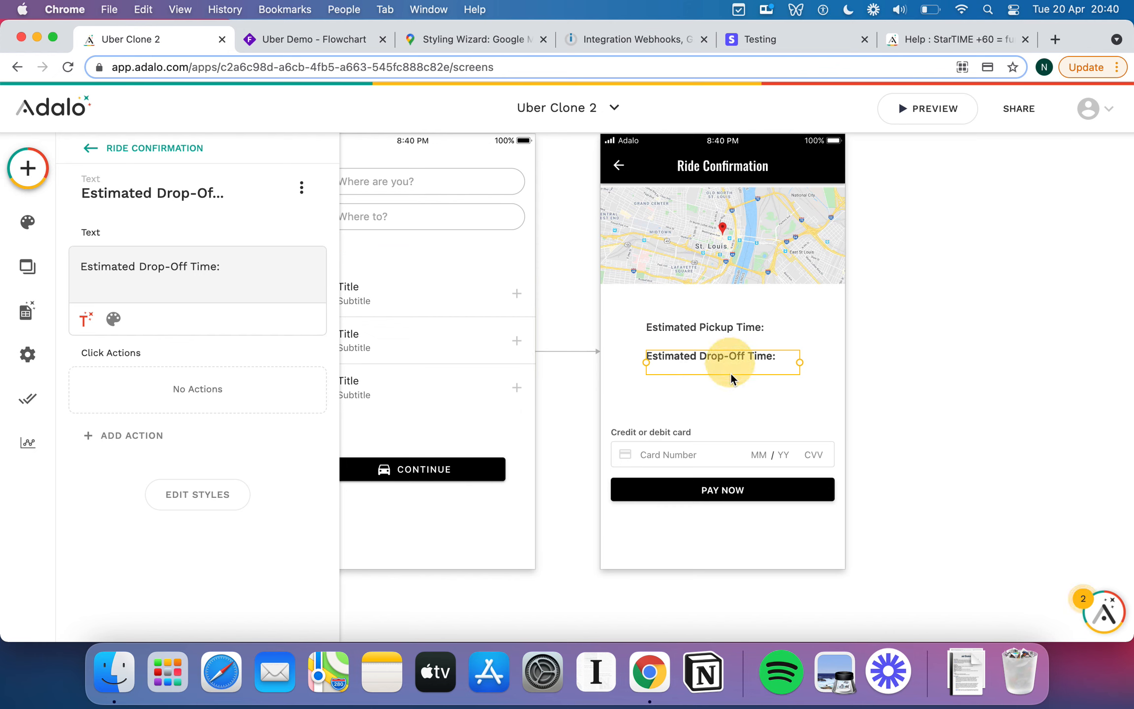
drag(730, 371, 729, 389)
click(143, 278)
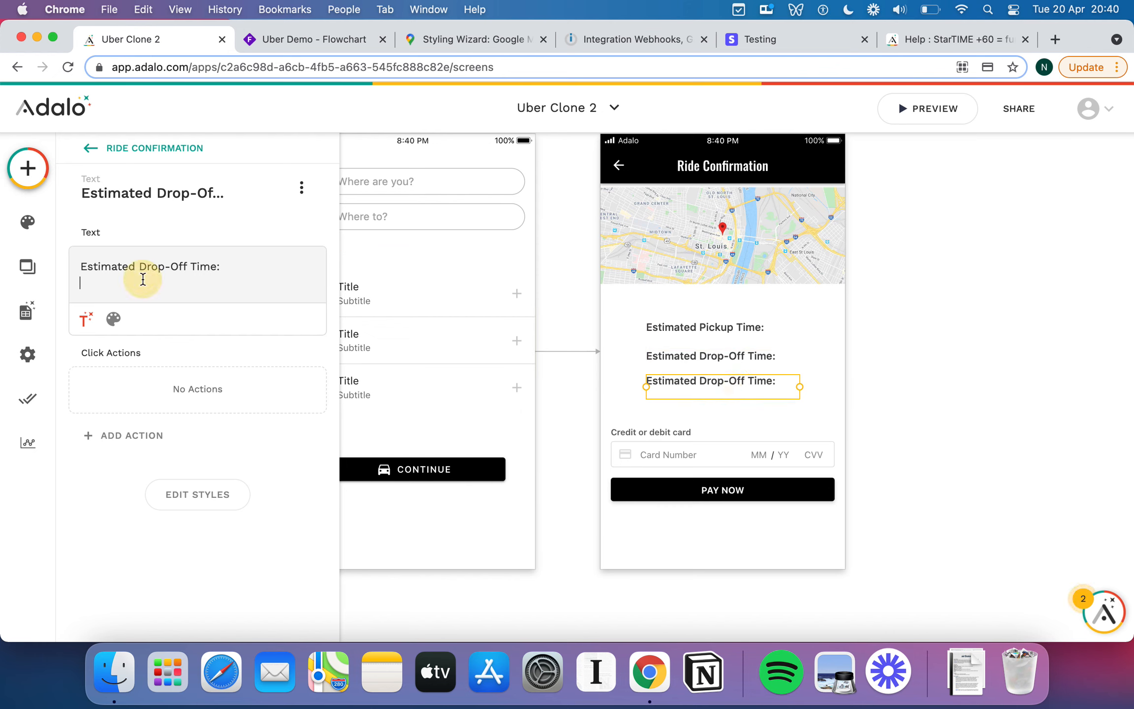
triple_click(106, 266)
text(Fare:)
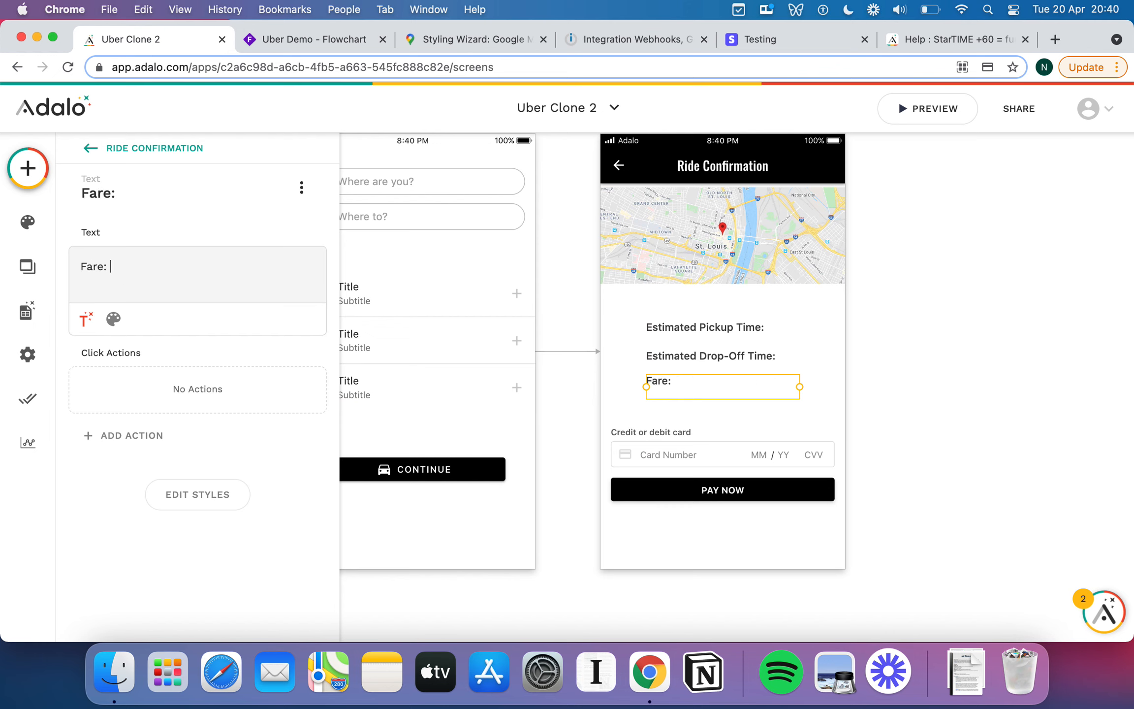
key(BackSpace)
text(£100)
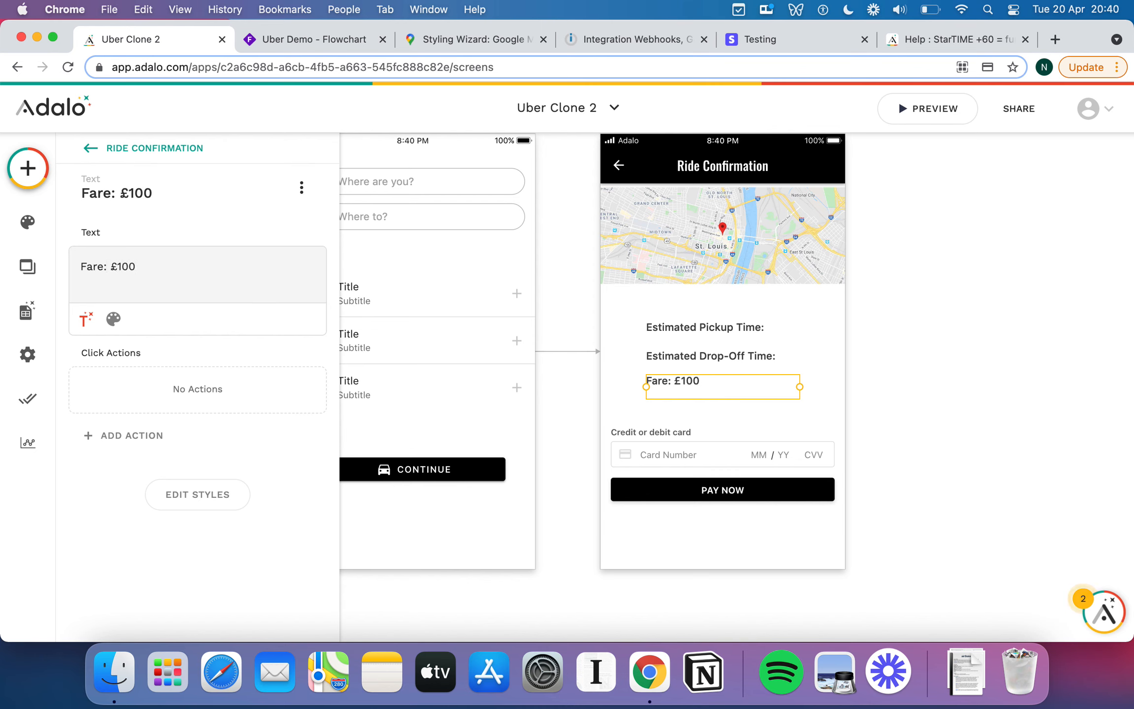
key(BackSpace)
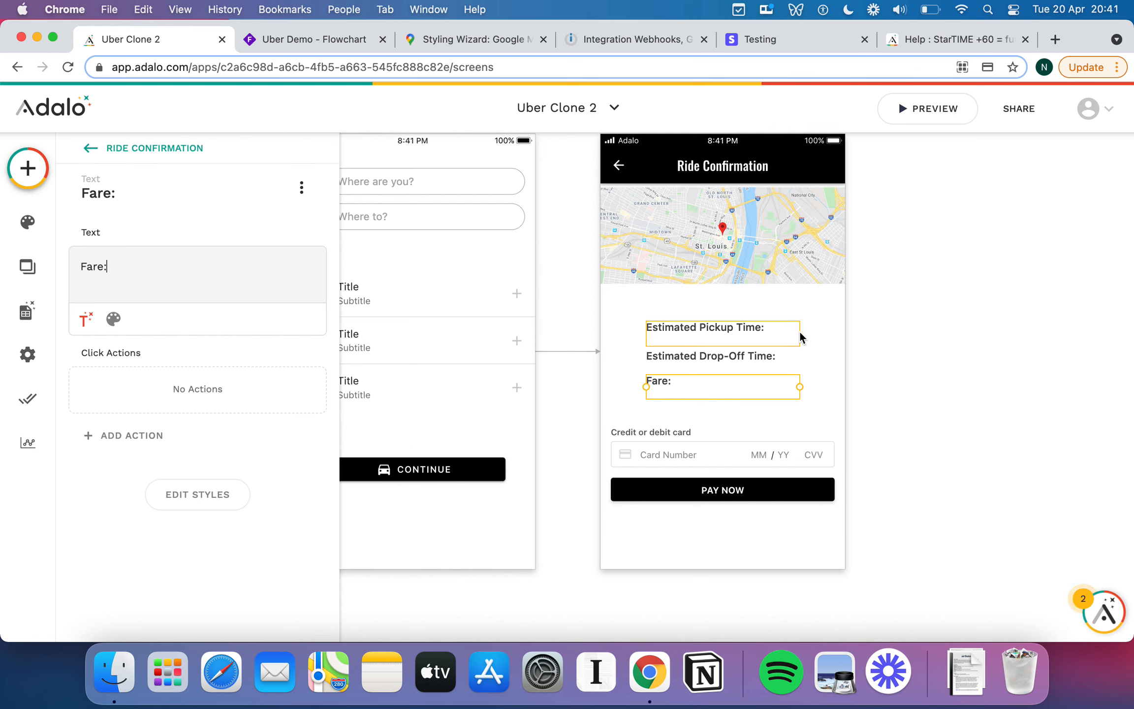
click(843, 333)
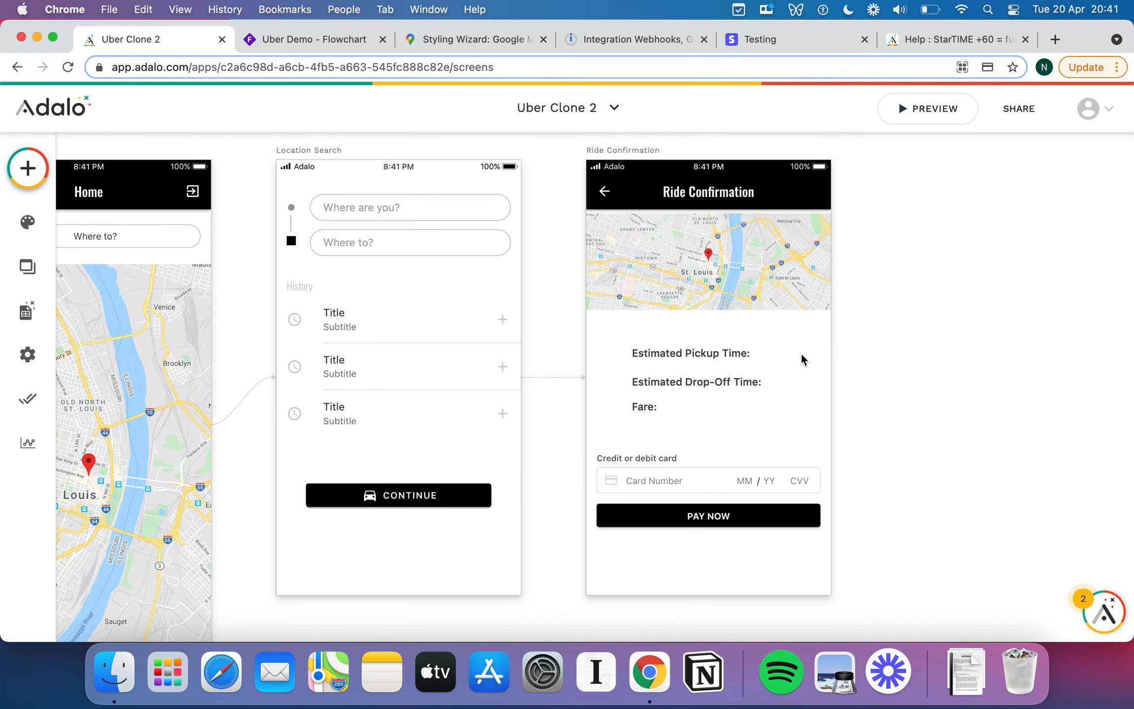
Select the pickup, drop-off and Fare labels together.
click(720, 360)
click(739, 385)
click(664, 411)
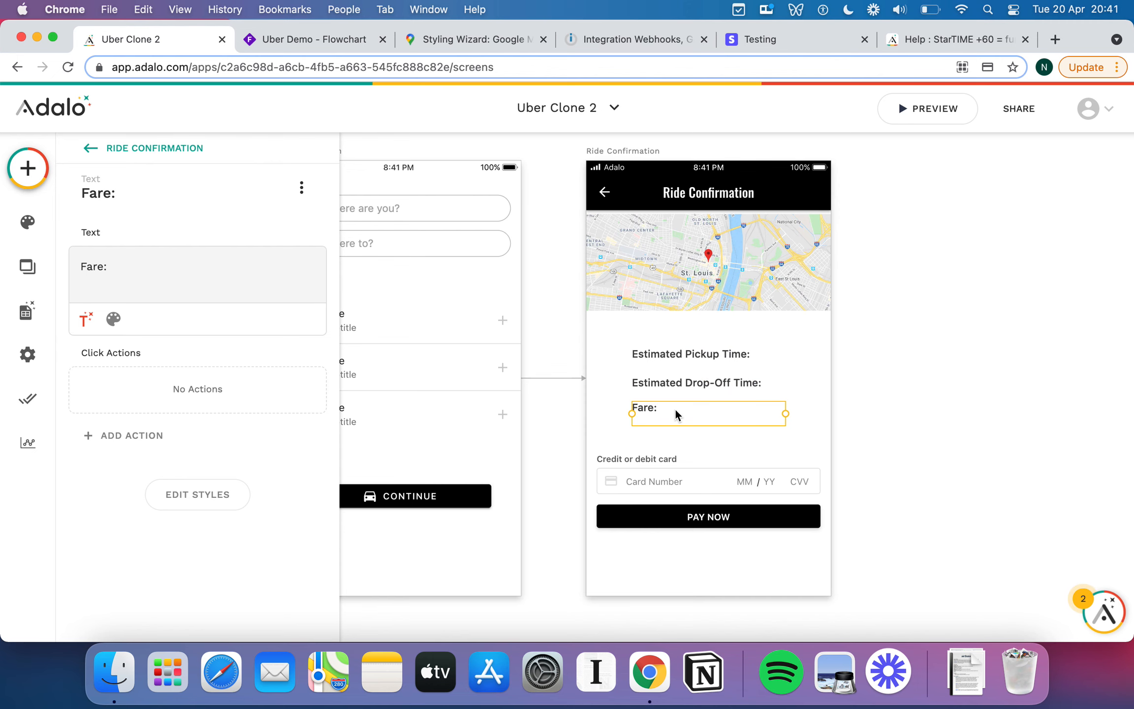
Link successful PAY NOW payments to a new App Bar screen named Awaiting Pickup.
click(610, 488)
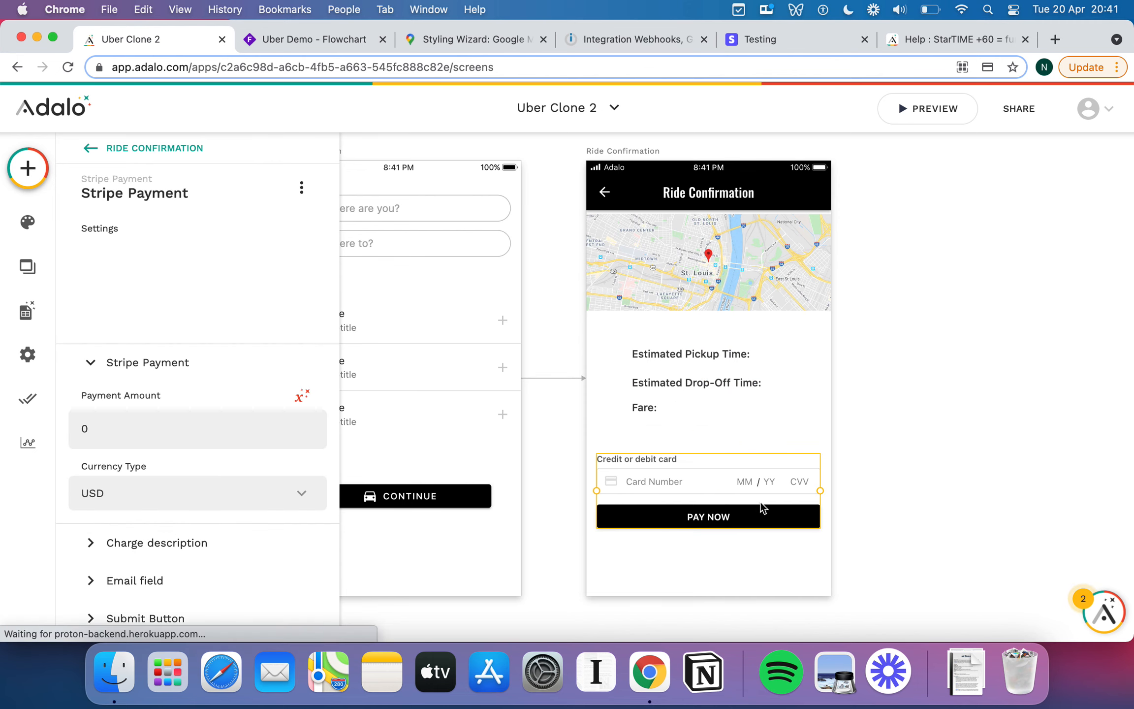
scroll(744, 511, down, 5)
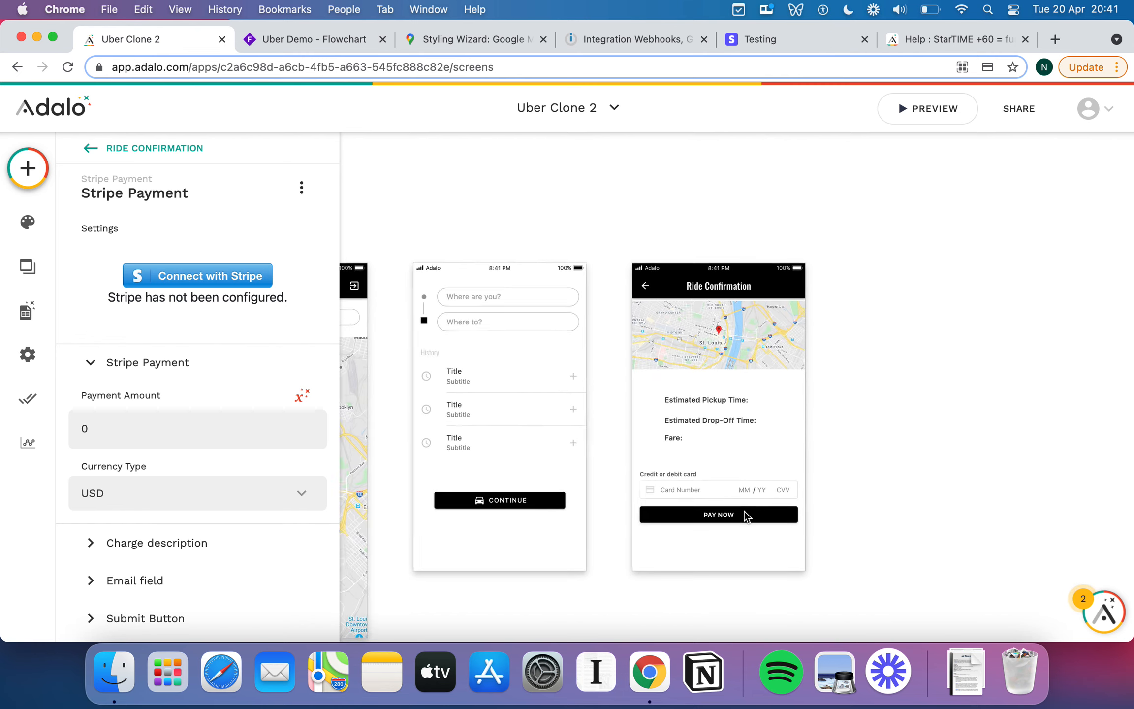
scroll(744, 512, right, 2)
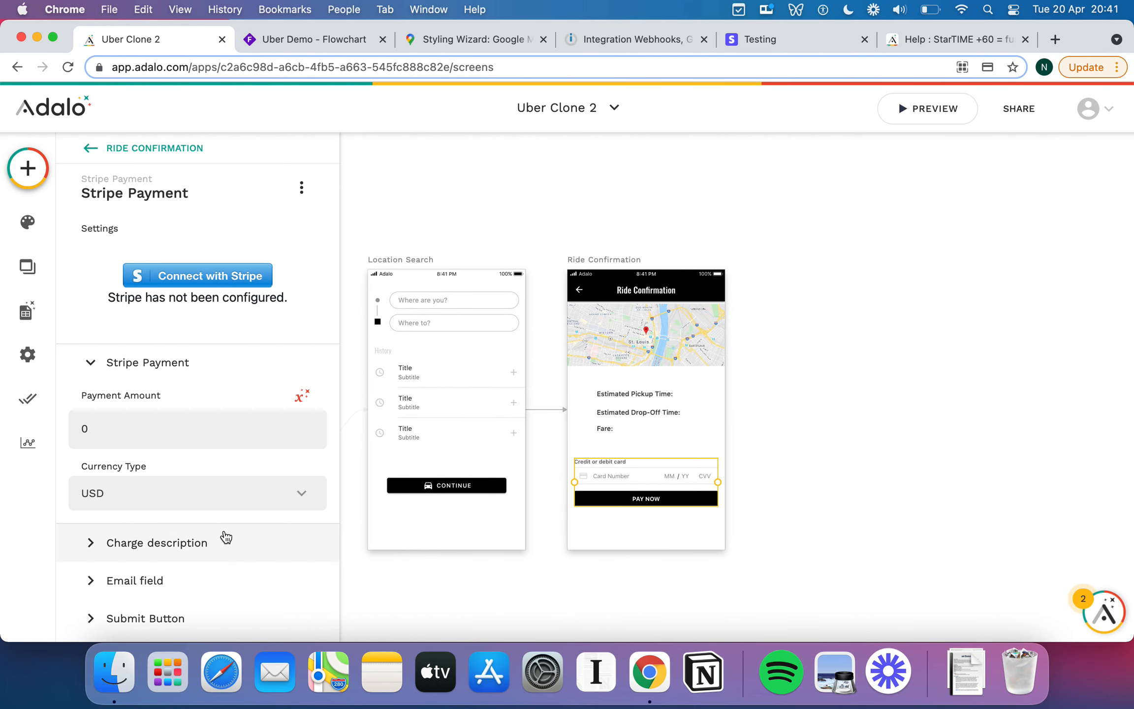
scroll(187, 539, down, 3)
click(229, 512)
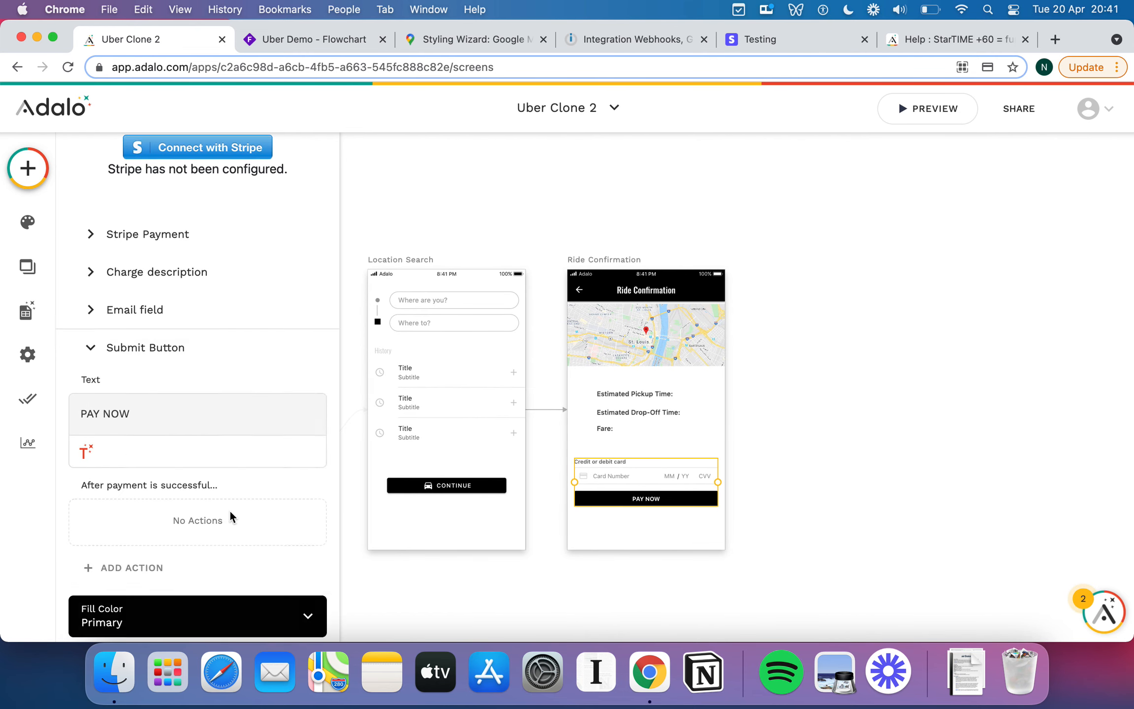
scroll(229, 509, down, 2)
click(213, 493)
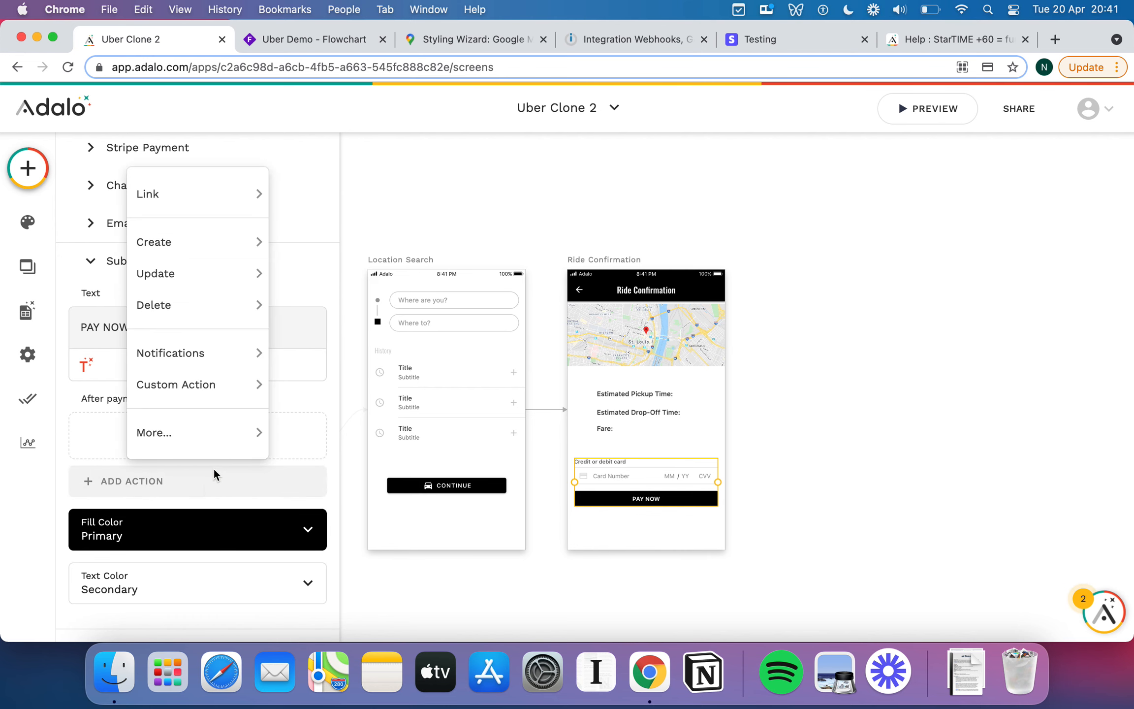
mouse_move(229, 192)
click(325, 202)
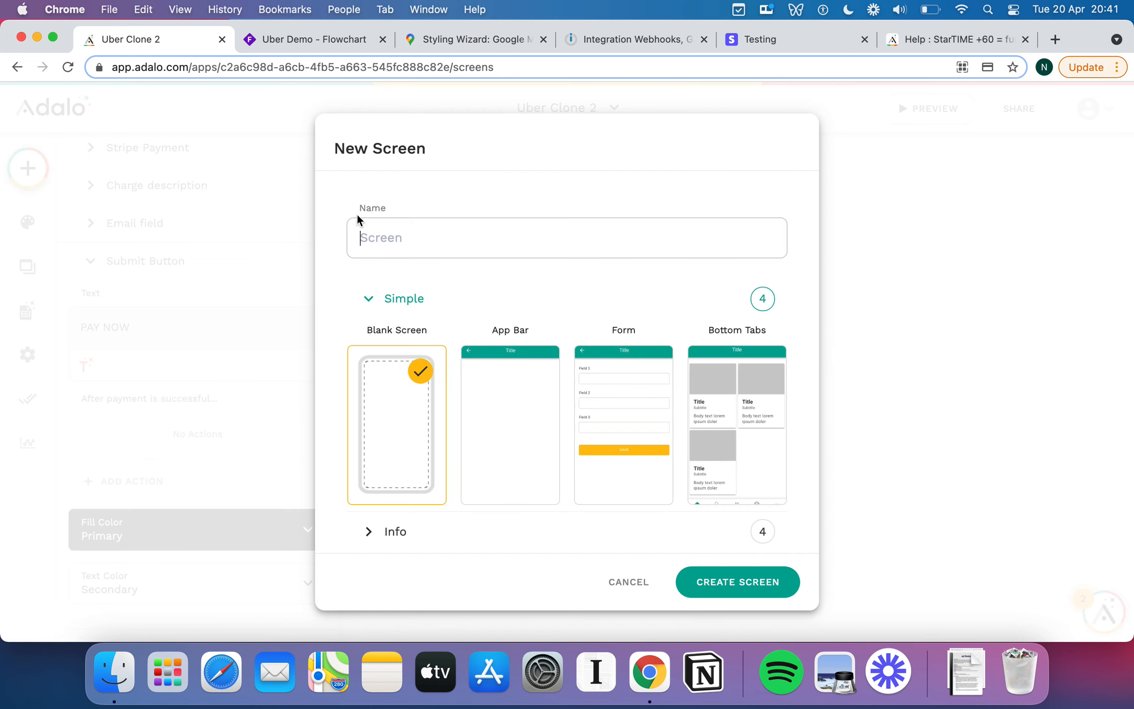
text(Awaiting Pickup)
click(526, 399)
click(725, 586)
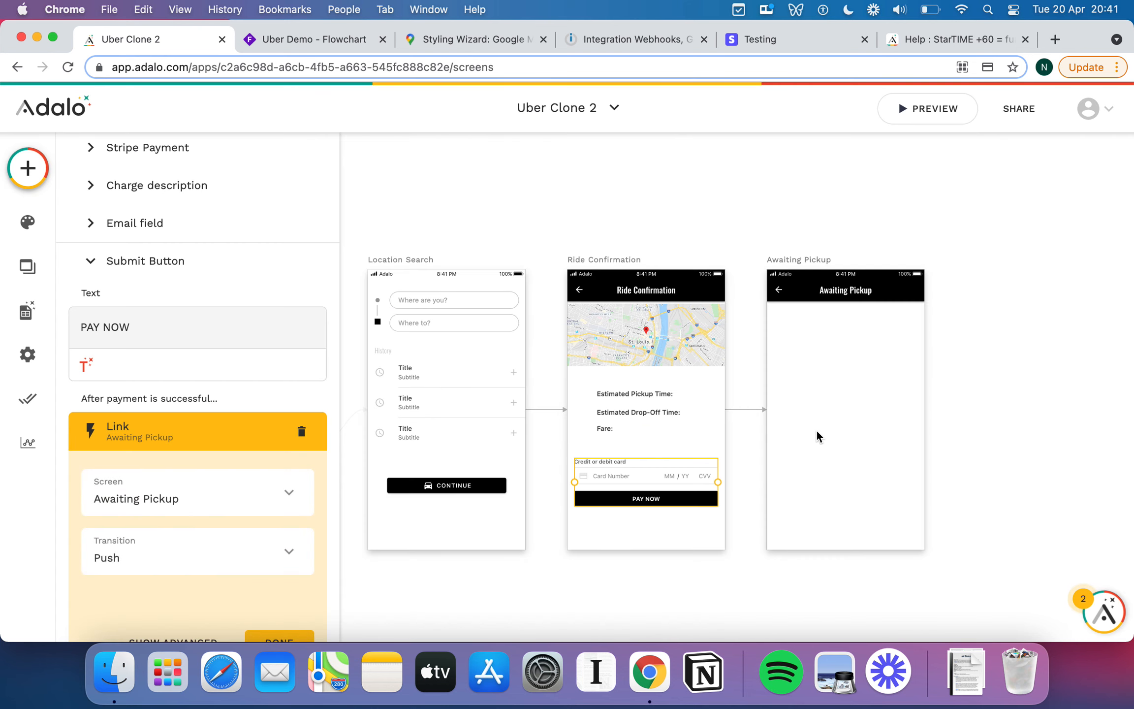
Remove the back icon from the Awaiting Pickup app bar.
click(780, 291)
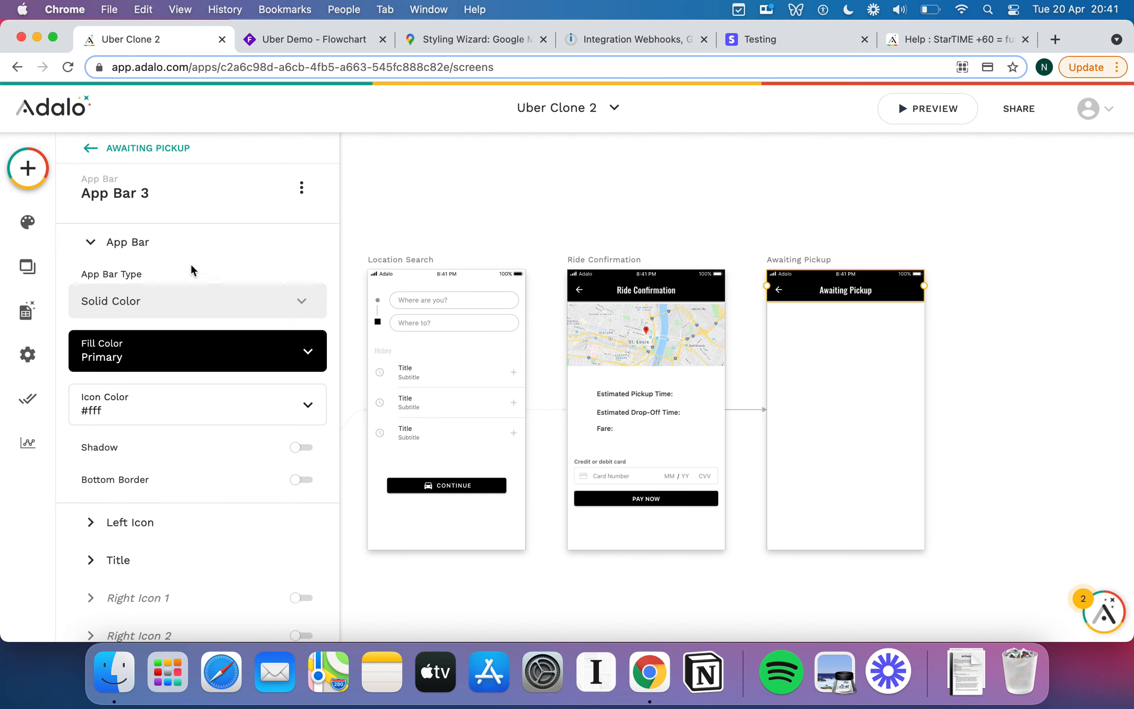
scroll(182, 373, down, 2)
click(101, 475)
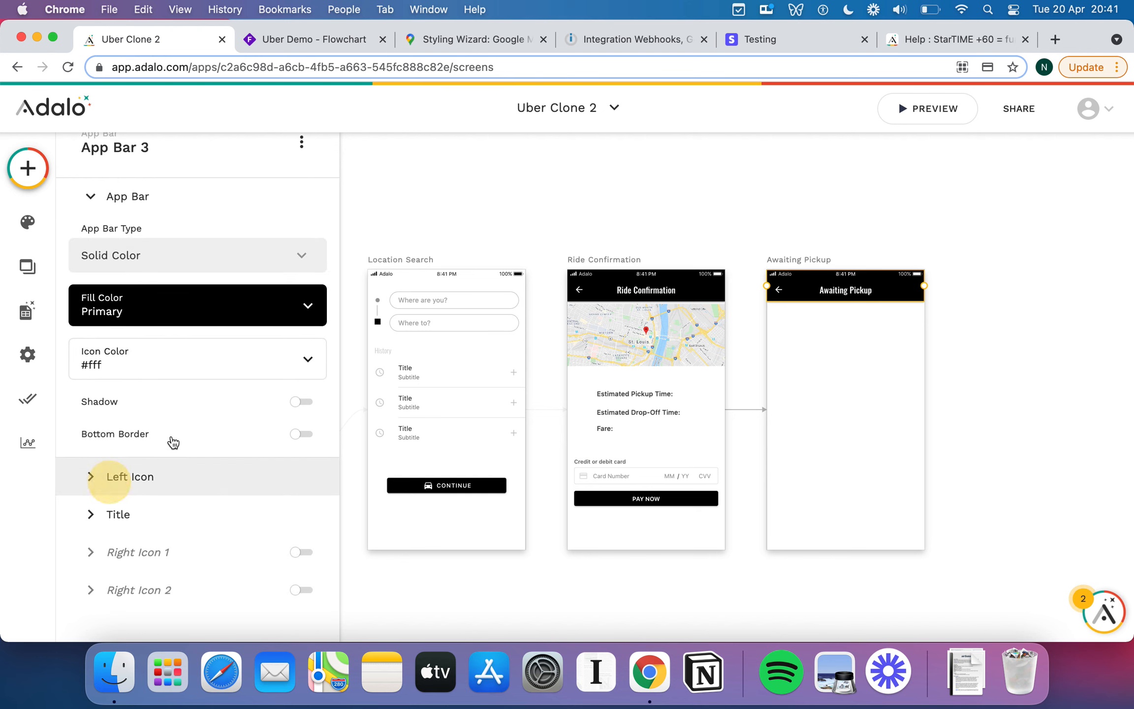
click(307, 279)
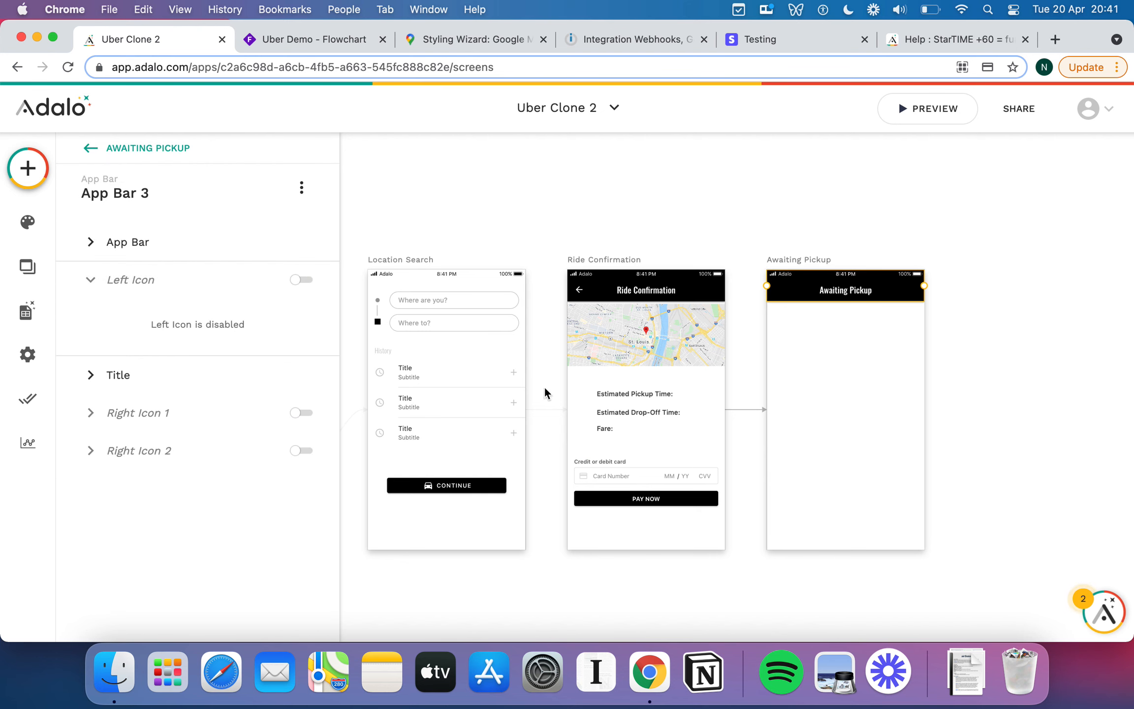
click(975, 331)
scroll(877, 333, right, 3)
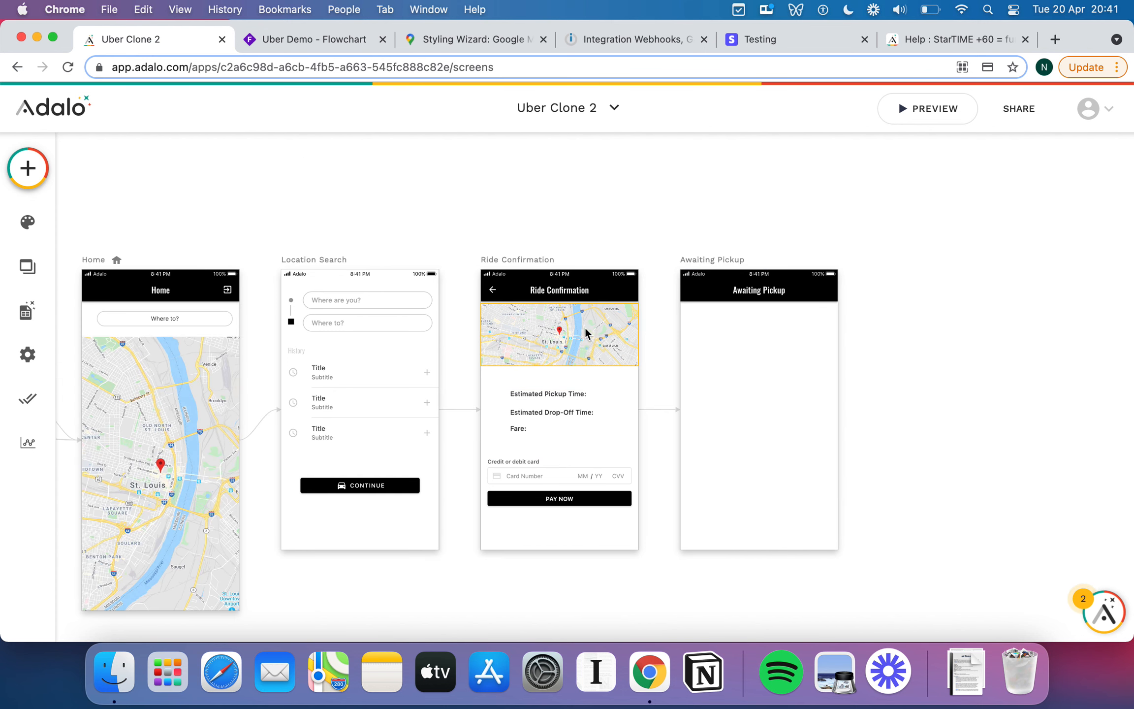
Copy the Ride Confirmation map onto the top of the Awaiting Pickup screen.
click(585, 333)
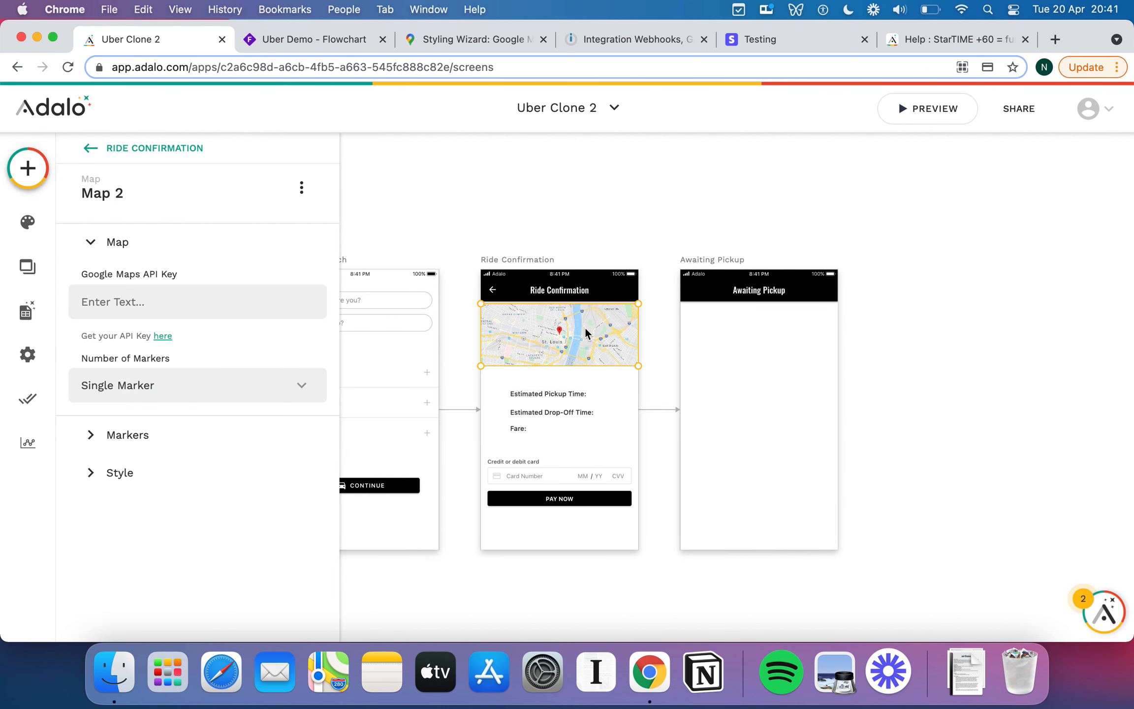
key(super+v)
drag(605, 339, 807, 340)
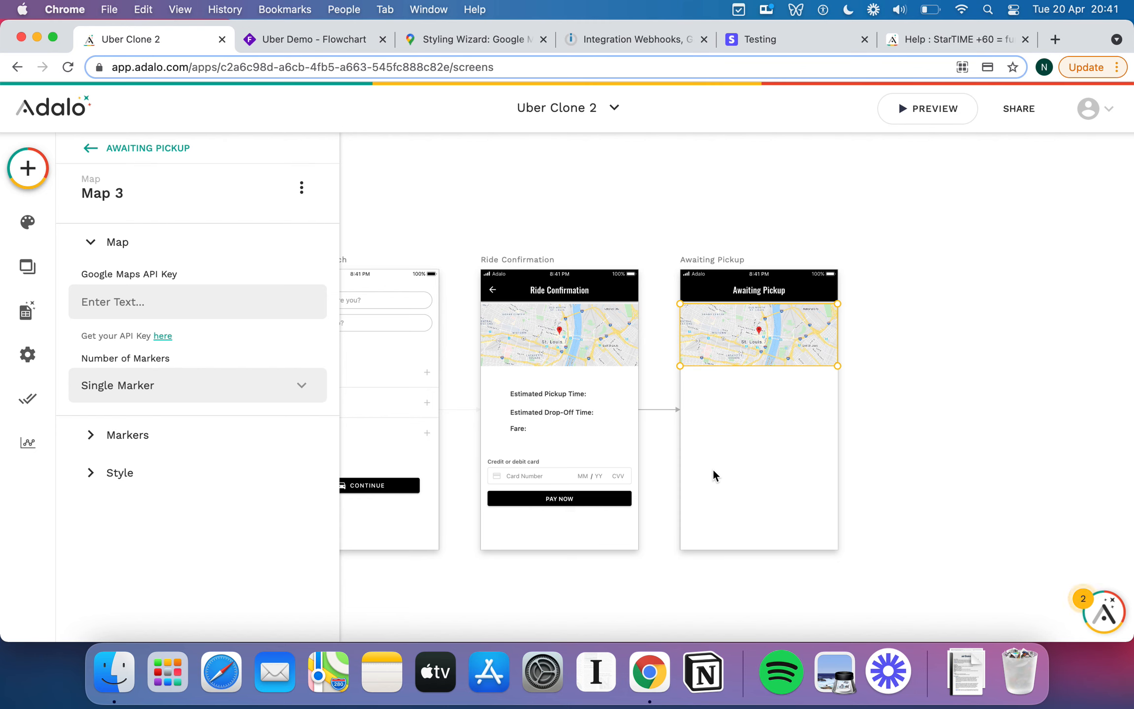
click(755, 430)
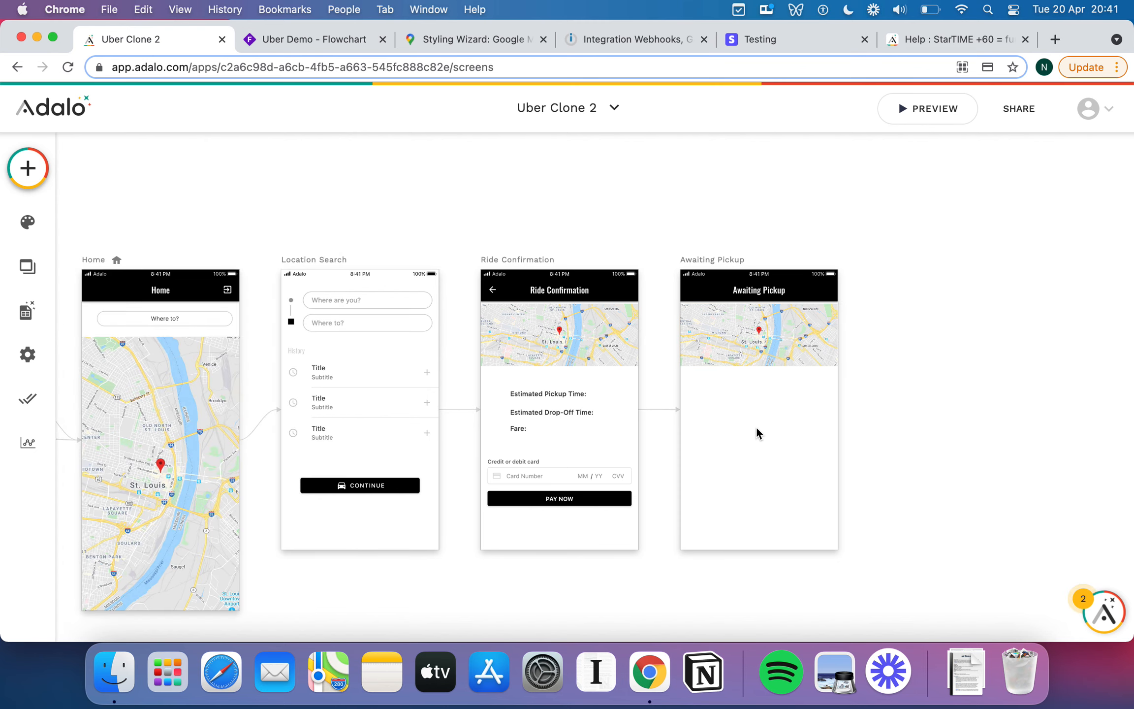
scroll(756, 429, up, 5)
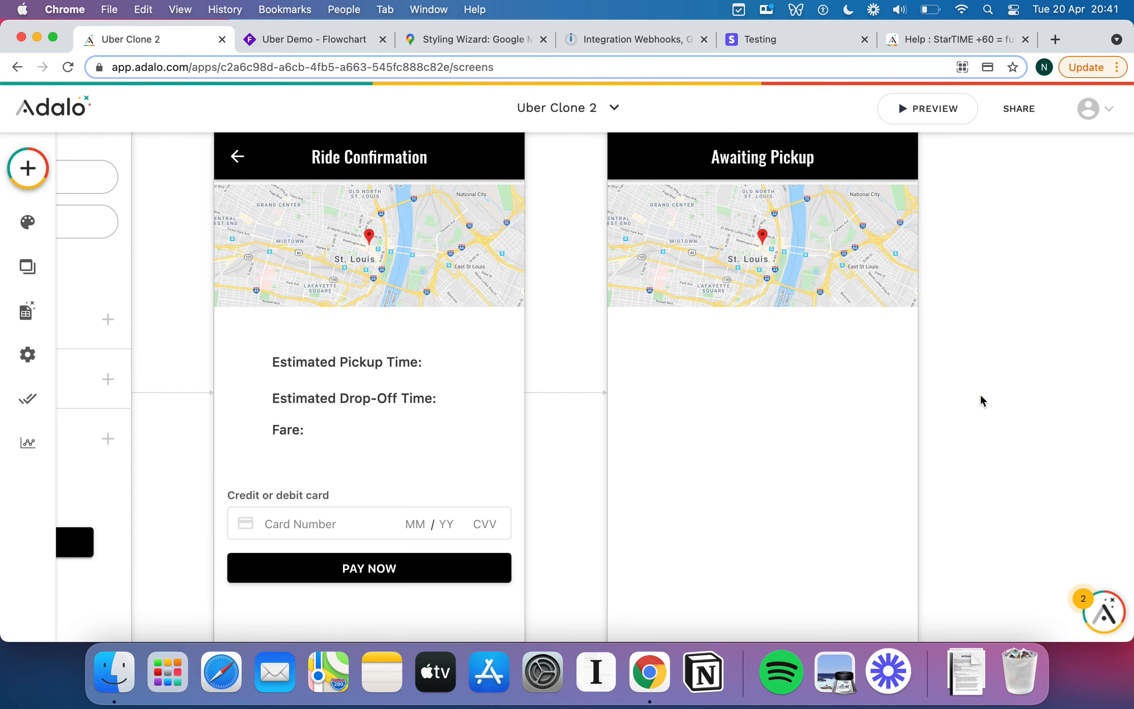
scroll(979, 393, down, 5)
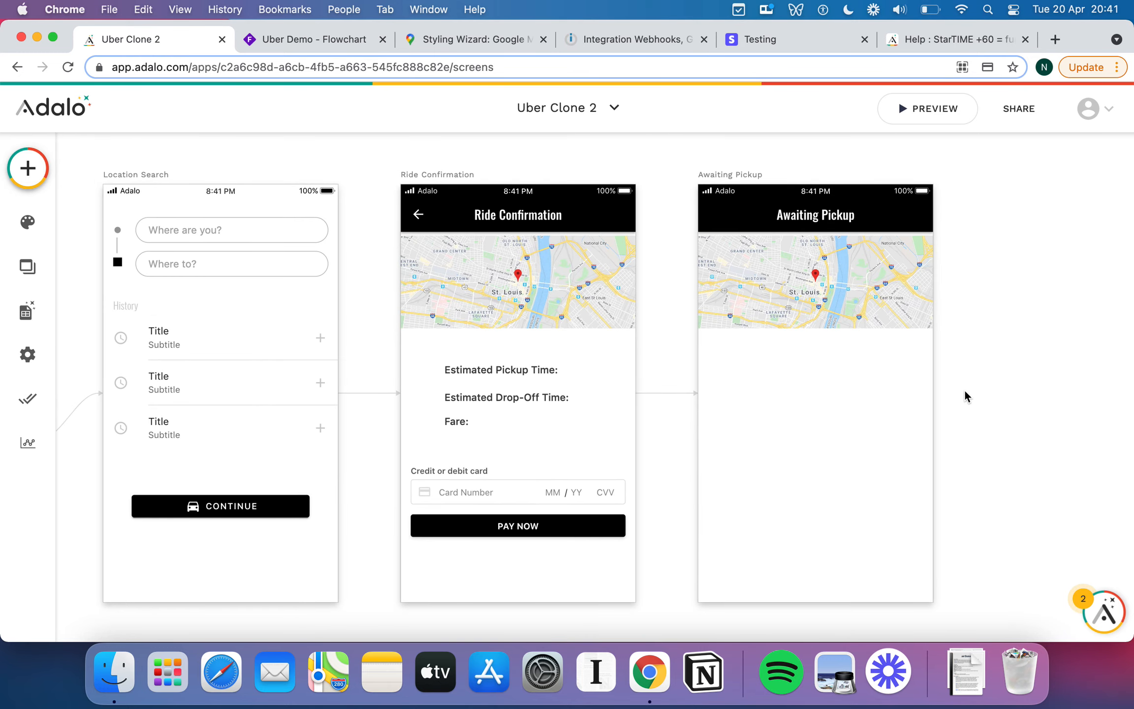
scroll(965, 392, right, 4)
click(773, 336)
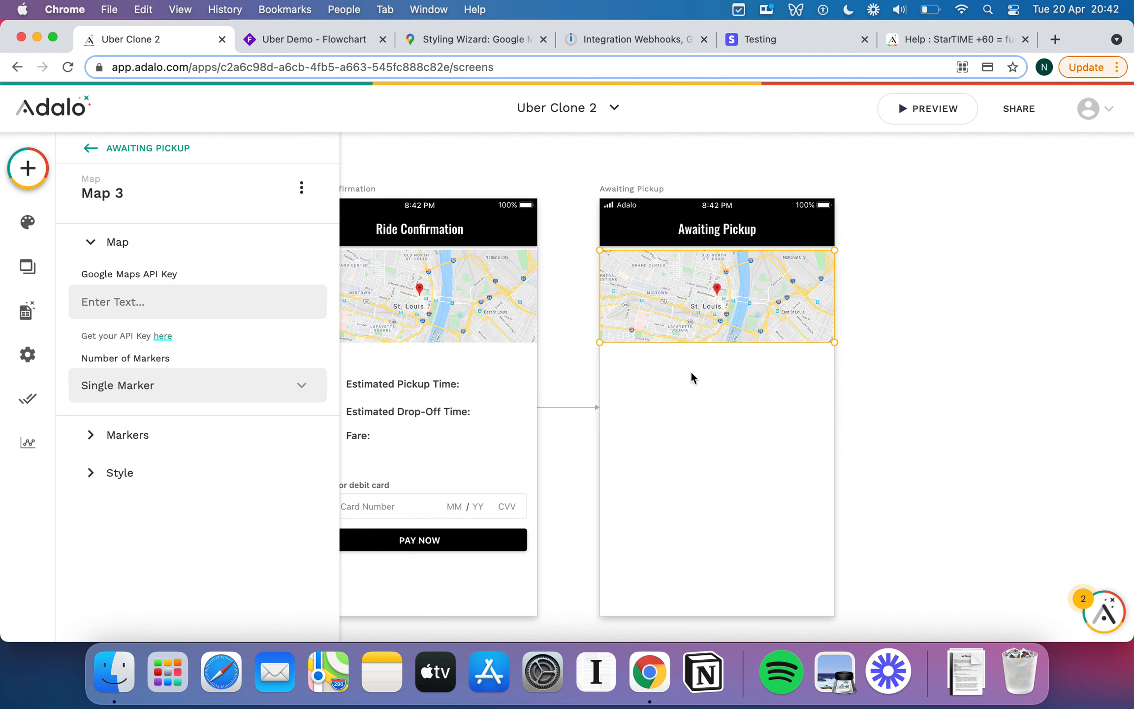
Add a 'Looking for Driver....' text below the map with font size 22.
click(27, 168)
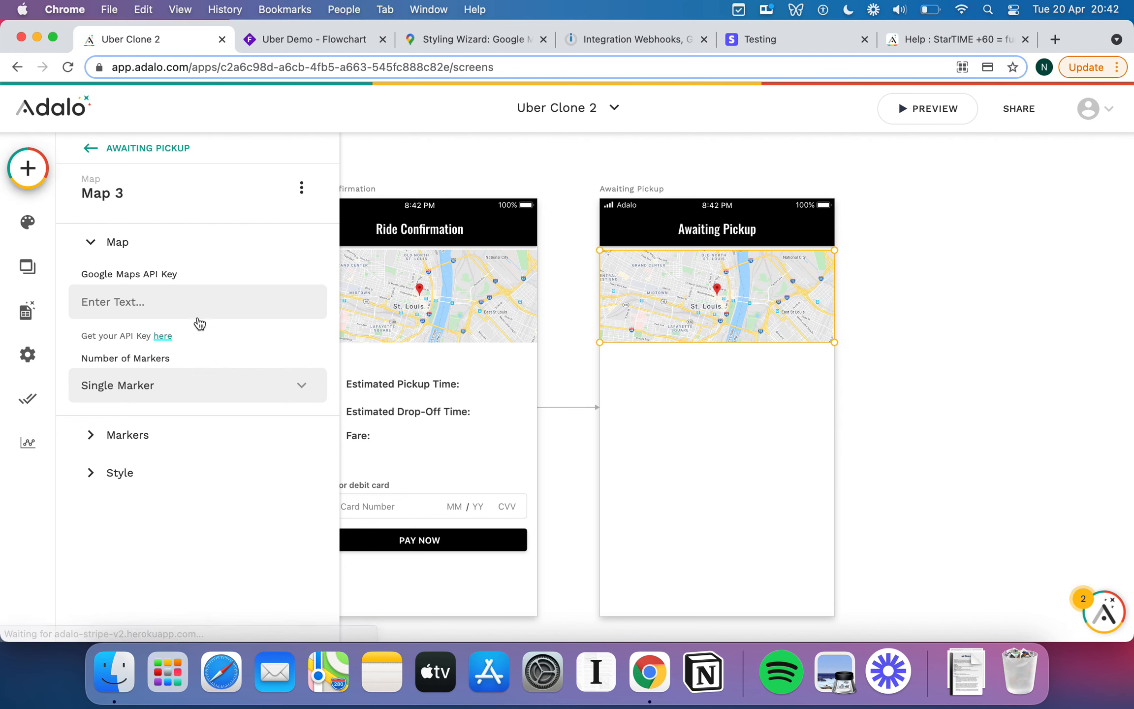
drag(167, 347, 716, 369)
triple_click(177, 265)
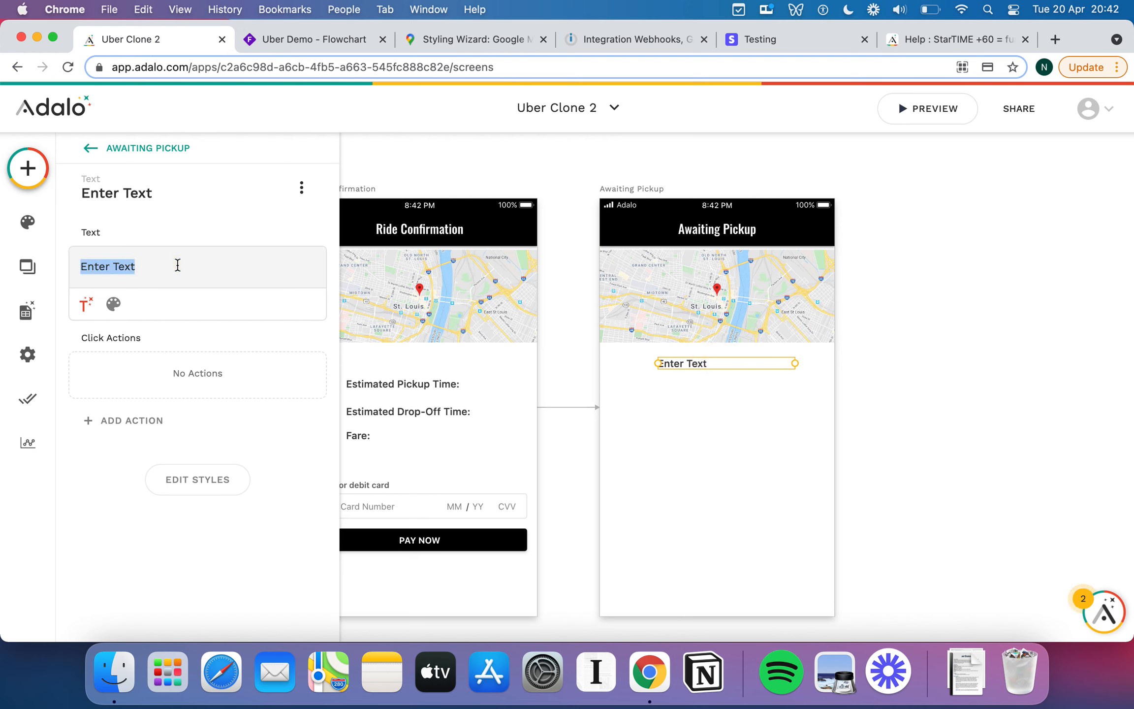
text(Looking F)
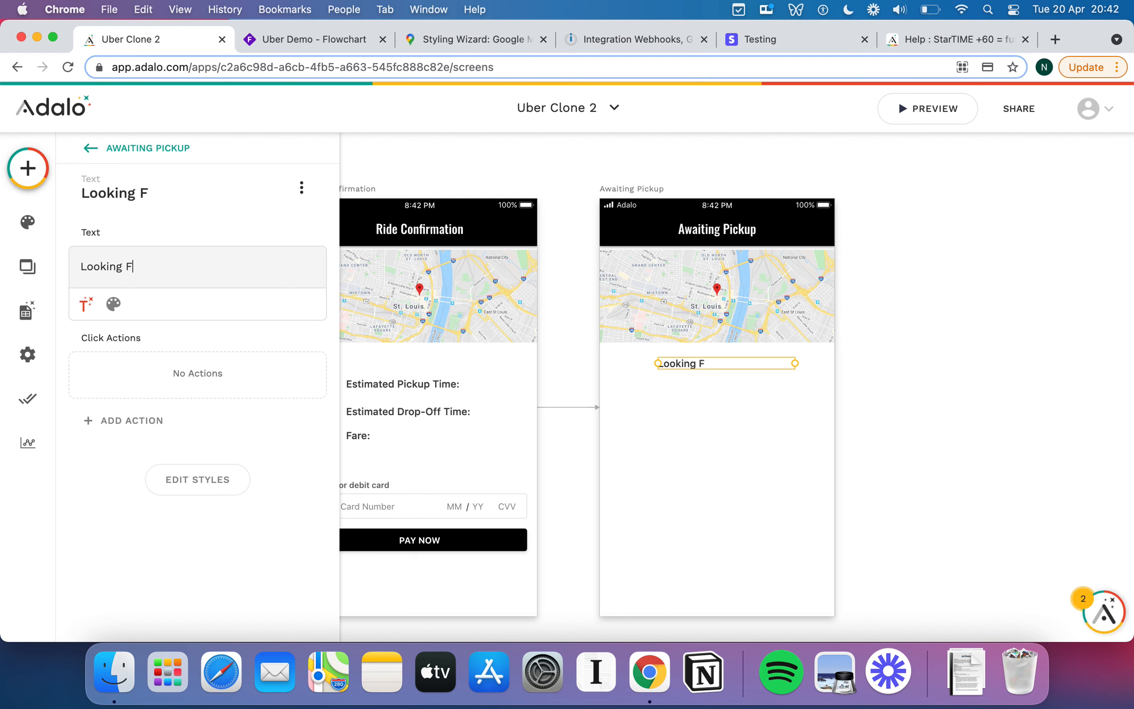
key(BackSpace)
text(for Dr)
key(BackSpace)
text(Driver....)
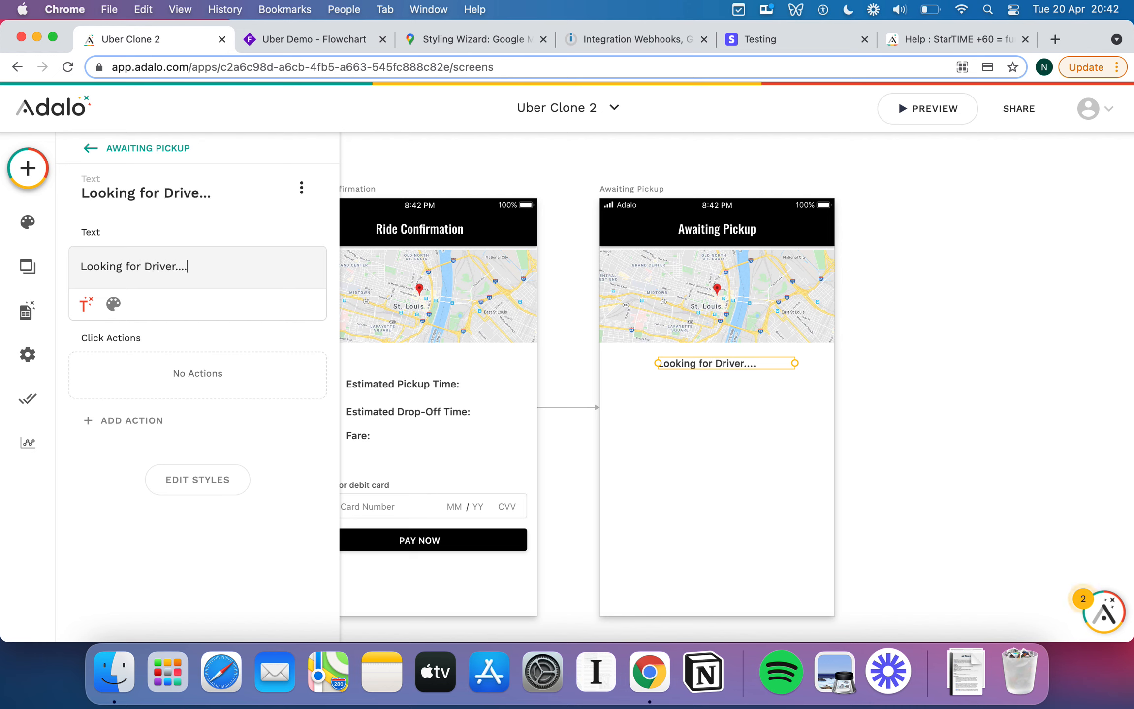
click(113, 303)
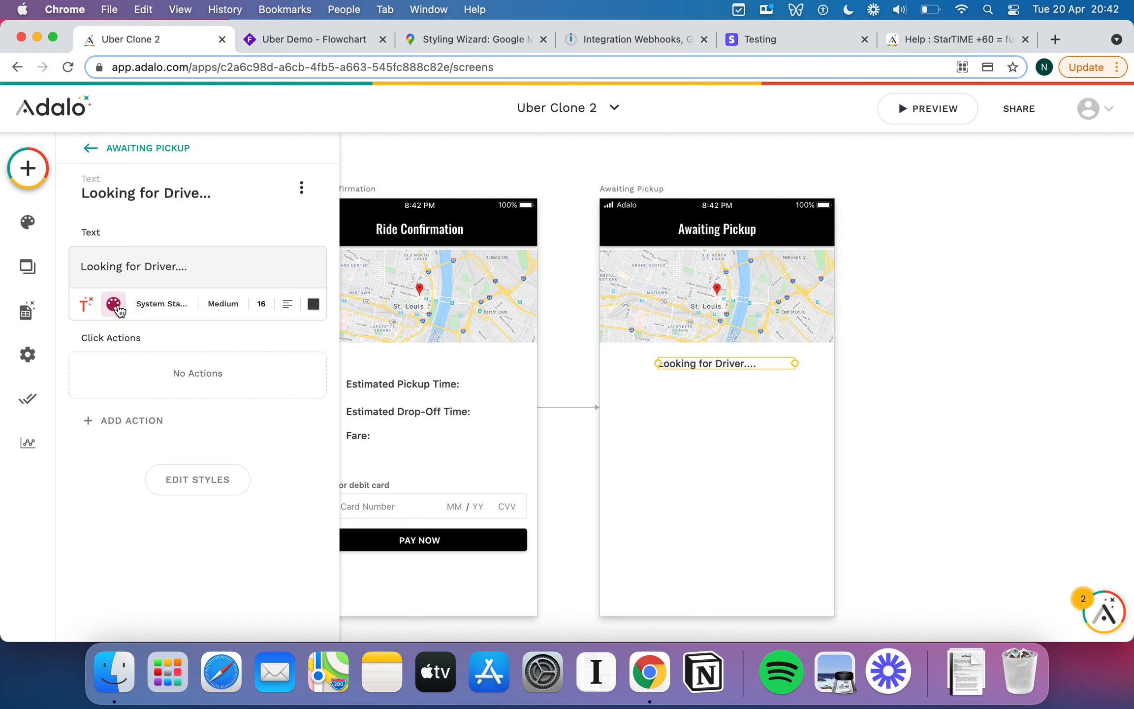
click(261, 304)
text(22)
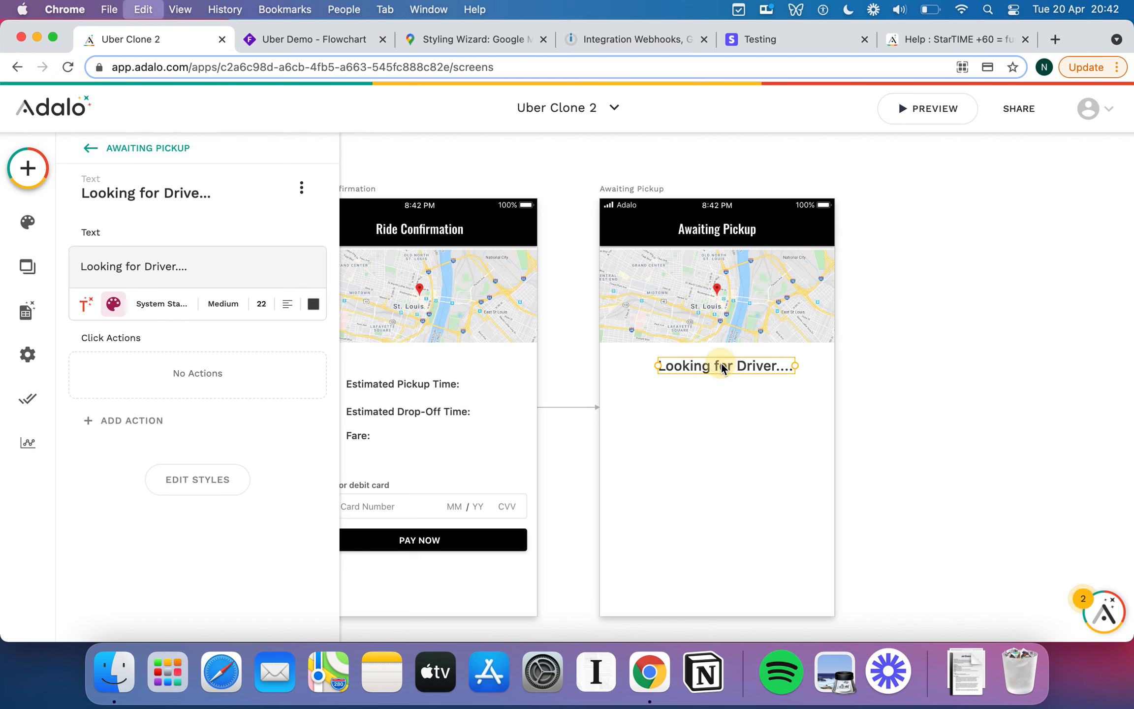
Duplicate that line beneath it and change the copy to 'Driver is on the way!'.
drag(721, 387, 722, 391)
triple_click(133, 271)
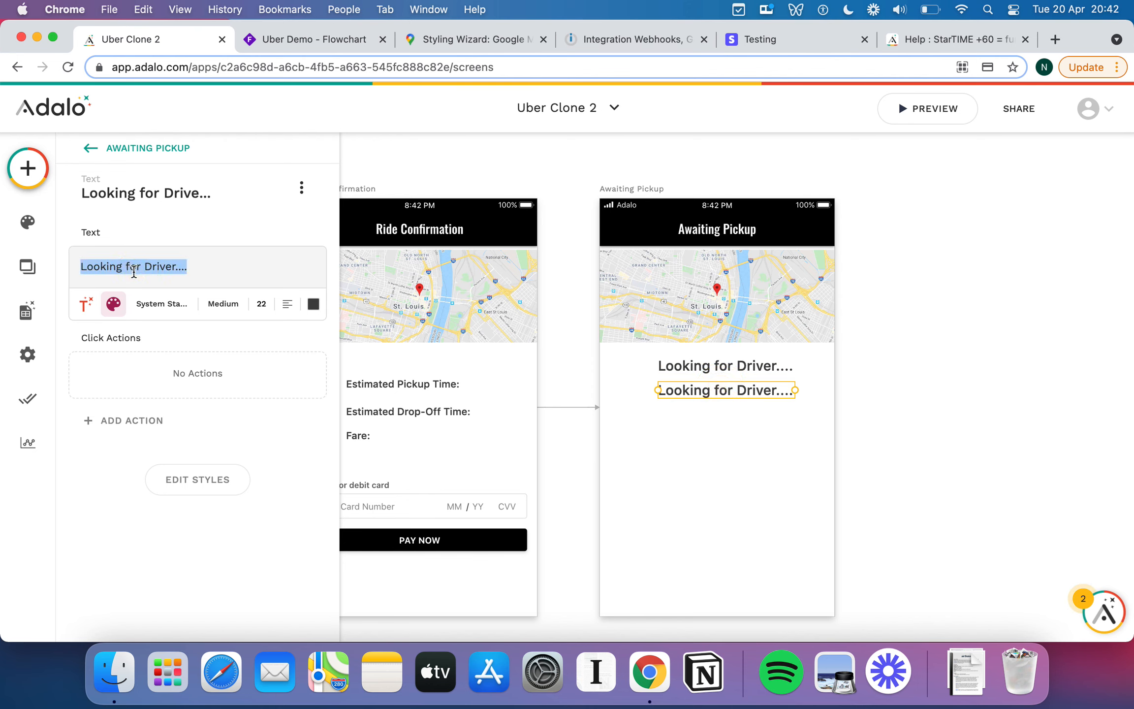
text(Driver is)
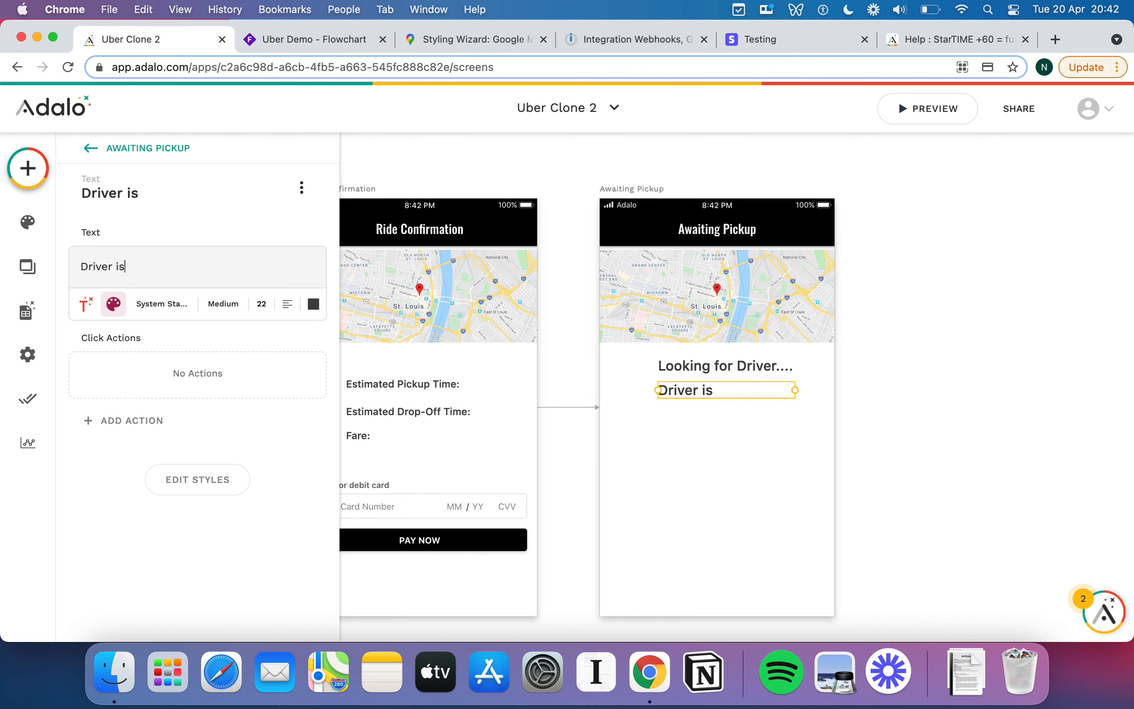
text( on the way)
key(BackSpace)
text(ay!)
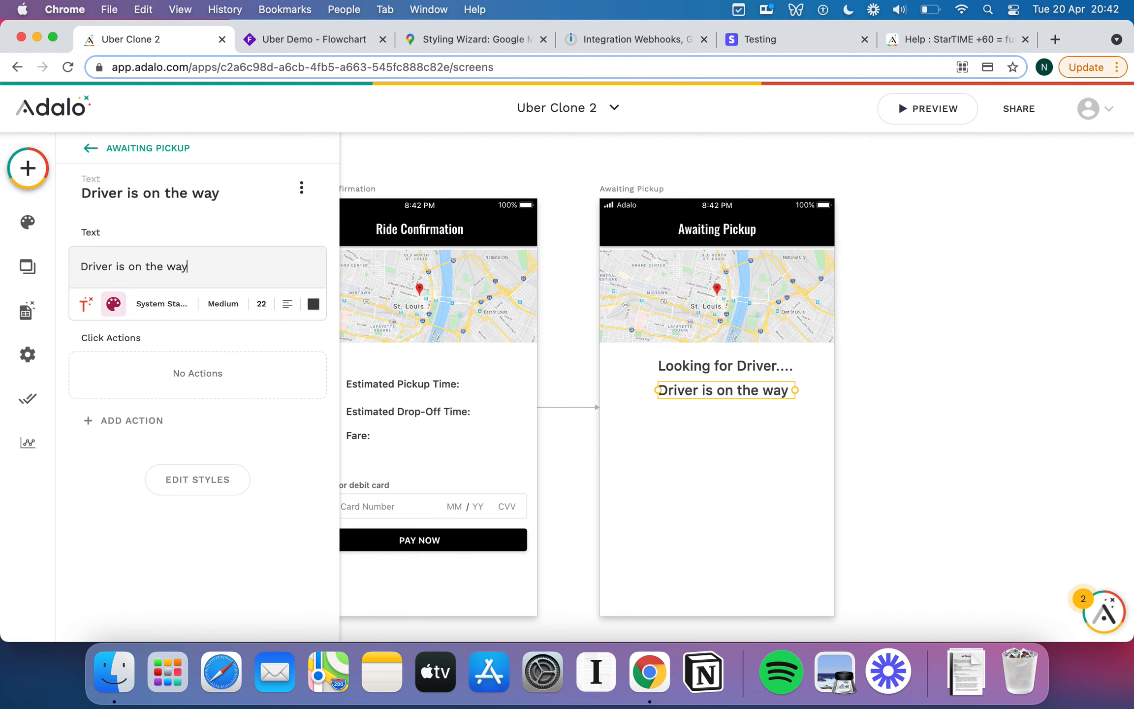
click(753, 422)
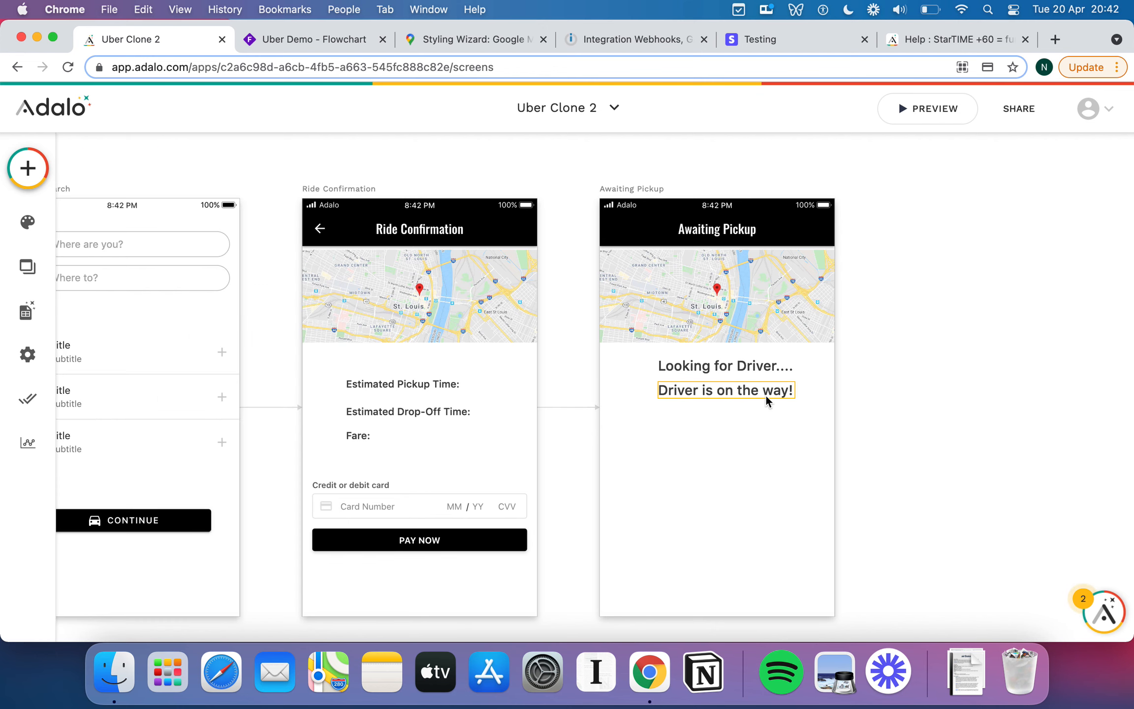
Place an installed Countdown component below the driver messages, formatted as Minutes and Seconds.
click(28, 169)
scroll(198, 305, down, 10)
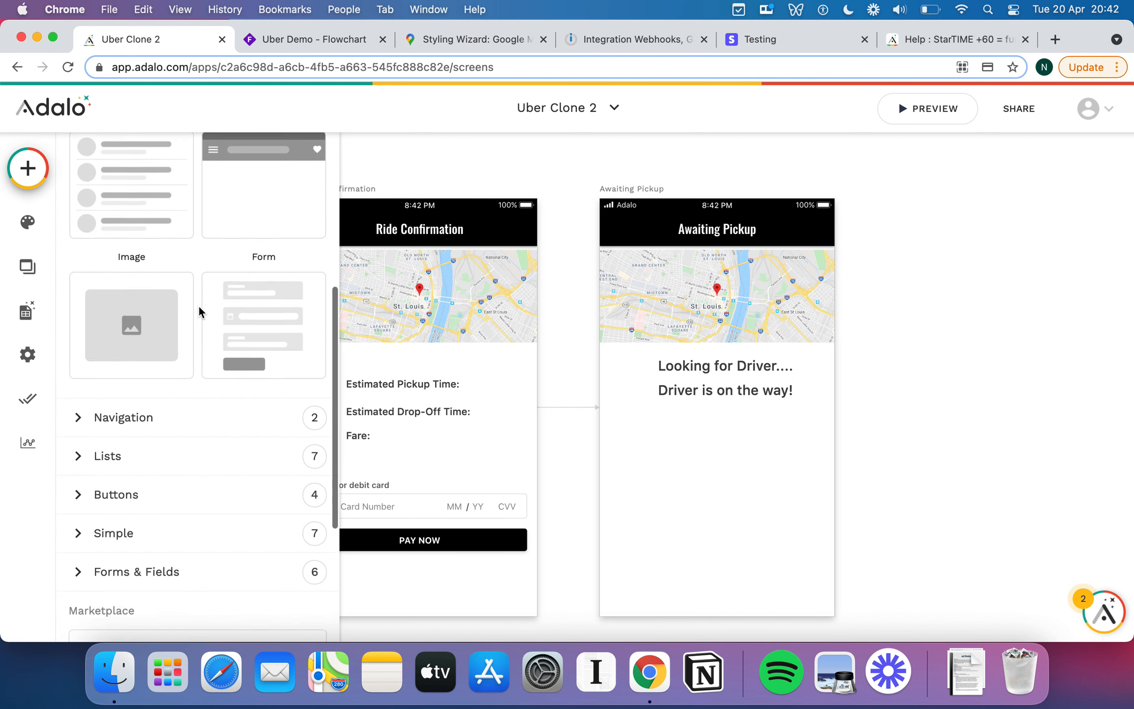
scroll(199, 310, up, 5)
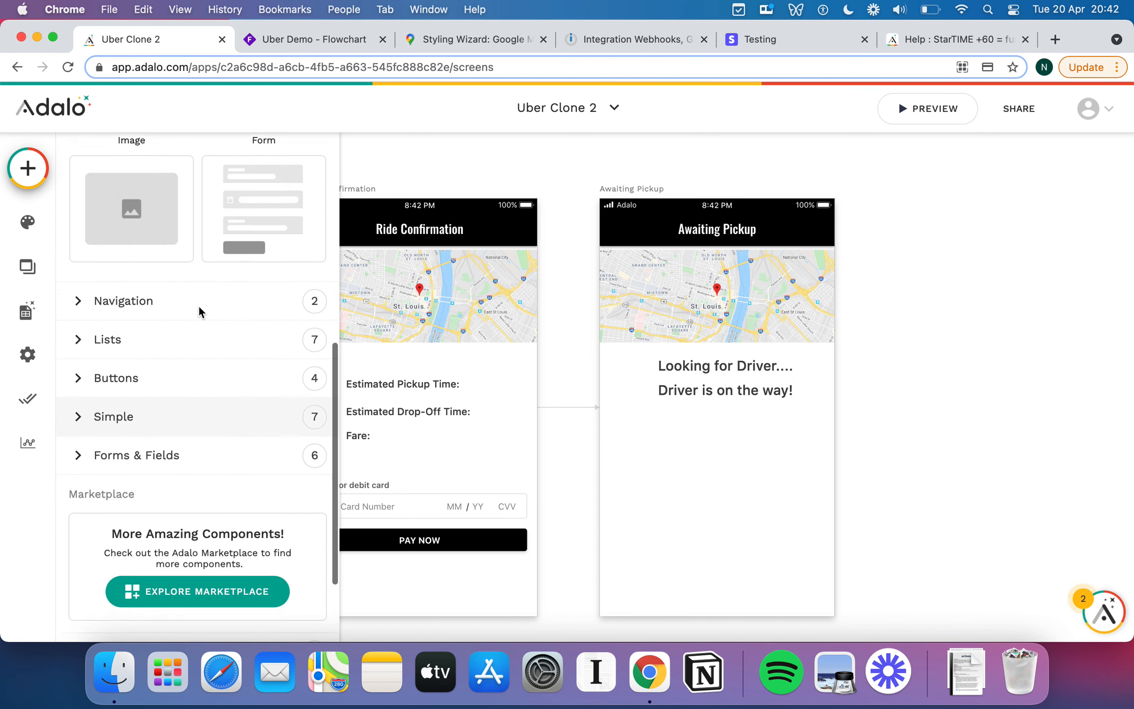
scroll(194, 341, down, 4)
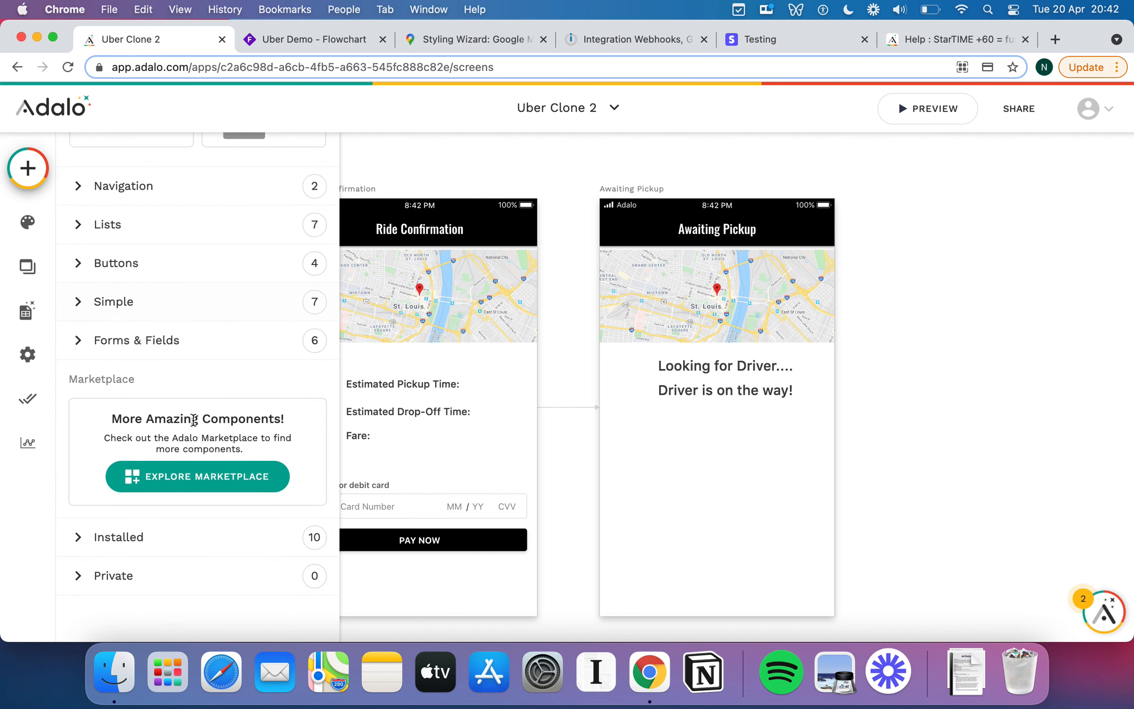
click(81, 537)
scroll(172, 473, down, 8)
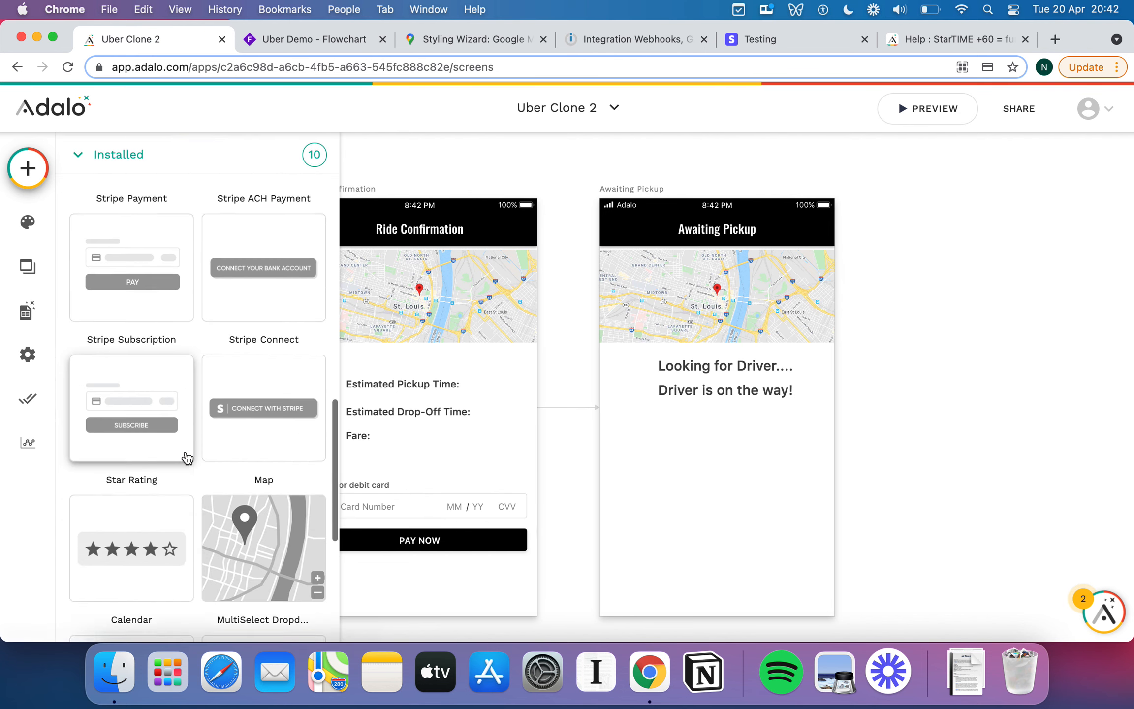
scroll(187, 458, down, 7)
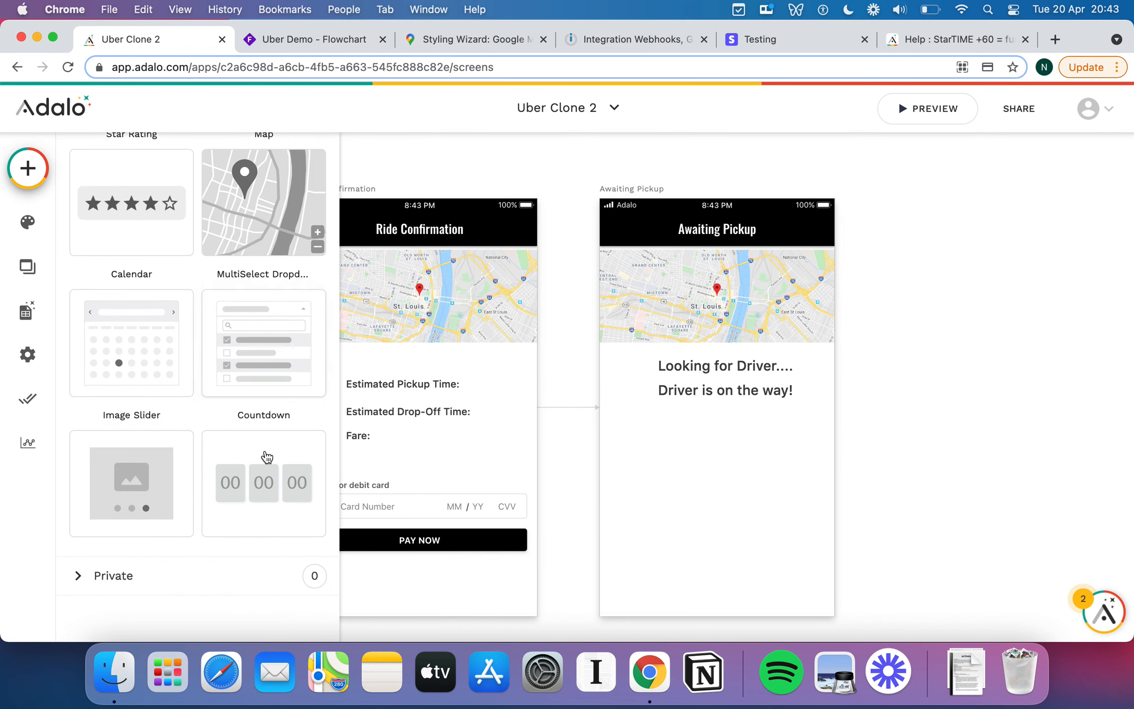
drag(267, 457, 726, 454)
click(199, 301)
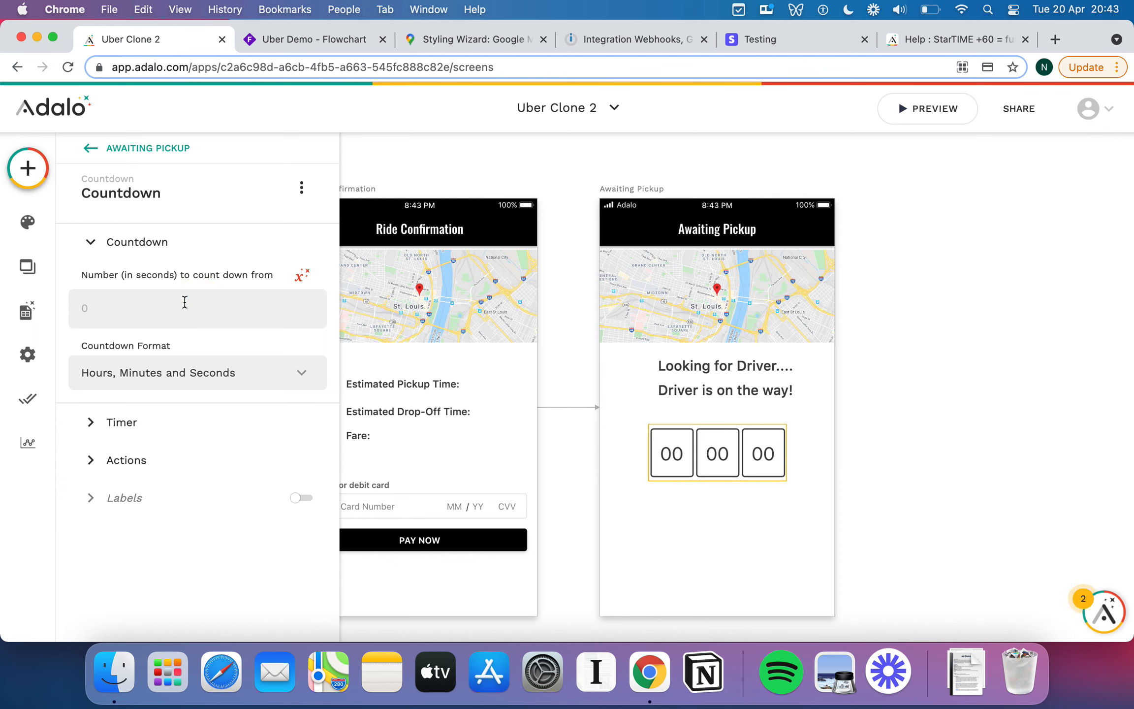
click(220, 374)
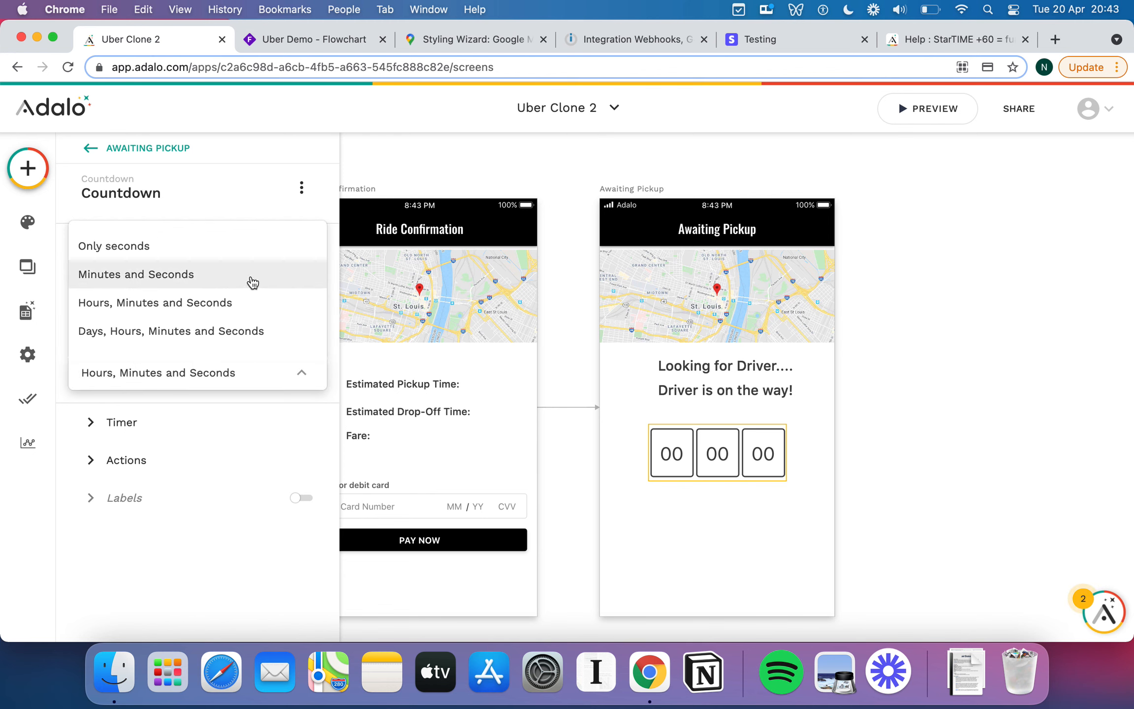
click(228, 274)
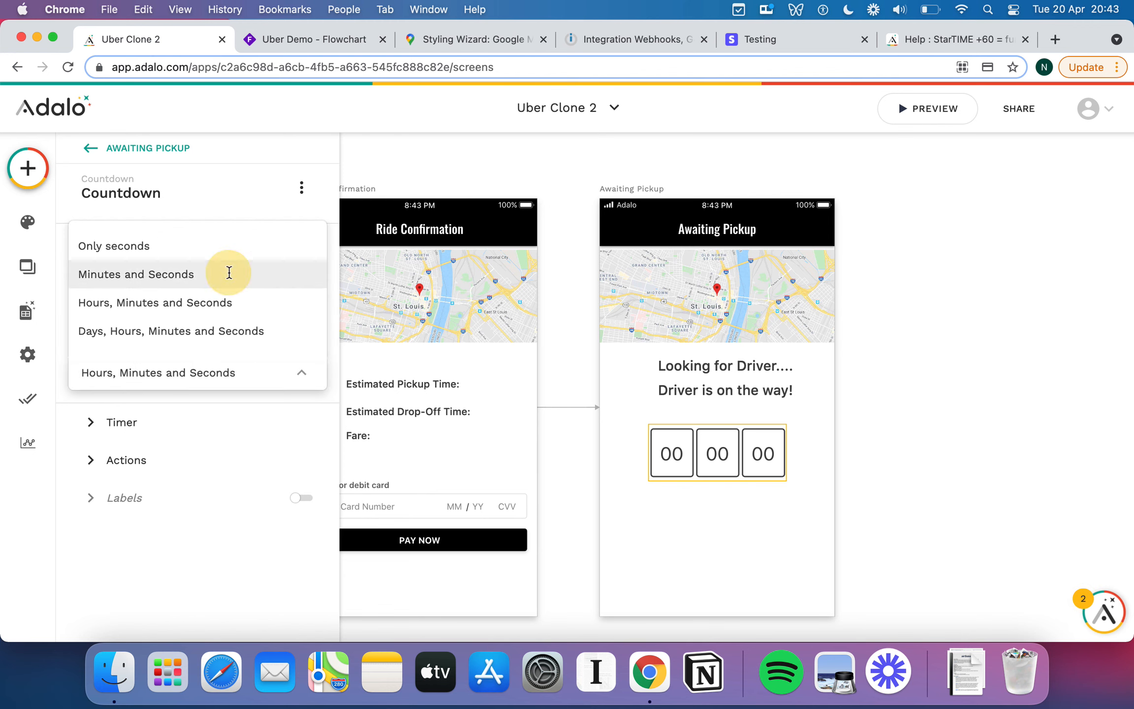
Move the countdown up and centre it, then centre the 'Looking for Driver....' line.
click(698, 443)
drag(717, 448, 729, 436)
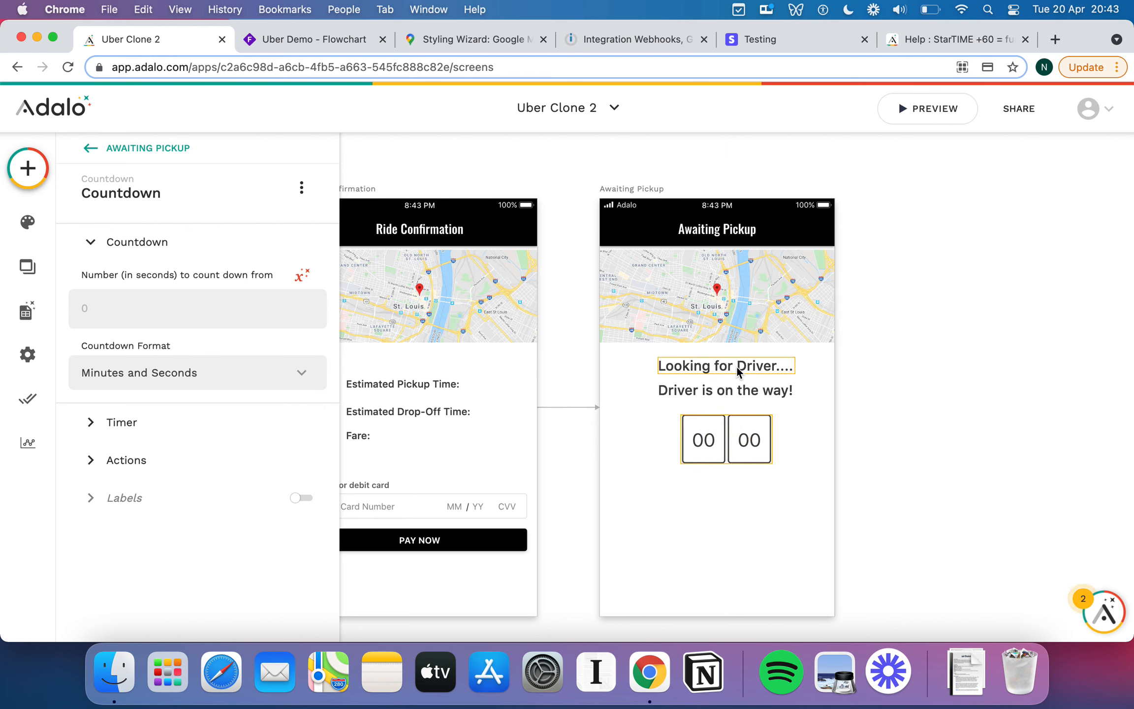
click(731, 366)
drag(731, 366, 730, 365)
Centre-align both driver status lines and snap them to the screen's centre guide.
click(114, 303)
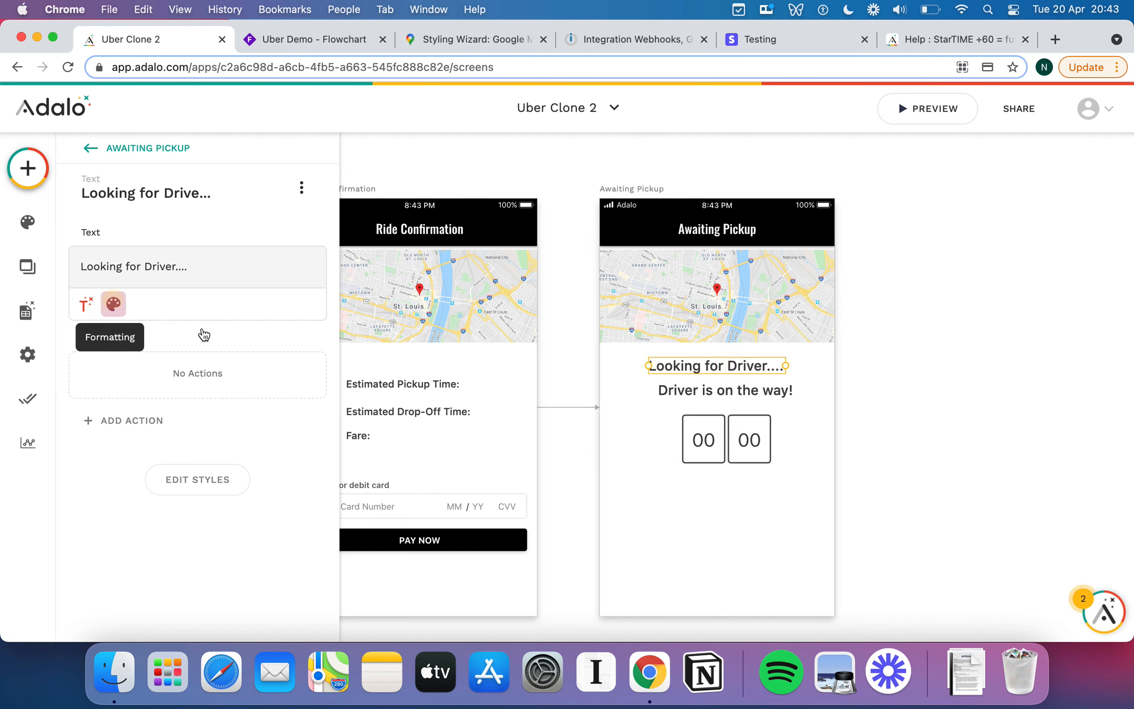
click(287, 304)
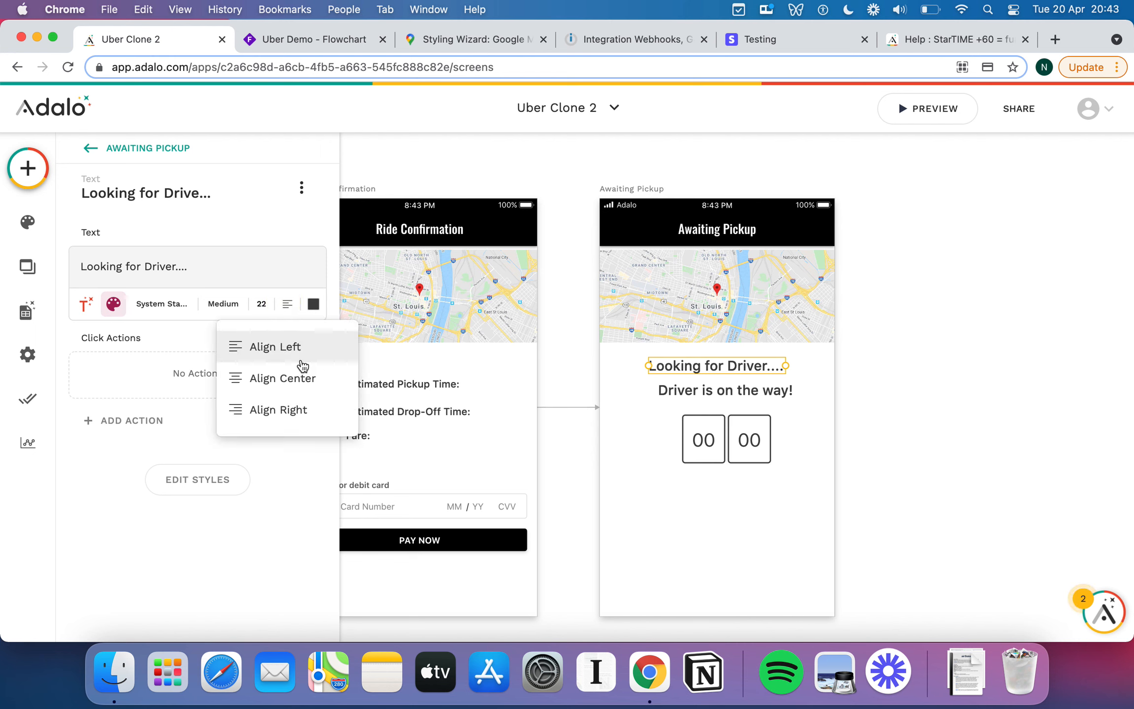
click(311, 374)
drag(742, 365, 745, 364)
click(742, 391)
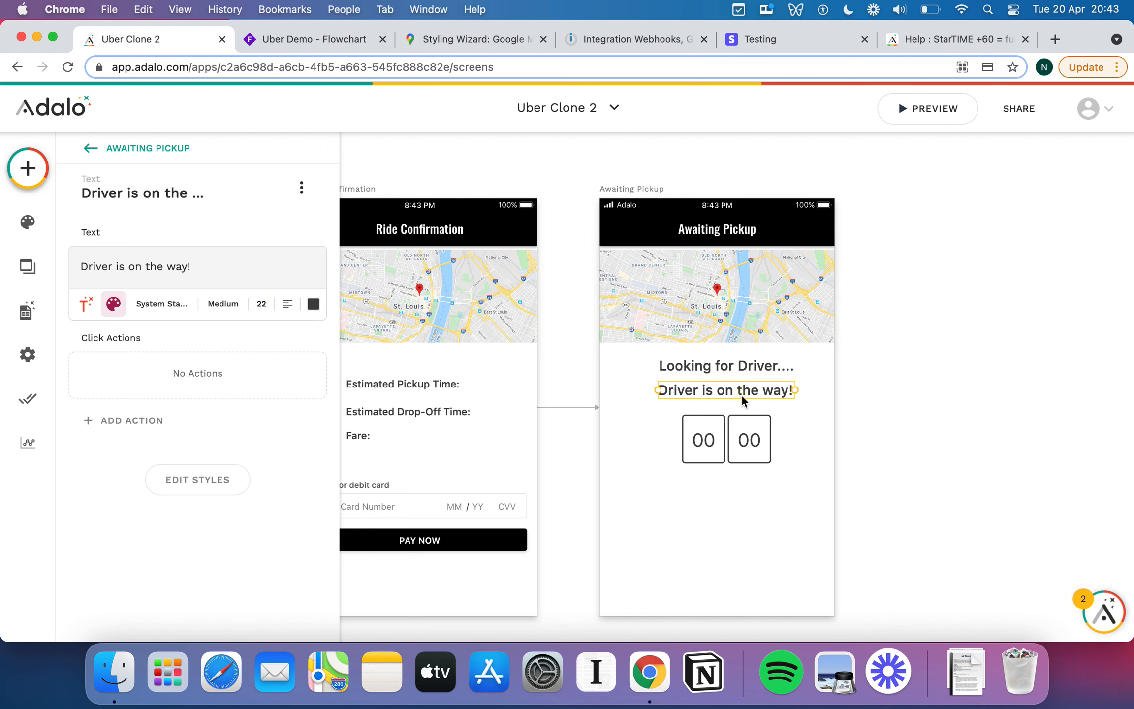
click(288, 303)
click(300, 380)
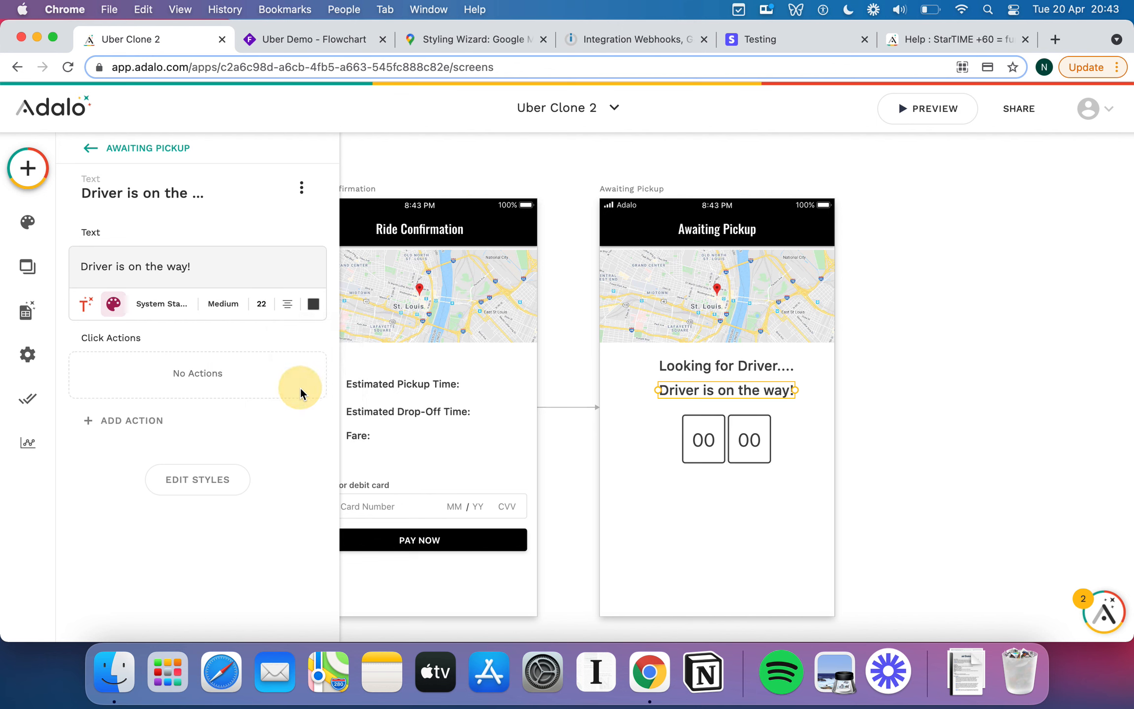
click(840, 401)
drag(738, 367, 722, 388)
Nudge the countdown left so it stays horizontally centred.
click(808, 425)
click(749, 434)
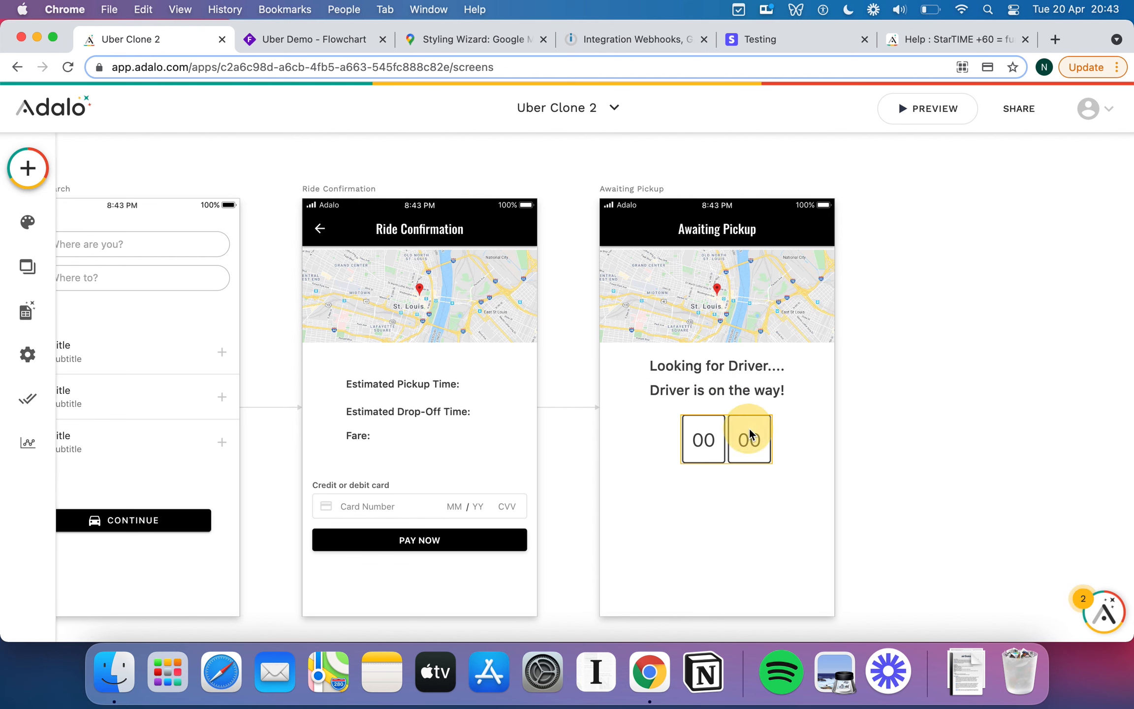
drag(749, 433, 738, 435)
click(791, 479)
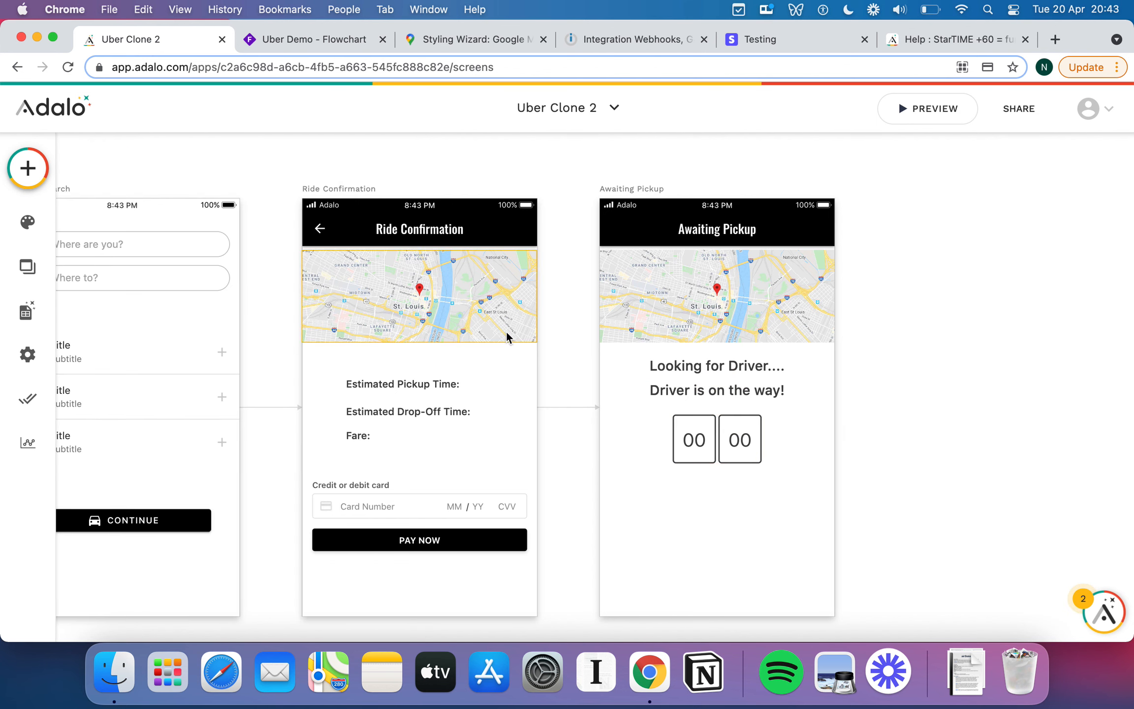
Add a button below the countdown labelled 'Refresh'.
click(28, 167)
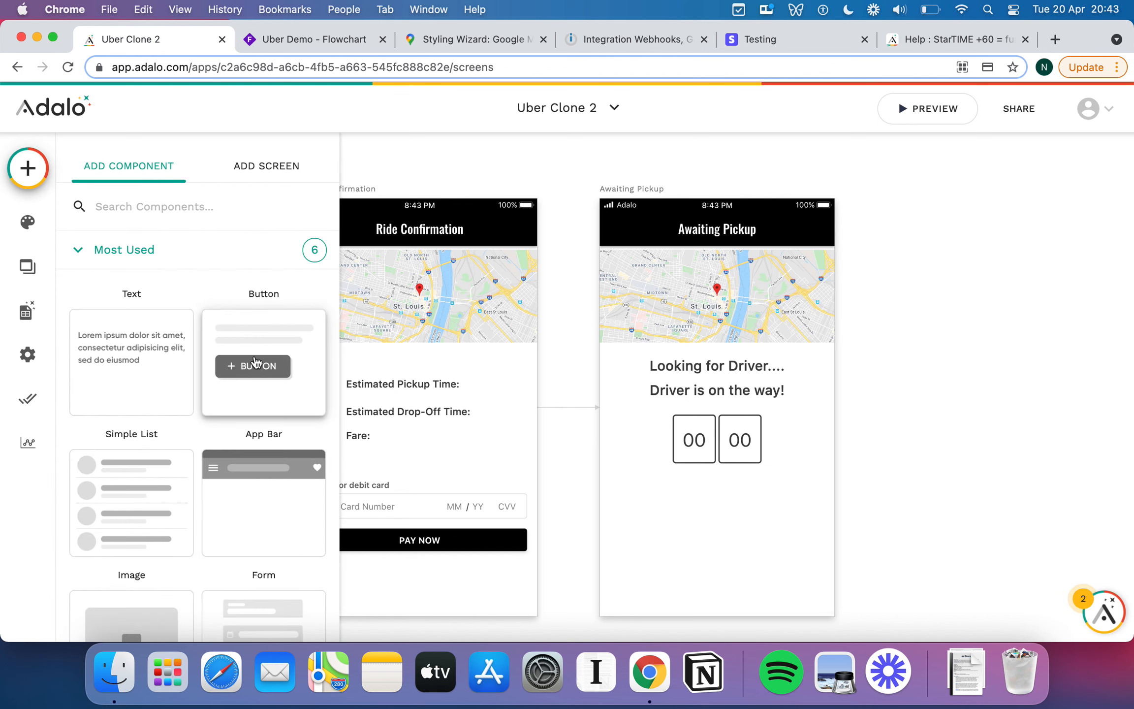
drag(255, 362, 720, 521)
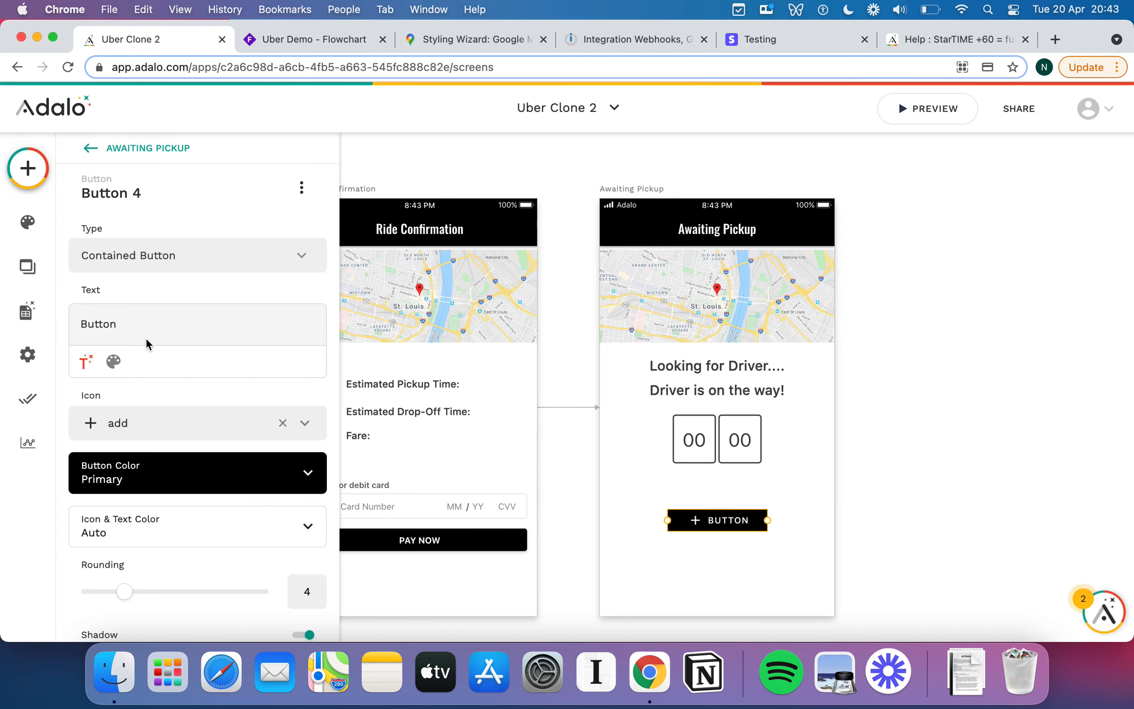
double_click(156, 317)
click(126, 325)
double_click(126, 325)
text(Refresh)
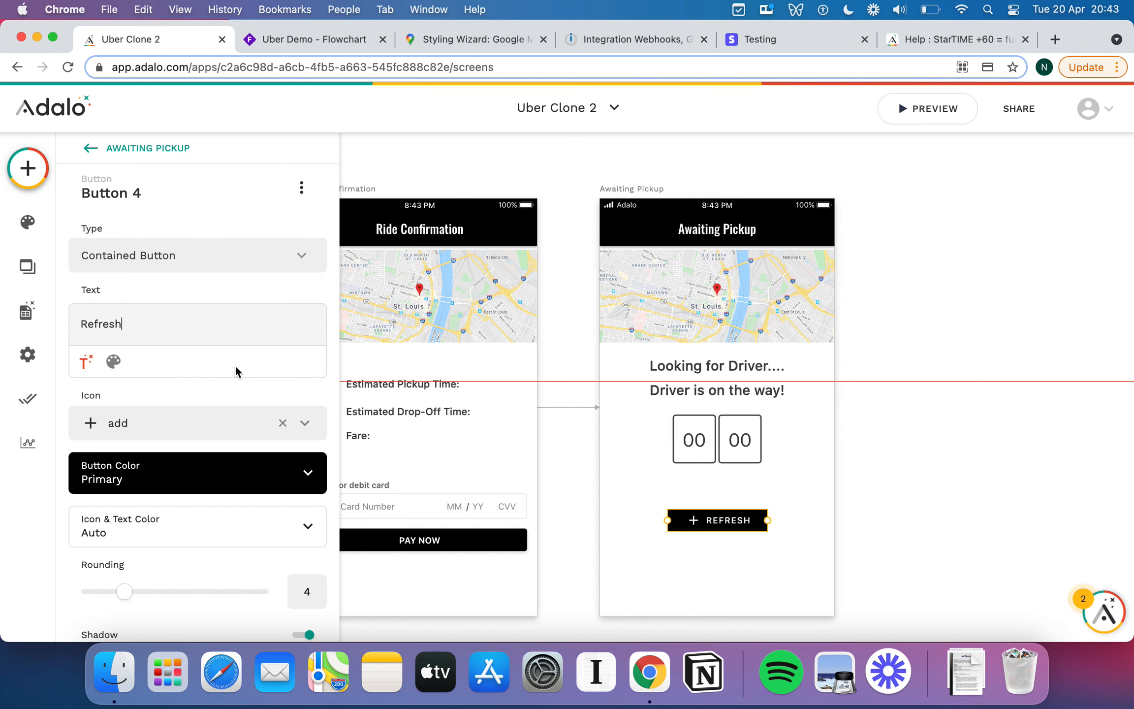
Give the Refresh button the 'cached' refresh icon.
click(192, 415)
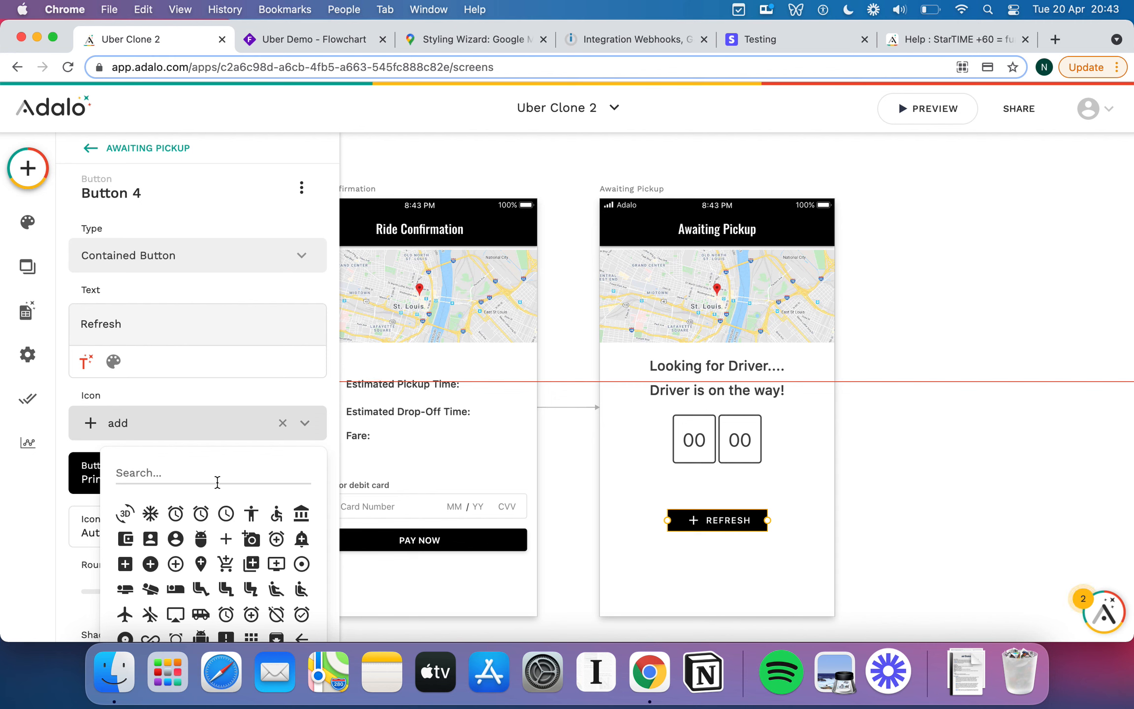
click(217, 482)
text(re)
key(BackSpace)
key(BackSpace)
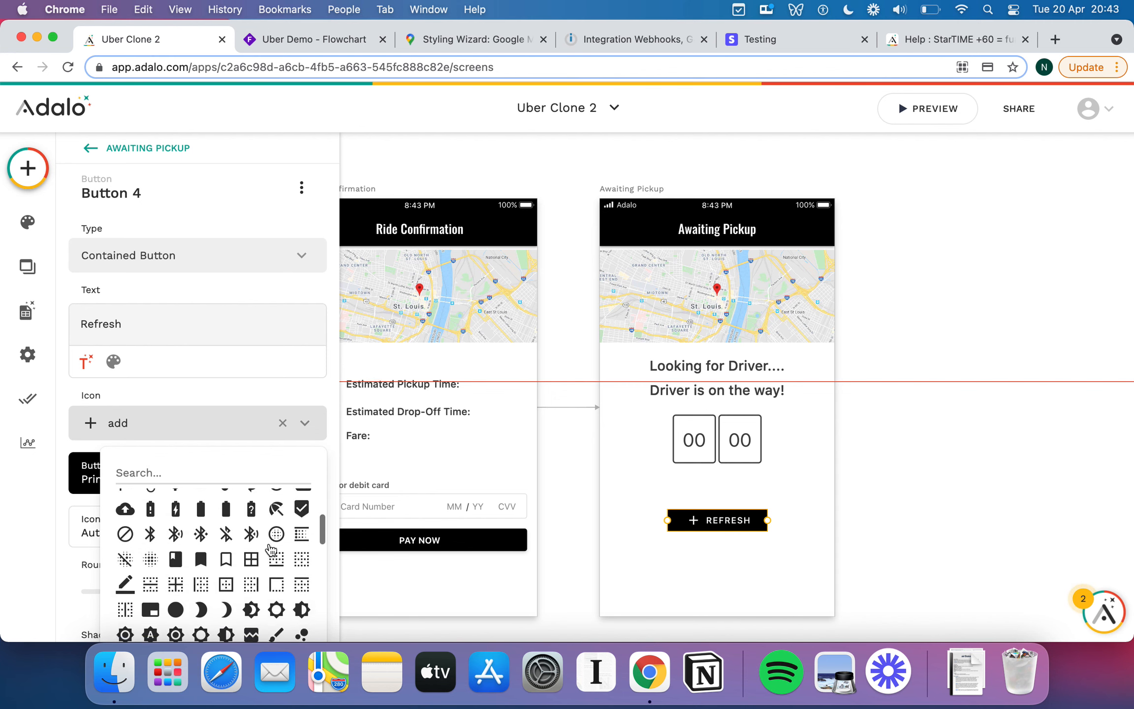
scroll(272, 548, down, 5)
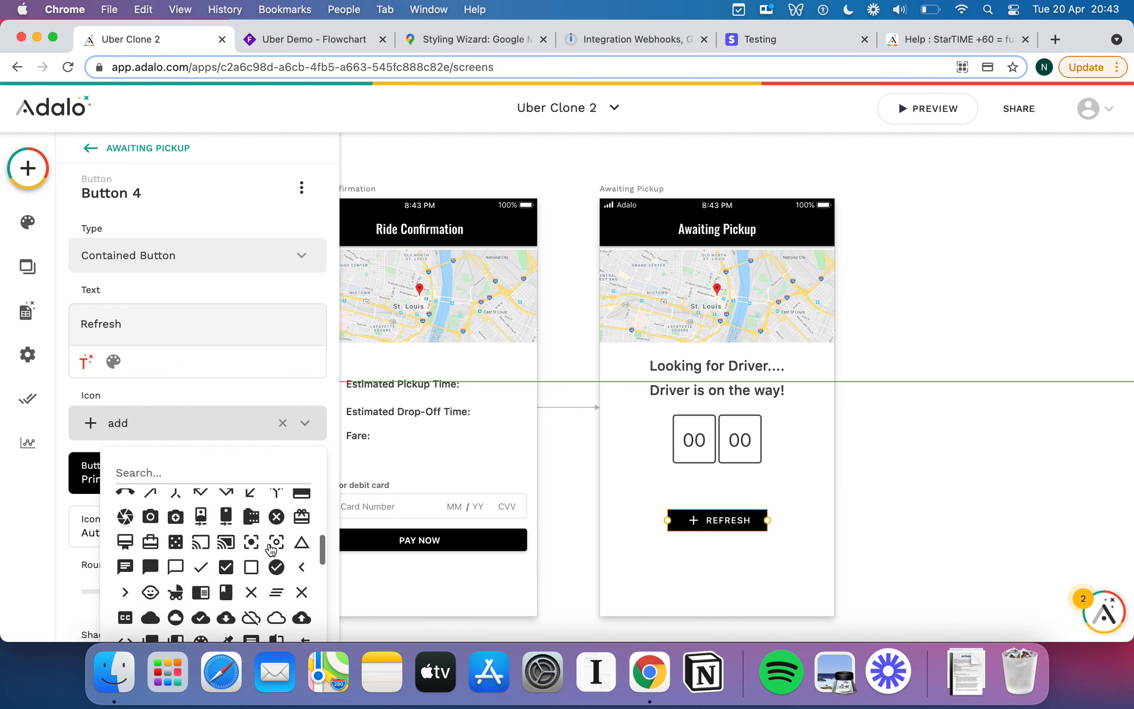
scroll(271, 549, down, 5)
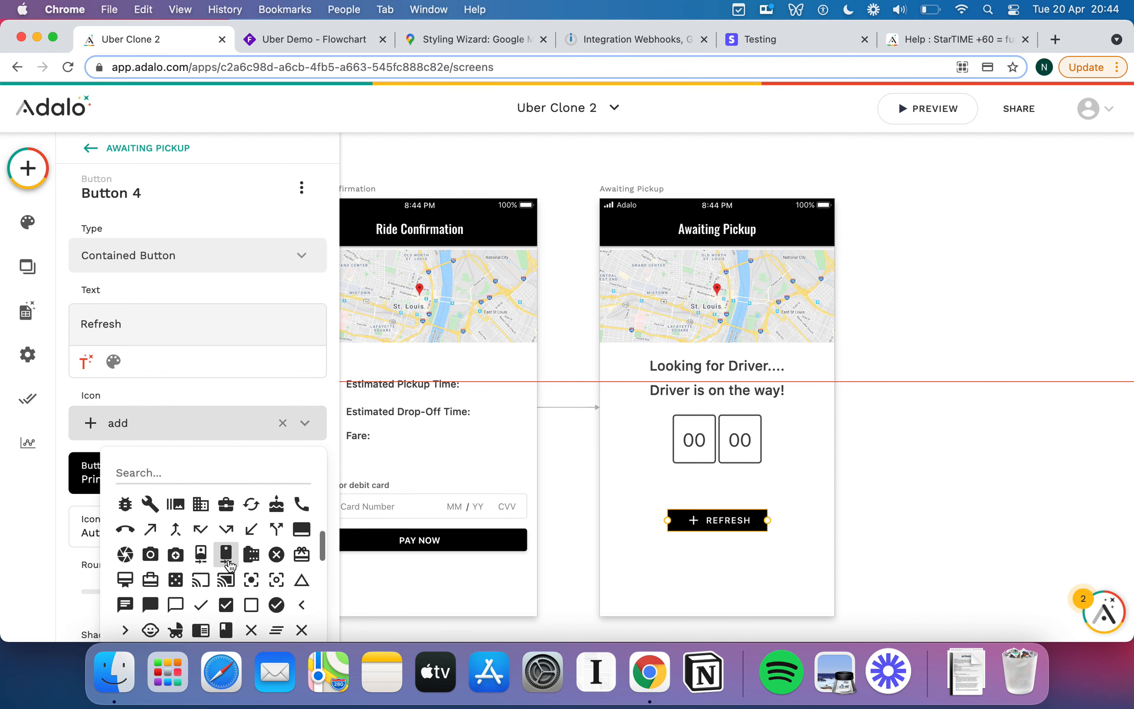
click(251, 517)
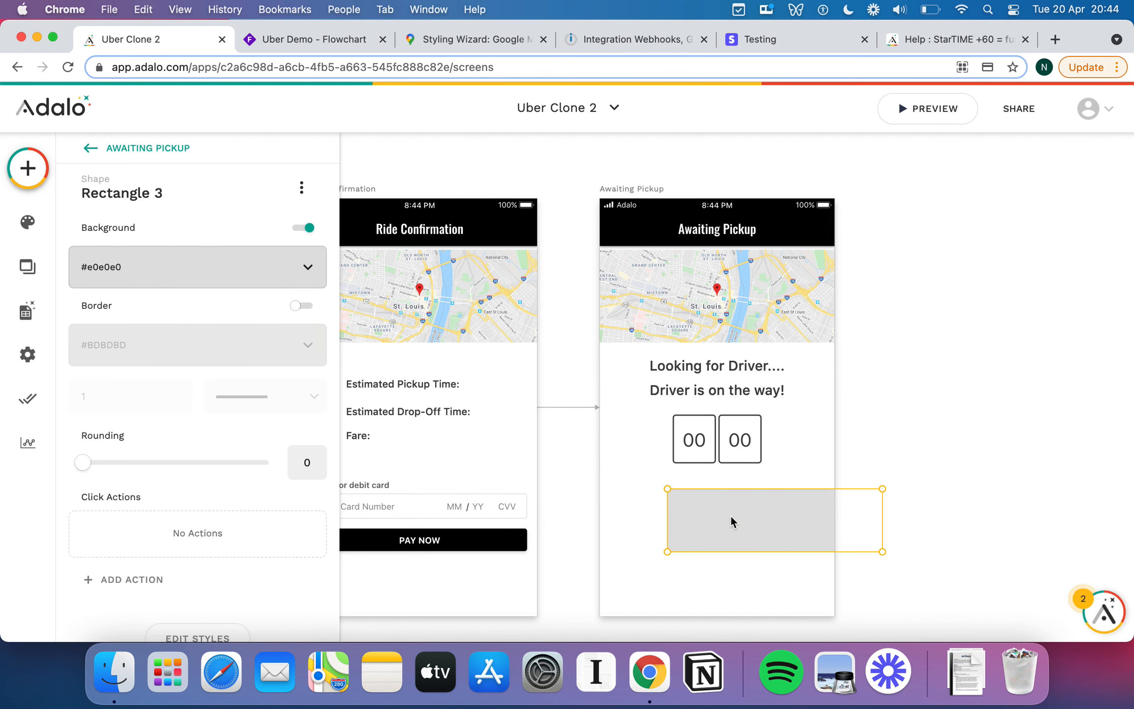
Delete the grey rectangle covering the button and widen the REFRESH button.
drag(728, 517, 679, 555)
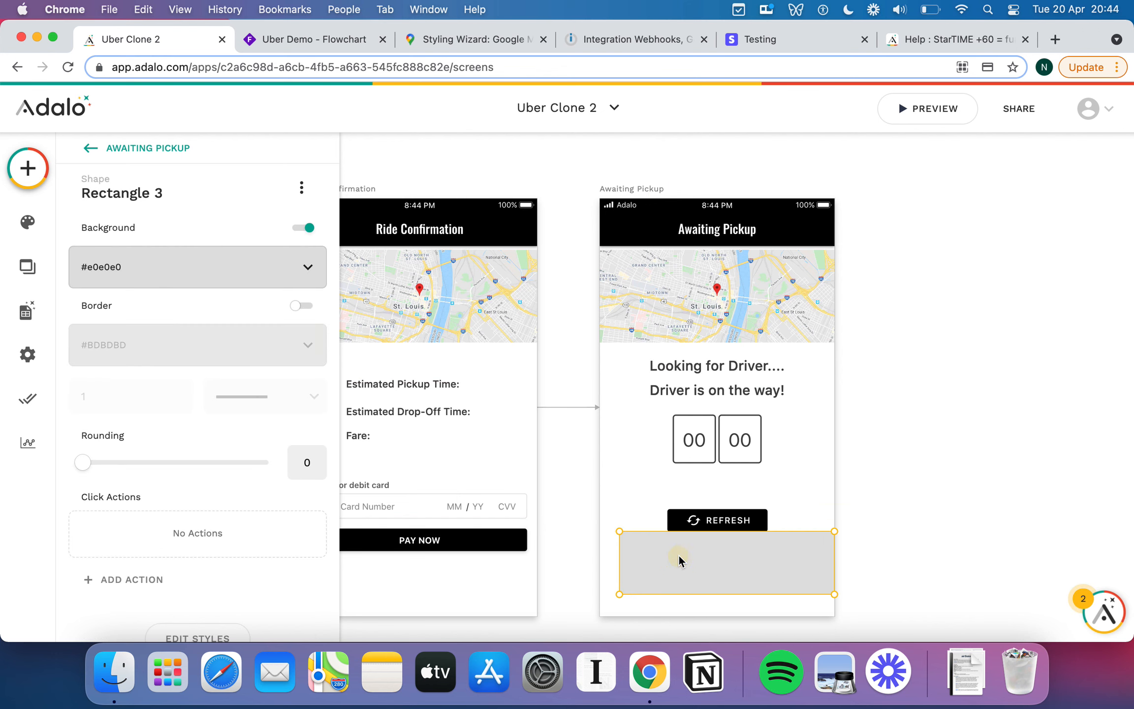
key(BackSpace)
click(728, 525)
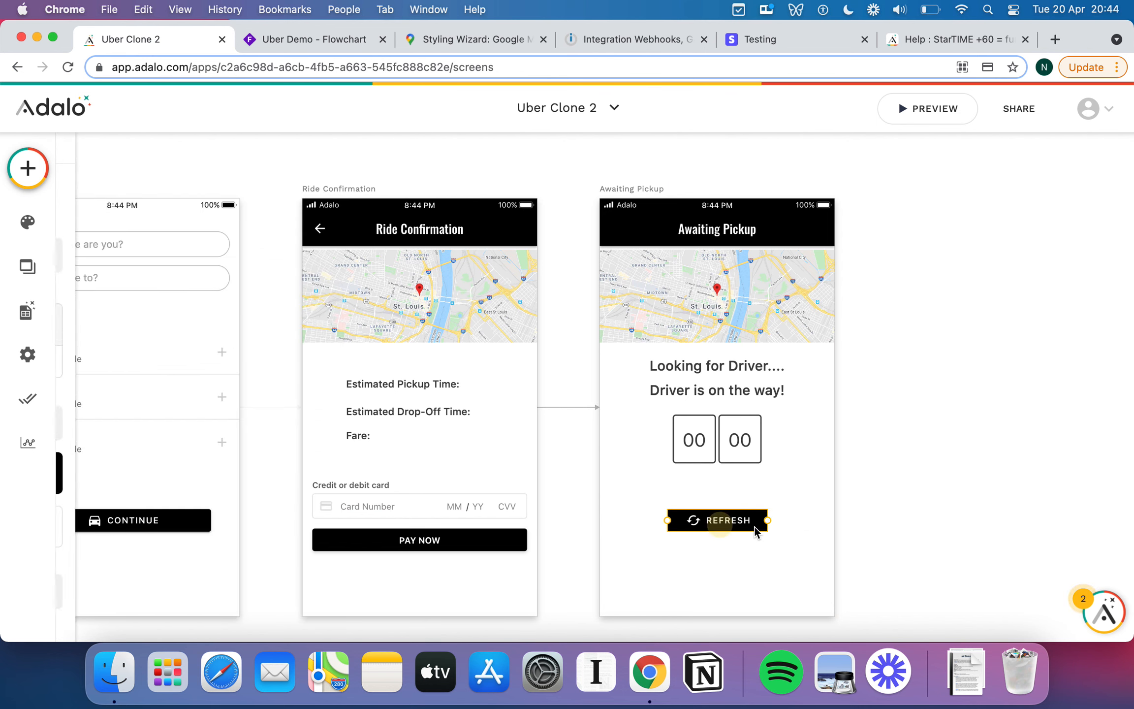
drag(764, 521, 723, 519)
click(733, 520)
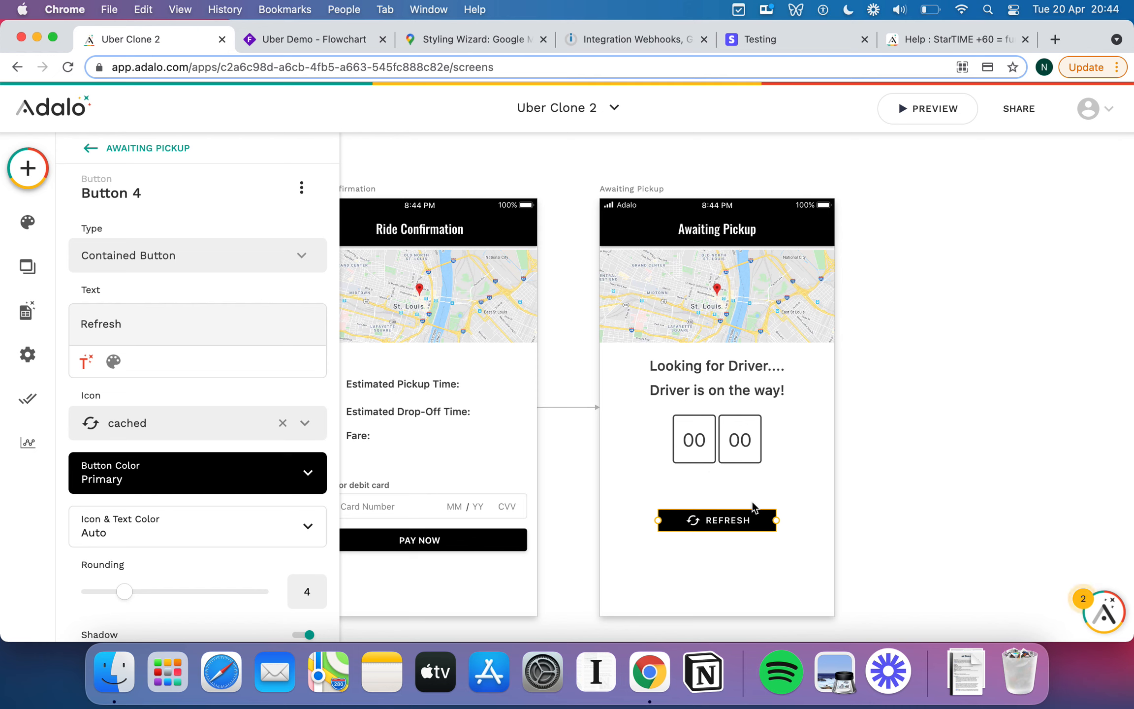
drag(700, 520, 689, 522)
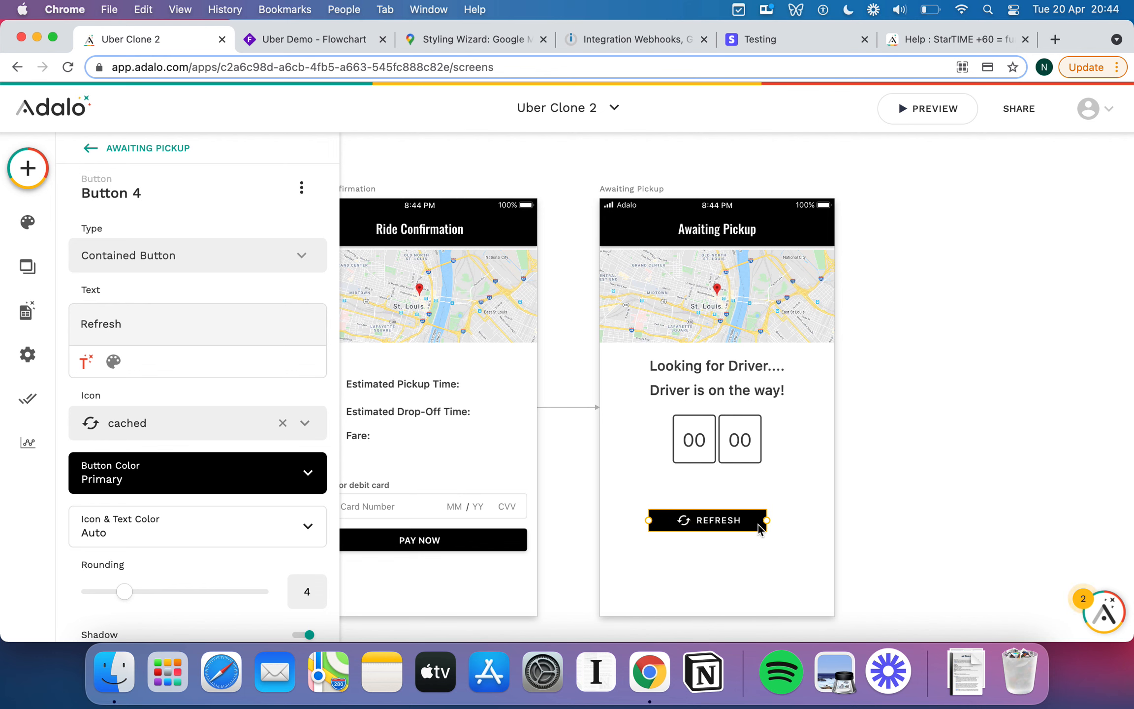
drag(766, 520, 785, 521)
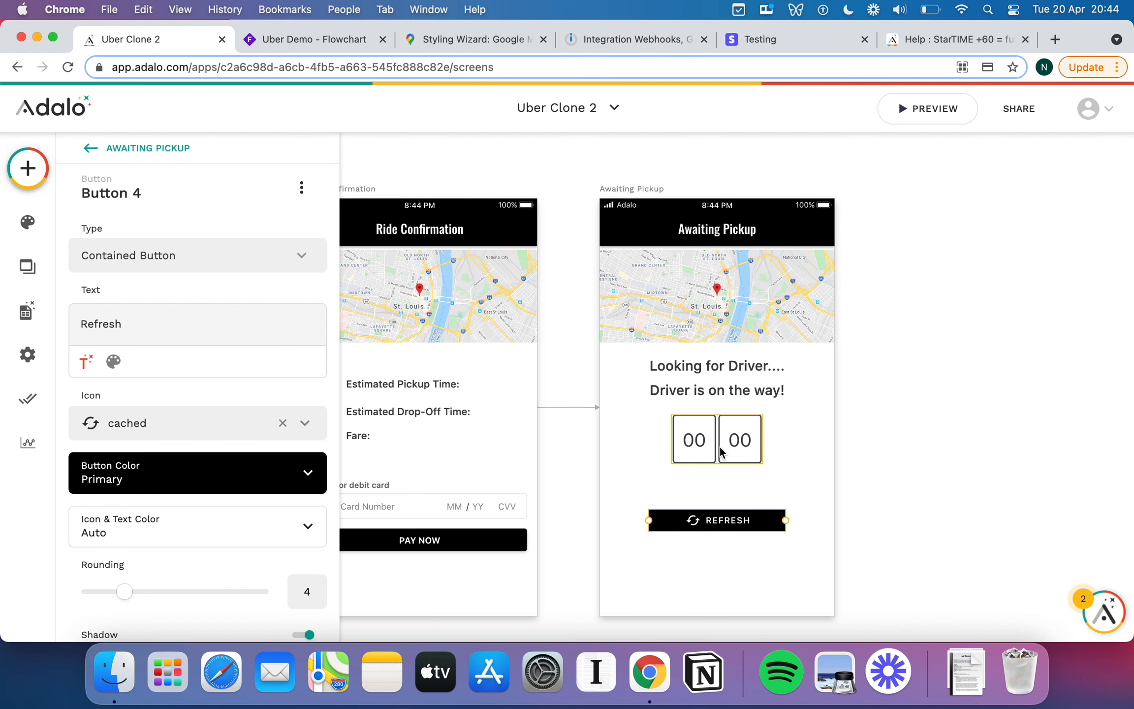
Add a Link action to a new blank screen named 'Refresh Screen'.
scroll(241, 550, down, 5)
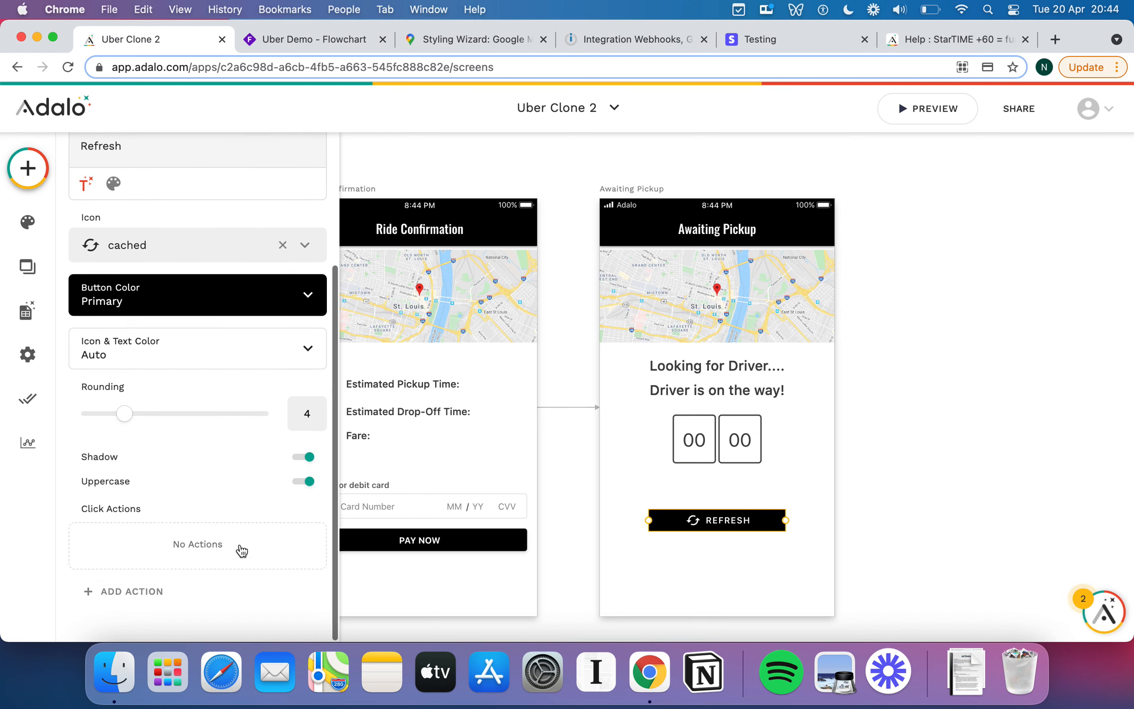
click(150, 589)
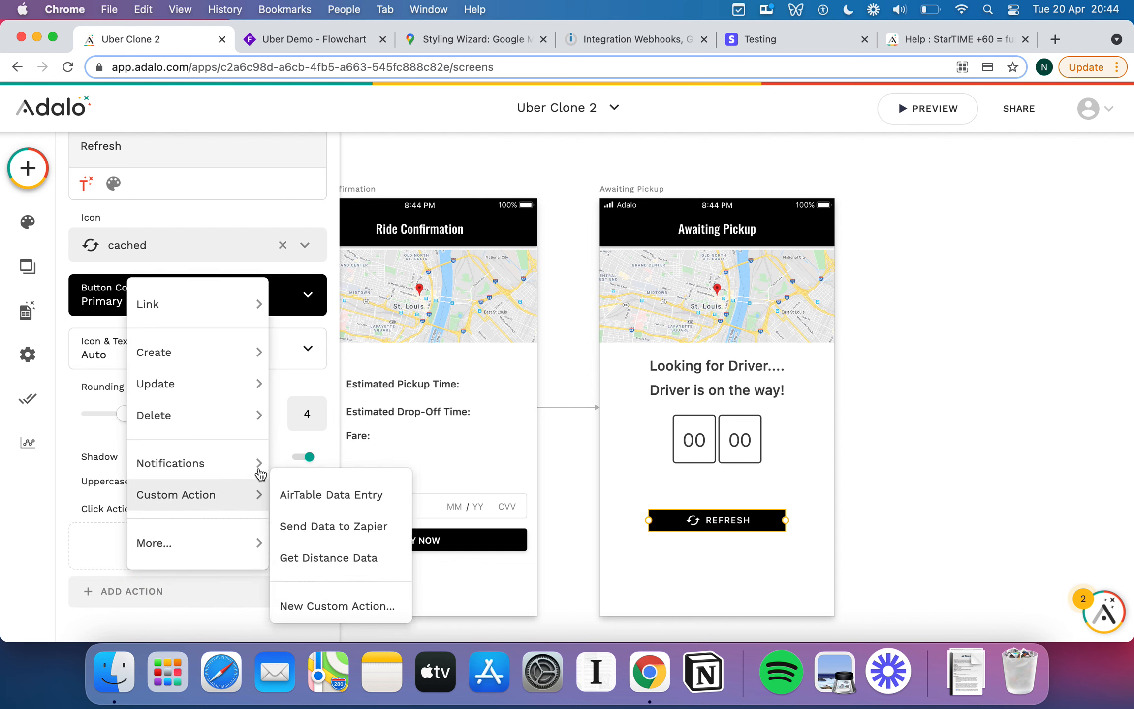
mouse_move(201, 351)
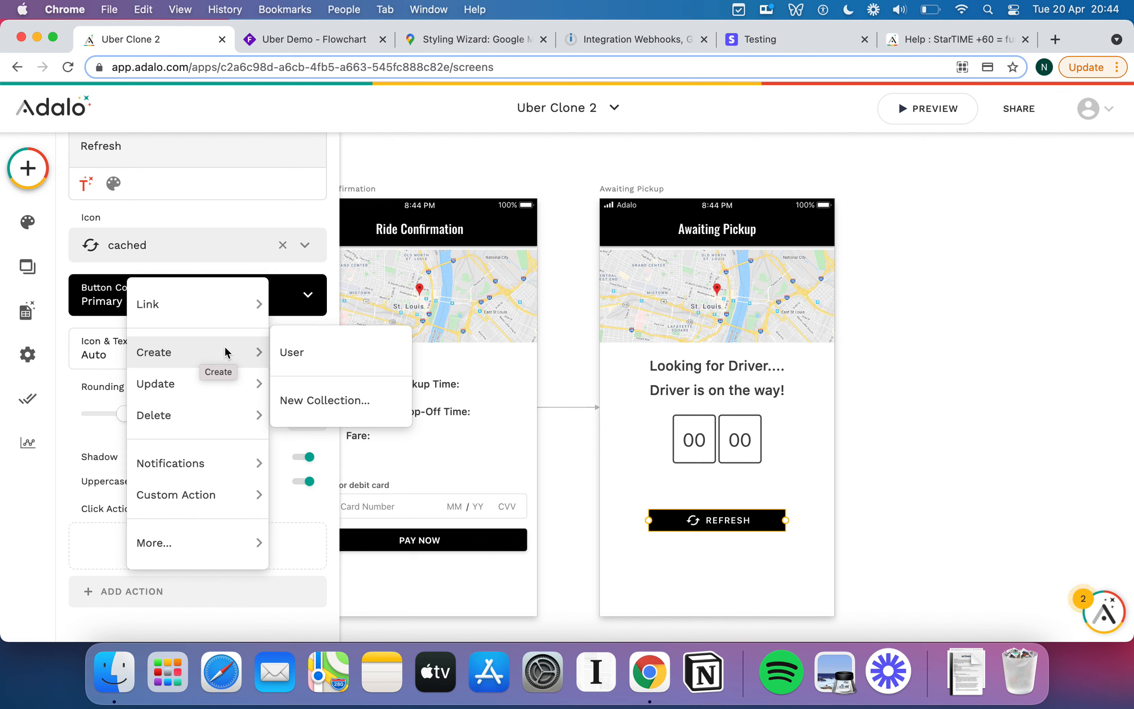
mouse_move(202, 384)
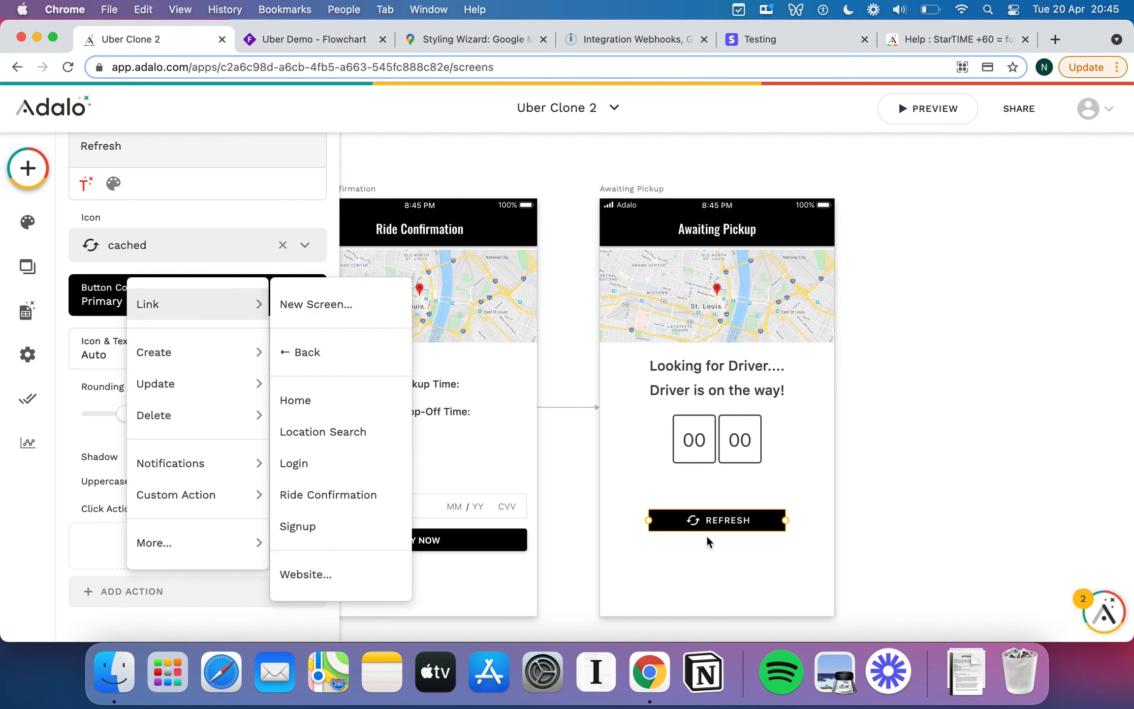
click(311, 304)
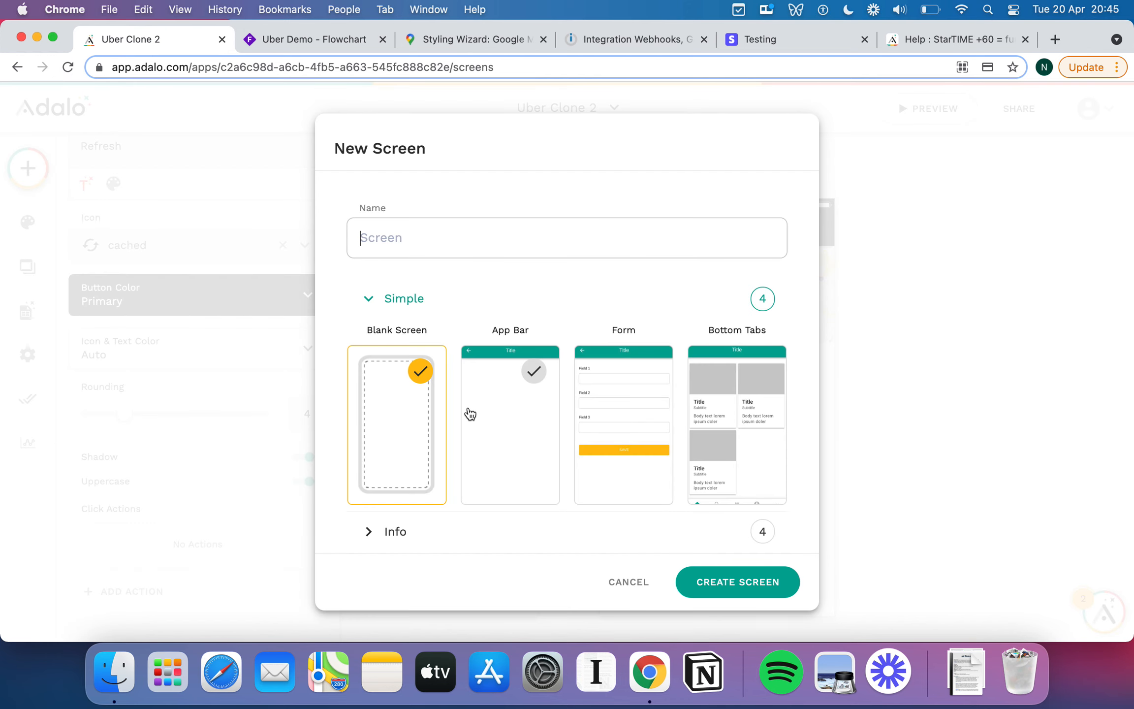
text(Refres)
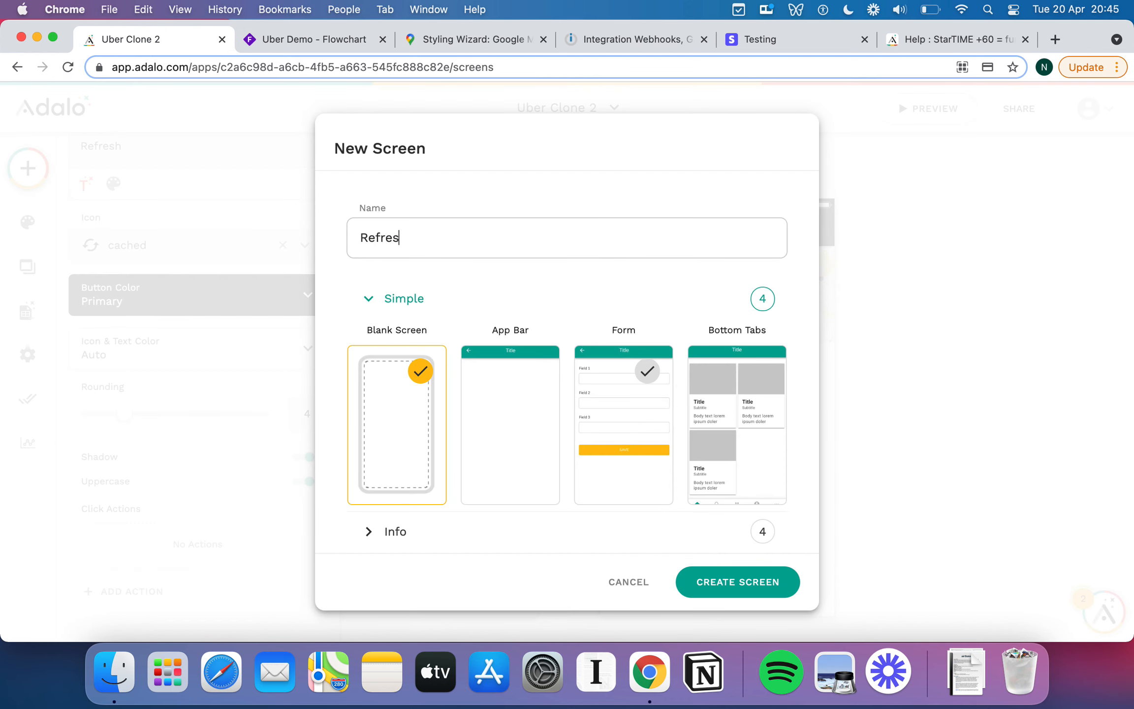
text(h Screen)
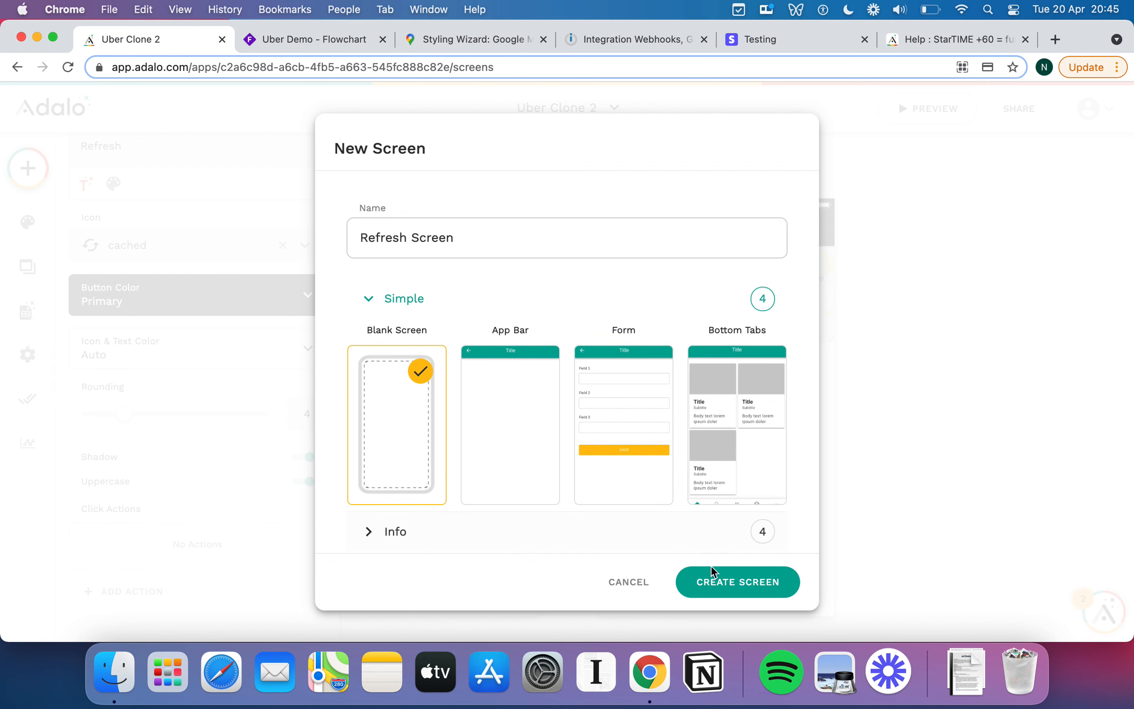
click(719, 593)
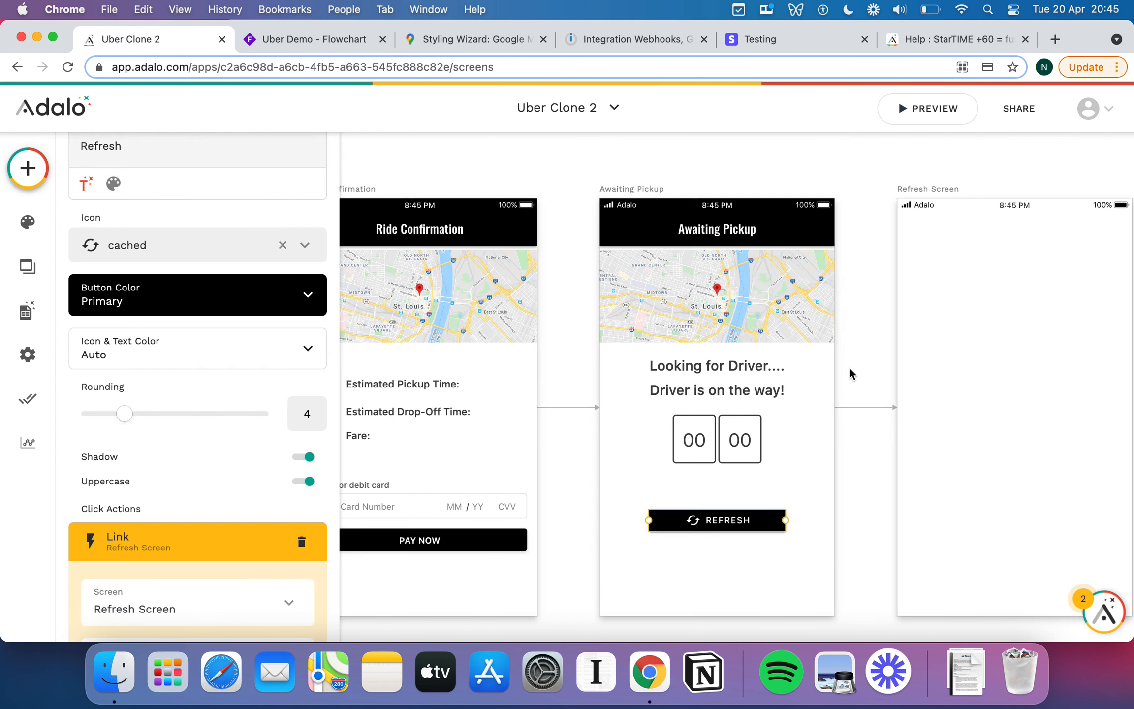
Place a text element on the new Refresh Screen.
scroll(851, 372, right, 5)
click(35, 171)
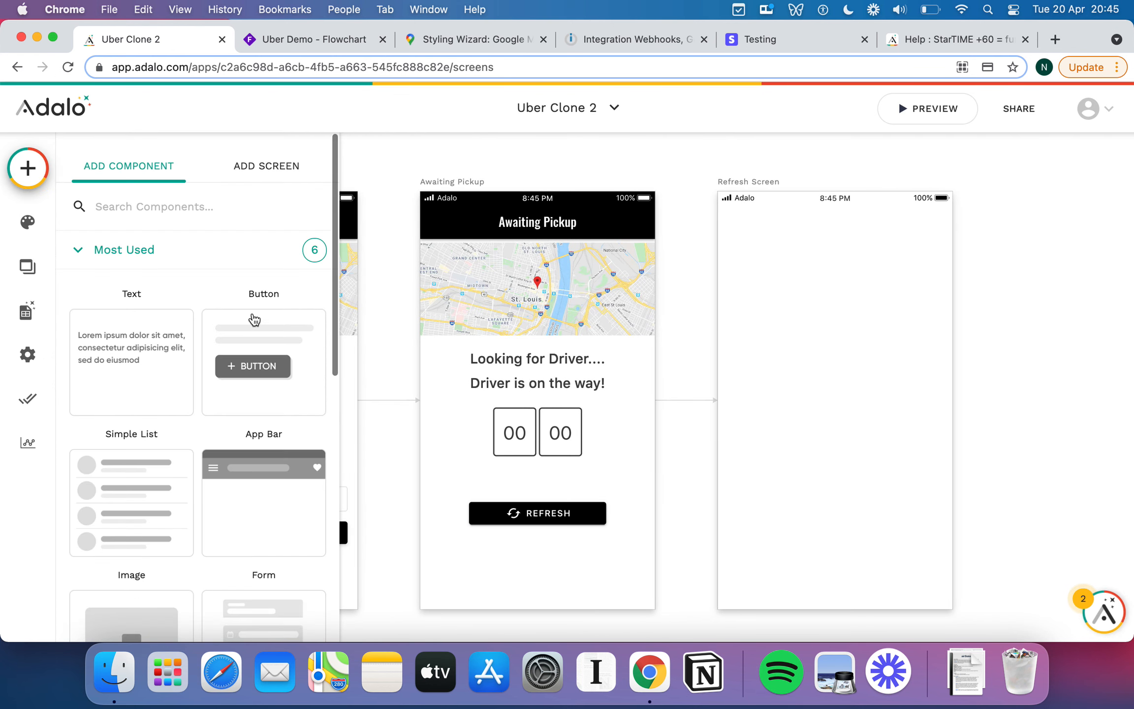
drag(157, 349, 817, 321)
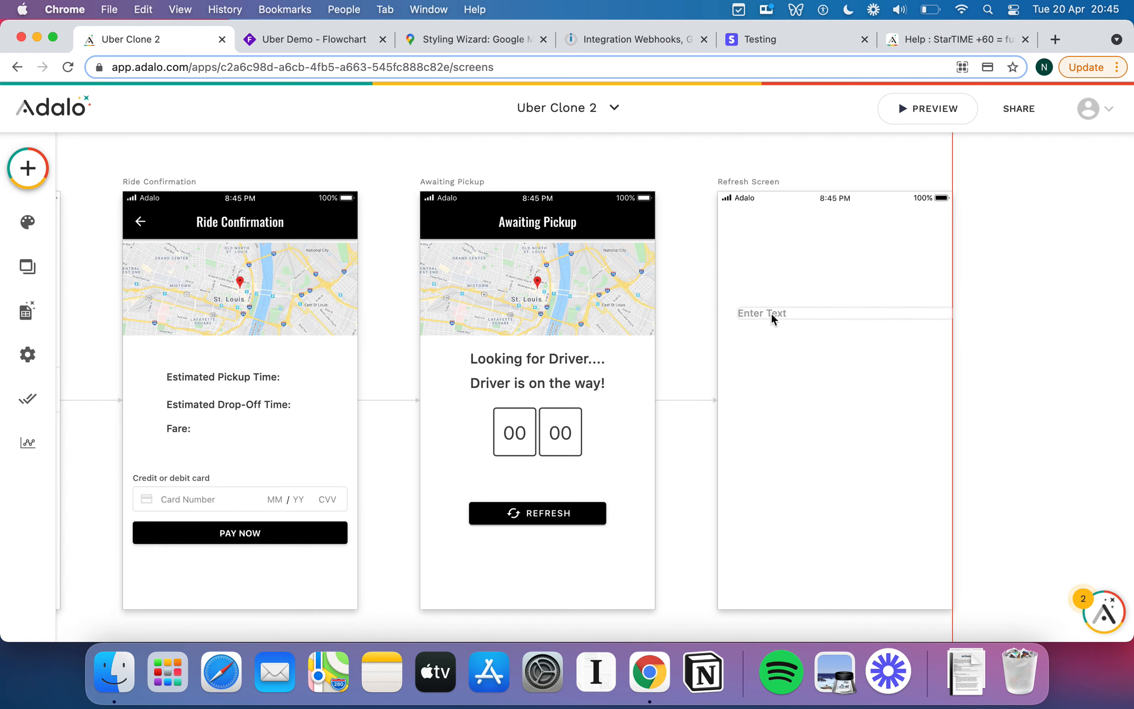
Make the text read 'Refreshing!', centre-aligned at size 34, positioned slightly lower.
click(769, 314)
triple_click(162, 268)
text(Refeesh)
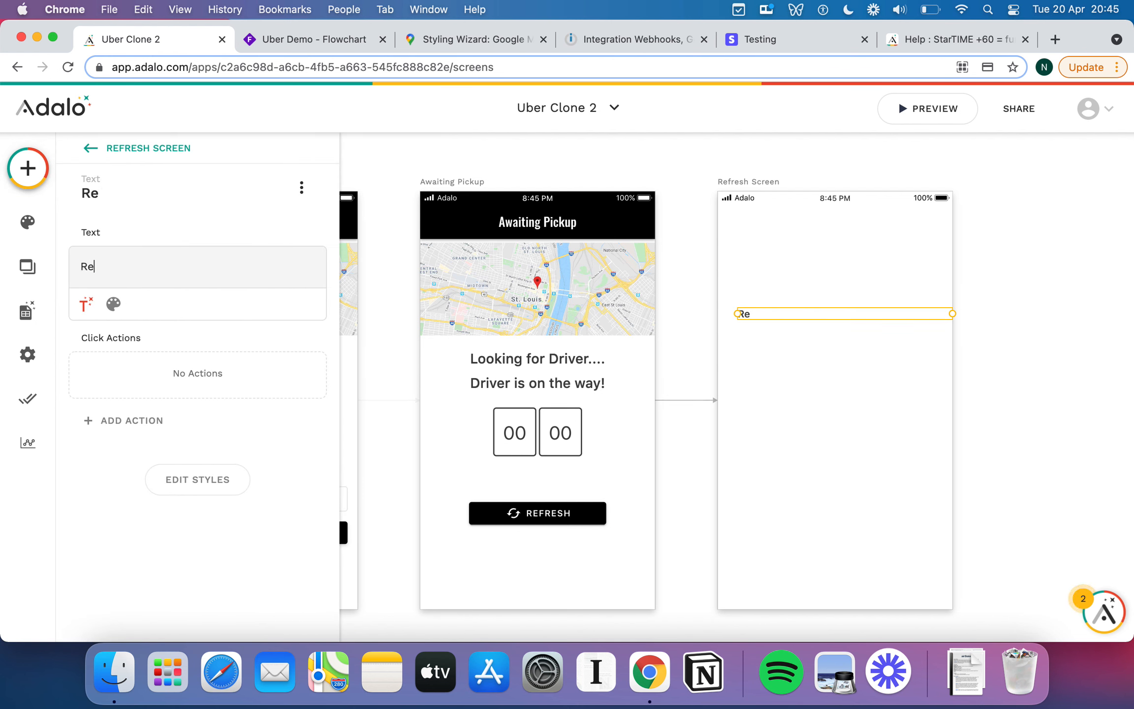
key(BackSpace)
key(BackSpace)
key(BackSpace)
key(BackSpace)
text(reshing!)
click(113, 303)
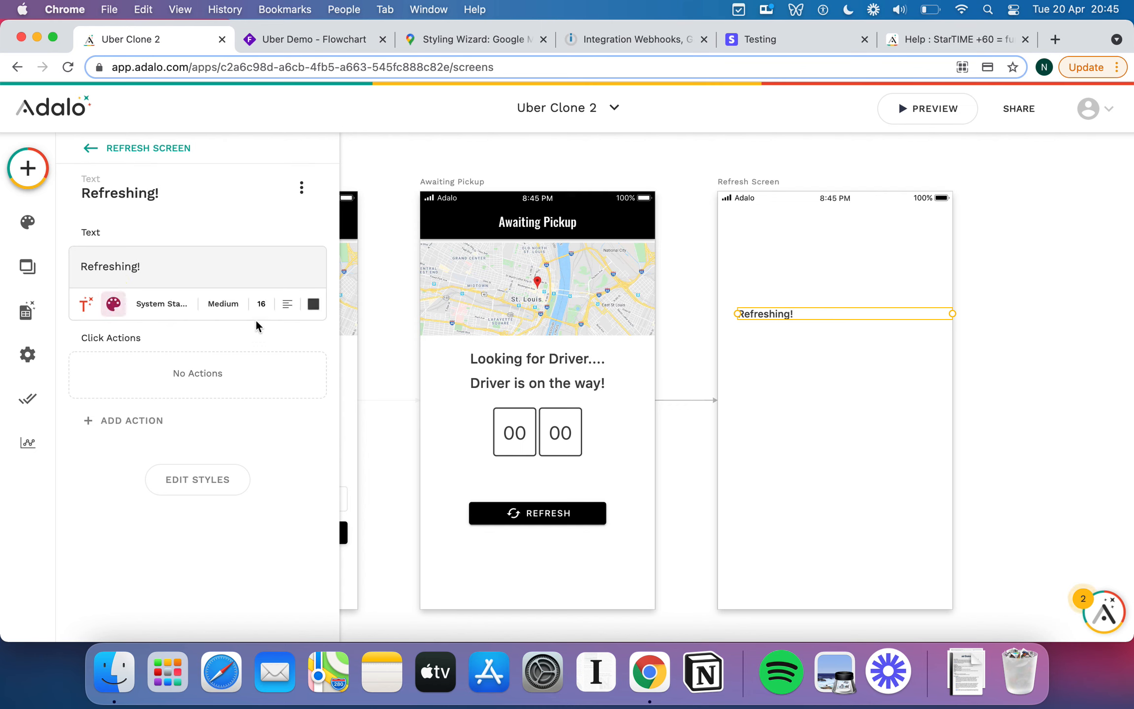
click(288, 303)
click(295, 384)
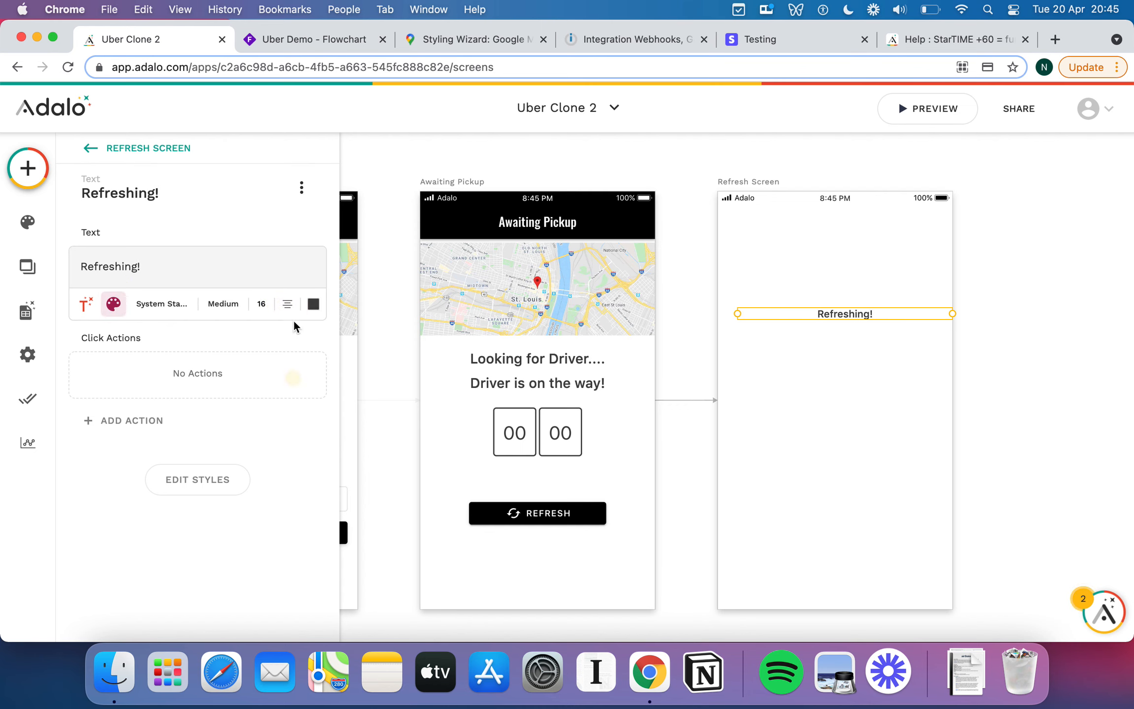
click(261, 304)
text(34)
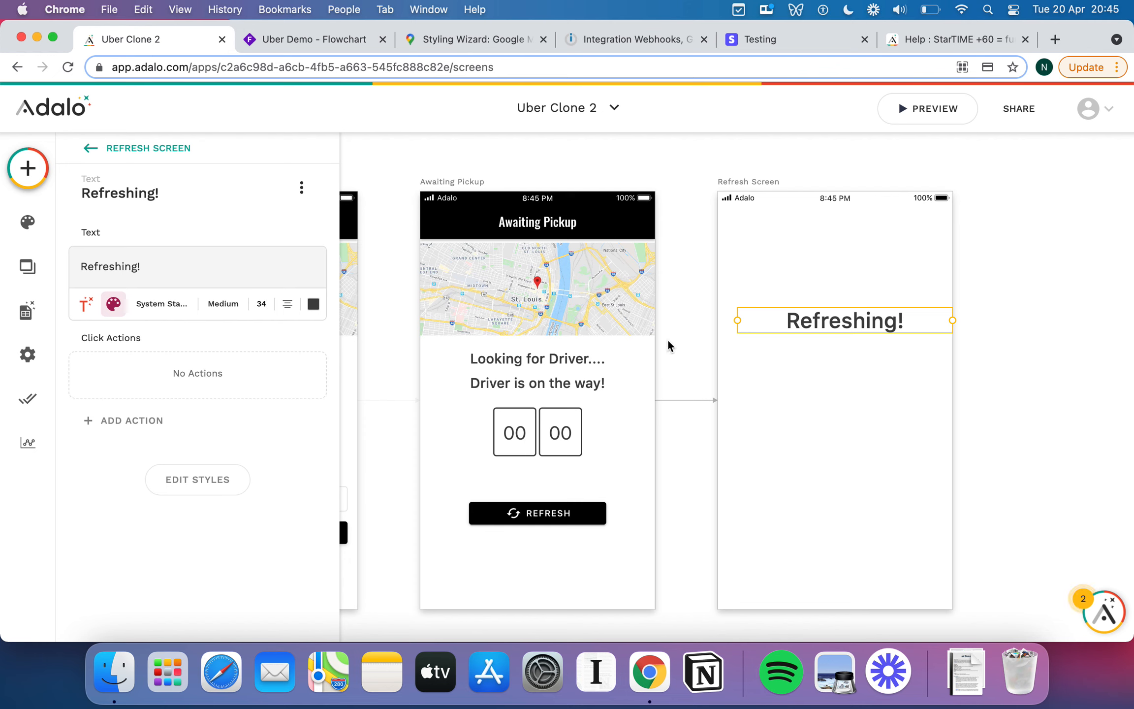
mouse_move(831, 324)
mouse_down()
mouse_move(830, 369)
mouse_move(829, 329)
mouse_up()
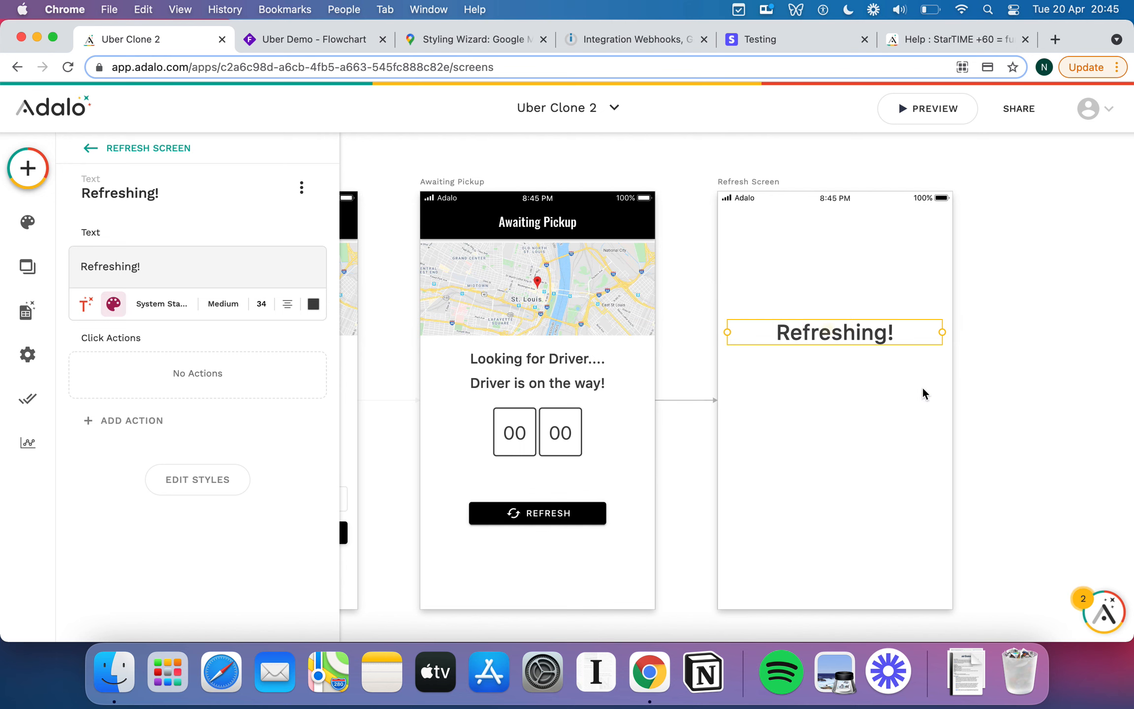
click(1030, 409)
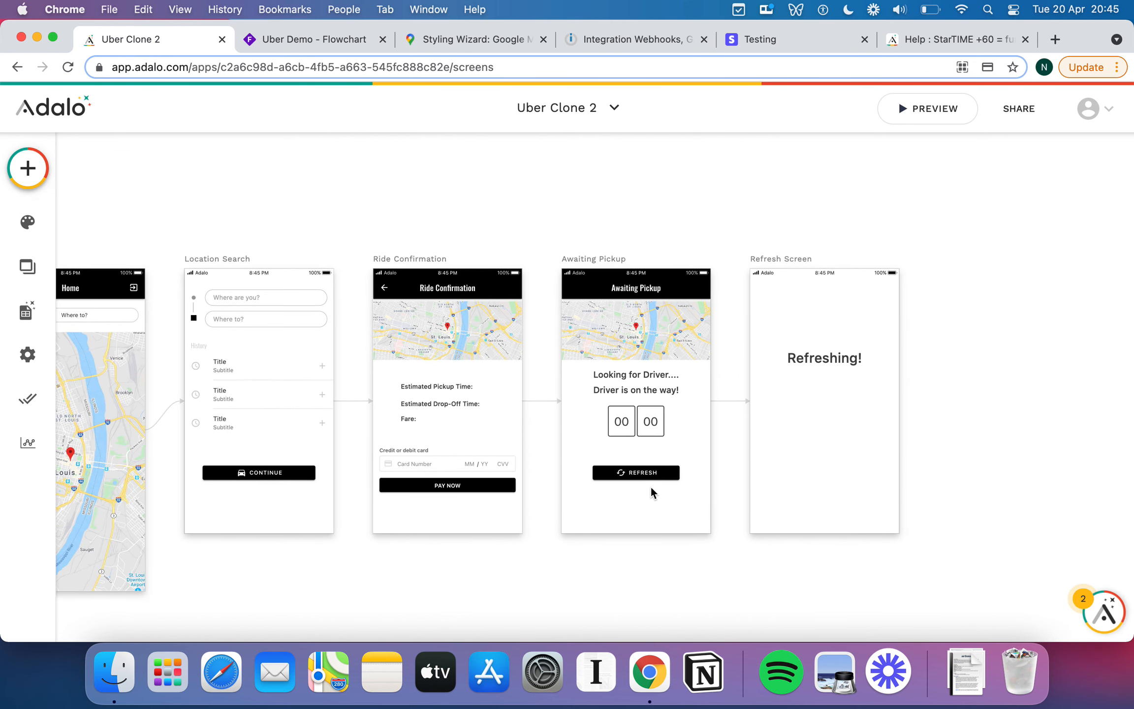
Confirm the REFRESH button's Push link to Refresh Screen, then select Refresh Screen.
click(627, 469)
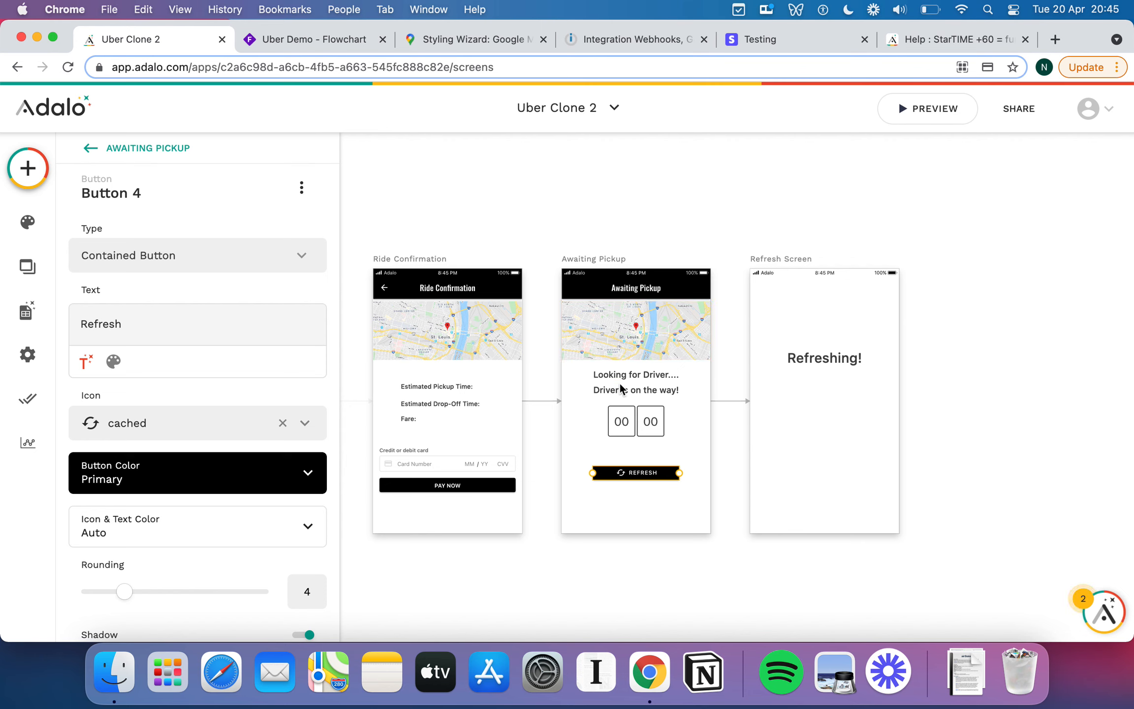
click(601, 325)
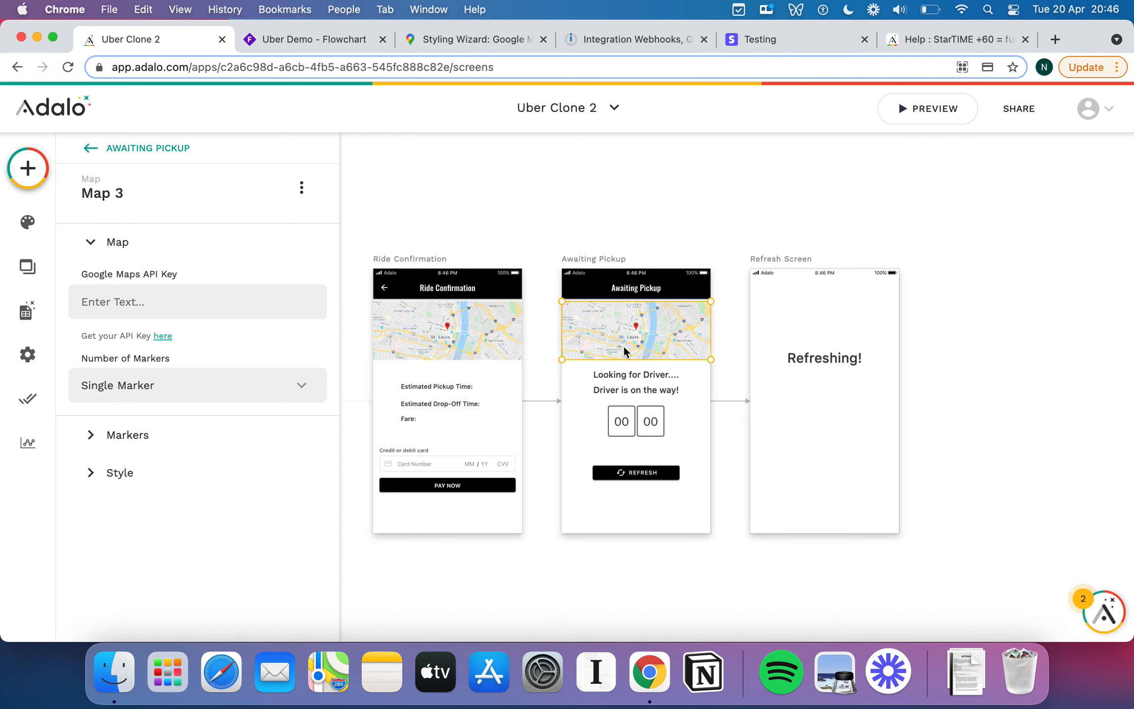
click(649, 475)
scroll(215, 487, down, 8)
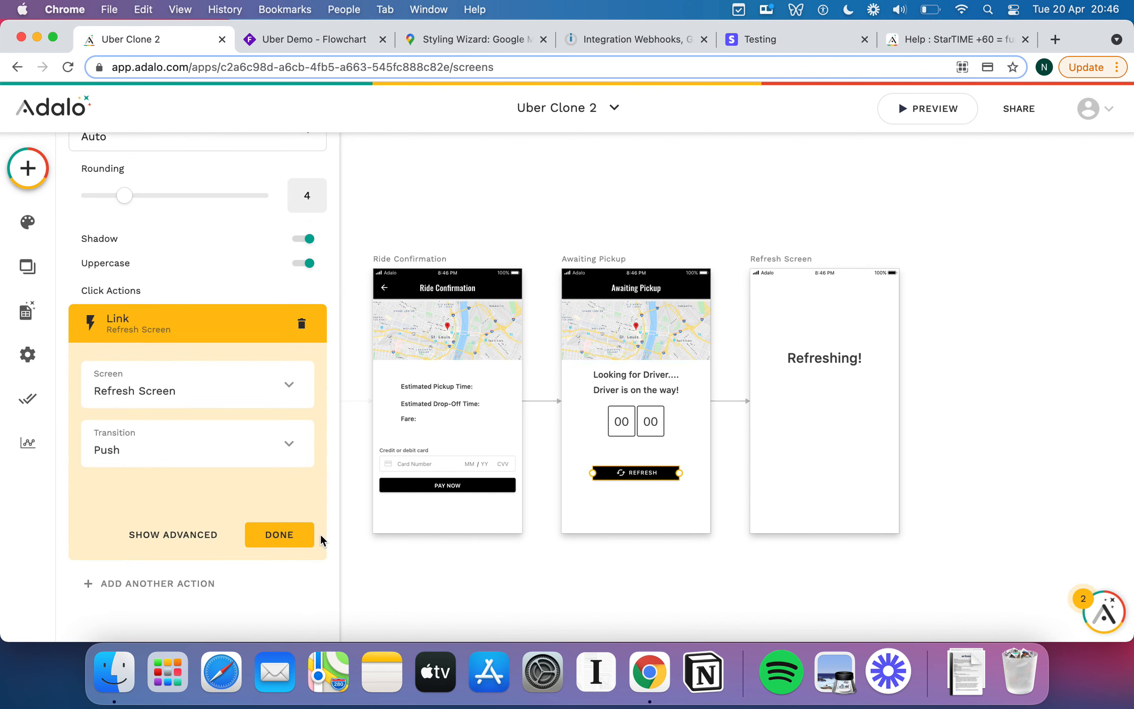
click(294, 534)
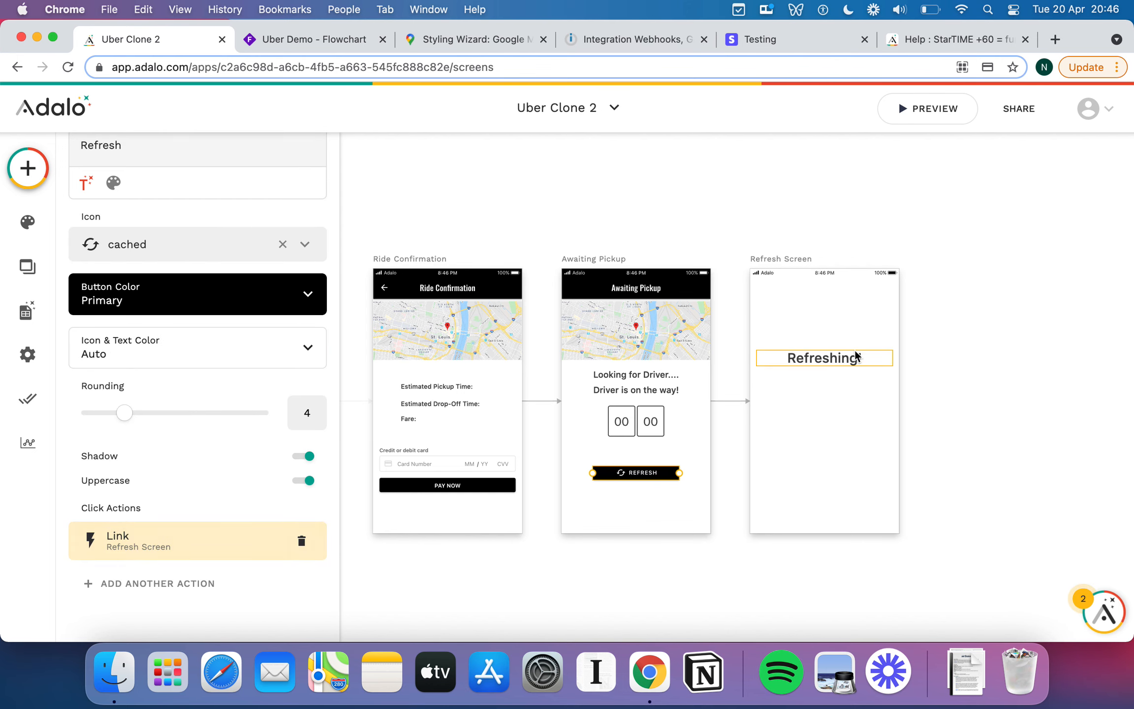
click(791, 266)
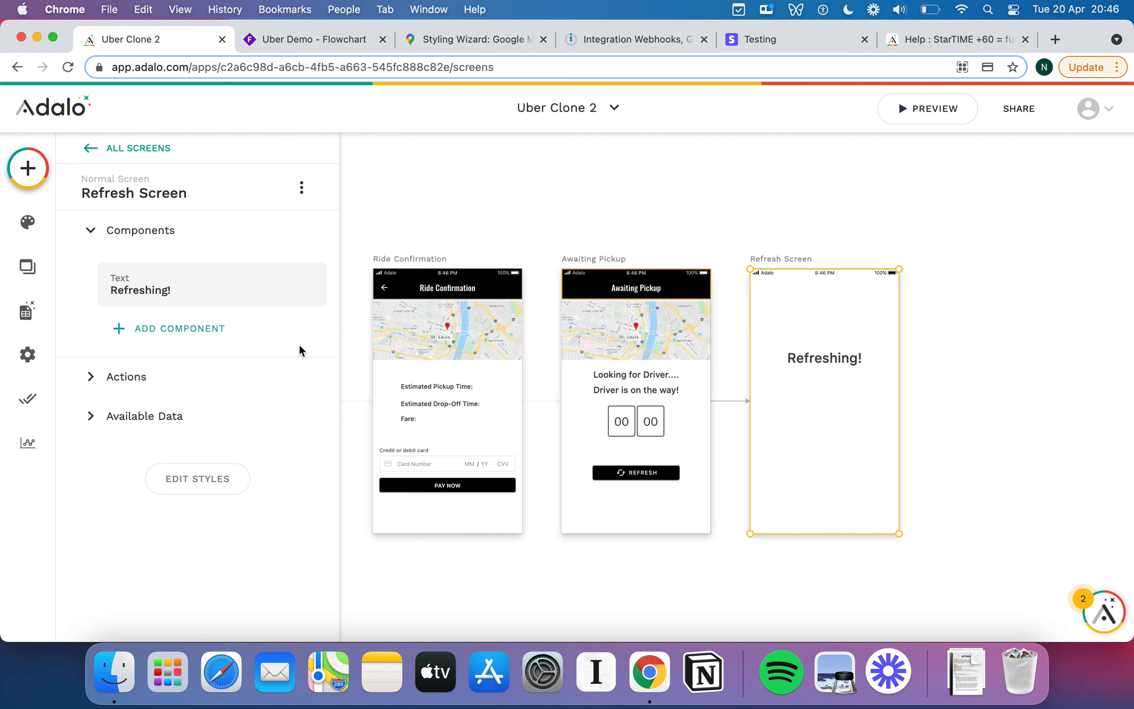
Give Refresh Screen an on-visit Link > Back action, then reselect the REFRESH button.
click(90, 378)
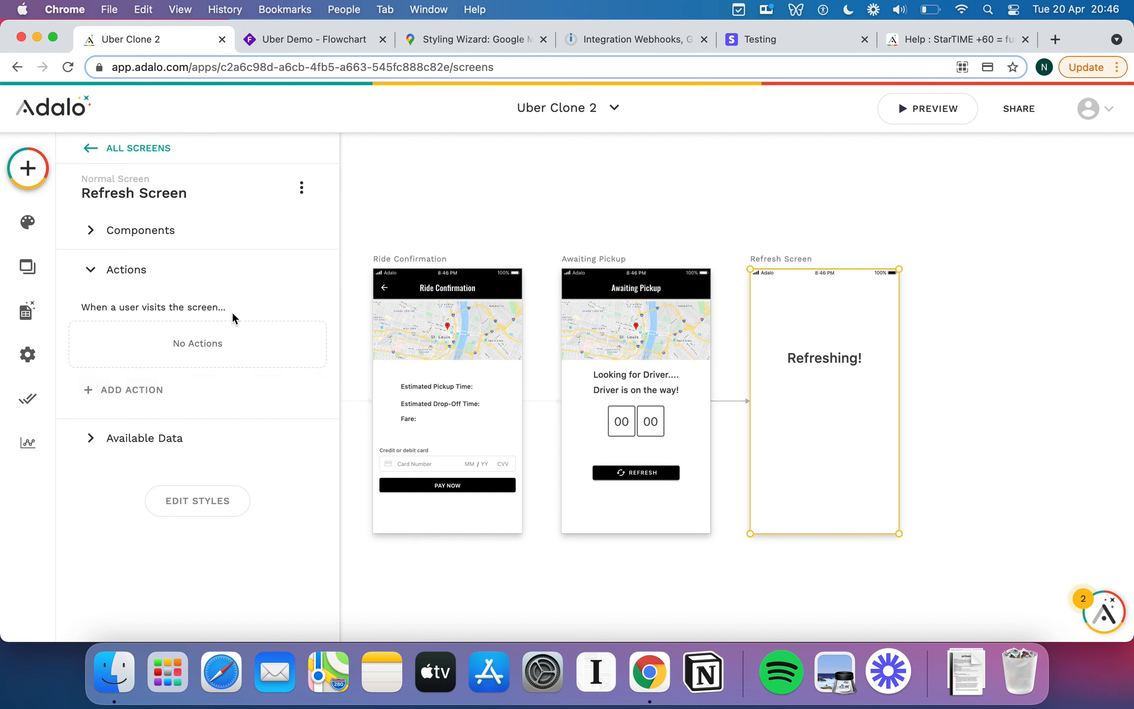
click(129, 386)
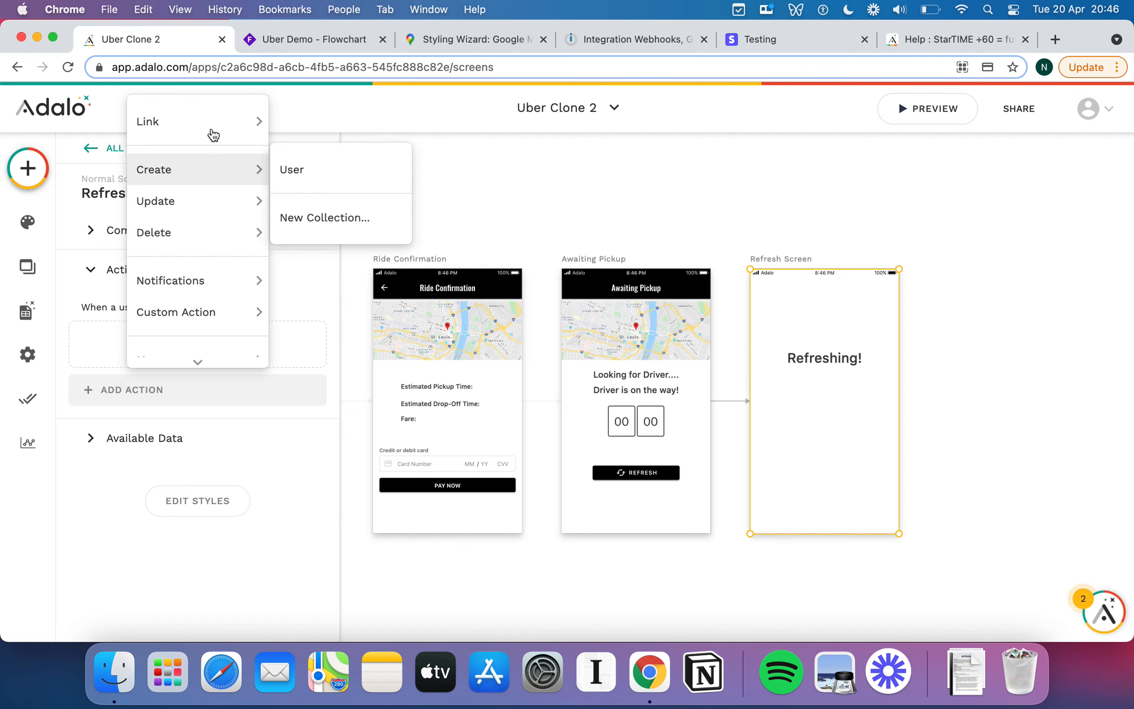
mouse_move(236, 122)
click(338, 173)
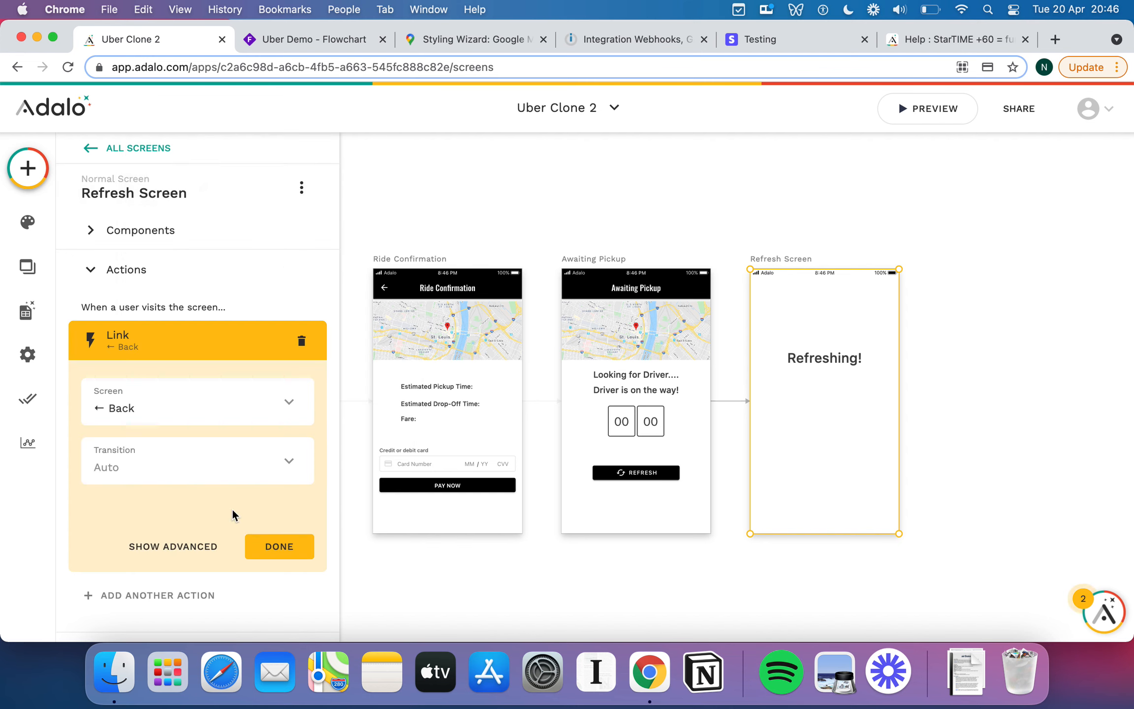
click(279, 550)
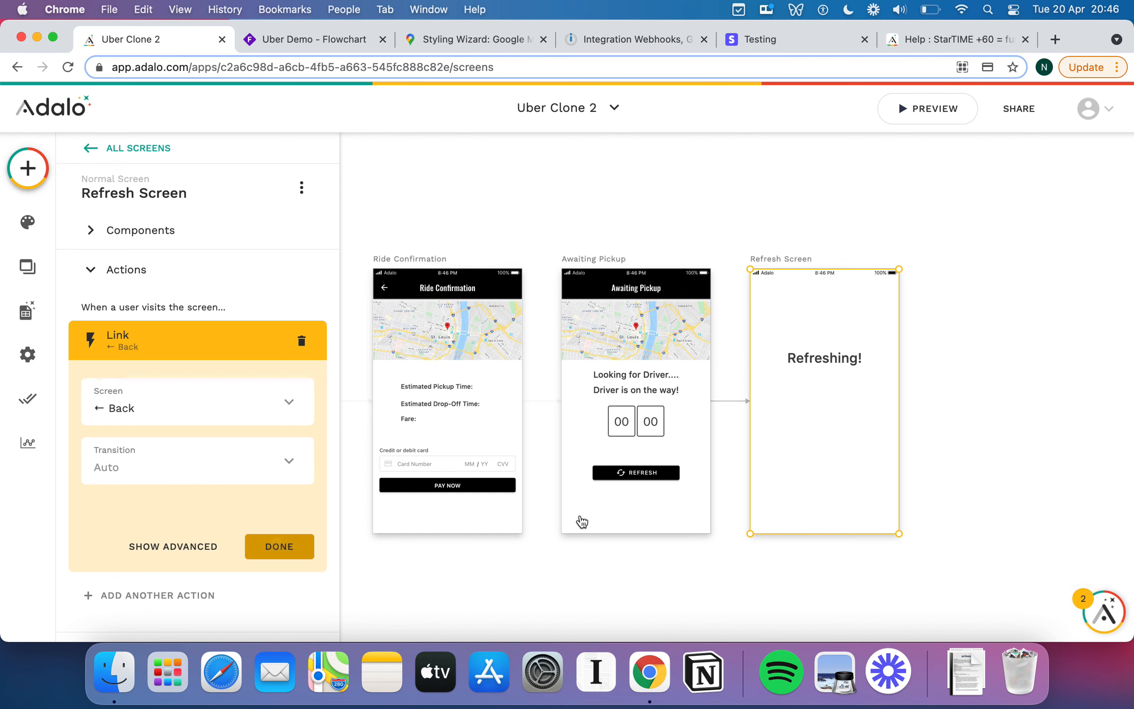
click(651, 473)
scroll(246, 473, down, 5)
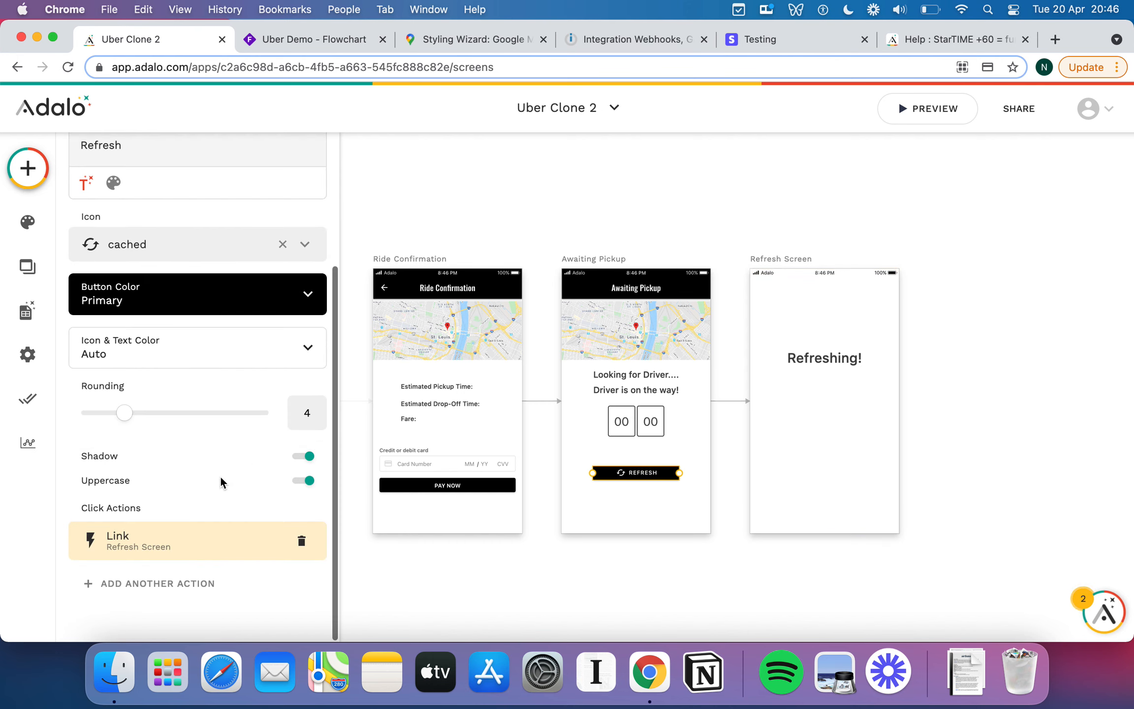
Set the REFRESH button's link transition to None.
click(173, 536)
scroll(148, 522, down, 2)
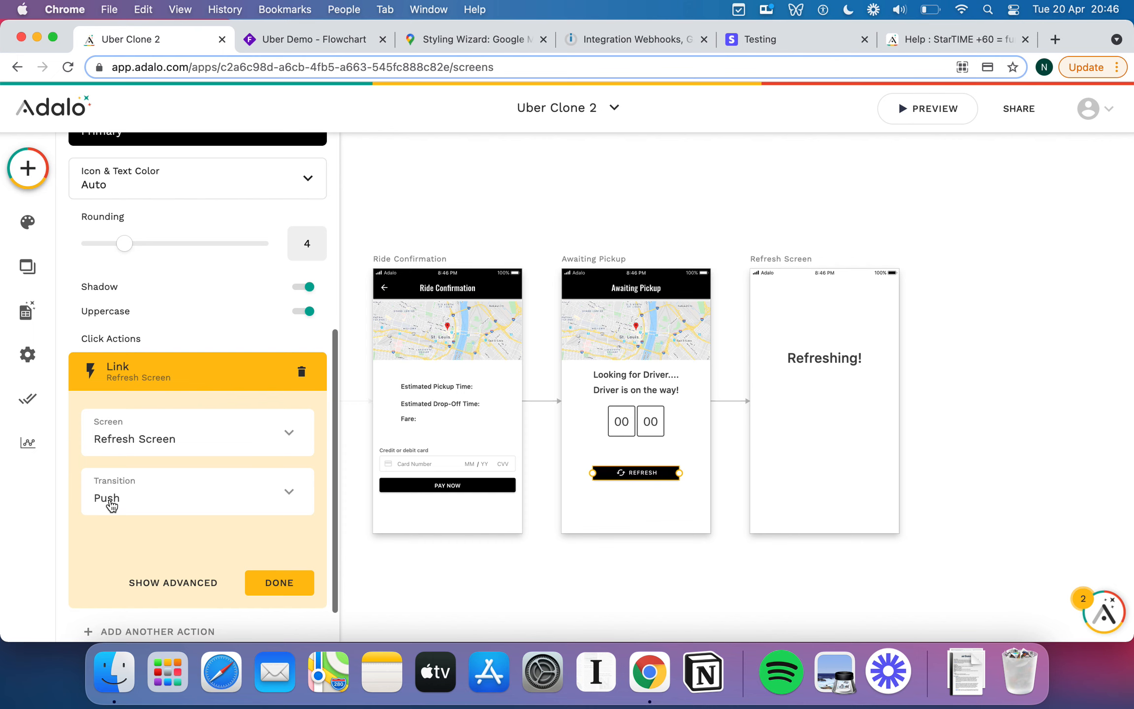
click(162, 504)
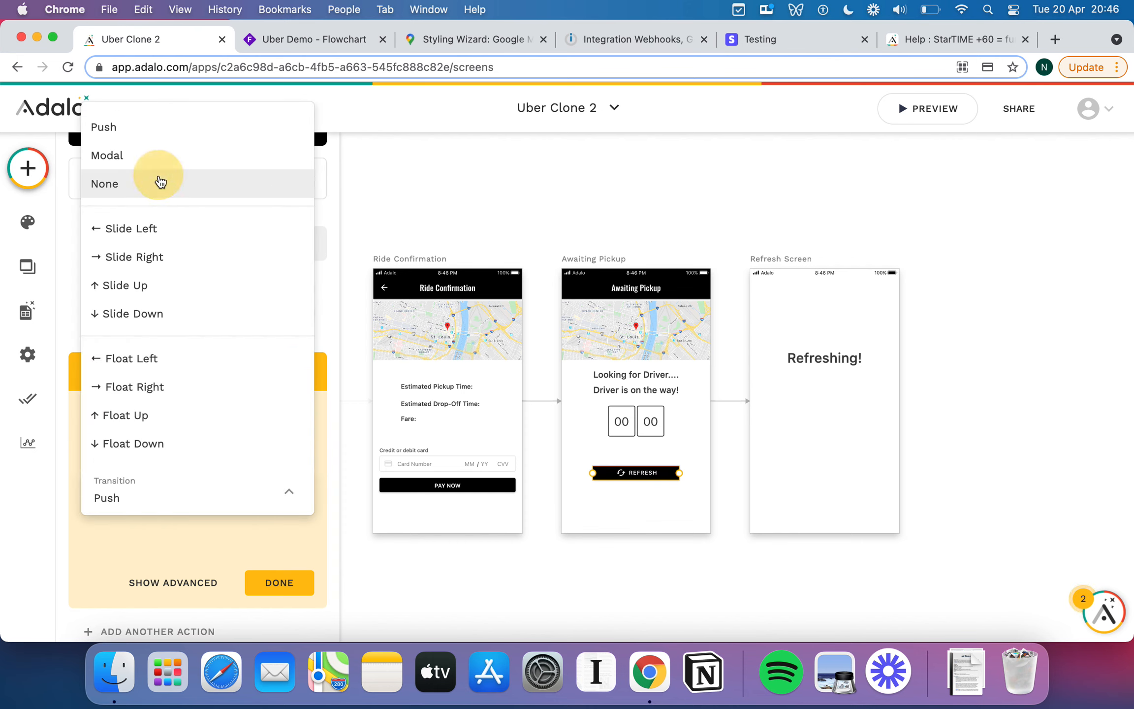
click(157, 183)
click(270, 582)
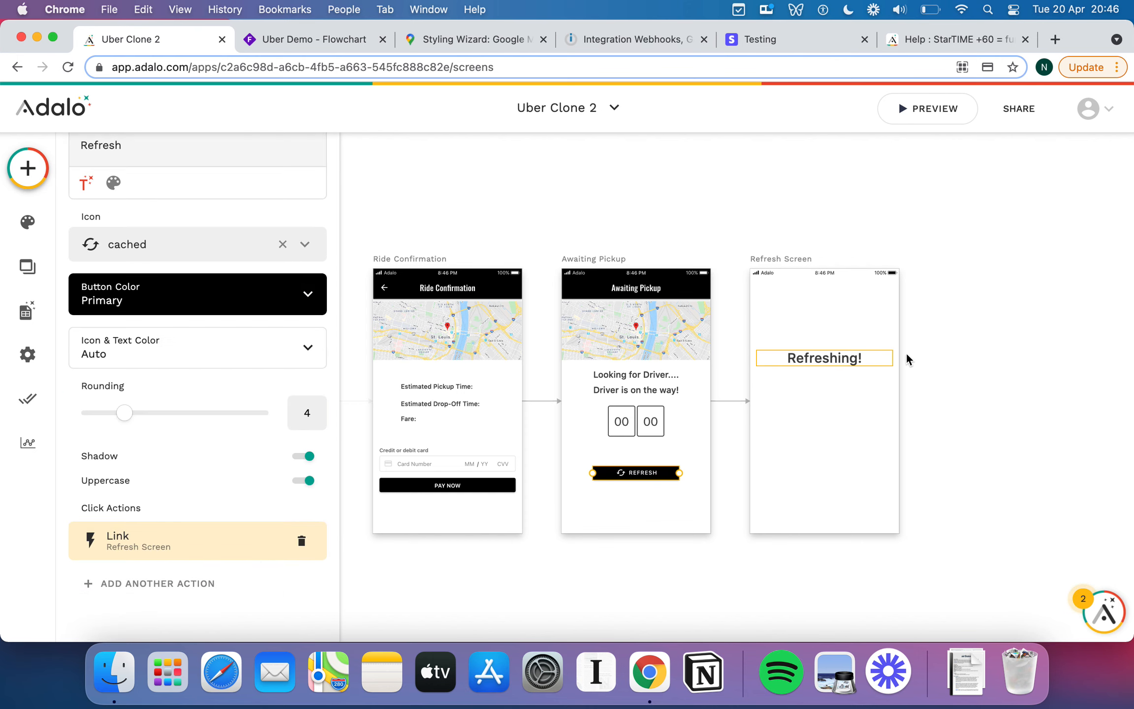
click(924, 340)
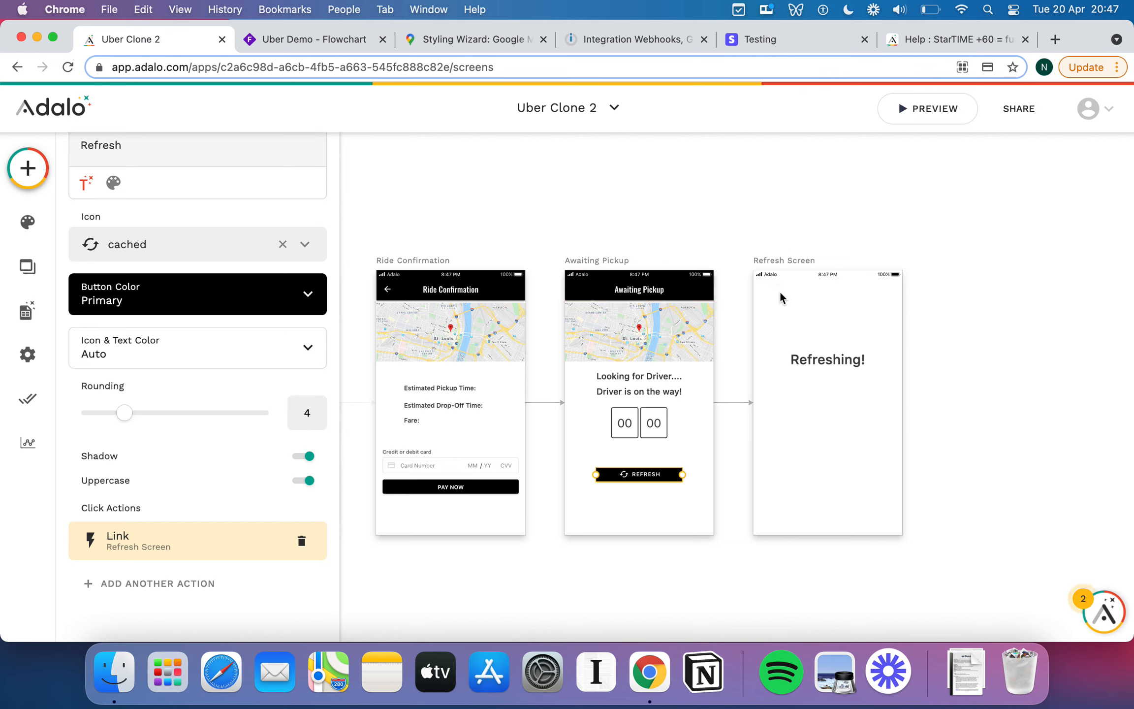
Select the 'Refreshing!' text on Refresh Screen.
scroll(779, 291, right, 2)
click(782, 358)
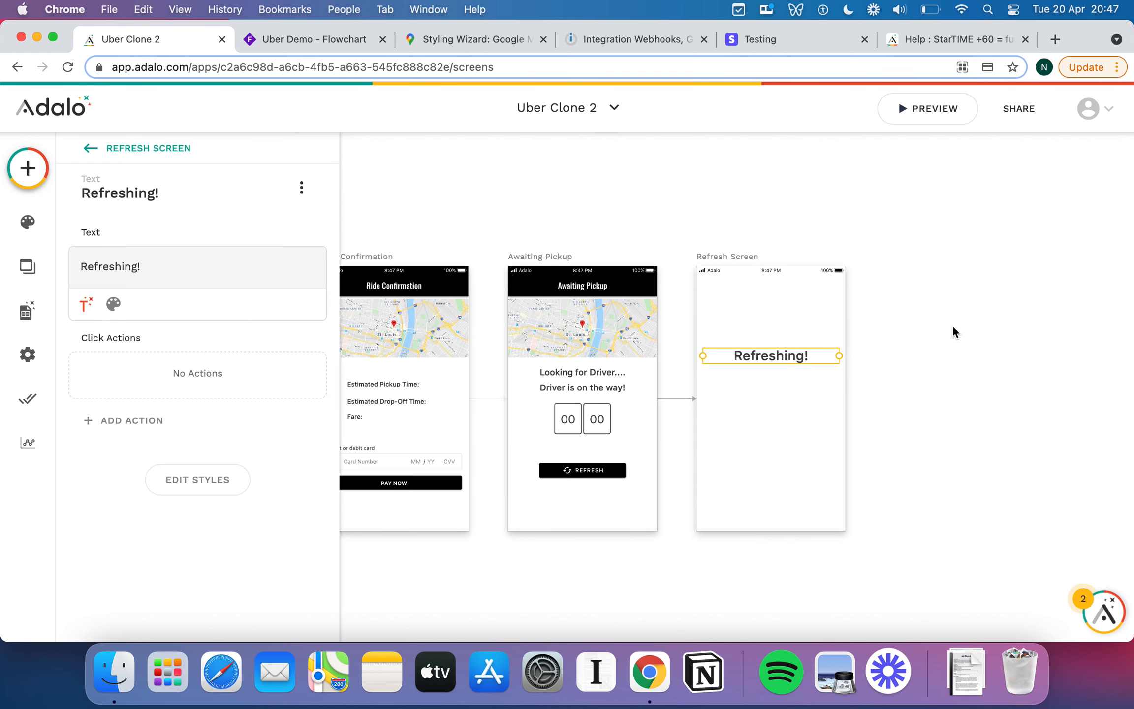
scroll(963, 410, right, 2)
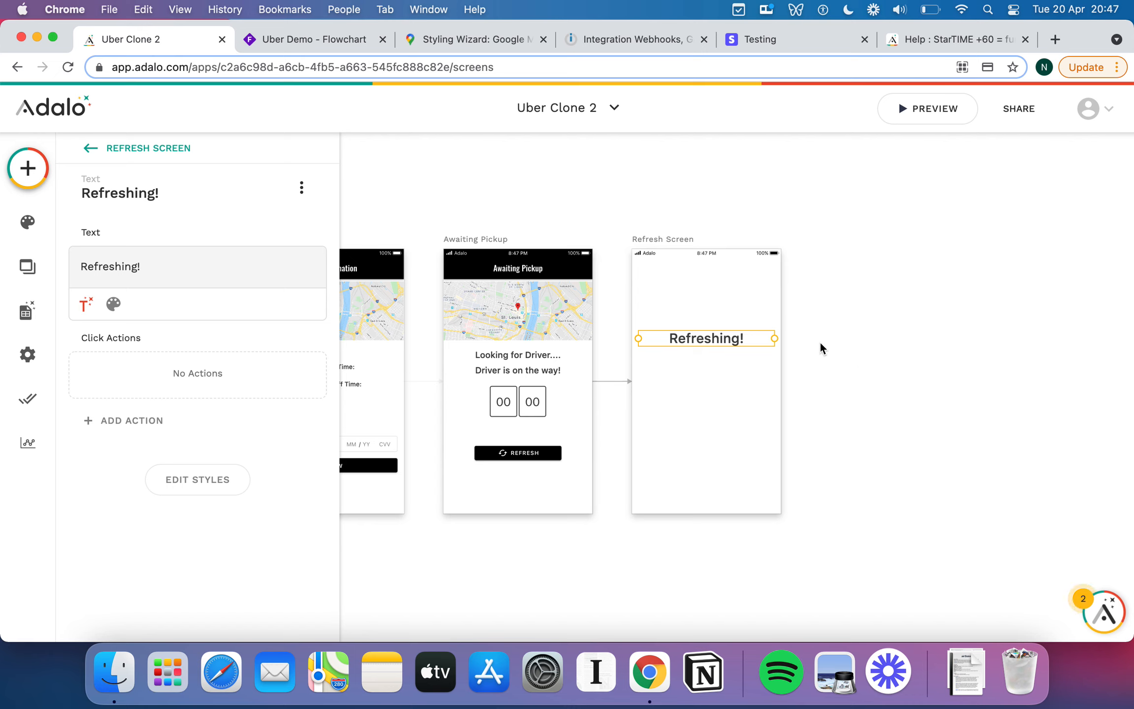
Change the Awaiting Pickup 2 screen's name to 'Ride in Progress'.
click(513, 244)
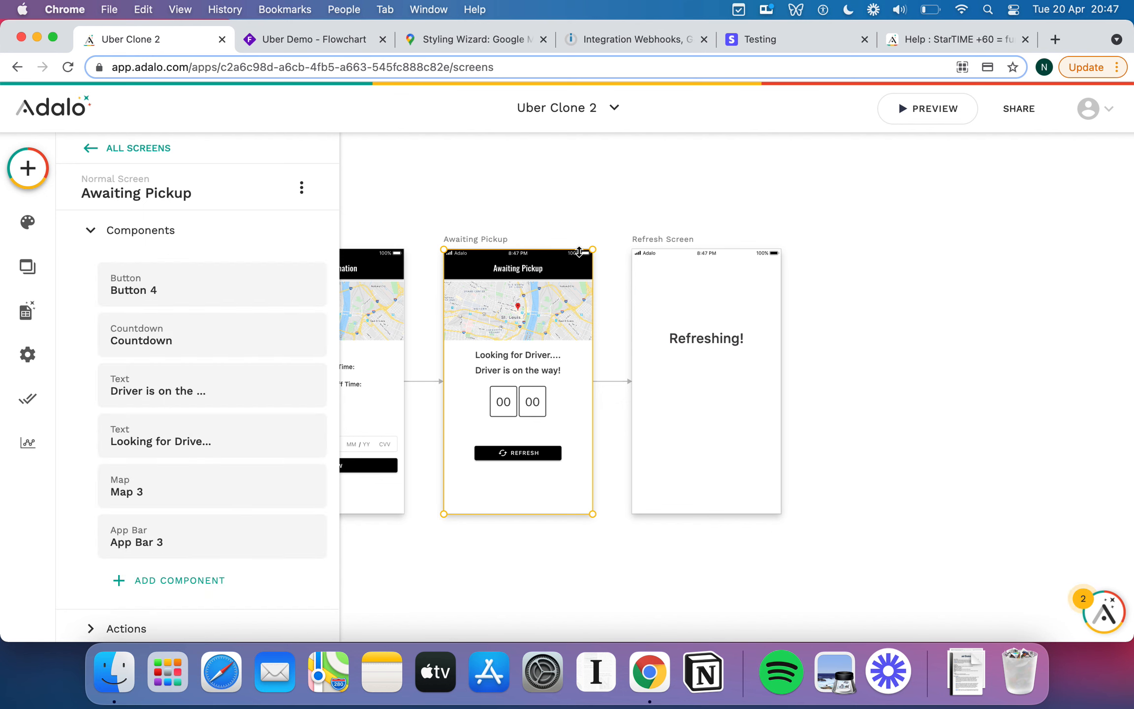
click(459, 198)
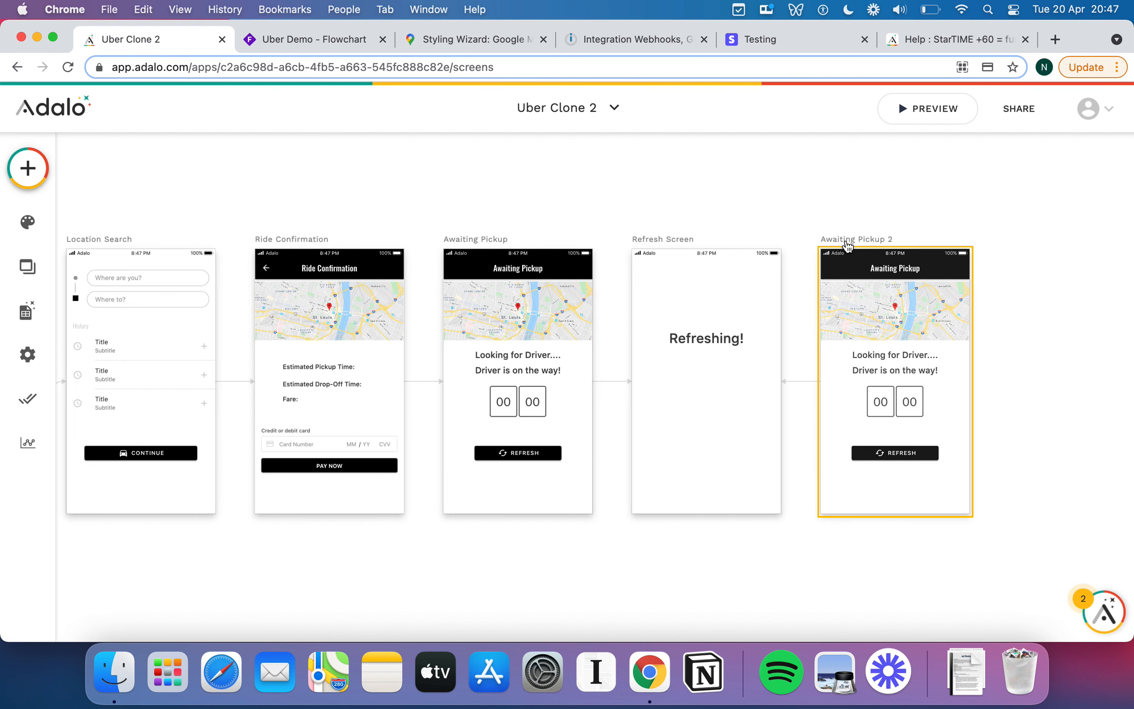
scroll(837, 236, right, 3)
click(790, 219)
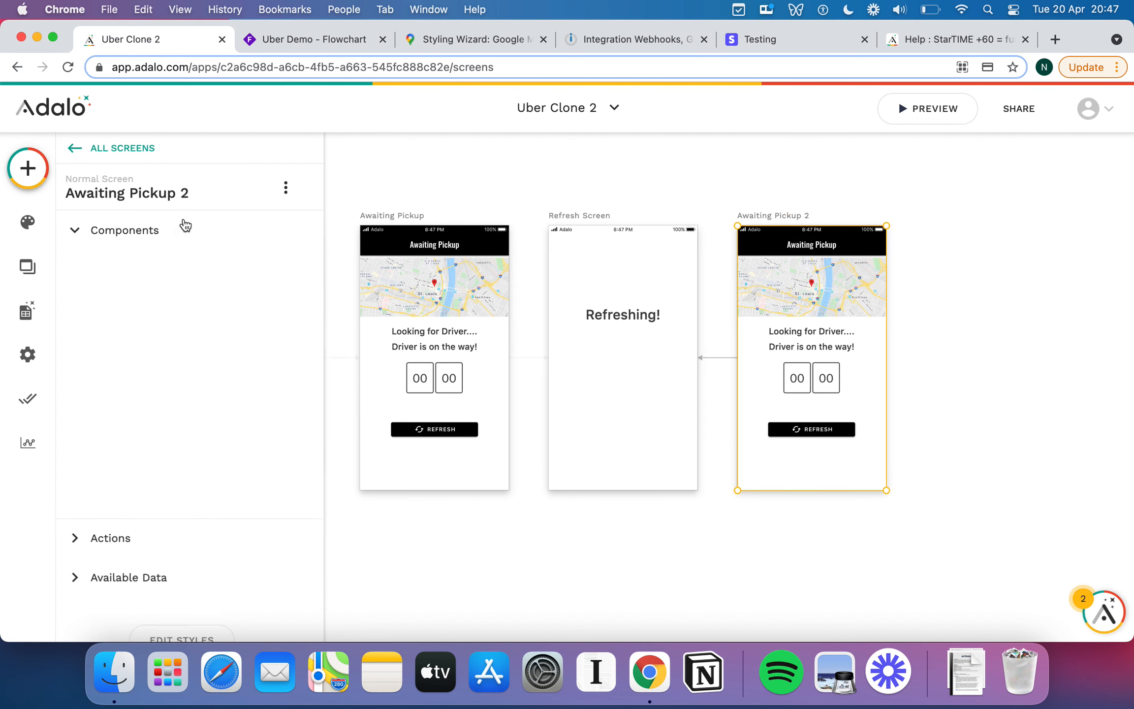
click(220, 188)
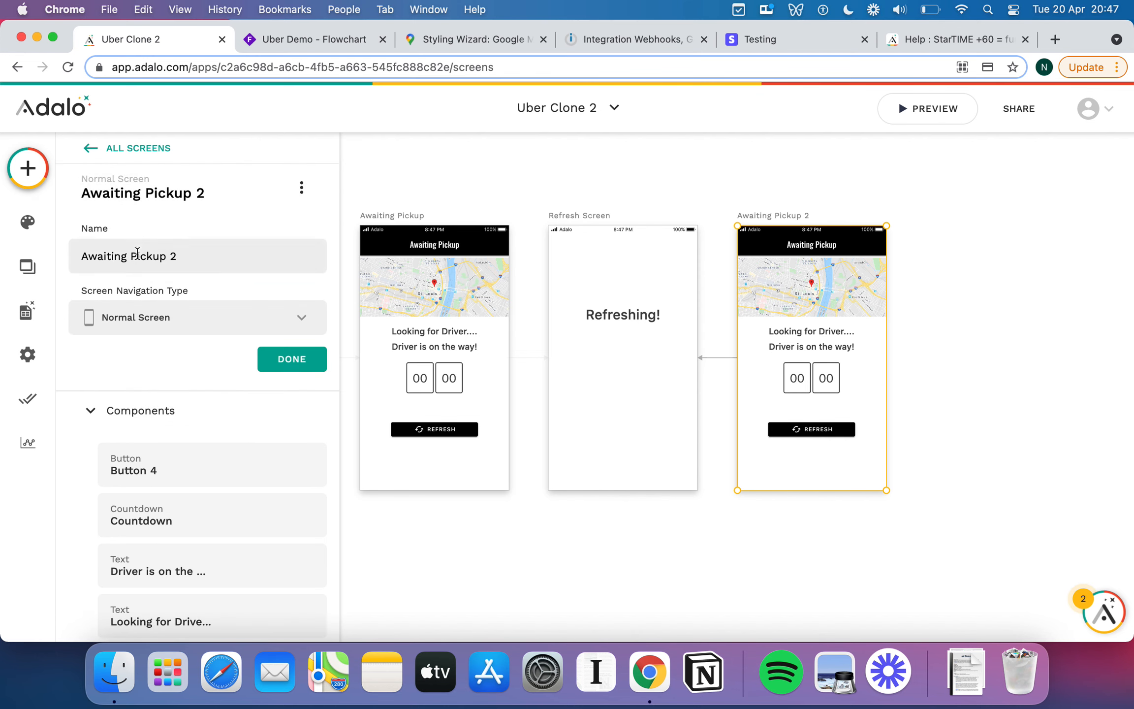
click(136, 264)
key(super+a)
text(Ride in Progress)
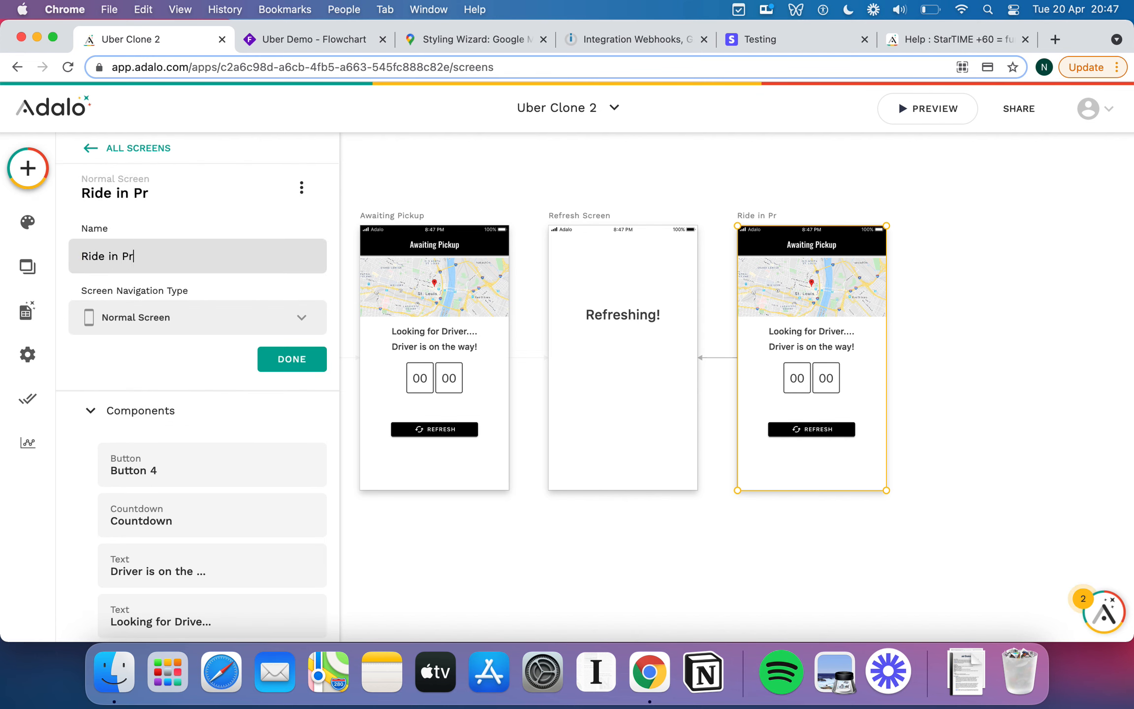
click(292, 360)
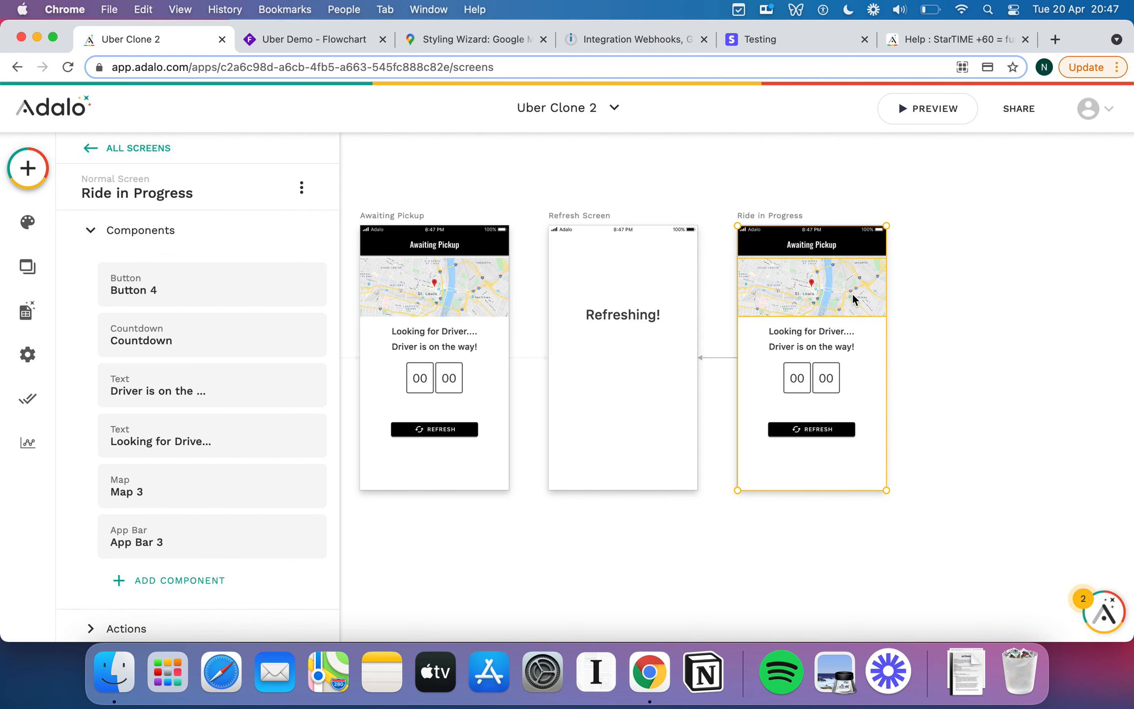
Retype the 'Driver is on the way!' text as 'You should arrive'.
double_click(824, 334)
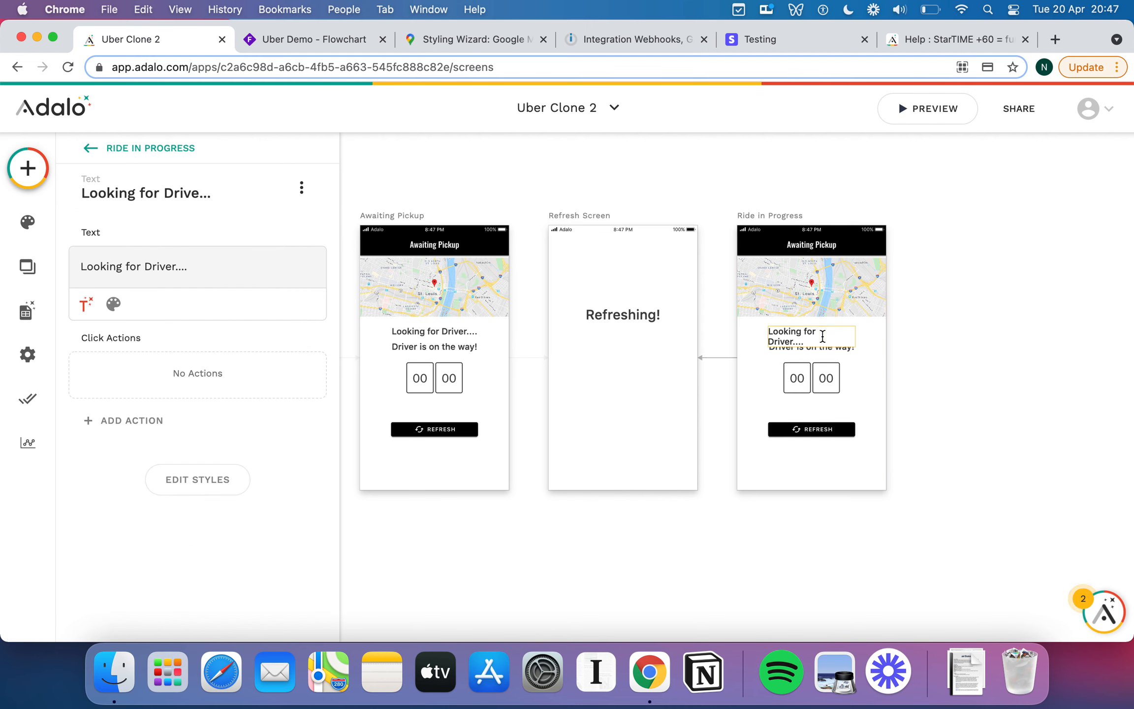
click(871, 331)
double_click(833, 343)
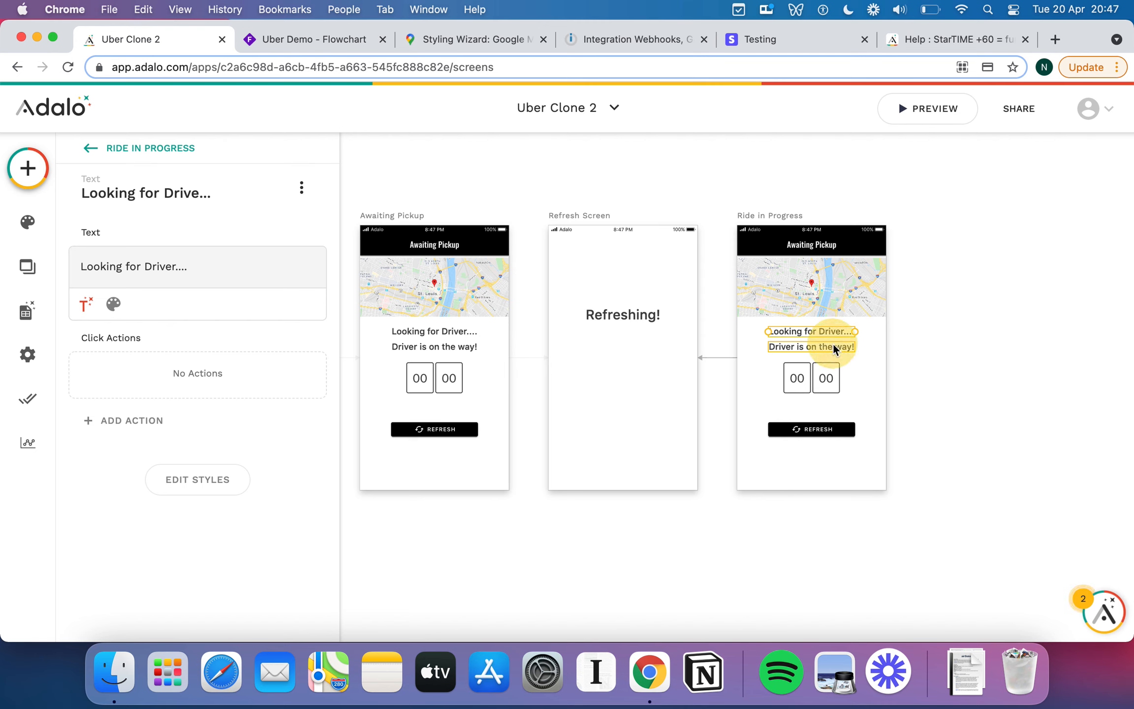
key(cmd+a)
text(Your)
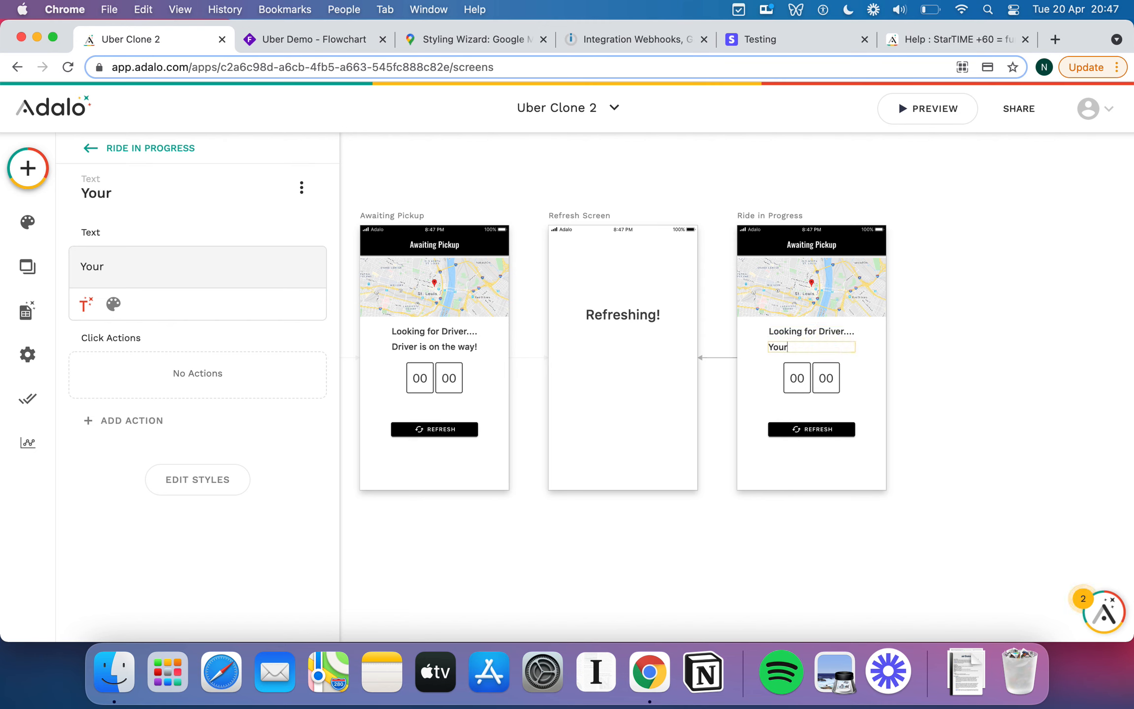
key(BackSpace)
text( should arrive)
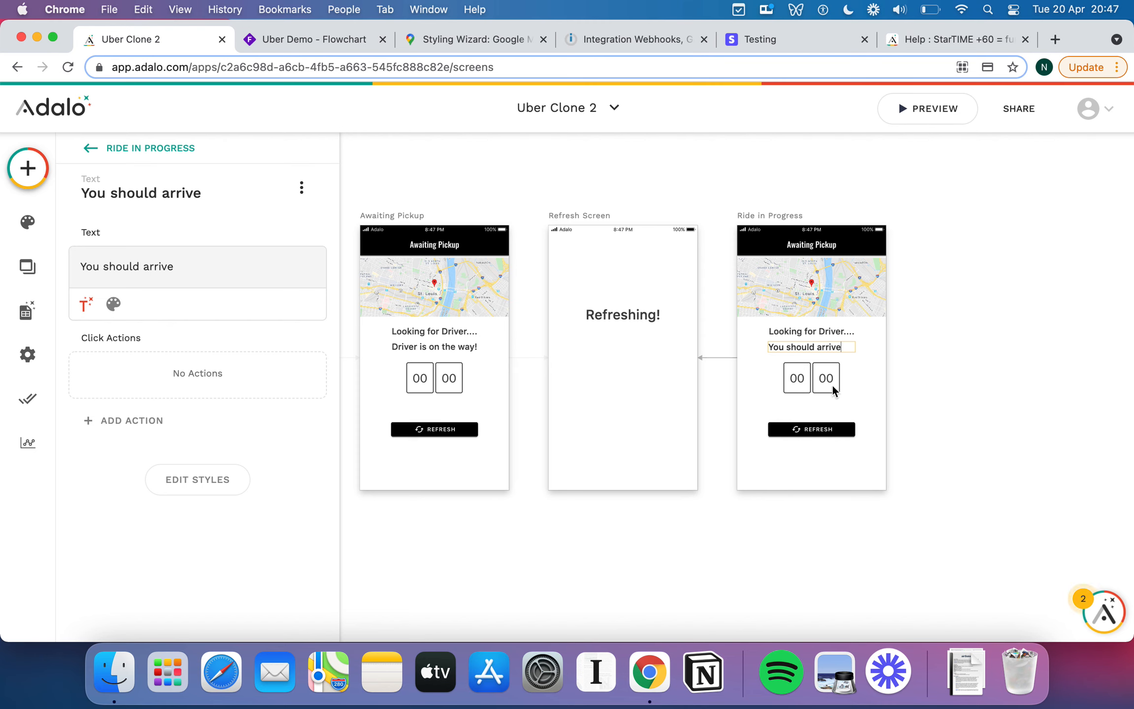
key(Escape)
Delete the 'Looking for Driver....' text and the countdown timer.
click(815, 329)
key(BackSpace)
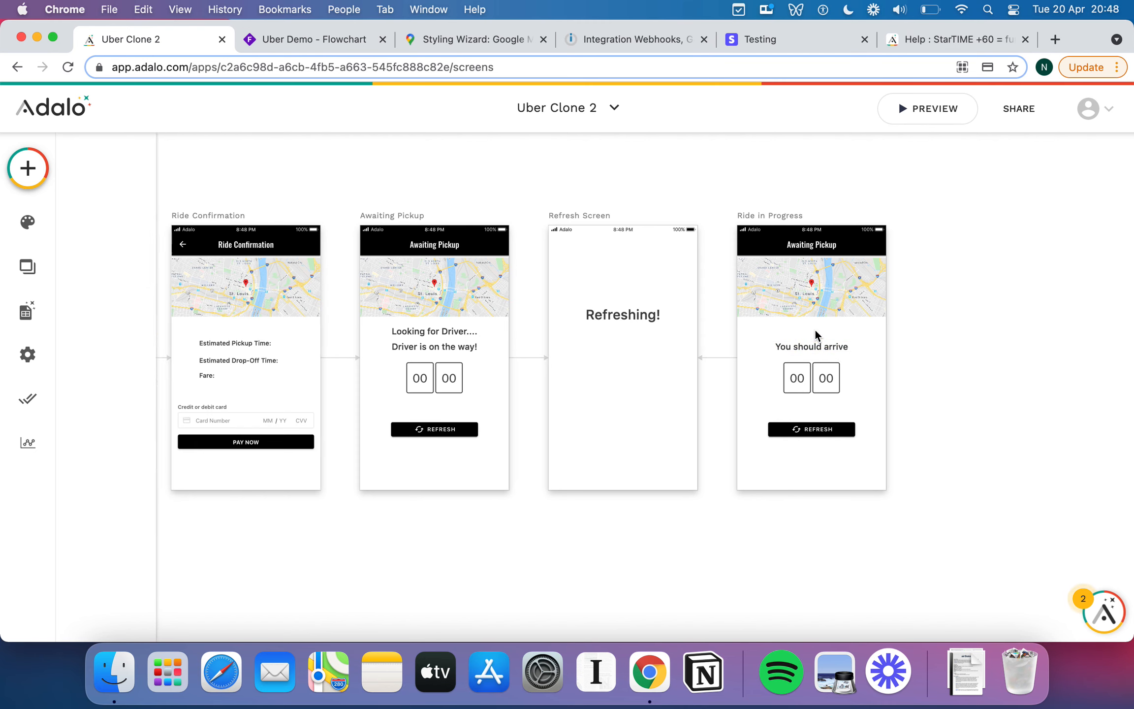
click(813, 383)
key(BackSpace)
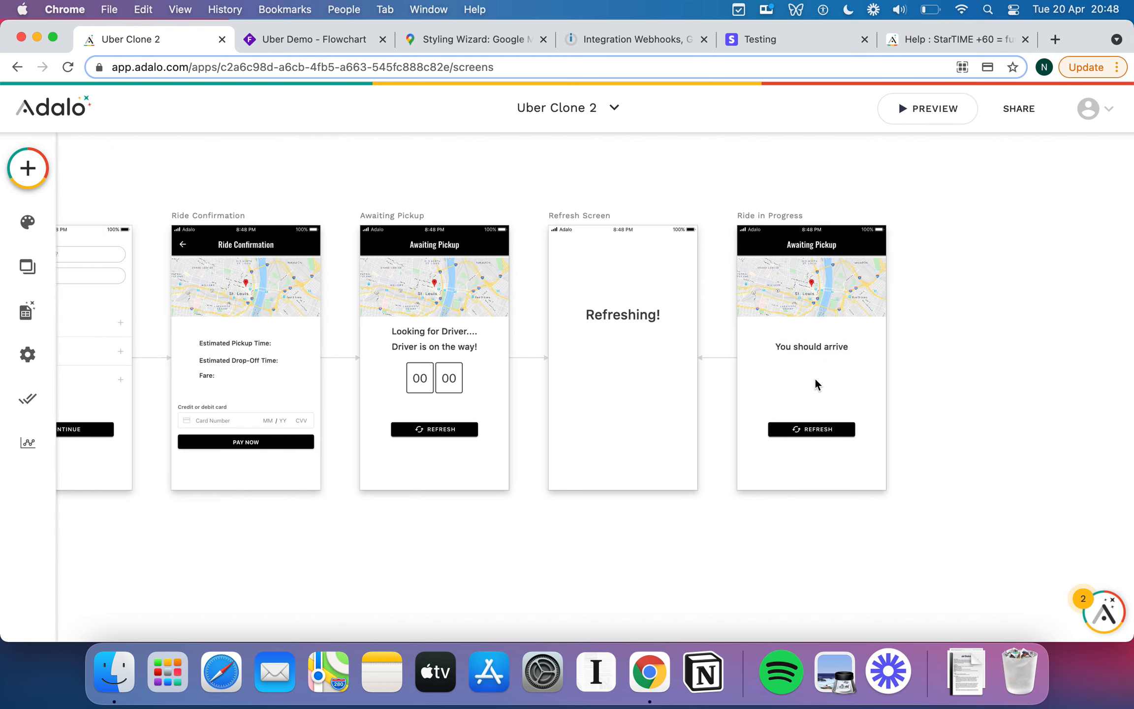
Append 'at:' to the arrival text and centre it horizontally.
click(810, 345)
drag(799, 348, 799, 346)
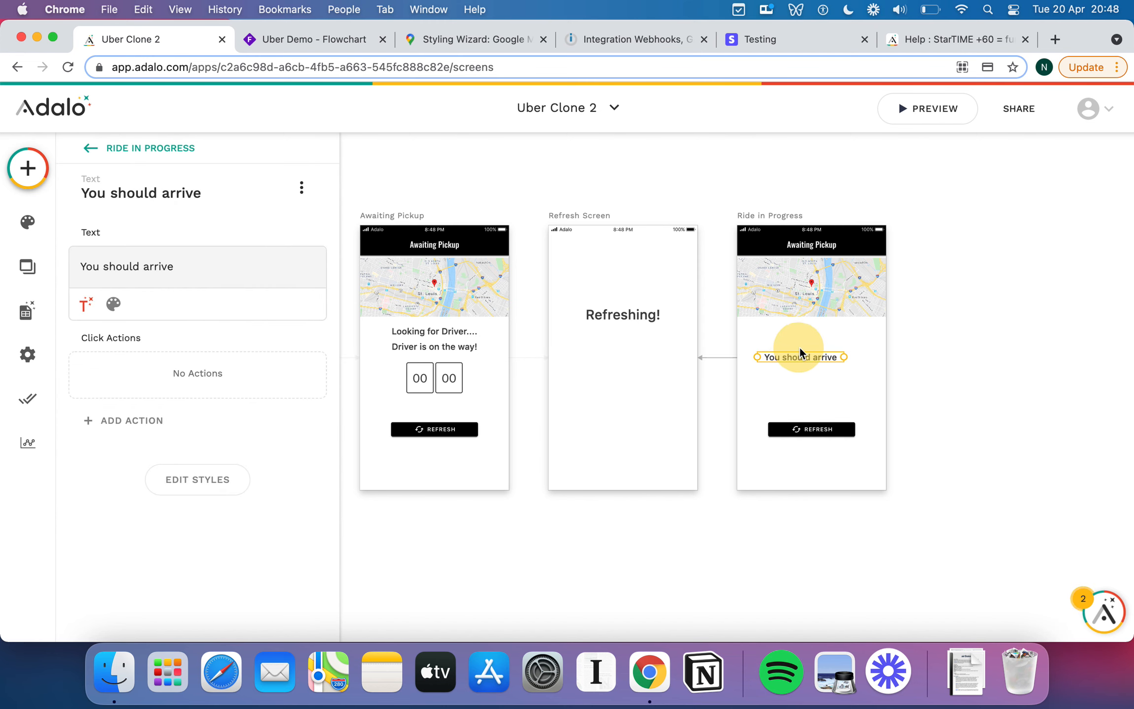
click(270, 281)
text(at)
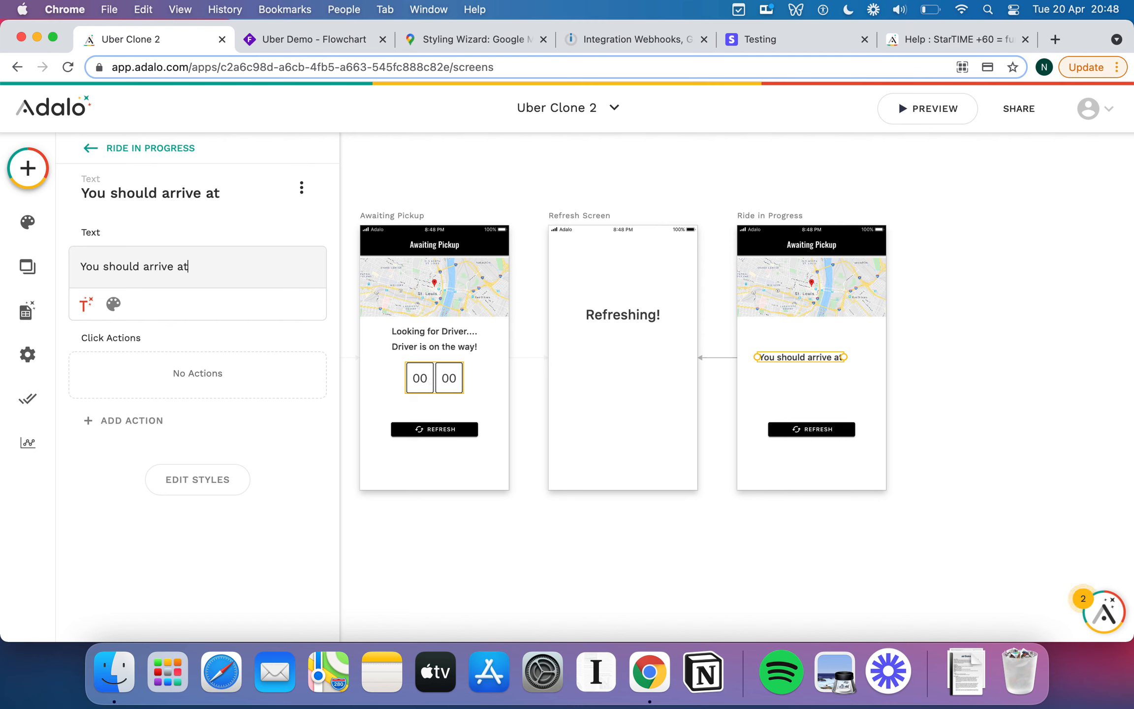
text(:)
drag(825, 357, 839, 357)
Stretch the map taller, further down the Ride in Progress screen.
click(848, 306)
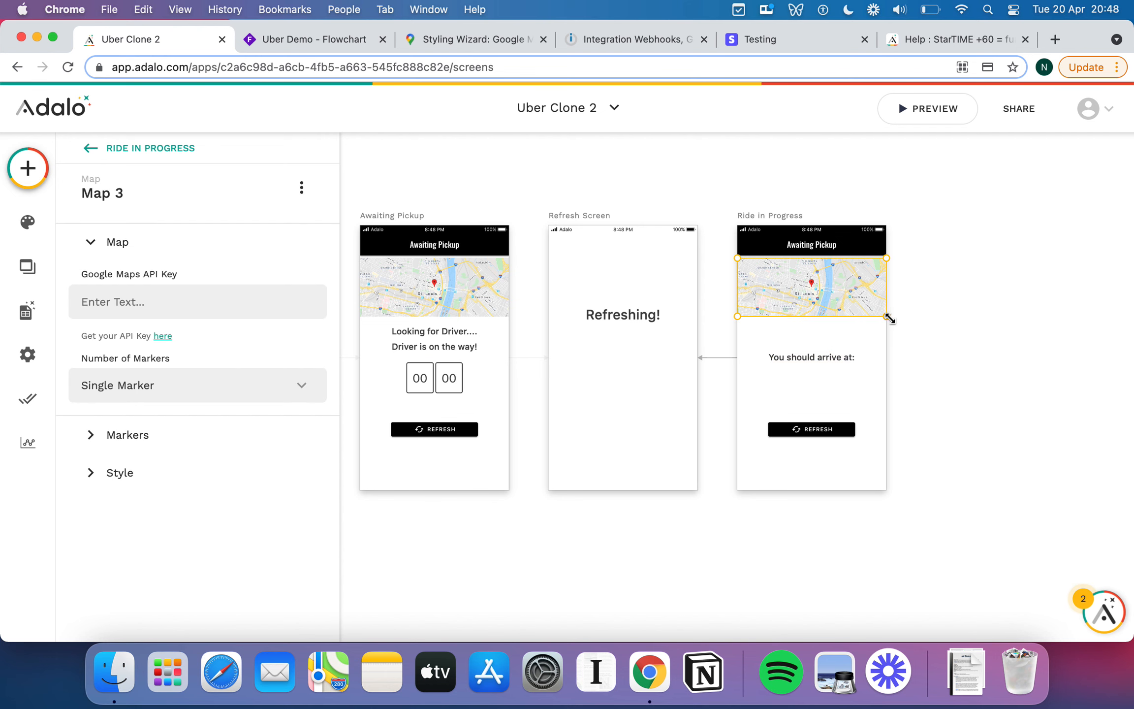
drag(886, 316, 826, 366)
click(853, 335)
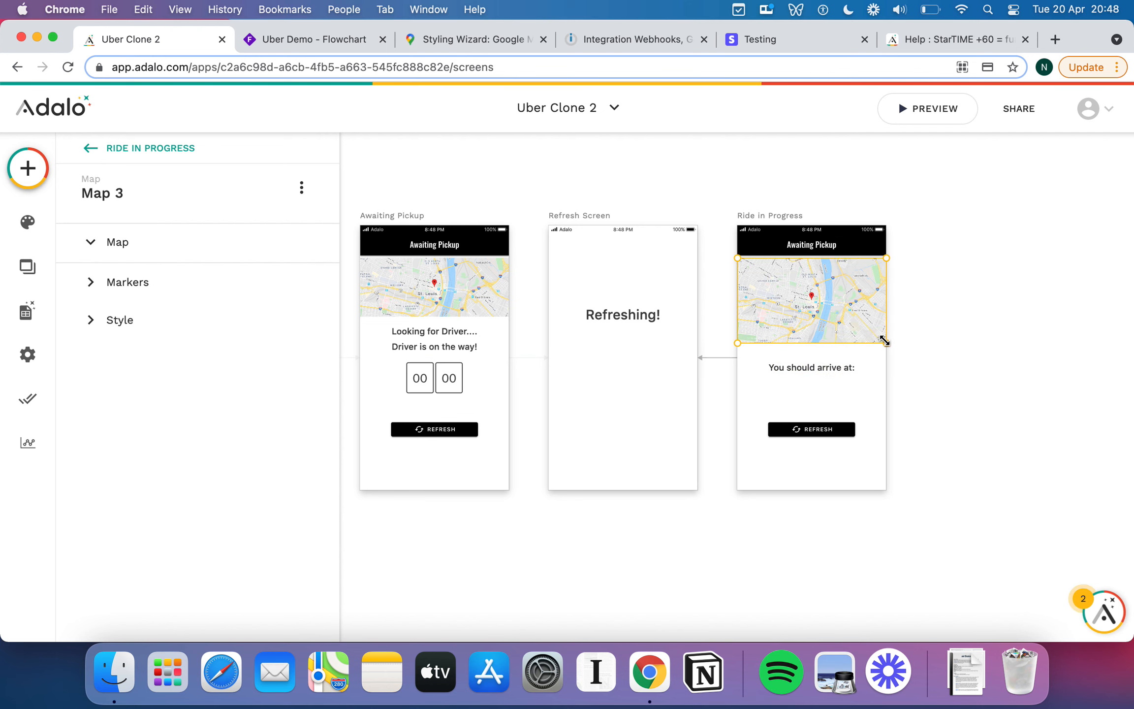
drag(885, 342, 814, 379)
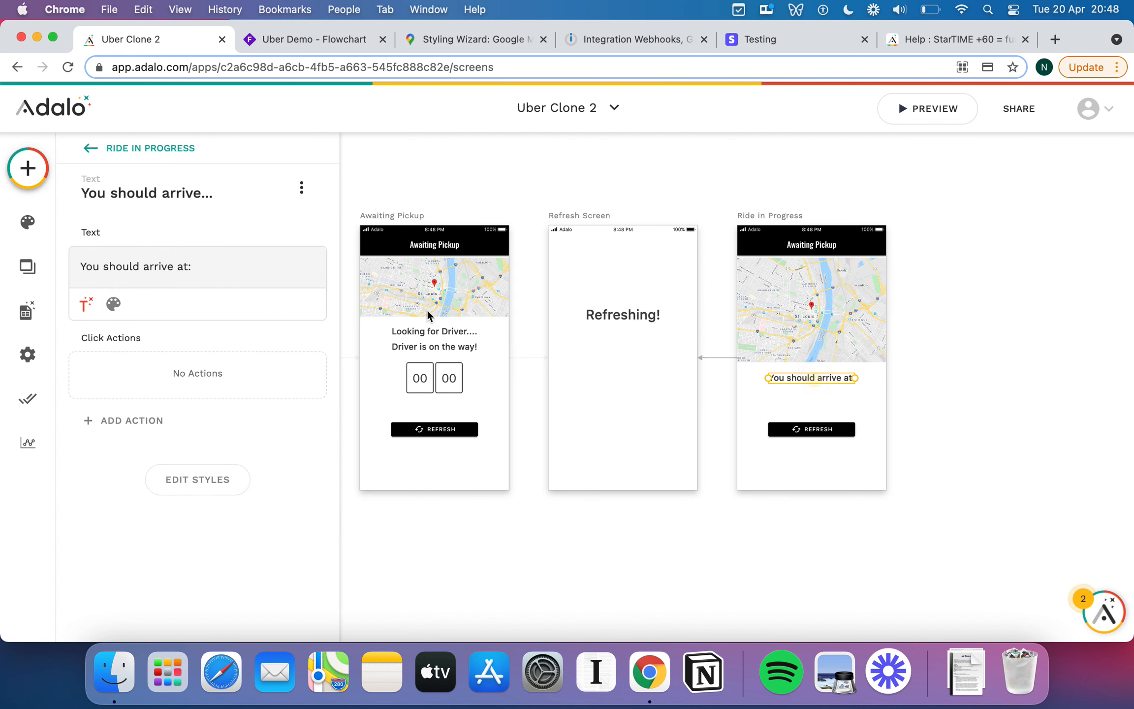
Add a 7:20pm line under the arrival wording and move the Refresh button lower.
click(261, 266)
key(Return)
text(72)
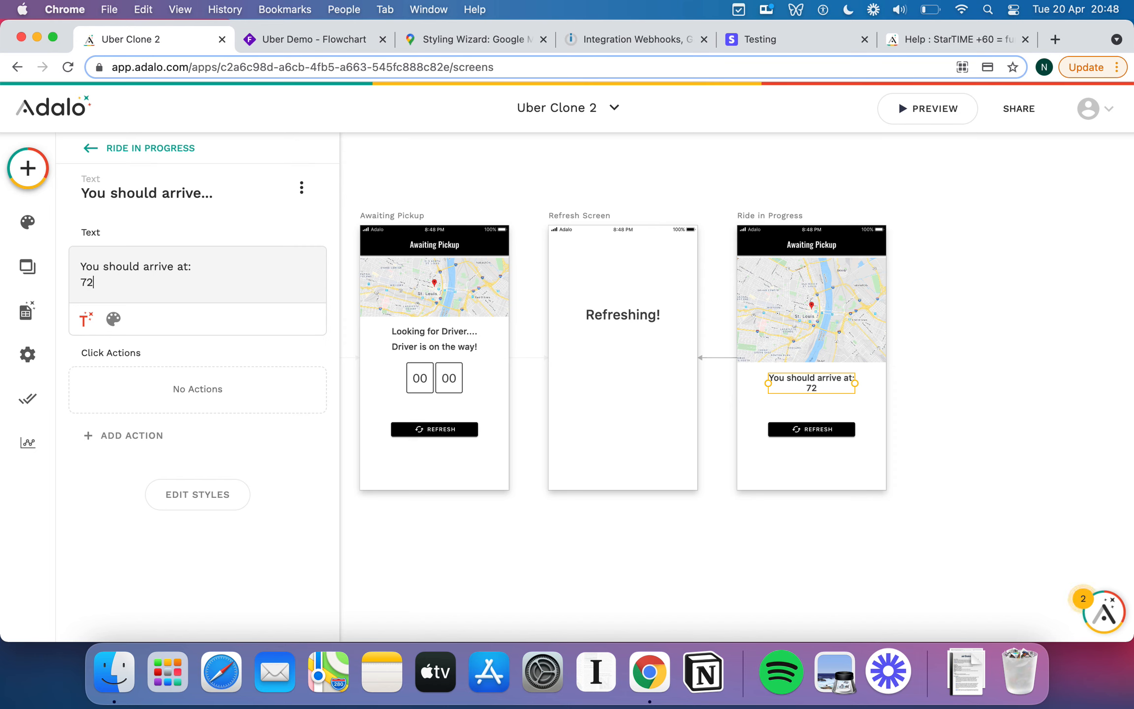
text(:20pm)
drag(811, 426, 812, 451)
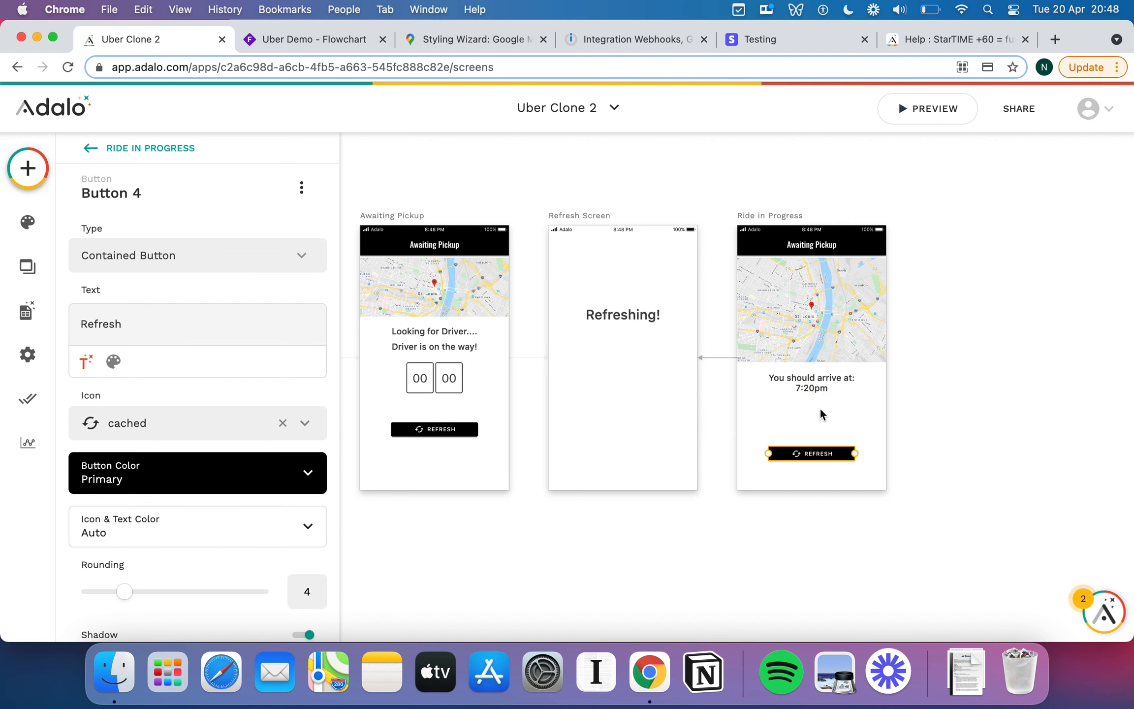
Duplicate the arrival text below it and delete the time line from the copy.
click(815, 387)
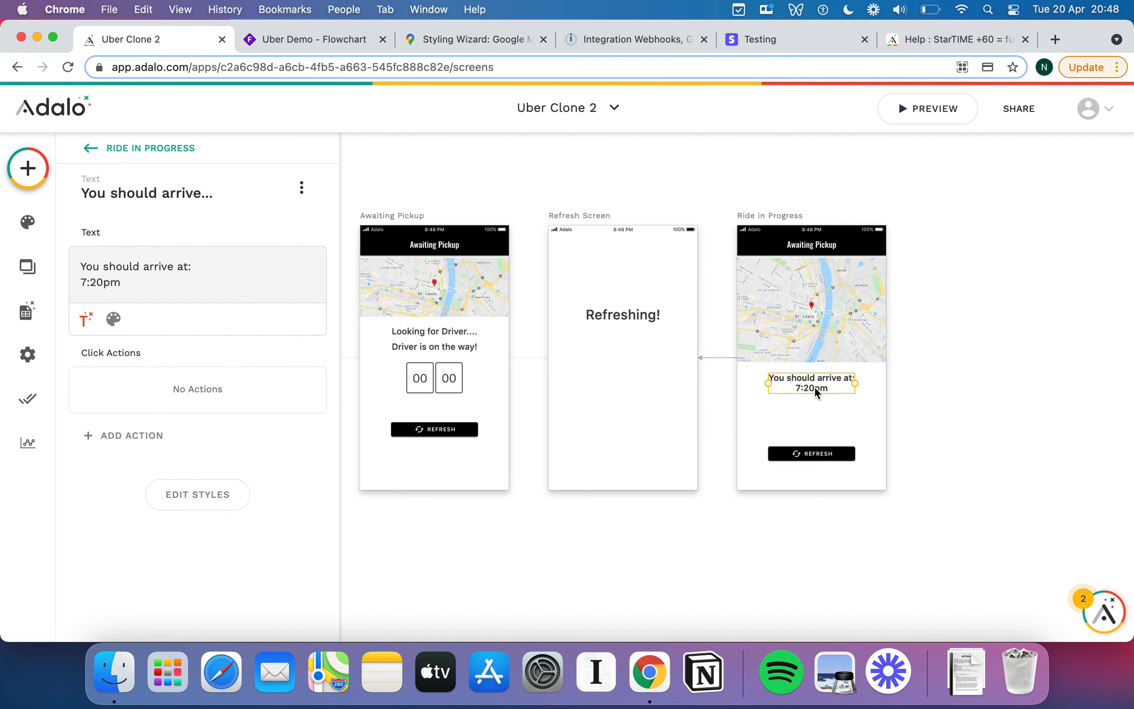
drag(814, 388, 814, 417)
double_click(814, 418)
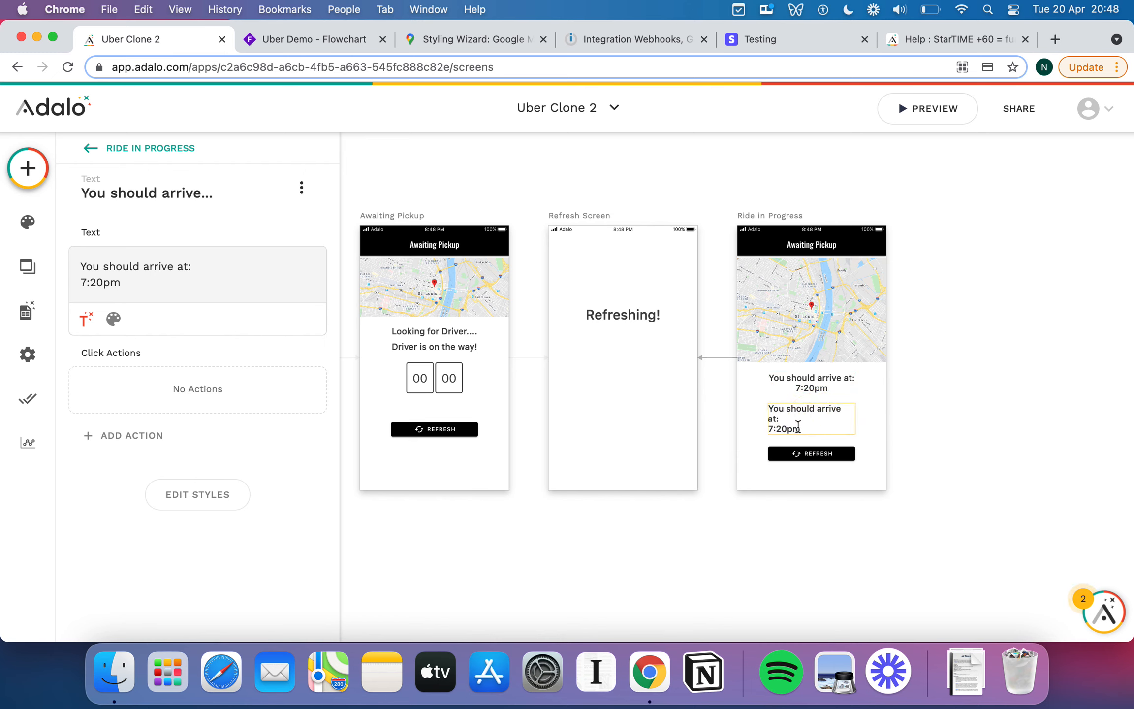
triple_click(797, 428)
key(BackSpace)
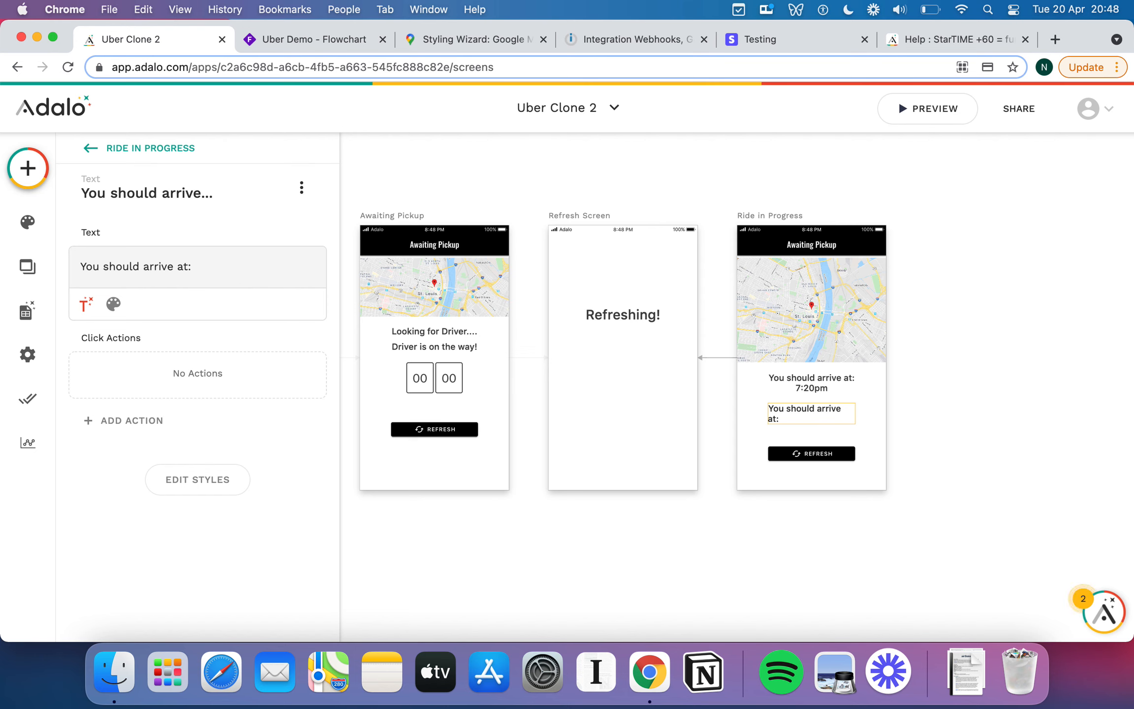
Replace the copied text with 'Total Fare: £5.00'.
triple_click(774, 412)
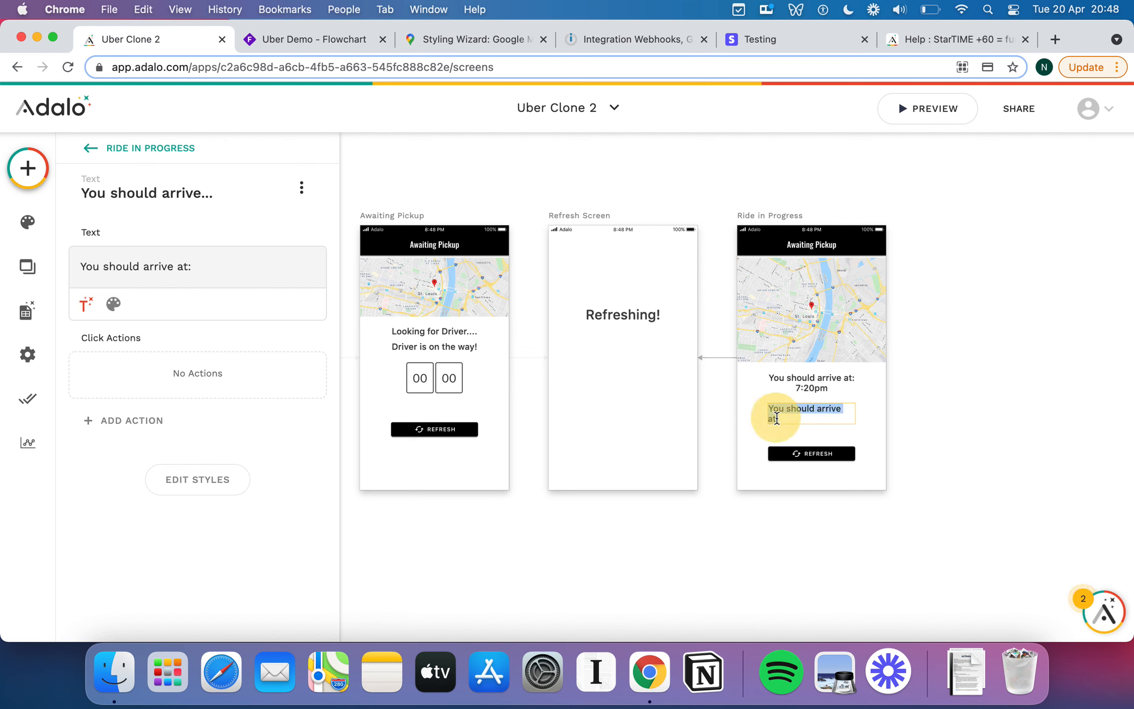
text(Total F)
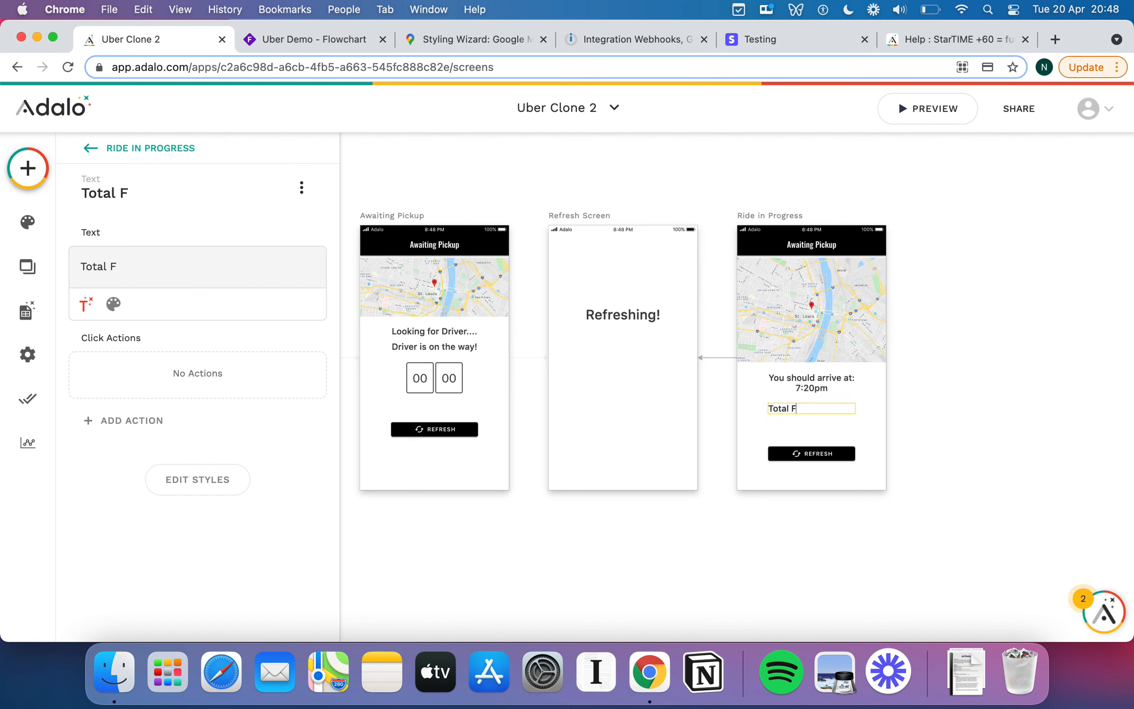
text(are: £5.)
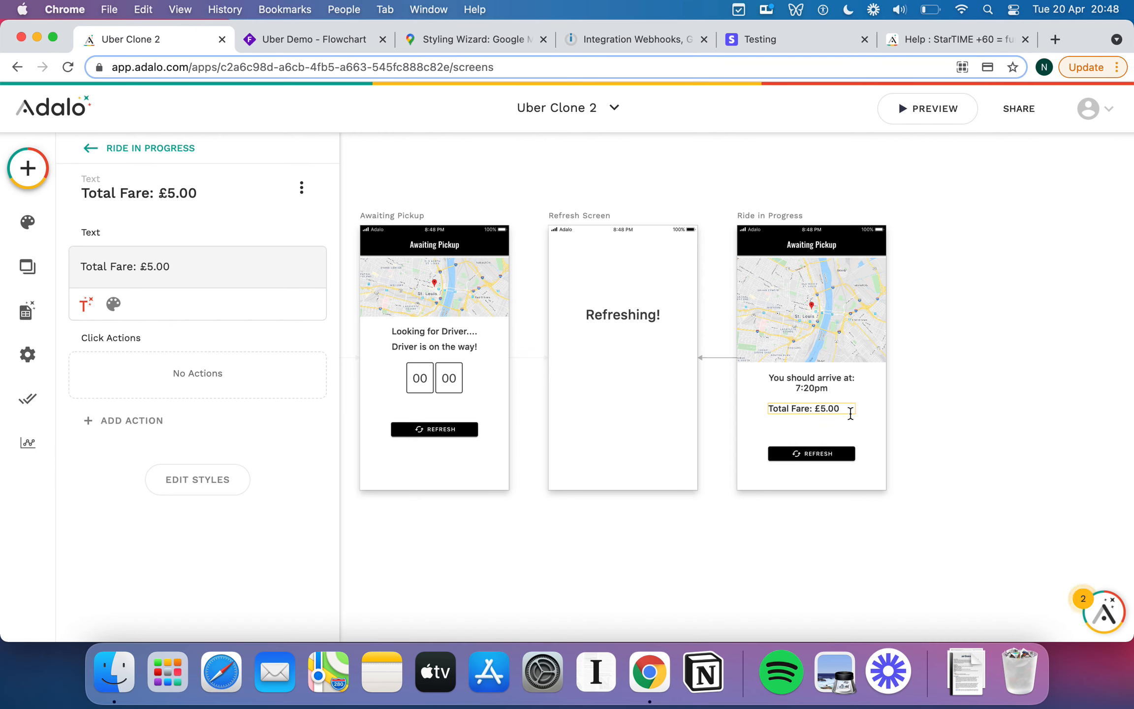
click(830, 383)
Move the Refresh button up just beneath the Total Fare line and start resizing it.
click(795, 389)
click(825, 403)
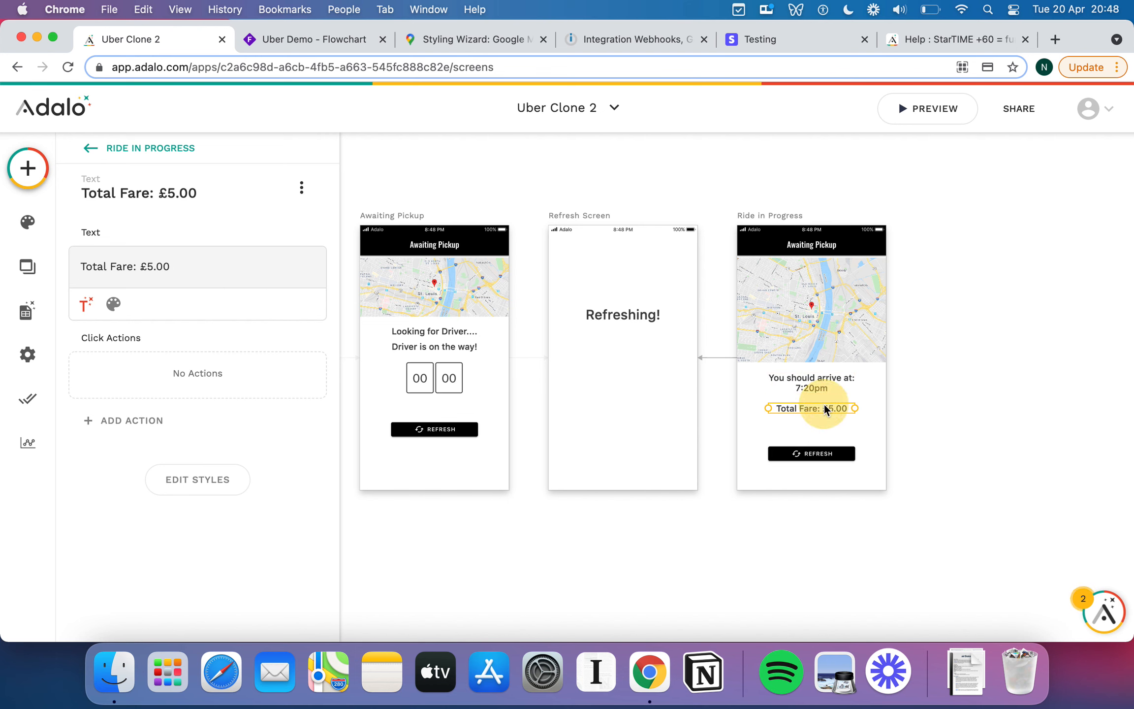
click(819, 454)
drag(819, 444, 818, 438)
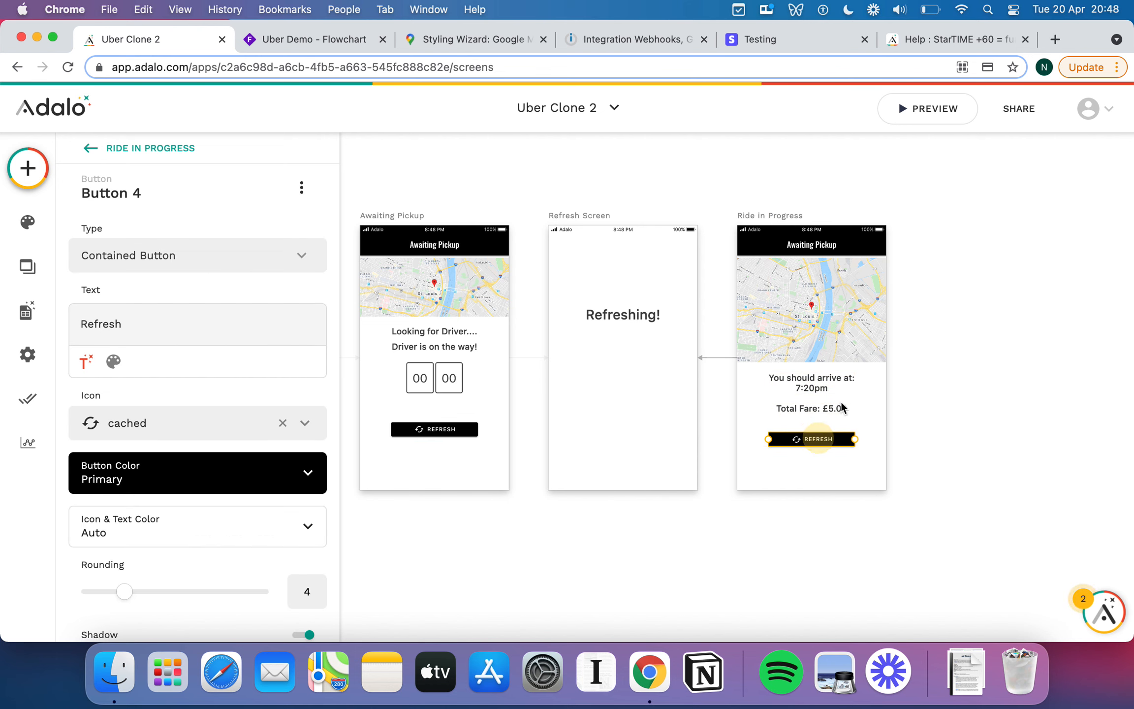
click(836, 409)
triple_click(191, 264)
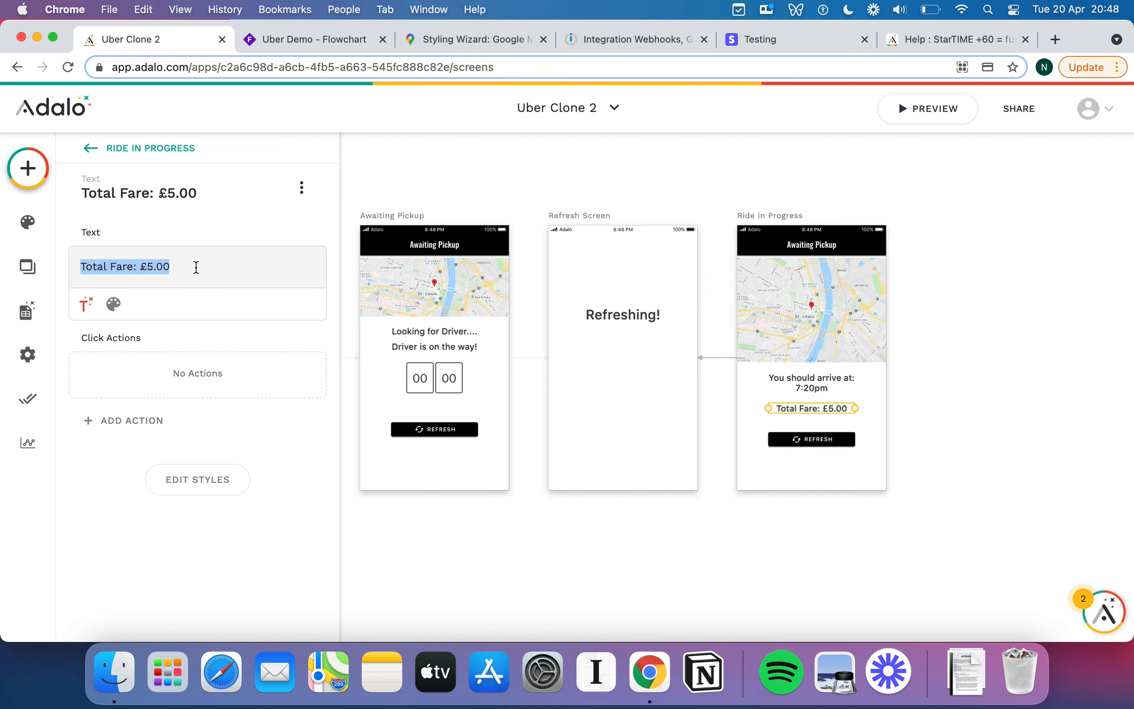
click(820, 440)
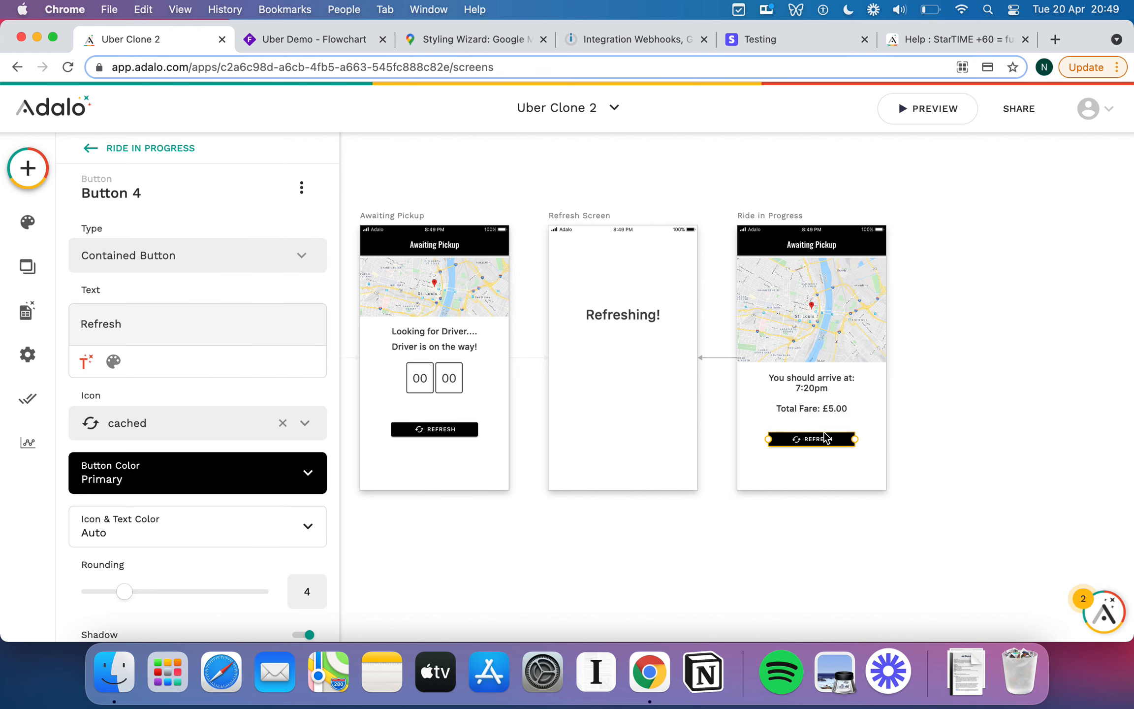
drag(852, 443, 855, 442)
Change the Refresh button's label to 'Finish Ride'.
click(86, 361)
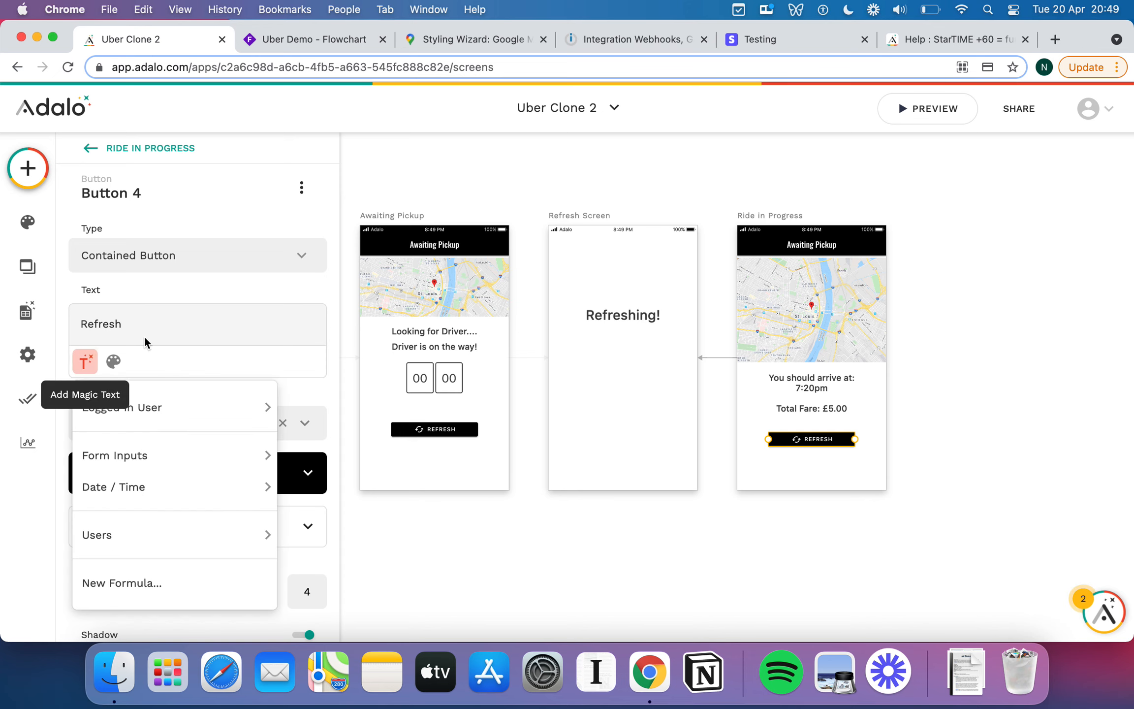
click(823, 466)
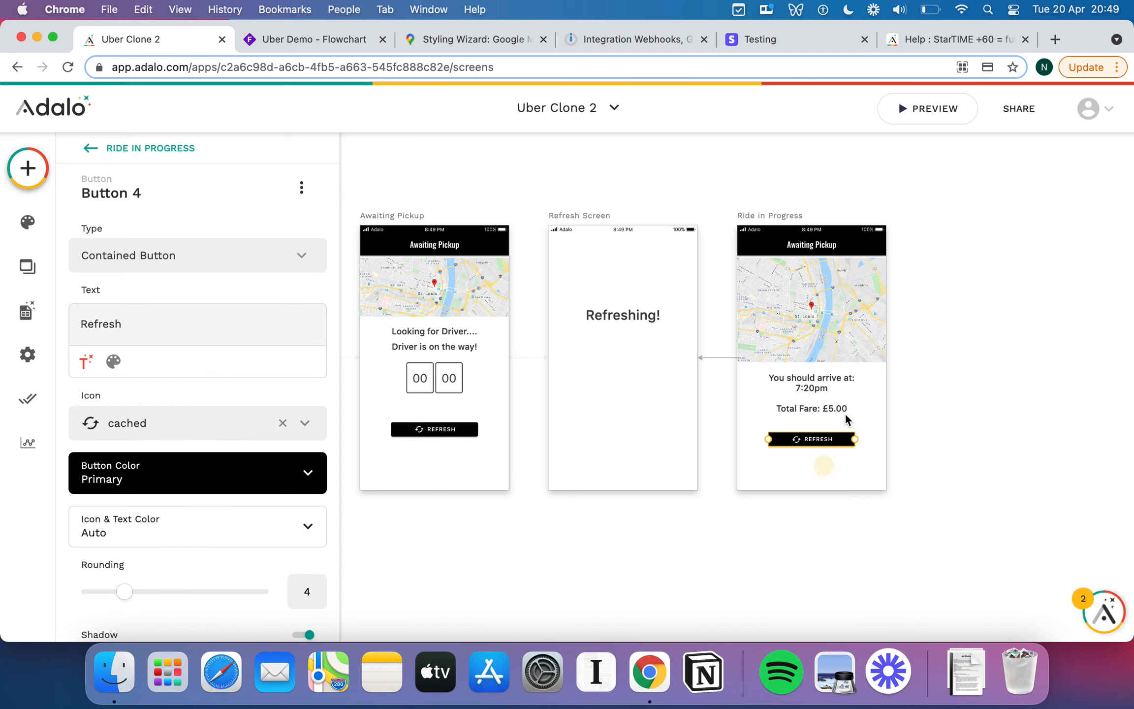
click(822, 438)
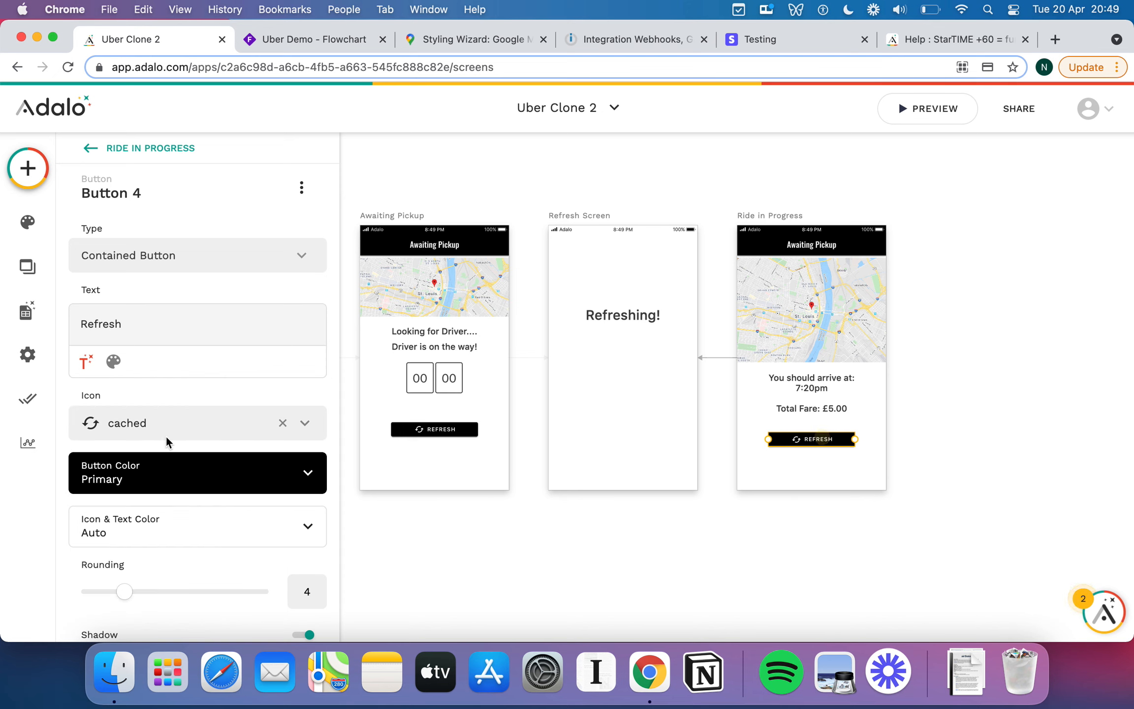
double_click(159, 321)
text(Finish Ride)
Give the button a flag icon and widen it.
click(179, 475)
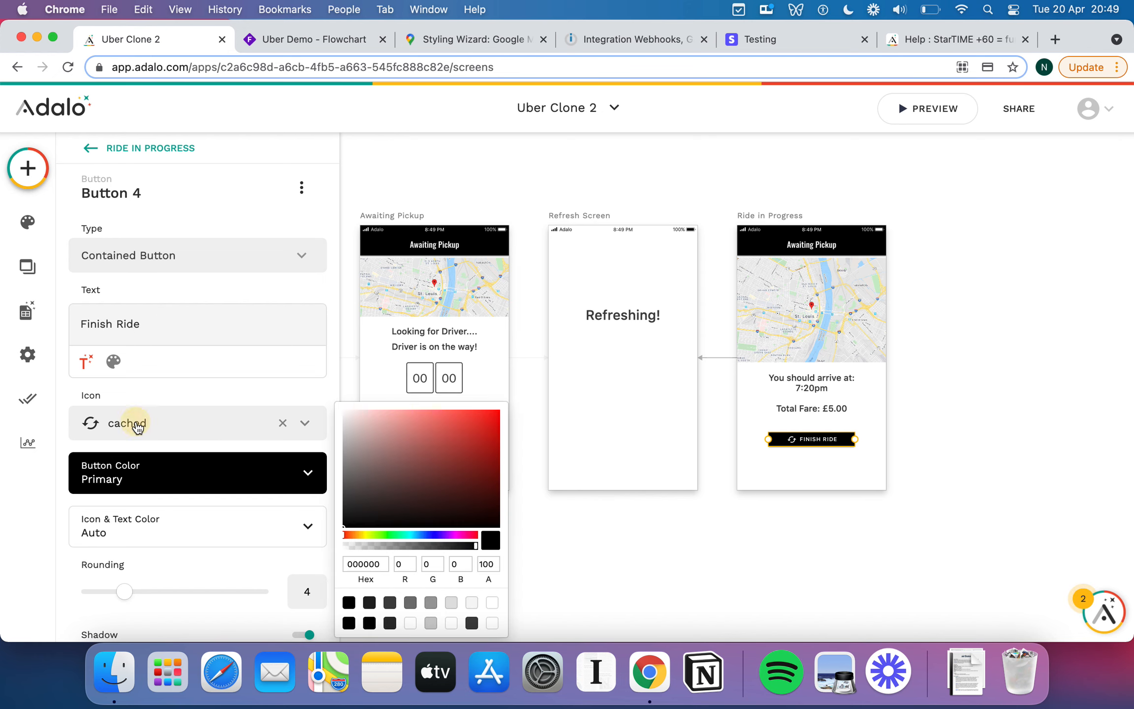
click(144, 423)
click(144, 422)
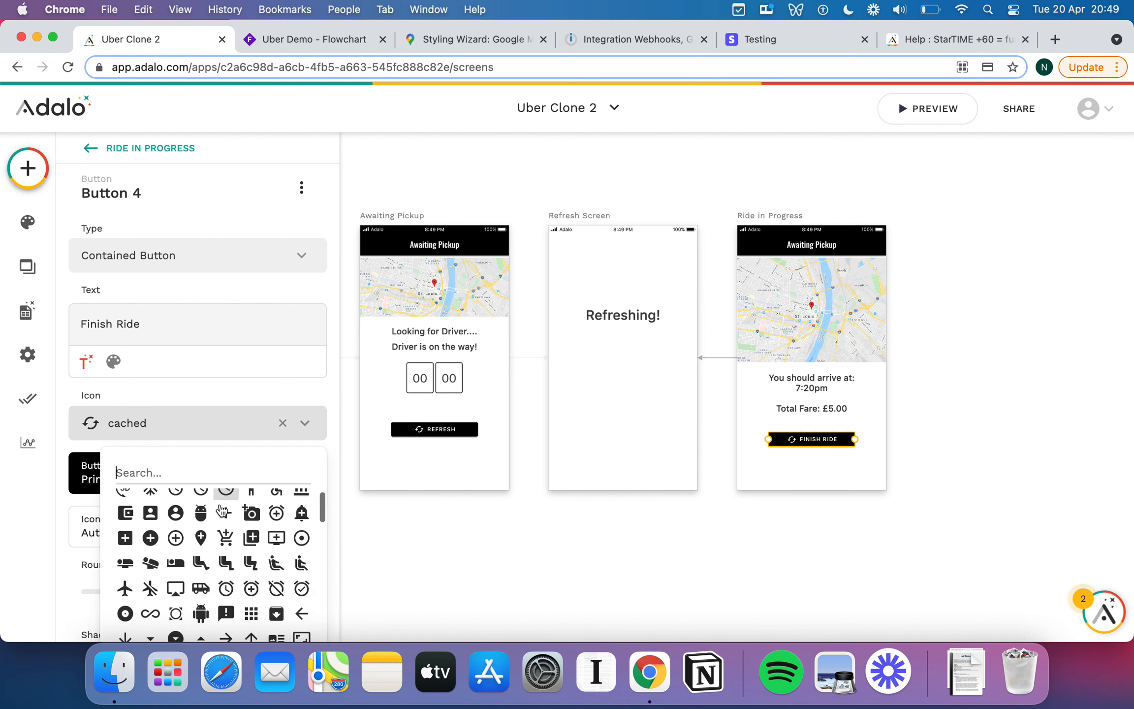
scroll(224, 512, down, 2)
text(finish)
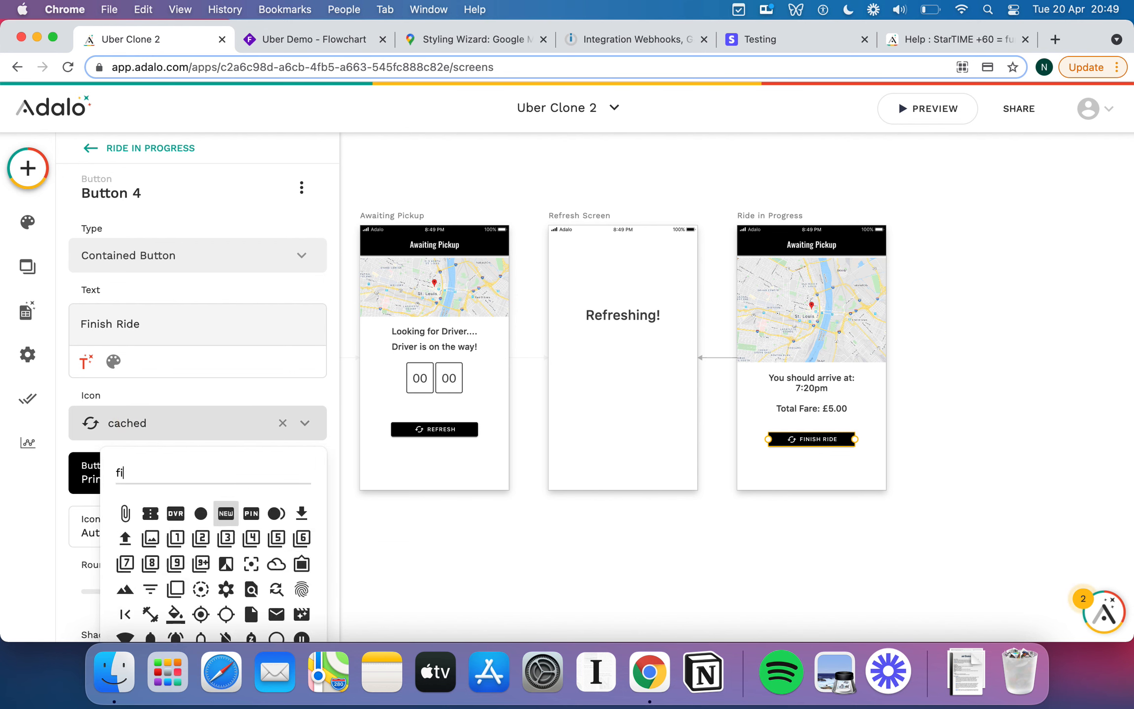
key(BackSpace)
key(BackSpace)
key(BackSpace)
key(BackSpace)
key(BackSpace)
text(lag)
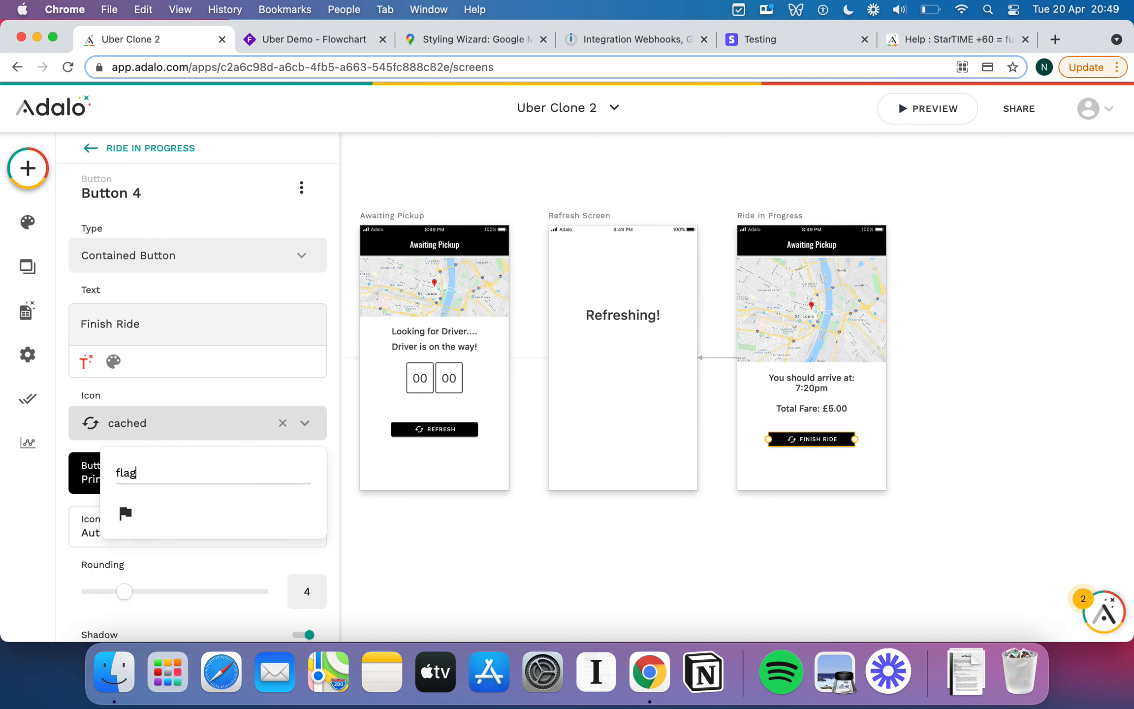
click(125, 513)
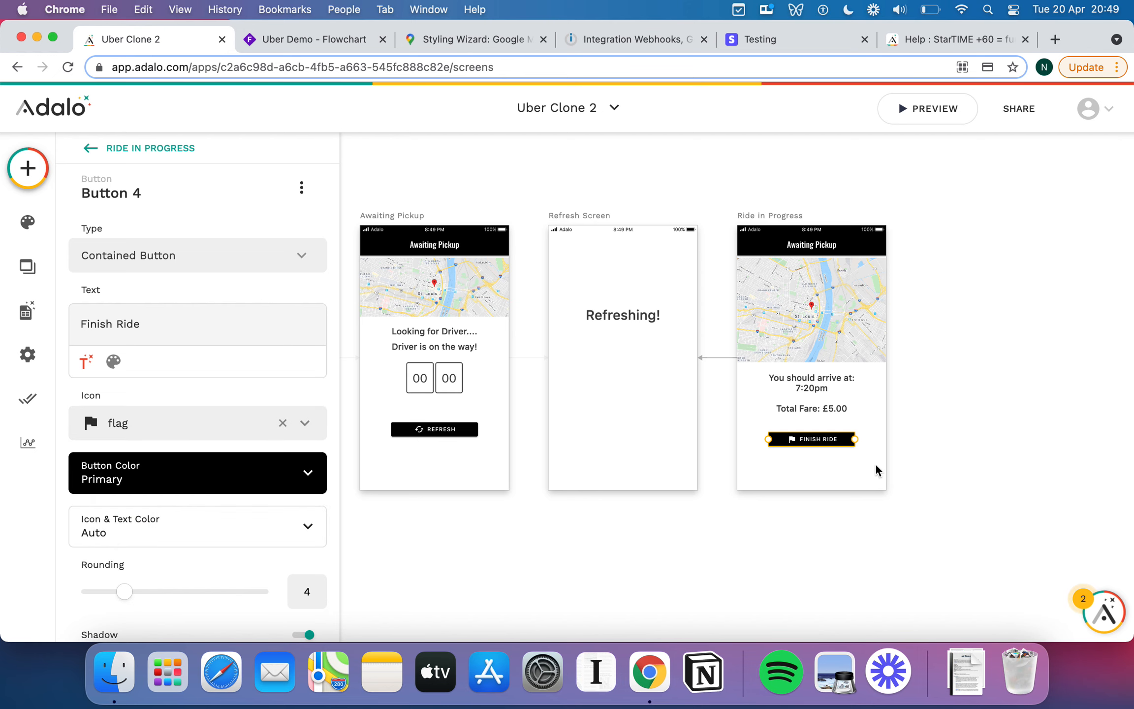
mouse_move(855, 439)
mouse_down()
mouse_move(869, 441)
mouse_move(835, 441)
mouse_up()
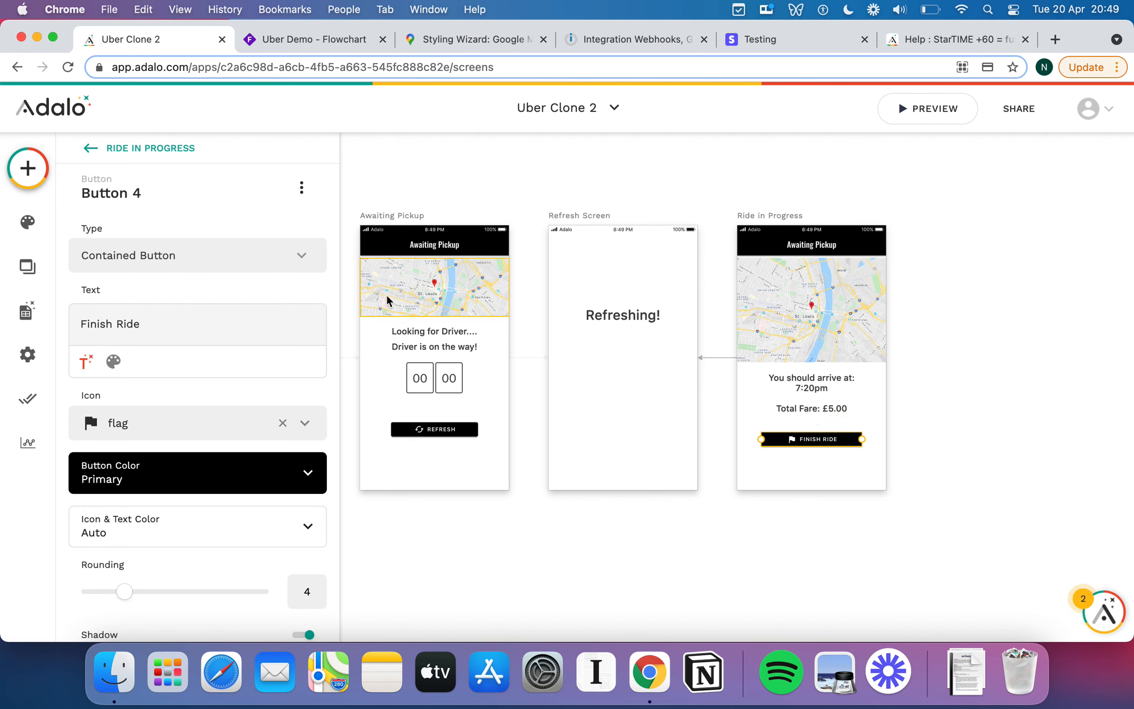
click(821, 437)
Add a second Link action to a new blank screen named 'Rate your Ride'.
scroll(271, 435, down, 4)
click(182, 583)
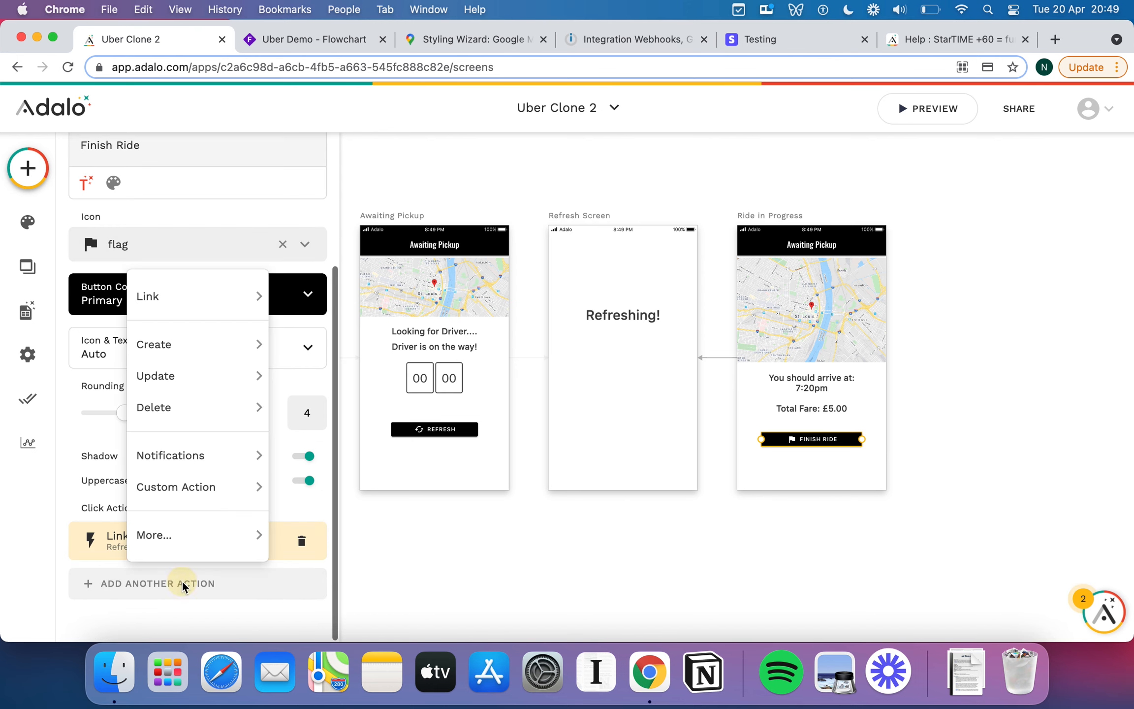
mouse_move(211, 300)
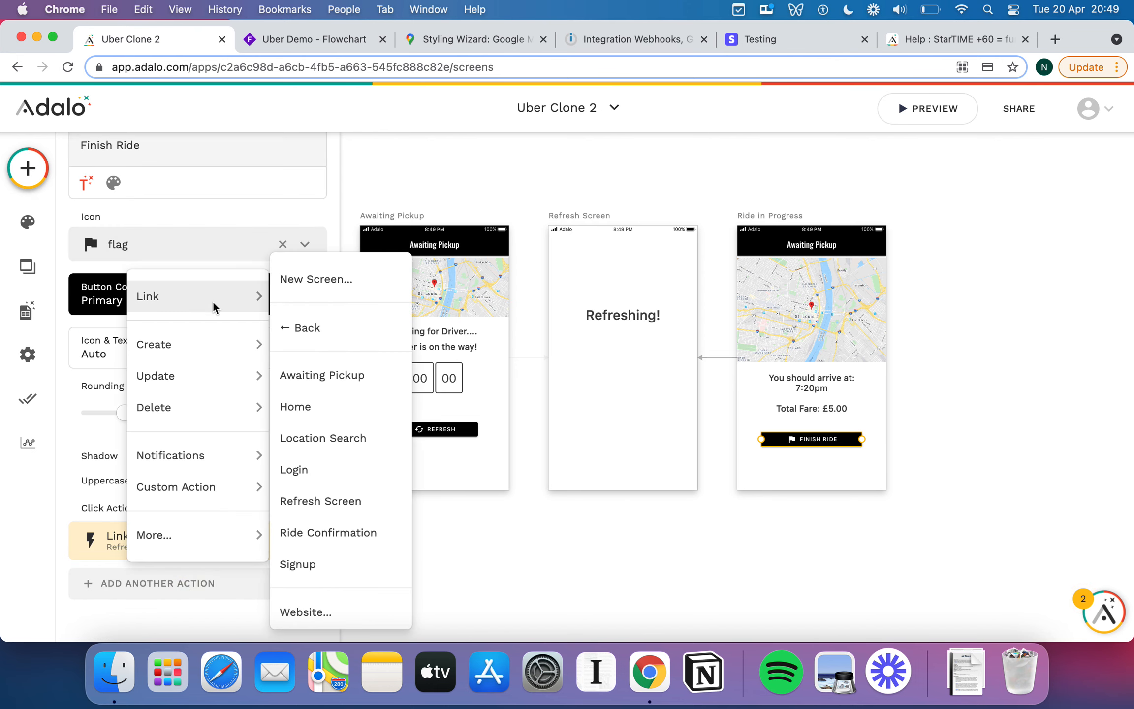
click(298, 283)
text(R)
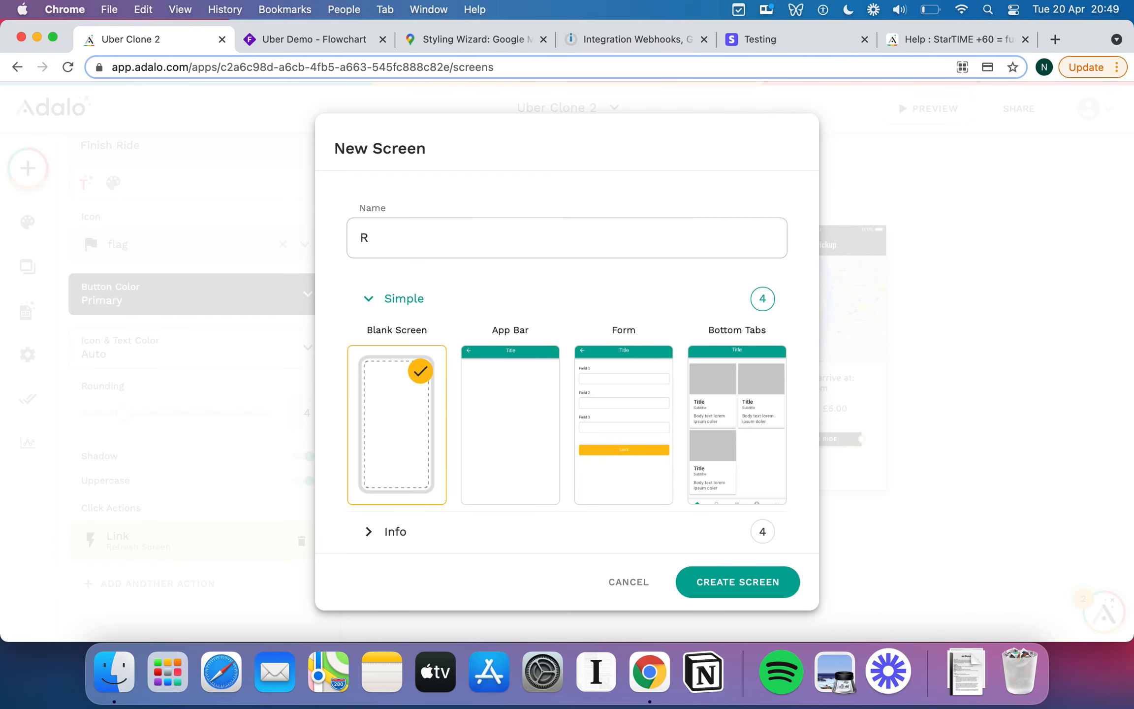
text(ate hyour Ride)
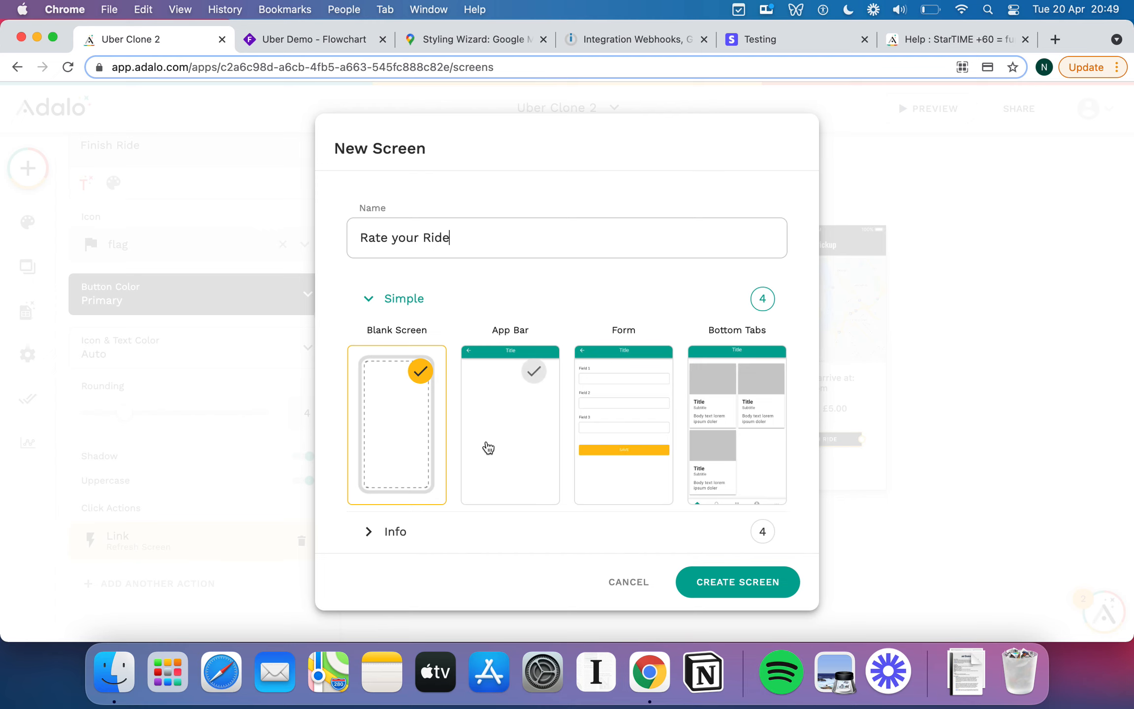
click(424, 423)
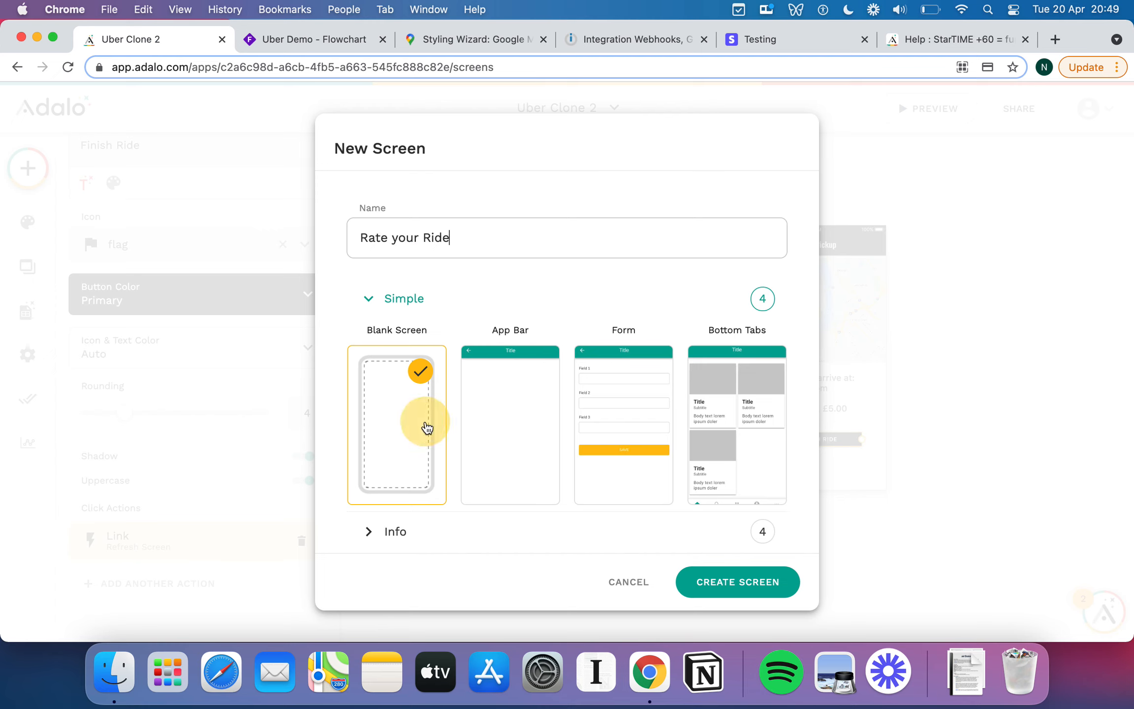
click(769, 585)
scroll(967, 431, right, 2)
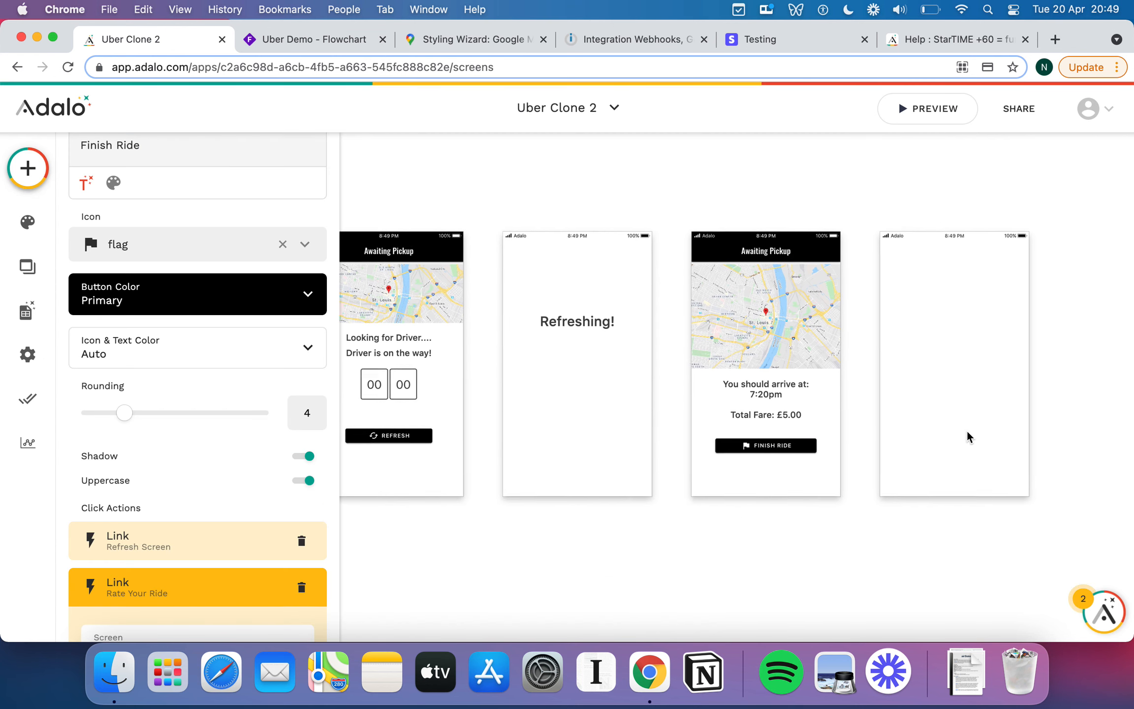
scroll(839, 424, right, 2)
scroll(839, 423, right, 2)
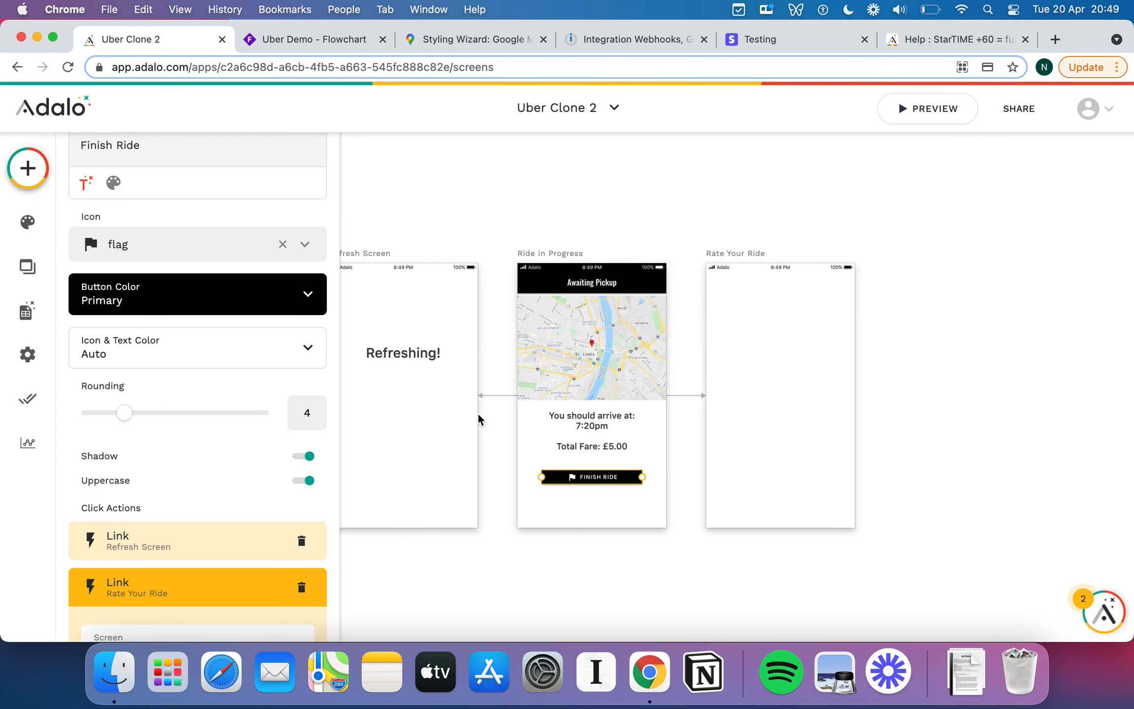
scroll(261, 317, up, 5)
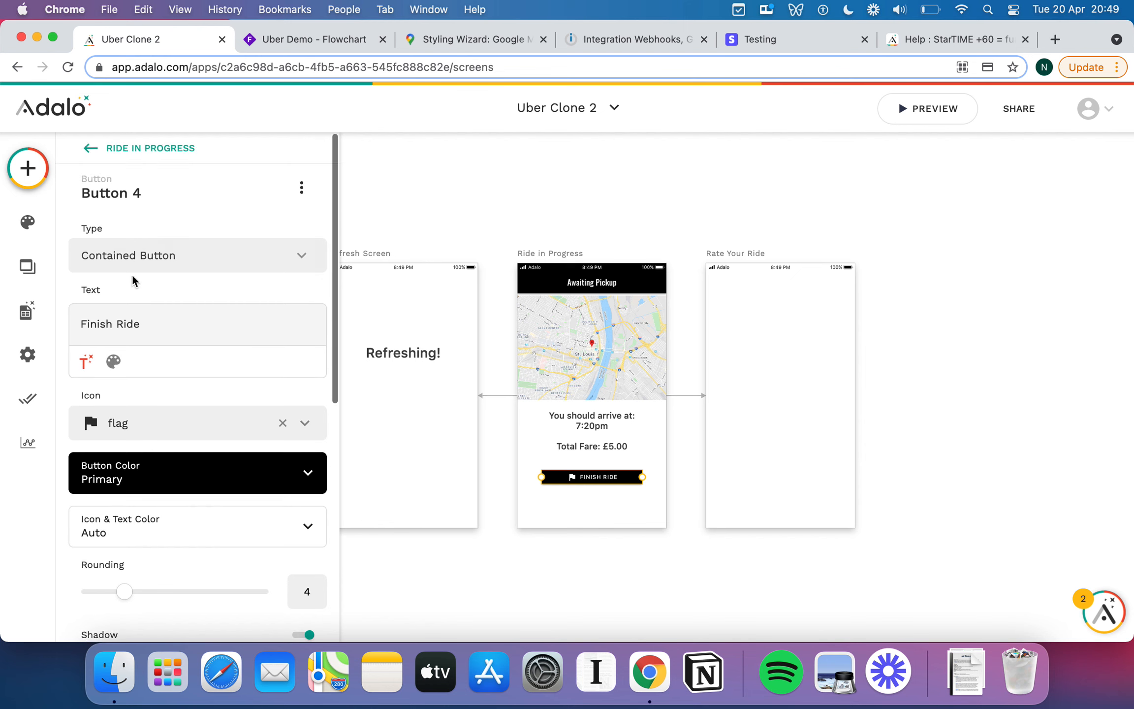
Add an image component near the top of Rate Your Ride.
click(31, 170)
scroll(134, 362, down, 6)
drag(126, 294, 779, 336)
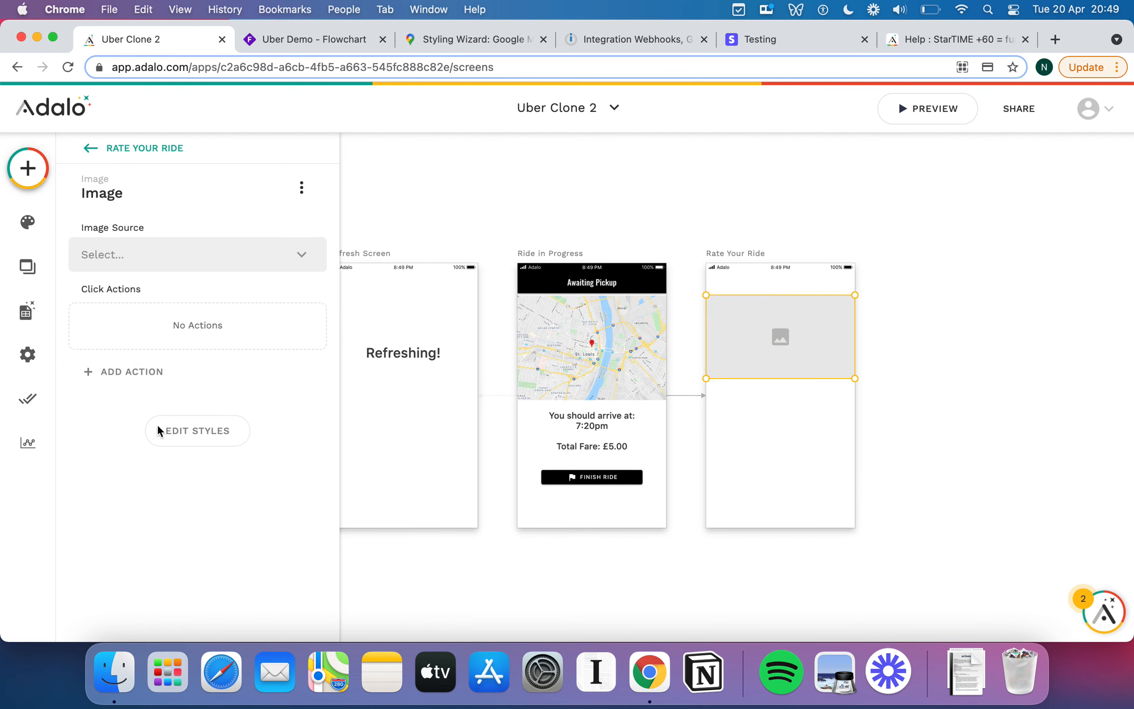
click(185, 430)
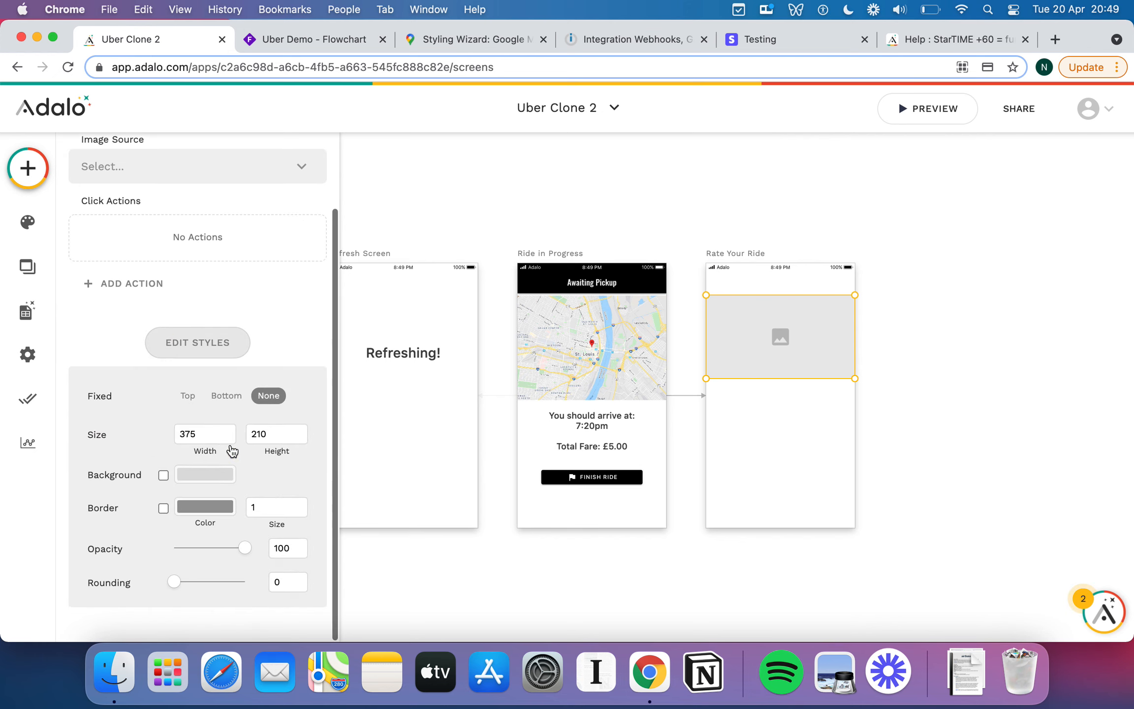
click(245, 178)
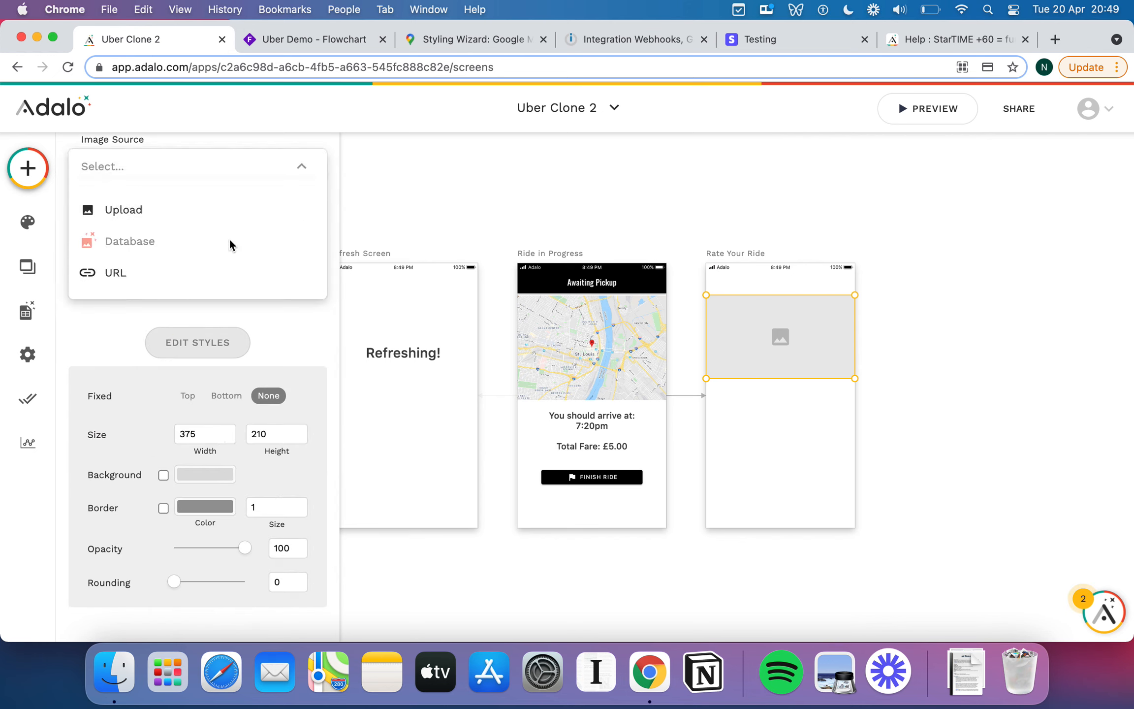
click(102, 333)
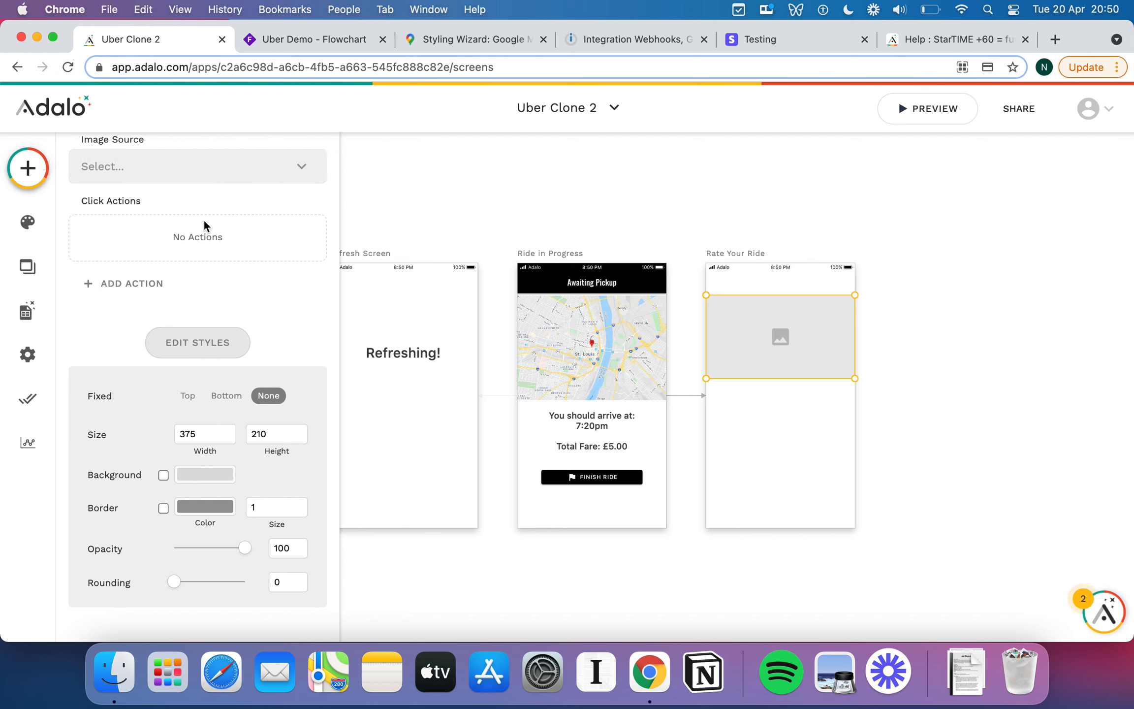
Size the image 300 by 300, round it fully, and centre it at the top.
click(209, 434)
double_click(208, 434)
text(300)
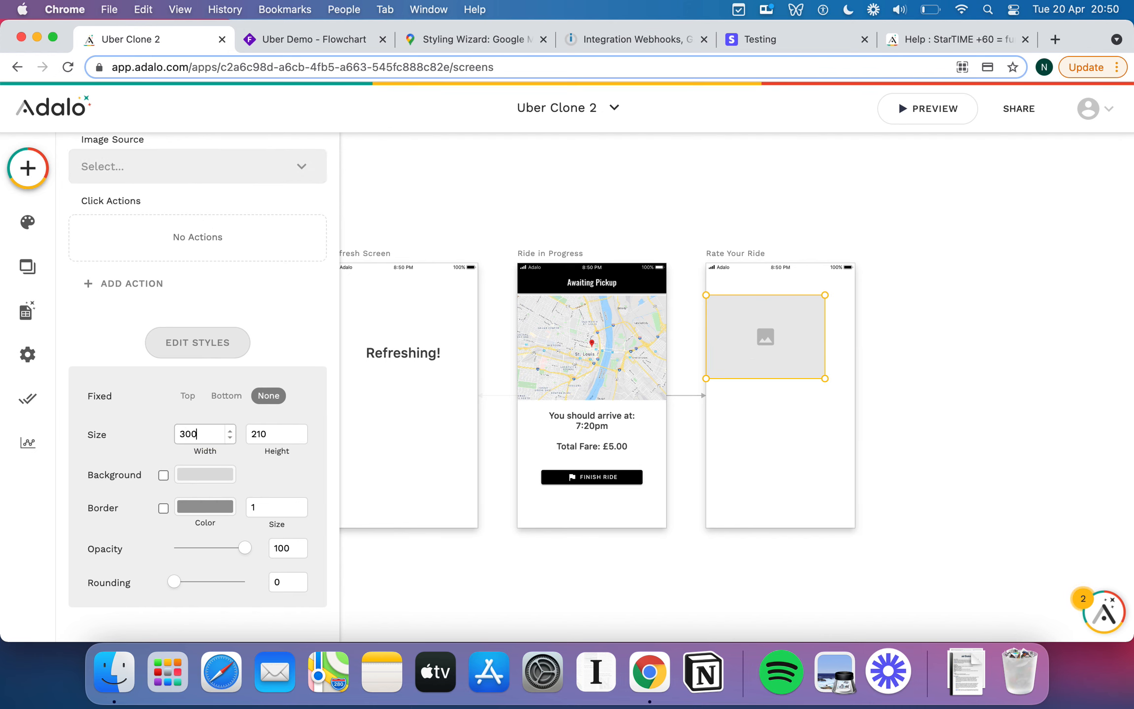
double_click(277, 433)
text(300)
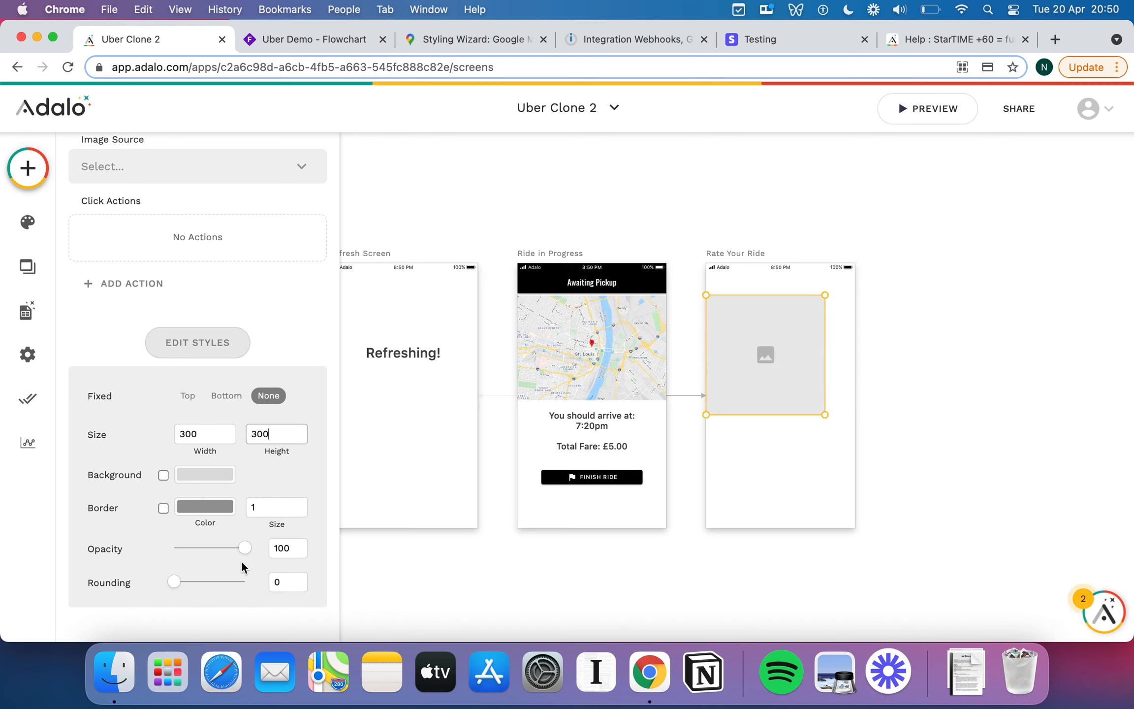
drag(173, 583, 310, 587)
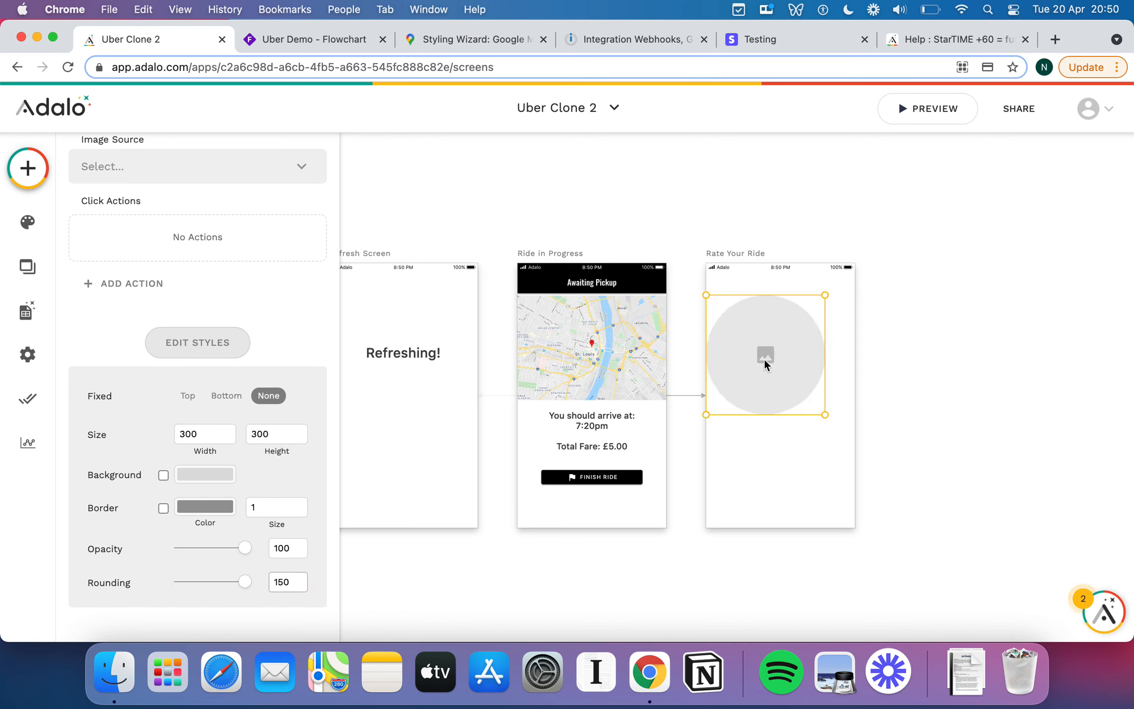
drag(764, 358, 781, 349)
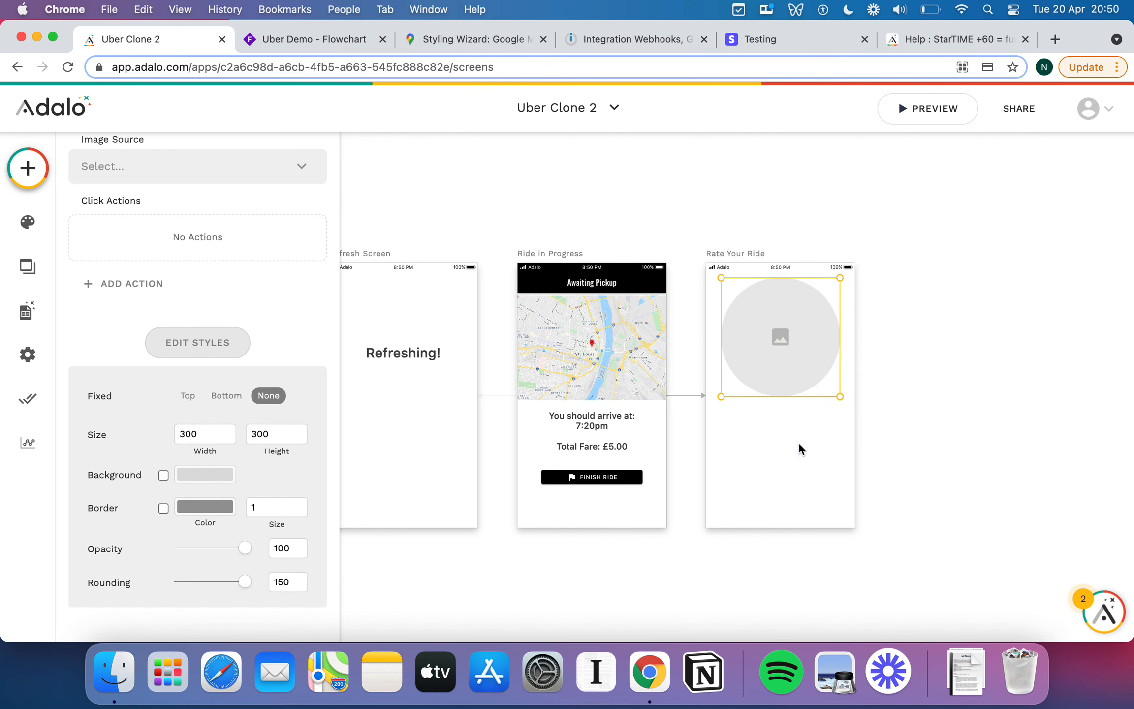
click(799, 444)
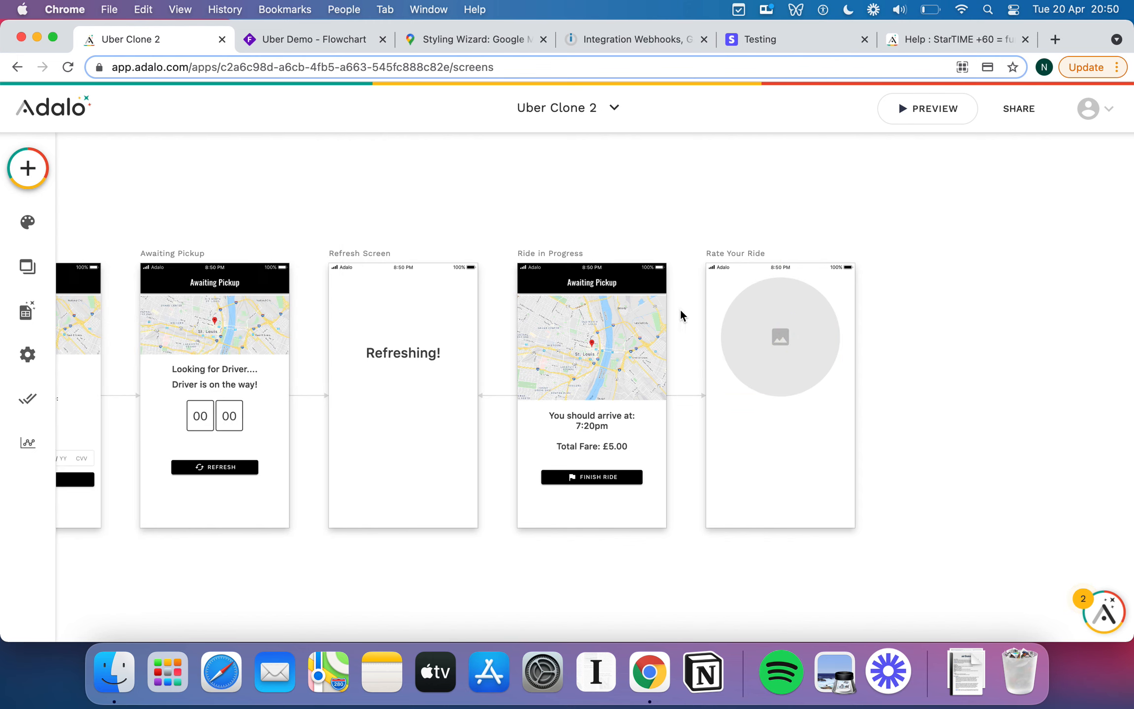
Add a text element under the circle reading 'Thanks! How was your ride with?'.
click(22, 189)
drag(161, 348, 769, 414)
click(771, 413)
triple_click(96, 267)
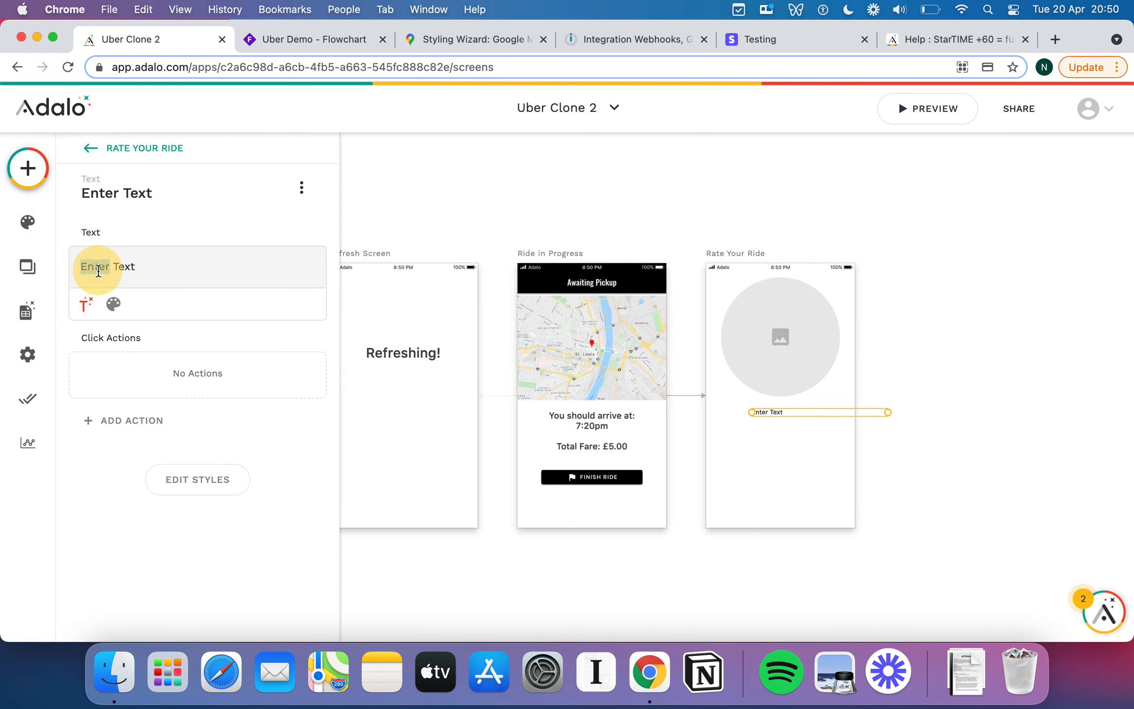
text(Thanks! How was y)
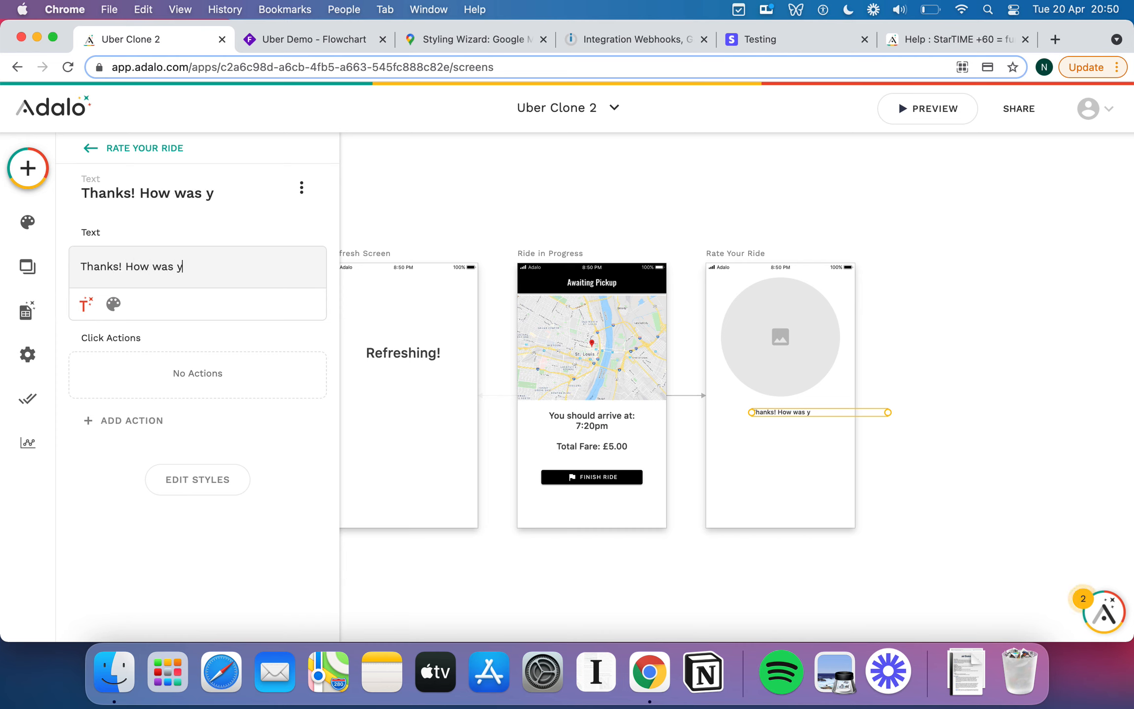
text(our ride w)
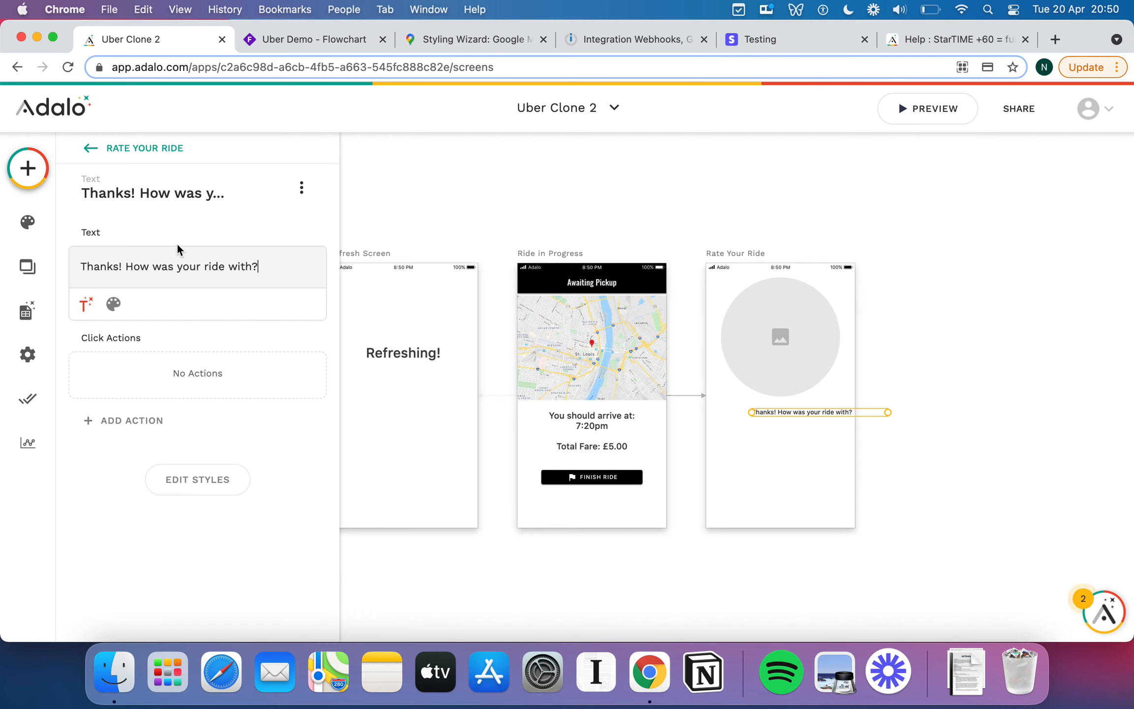
text(ith?)
Centre-align the caption, set its font size to 22, and centre it under the circle.
click(86, 304)
click(287, 304)
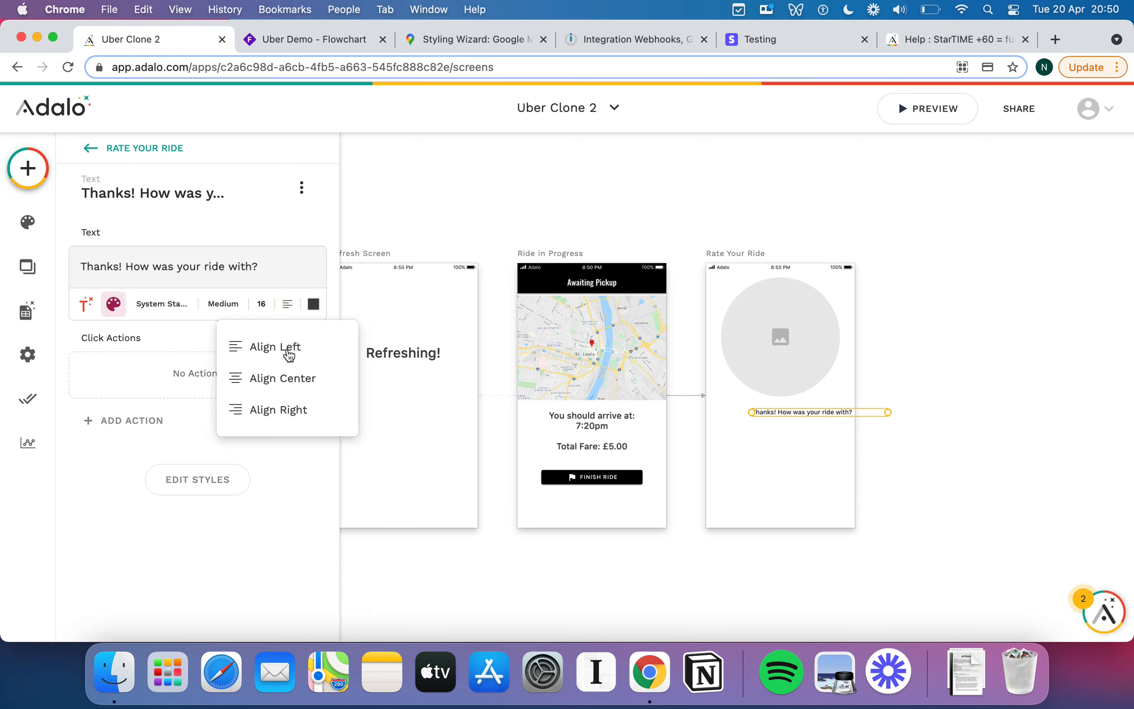
click(284, 378)
click(262, 304)
text(22)
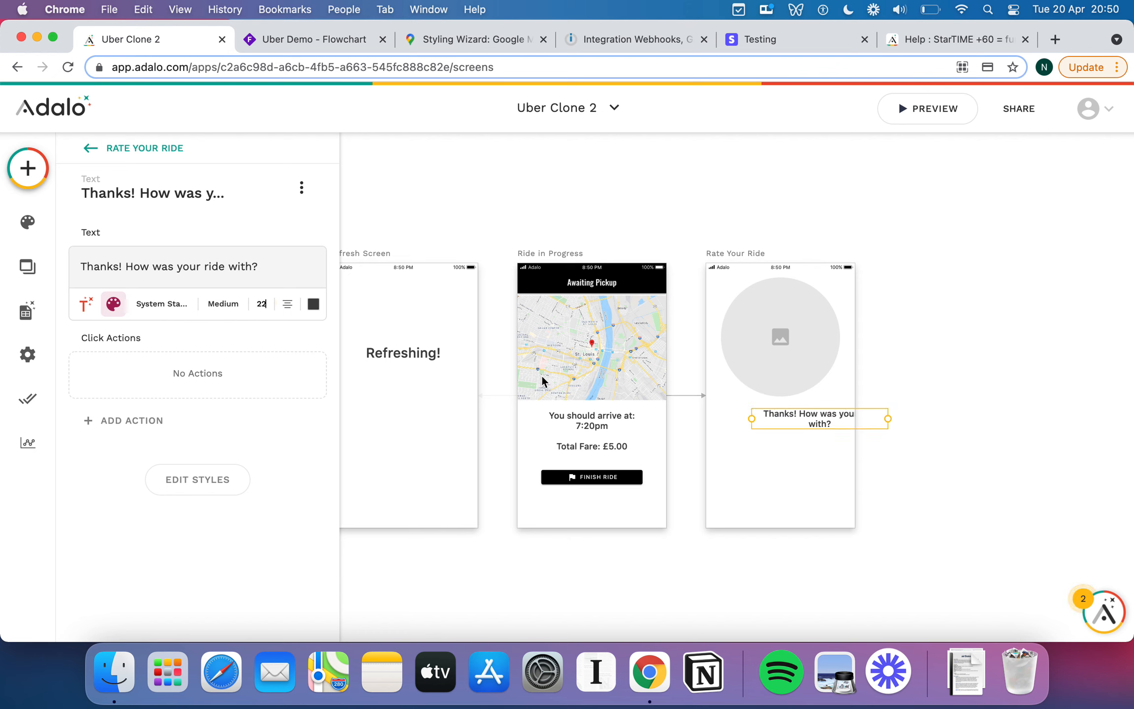
mouse_move(806, 420)
mouse_down()
mouse_move(781, 414)
mouse_move(788, 423)
mouse_up()
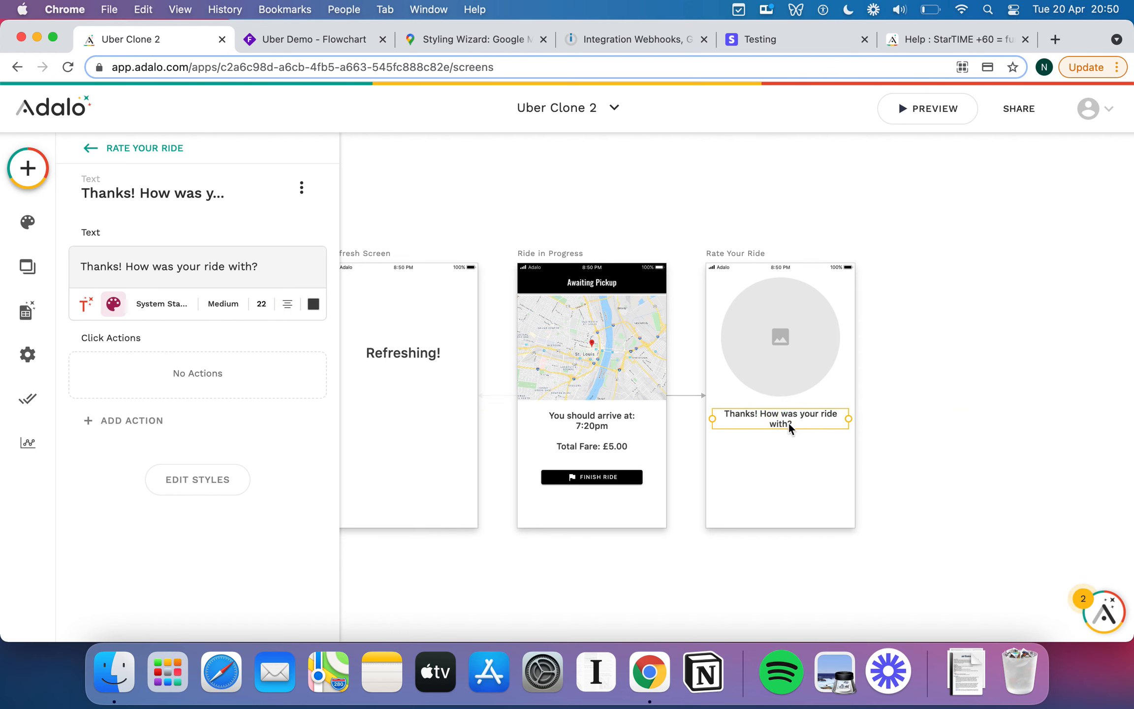
click(797, 470)
click(28, 168)
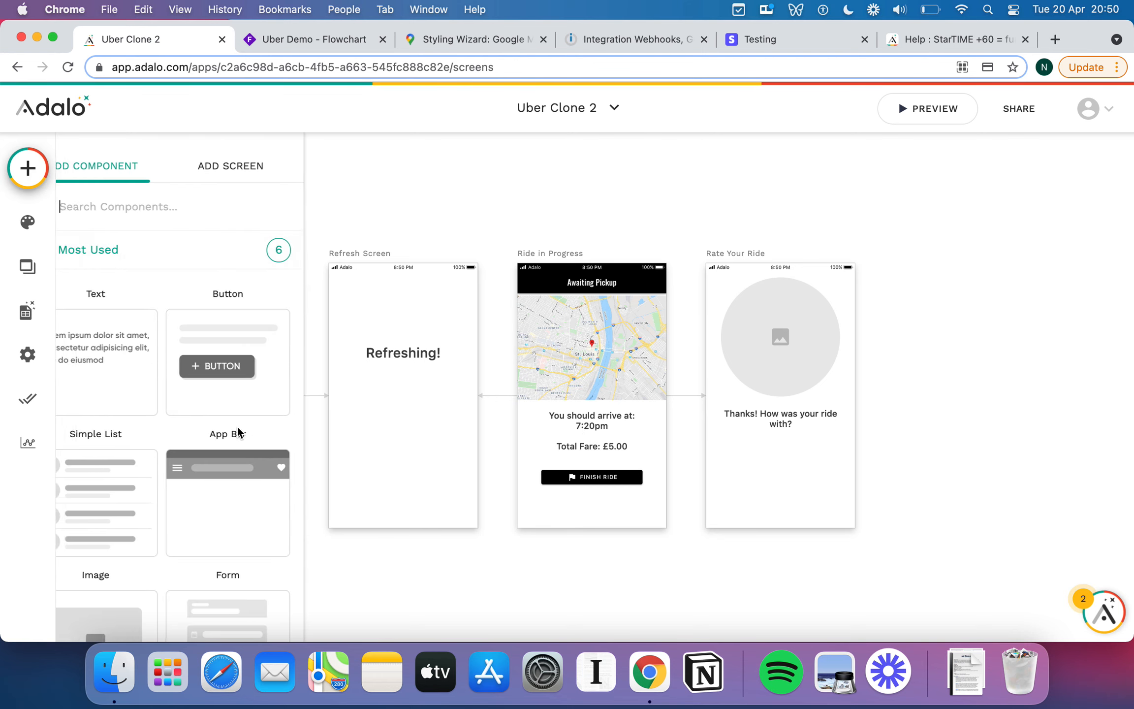
Place a Star Rating component below the caption.
scroll(238, 433, down, 10)
click(143, 529)
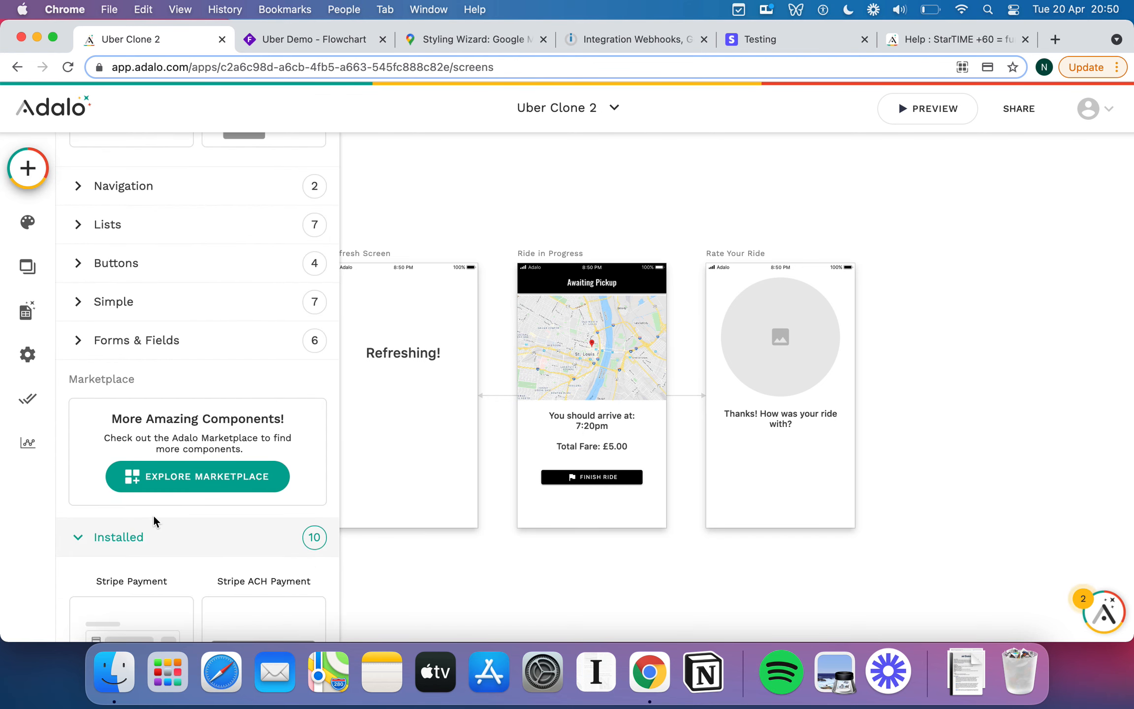
scroll(154, 520, down, 9)
click(119, 471)
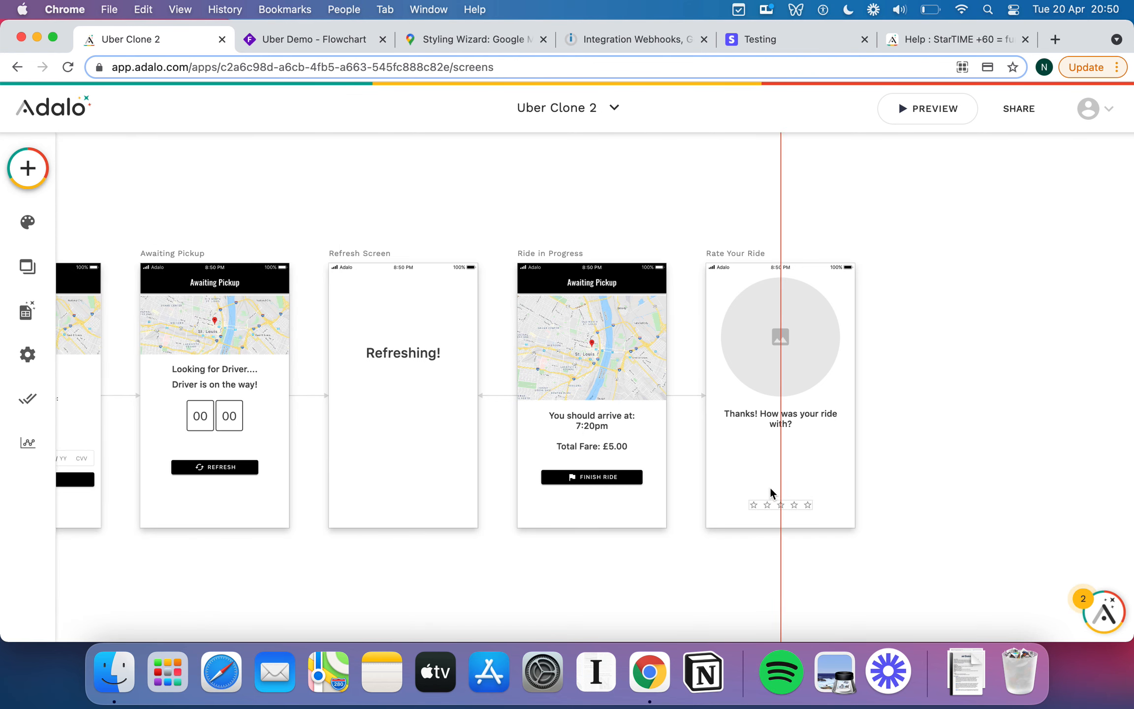
click(782, 452)
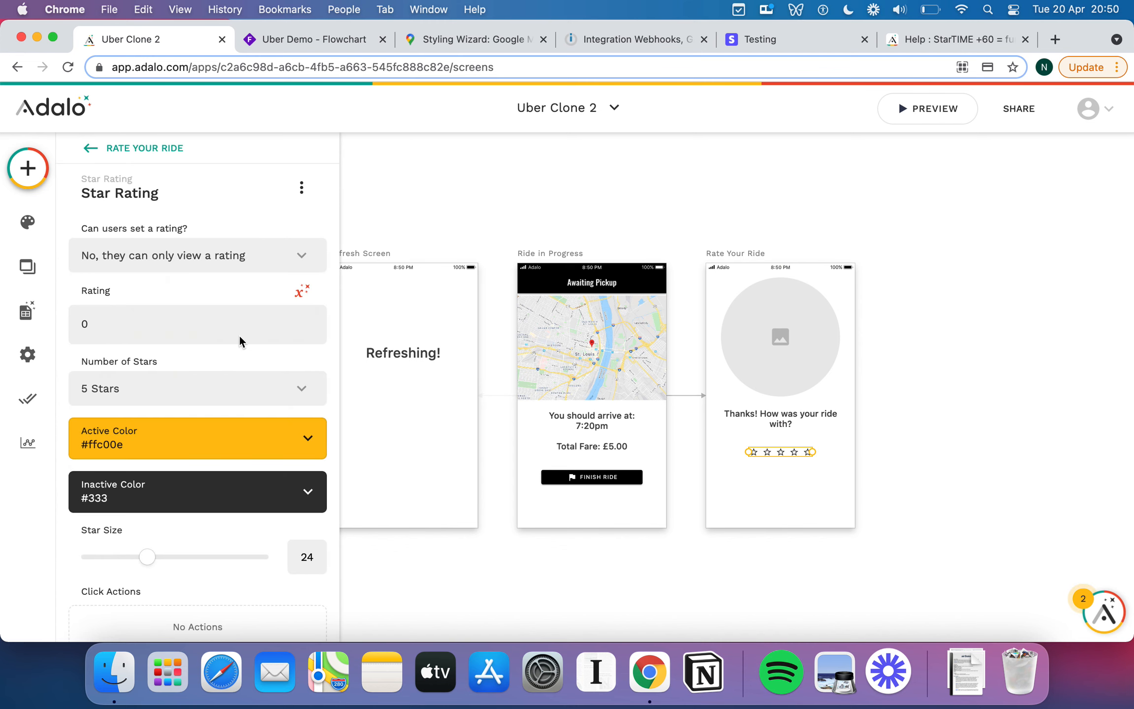
Add a button below the star rating and select its label text.
click(31, 176)
click(260, 364)
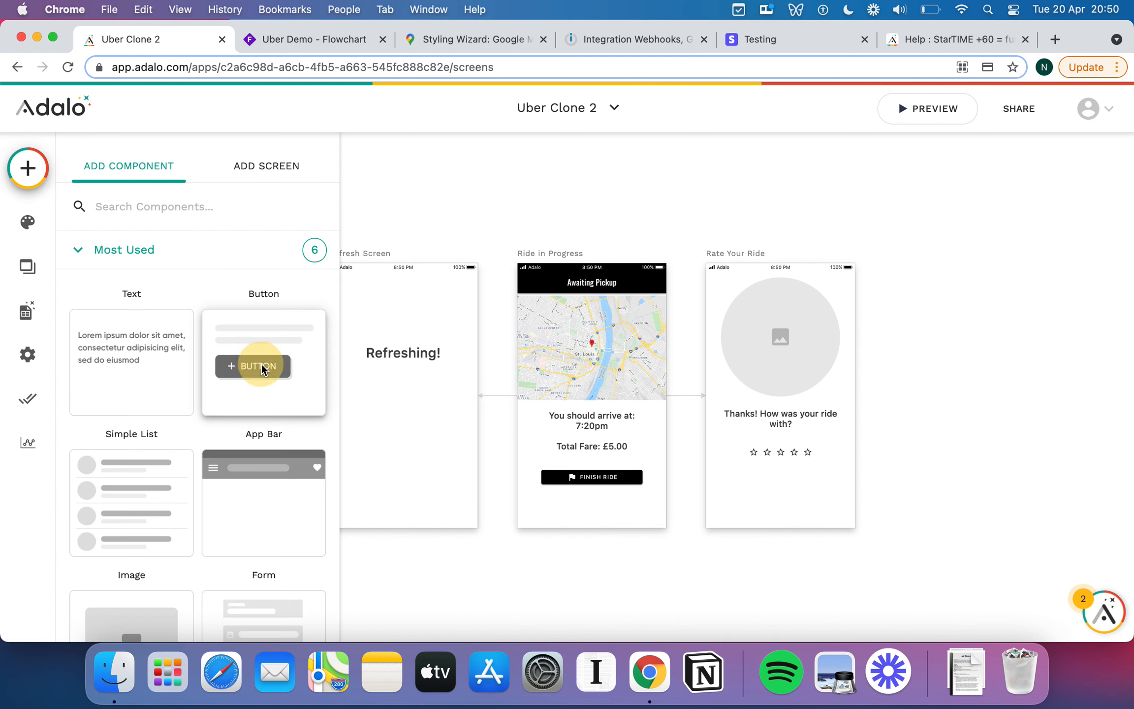
click(784, 478)
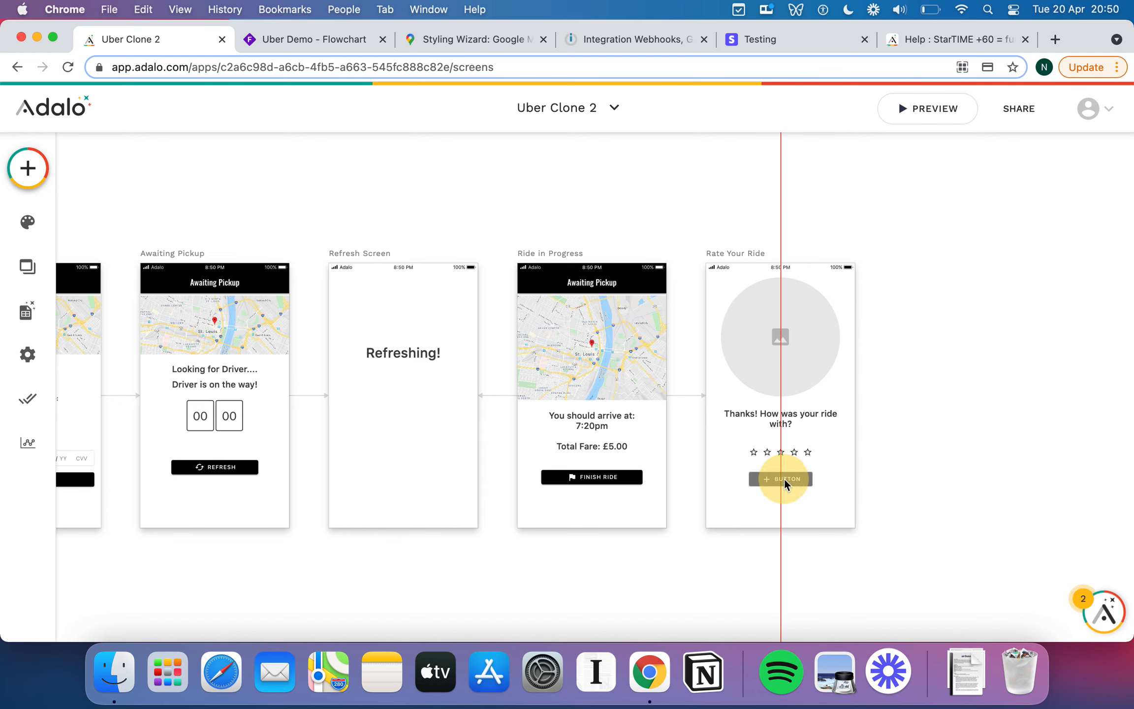
double_click(131, 317)
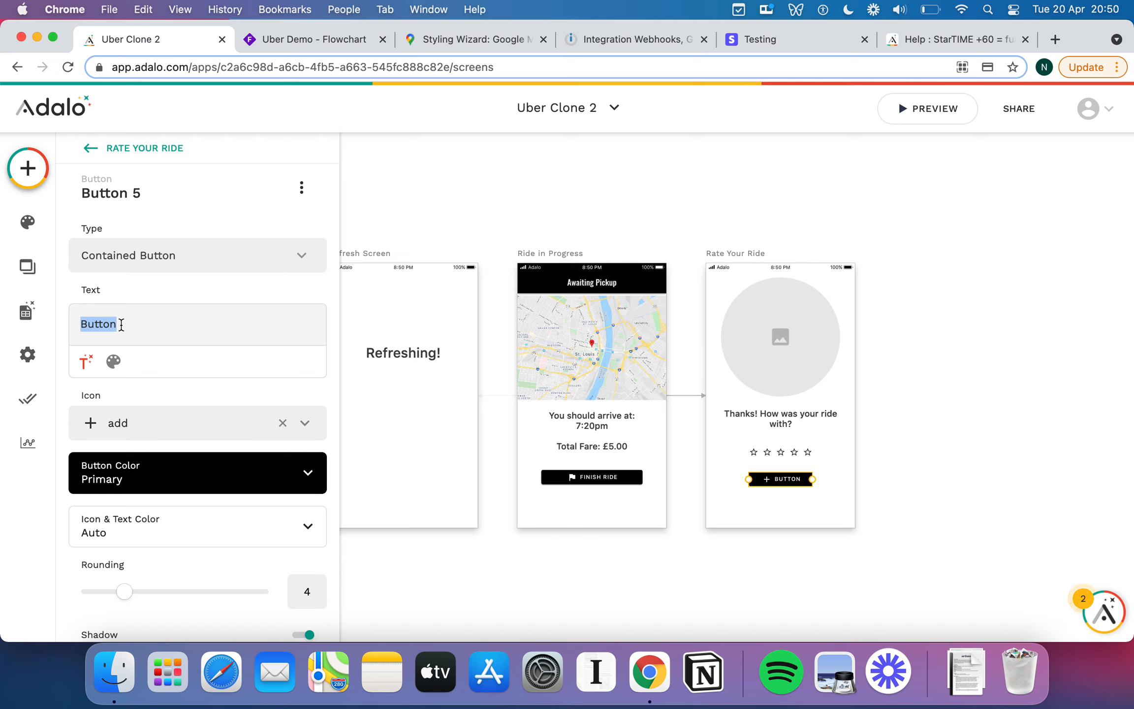
Replace the old button on Rate Your Ride with a new button labelled 'Finish'.
key(BackSpace)
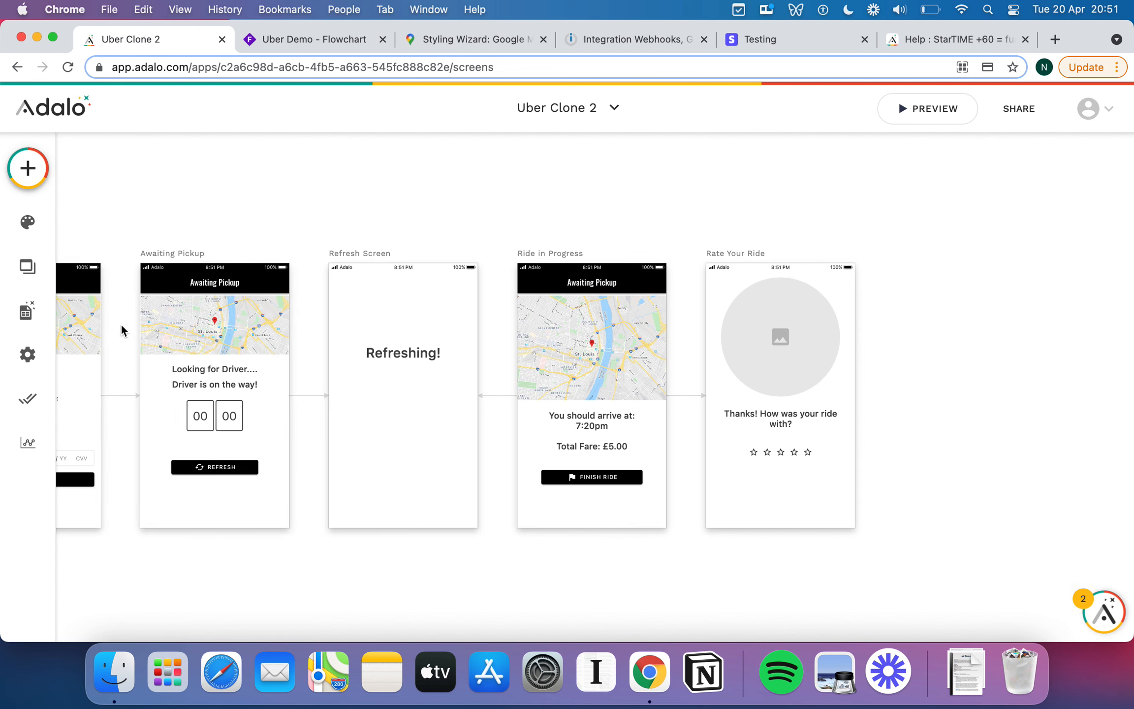
click(28, 168)
drag(263, 367, 784, 480)
click(134, 323)
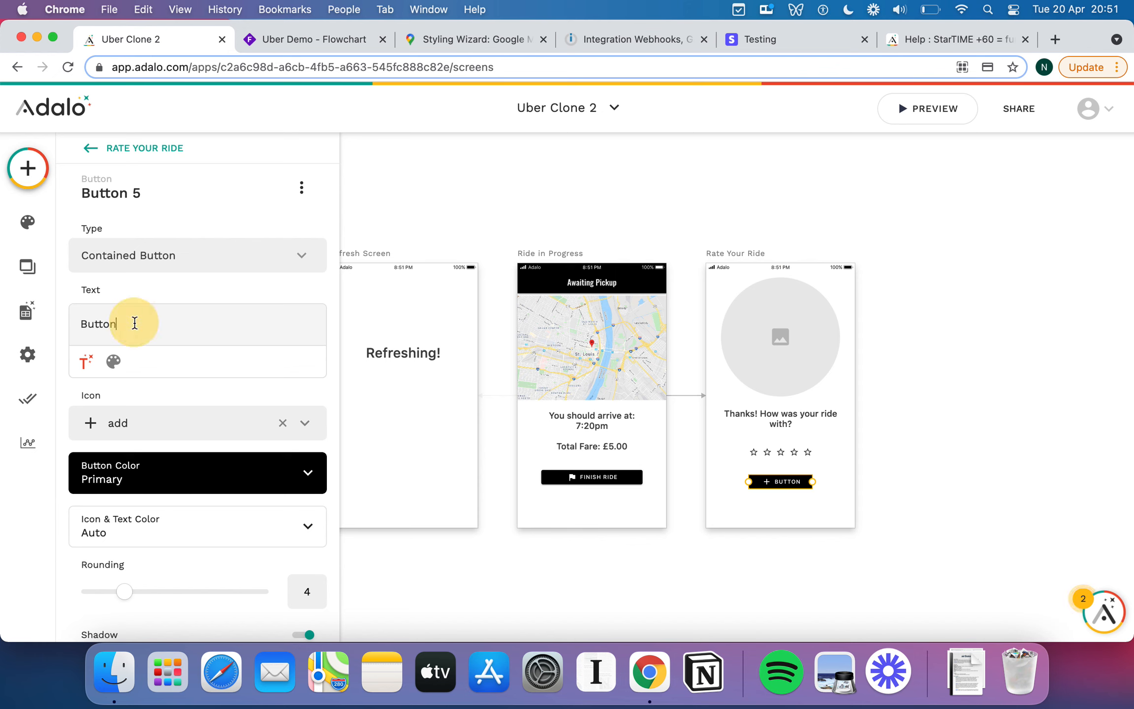
key(super+a)
text(Finish)
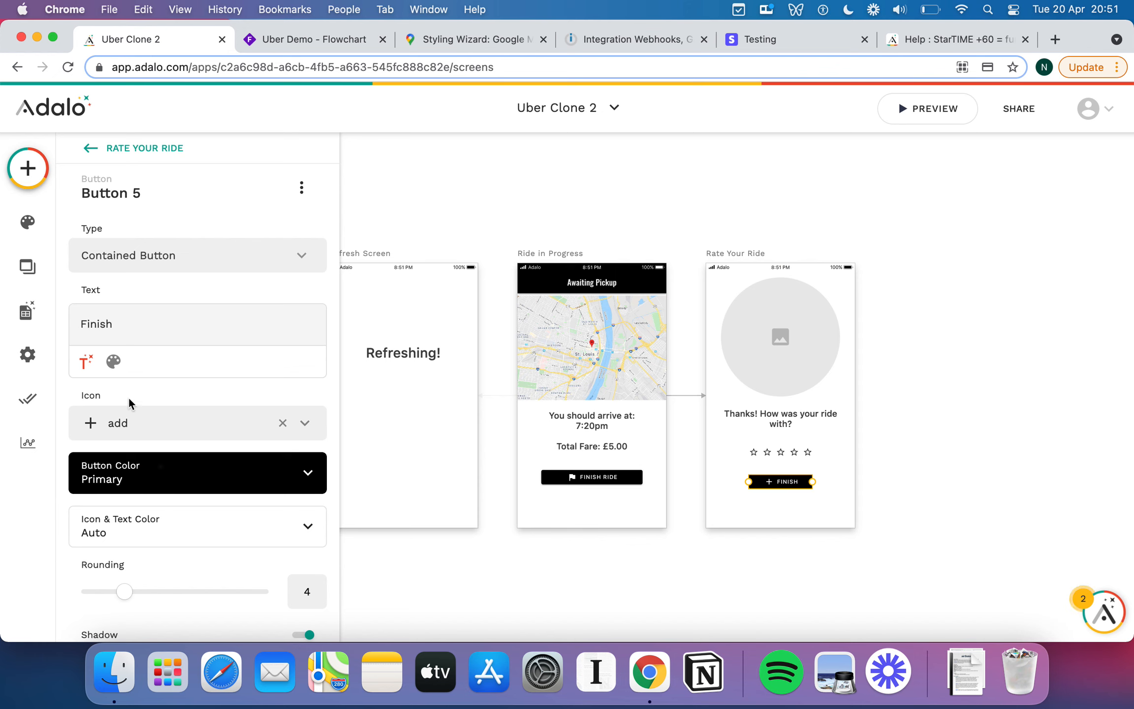
Give the new button a star icon.
click(142, 463)
click(121, 429)
click(148, 430)
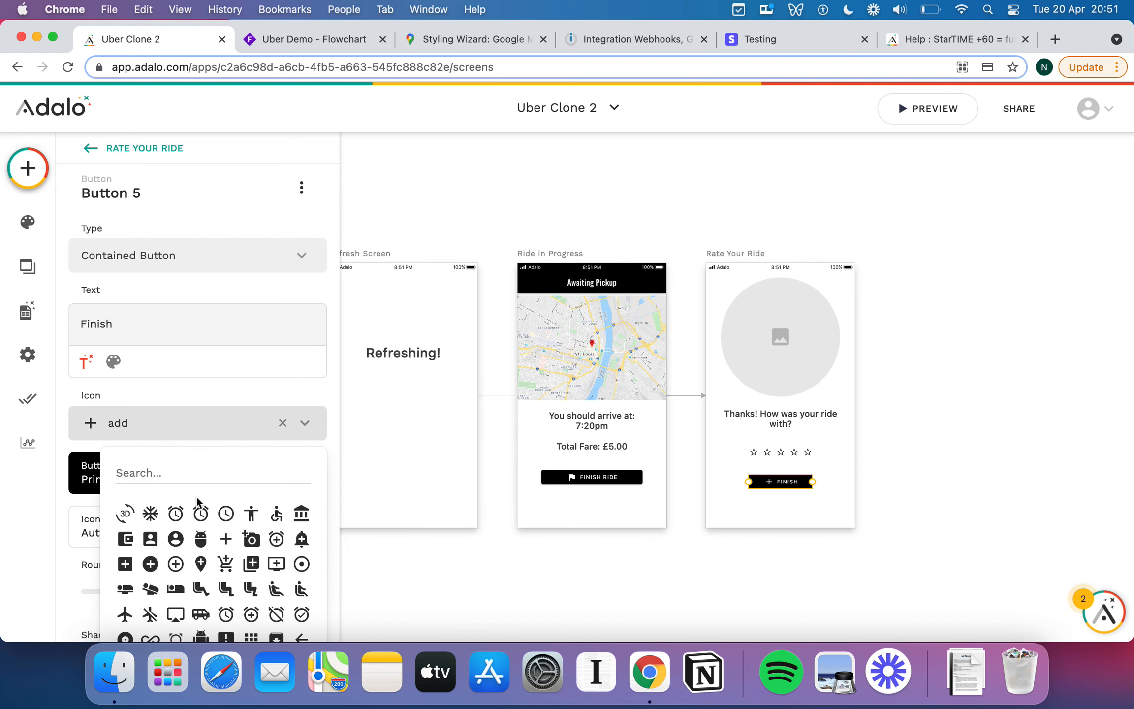
text(star)
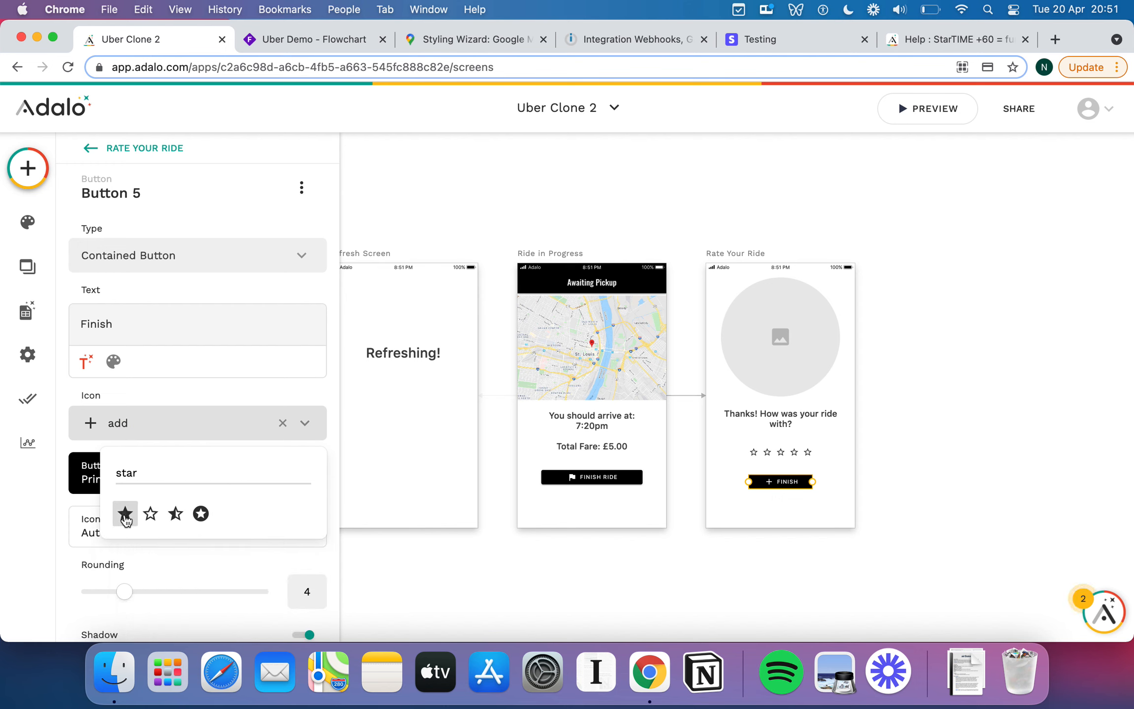
click(127, 513)
Relabel the button 'Rate Driver + Finish' and widen it across the screen.
double_click(134, 324)
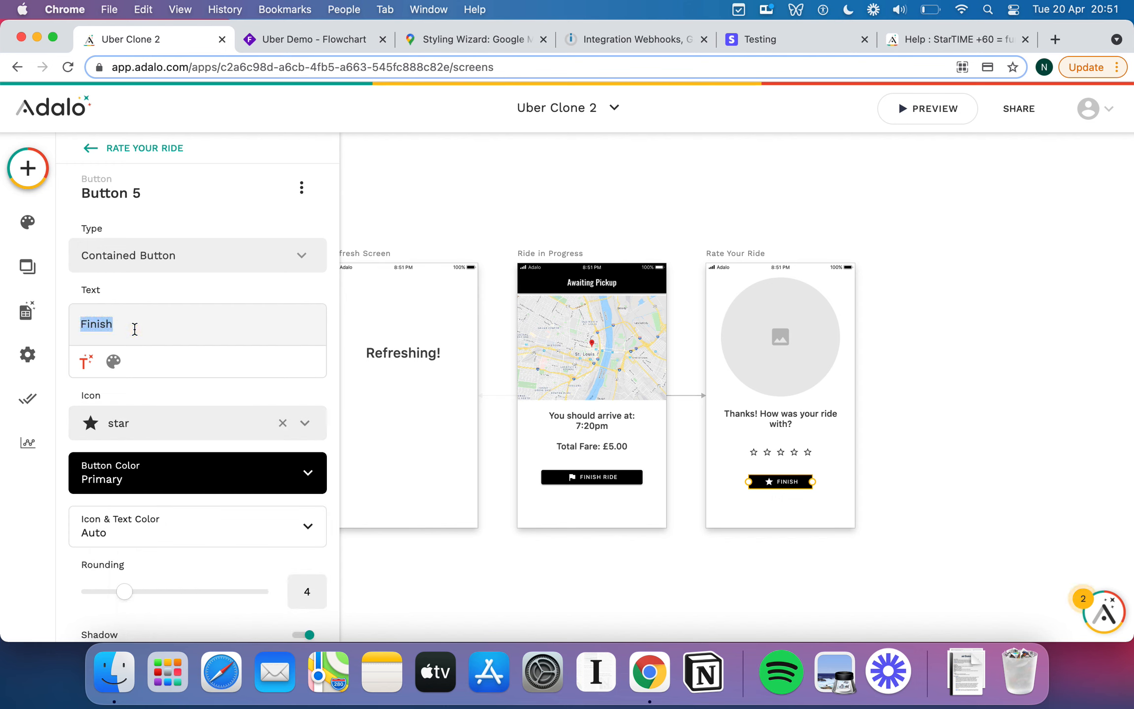
text(Rate Driver + F)
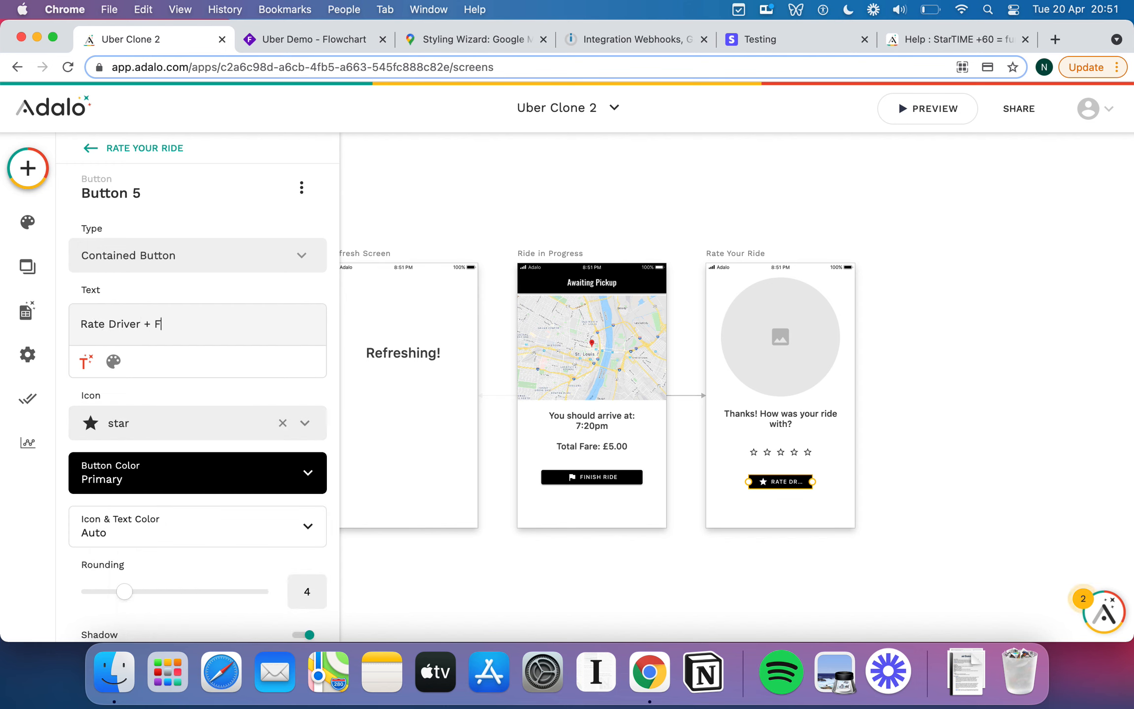
text(inish)
mouse_move(812, 481)
mouse_down()
mouse_move(837, 487)
mouse_move(783, 482)
mouse_move(846, 486)
mouse_move(808, 485)
mouse_up()
click(811, 504)
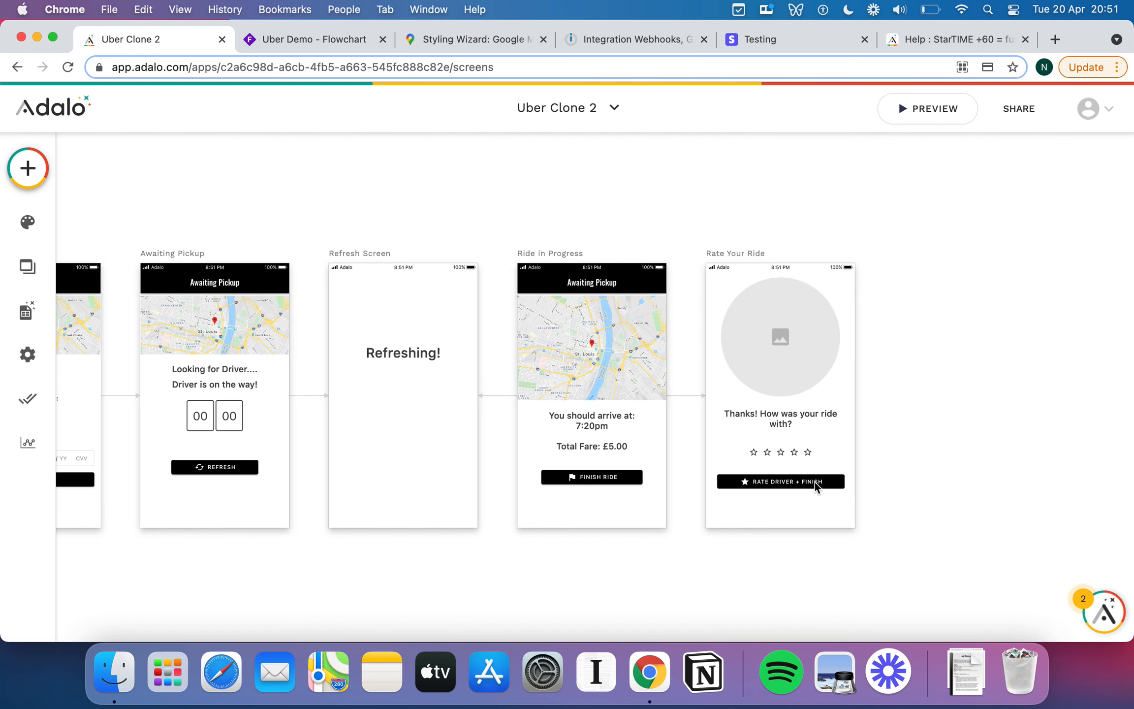
drag(801, 367, 801, 367)
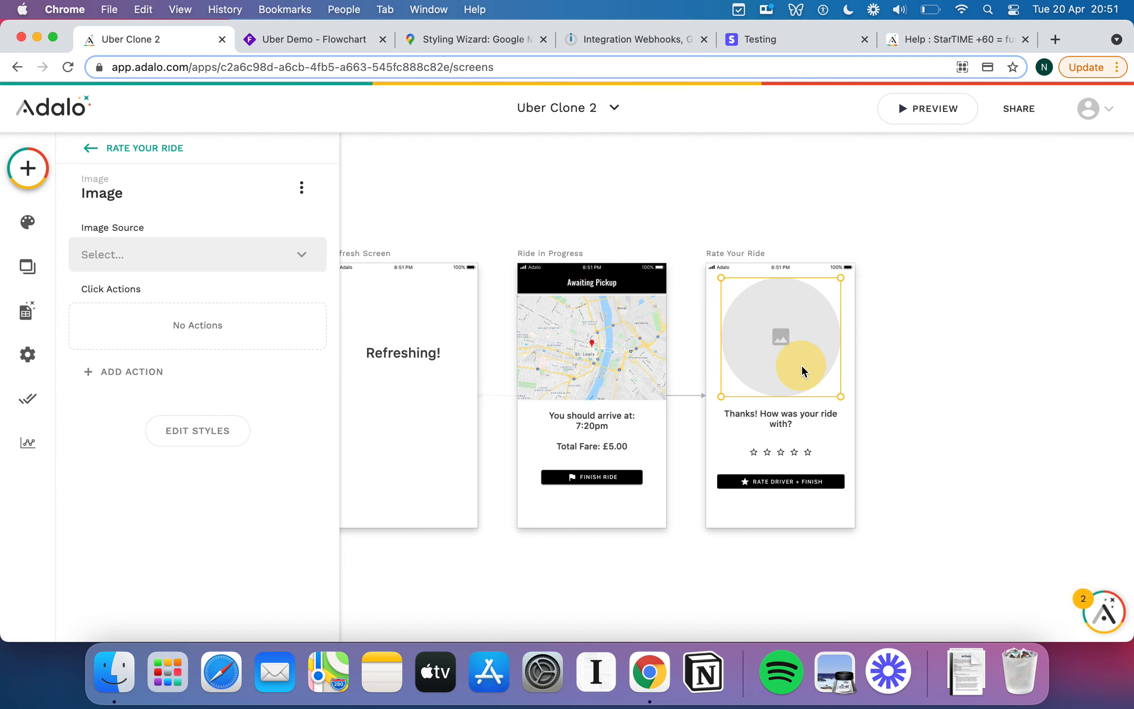
Move over to the Home screen and select its app bar to show its icon, shadow and border settings.
click(804, 508)
drag(790, 423, 783, 420)
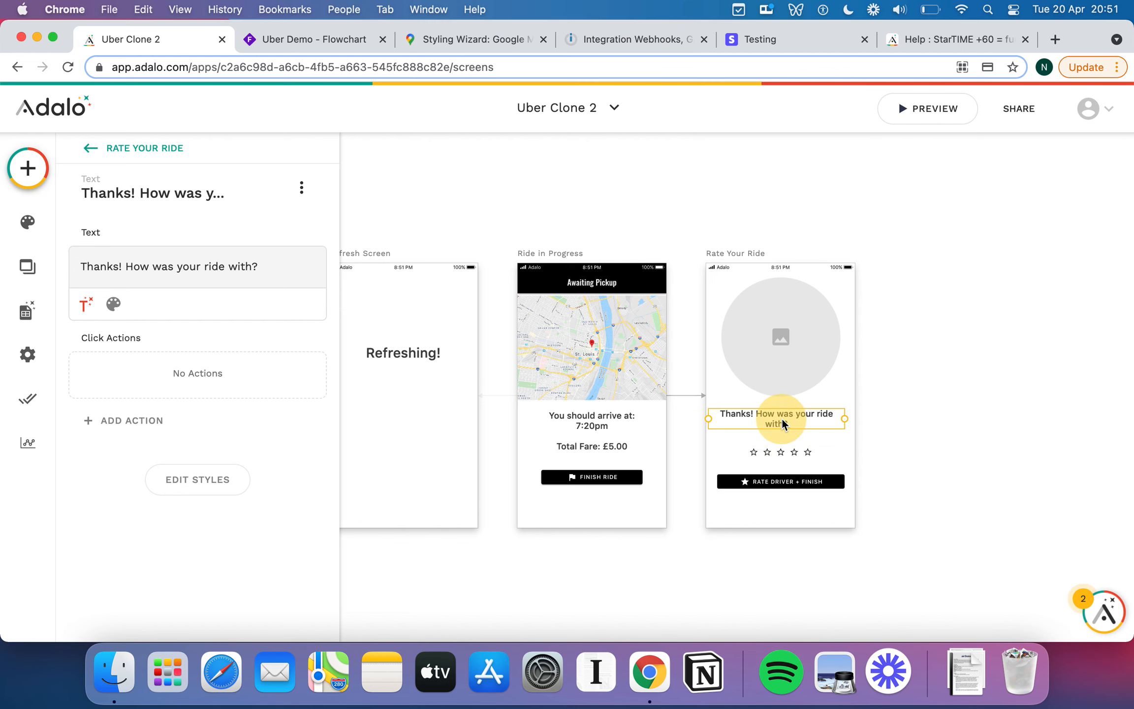
click(804, 514)
scroll(804, 515, left, 10)
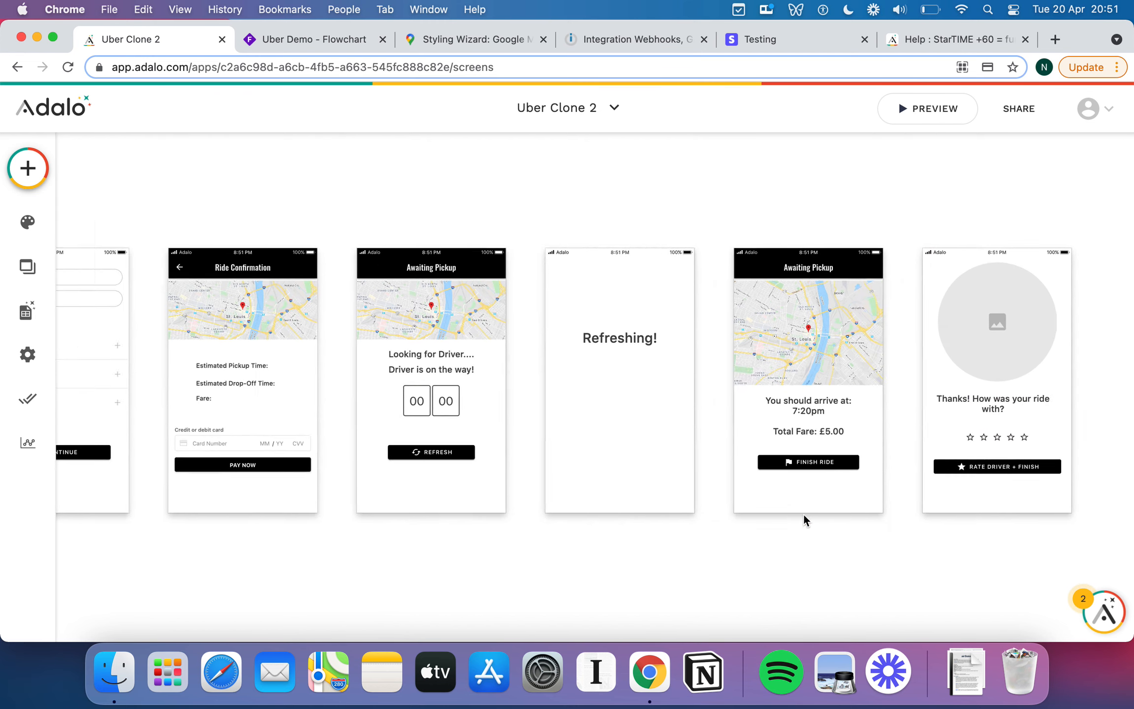
scroll(429, 461, left, 2)
click(301, 260)
scroll(541, 352, down, 3)
scroll(542, 352, right, 4)
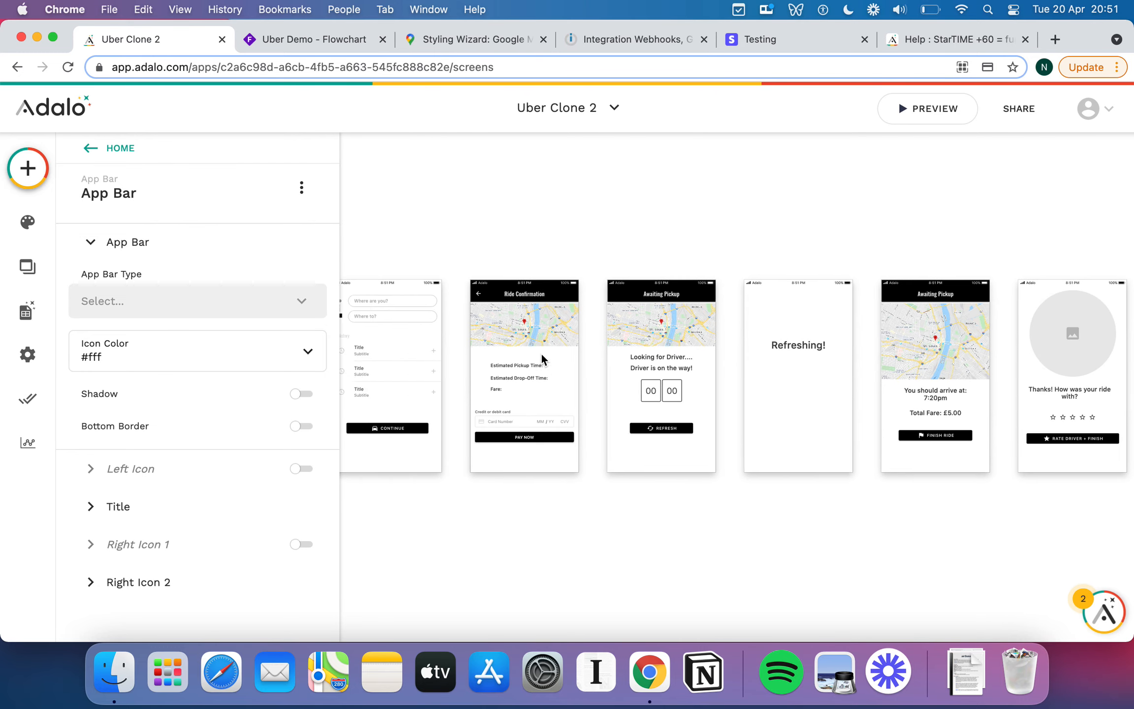
scroll(541, 353, left, 5)
scroll(542, 353, left, 2)
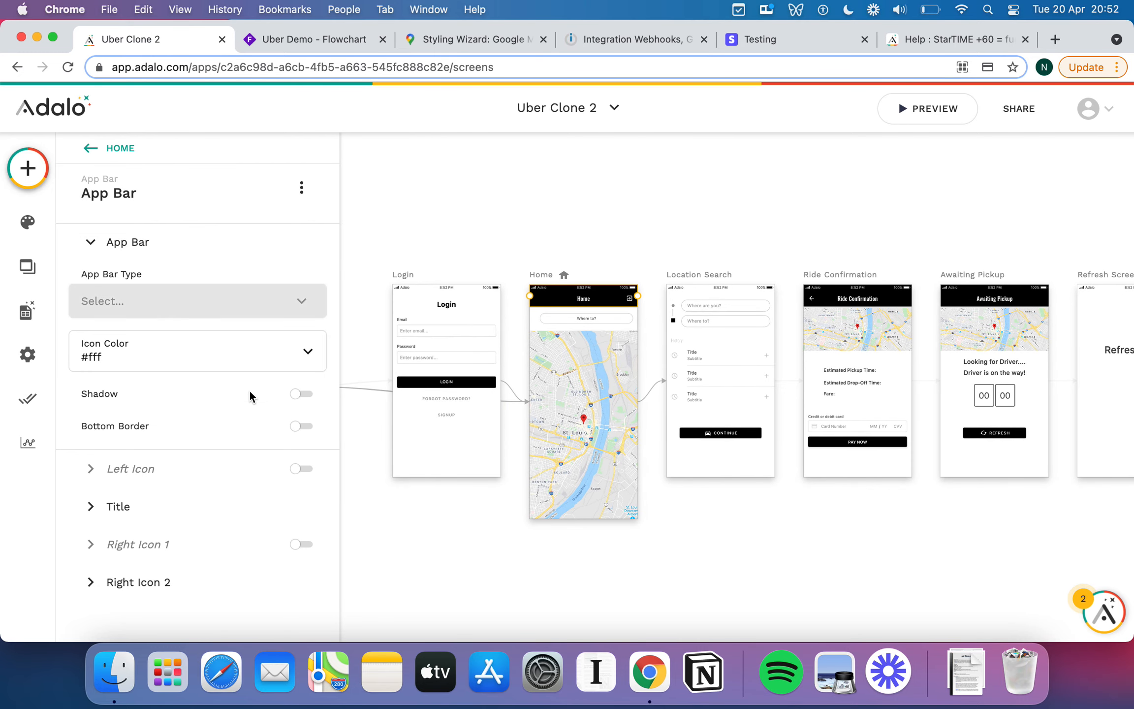
Turn on an account_circle left icon in Home's app bar and start a click action for it.
click(305, 470)
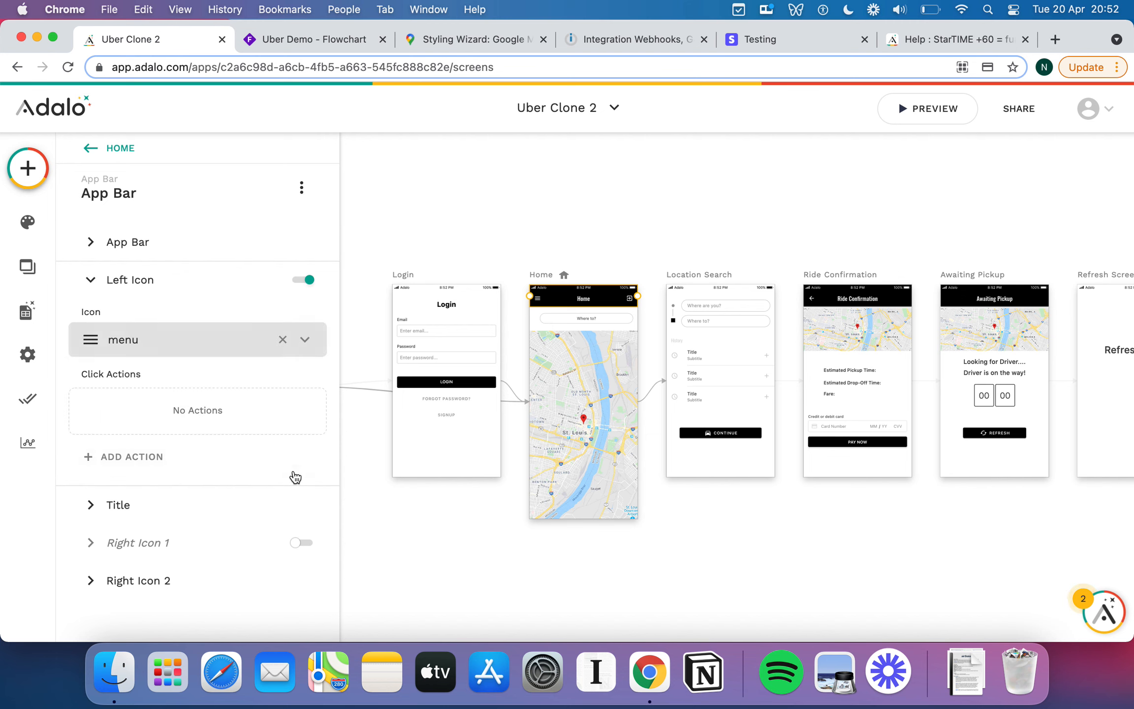
click(227, 337)
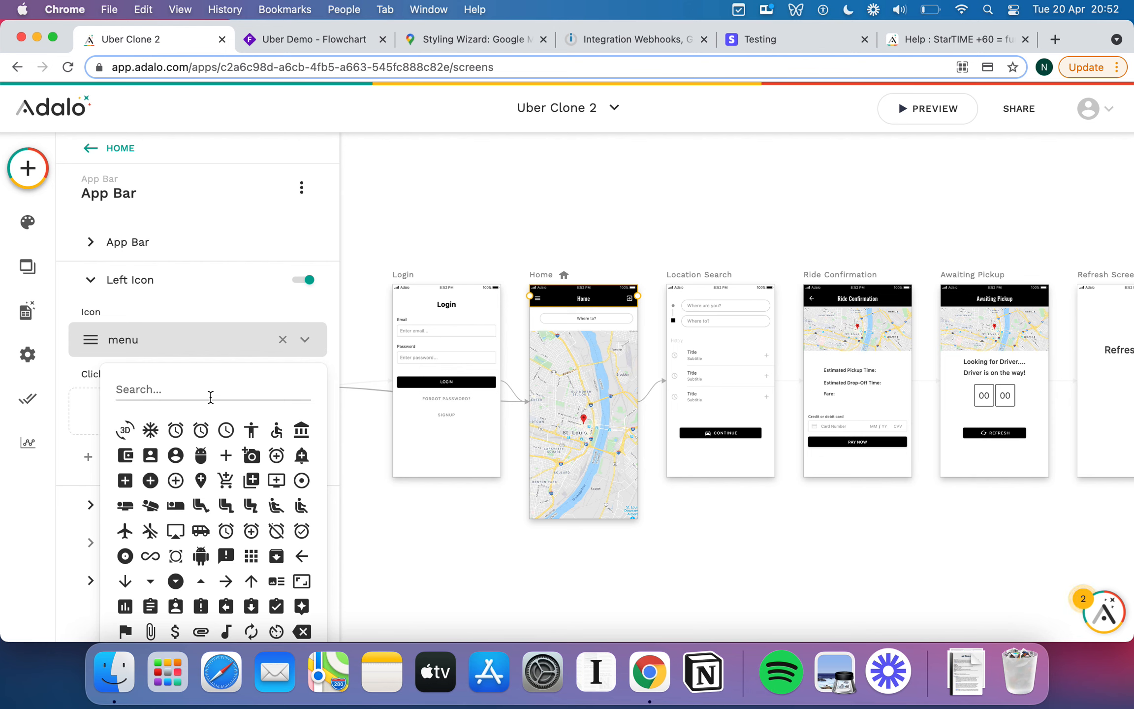
click(175, 455)
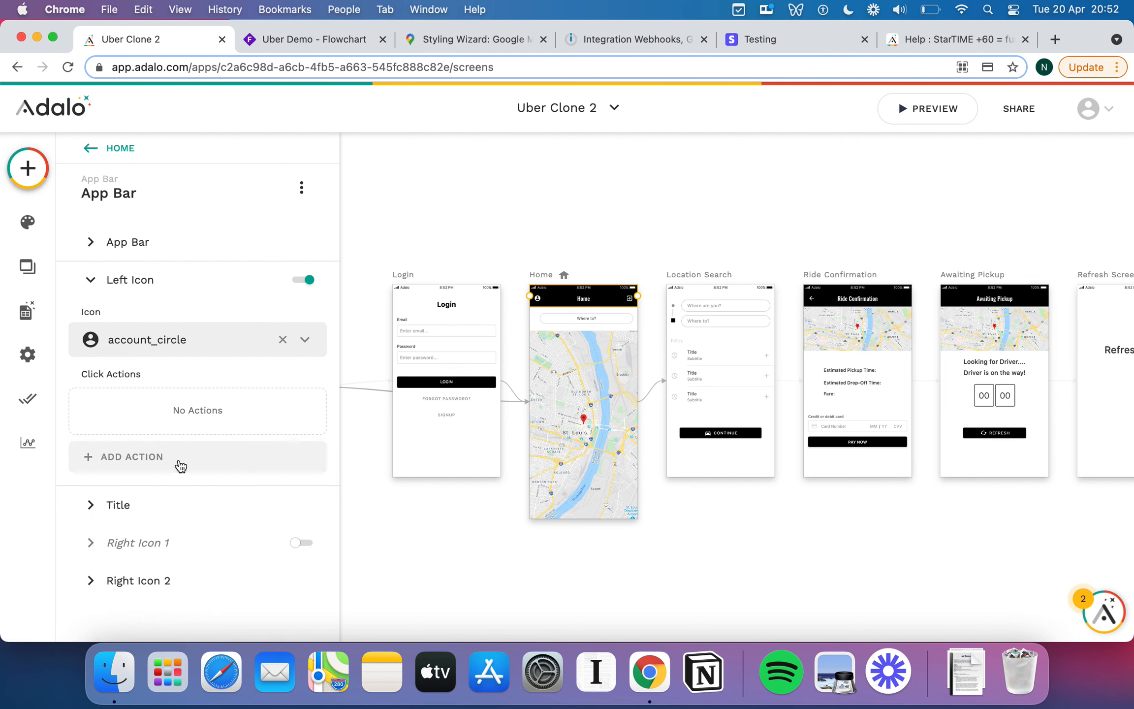
click(592, 247)
scroll(596, 297, up, 5)
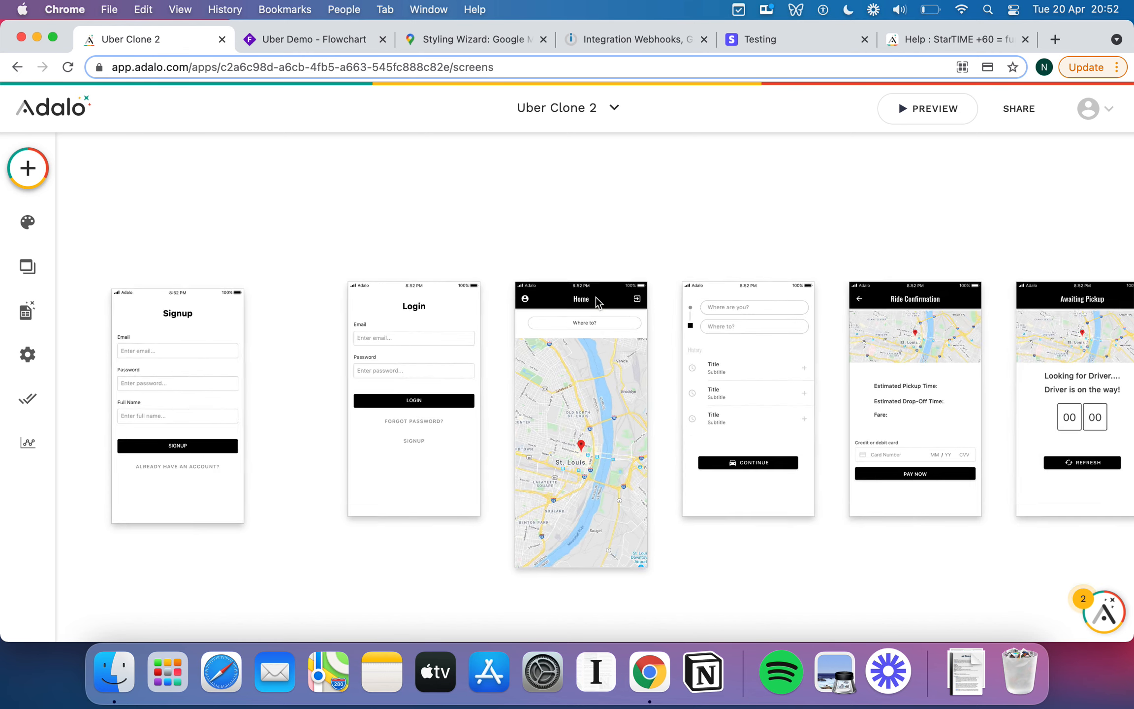
scroll(493, 308, down, 5)
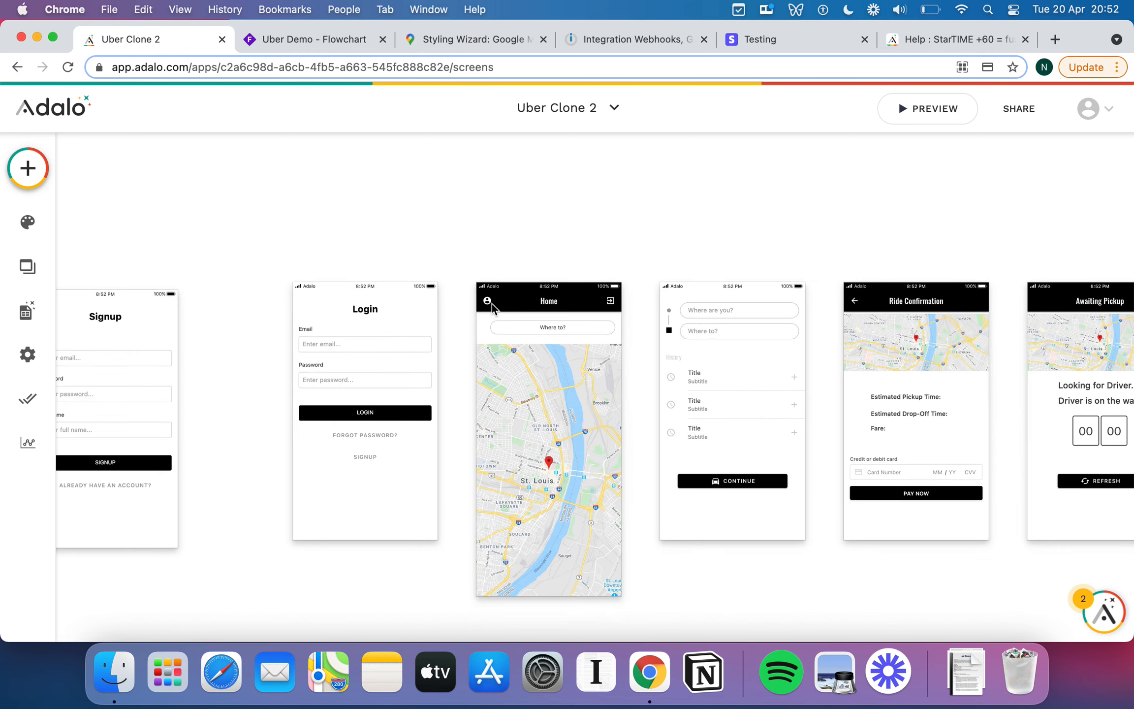
click(486, 303)
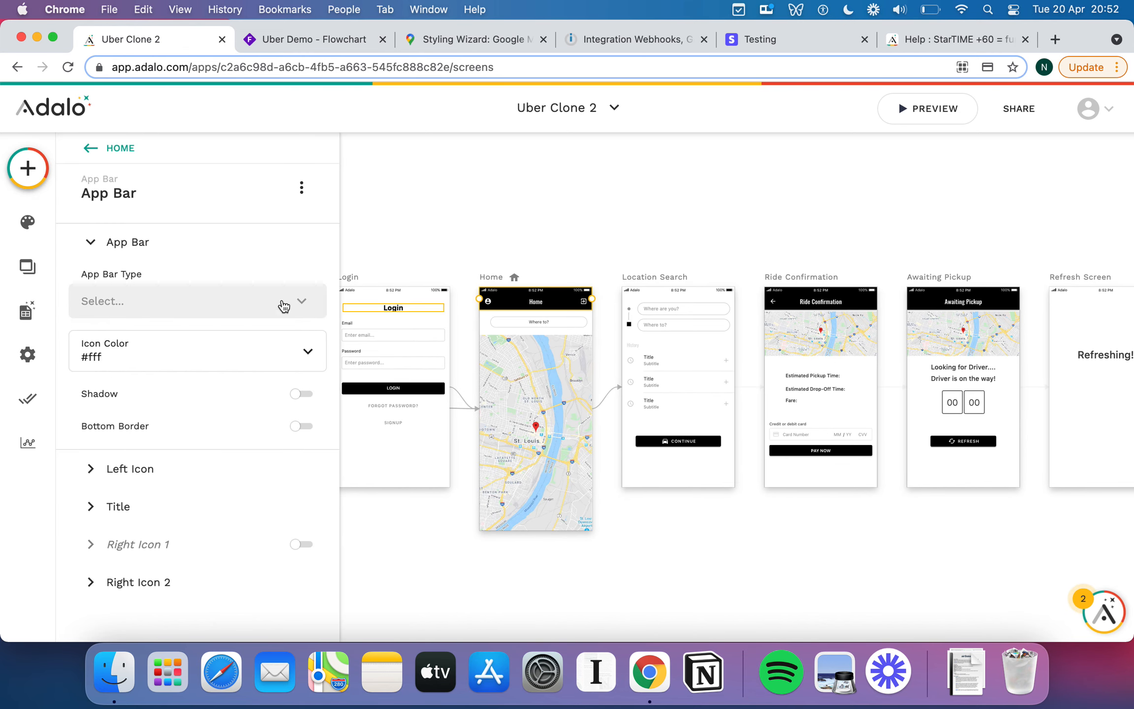
click(194, 465)
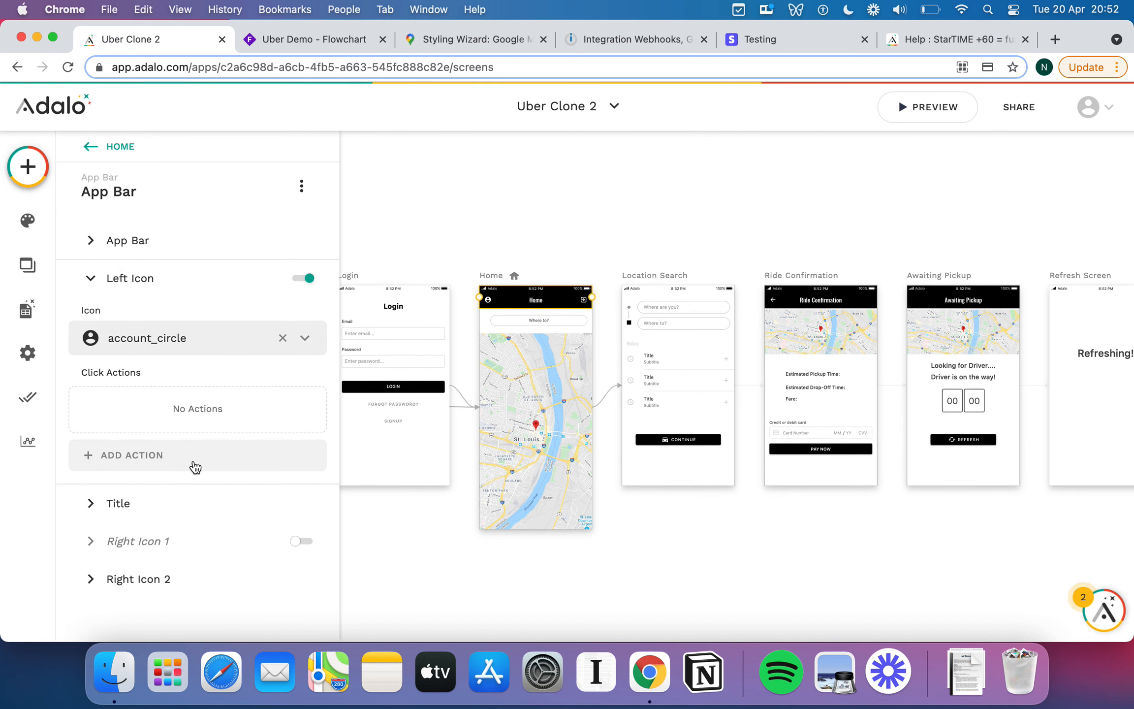
click(182, 457)
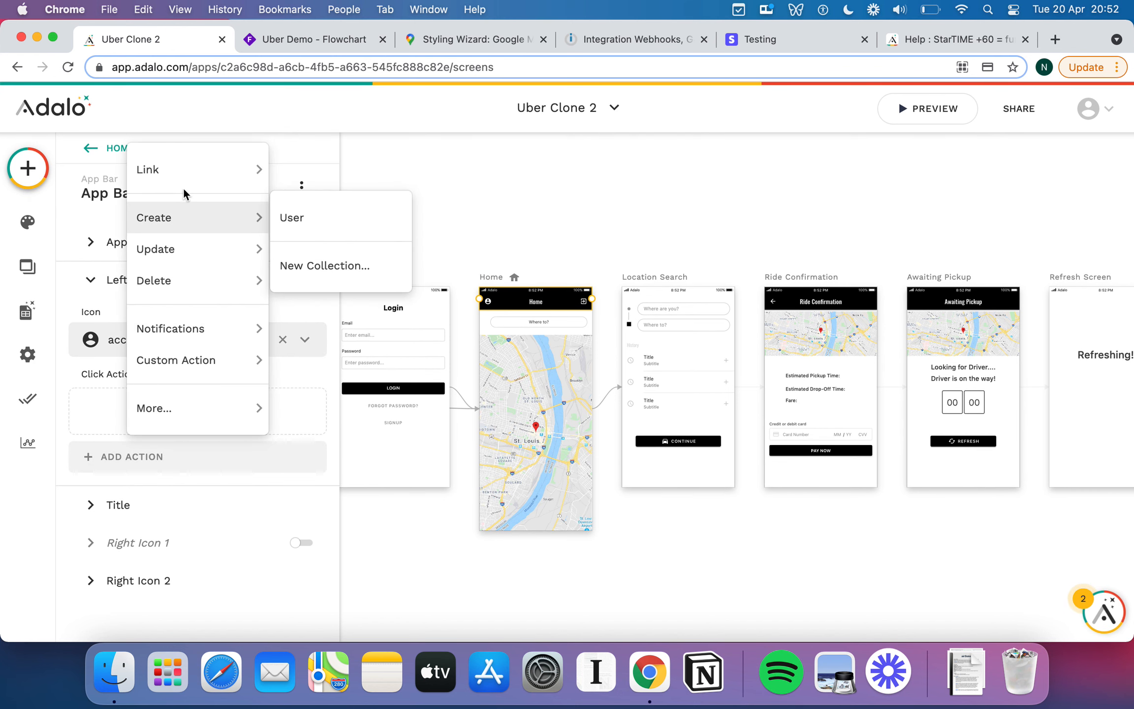
Link the account icon to a new 'Profile' screen built from the App Bar template.
mouse_move(180, 170)
click(367, 176)
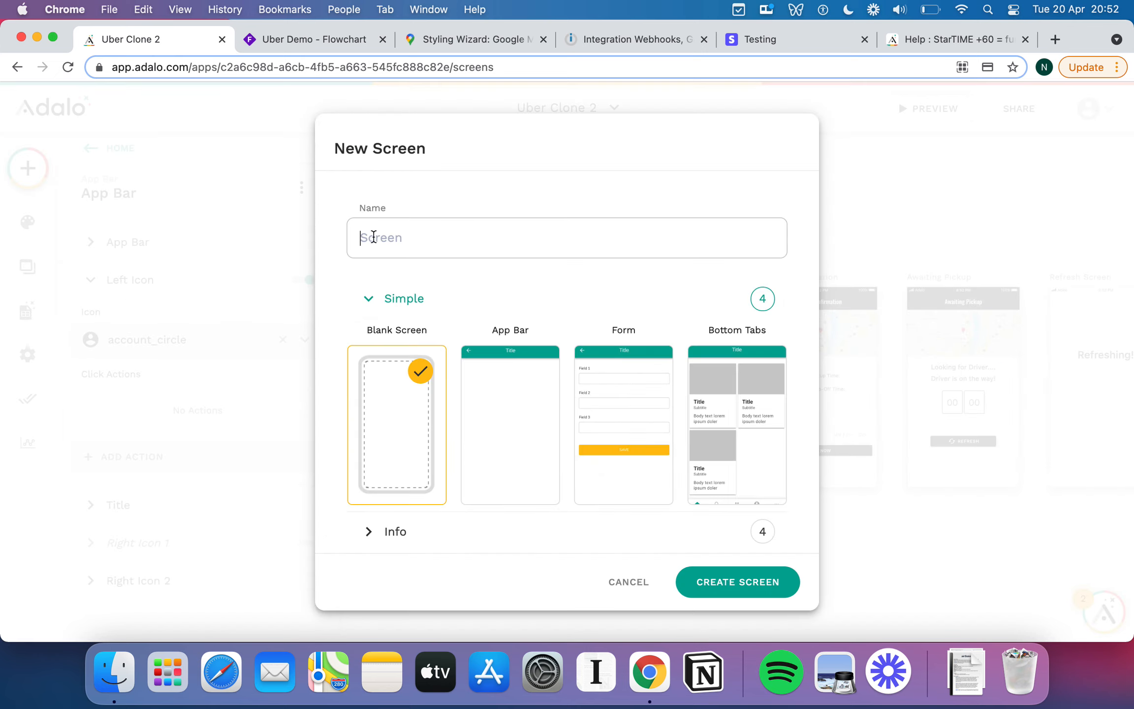
text(Profile)
click(527, 470)
click(757, 590)
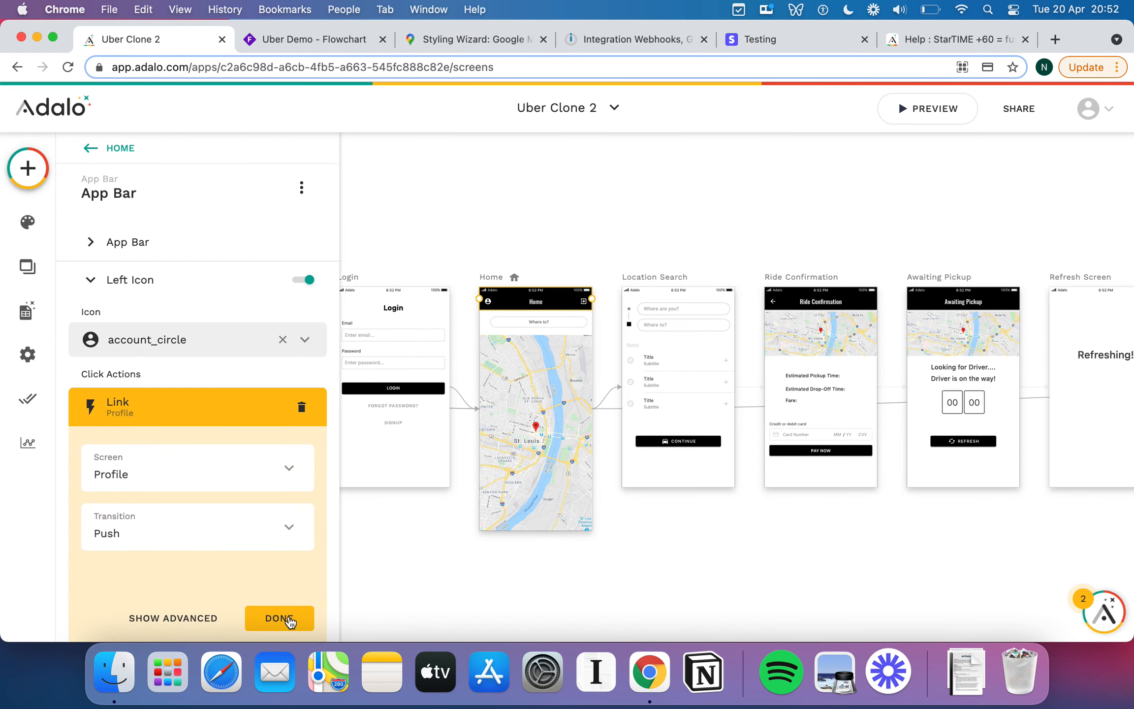
click(290, 619)
Position the Profile screen directly below Home on the canvas.
click(650, 542)
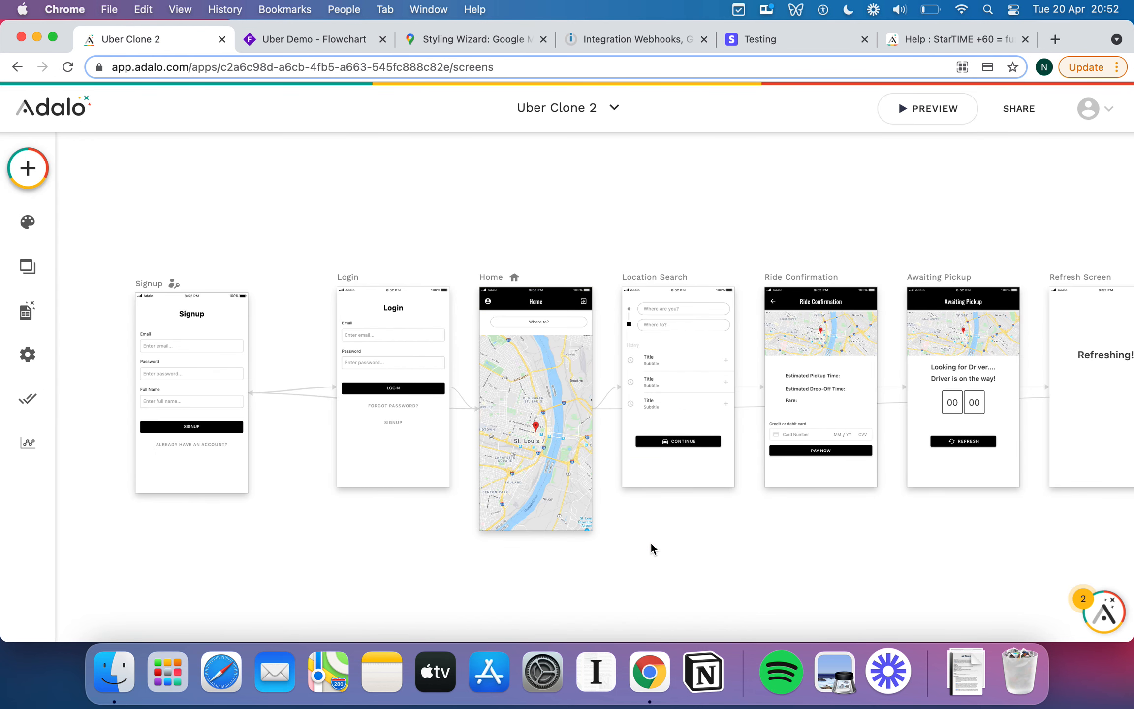
scroll(648, 545, down, 5)
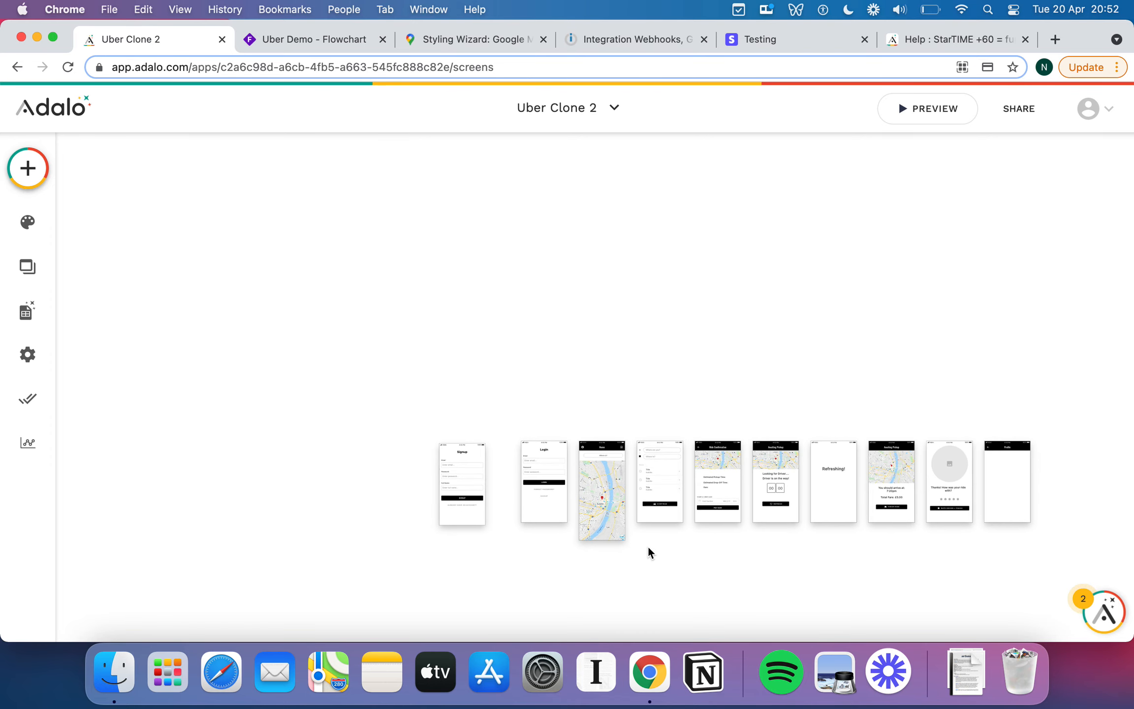
scroll(648, 546, down, 3)
drag(1012, 318, 611, 463)
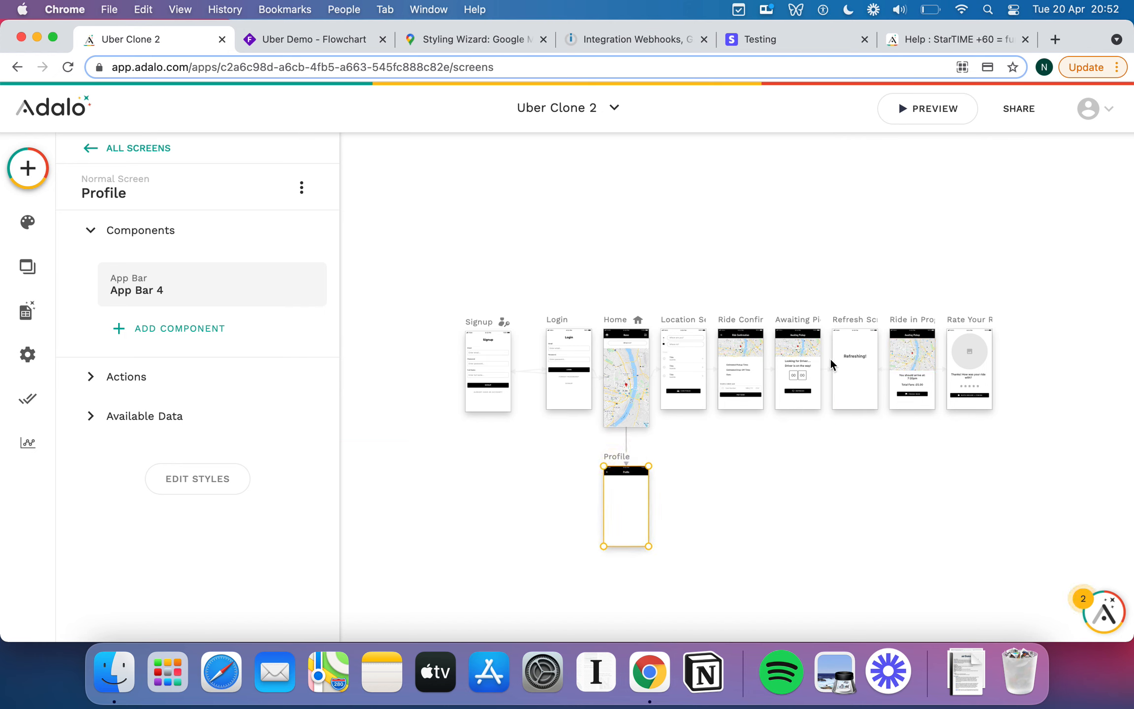
click(790, 498)
scroll(790, 498, up, 5)
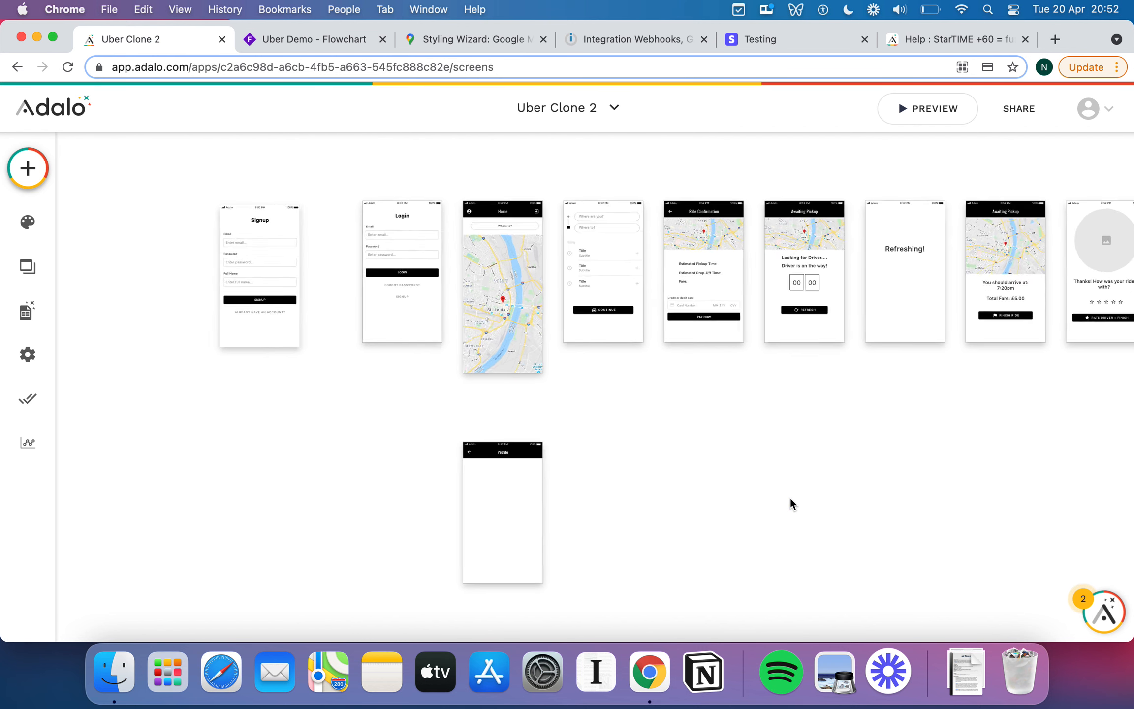
scroll(791, 498, up, 2)
drag(424, 423, 425, 406)
click(584, 430)
scroll(584, 430, up, 4)
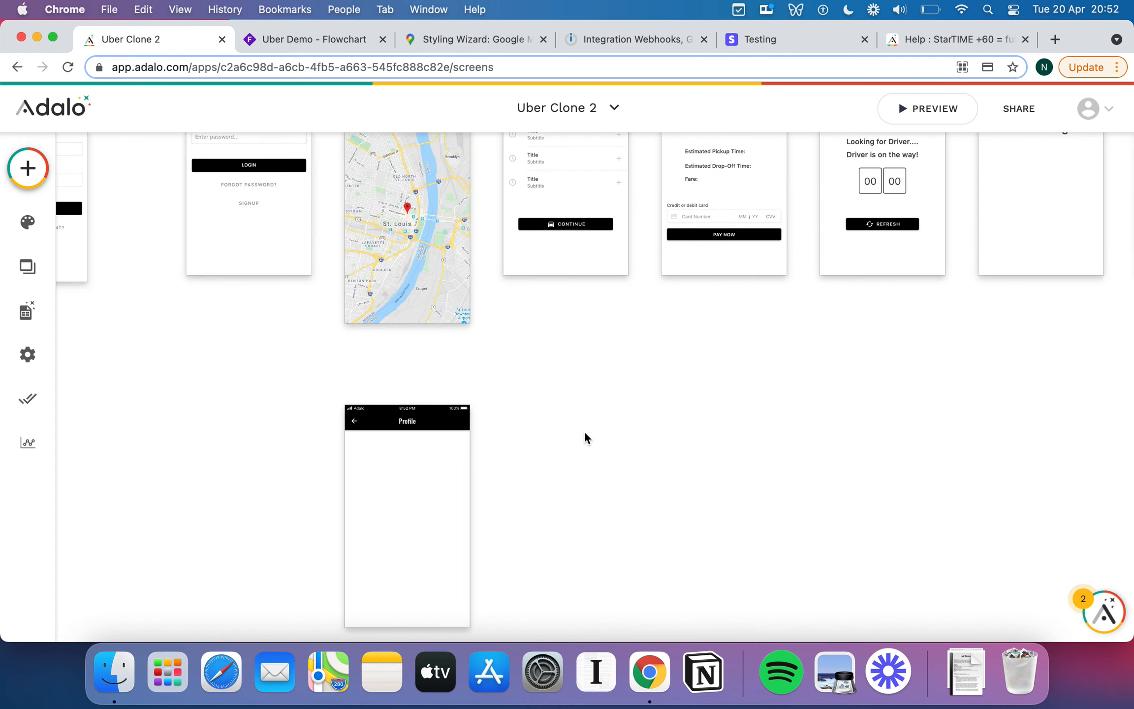
scroll(584, 431, up, 3)
scroll(584, 431, down, 3)
scroll(583, 431, left, 2)
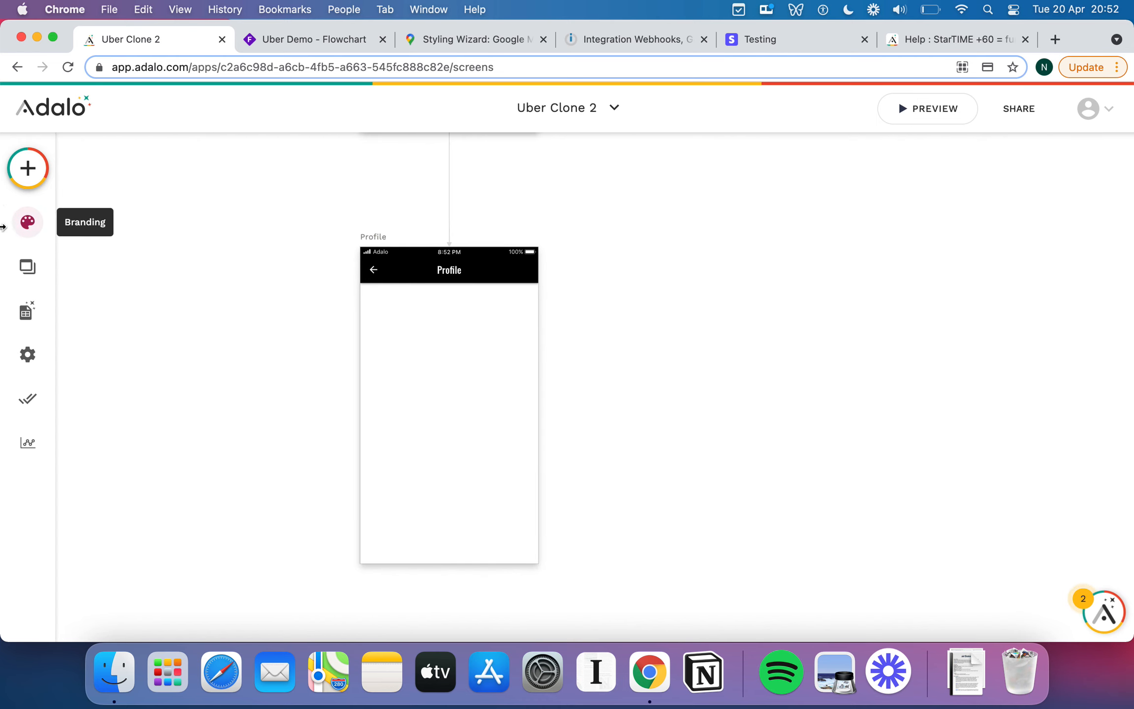
Drop an Image component onto the Profile screen and review its source and action options.
click(28, 170)
scroll(154, 384, down, 10)
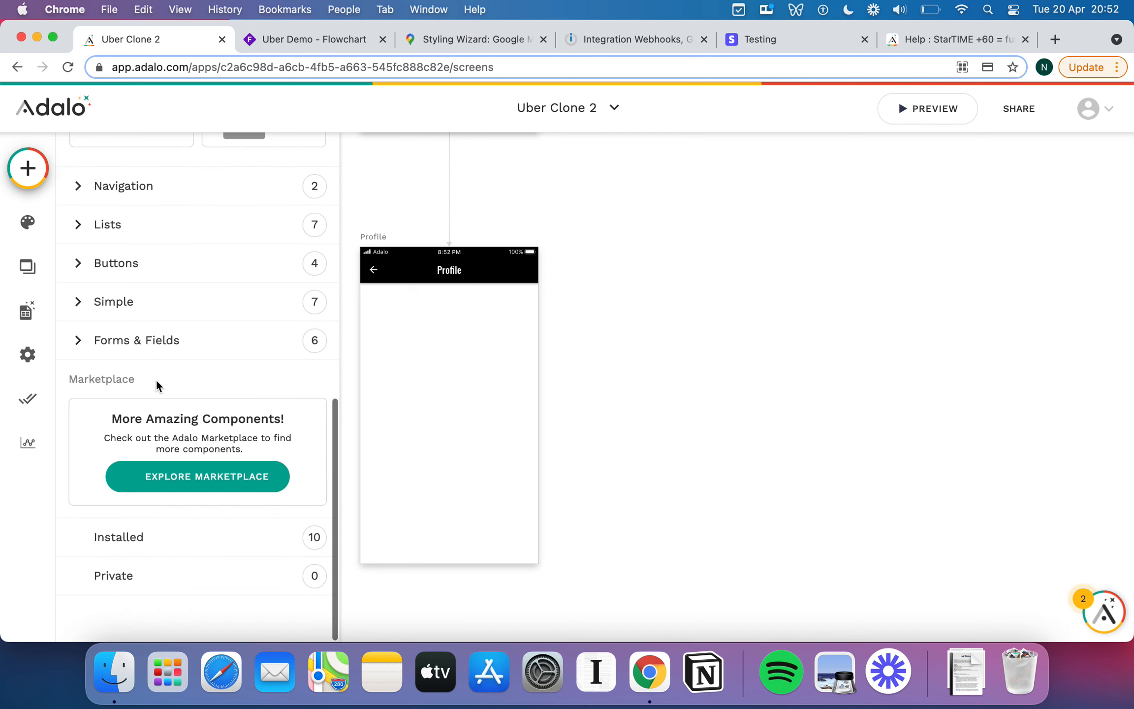
scroll(156, 380, up, 5)
drag(135, 251, 453, 334)
click(162, 251)
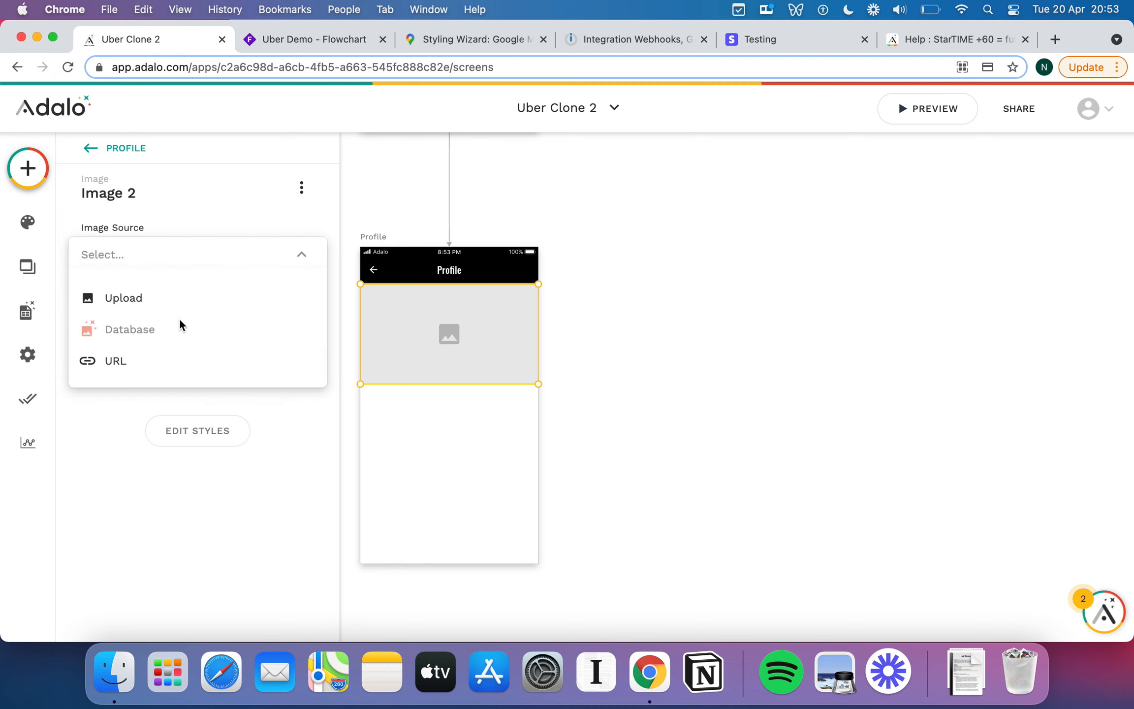
click(480, 374)
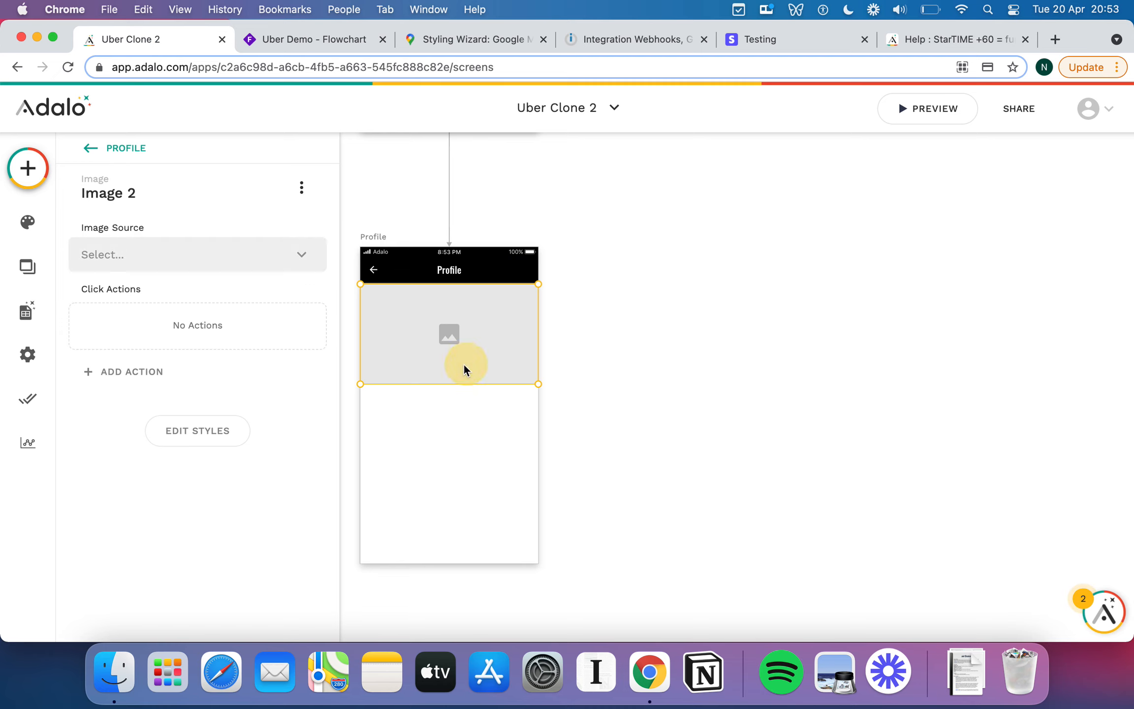
click(123, 377)
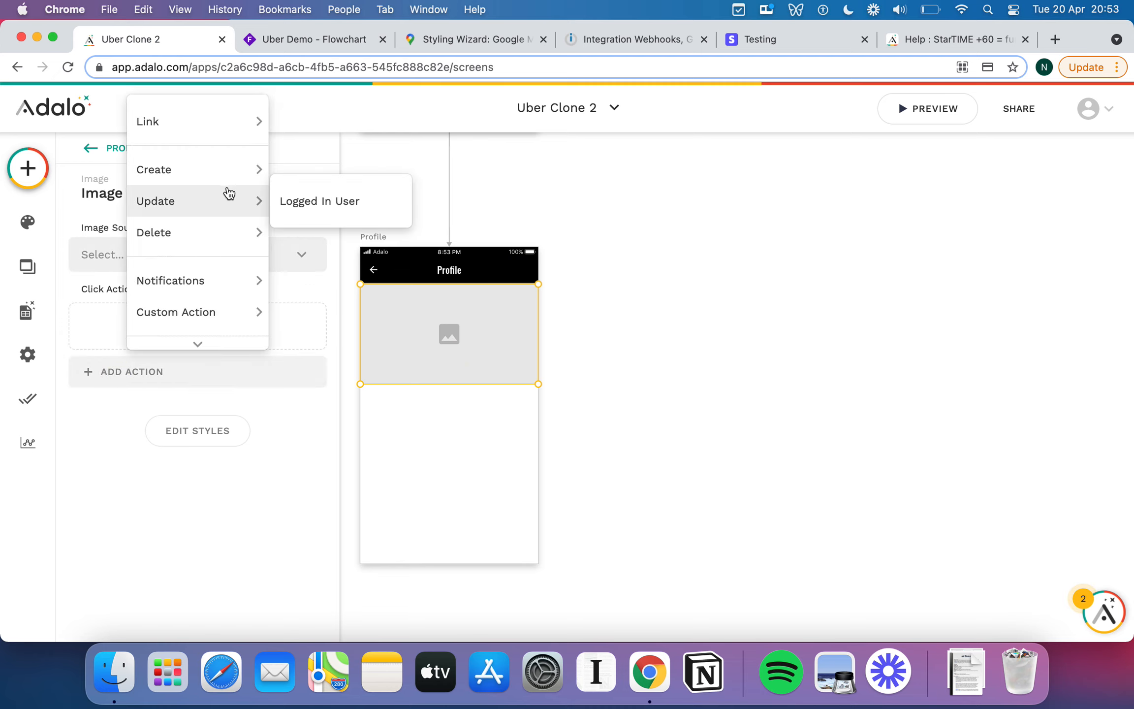
click(240, 463)
Size the image 200×200 and set rounding to 100 to make it circular.
click(201, 436)
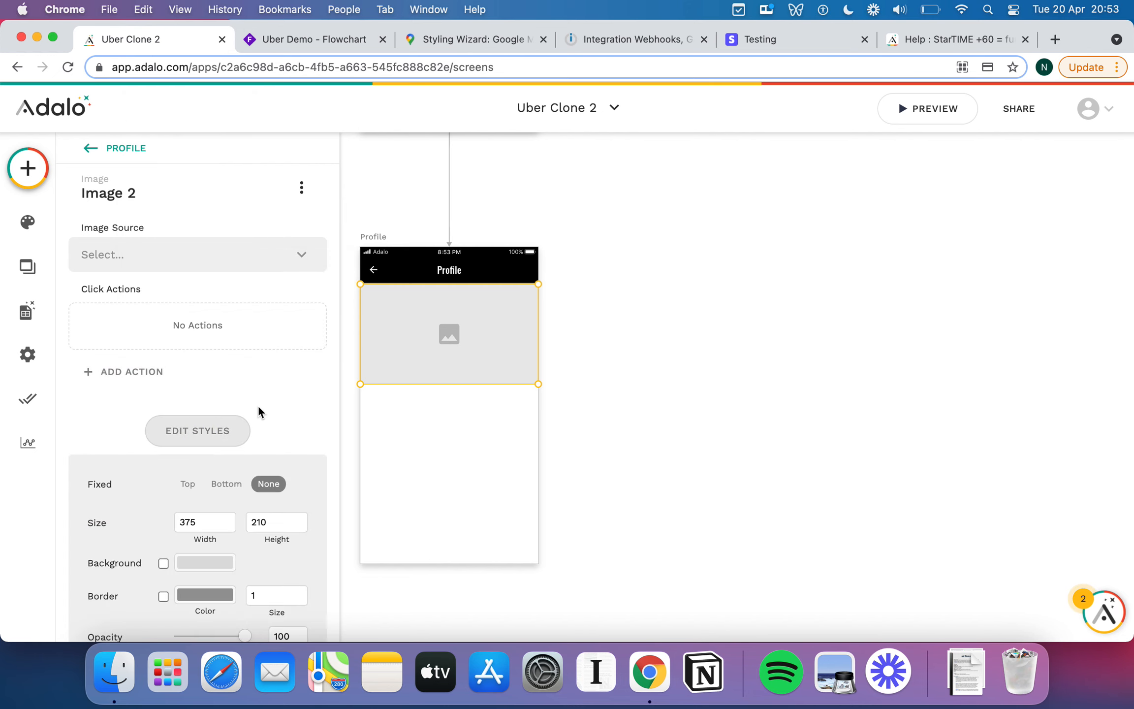
double_click(194, 433)
text(200)
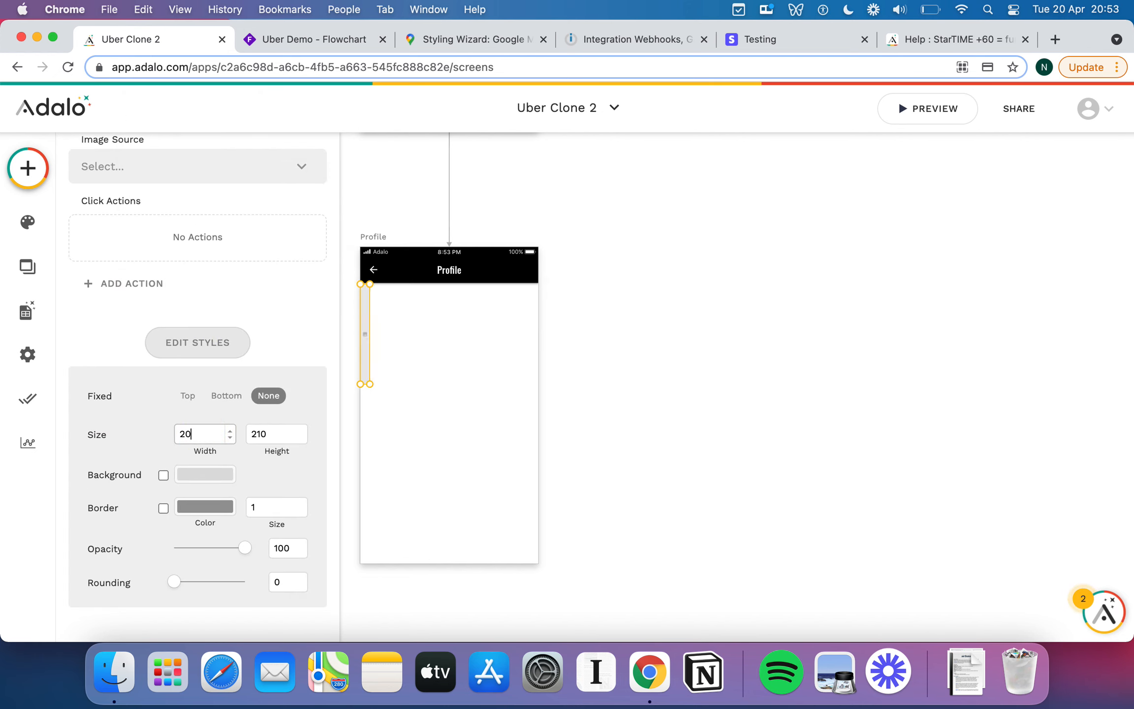
click(279, 437)
key(BackSpace)
key(BackSpace)
text(00)
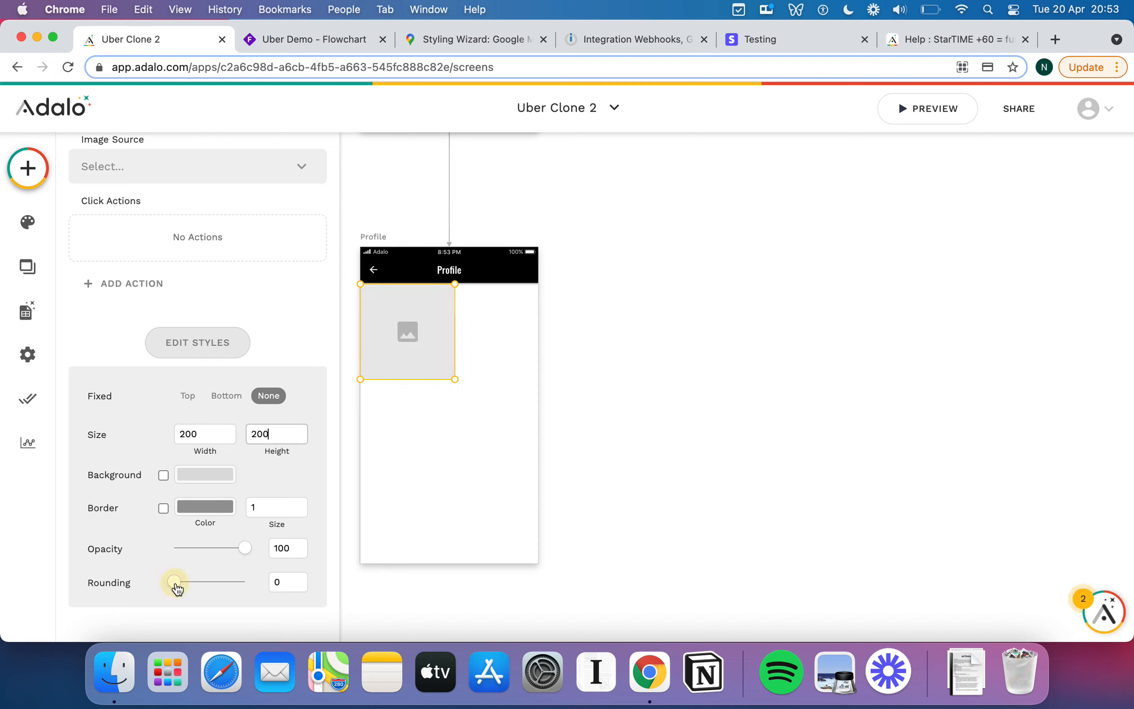
drag(178, 583, 307, 582)
double_click(305, 582)
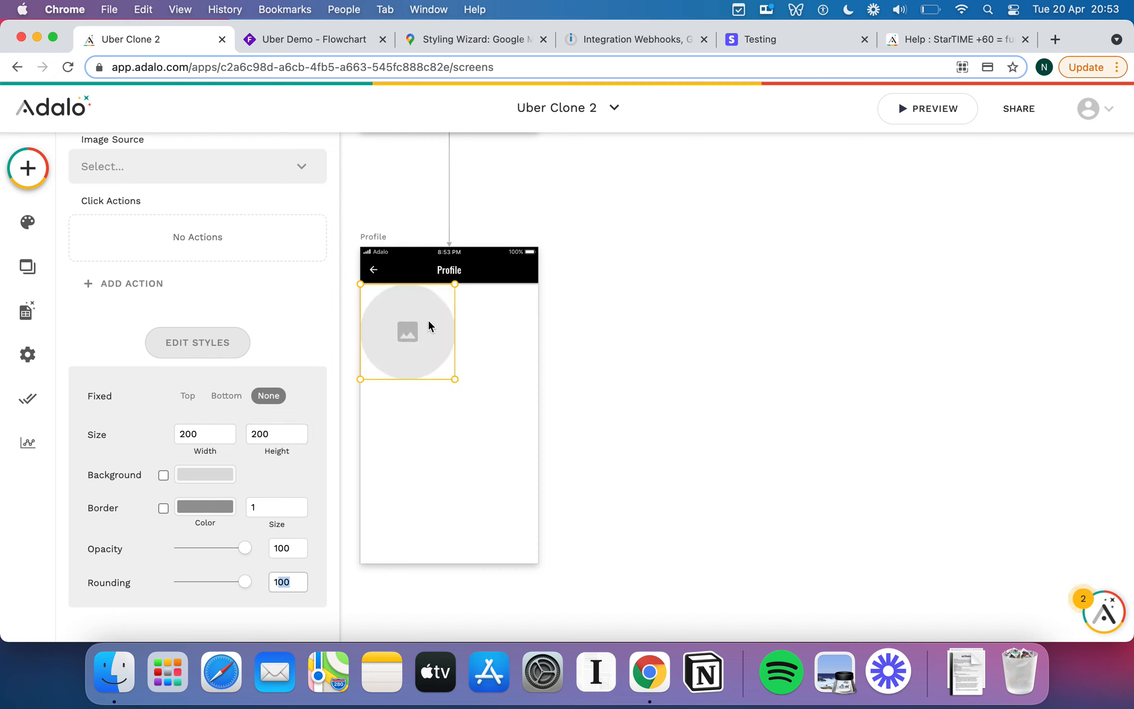
Resize the circular image to 150×150 and nudge it slightly right.
double_click(213, 434)
text(150)
key(Tab)
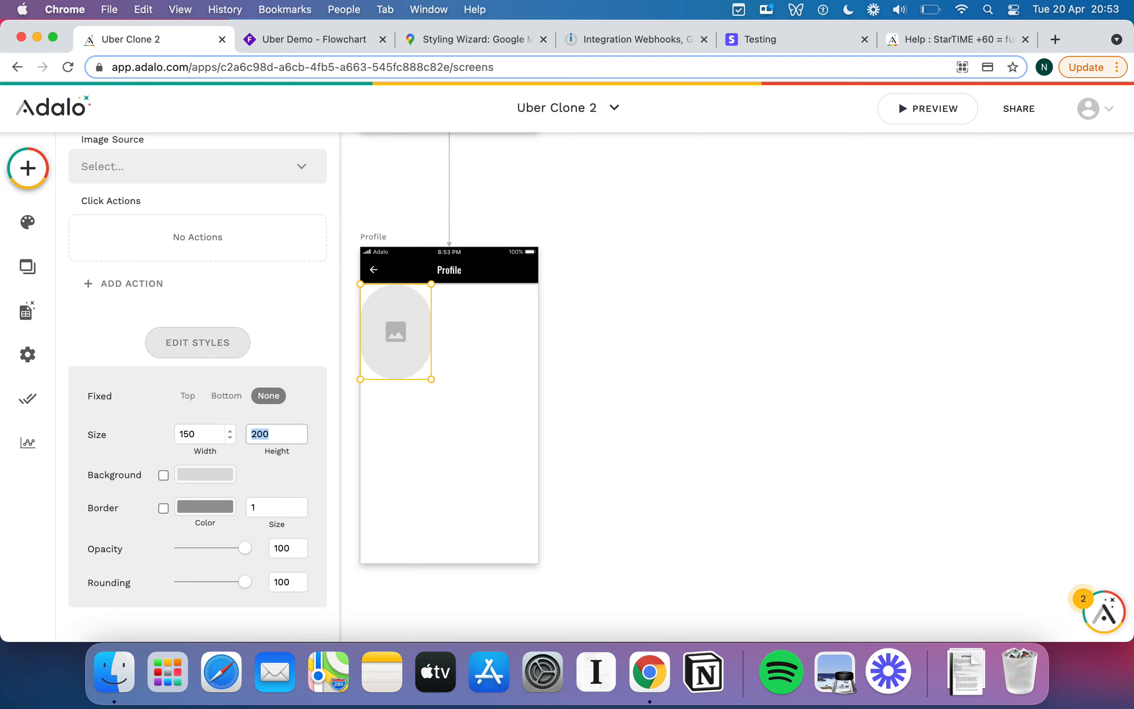
text(150)
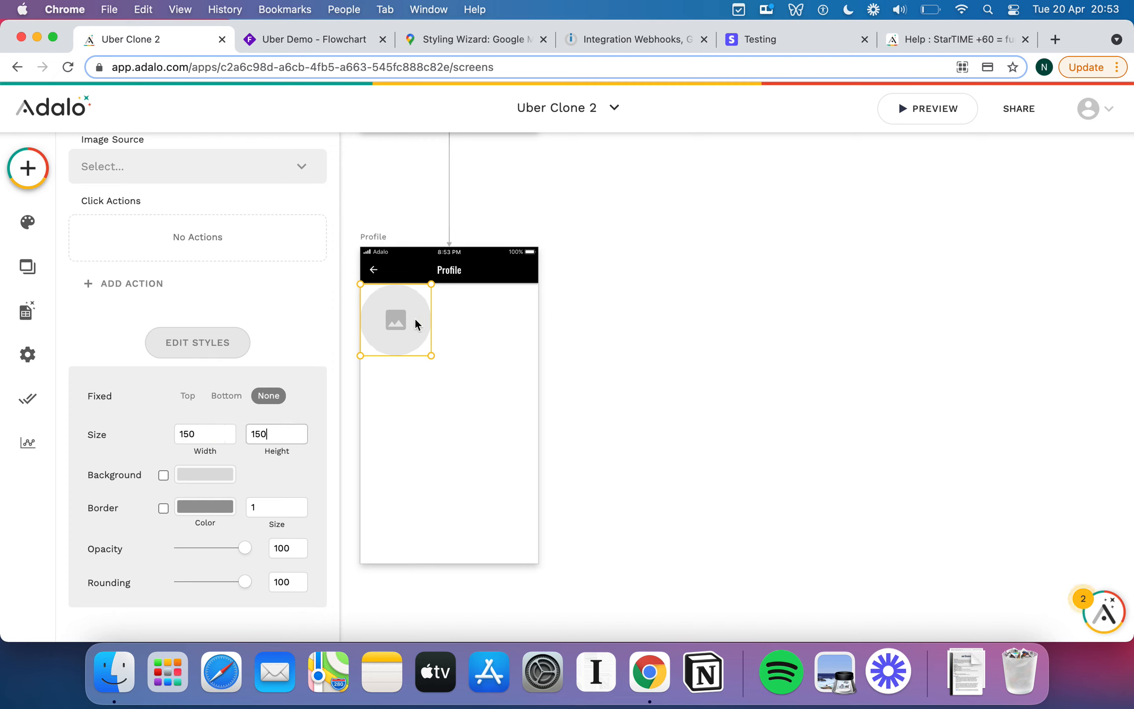
drag(416, 318, 420, 318)
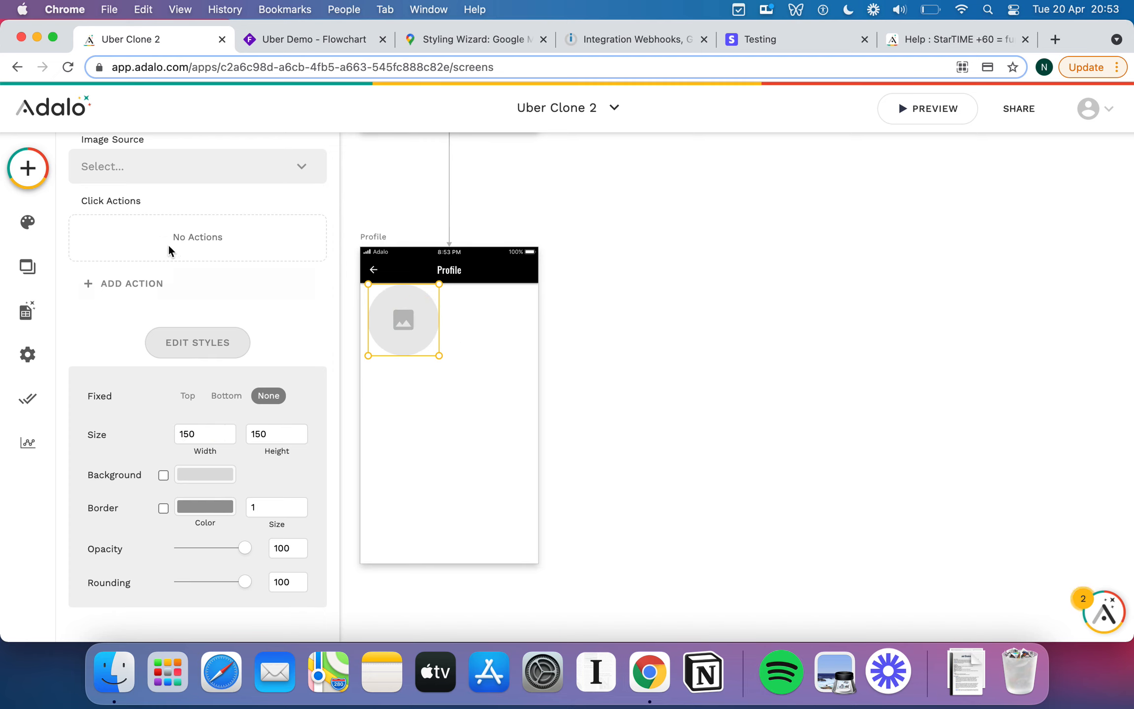
click(35, 177)
Add a text element beside the image reading 'Full Name'.
drag(136, 295, 466, 300)
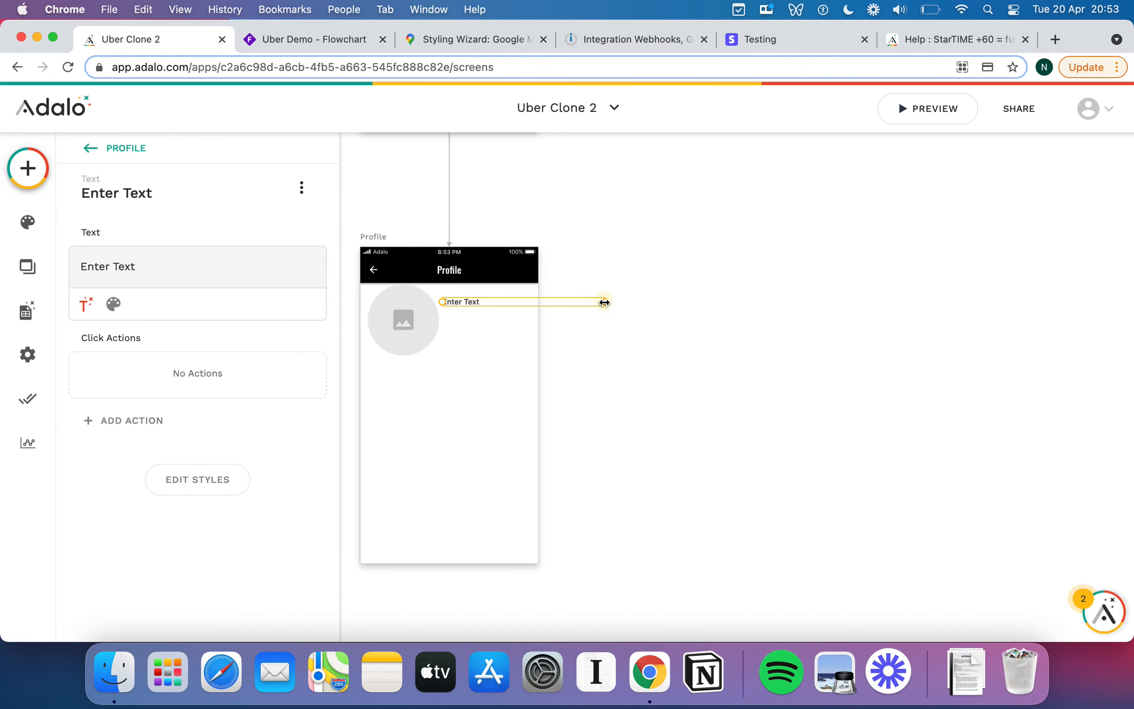
drag(604, 302, 522, 301)
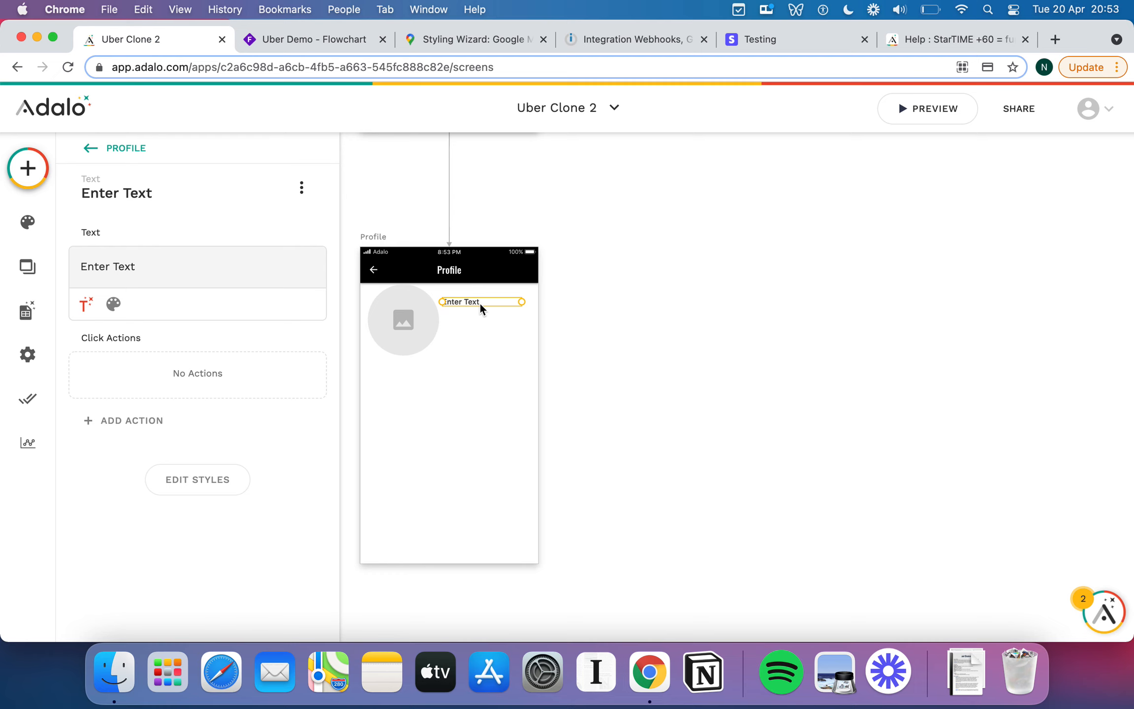
triple_click(112, 274)
text(Full Name)
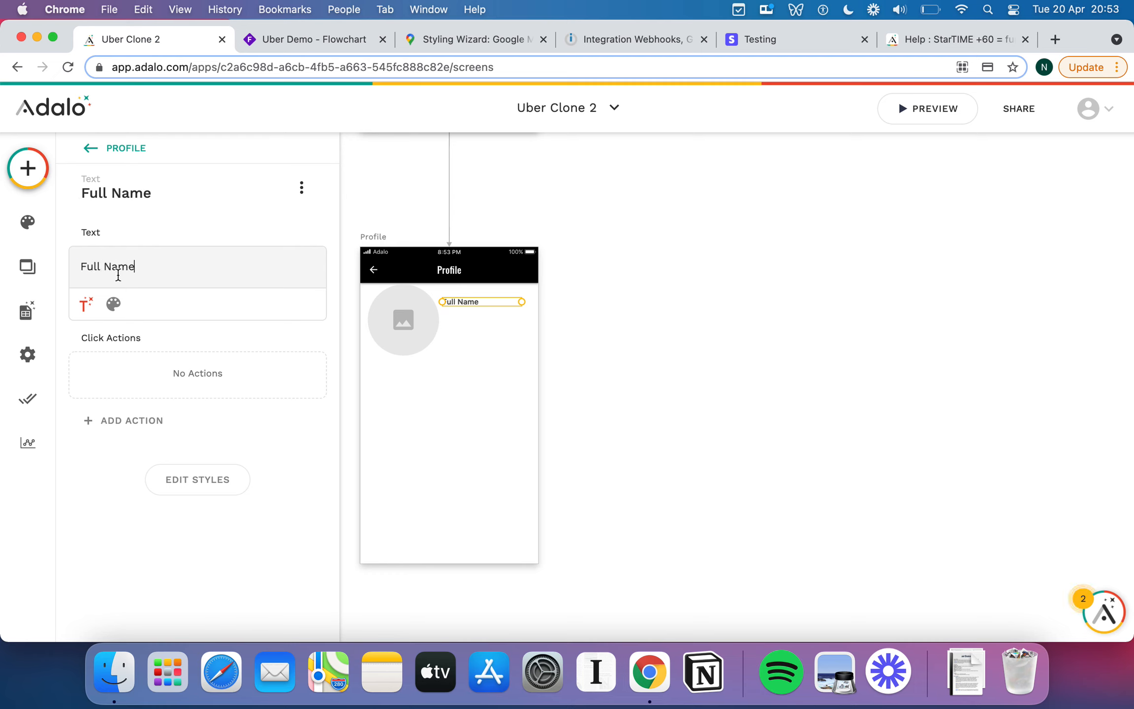
drag(470, 301, 477, 302)
Duplicate the label below it and change it to '10 Rides Taken'.
drag(473, 301, 473, 319)
triple_click(133, 261)
text(X)
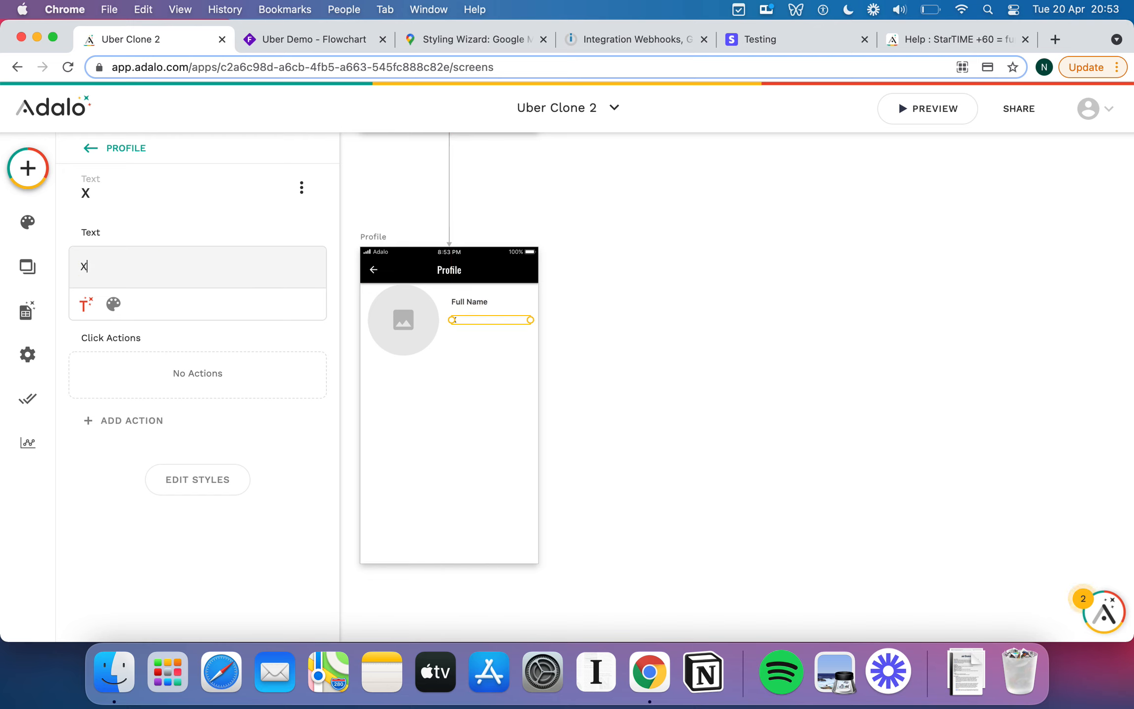
text( Num)
key(BackSpace)
key(BackSpace)
key(BackSpace)
key(BackSpace)
text(Rides Taken)
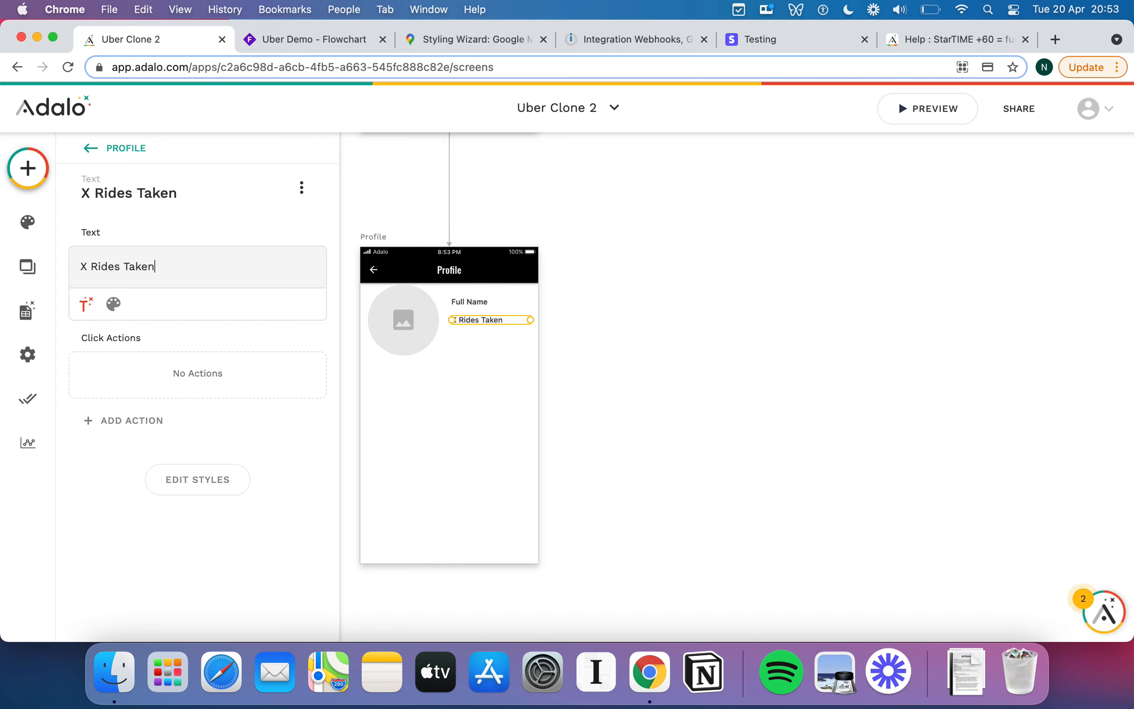
click(84, 268)
key(BackSpace)
text(10)
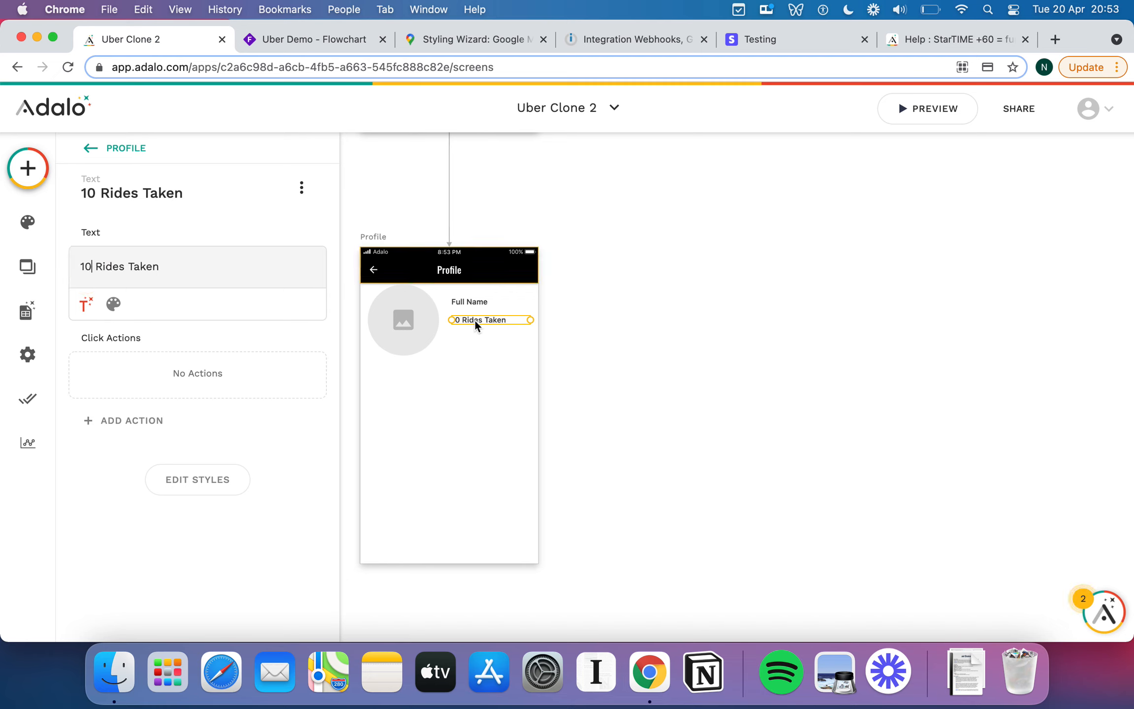
click(475, 357)
click(465, 322)
Add another copy underneath reading '4/5 Rider Rating'.
drag(490, 322, 490, 351)
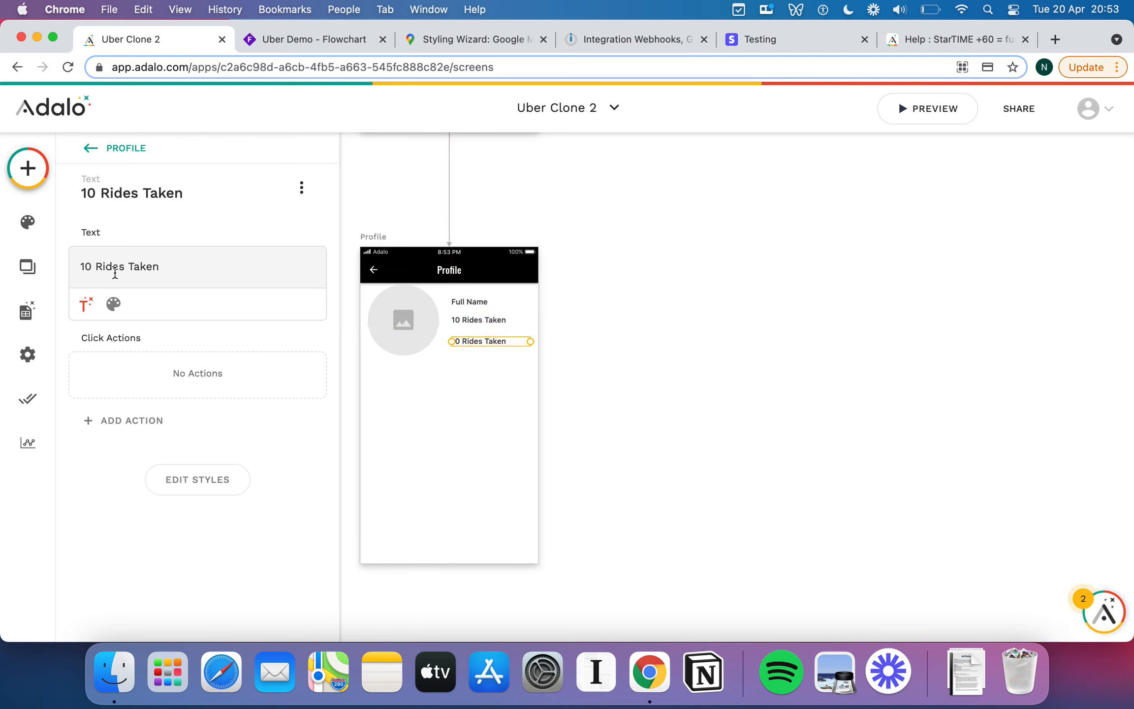
triple_click(115, 270)
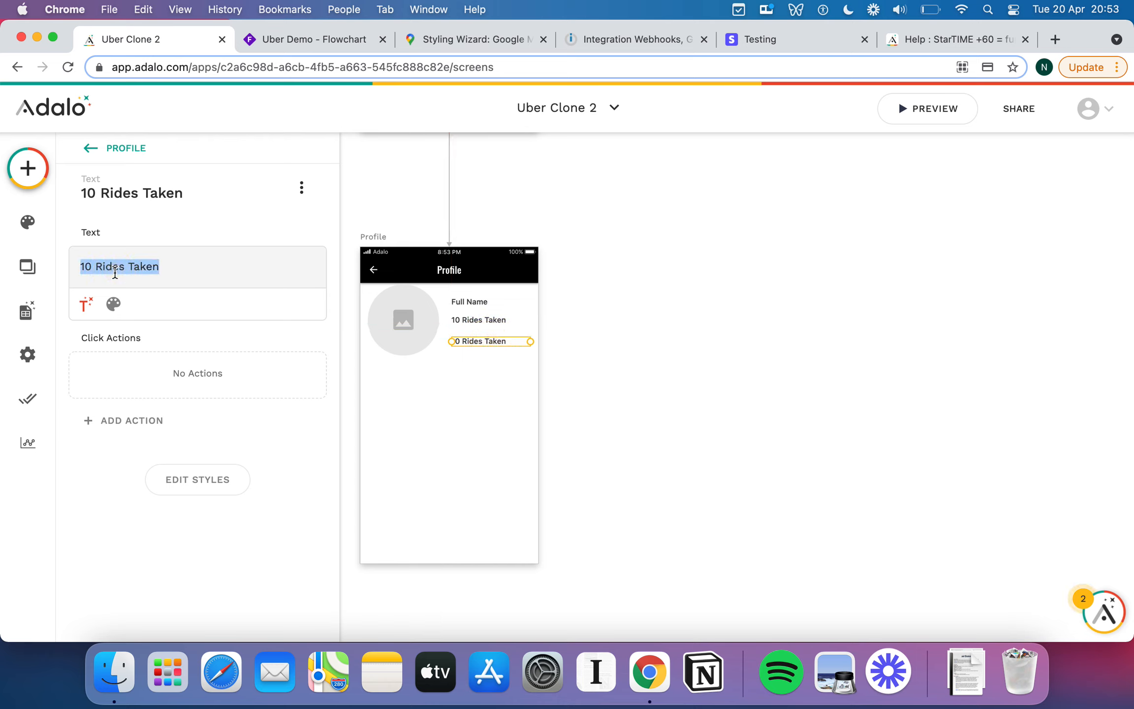
key(BackSpace)
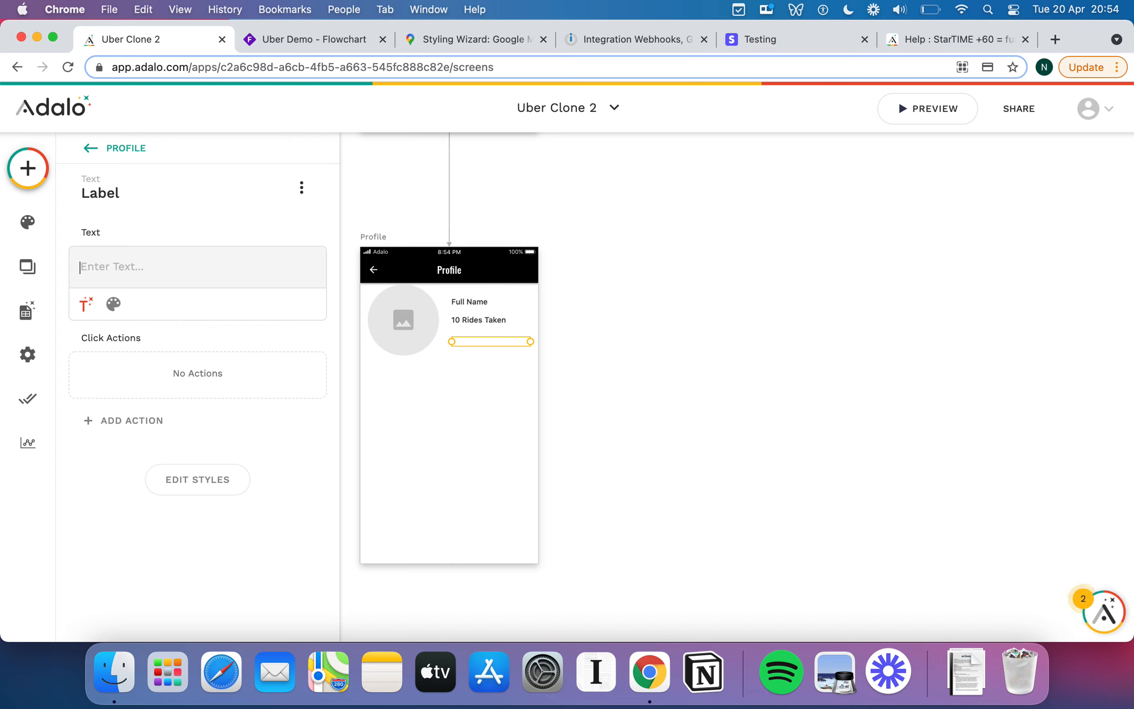
text(Rider Rating)
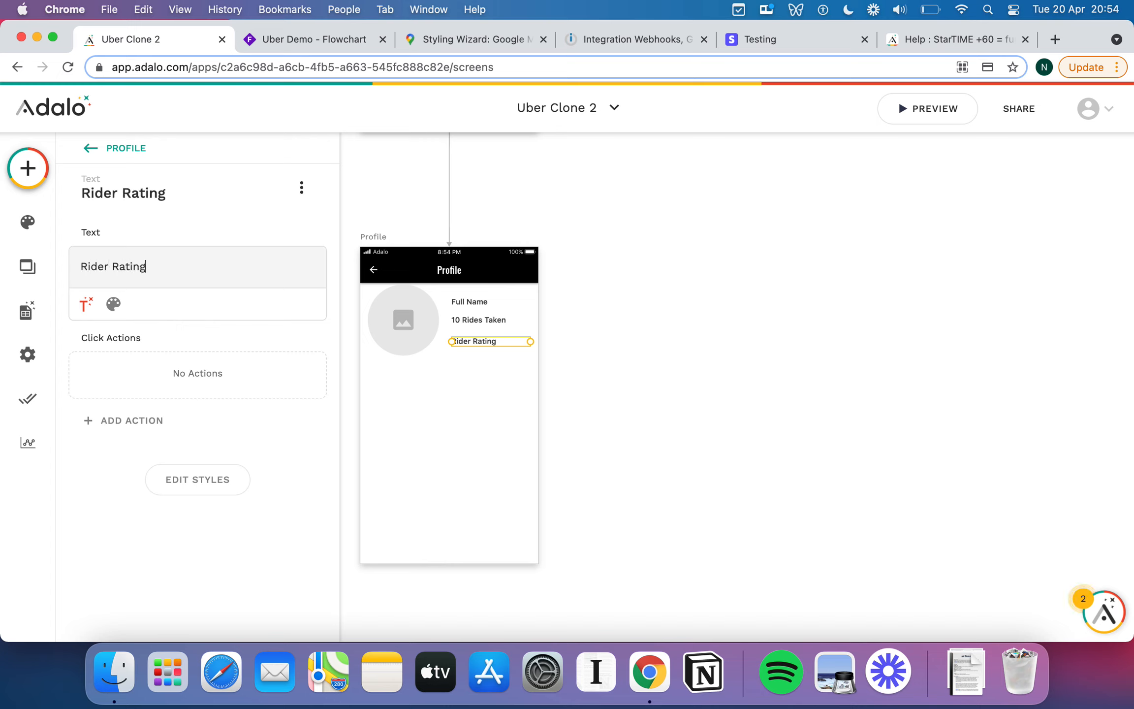
click(80, 265)
text(4/5)
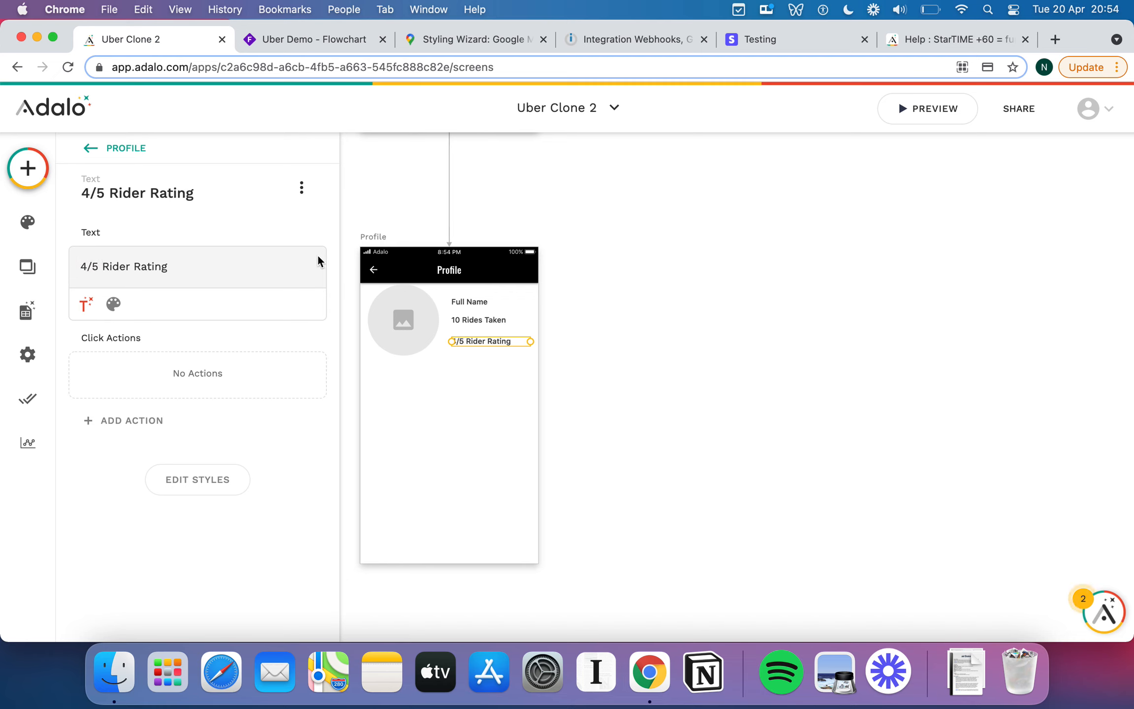
click(510, 362)
click(493, 341)
click(32, 167)
Drop a Simple List under the profile details with a 'Ride History' header.
scroll(159, 583, down, 3)
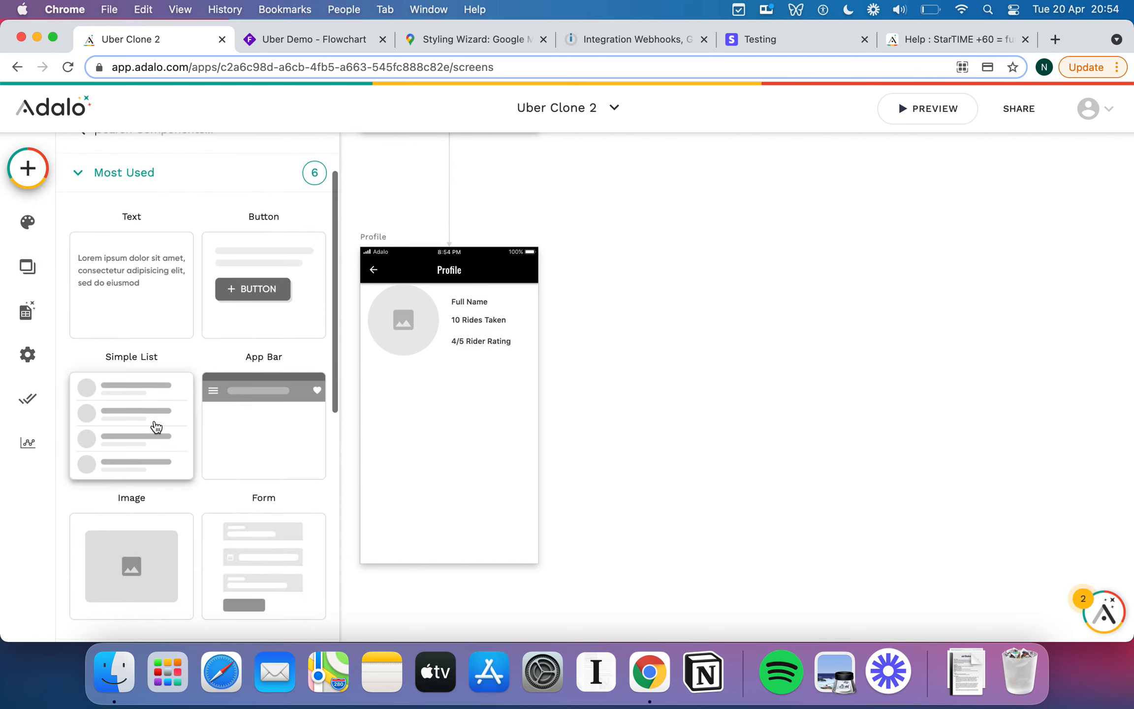
drag(155, 425, 441, 475)
click(450, 437)
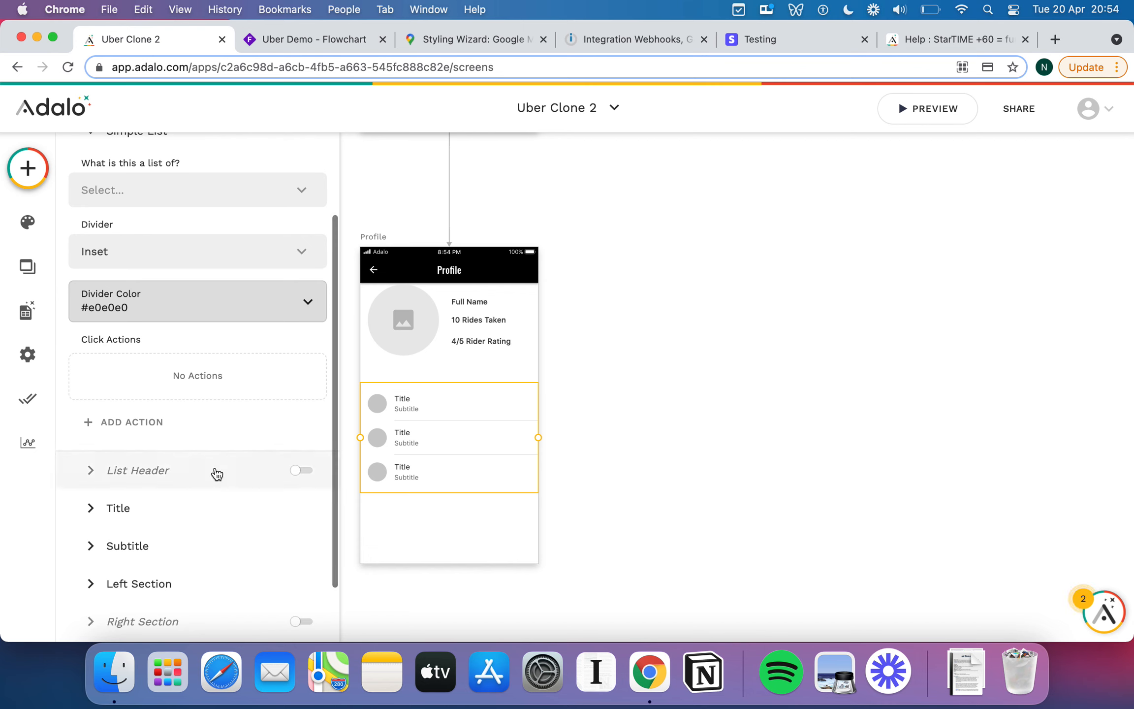
click(300, 471)
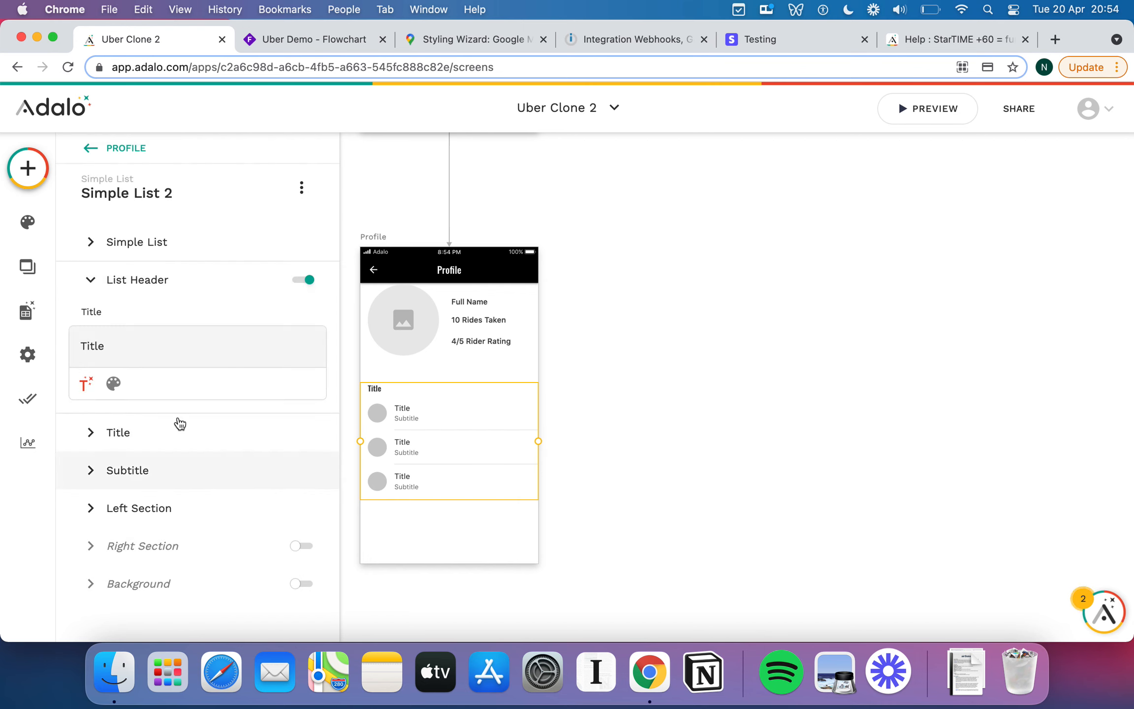
double_click(106, 345)
text(Ride History)
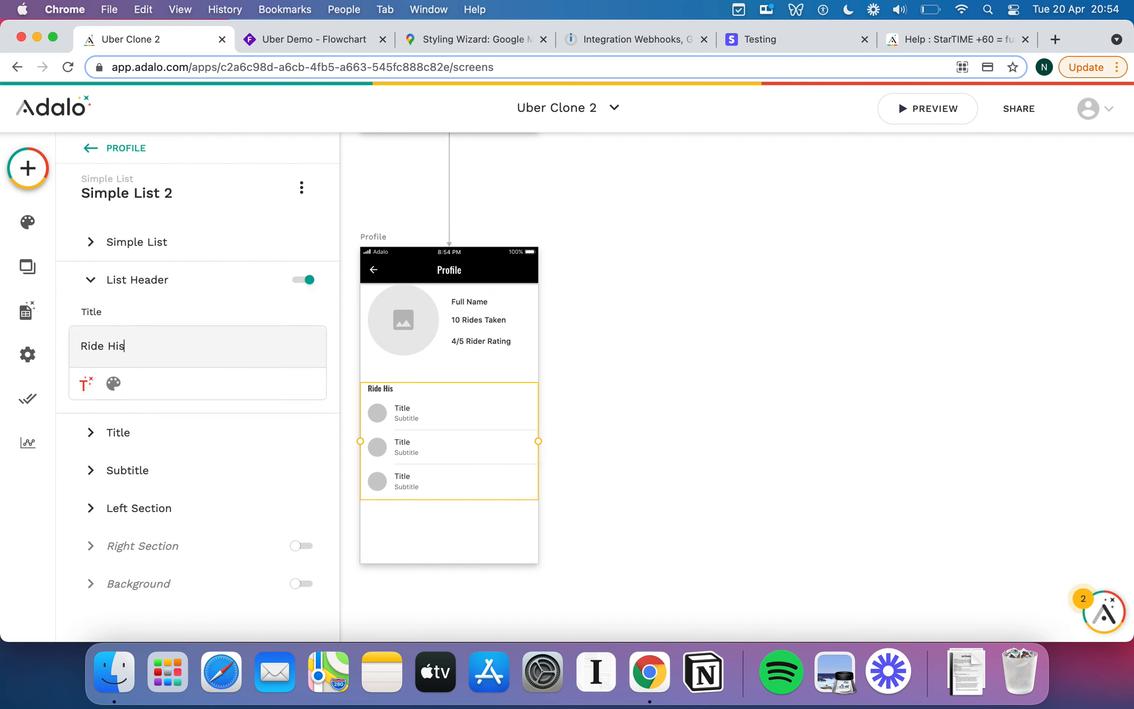
Style the Ride History header in light grey #CCCCCC with Light font weight.
click(113, 383)
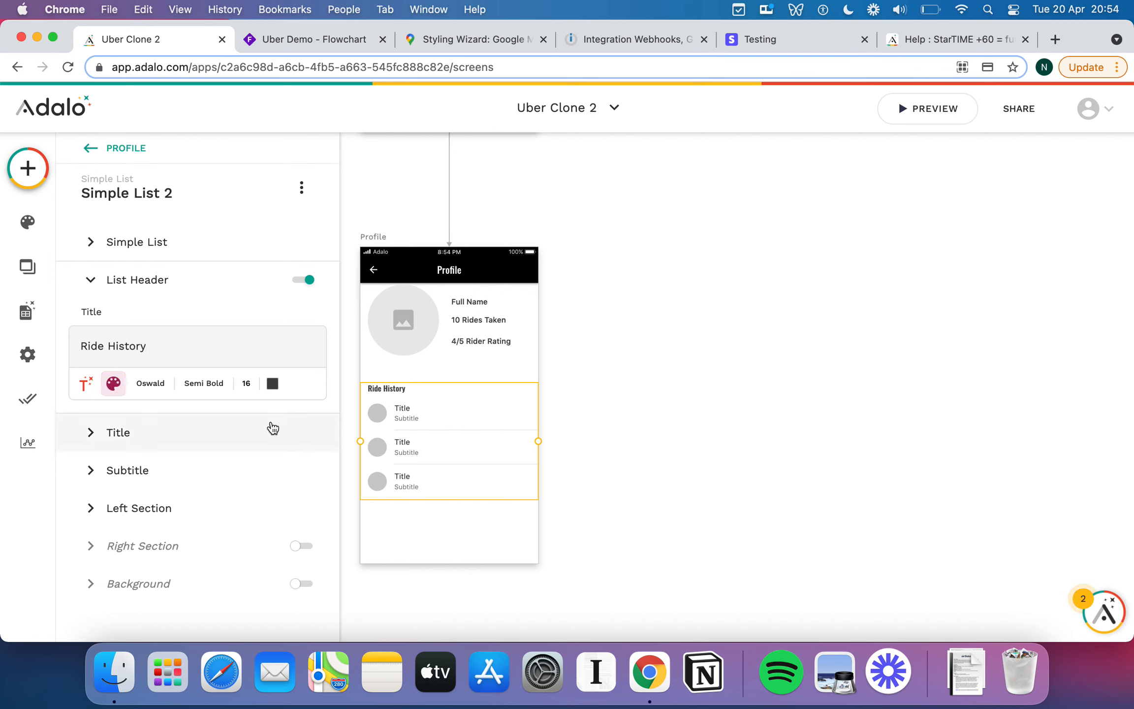
click(272, 384)
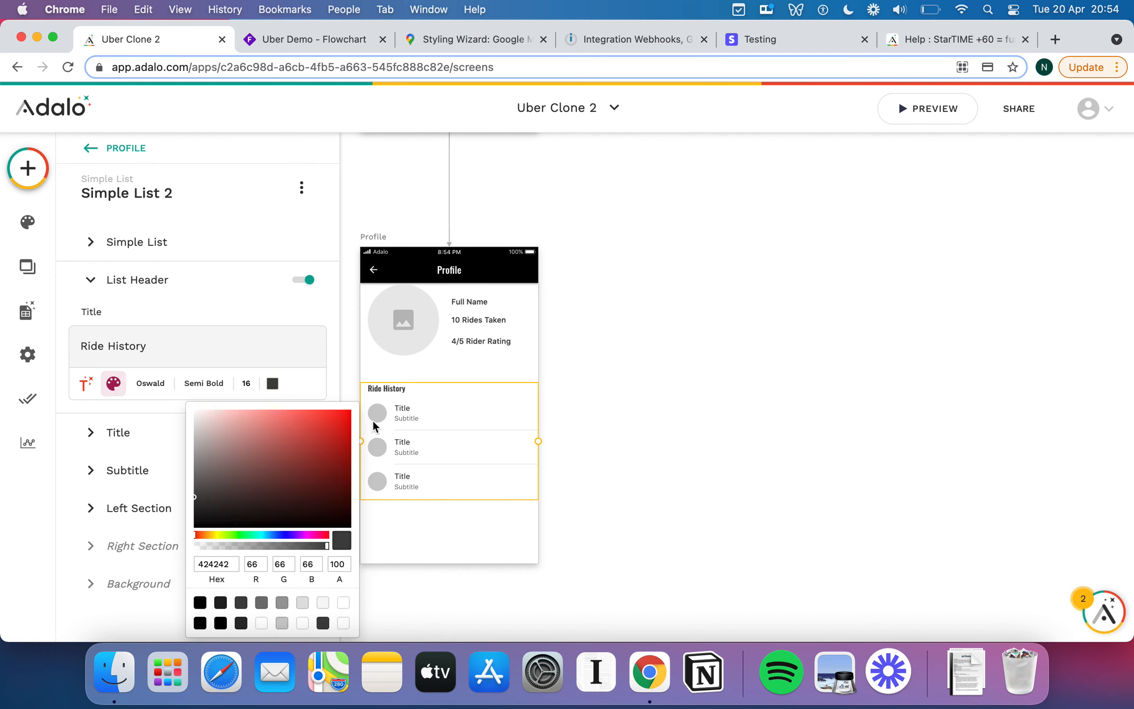
click(281, 624)
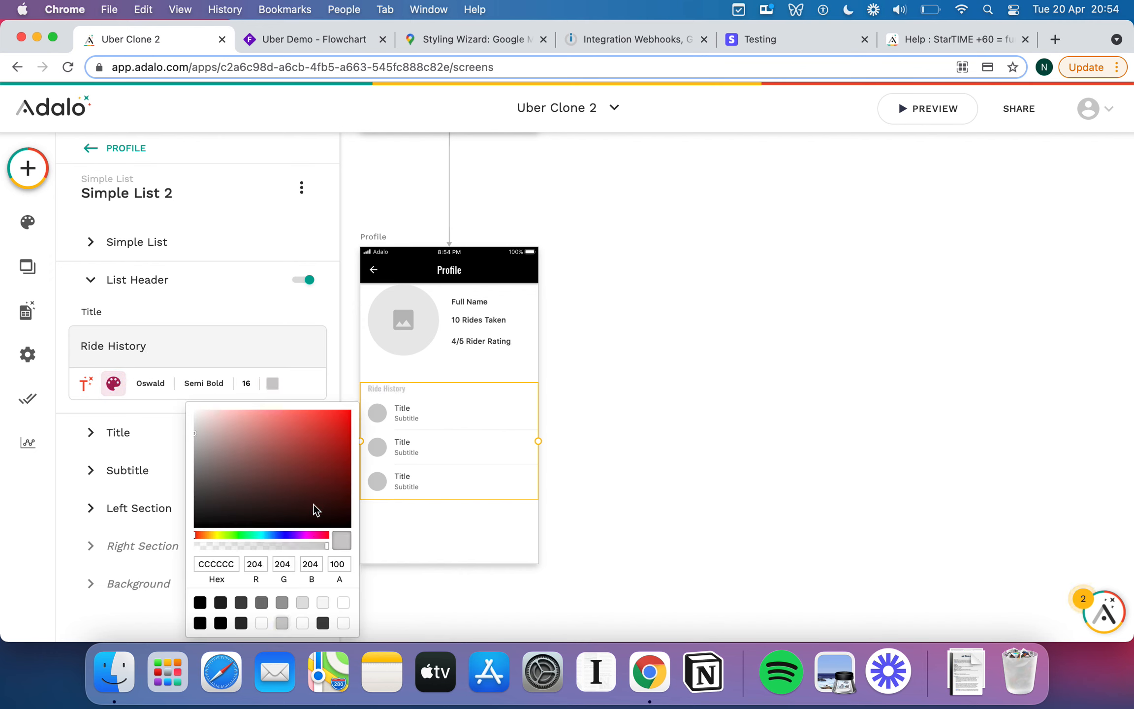
click(217, 383)
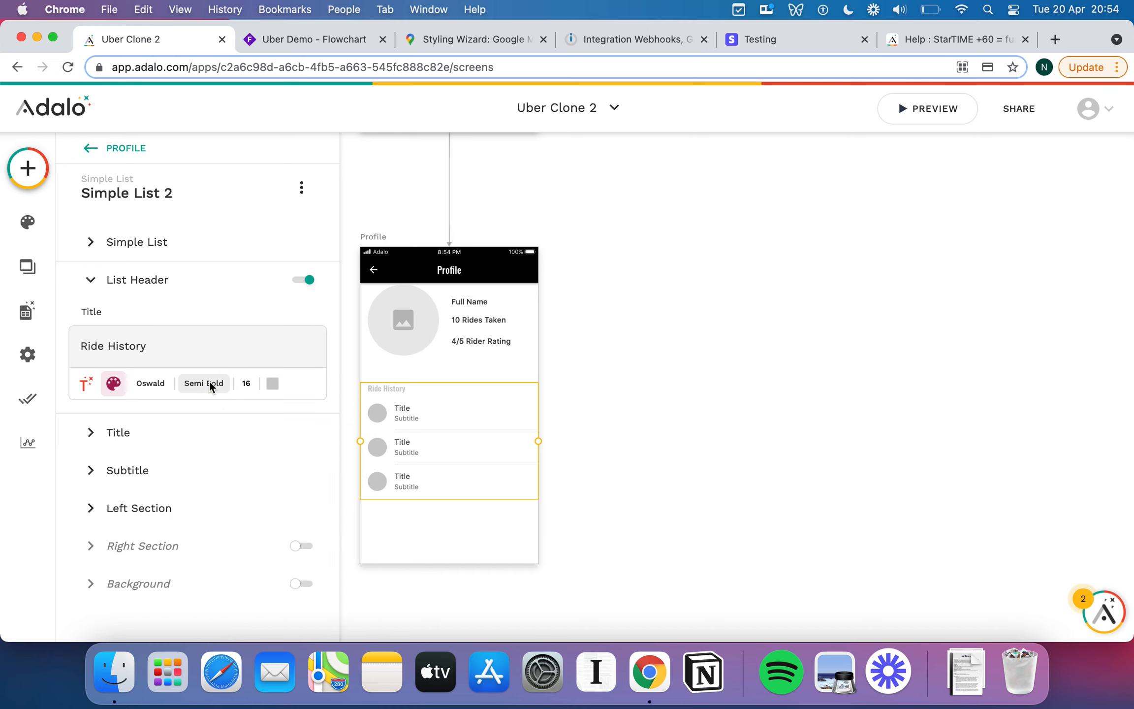
click(209, 382)
click(190, 155)
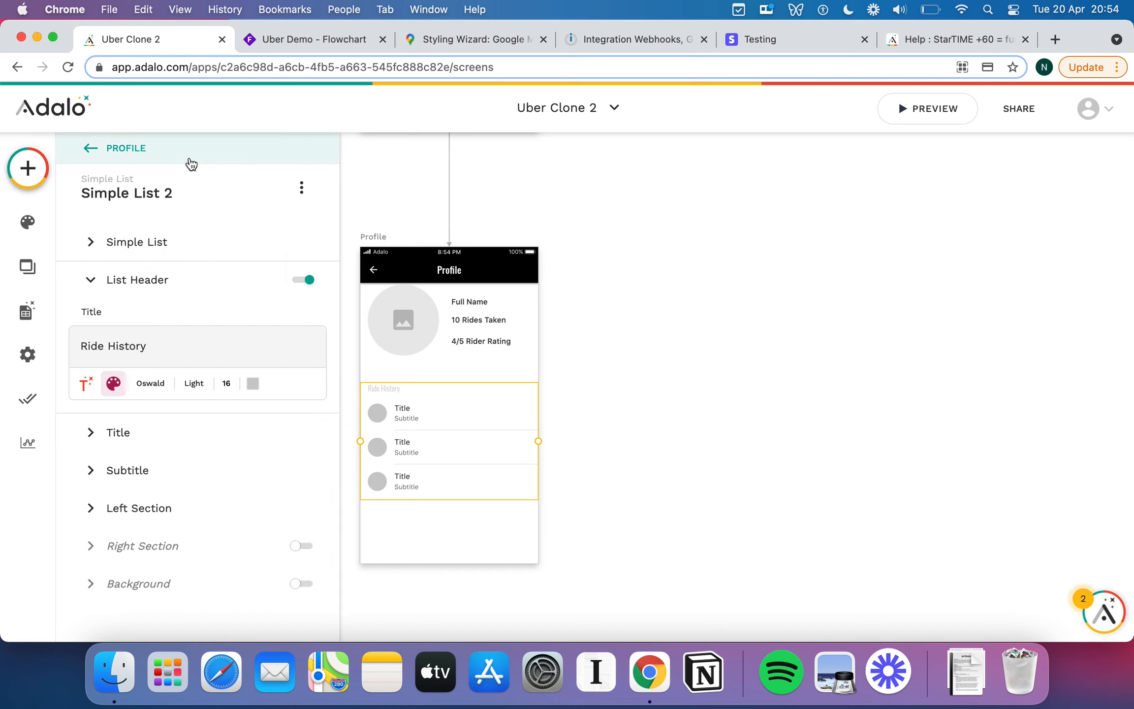
click(461, 370)
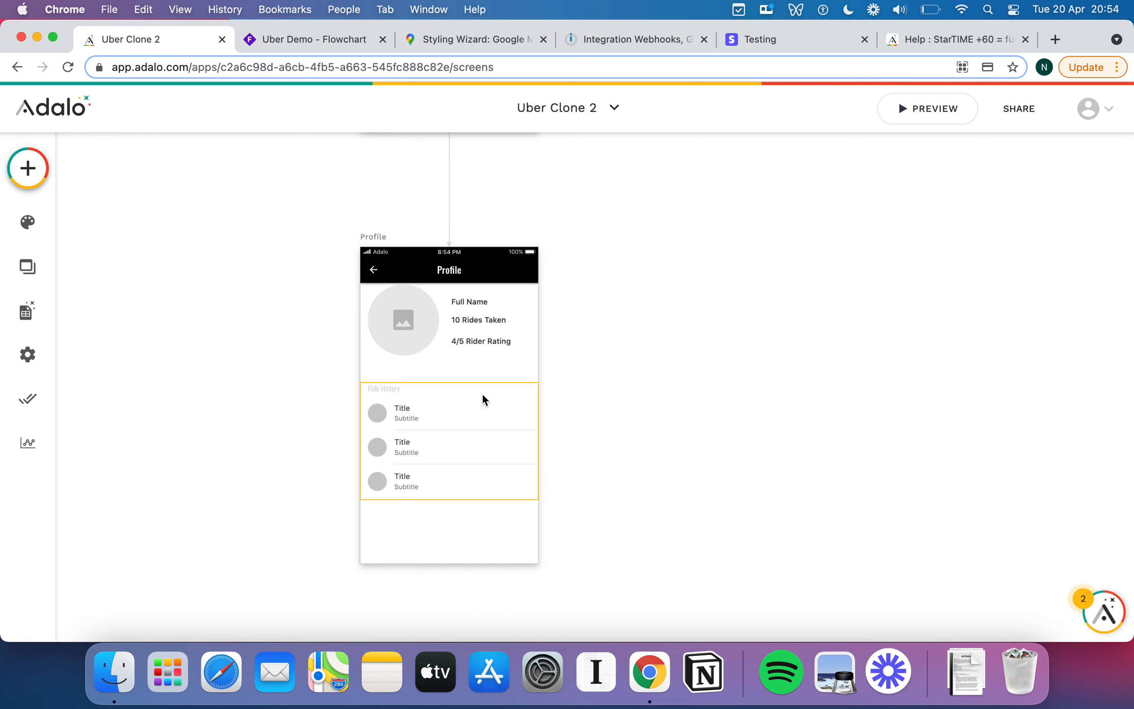
Zoom out to the full screen flow and drag Signup further left of Login.
scroll(471, 465, up, 3)
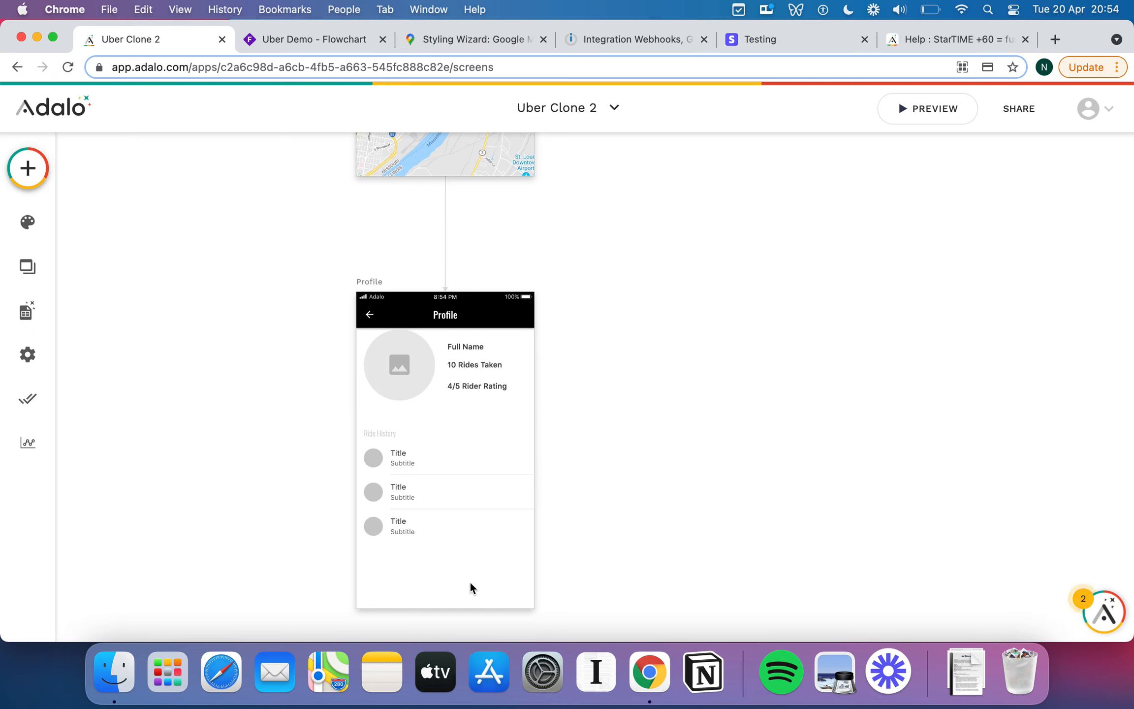
scroll(473, 538, up, 2)
scroll(473, 544, up, 7)
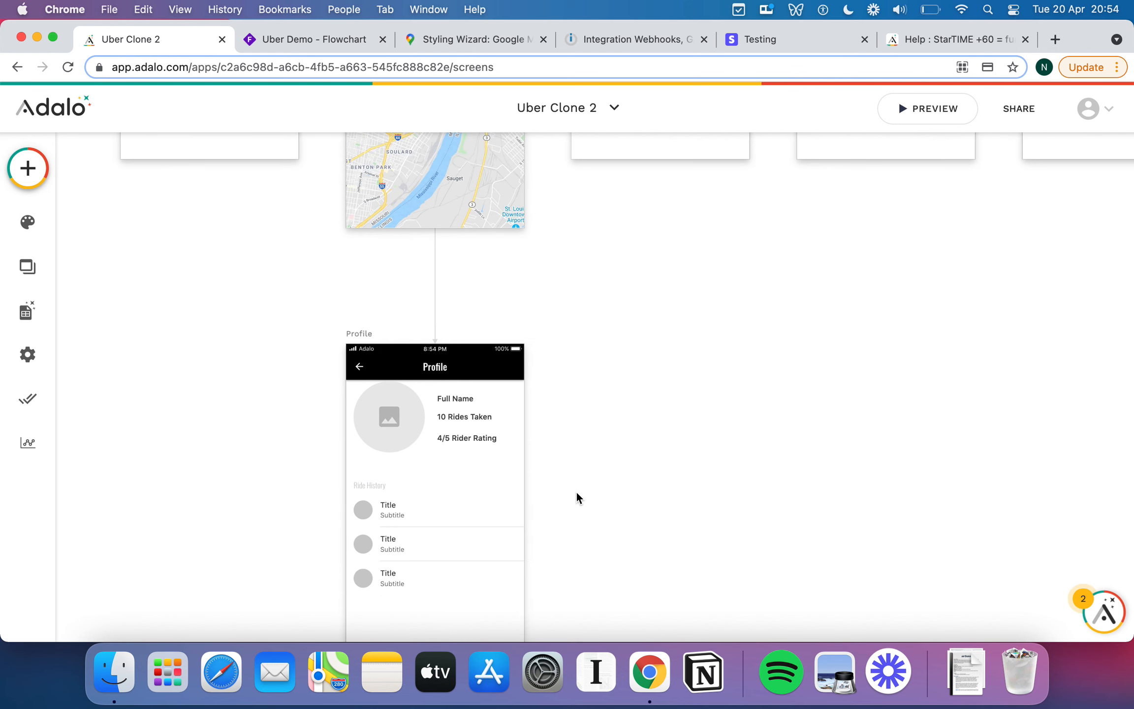
scroll(472, 348, up, 10)
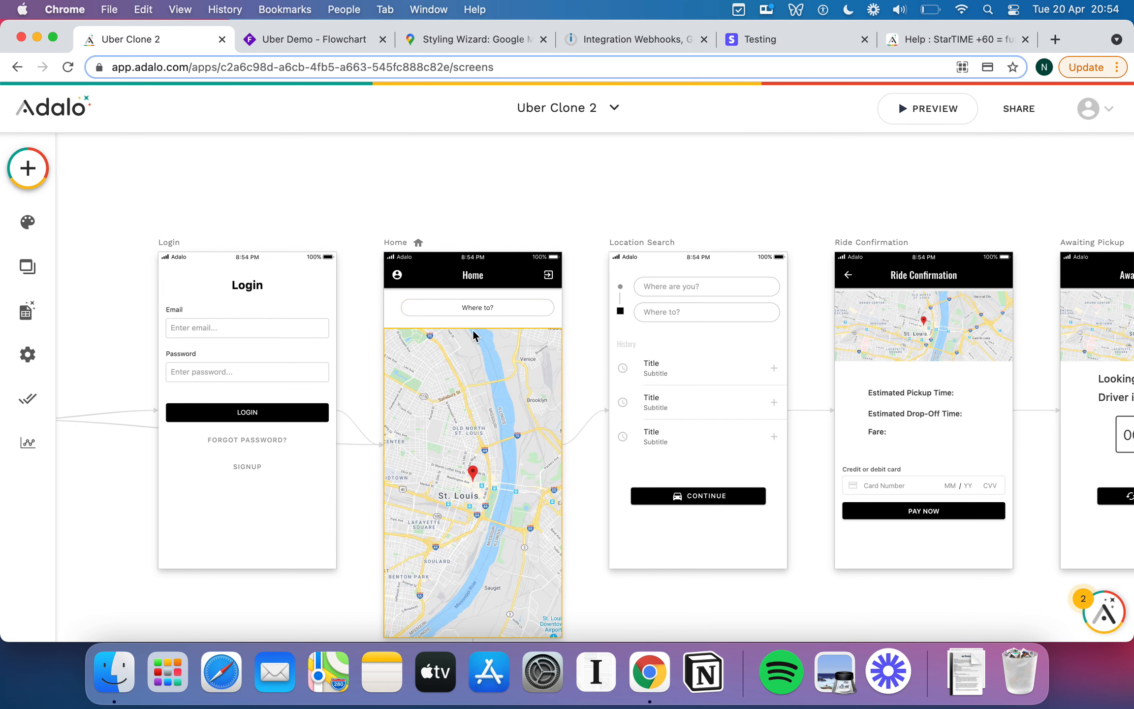
scroll(342, 215, down, 5)
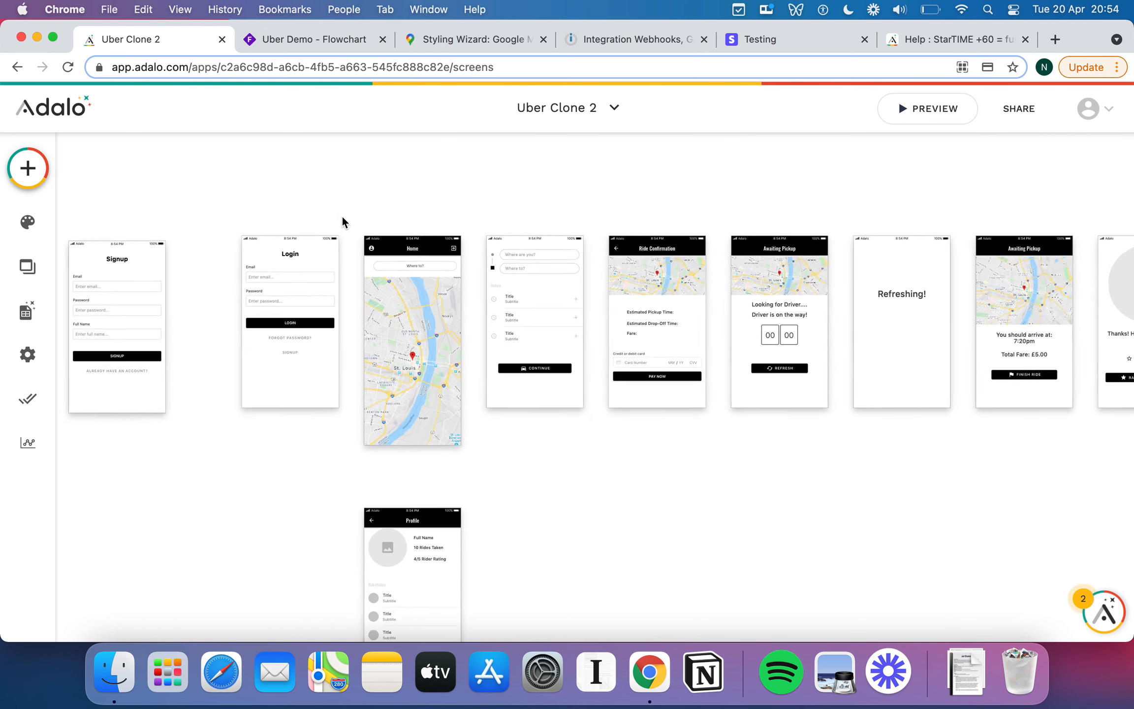
scroll(342, 215, down, 3)
scroll(342, 215, left, 4)
click(247, 230)
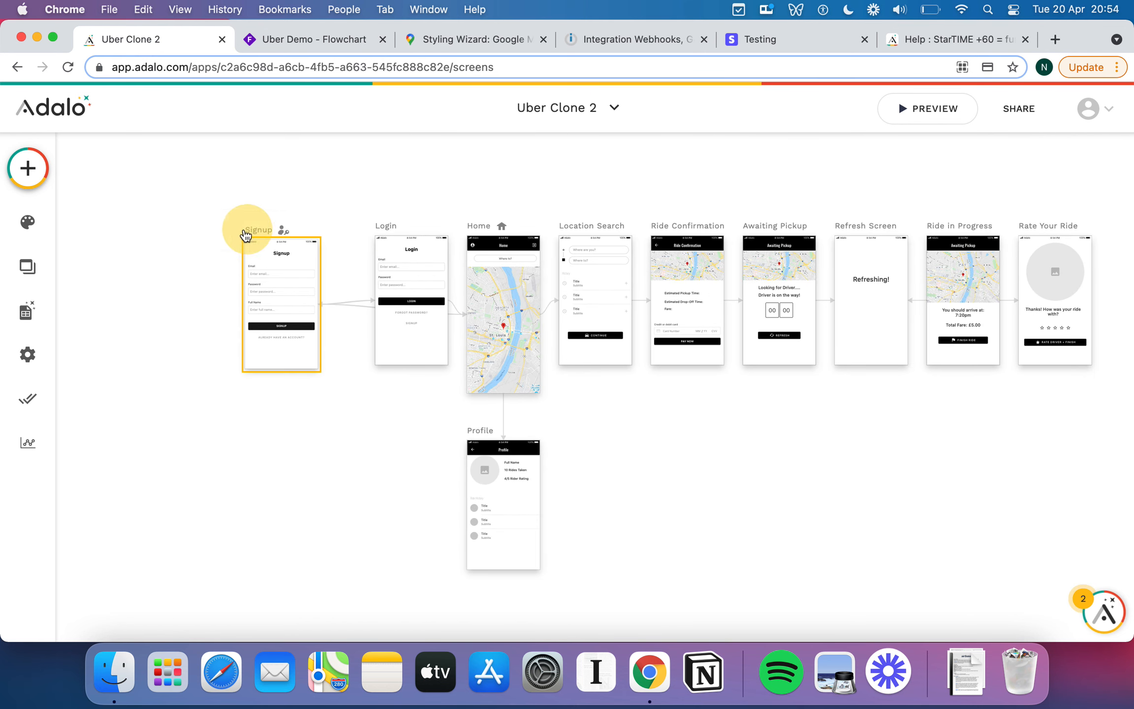
drag(246, 229, 211, 231)
click(440, 182)
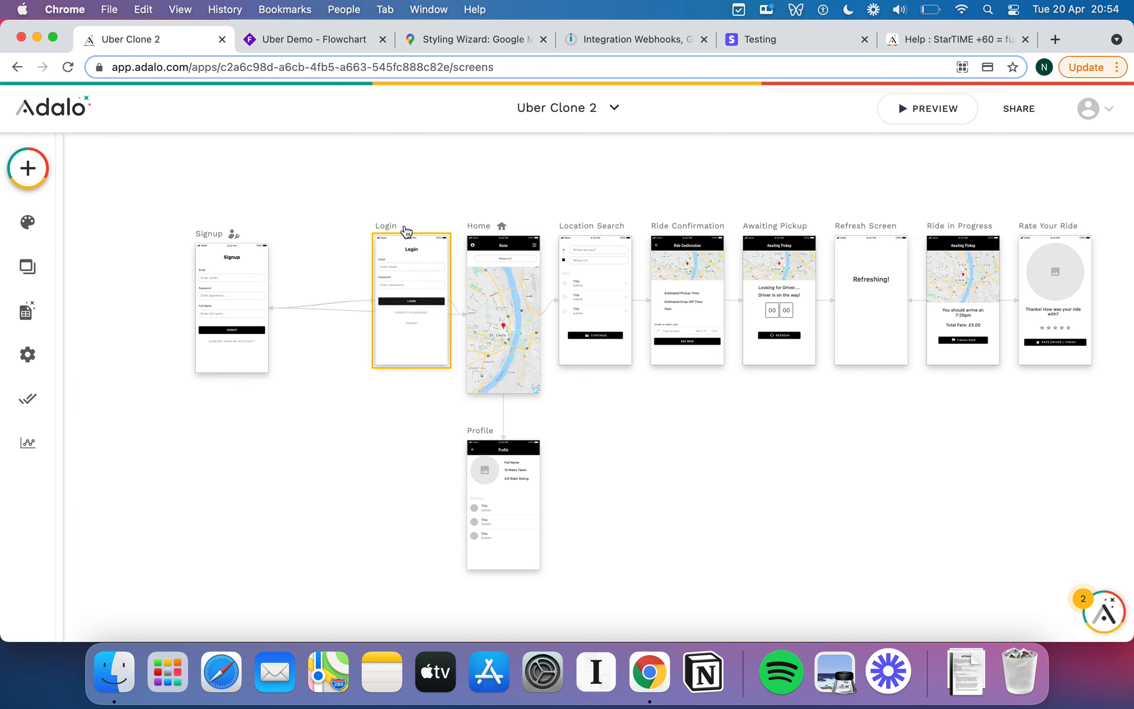
scroll(339, 219, left, 5)
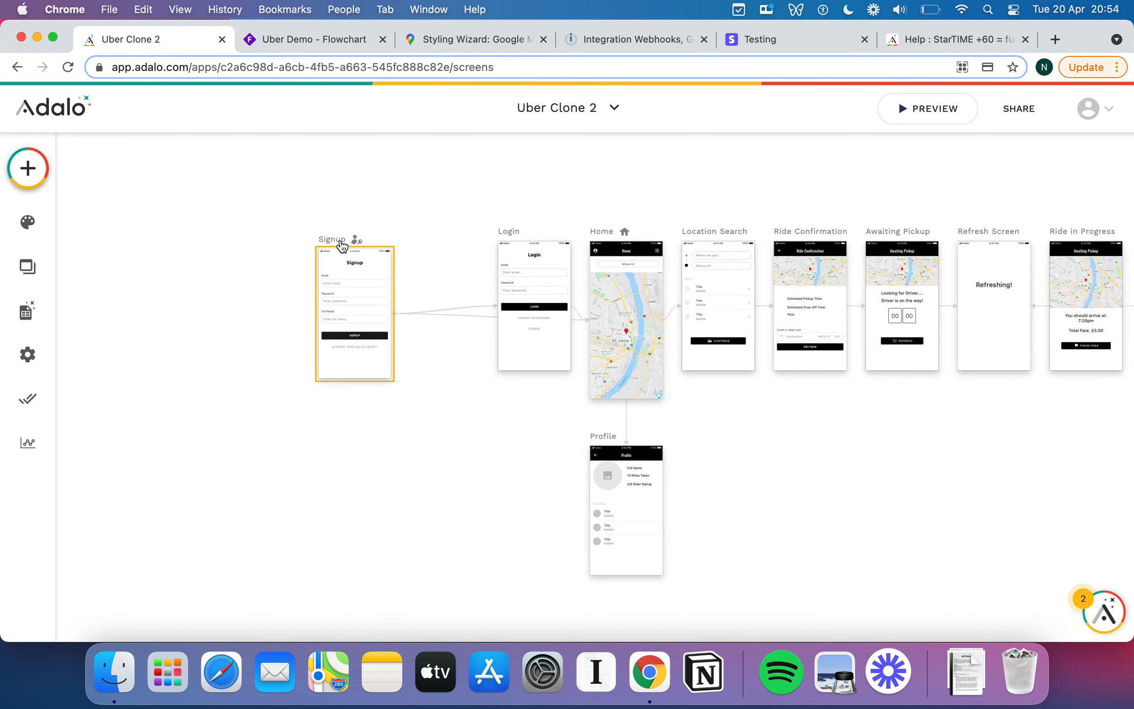
Delete the Link Home action from the Signup form's submit button, keeping only Sign Up.
click(340, 241)
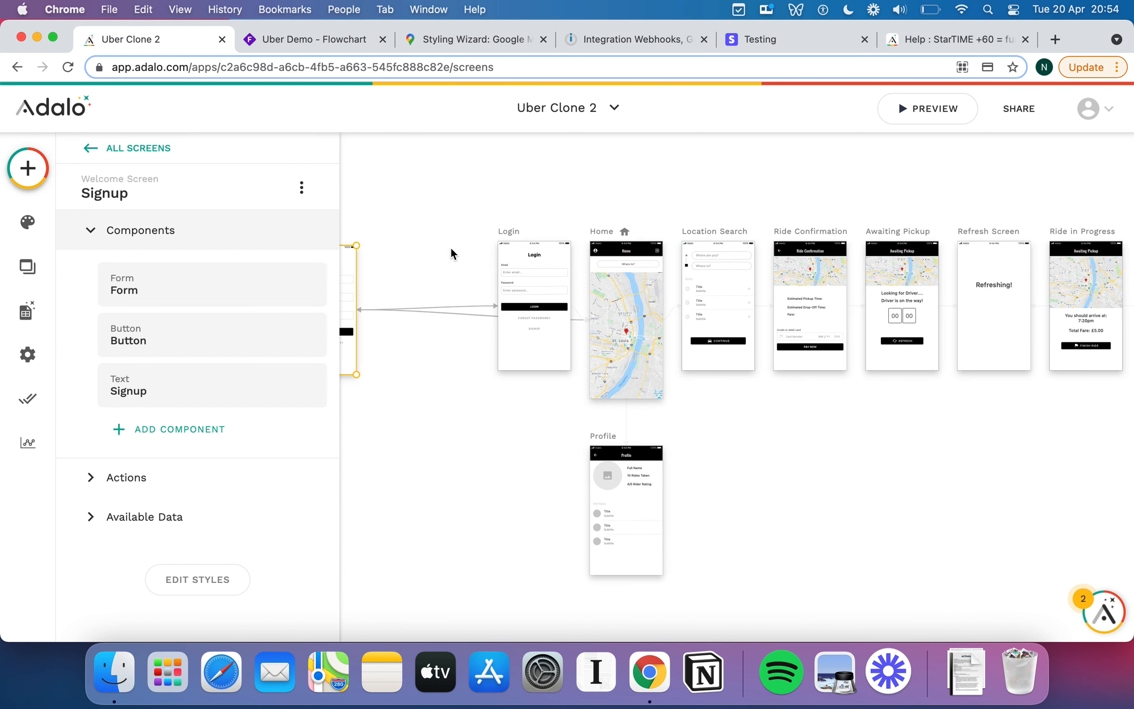
scroll(364, 294, left, 2)
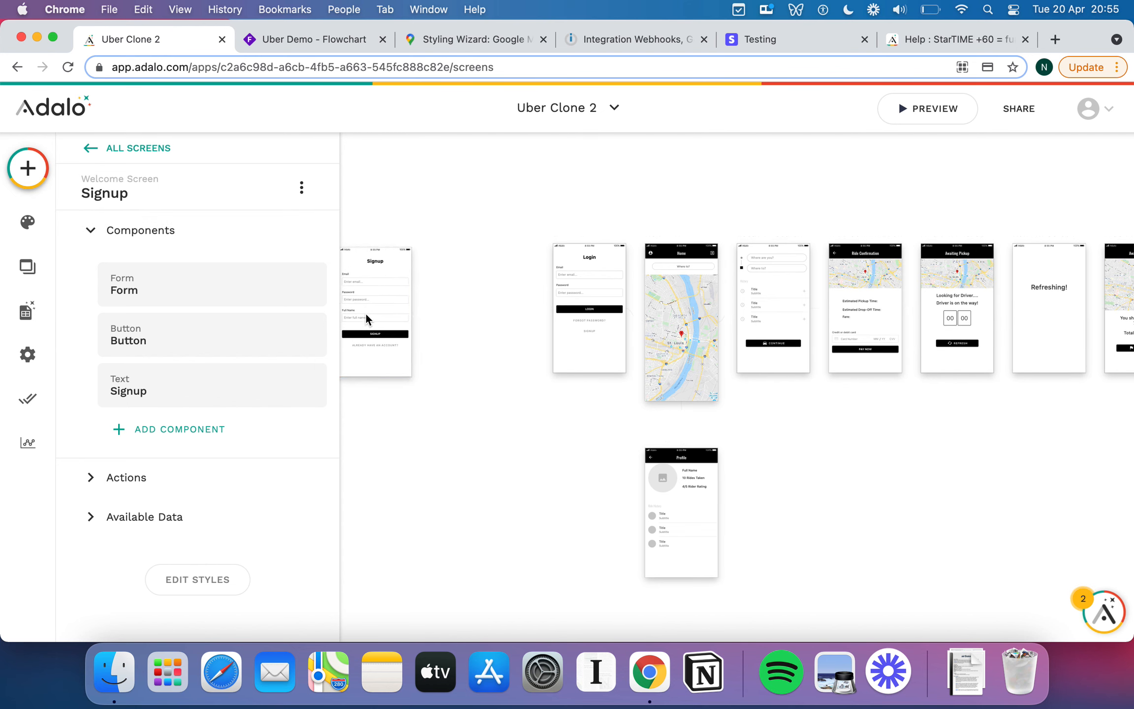
click(383, 334)
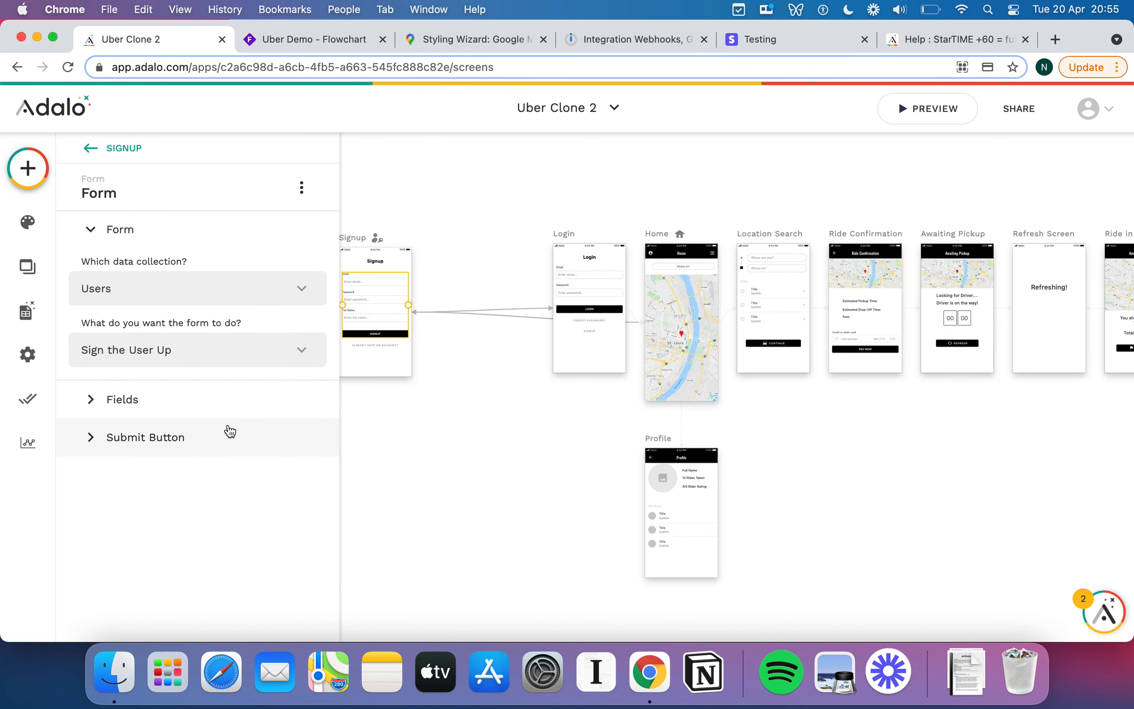
click(92, 436)
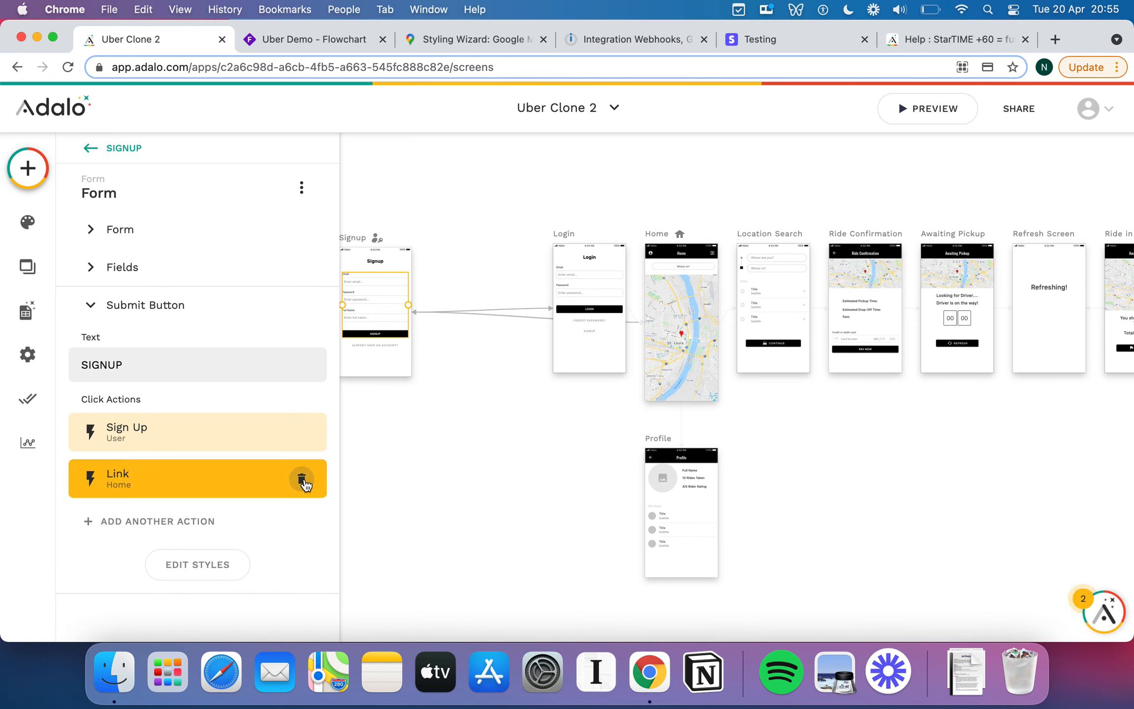
click(302, 480)
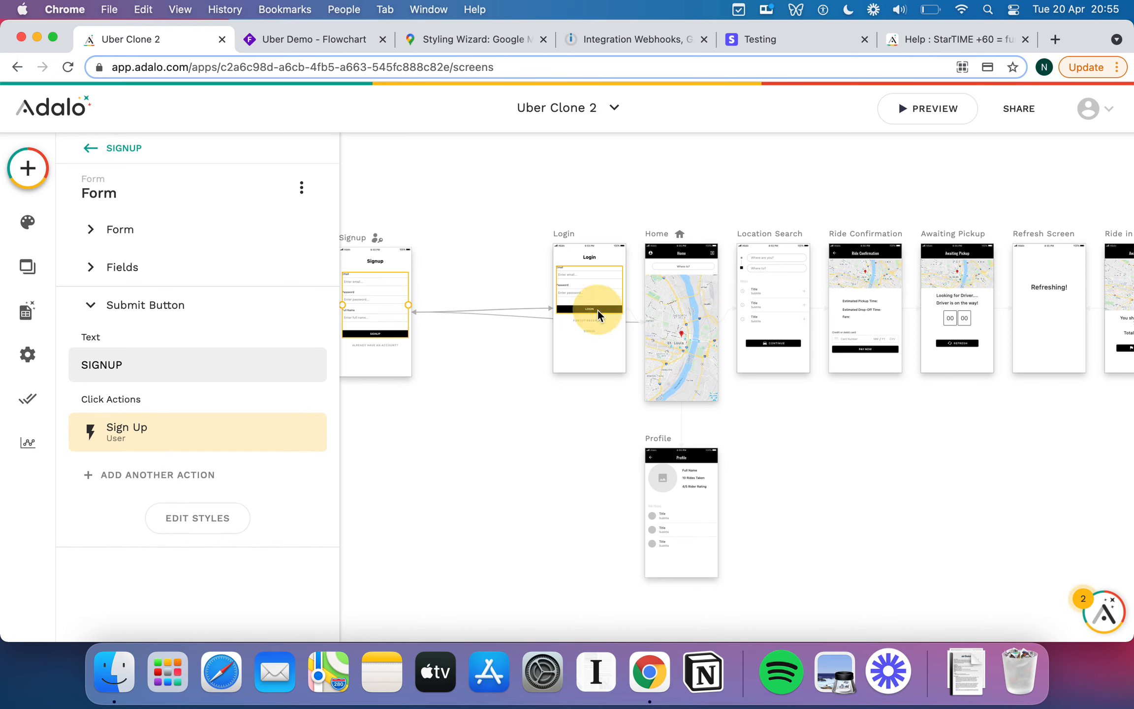
click(597, 310)
click(464, 259)
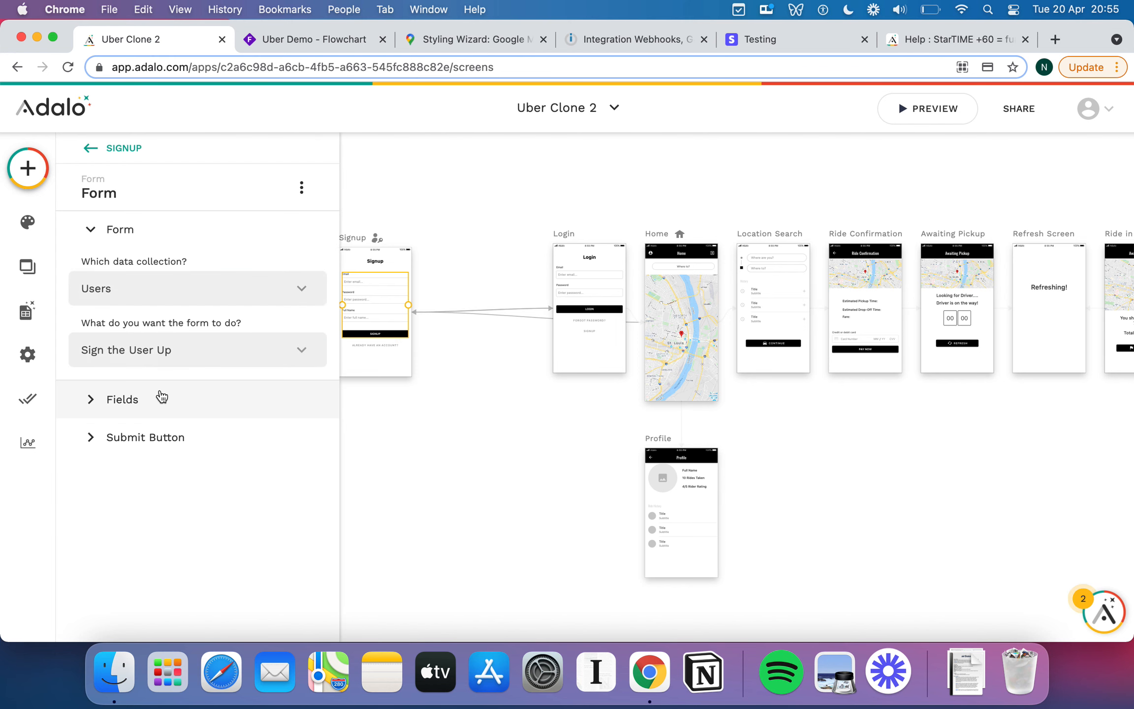
click(90, 444)
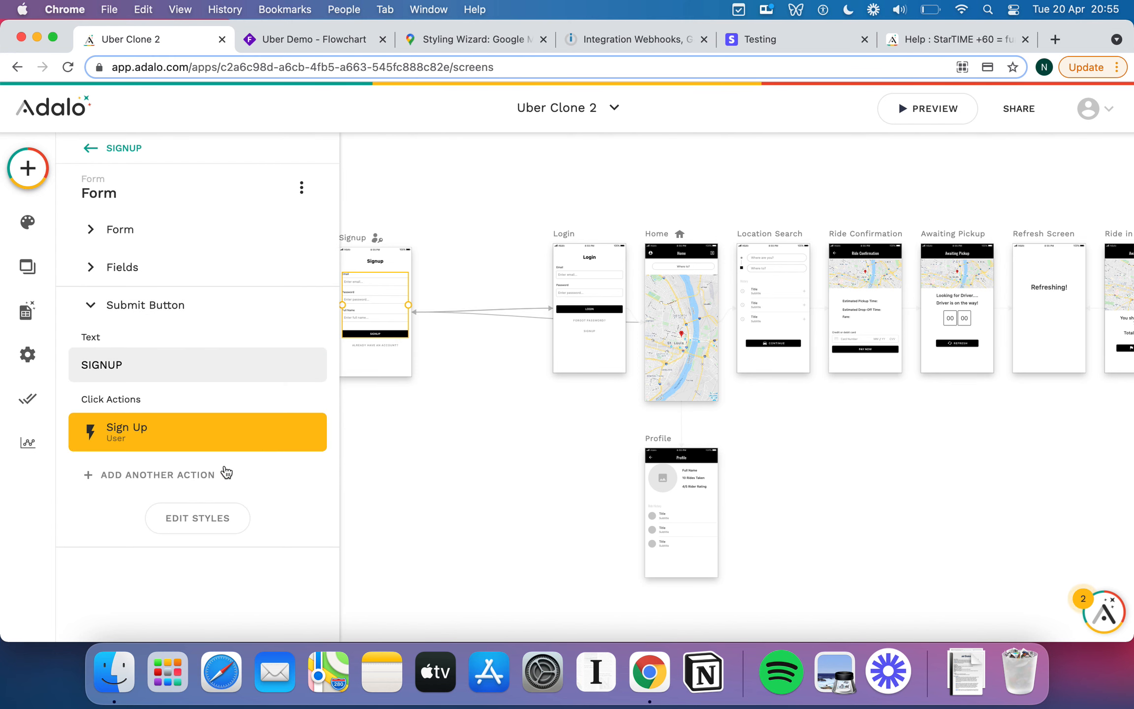
Add a submit-button link to a new Form-template screen named Onboarding.
click(160, 483)
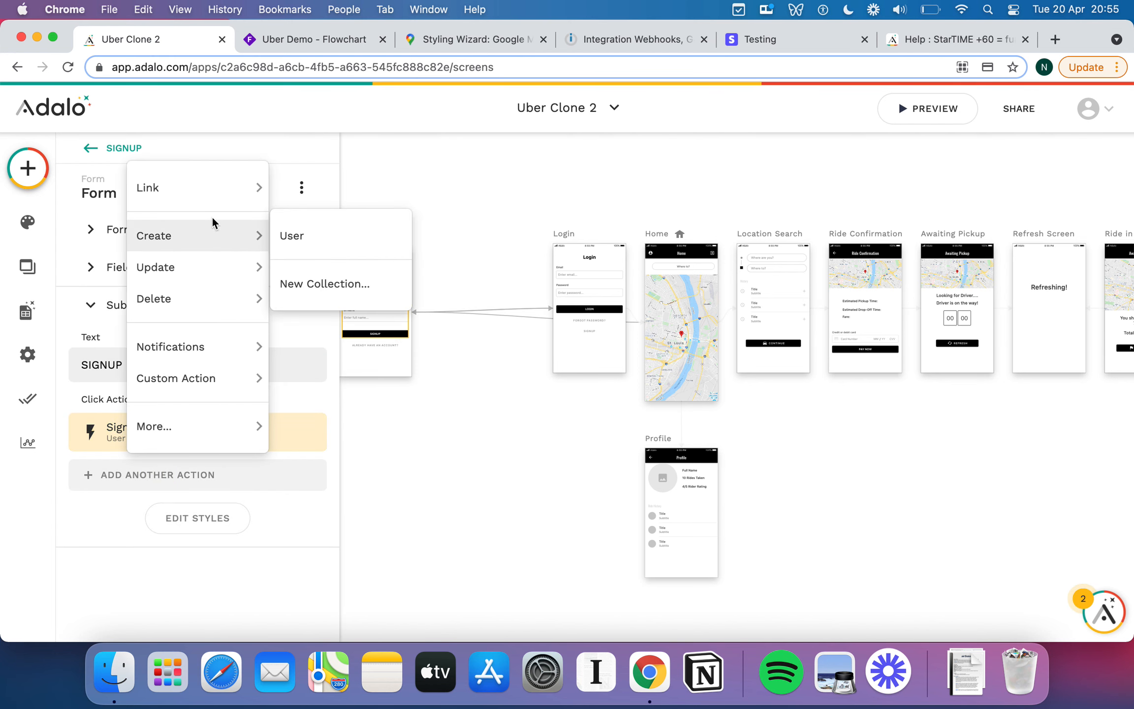
mouse_move(235, 231)
mouse_move(234, 190)
click(315, 192)
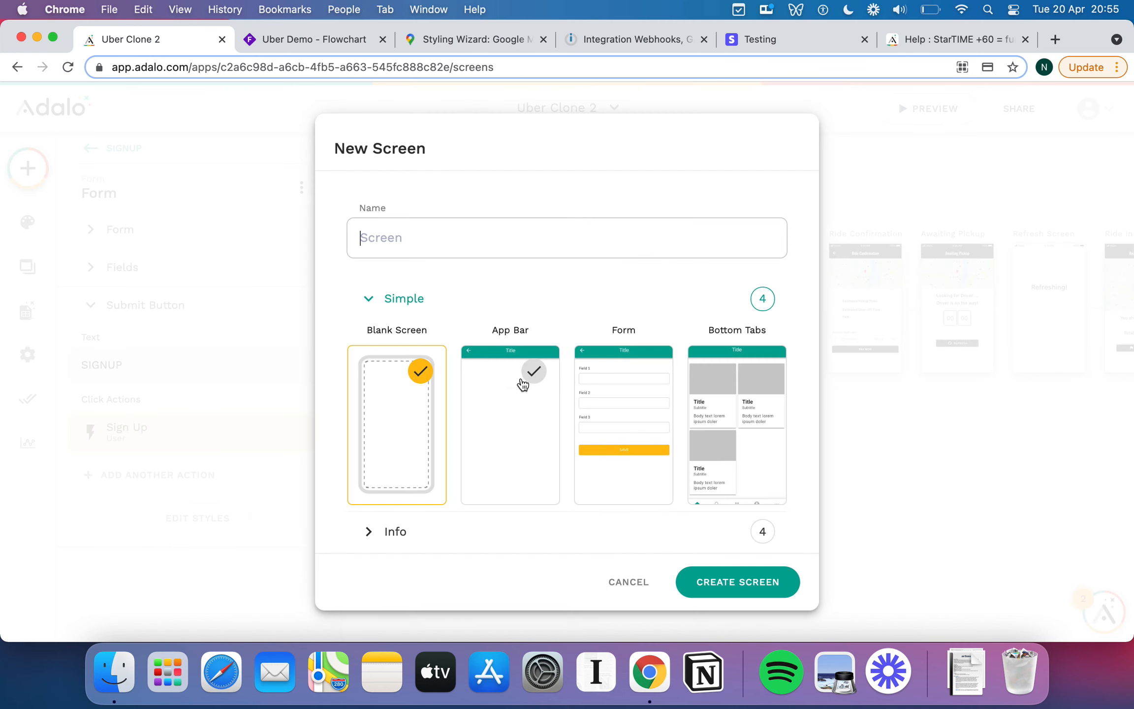
click(645, 391)
click(462, 235)
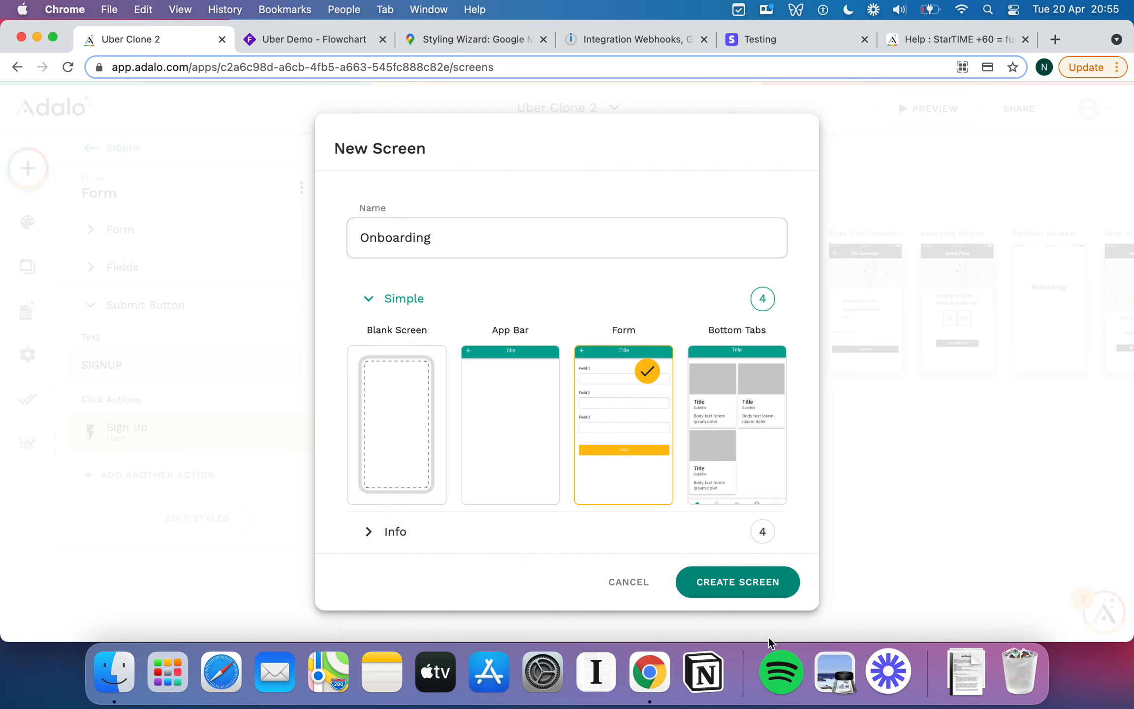
click(717, 593)
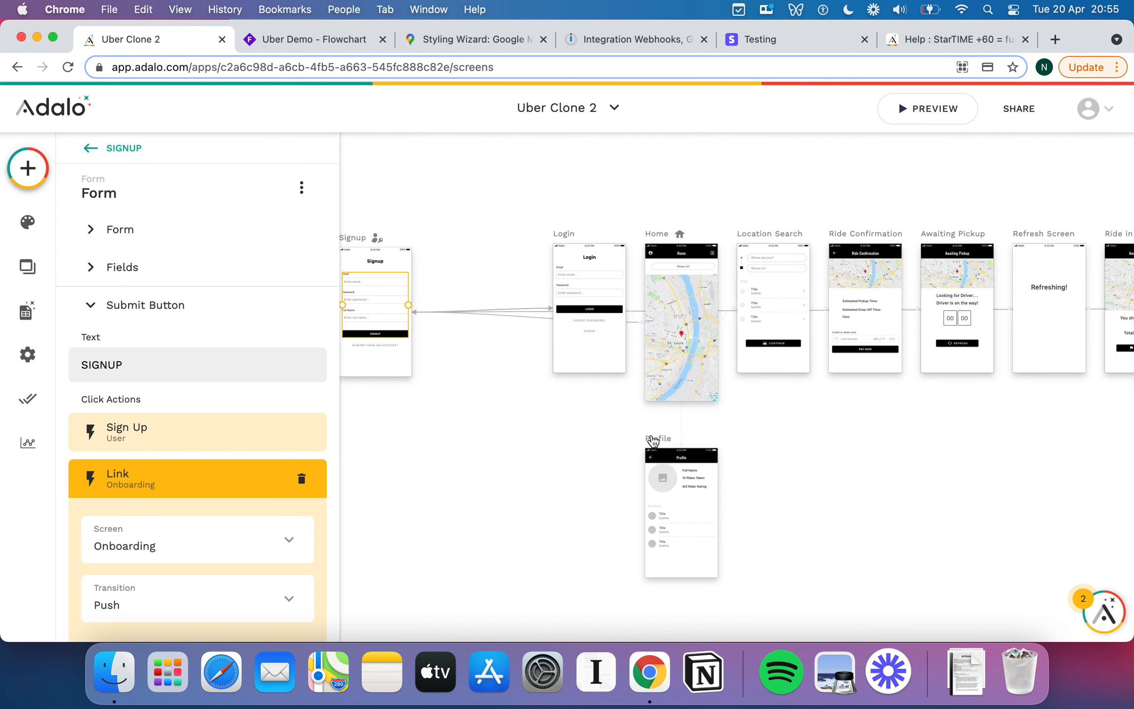
Drag the Onboarding screen between Signup and Login, shifting Signup left so they sit side by side.
scroll(793, 374, right, 10)
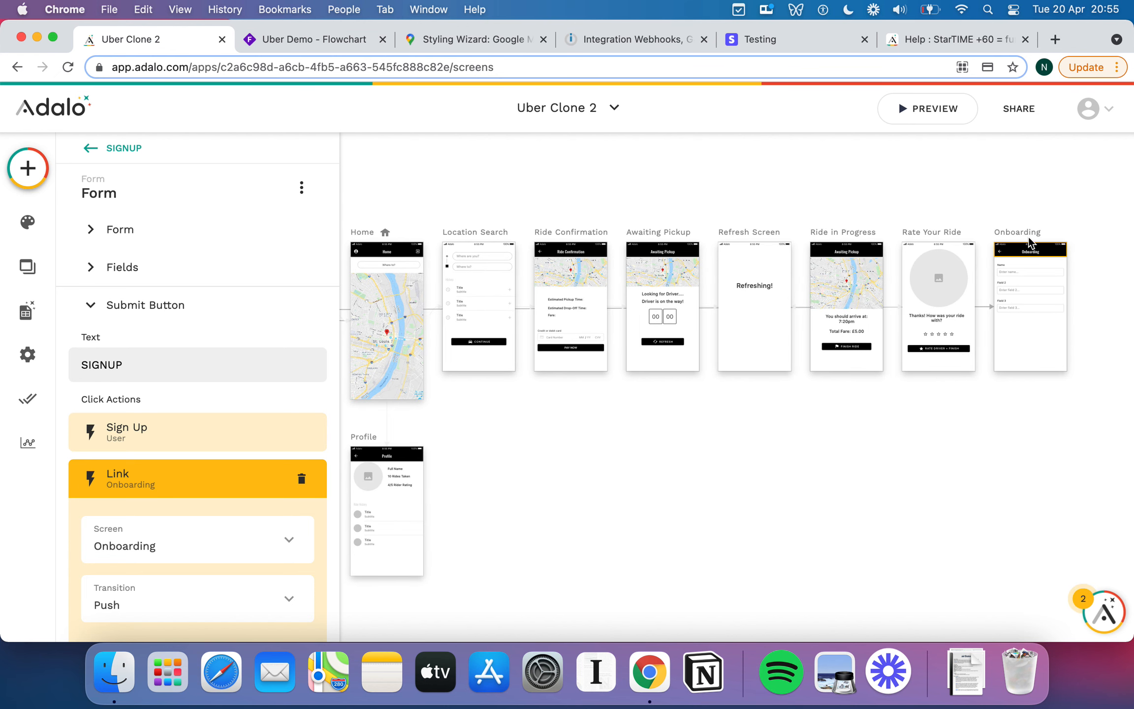
drag(1021, 231, 410, 168)
scroll(596, 216, left, 10)
scroll(595, 214, left, 5)
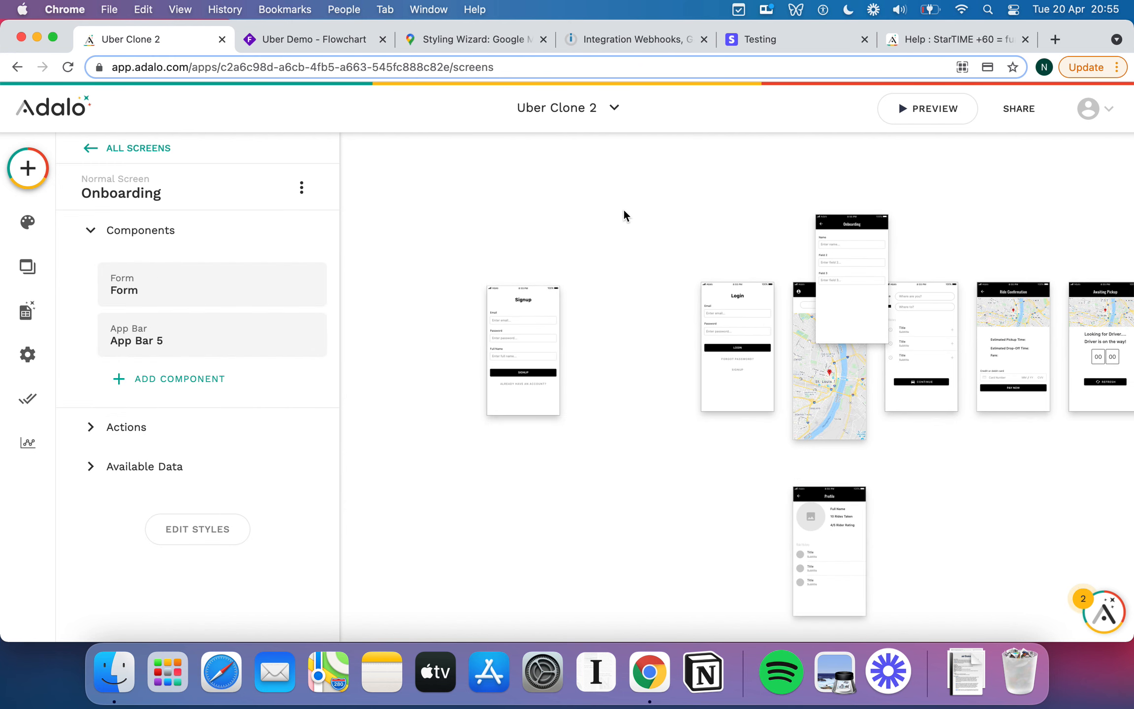
drag(831, 211, 595, 281)
click(491, 281)
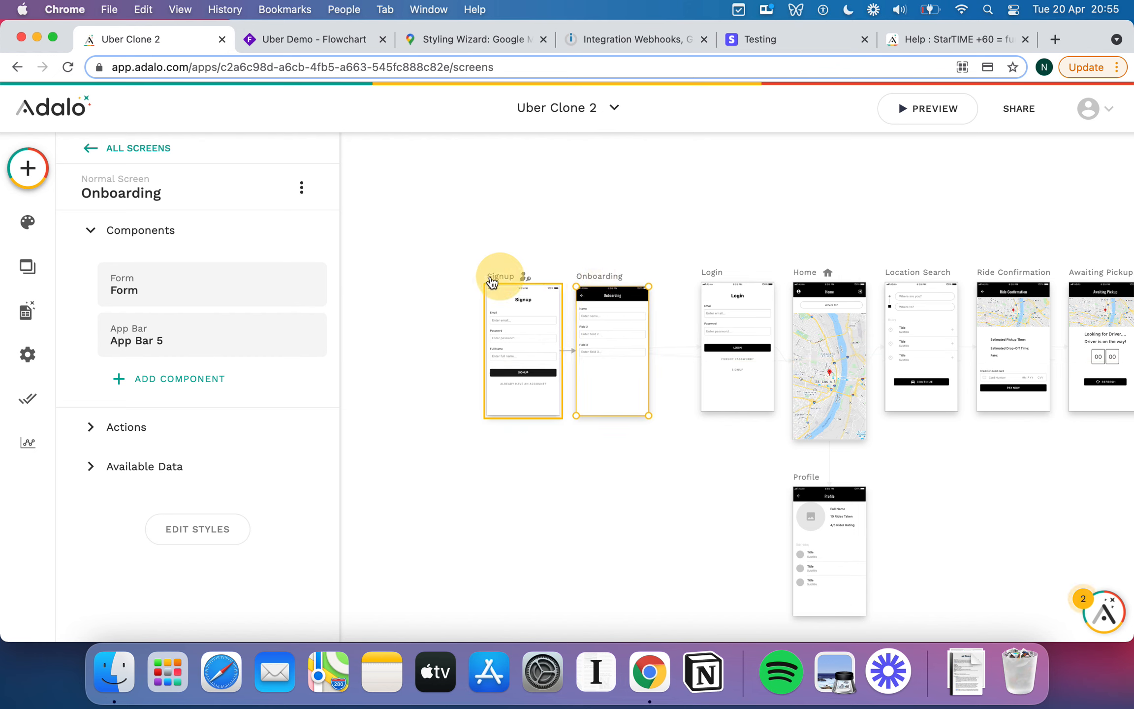
drag(491, 280, 426, 279)
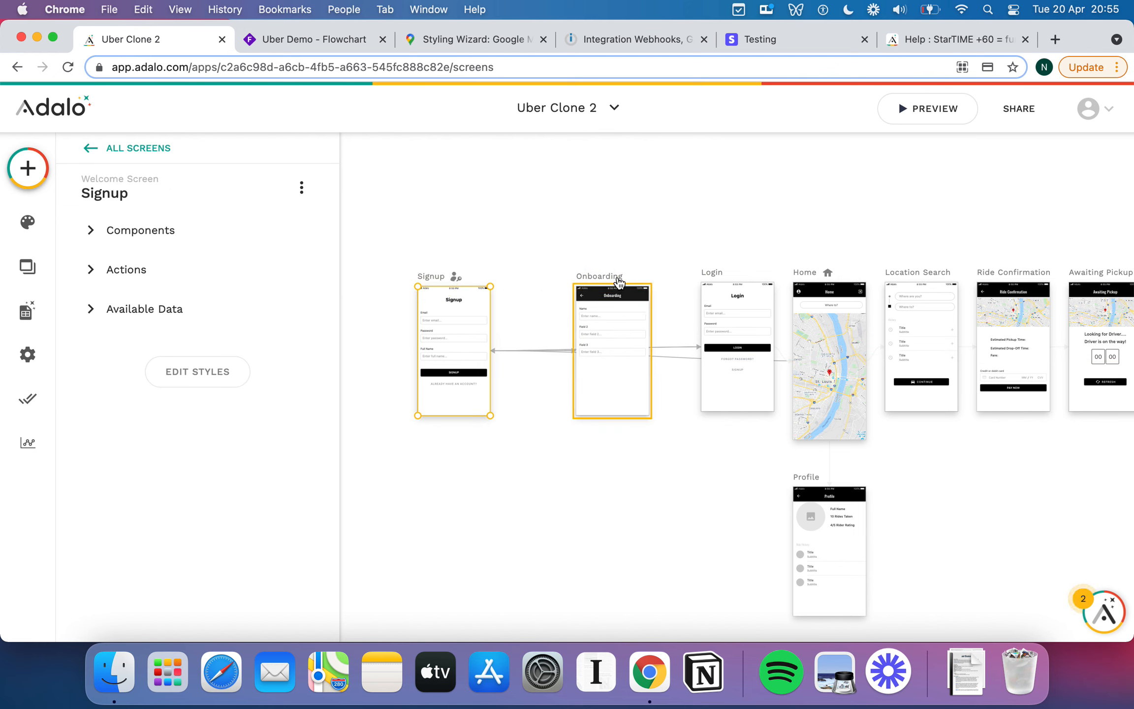
drag(619, 282, 557, 285)
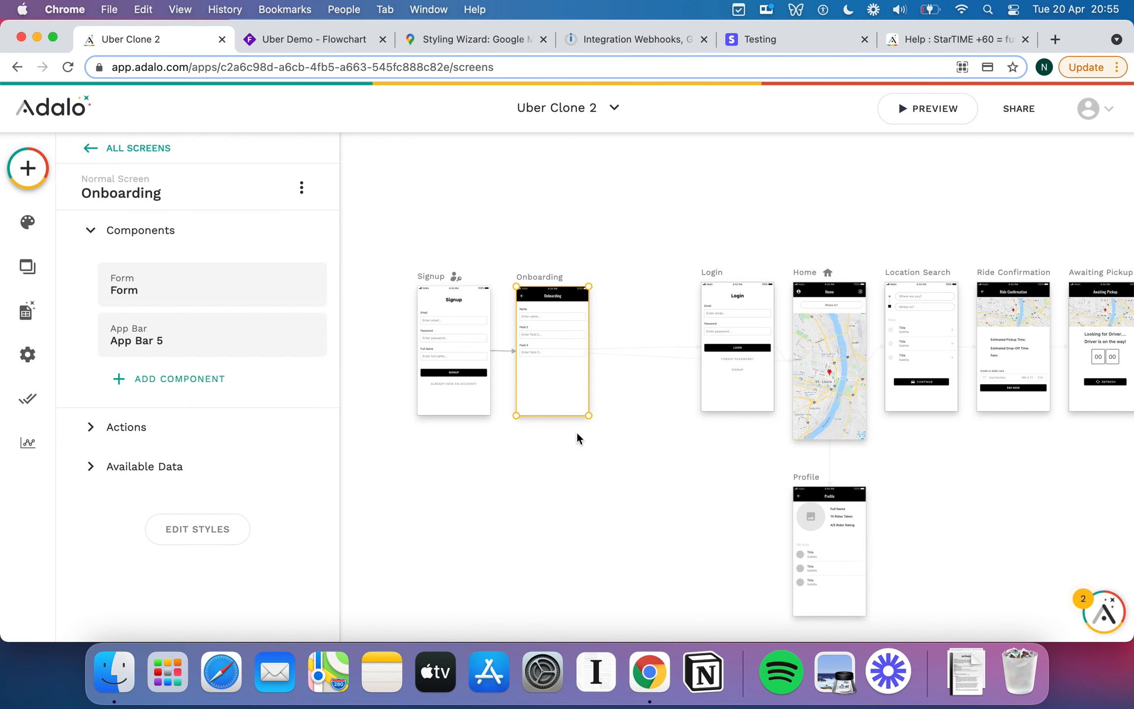
click(593, 477)
scroll(593, 477, up, 3)
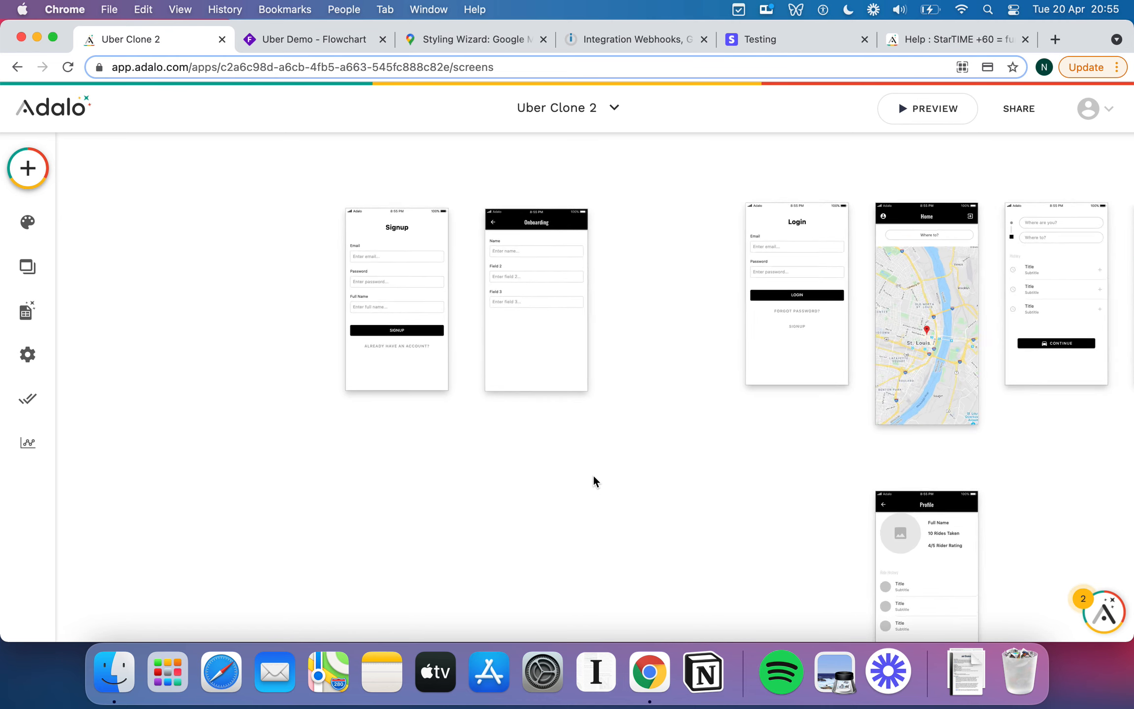
scroll(593, 476, up, 3)
Point the Onboarding form at the Users collection with the Update Logged In User action.
click(508, 395)
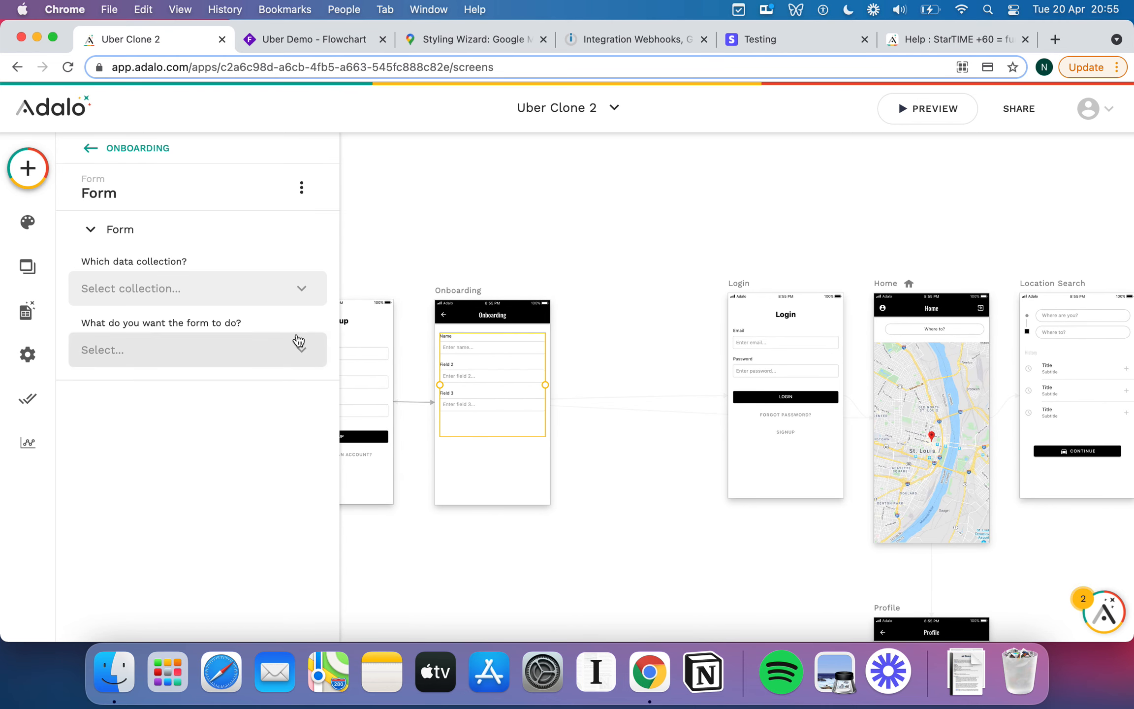
click(232, 284)
click(255, 324)
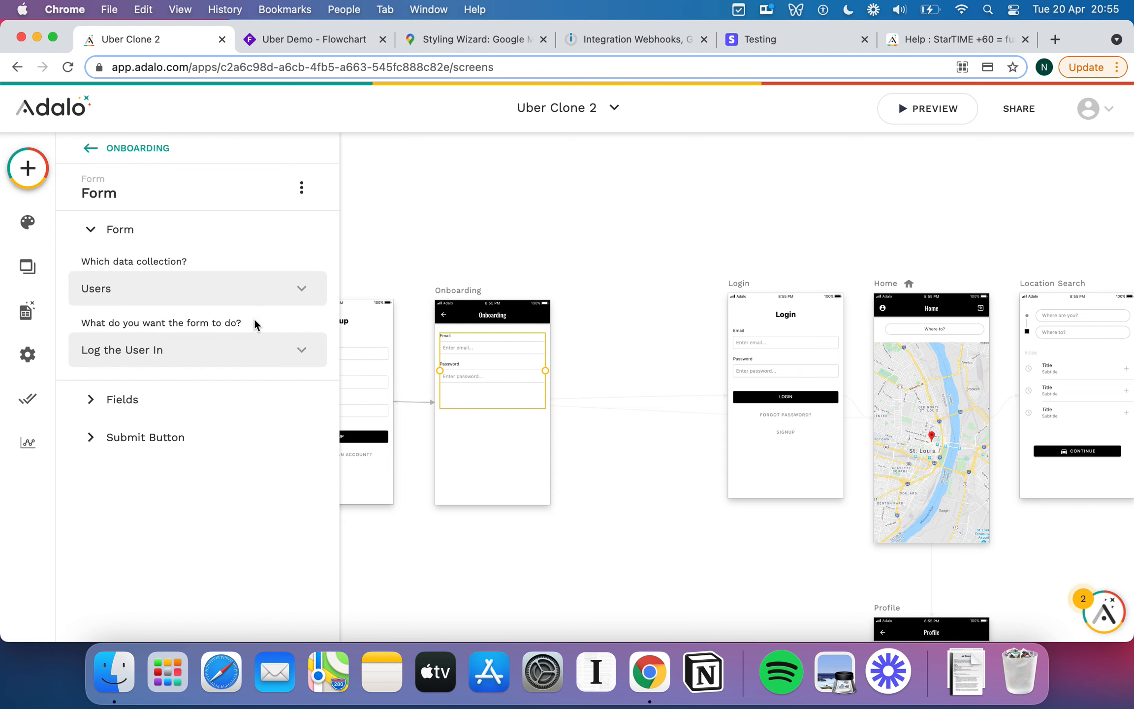
click(248, 356)
click(199, 461)
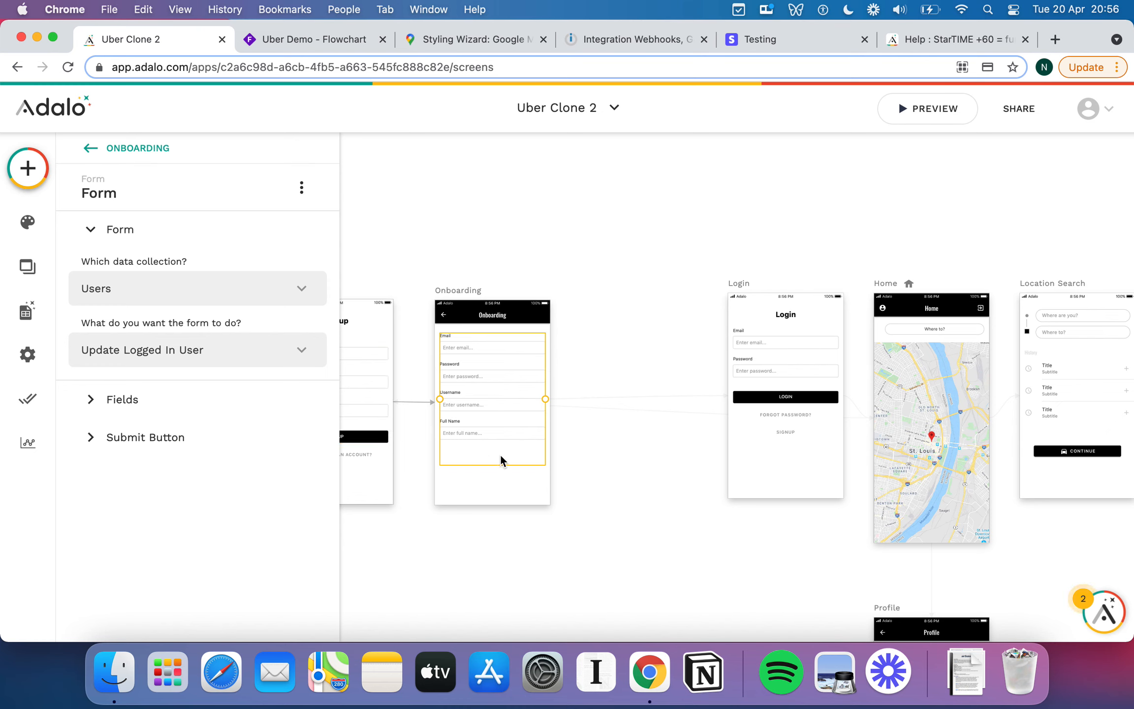
Expand the form's Submit Button text, actions and style settings.
click(91, 437)
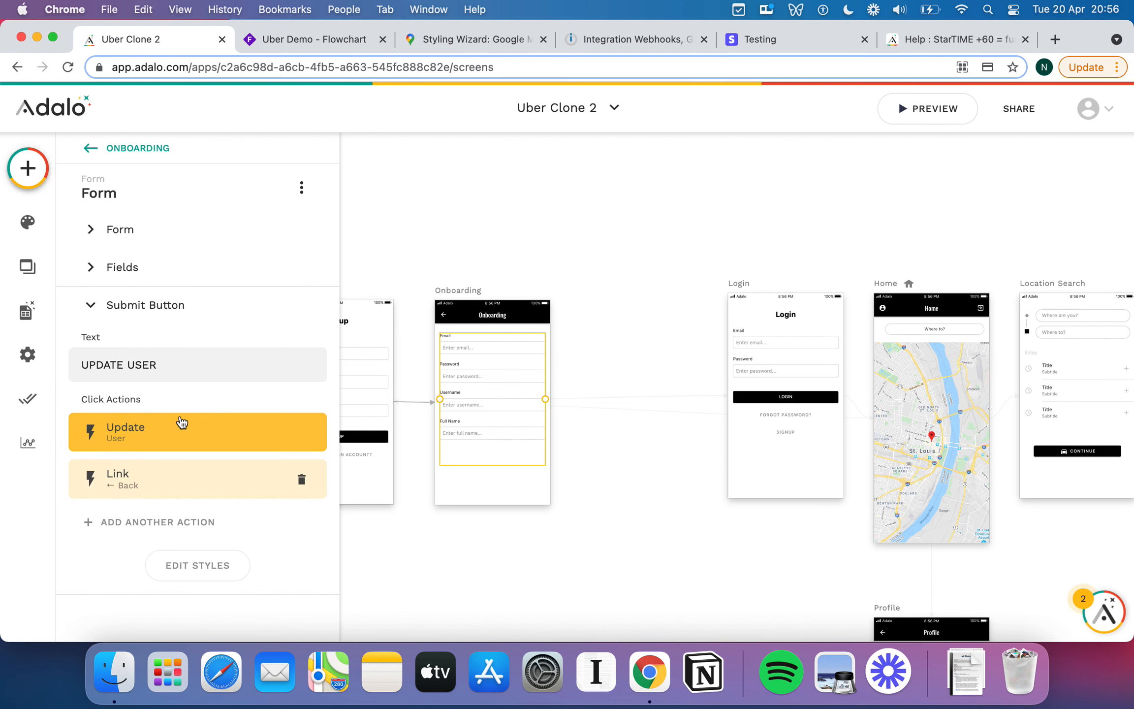
click(207, 561)
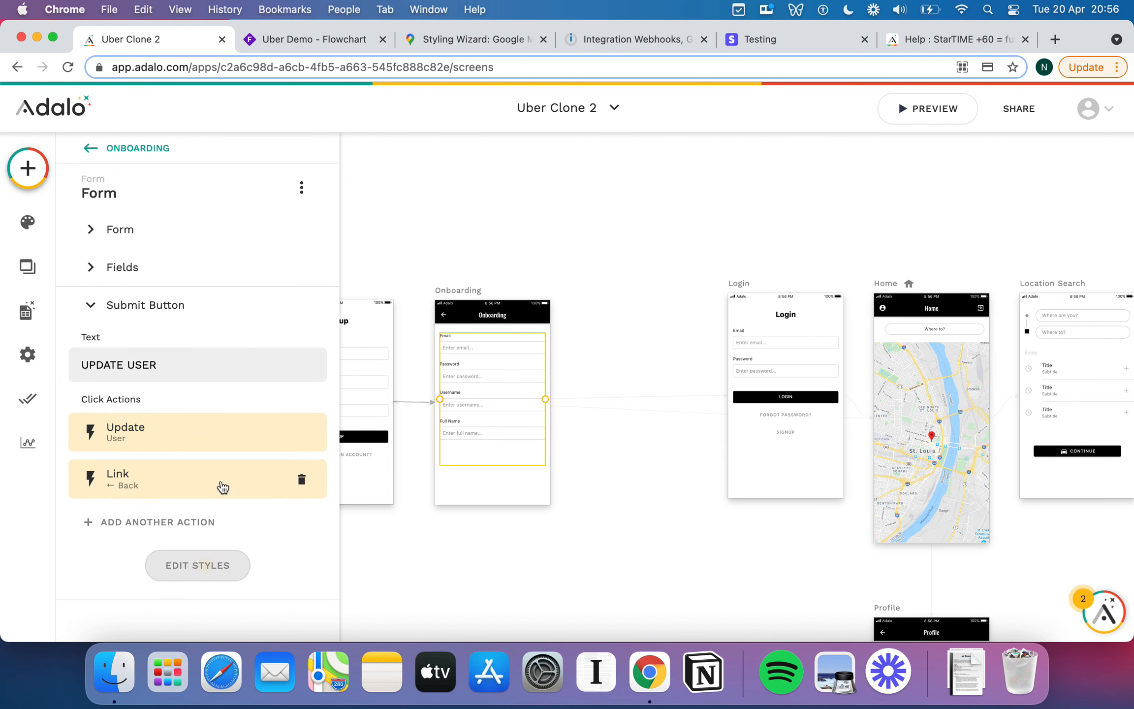
scroll(222, 487, down, 4)
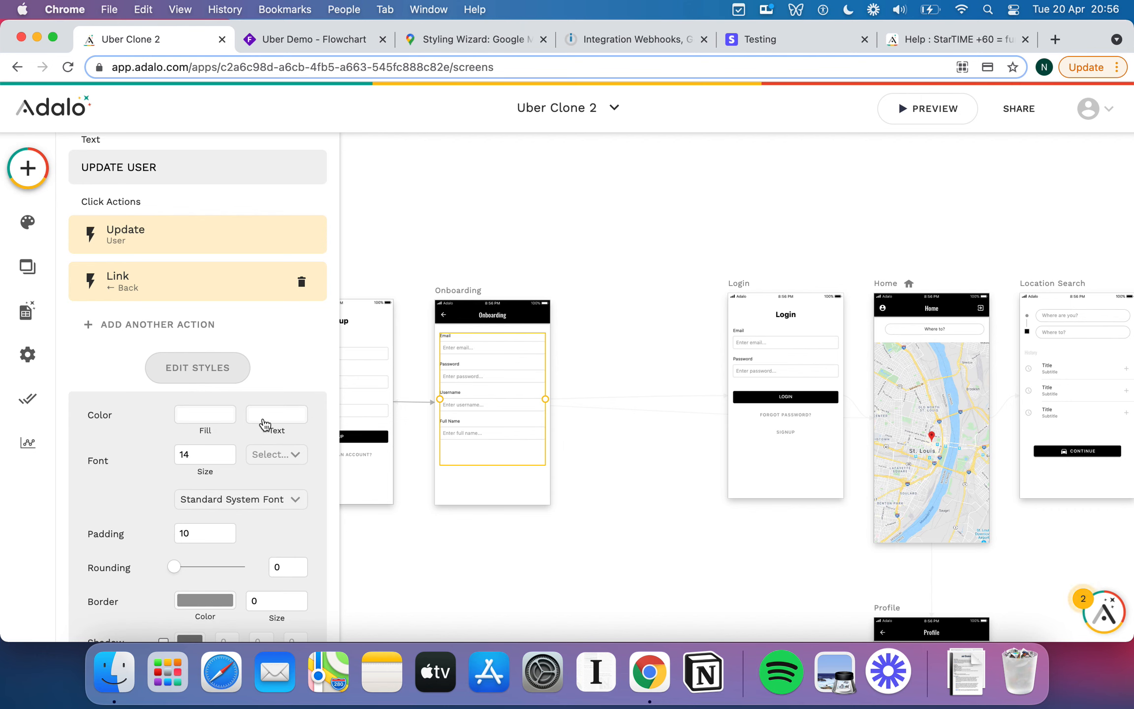
Fill the UPDATE USER button black and set its rounding to 50.
click(205, 416)
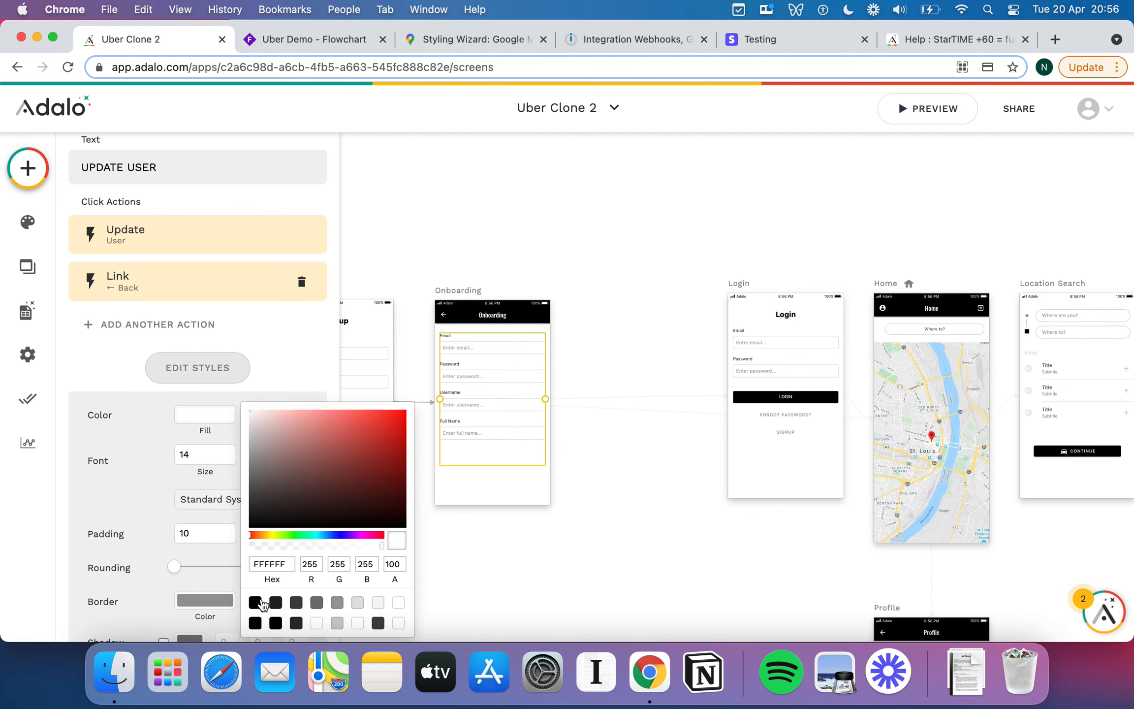
click(255, 602)
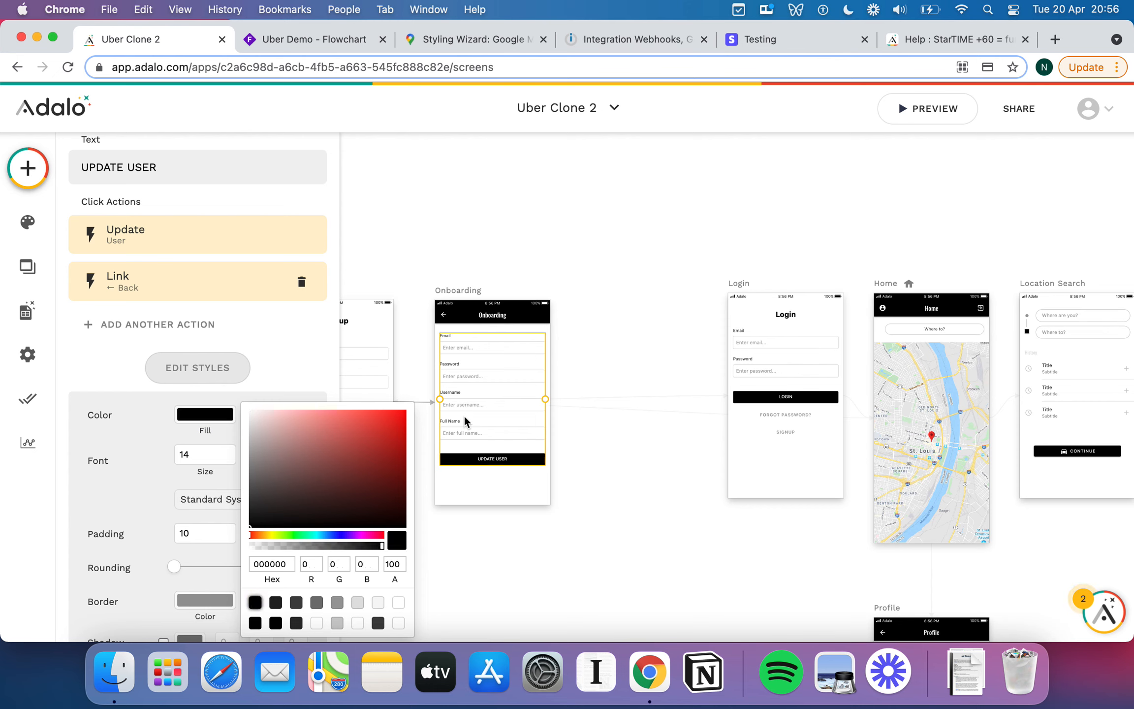
click(325, 379)
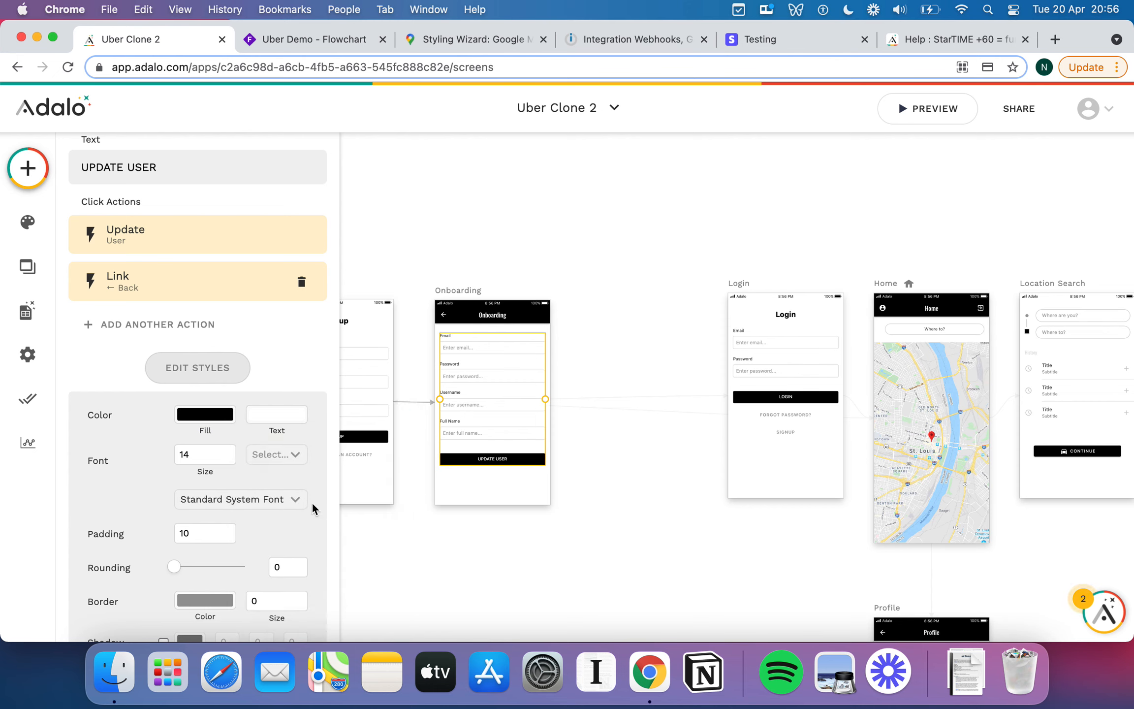
scroll(312, 502, down, 2)
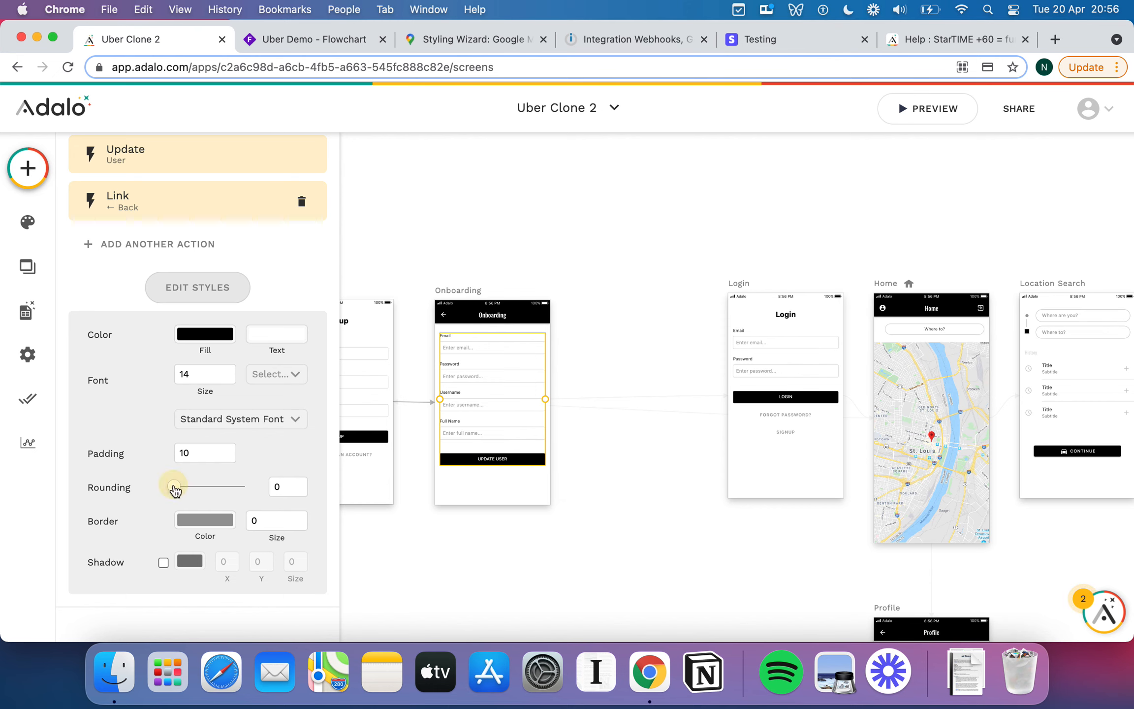
double_click(283, 488)
text(50)
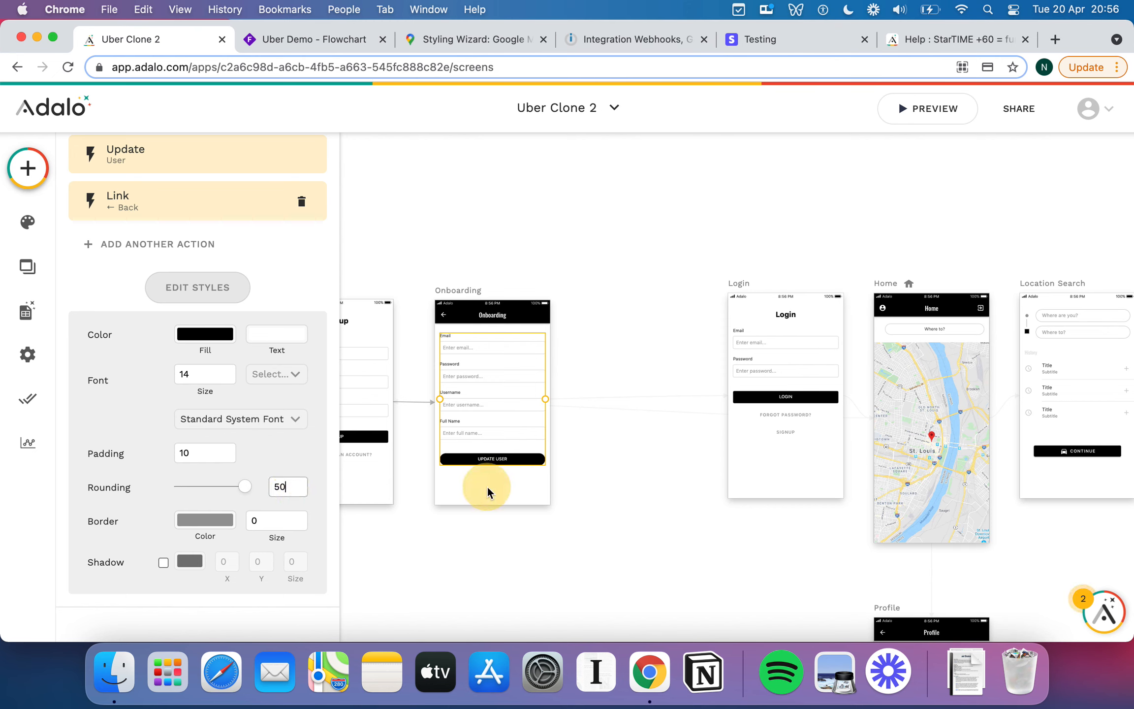
click(487, 488)
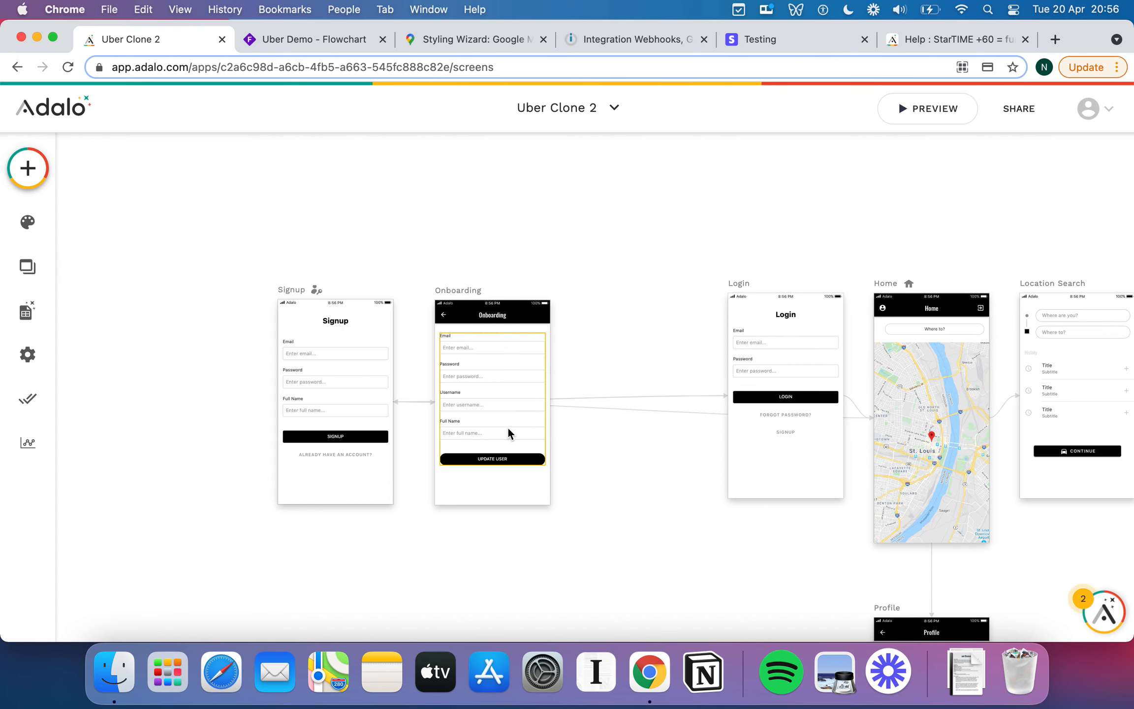
click(511, 460)
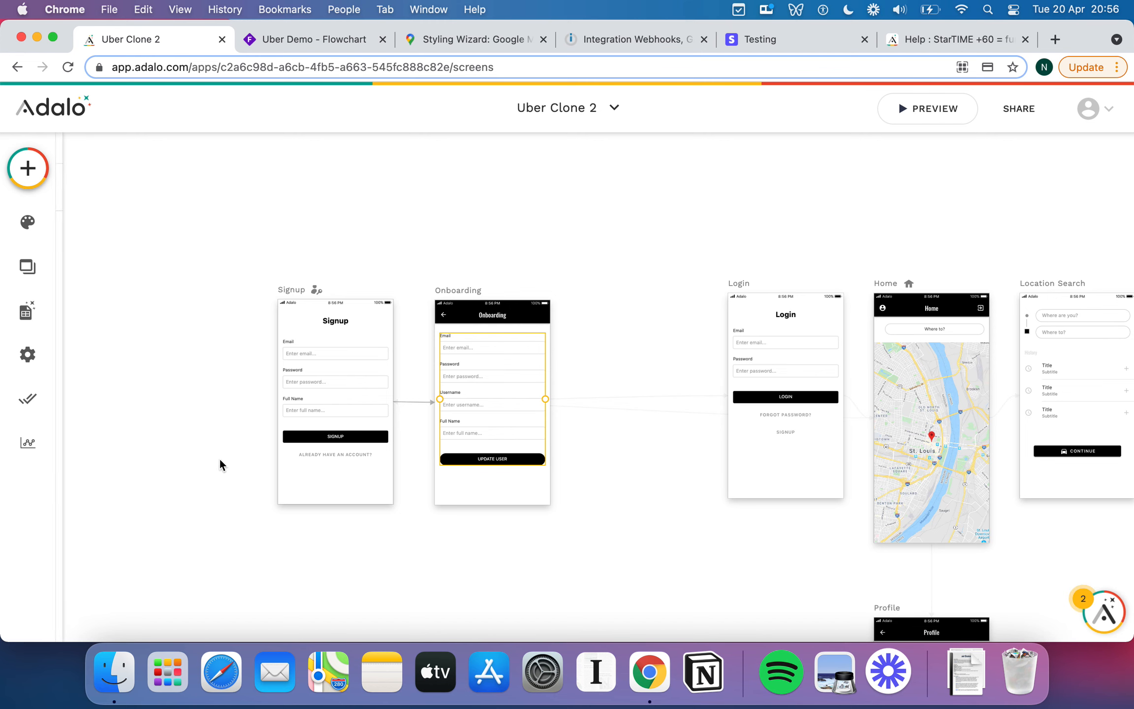
click(97, 439)
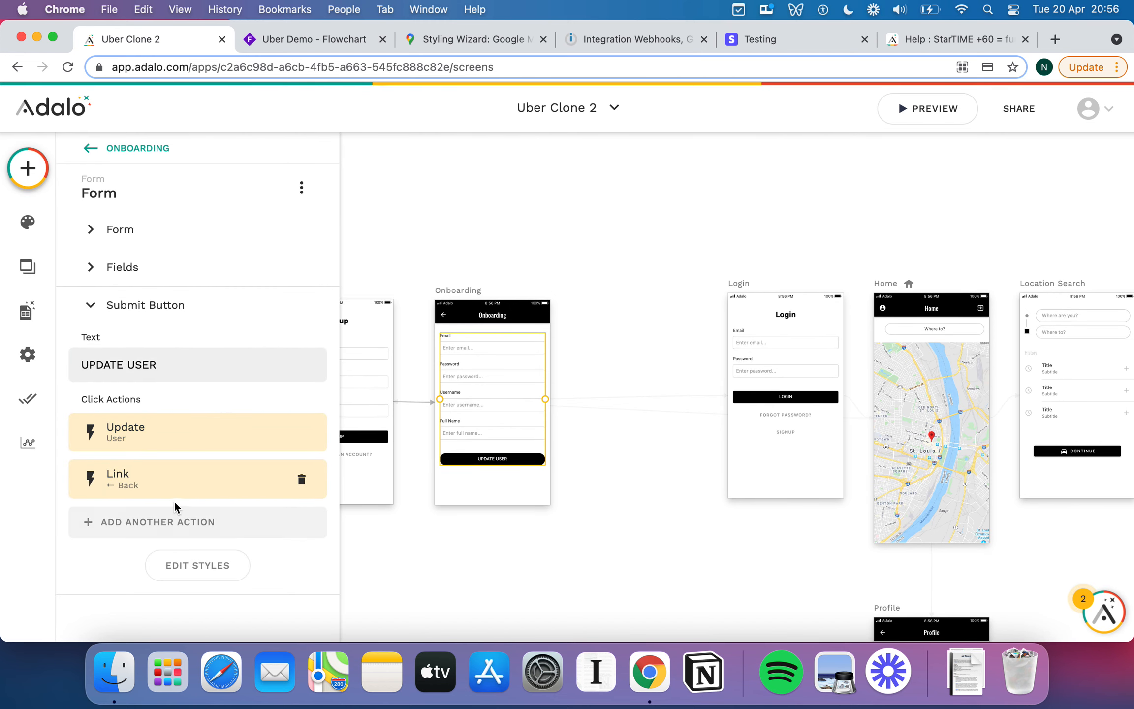
Replace the button's Back link with a link to a new App Bar screen named 'Upload Profile Photo'.
click(301, 478)
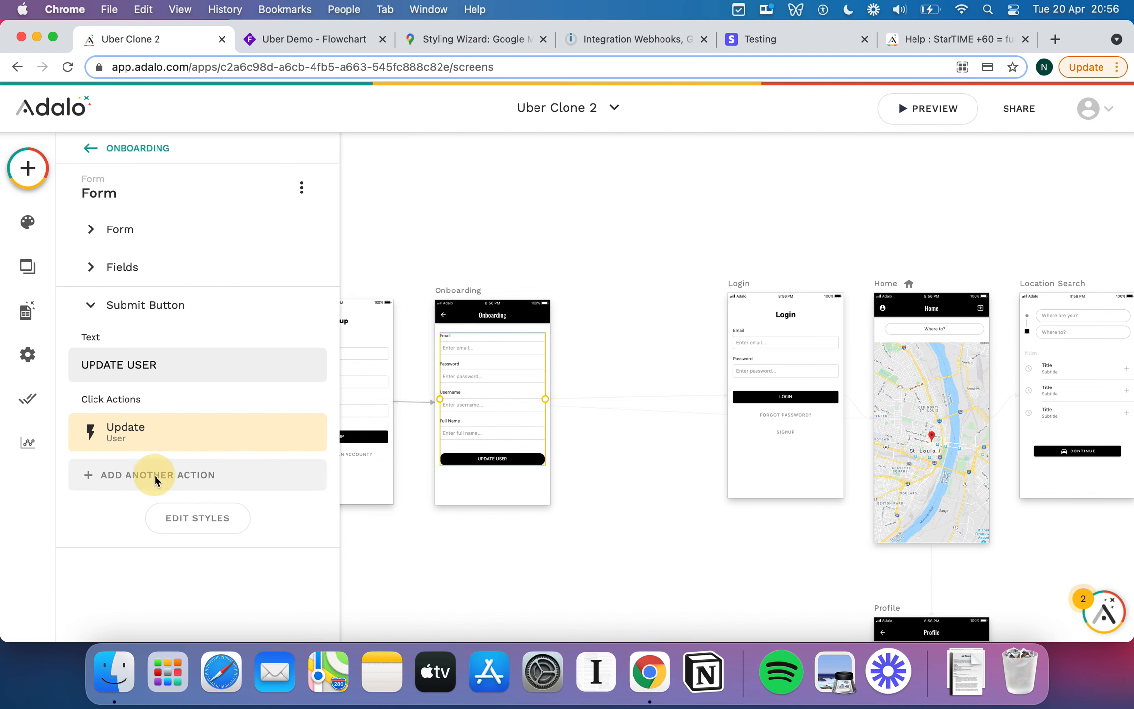
click(156, 480)
mouse_move(165, 189)
click(349, 188)
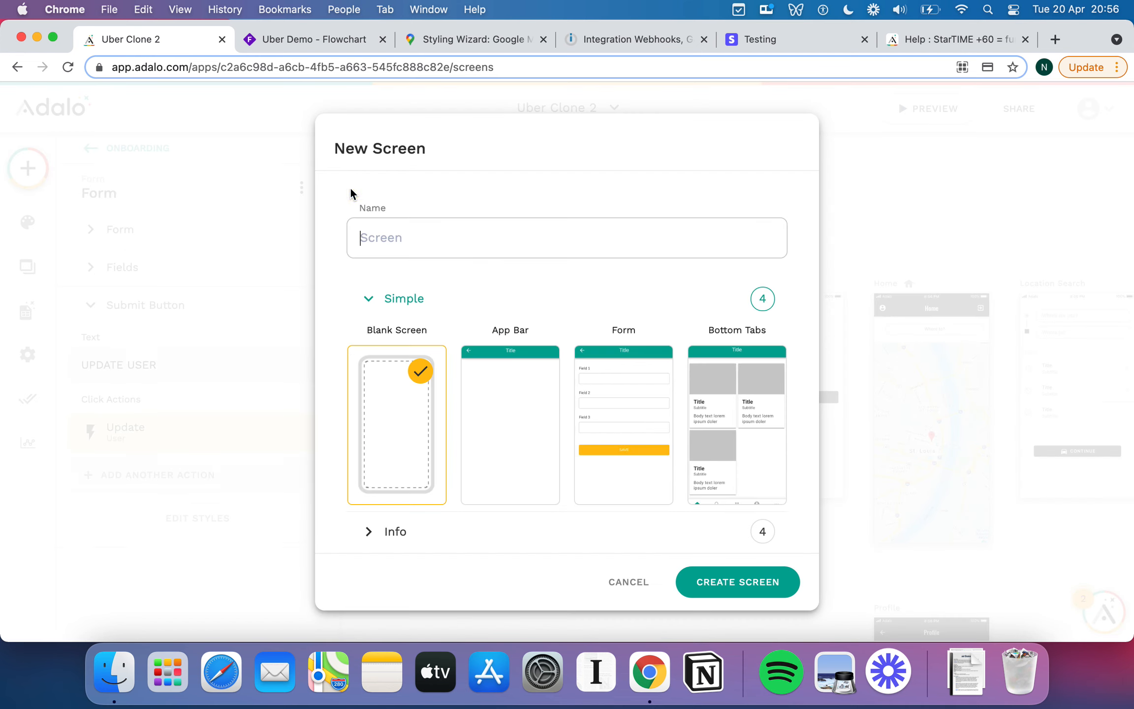
click(401, 254)
text(Upload Profile Photo)
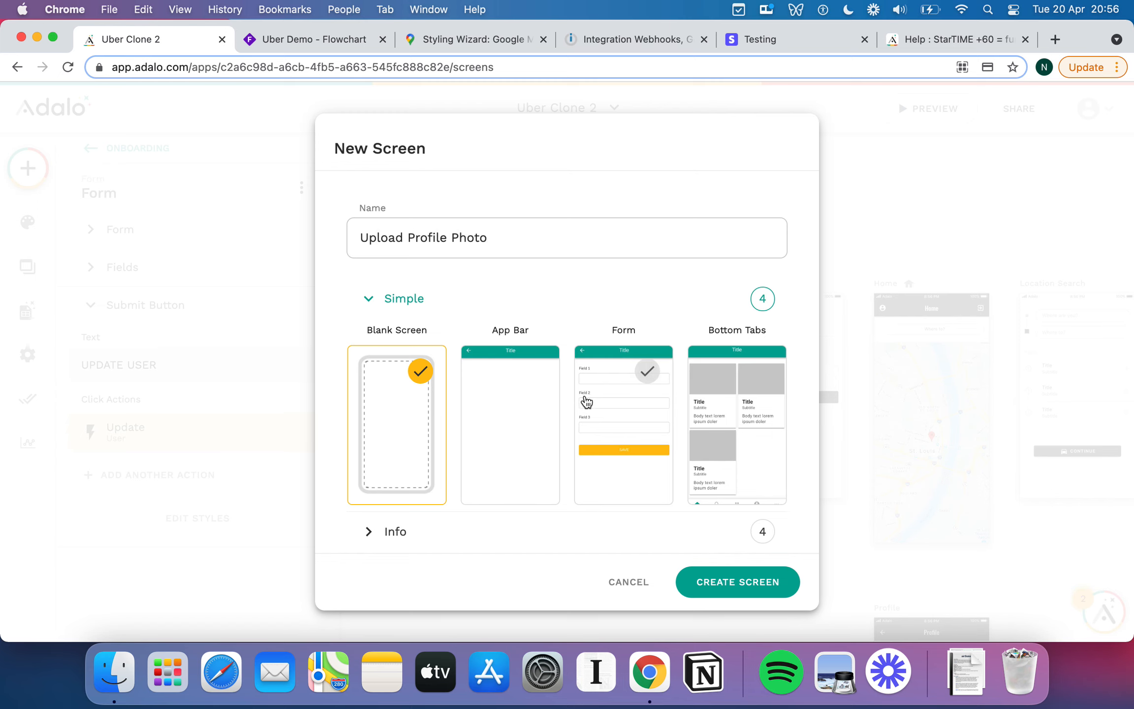
click(527, 431)
click(701, 584)
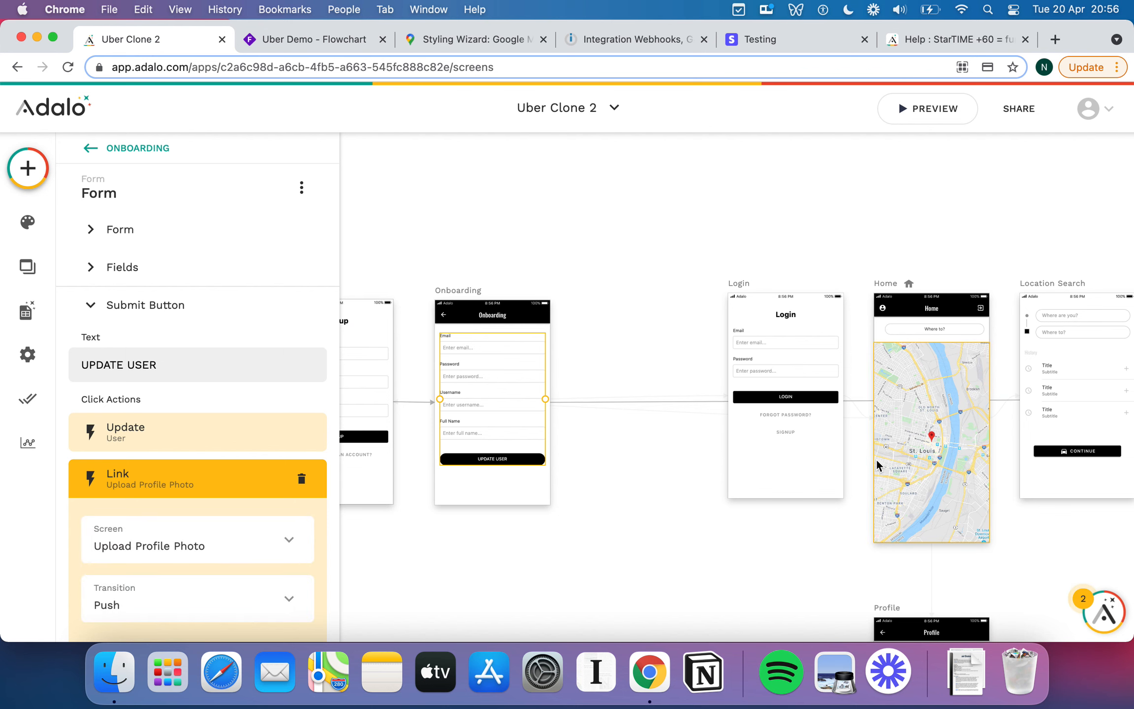
scroll(879, 465, down, 5)
scroll(949, 460, right, 2)
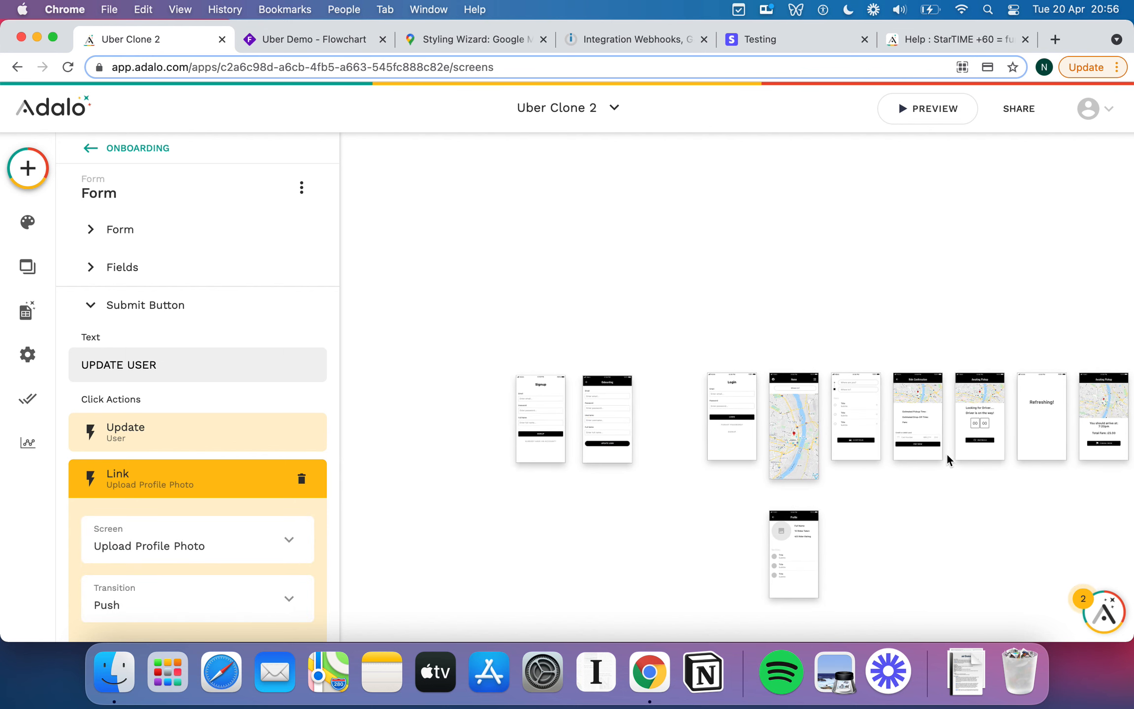
Drag the Upload Profile Photo screen next to Login and undo the accidental app bar change.
scroll(946, 453, right, 4)
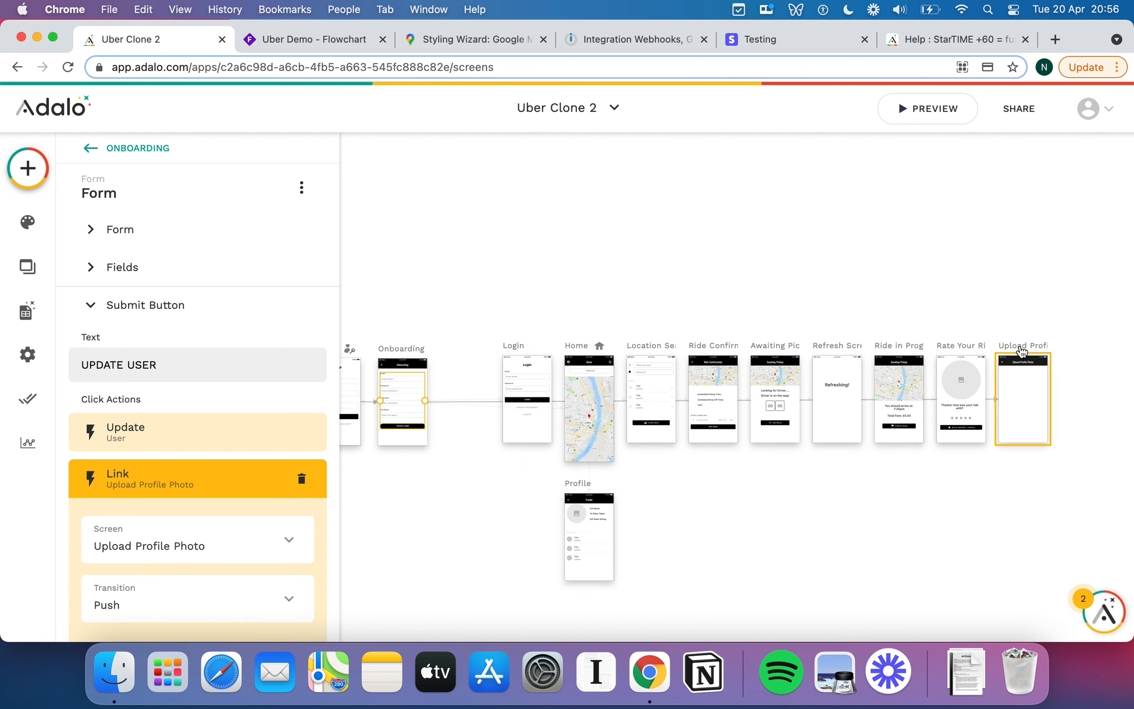
drag(1021, 351, 467, 344)
click(468, 317)
right_click(495, 366)
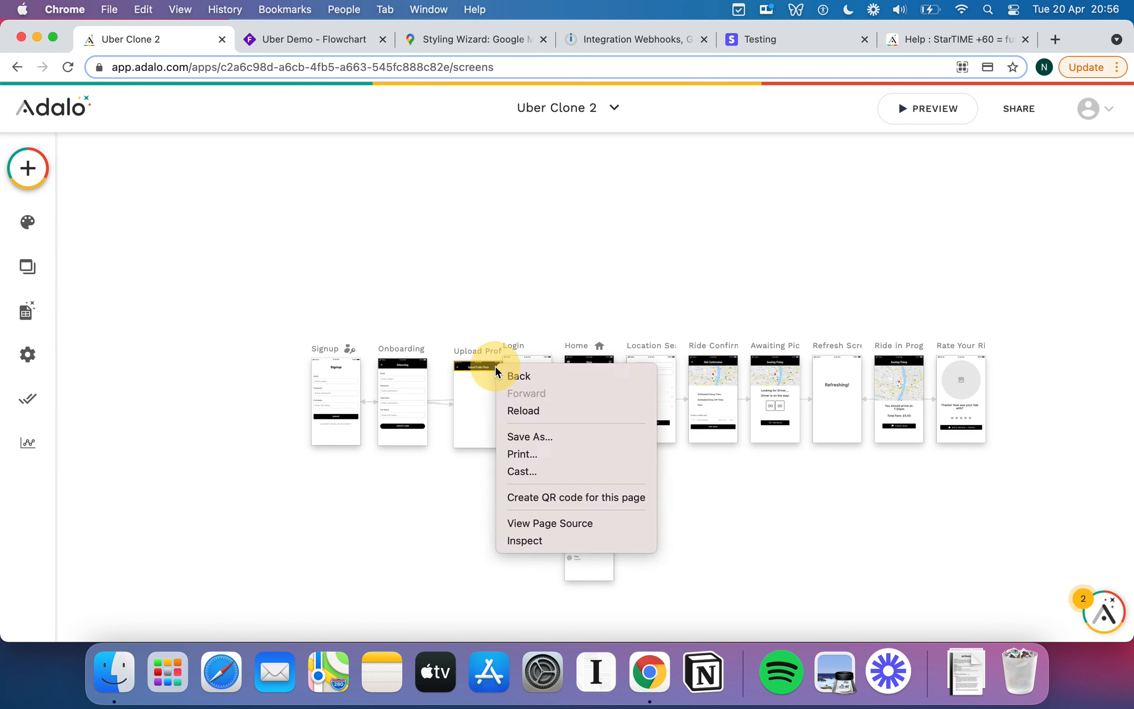
click(464, 306)
scroll(464, 306, up, 5)
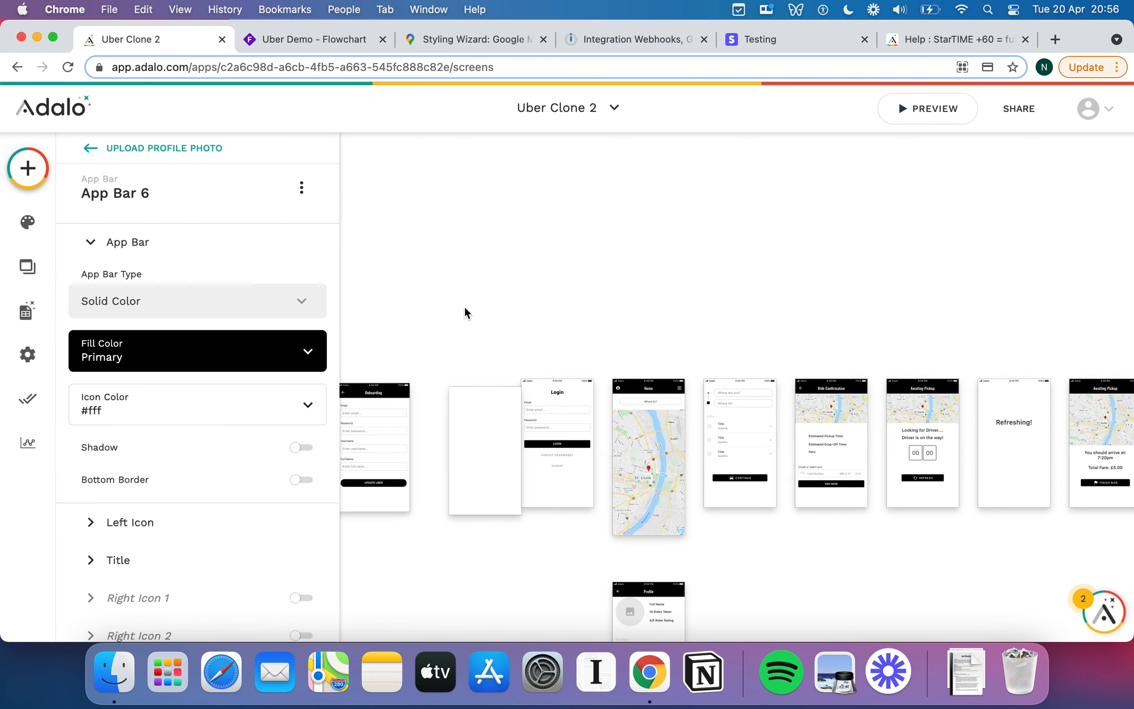
scroll(464, 306, up, 6)
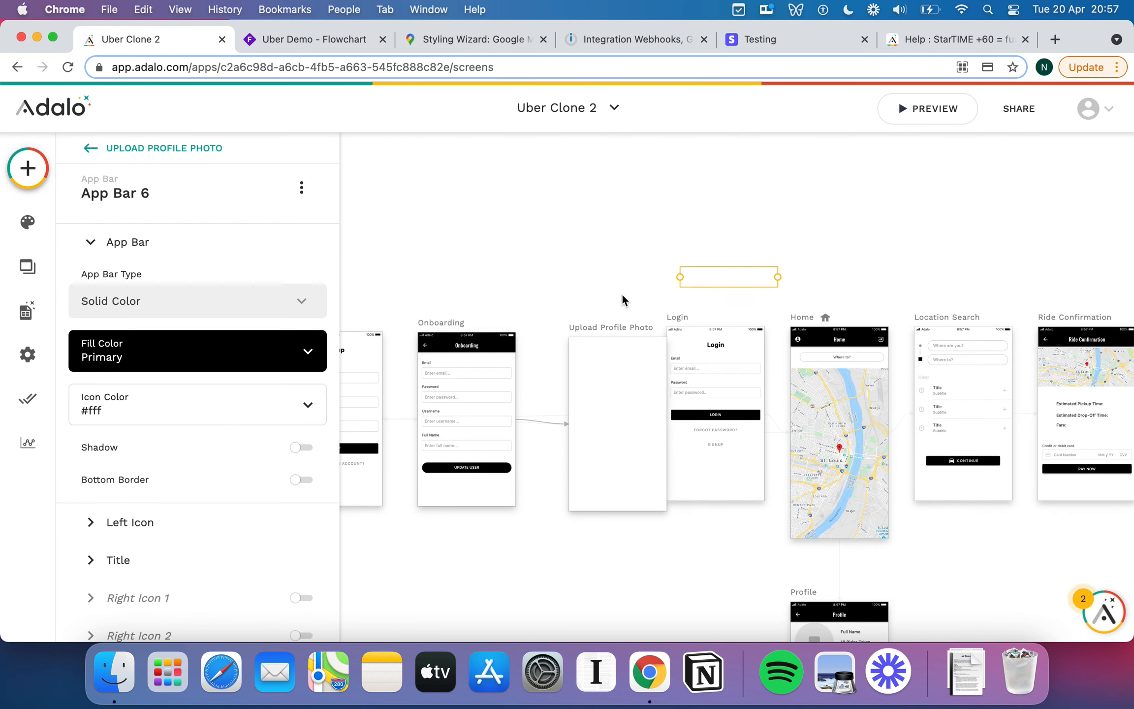
click(577, 273)
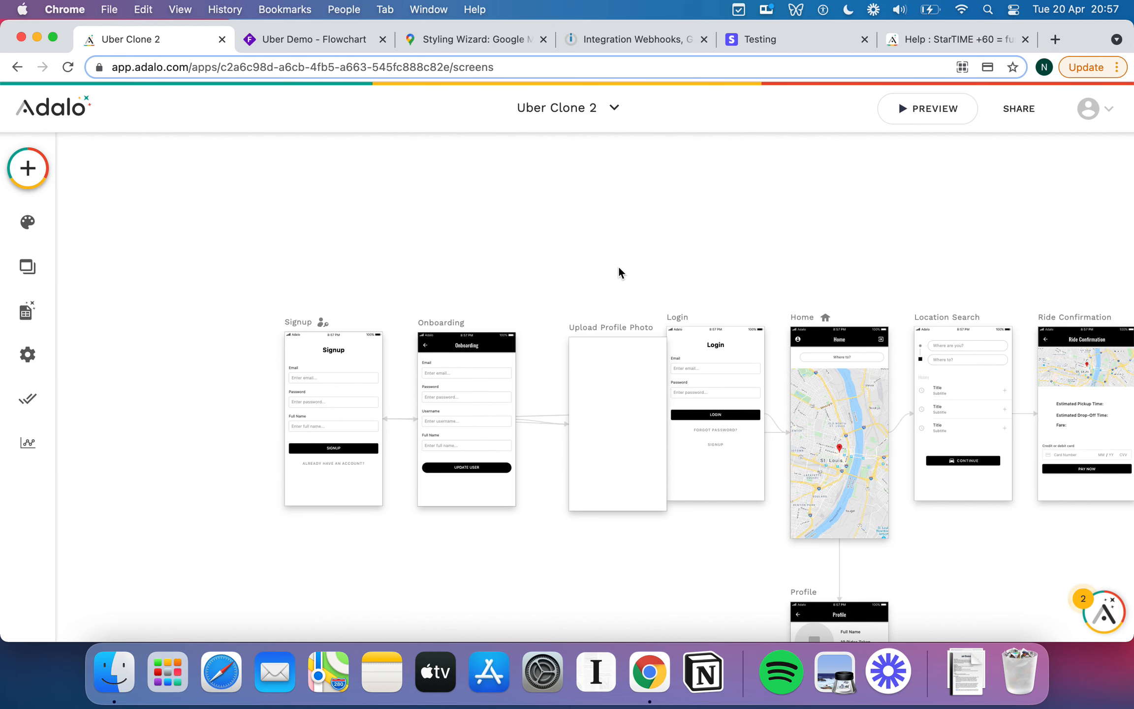
scroll(465, 268, left, 2)
key(super+z)
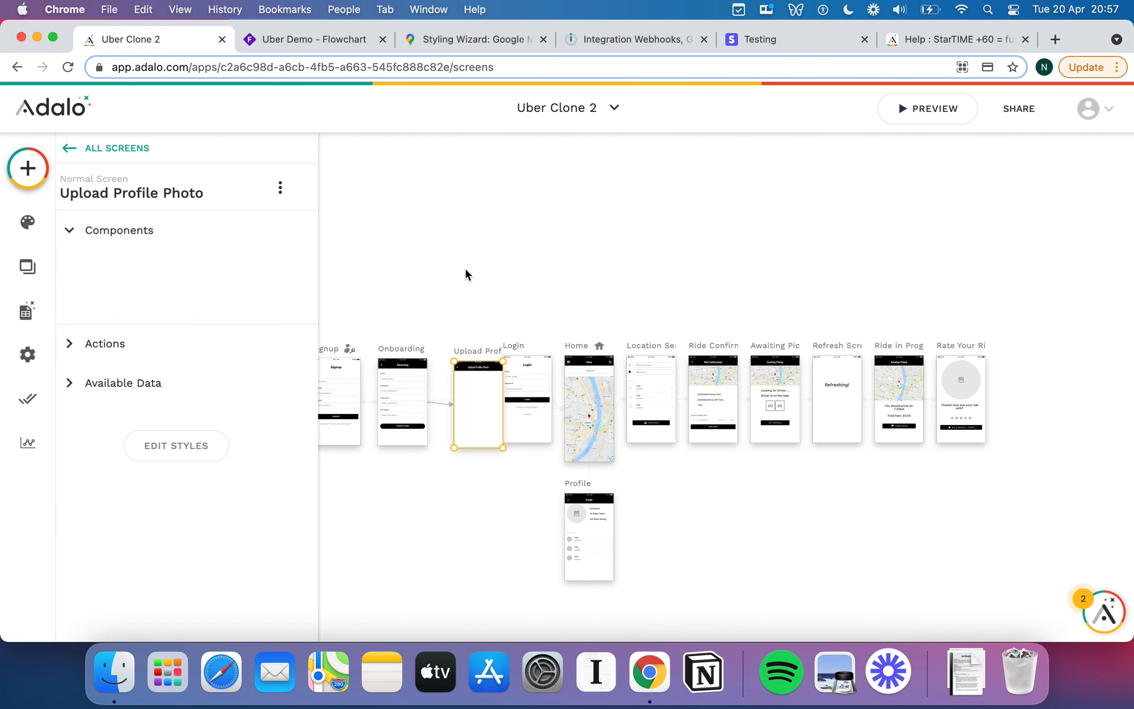
click(586, 251)
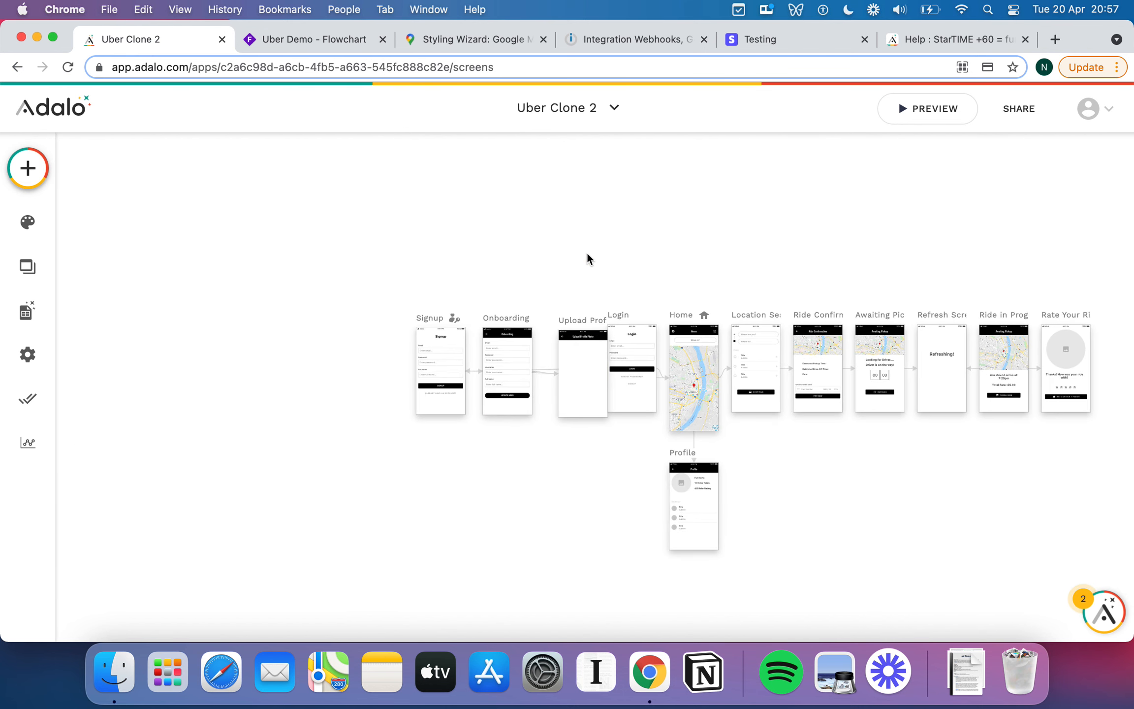
scroll(588, 256, up, 5)
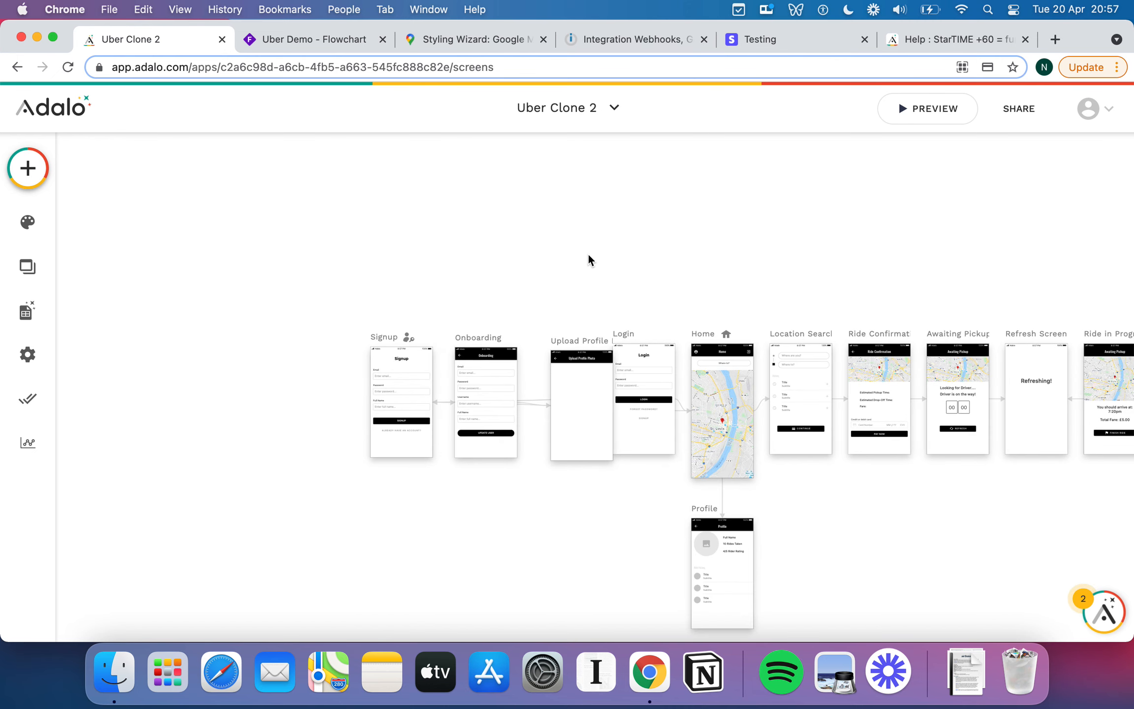
scroll(589, 257, up, 5)
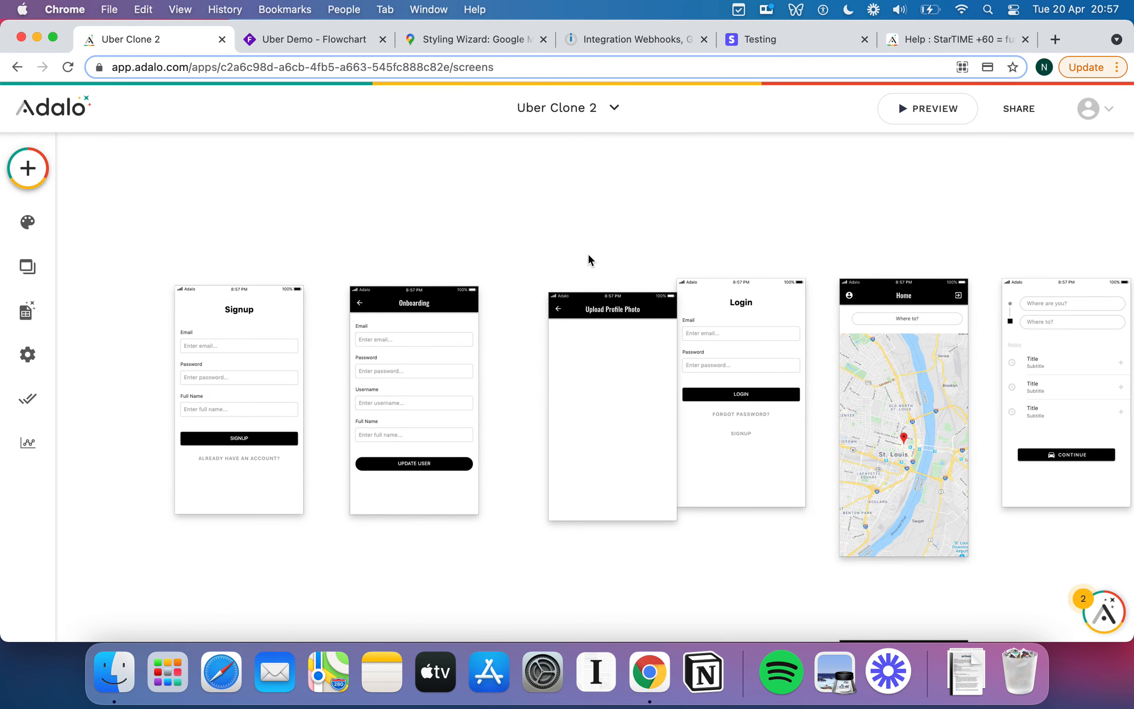
Shift Onboarding beside Signup and place Upload Profile Photo right after Onboarding.
click(213, 282)
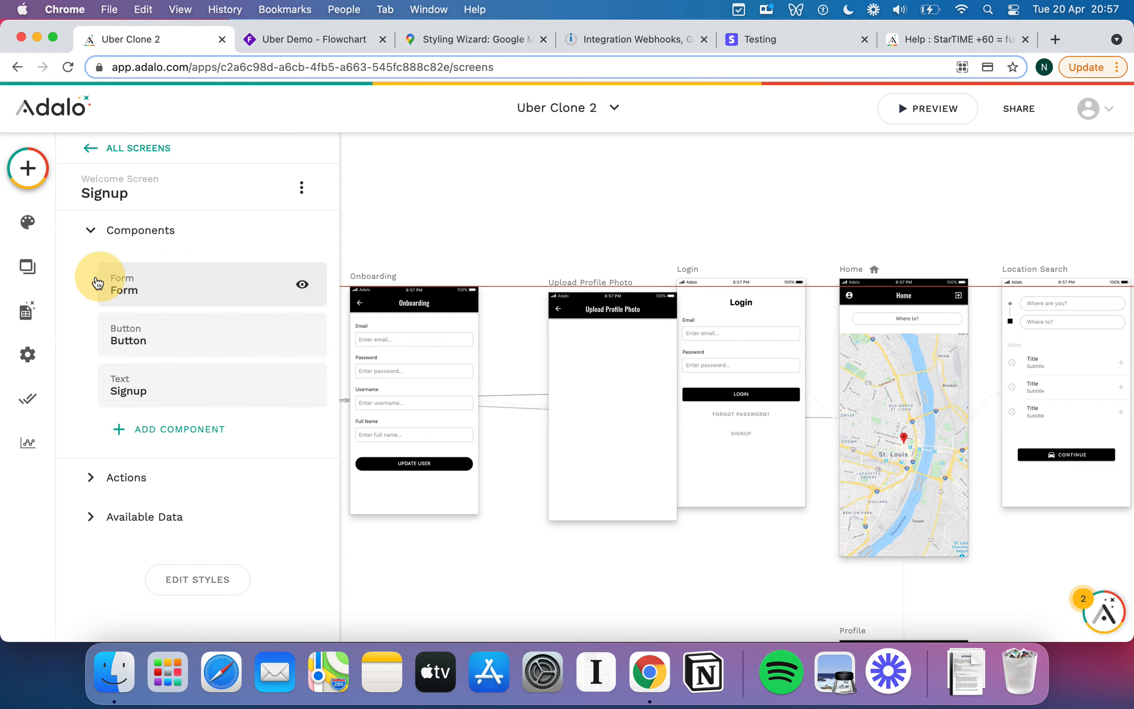
click(463, 232)
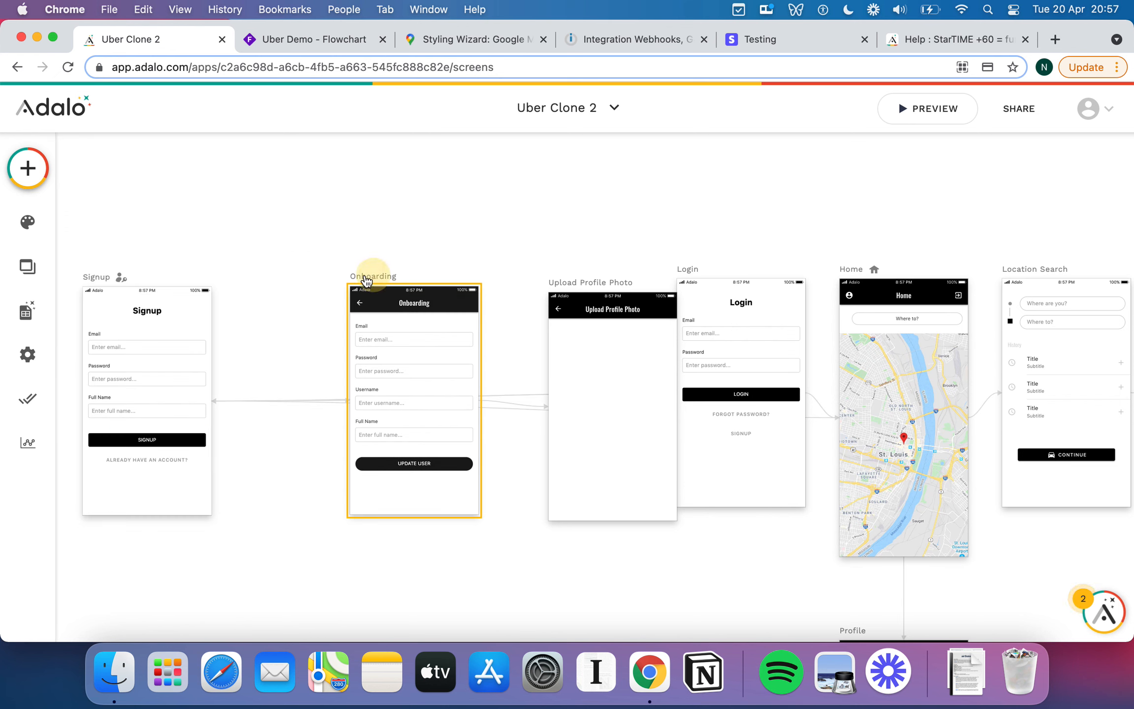
drag(365, 280, 293, 281)
click(540, 216)
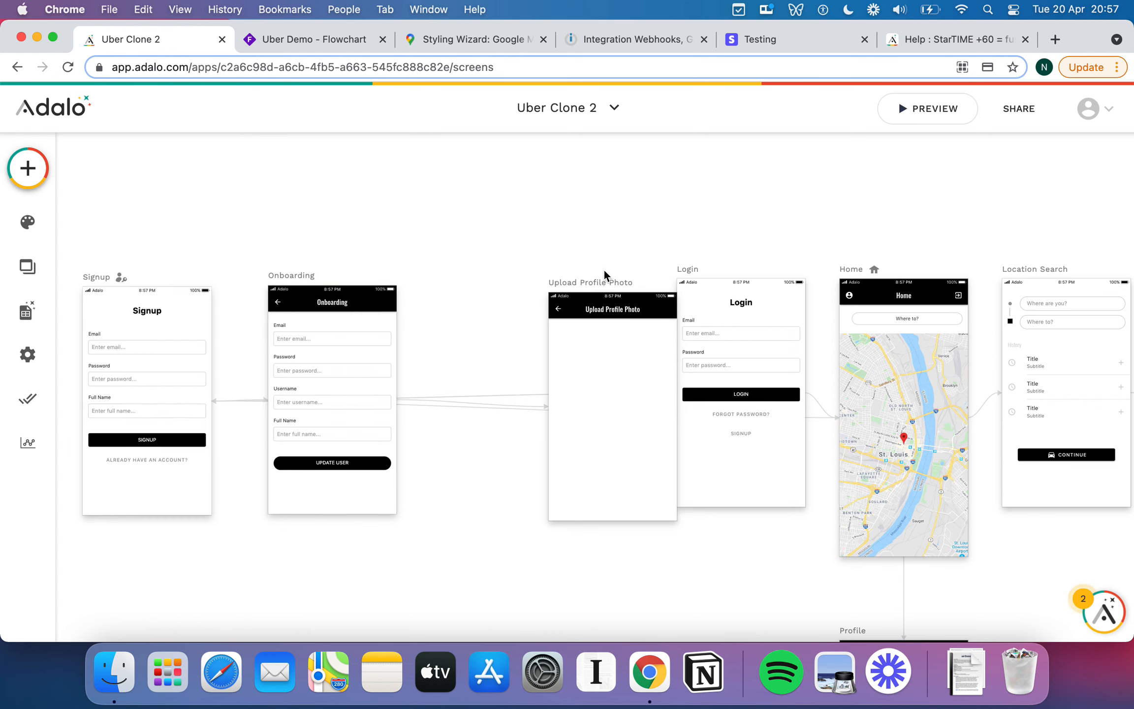
drag(600, 283, 520, 278)
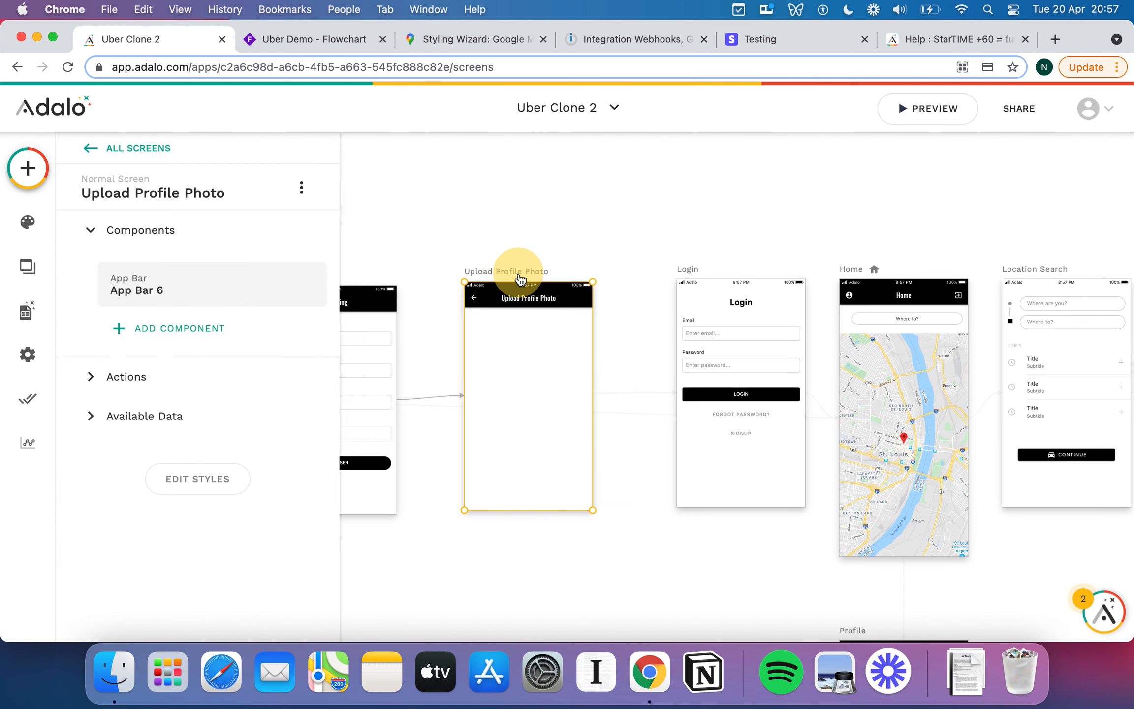
click(588, 237)
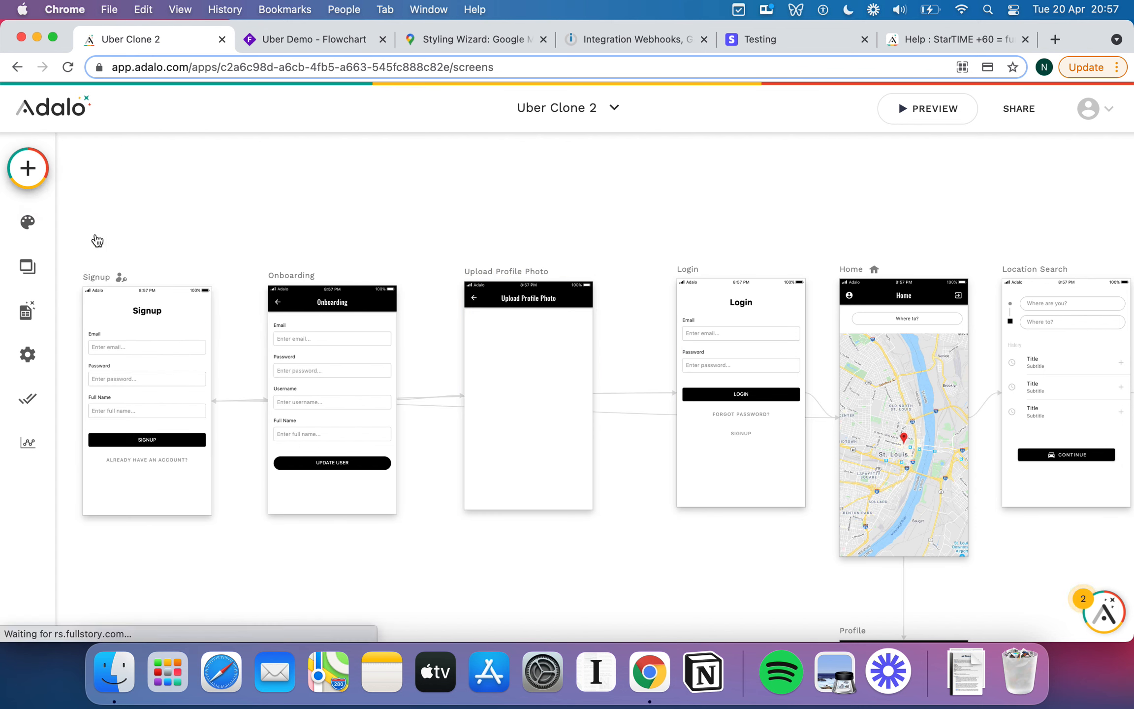
Add an Image Picker from the form components to the Upload Profile Photo screen.
scroll(149, 375, down, 8)
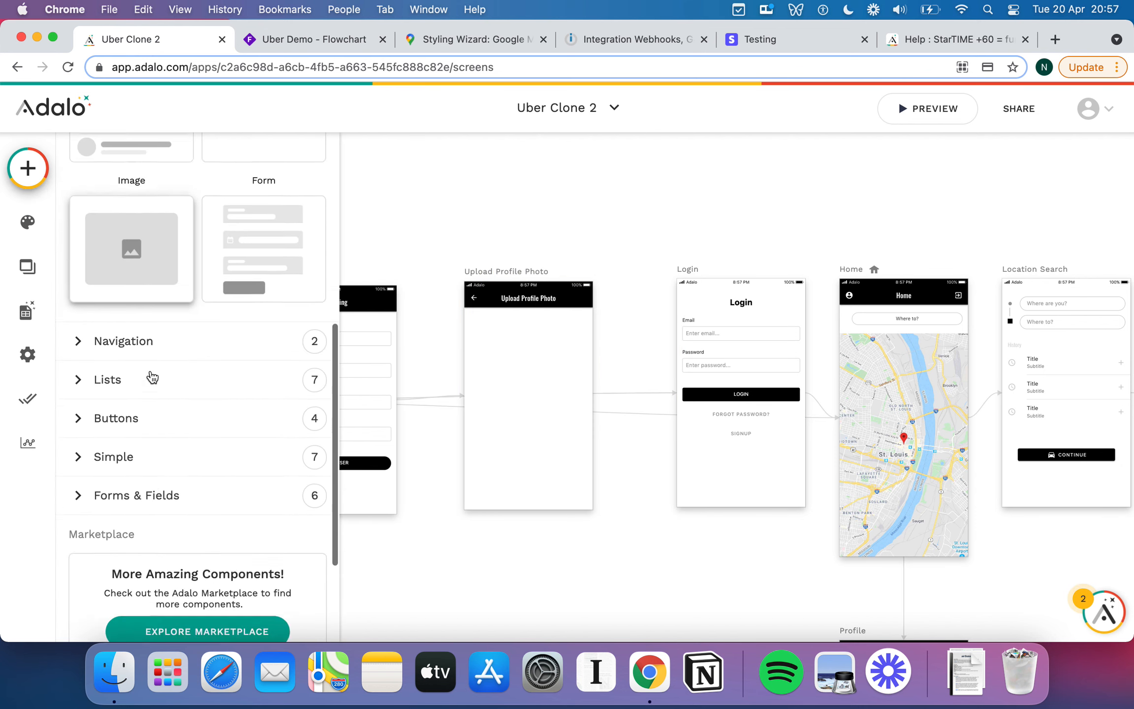
scroll(152, 378, down, 3)
click(78, 358)
scroll(176, 395, down, 5)
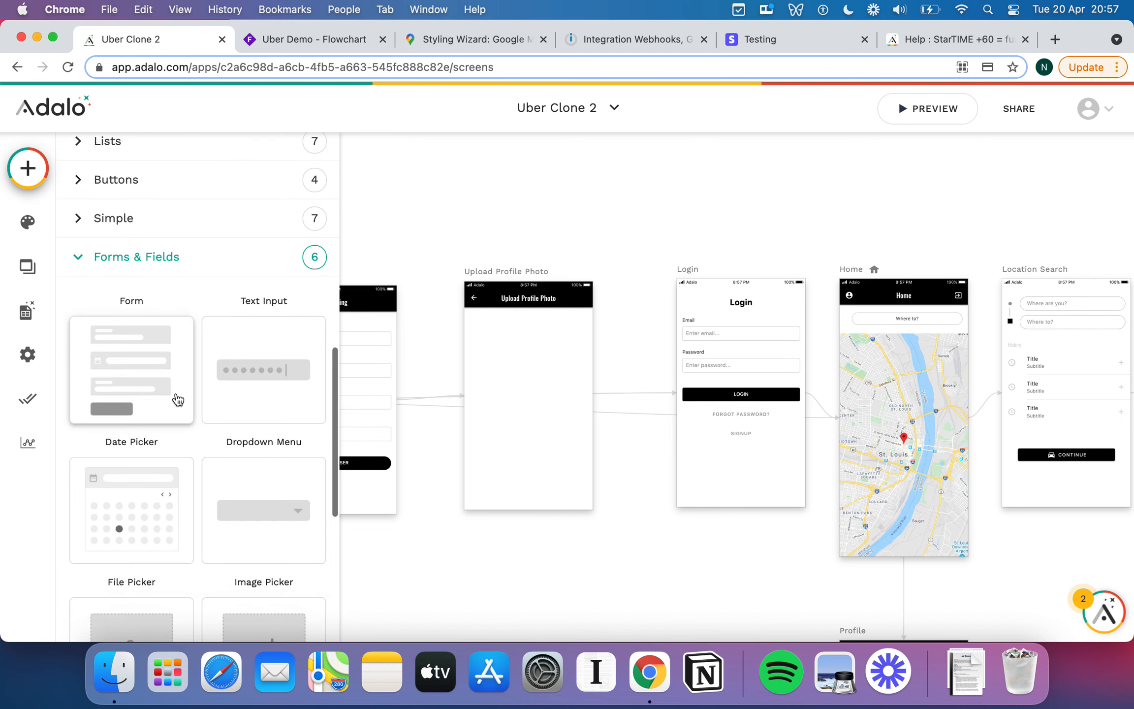
drag(258, 468, 528, 349)
Size the image picker 300 by 300, round it into a circle, and centre it.
click(222, 263)
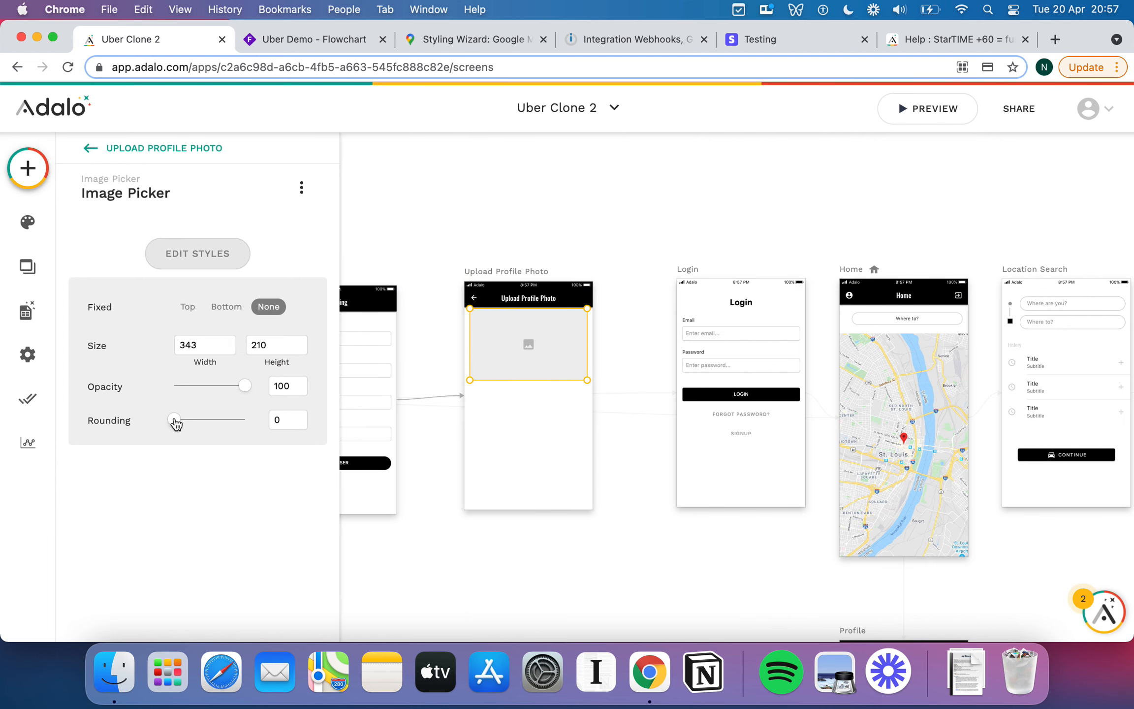
drag(175, 423, 281, 423)
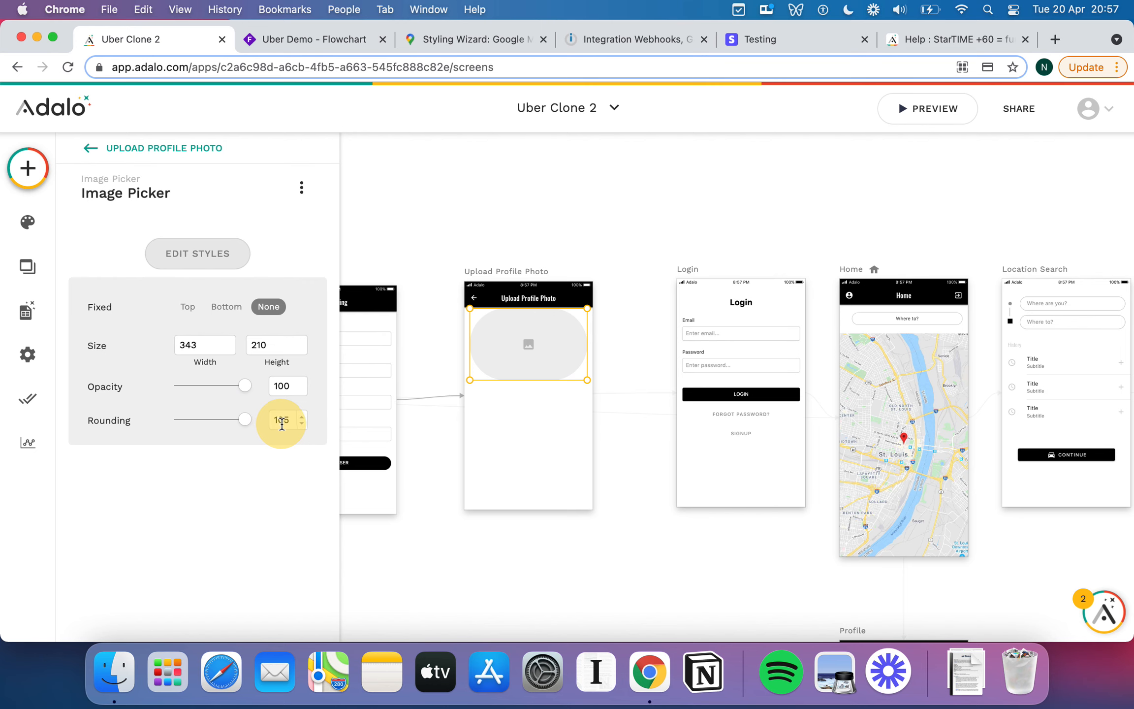
double_click(188, 344)
text(300)
double_click(253, 345)
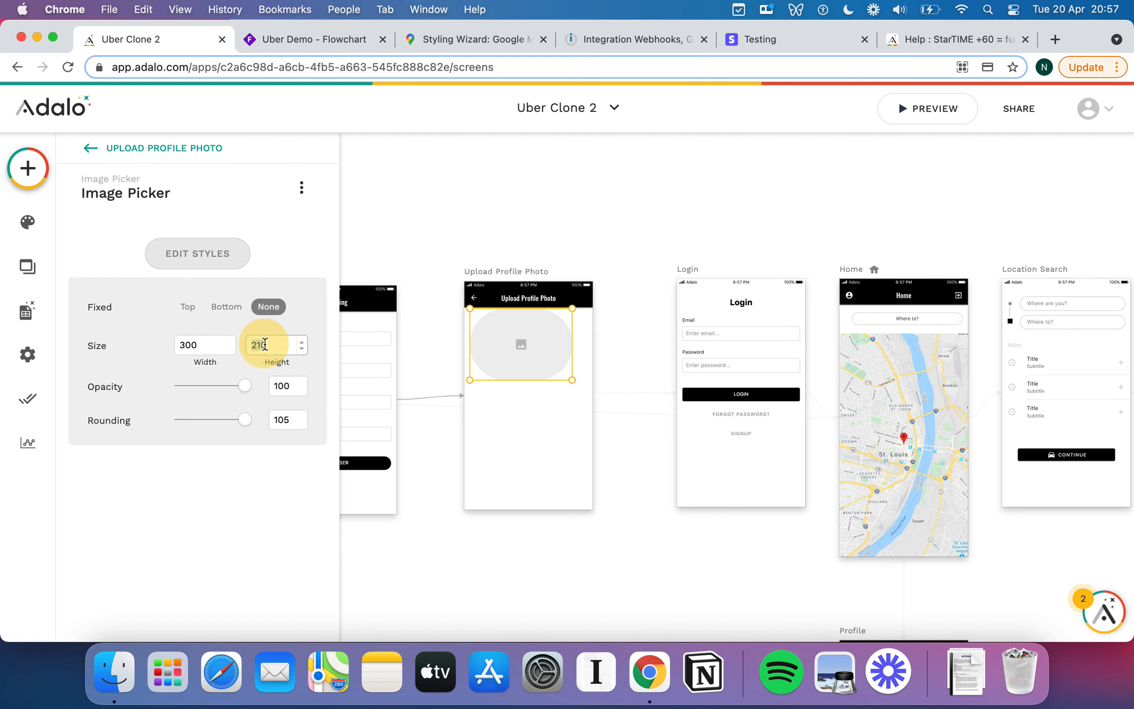
text(300)
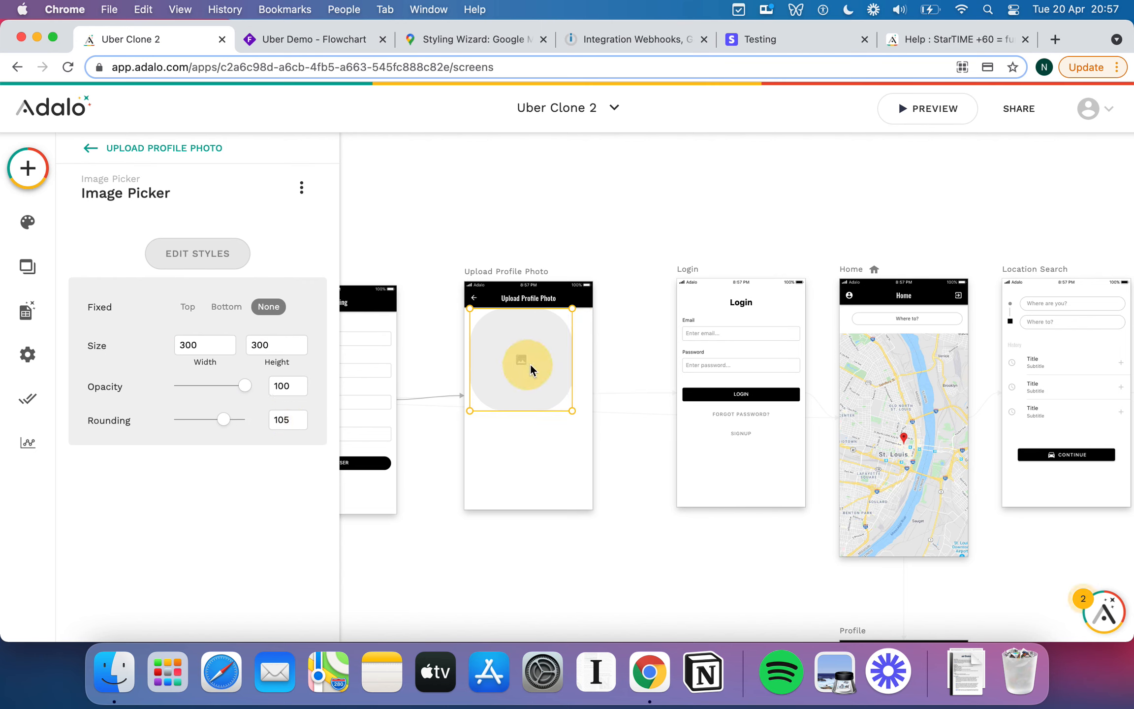
drag(531, 369, 536, 371)
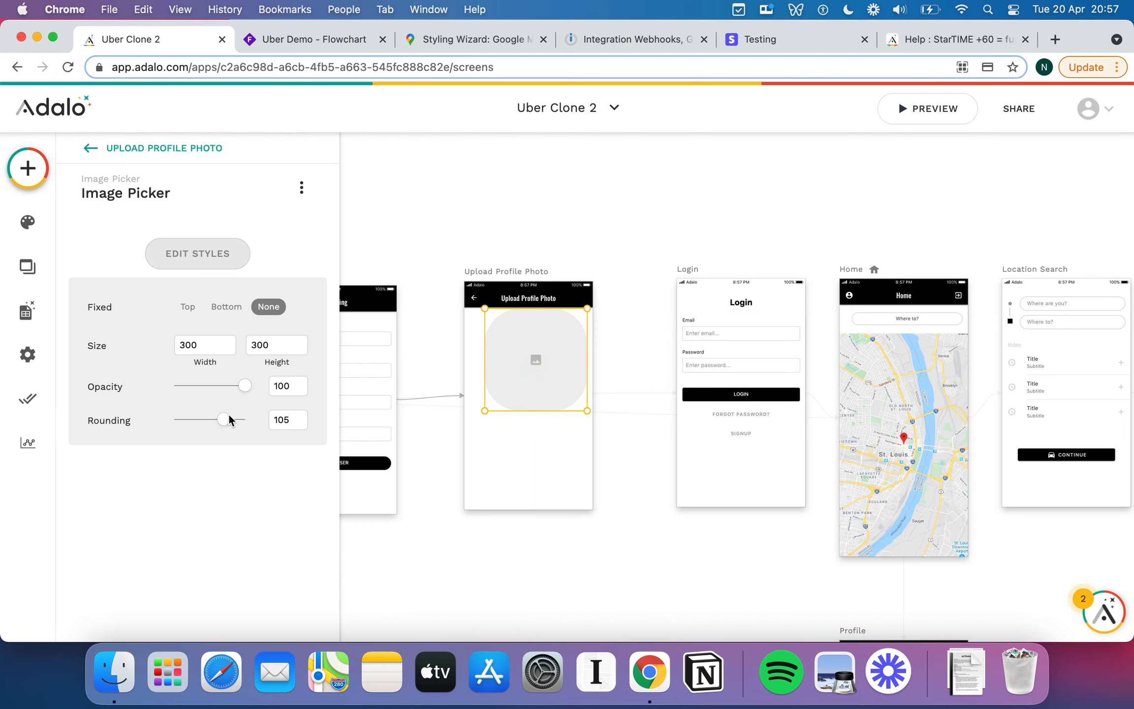
drag(223, 419, 279, 423)
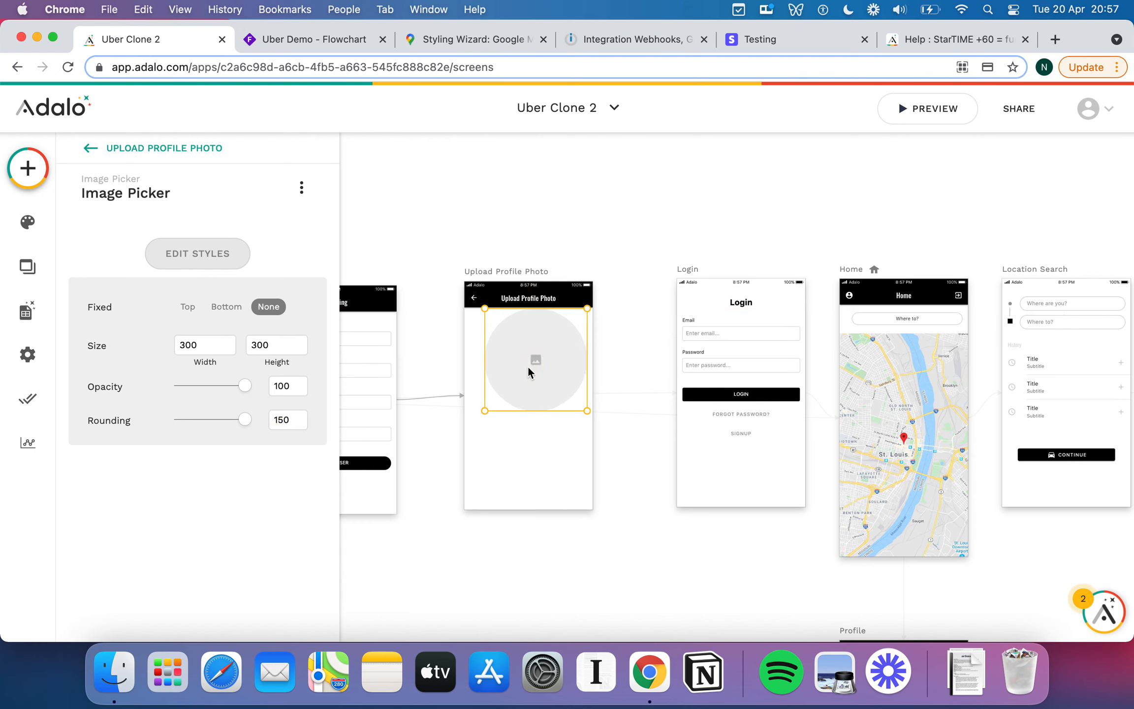
drag(528, 365, 521, 365)
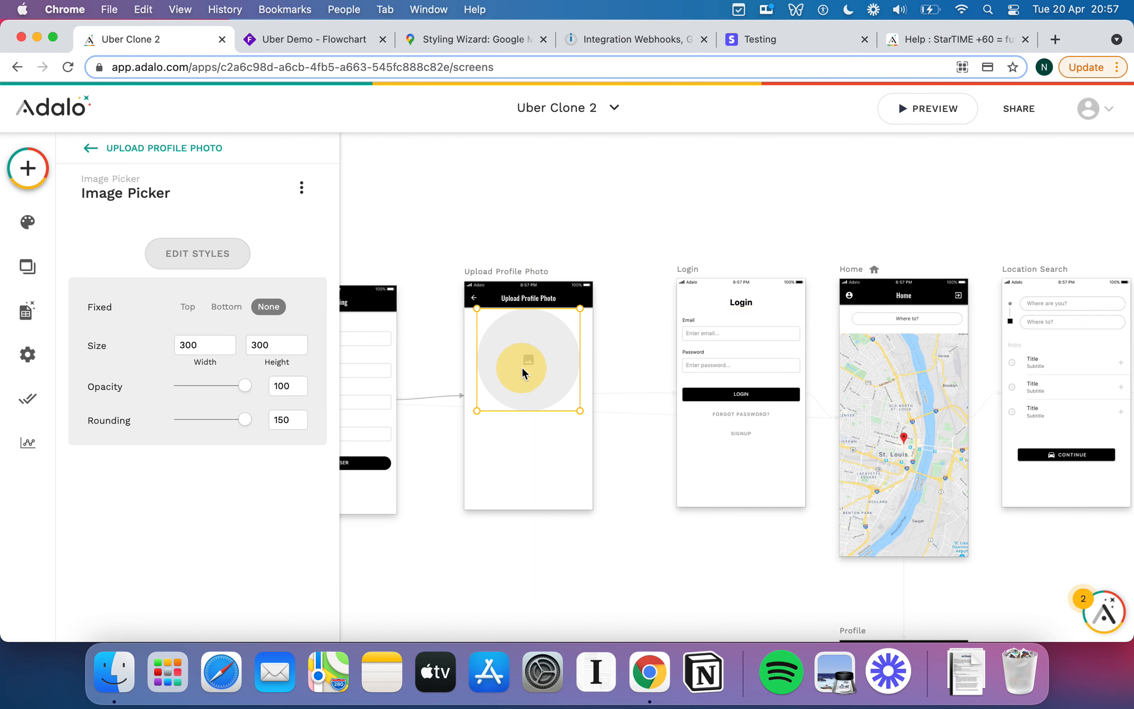
click(516, 462)
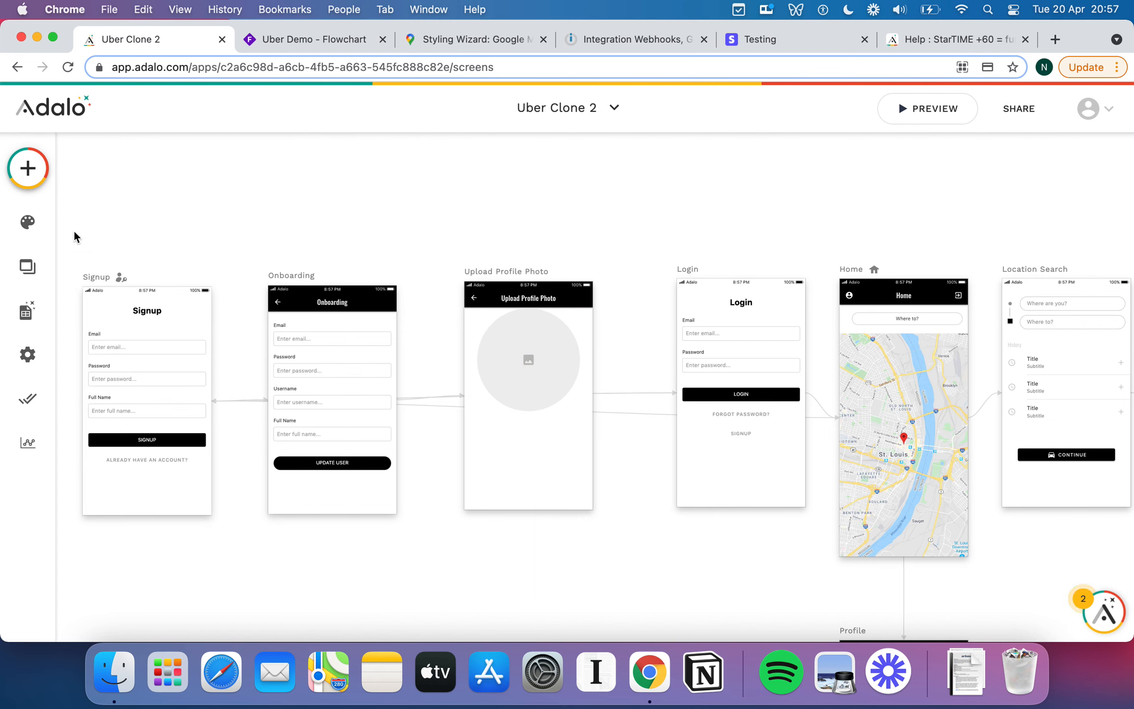
click(27, 168)
Place a Button below the circle, widen it and label it 'I am a Driver'.
drag(215, 371, 528, 433)
click(528, 434)
double_click(160, 324)
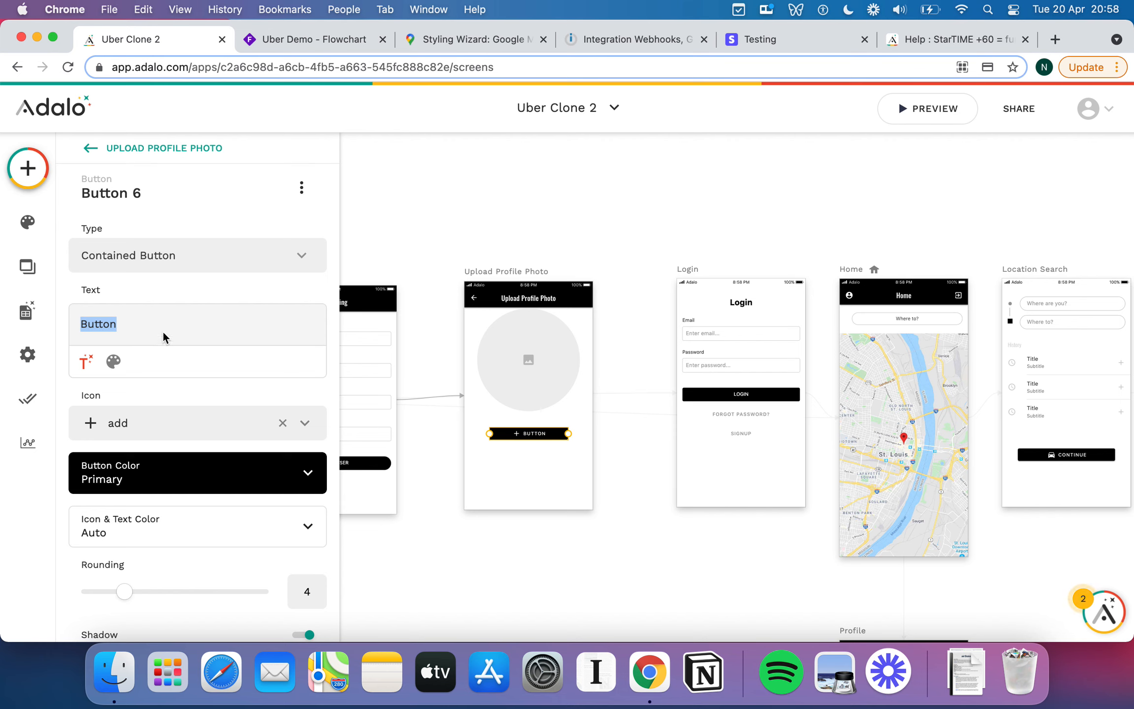
text(I am a Driver)
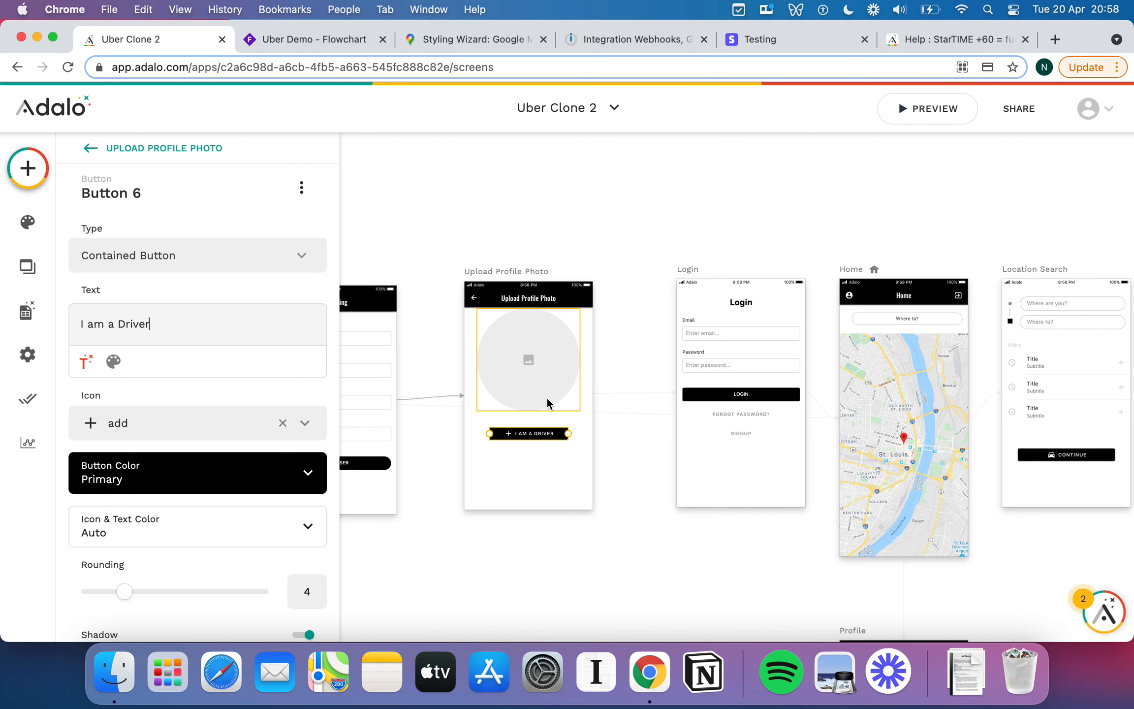
click(885, 370)
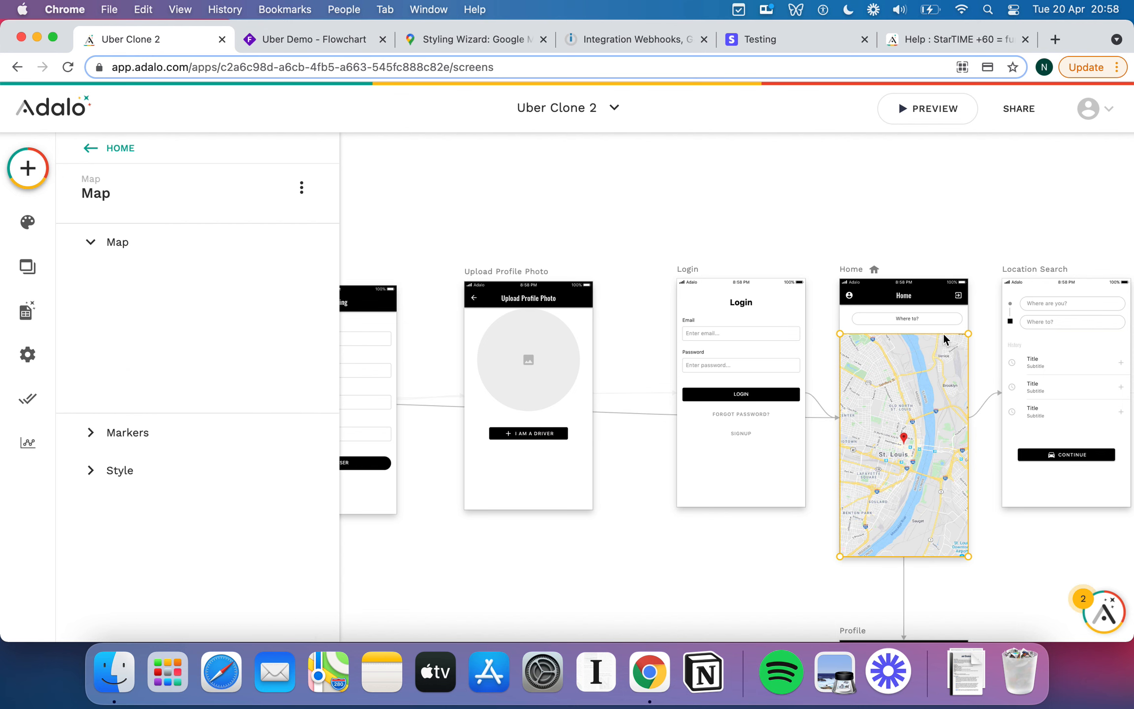
Relabel the button 'Finish Signup', correcting the typo along the way.
click(542, 433)
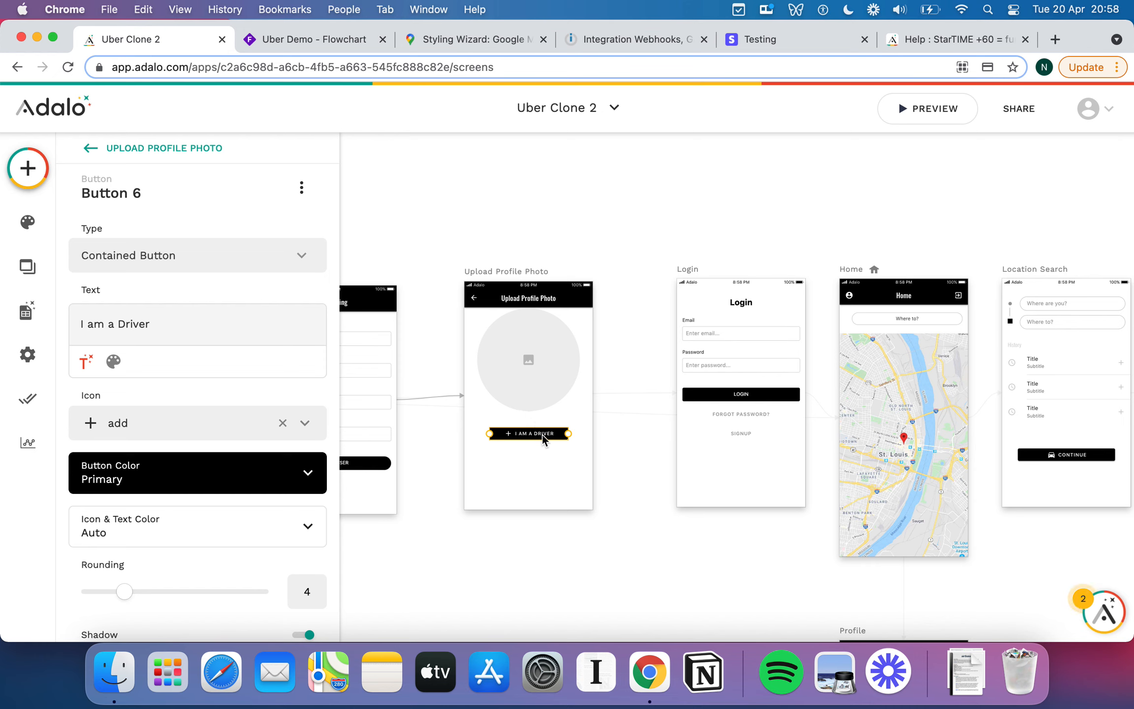
drag(542, 434, 543, 440)
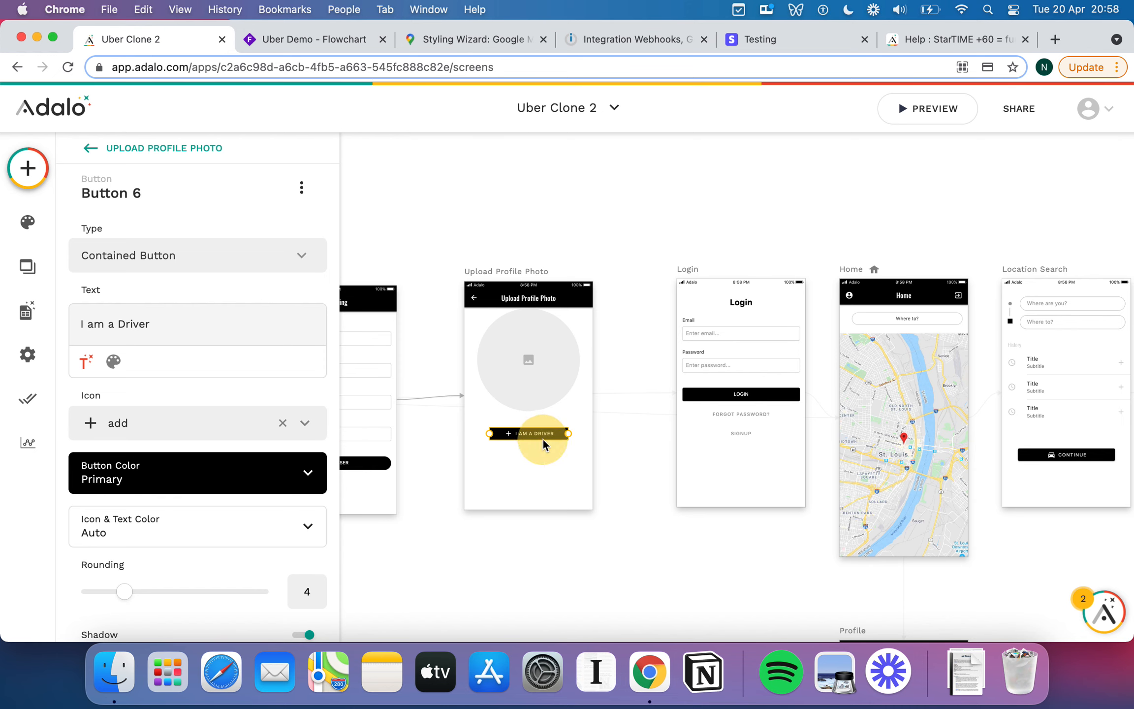
triple_click(214, 321)
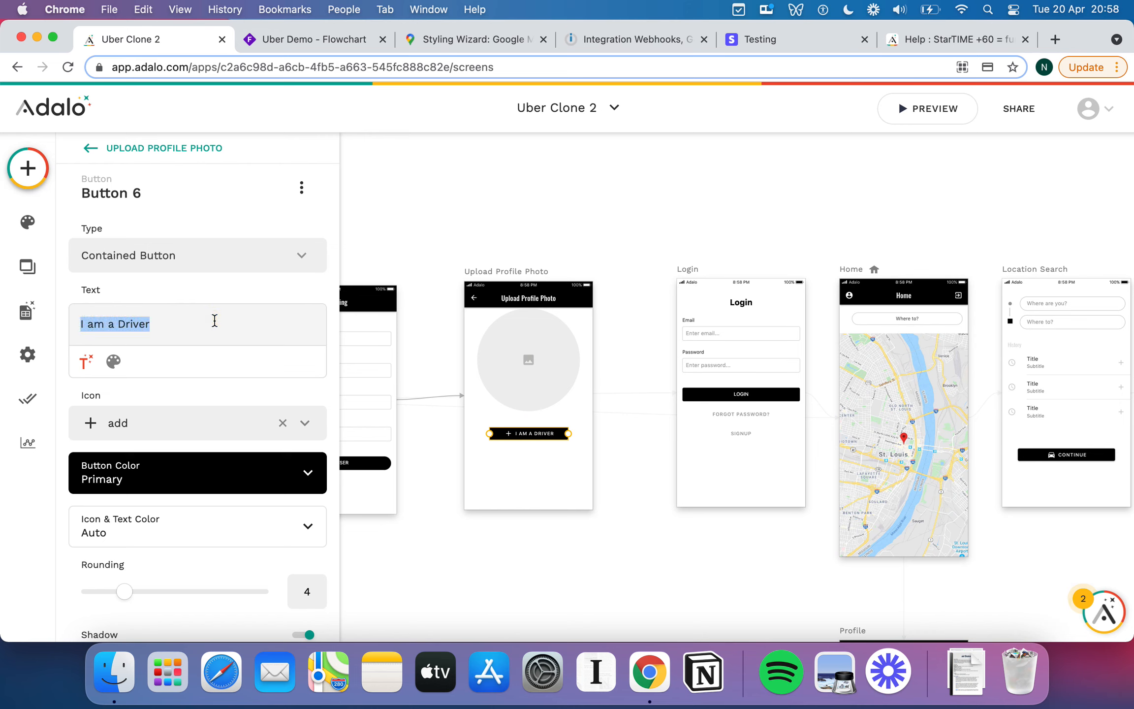
text(Finish Signiup)
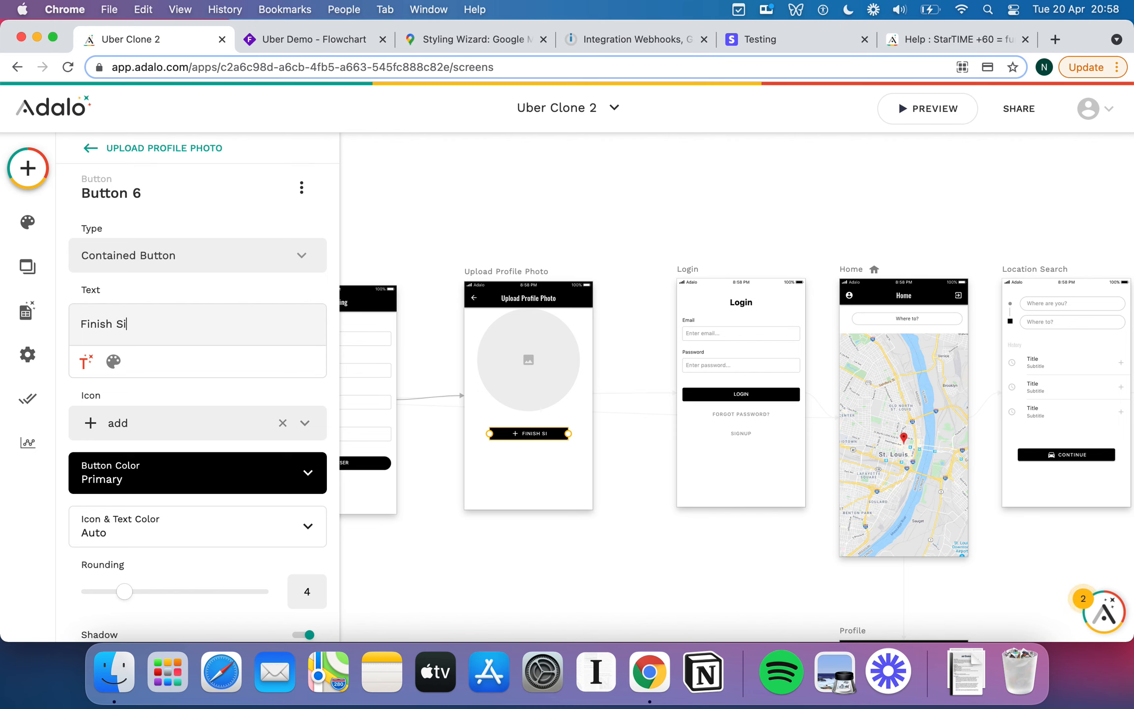
key(BackSpace)
key(BackSpace)
key(BackSpace)
key(BackSpace)
text(niup)
key(BackSpace)
key(BackSpace)
key(BackSpace)
text(up)
Give the Finish Signup button a flag icon and widen it slightly.
scroll(166, 501, down, 4)
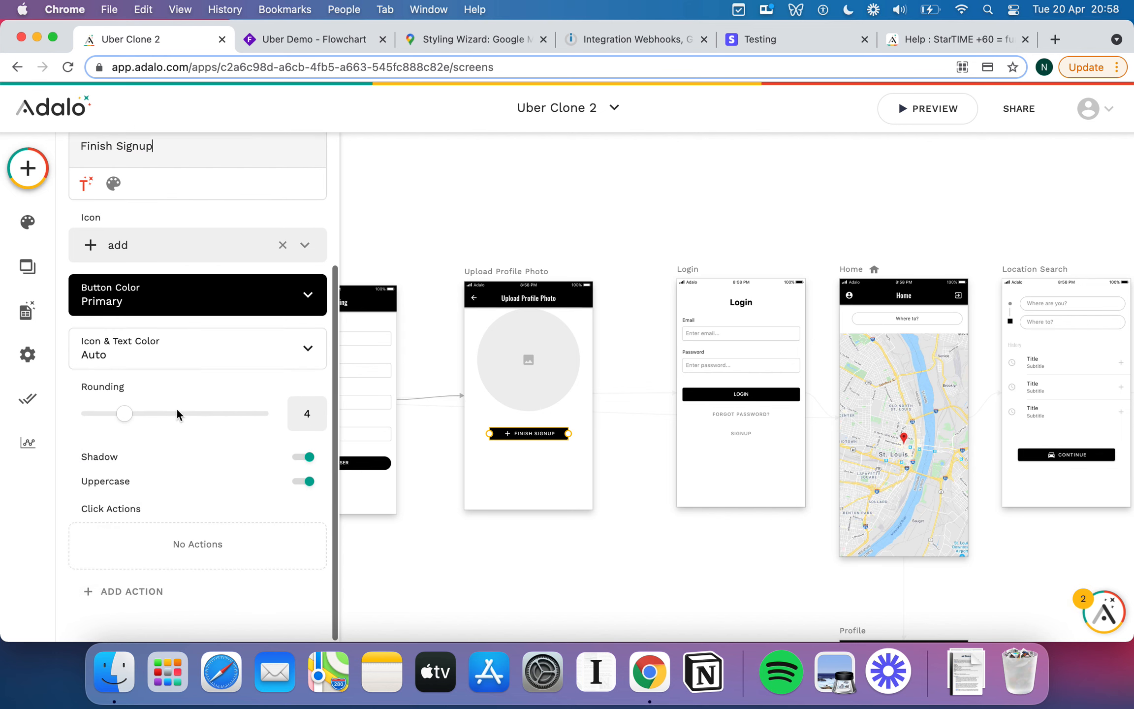
click(121, 251)
text(fla)
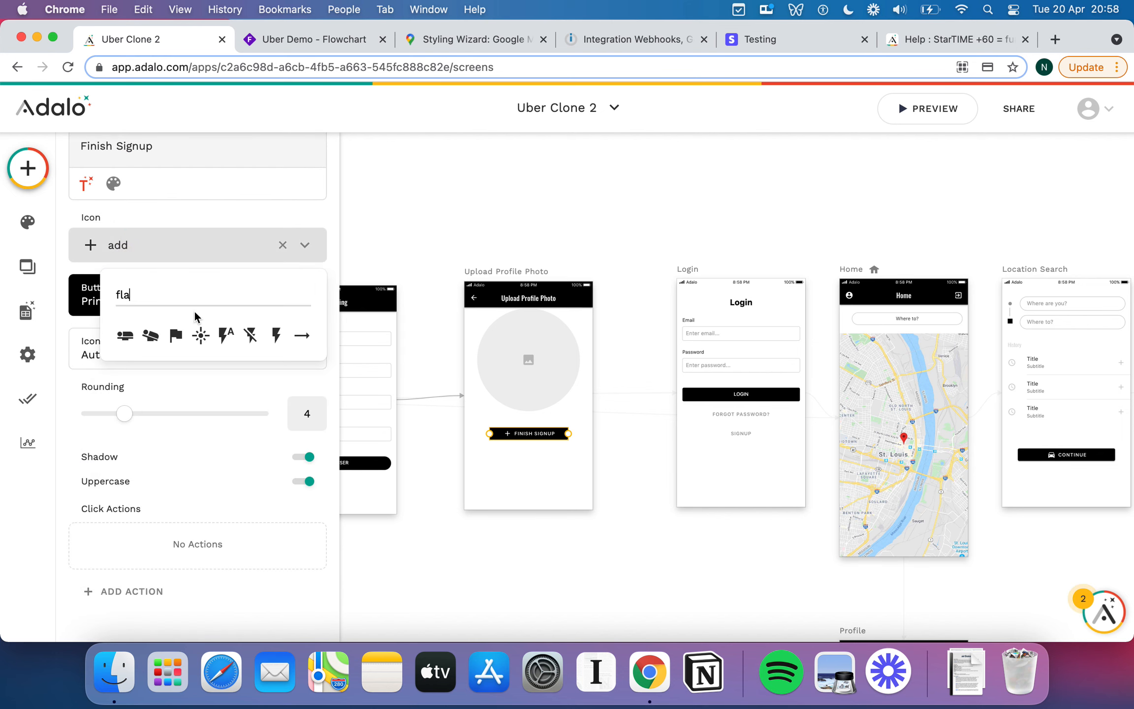
key(Return)
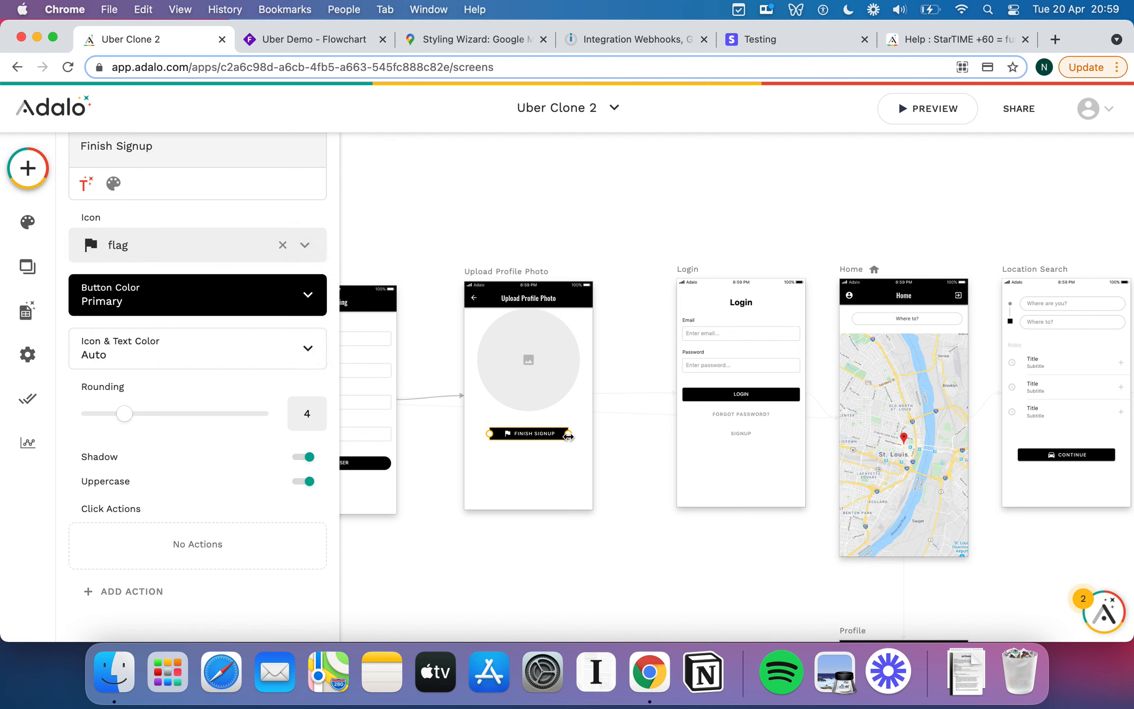
drag(569, 433, 580, 436)
Turn off the back-arrow left icon in the Upload Profile Photo app bar.
click(482, 301)
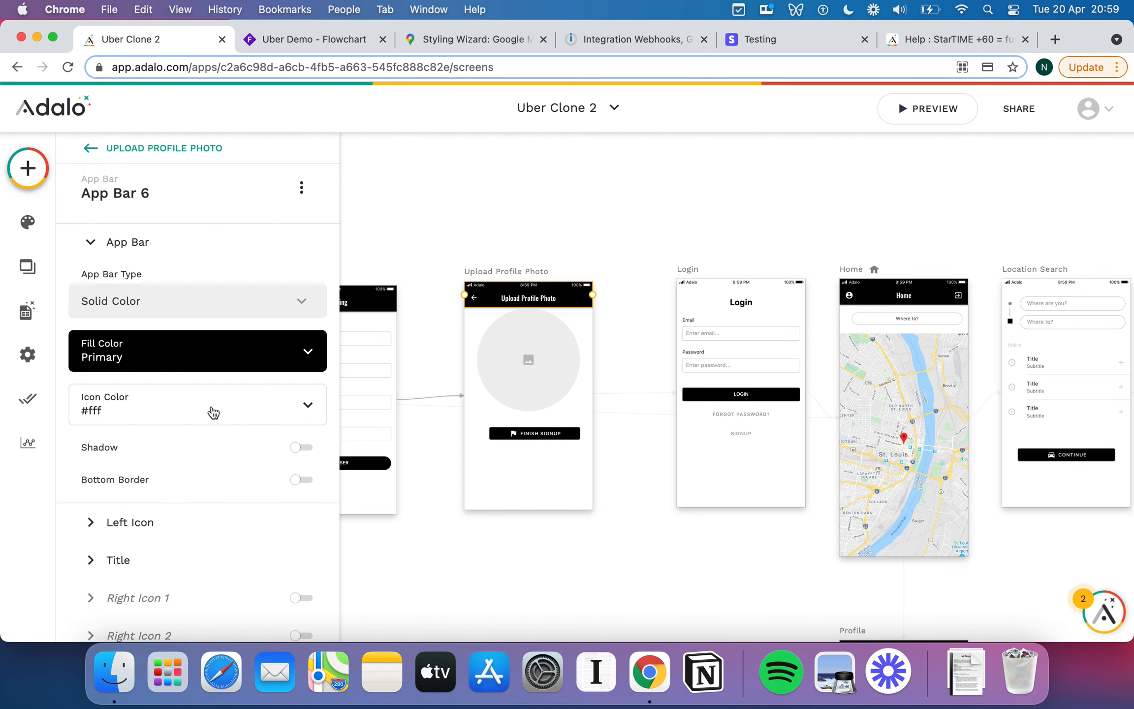
scroll(189, 471, down, 1)
click(99, 475)
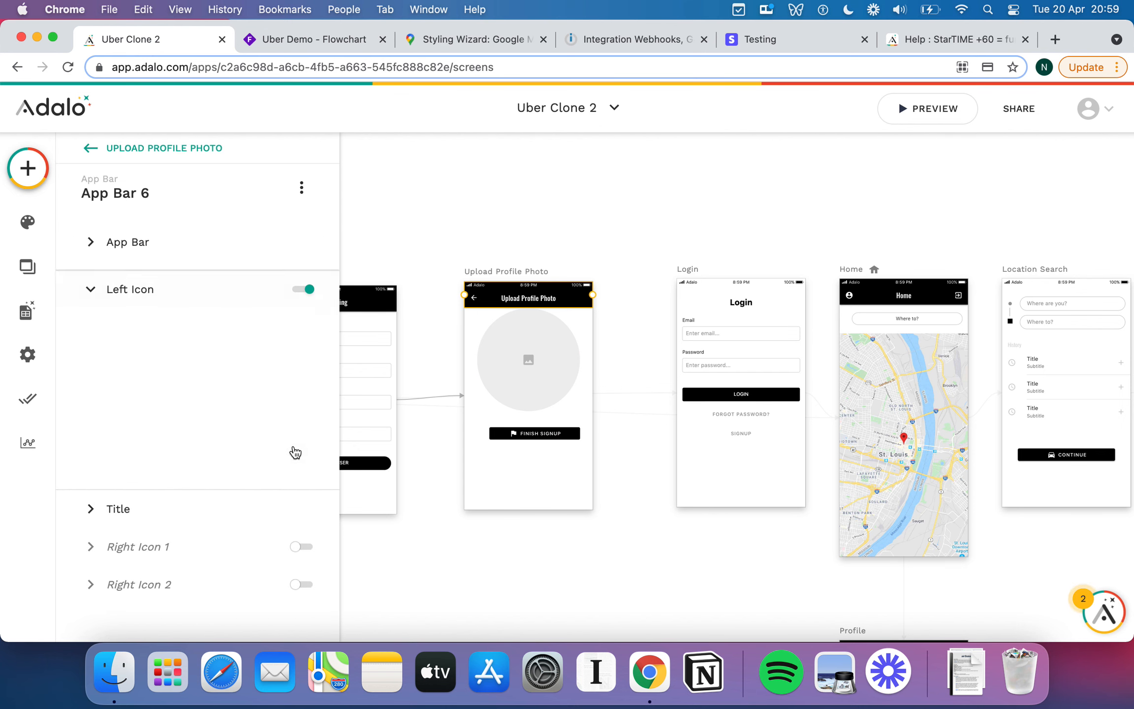
click(308, 281)
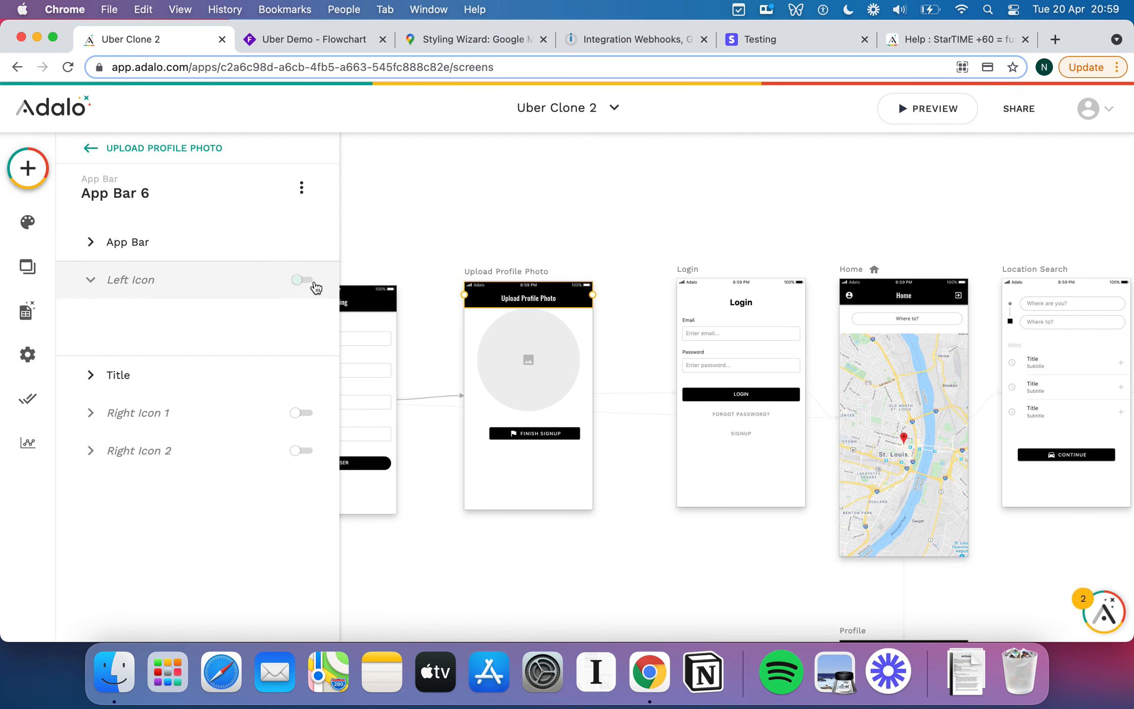
Centre the Finish Signup button and add a Link action to the Home screen.
click(545, 434)
drag(537, 433, 540, 432)
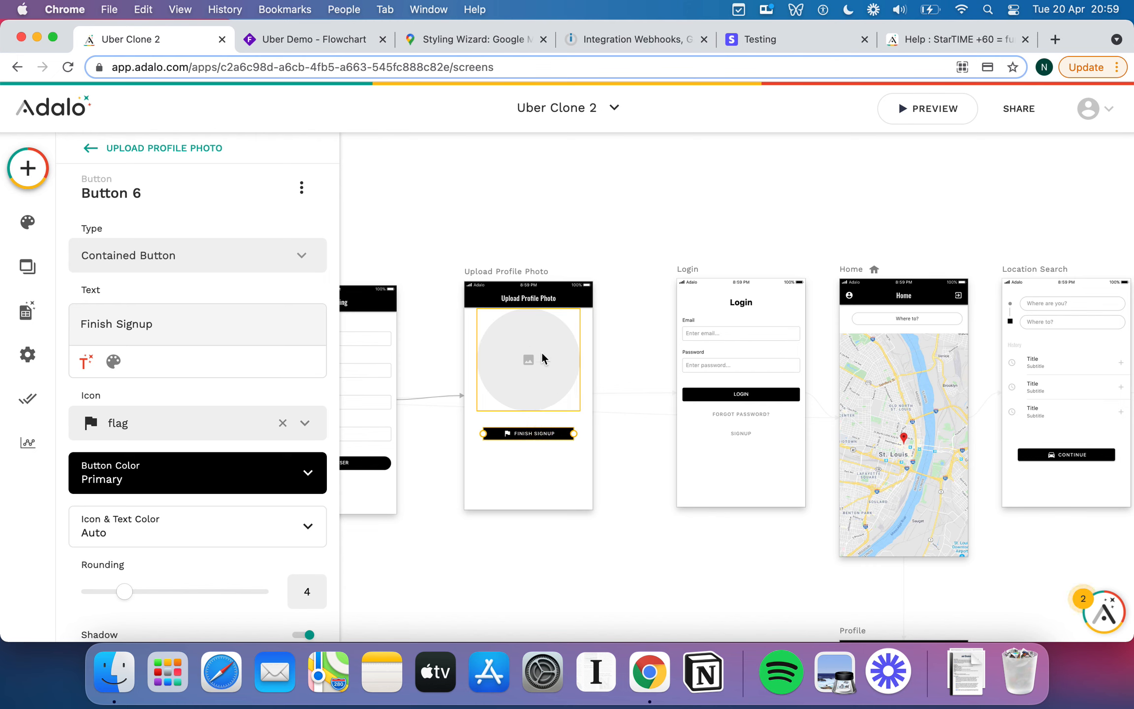
scroll(192, 481, down, 4)
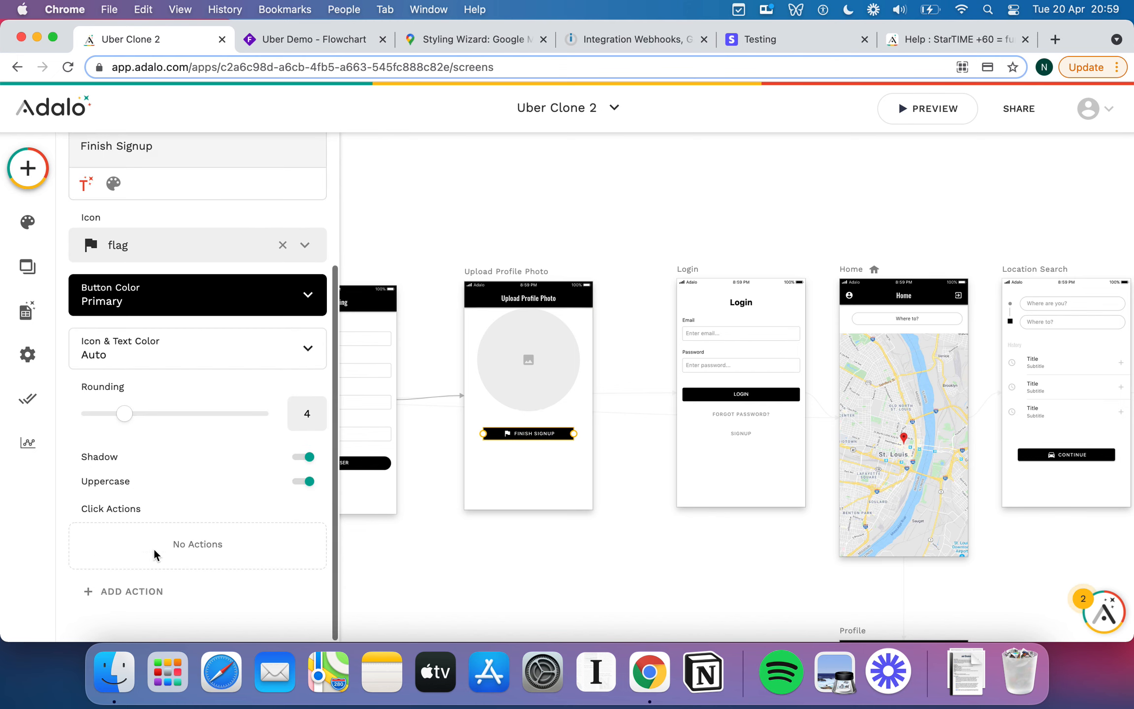
click(140, 593)
mouse_move(214, 368)
mouse_move(231, 315)
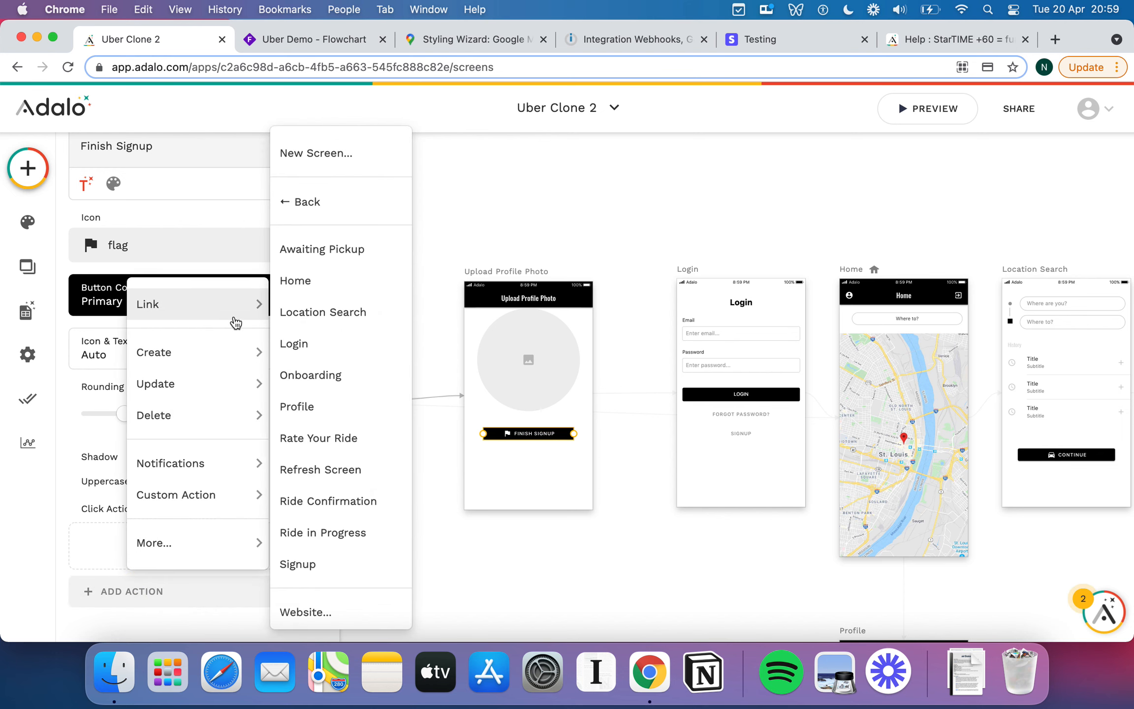
click(331, 289)
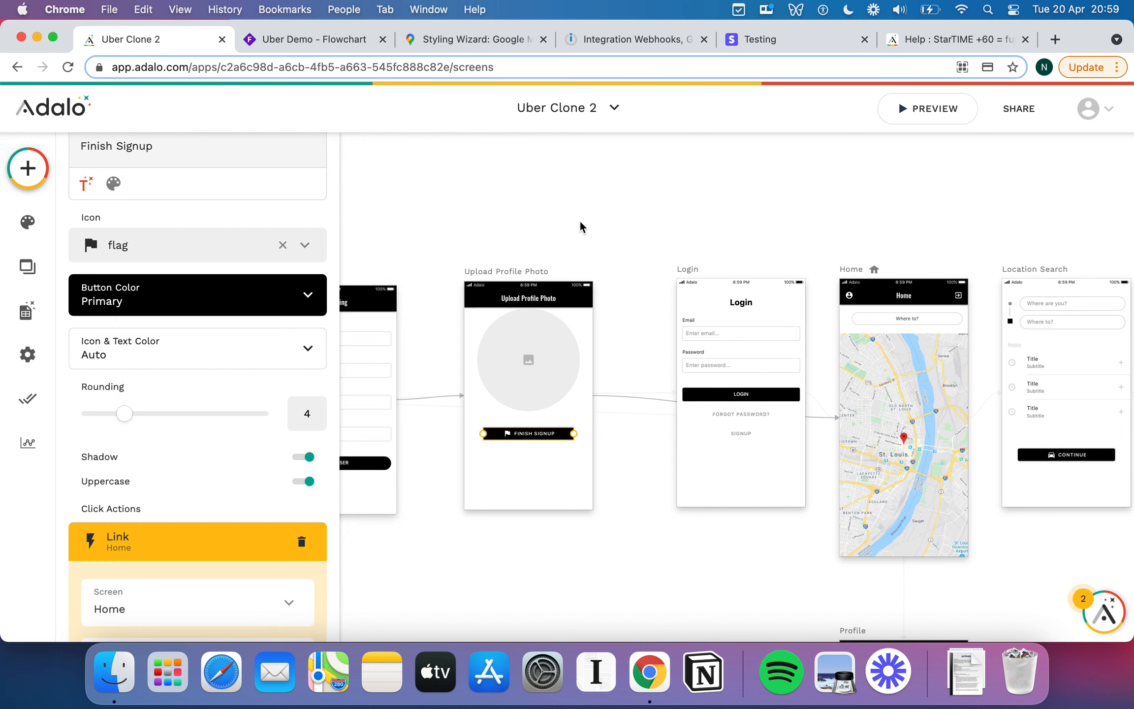
click(540, 238)
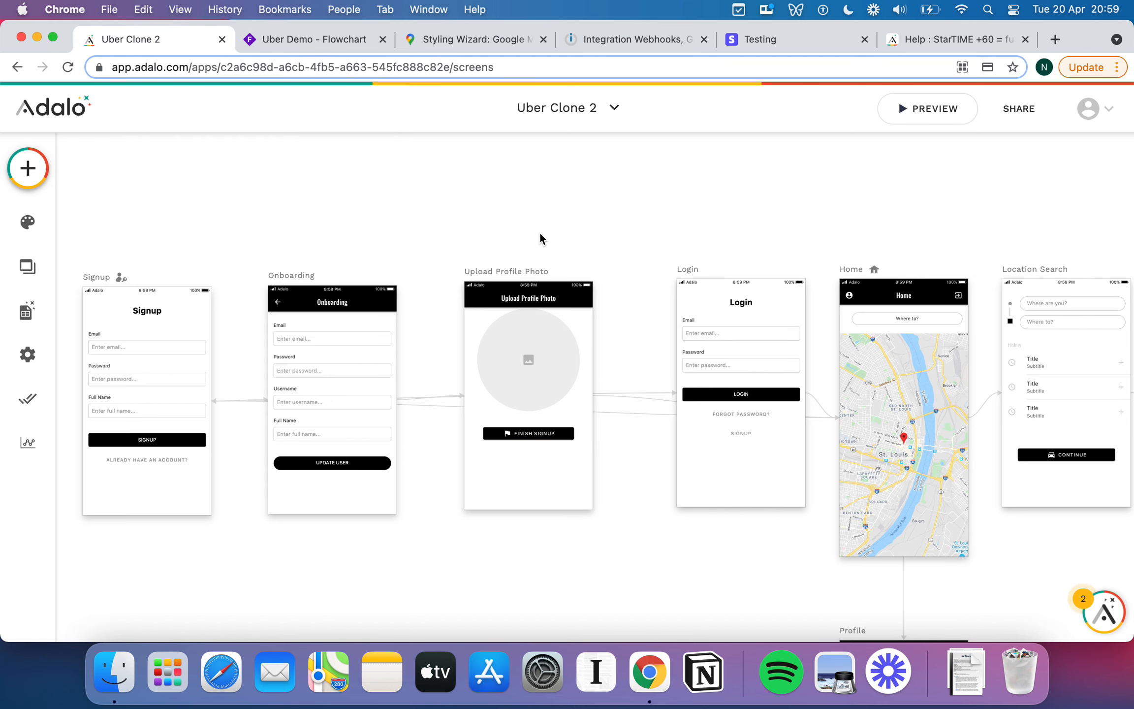
scroll(540, 238, down, 3)
Pan the canvas to view the whole flow from Signup to Rate Your Ride, briefly checking Integromat.
scroll(540, 234, down, 1)
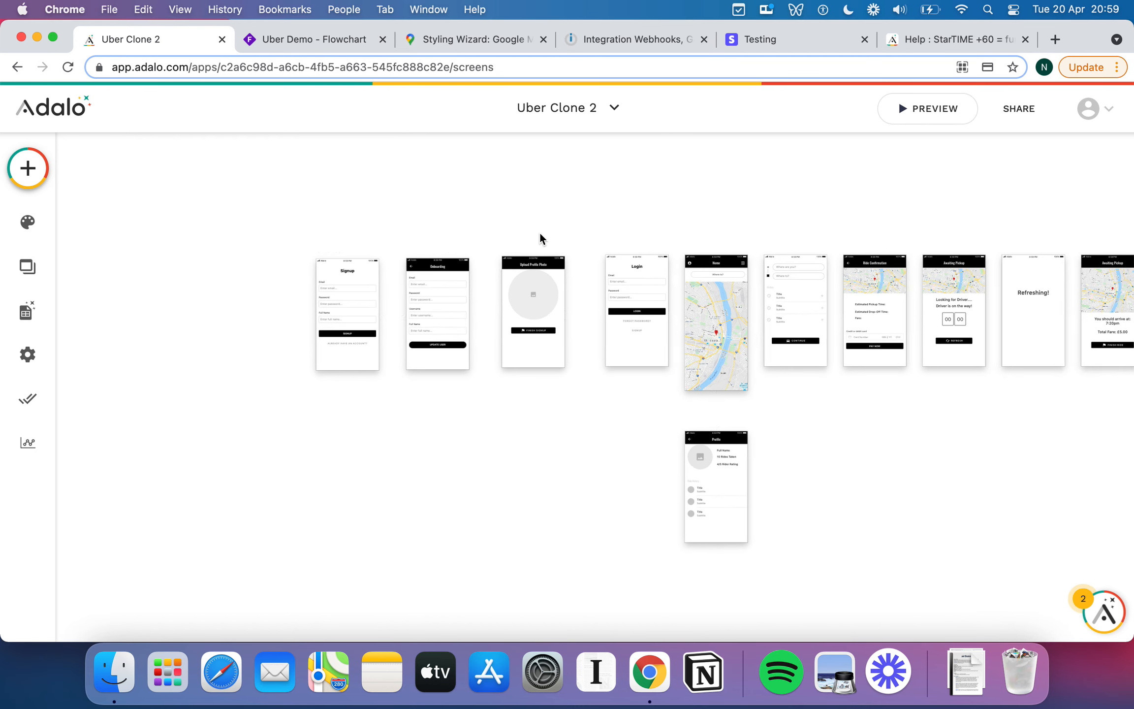
scroll(540, 234, right, 5)
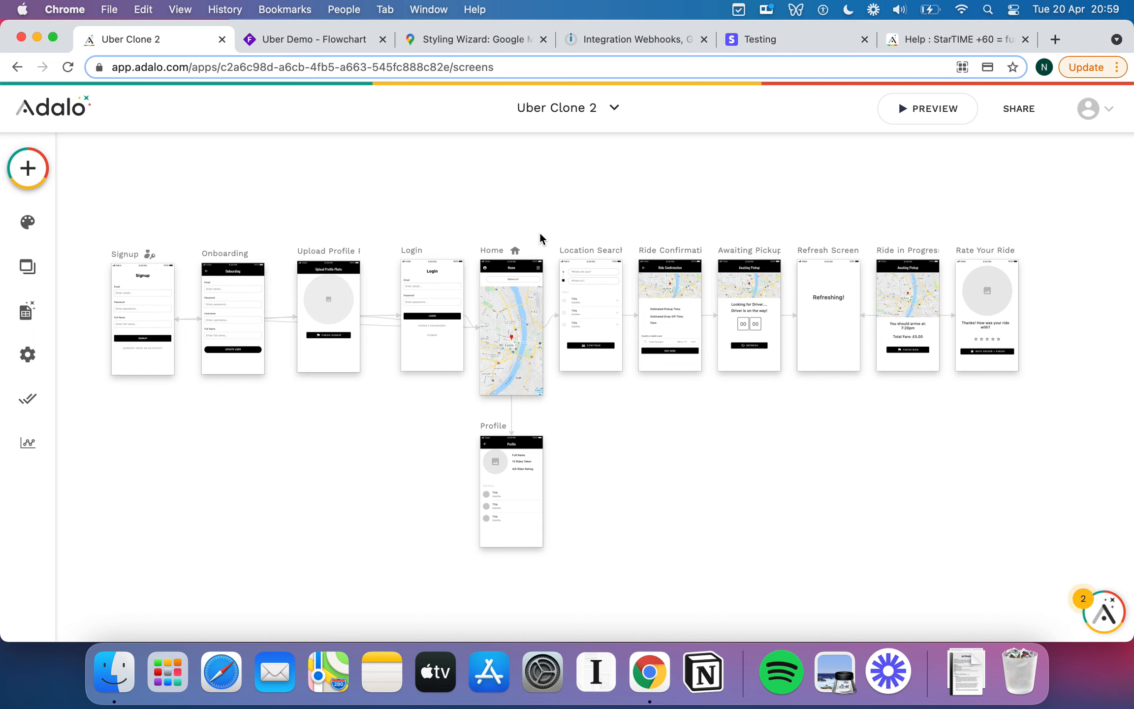
click(638, 42)
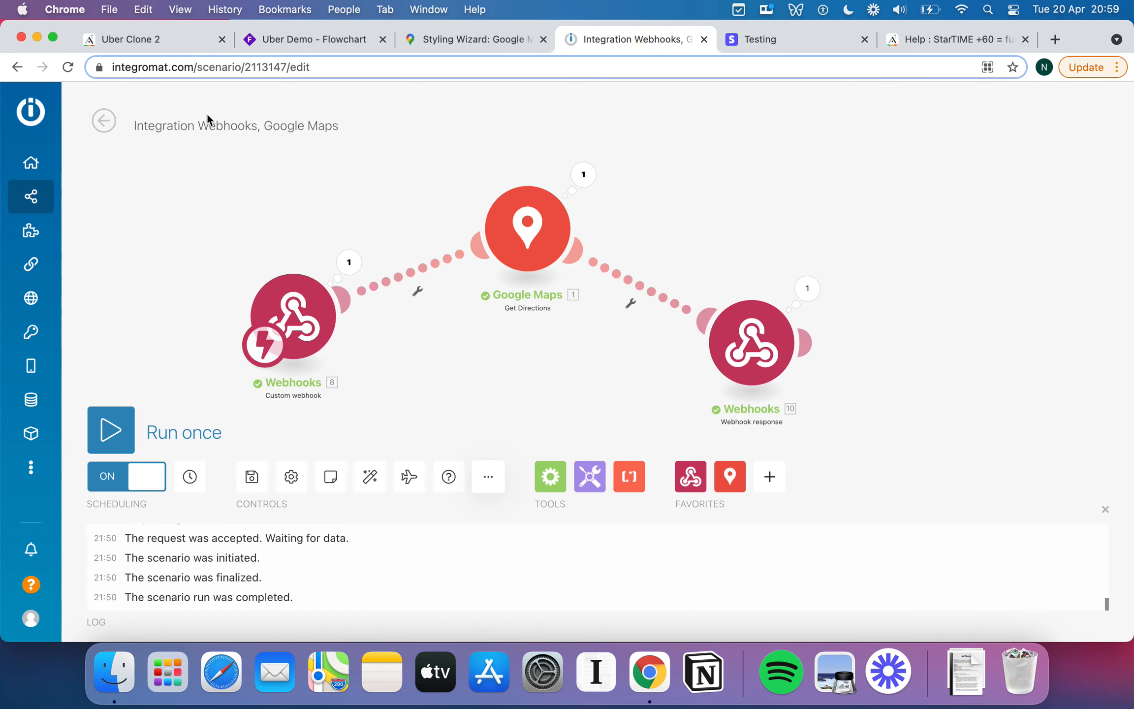
click(155, 42)
click(538, 198)
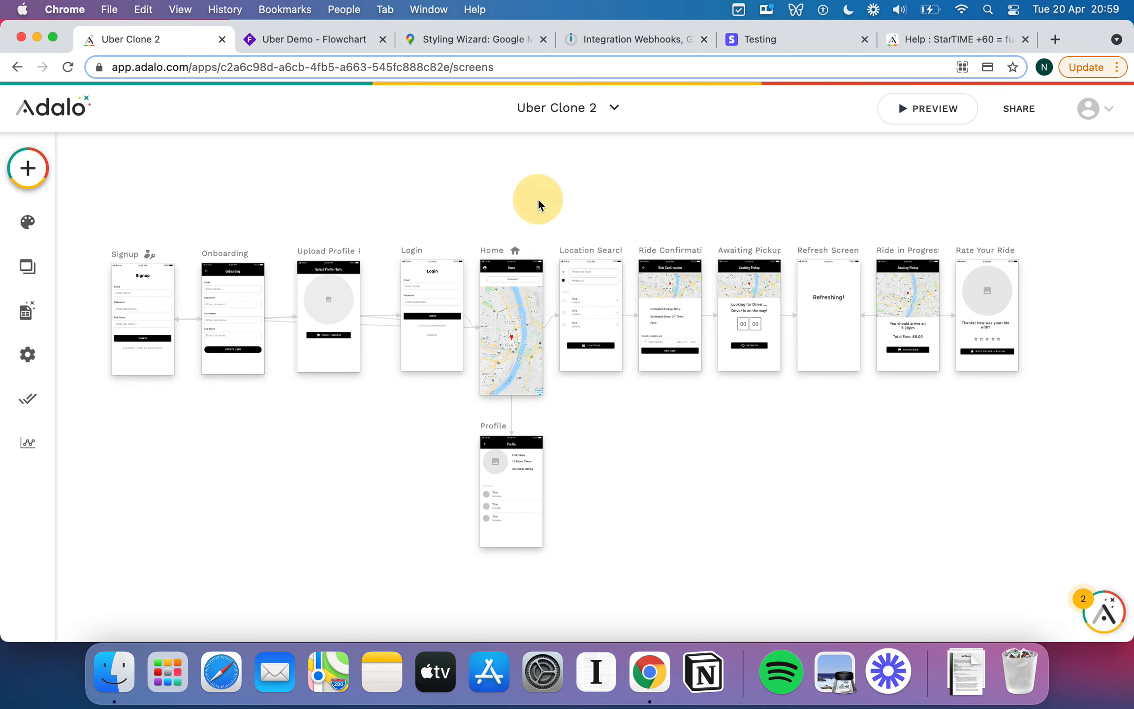